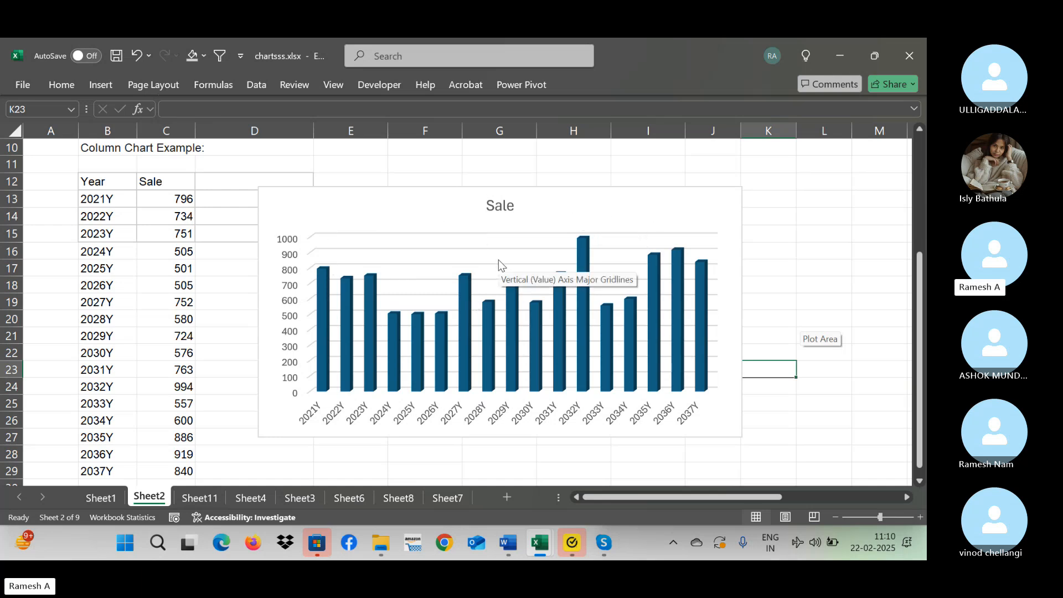
Add data labels to the yearly Sale column chart.
left_click(683, 212)
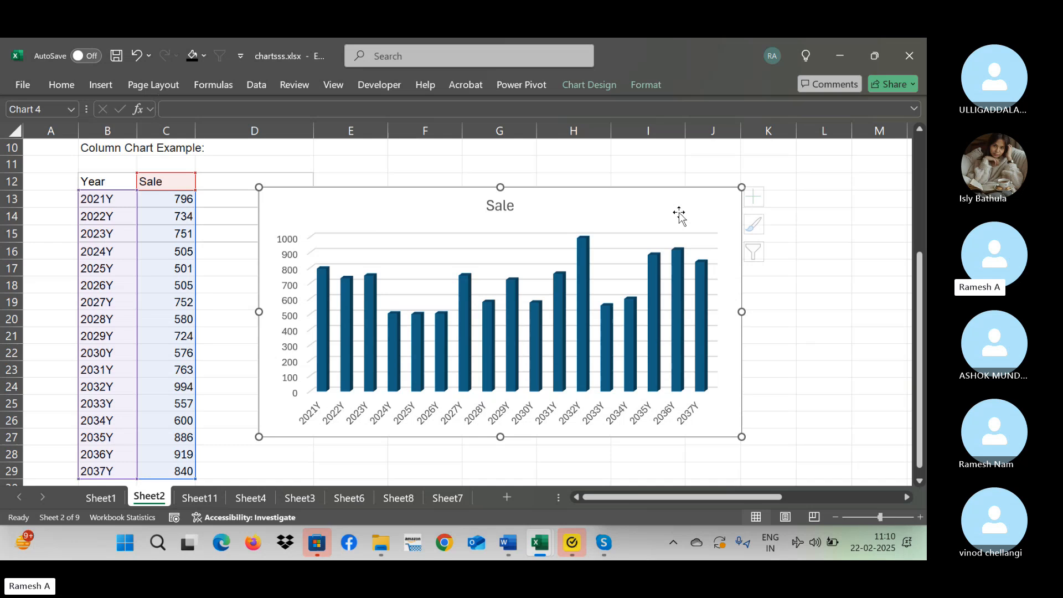
left_click(760, 197)
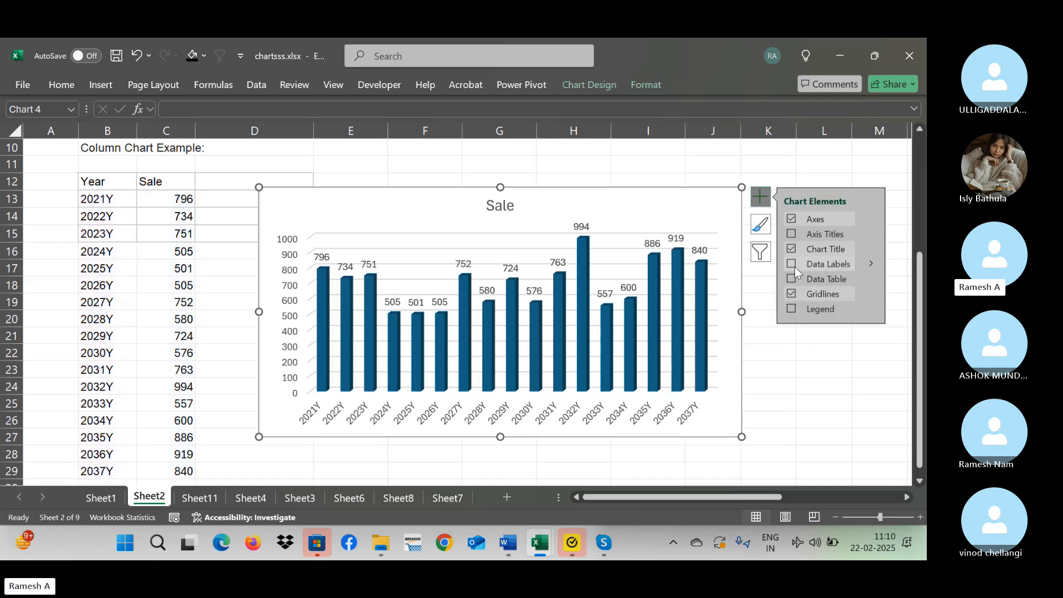
left_click(794, 266)
left_click(778, 338)
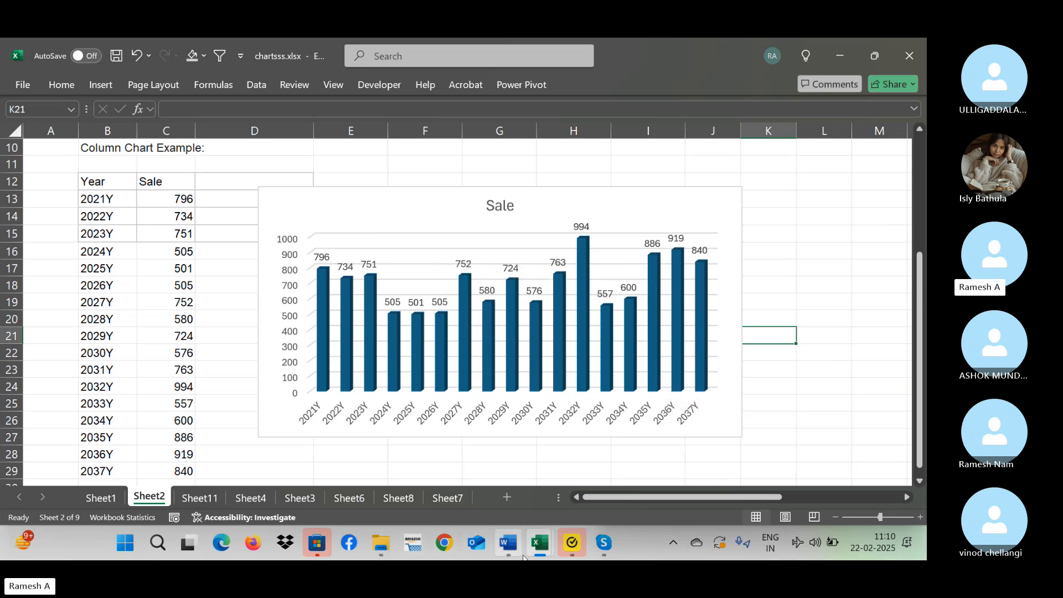
left_click(612, 545)
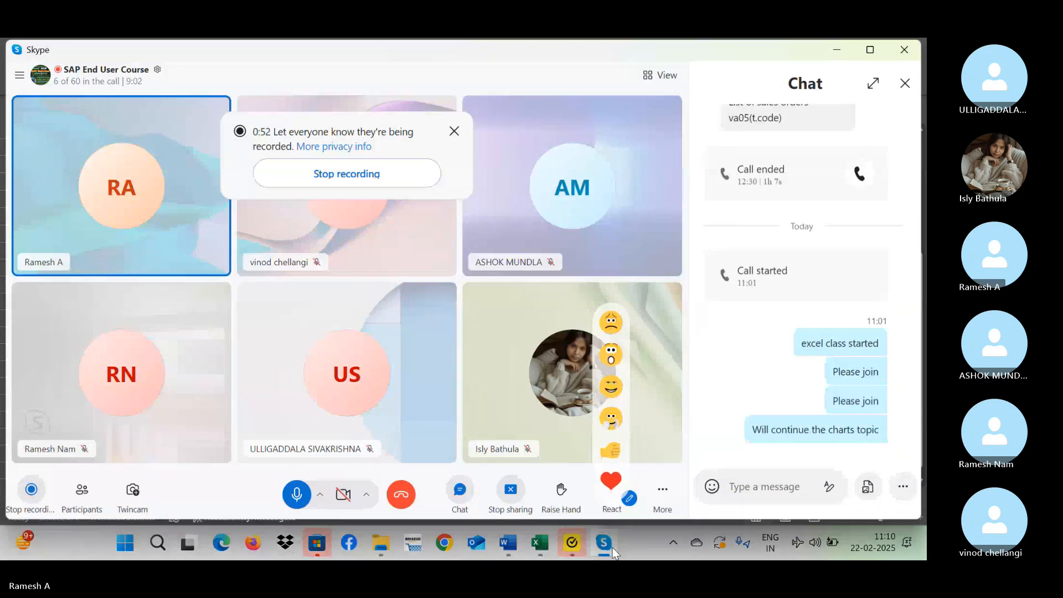
left_click(612, 546)
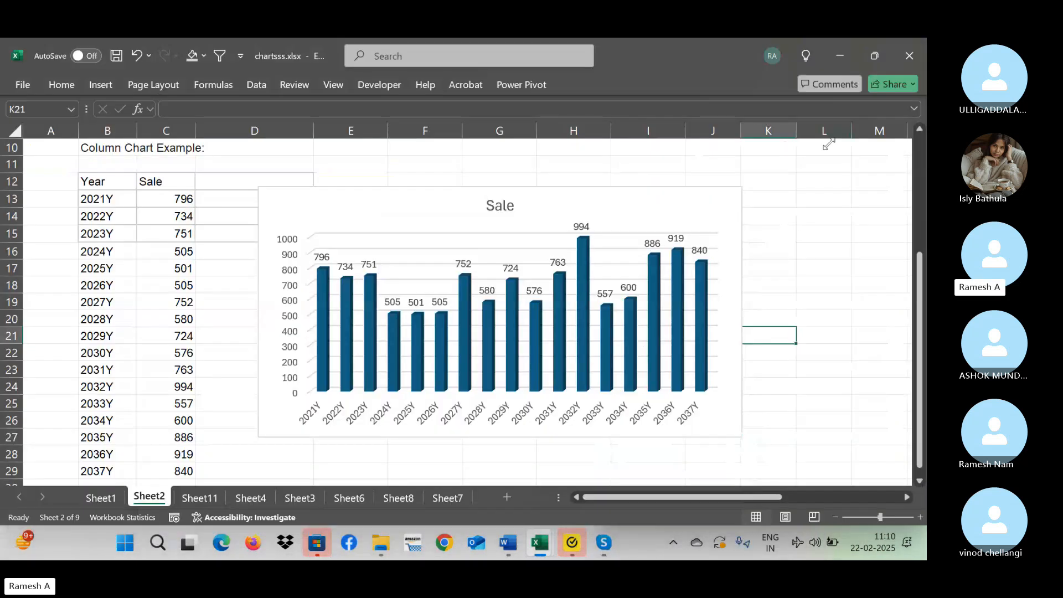
Delete the yearly Sale column chart from Sheet2.
left_click(609, 201)
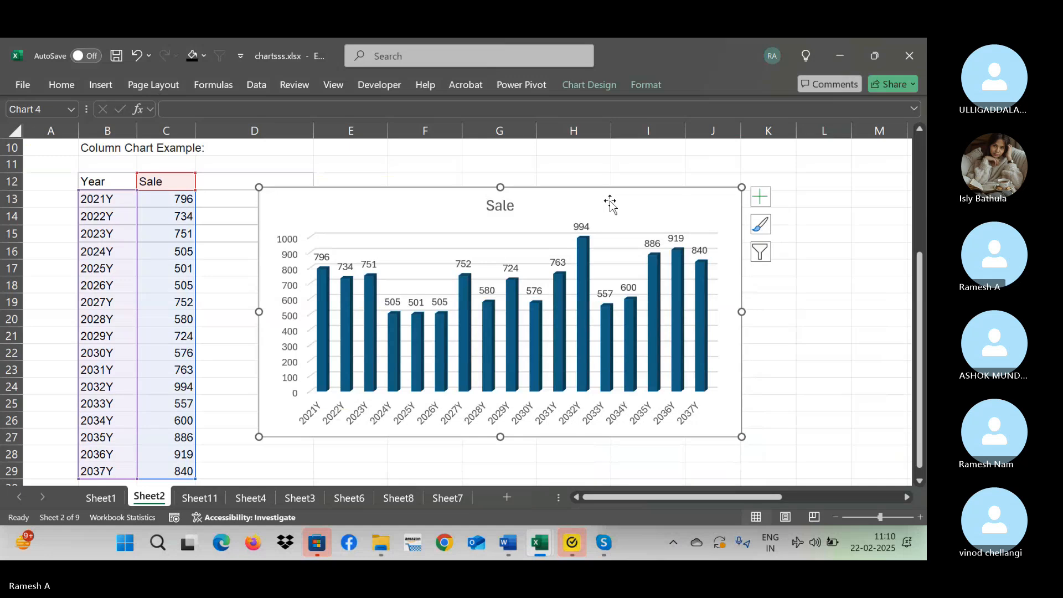
key("Delete")
Examine the year entries in the column chart example table on Sheet2.
left_click(440, 179)
key("ctrl+Up")
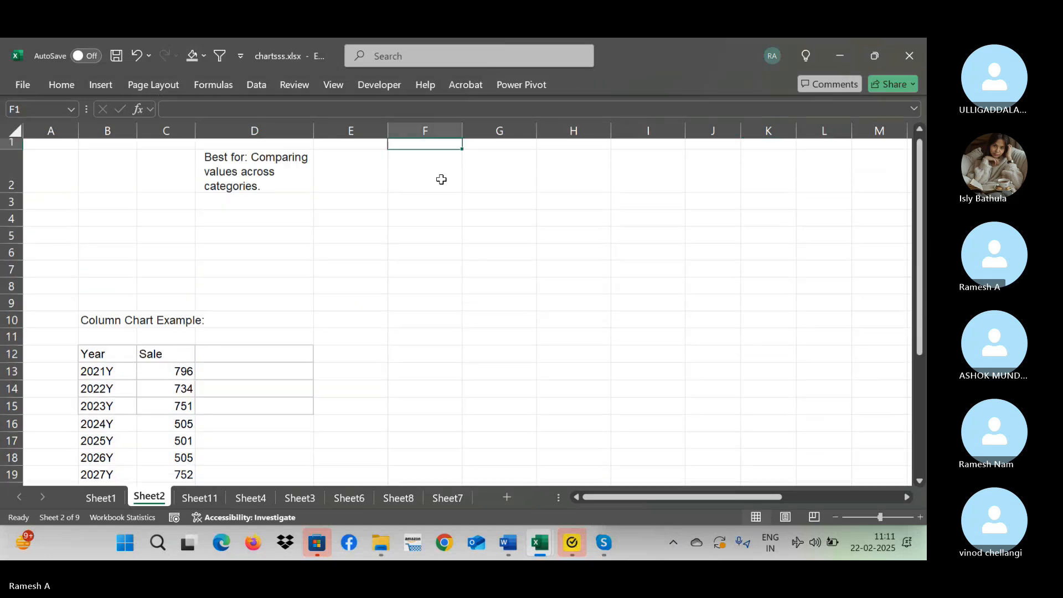
key("Left")
key("Left")
key("Left")
key("Down")
key("ctrl+Down")
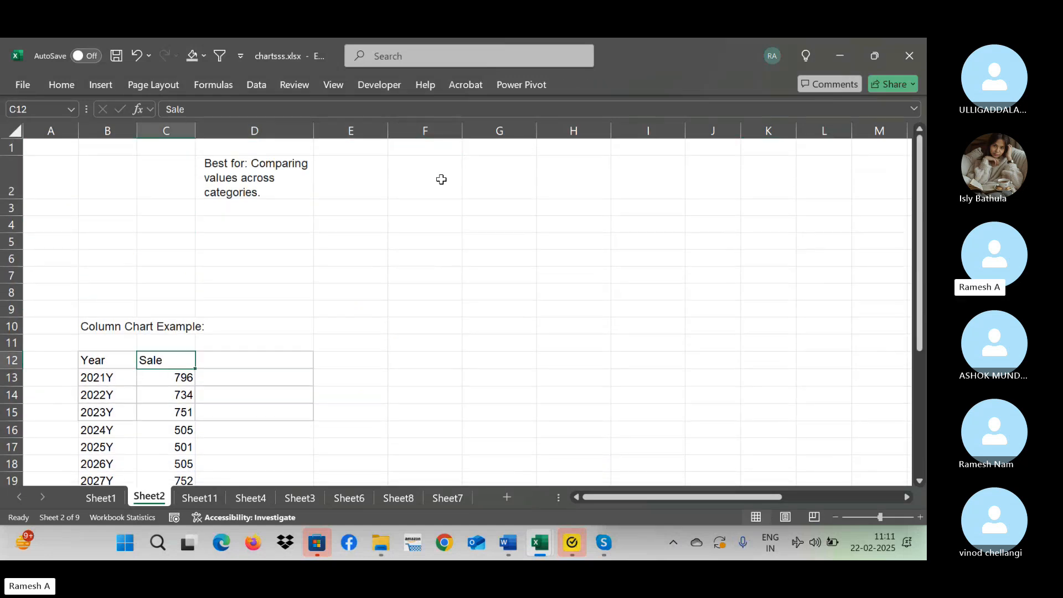
key("Left")
key("Down")
key("Down")
key("Down")
key("Down")
key("Down")
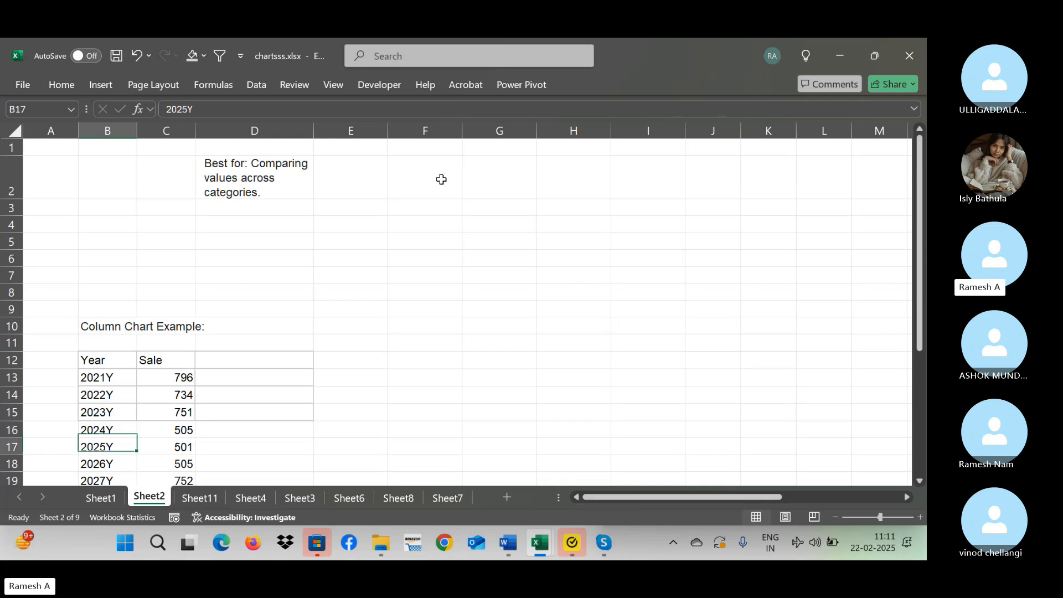
key("Down")
key("Down")
key("Down")
key("Down")
key("Down")
key("Down")
key("Down")
key("Down")
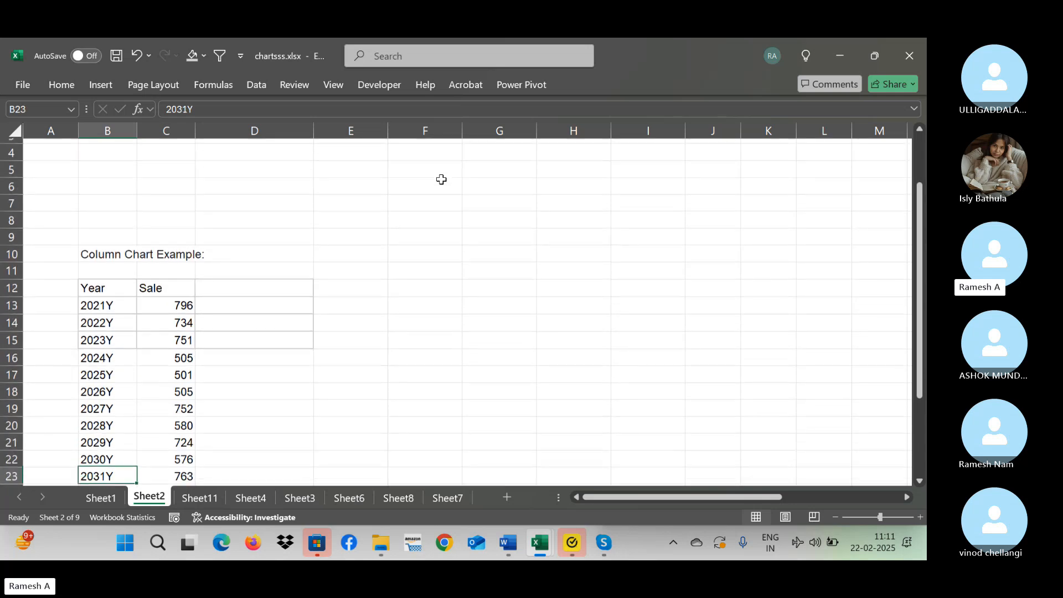
key("Down")
key("Down")
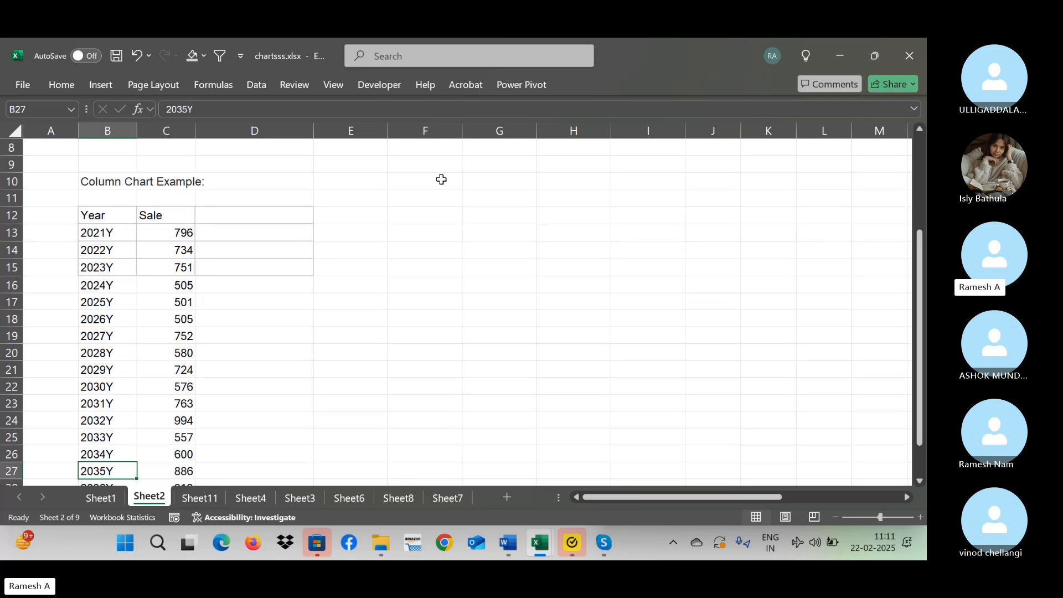
Select the whole Year and Sale table, B12:C29, including its headers.
key("ctrl+Up")
key("ctrl+Up")
key("Down")
key("Down")
key("shift+Right")
key("ctrl+shift+Down")
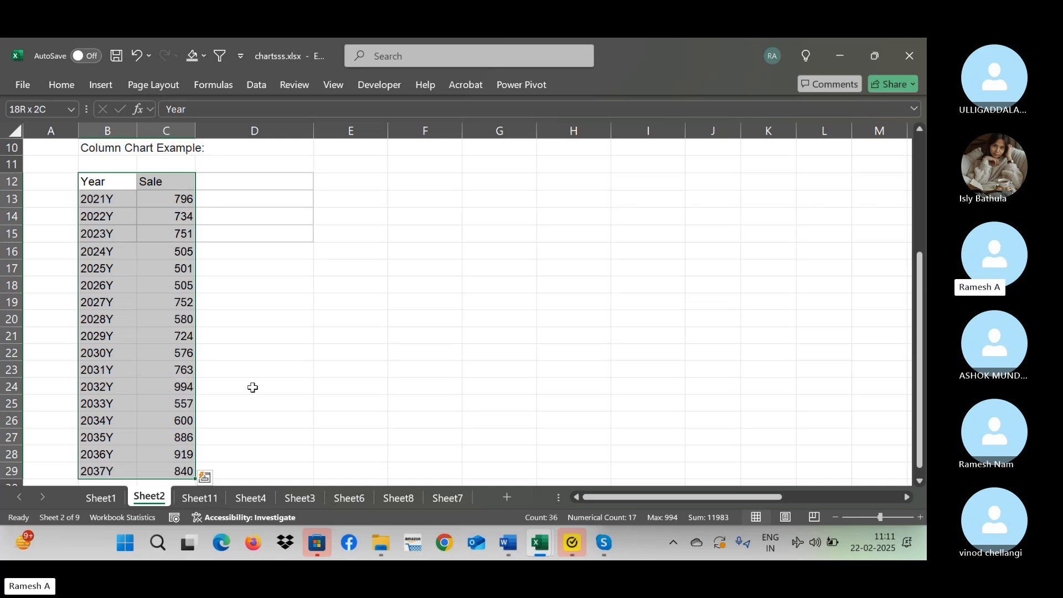
Look at Sheet11 and Sheet1, then return to the column chart example on Sheet2.
left_click(198, 497)
left_click(102, 497)
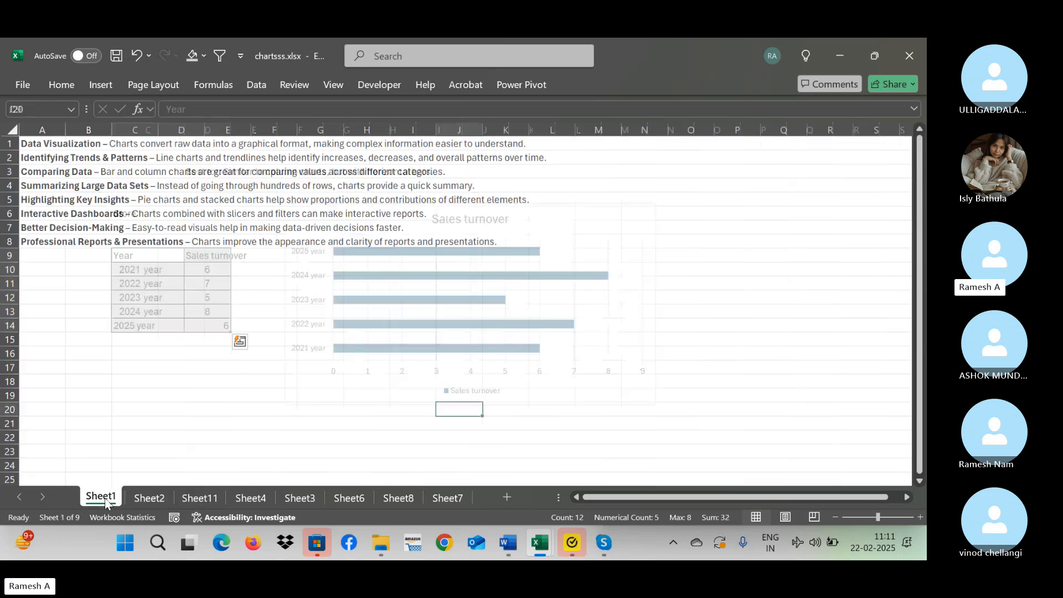
left_click(159, 491)
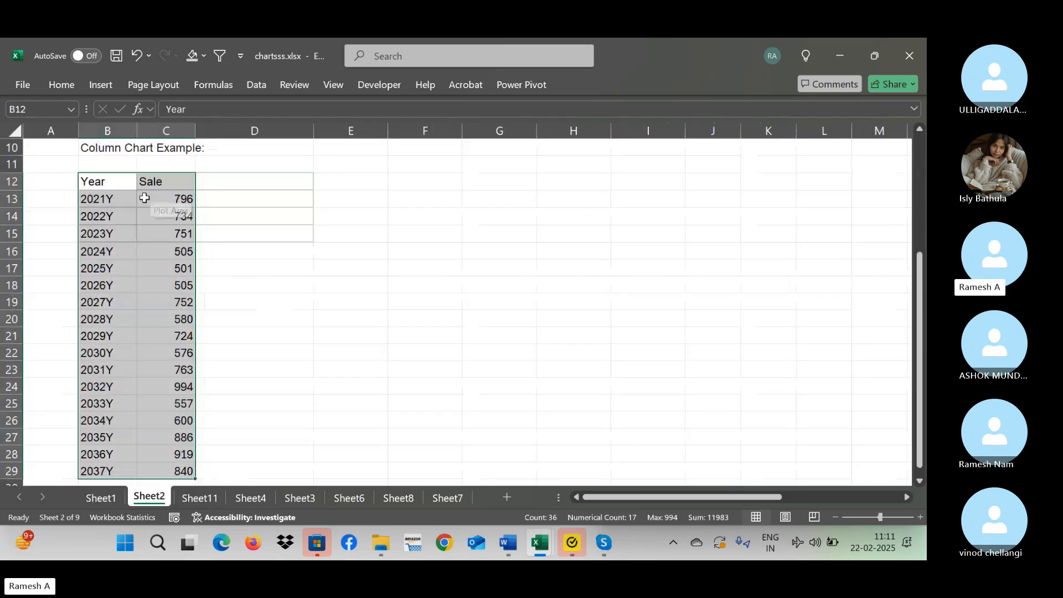
Replace the first three year labels in B13:B15 with Apple, Oppo and Vivo.
key("Down")
type("Ap")
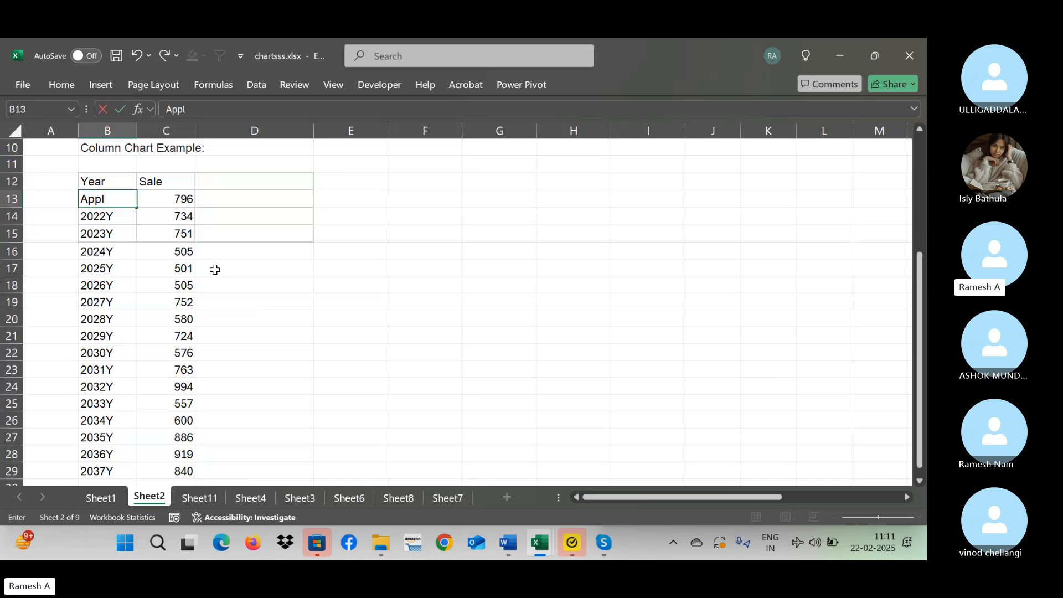
key("Return")
type("Oppo")
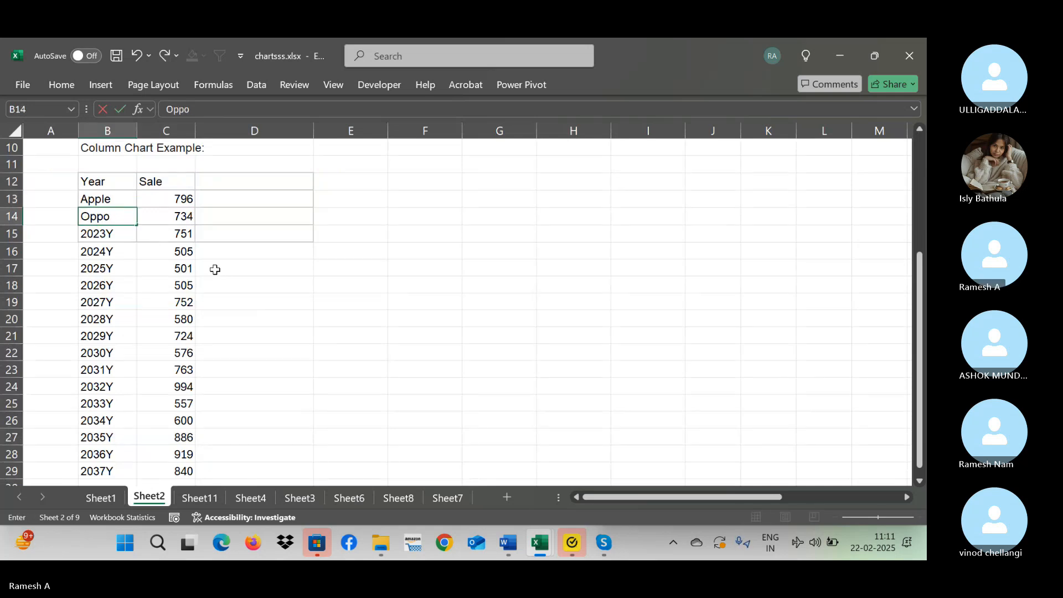
key("Return")
type("Vivo")
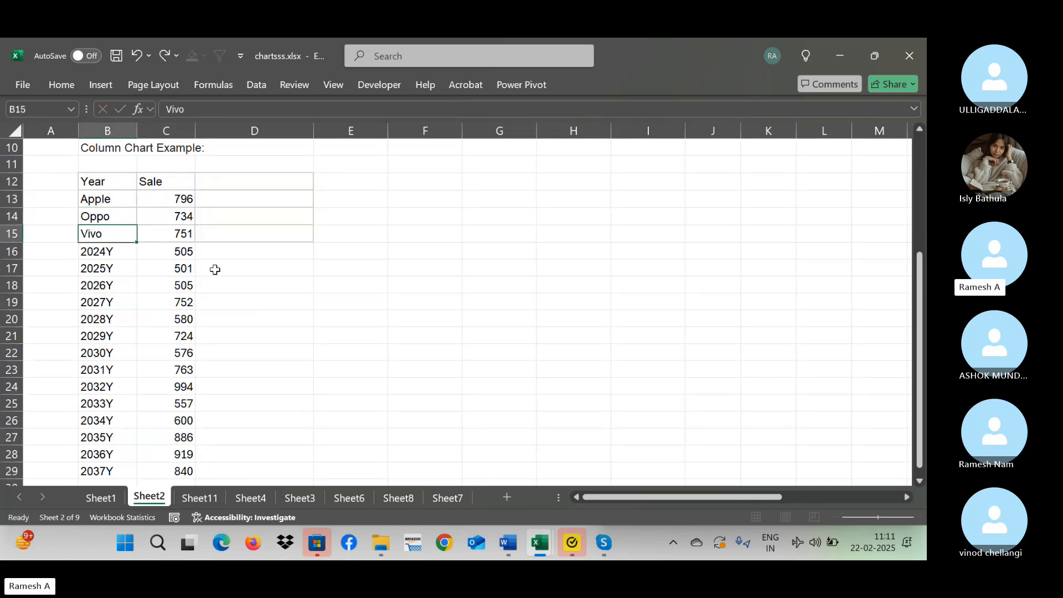
key("Return")
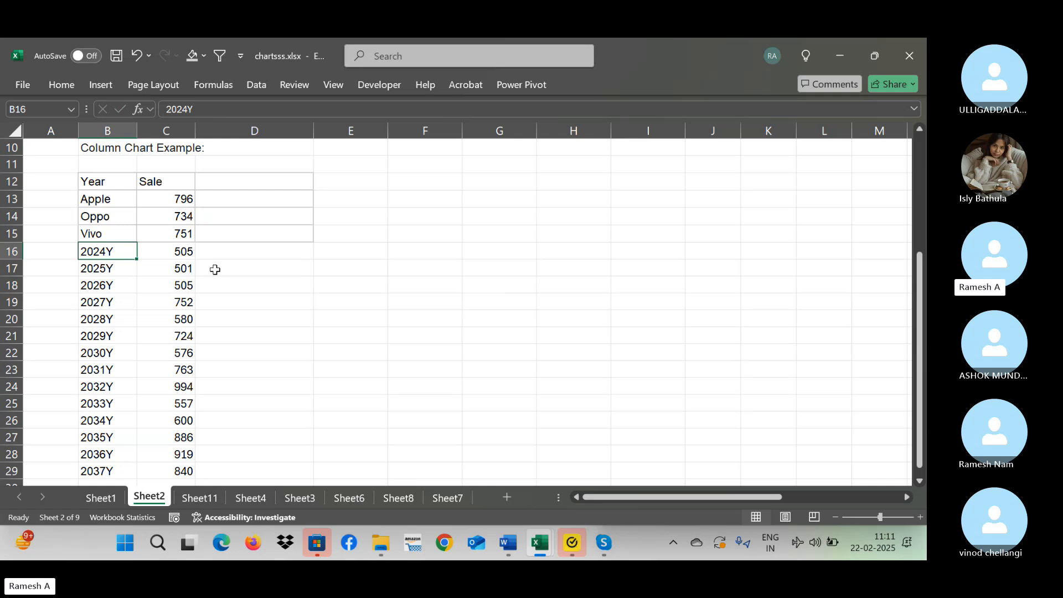
Enter Jan in B13 and fill the month series down to Dec in B24.
key("Up")
key("Up")
key("Up")
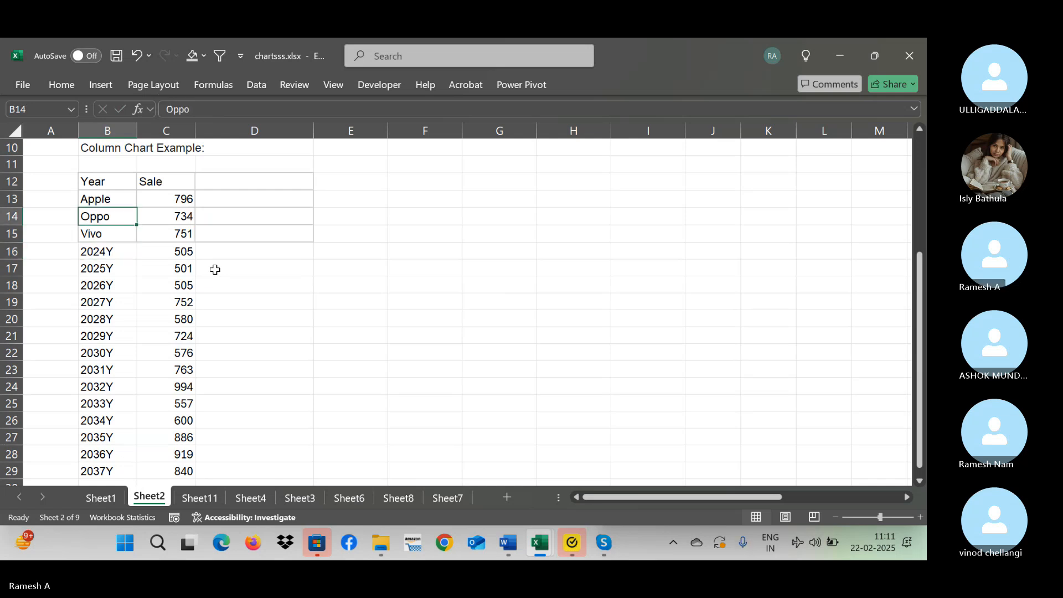
type("Jan")
key("Return")
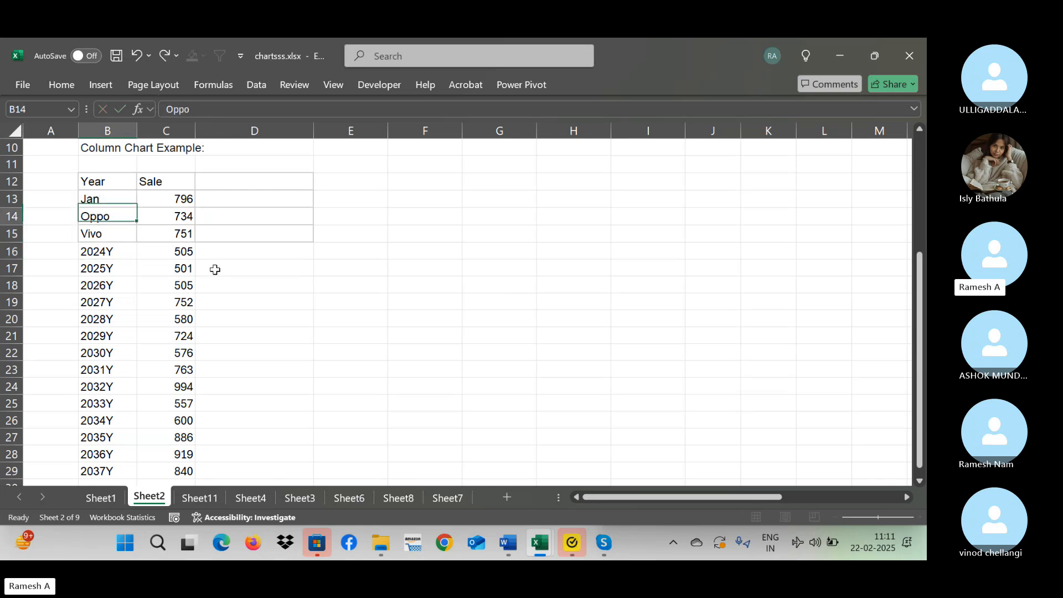
key("Up")
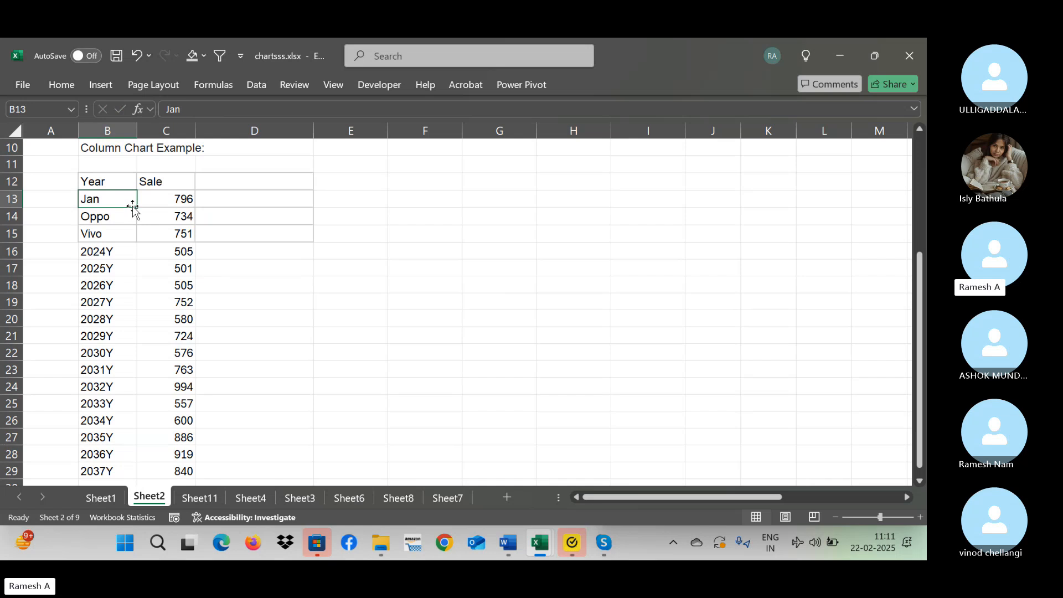
left_click_drag(137, 208, 145, 408)
Clear the leftover year and sale entries below Dec in rows 25 to 29.
left_click(95, 404)
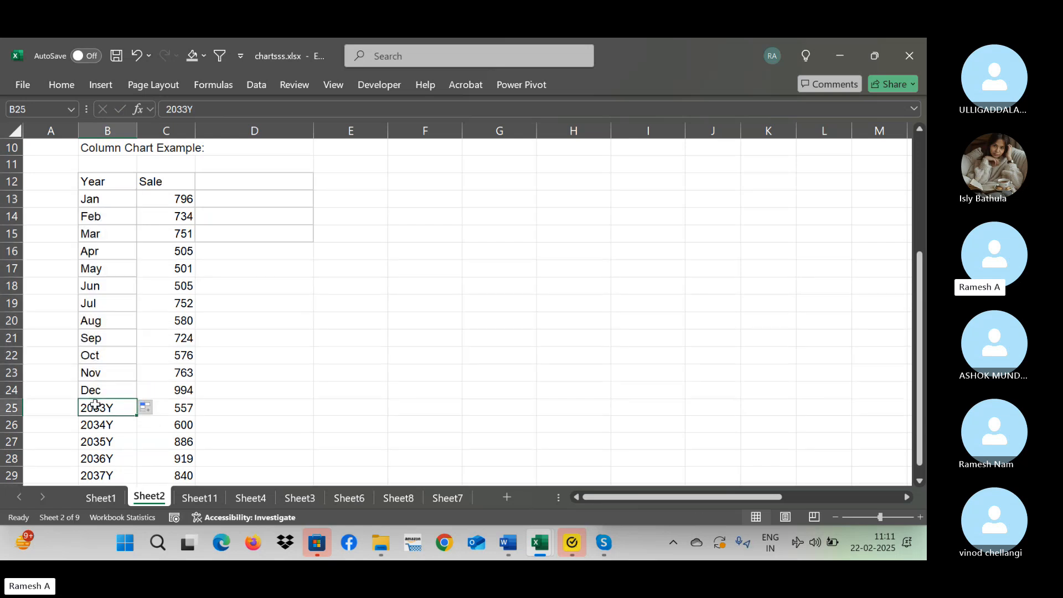
key("shift+space")
key("ctrl+shift+Down")
key("Delete")
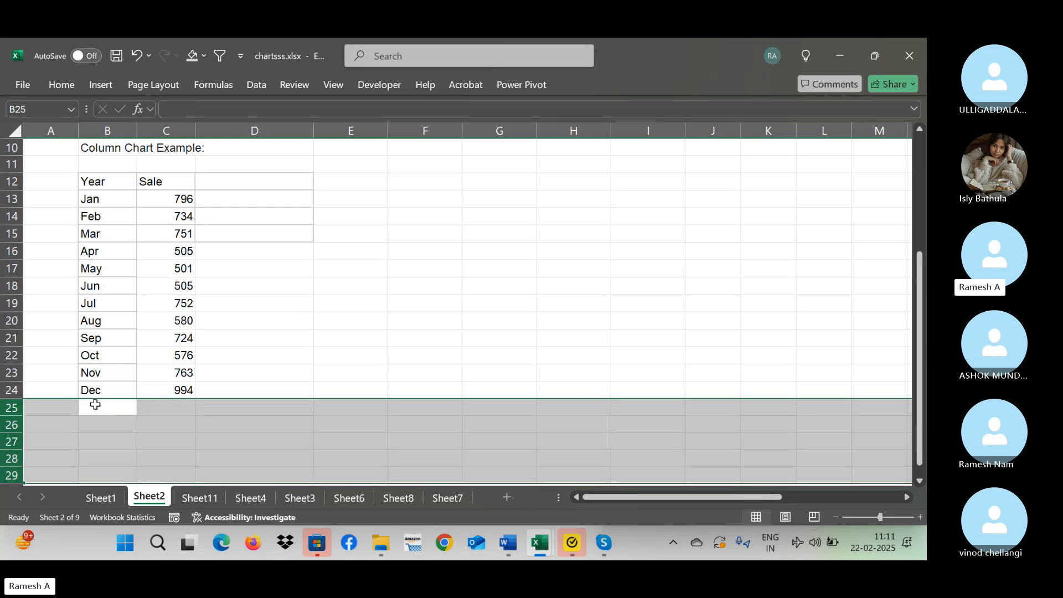
Review the month labels in the first column of the table.
key("Up")
key("Up")
key("Up")
key("Up")
key("Up")
key("Up")
key("Up")
key("Up")
key("Up")
key("Up")
key("Up")
key("Up")
key("Up")
key("Up")
key("Up")
key("Up")
key("Up")
key("Up")
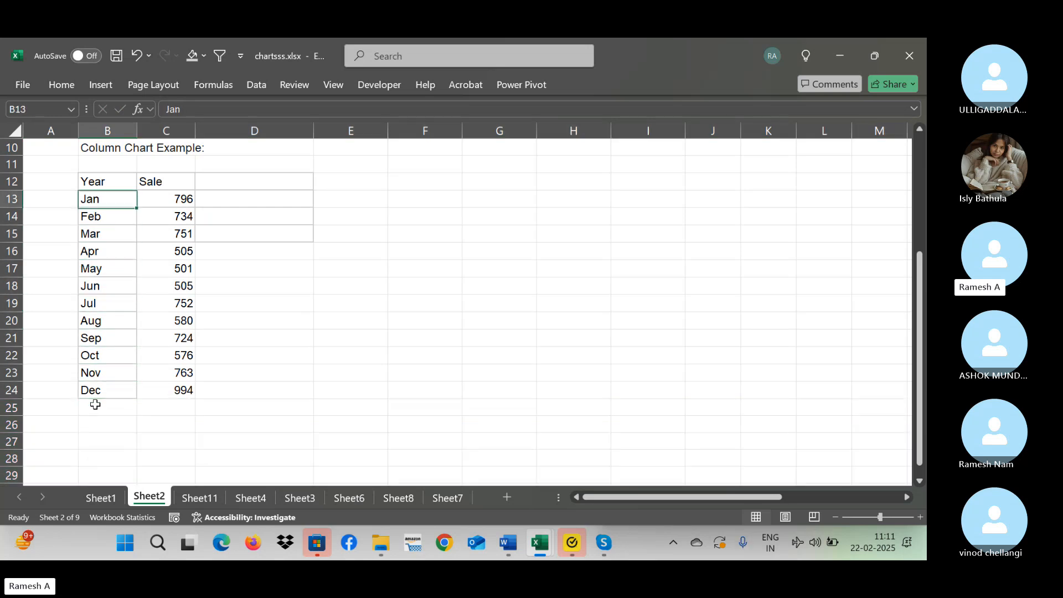
key("Down")
key("Down")
key("Down")
key("Down")
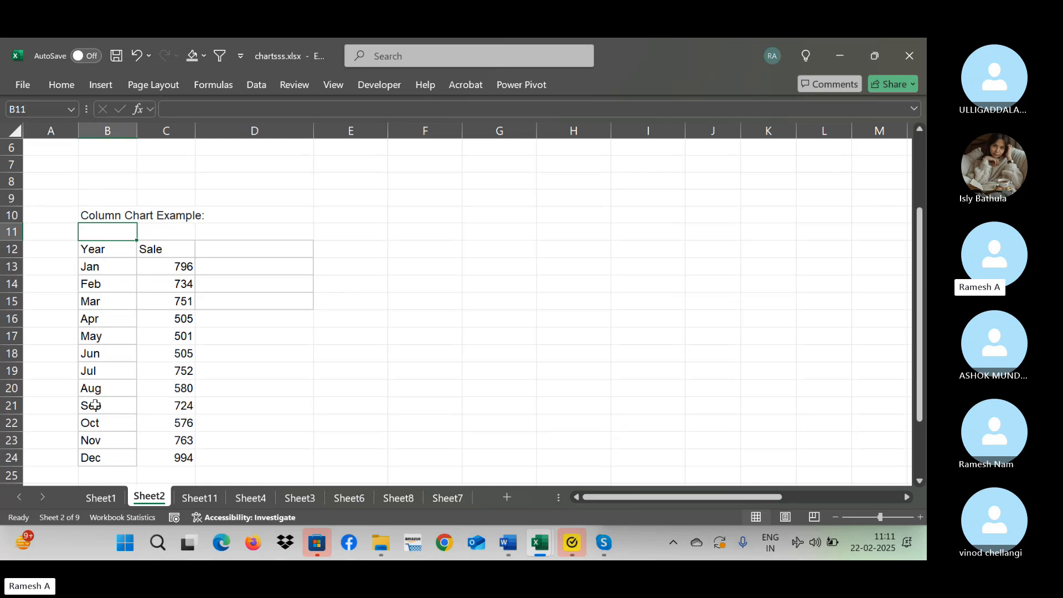
Change the header of the table's first column in B12 to Month.
key("Down")
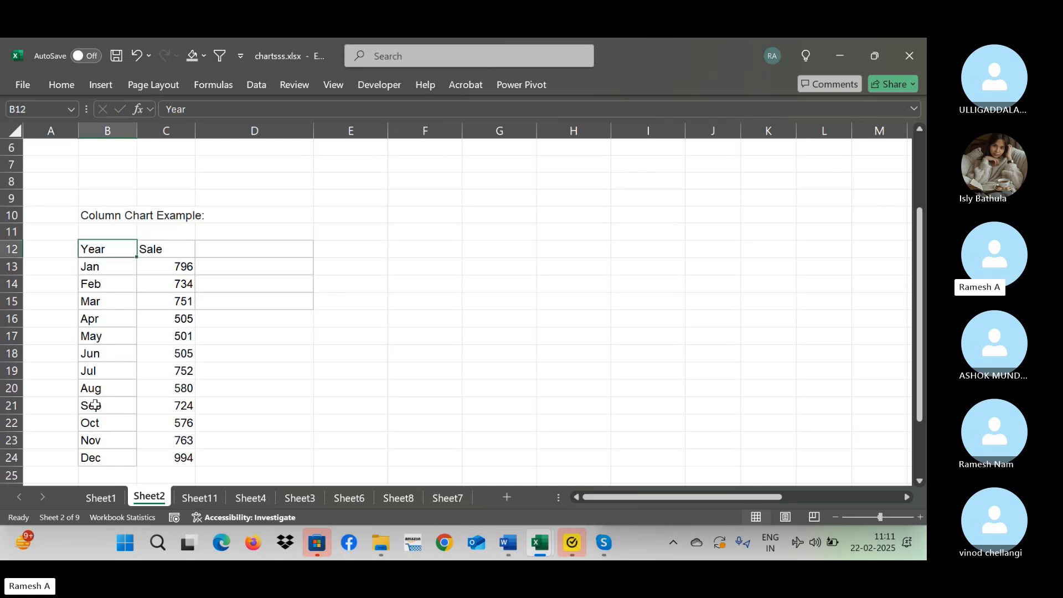
key("shift+Right")
key("shift+Left")
type("Month")
key("Return")
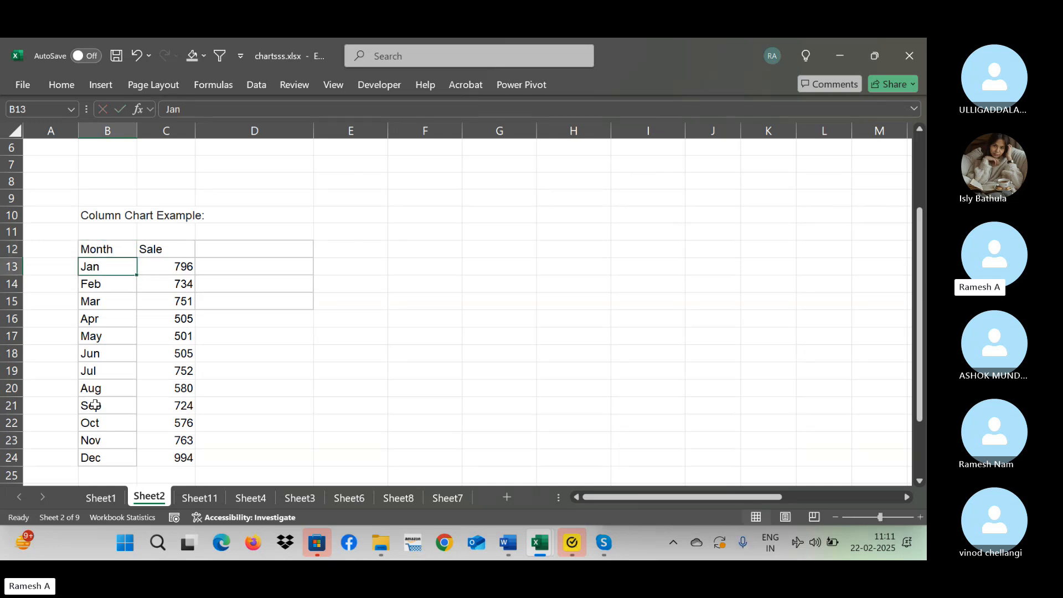
Insert a 3-D clustered column chart from the Month and Sale data in B12:C24.
key("Up")
key("Right")
key("Left")
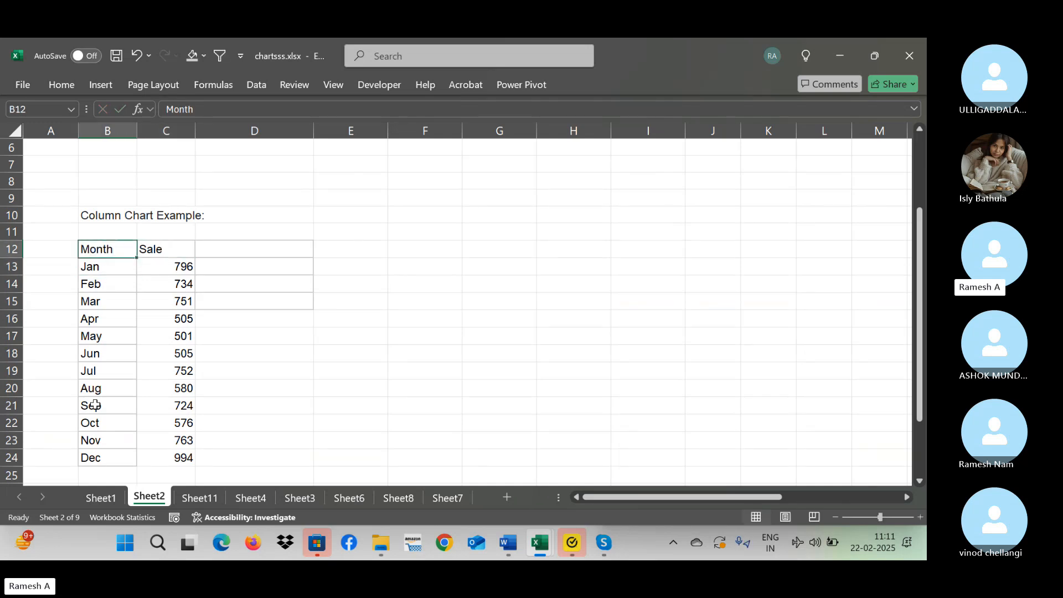
key("shift+Right")
key("ctrl+shift+Down")
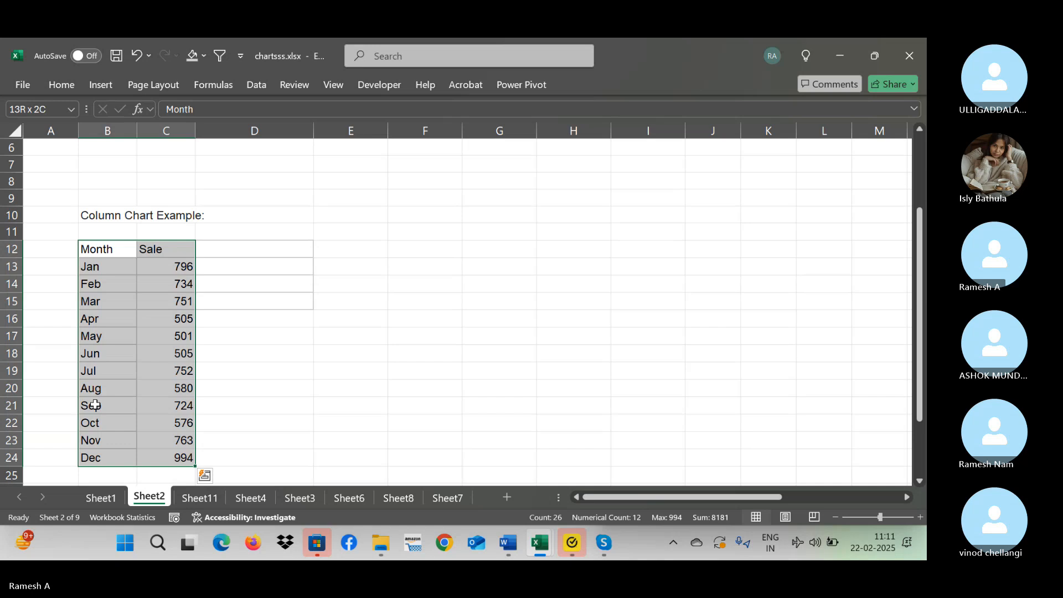
left_click(100, 85)
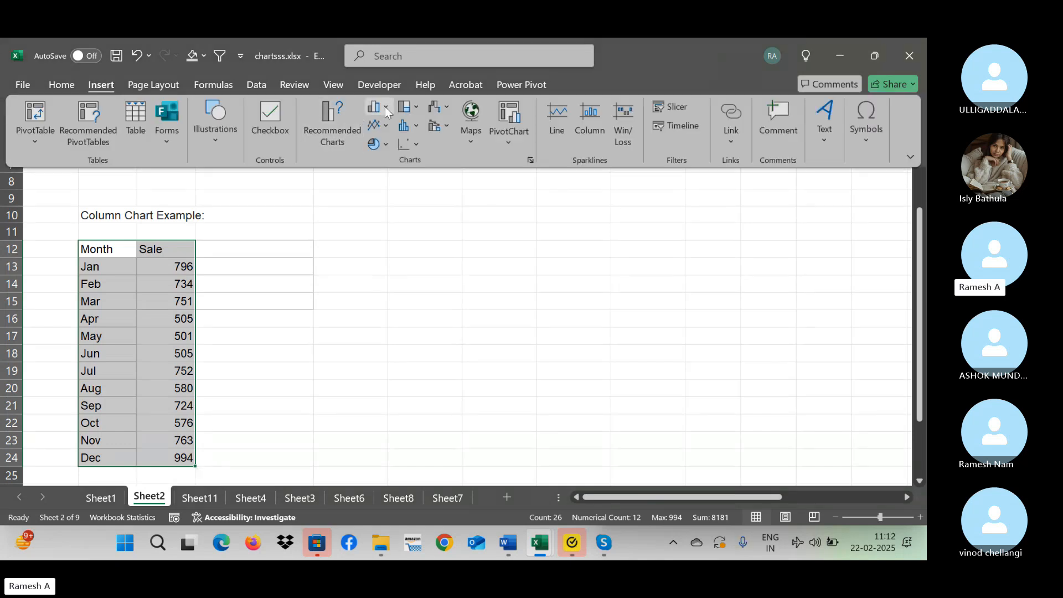
left_click(376, 108)
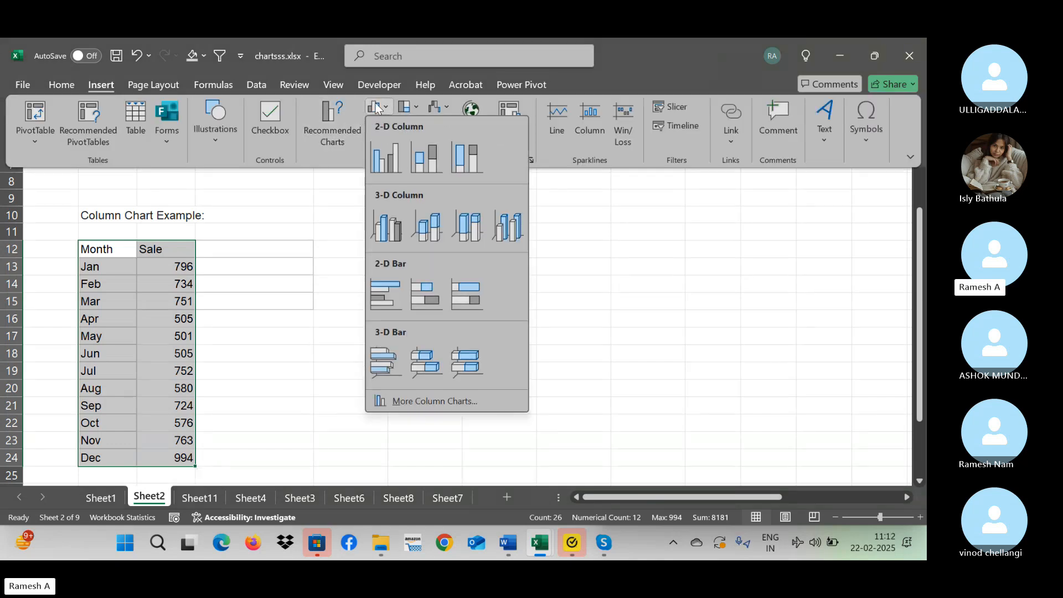
left_click(391, 229)
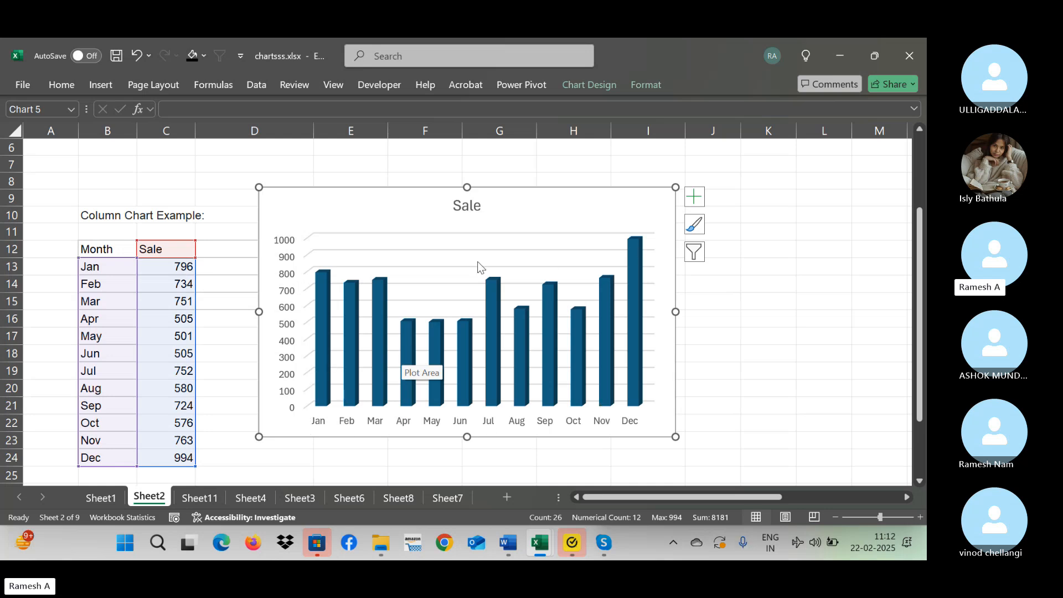
Add data labels to the columns of the monthly Sale chart.
left_click(699, 192)
left_click(728, 273)
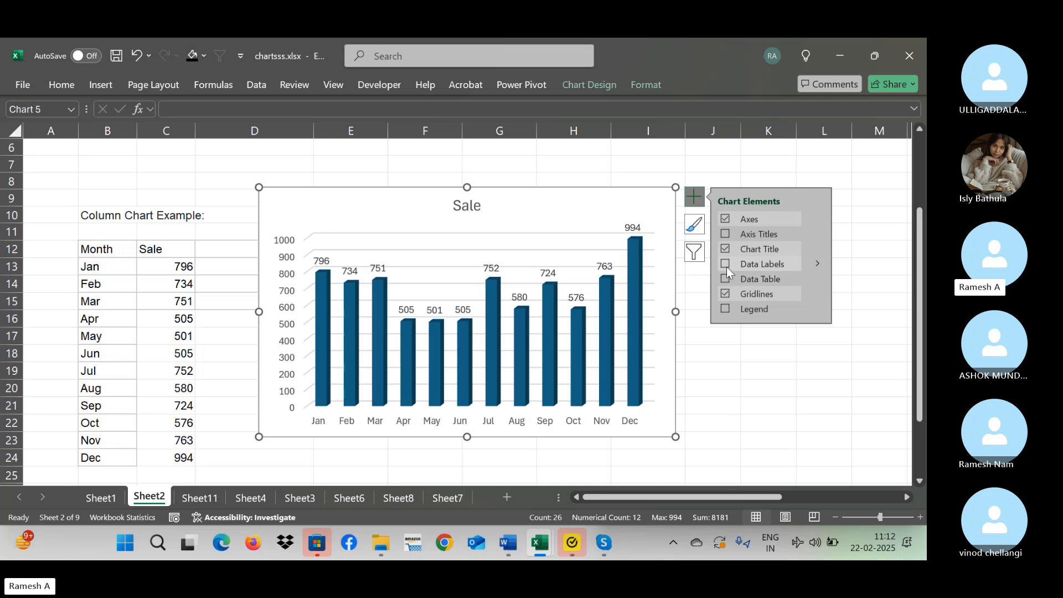
left_click(726, 268)
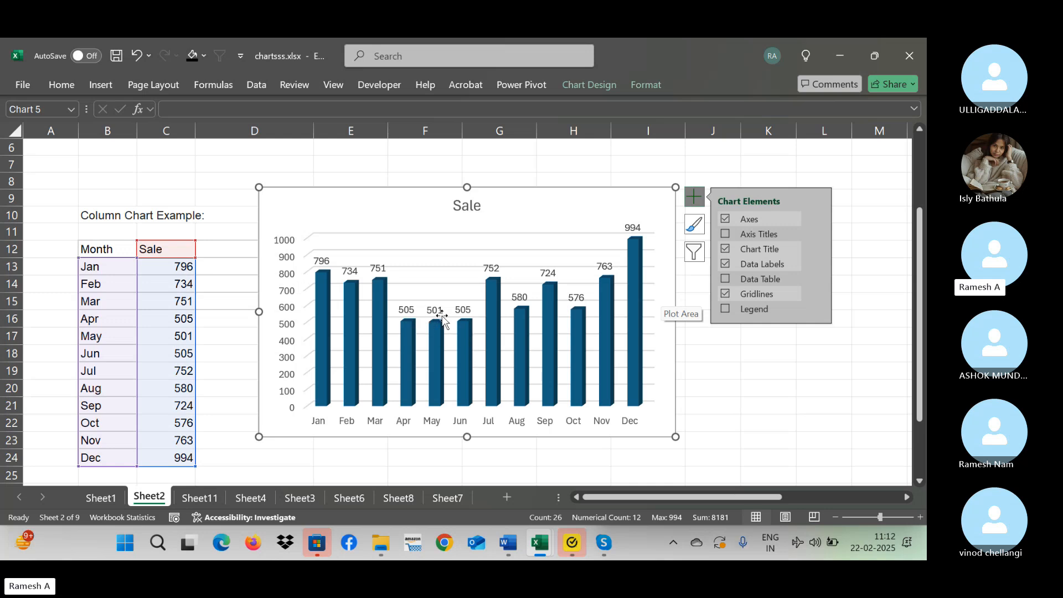
mouse_move(442, 334)
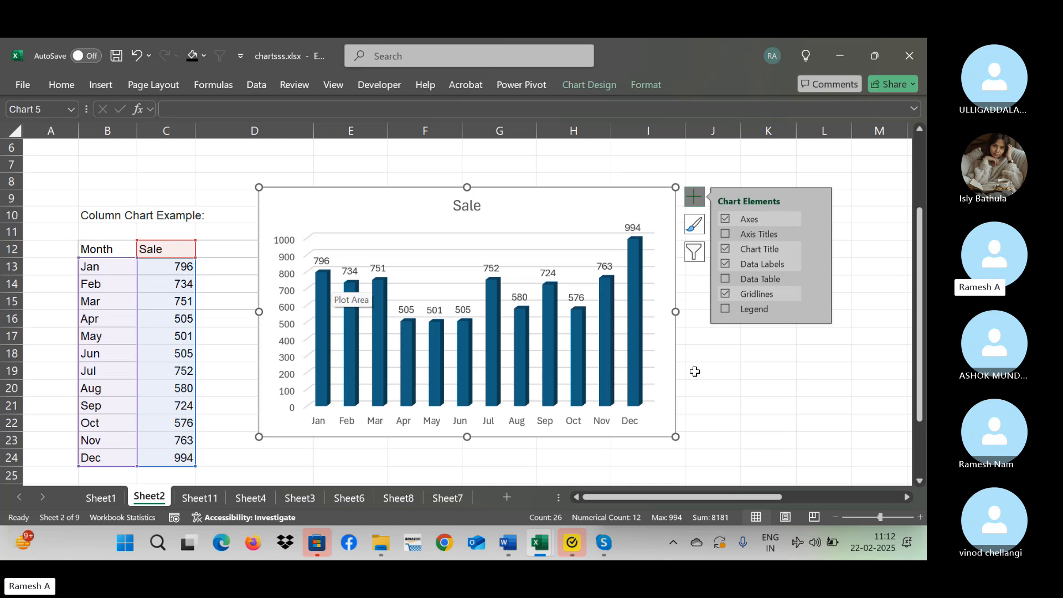
Return to the top of Sheet2 to review what column charts are best for.
left_click(513, 163)
key("Up")
key("Up")
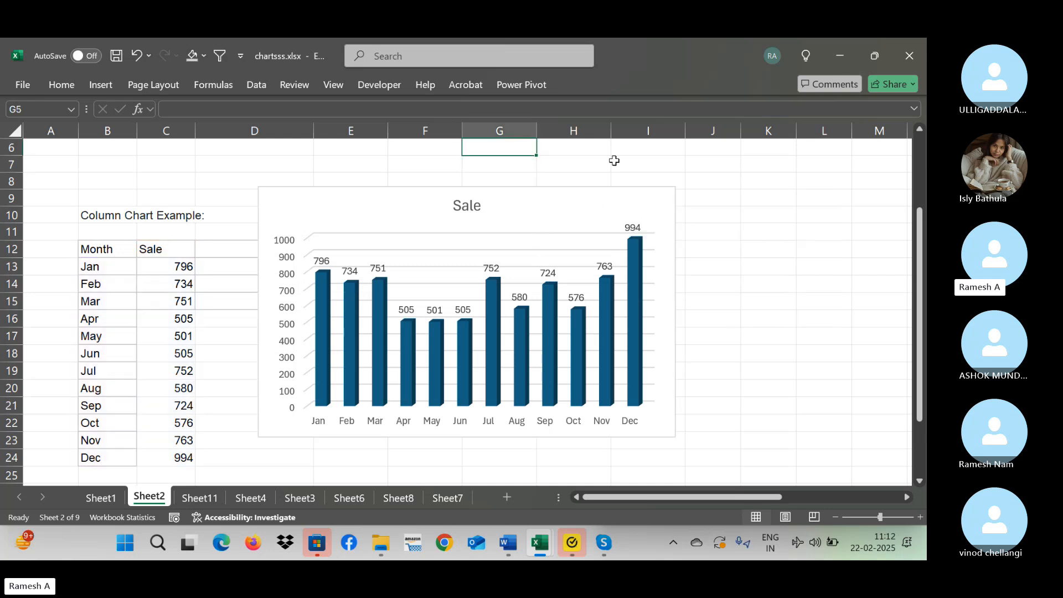
key("Left")
key("Left")
key("Up")
key("Up")
key("Up")
key("Up")
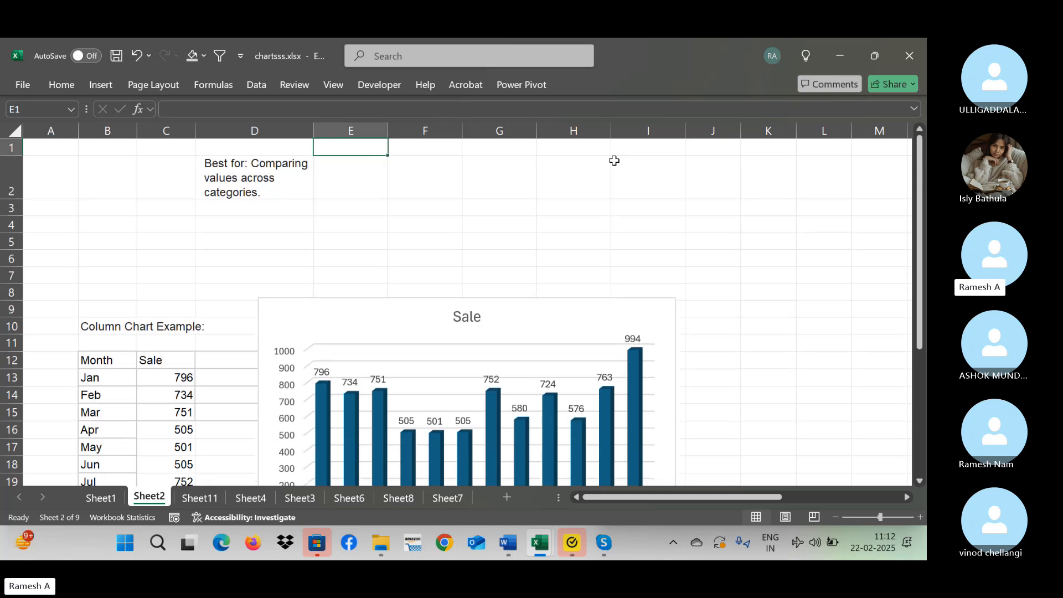
Open Sheet11 and examine the Sales turnover bar chart beside its yearly table.
left_click(190, 501)
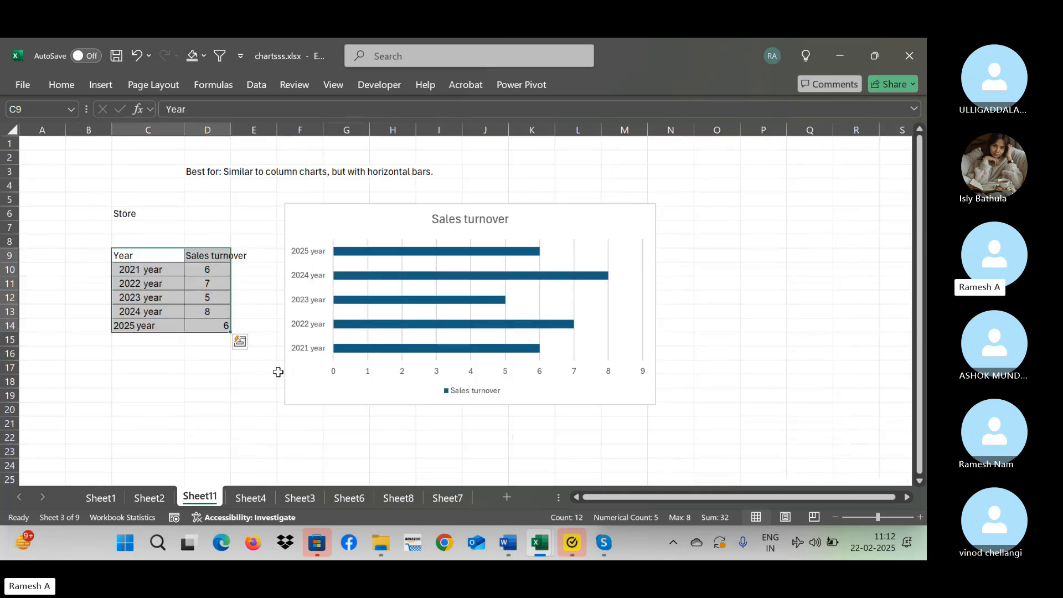
left_click(219, 366)
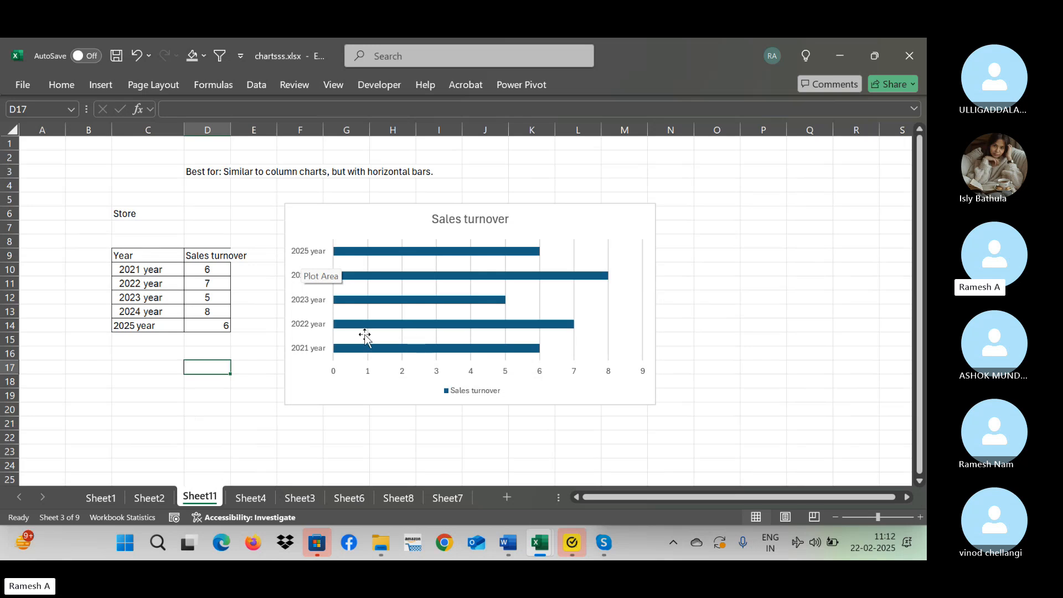
left_click(659, 278)
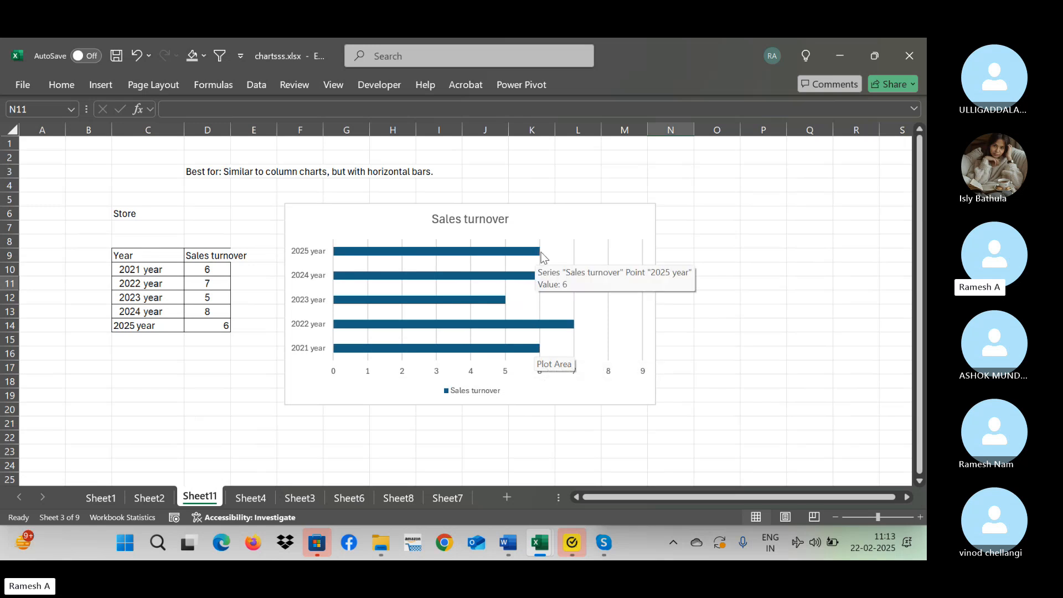
Add data labels to the existing 2-D Sales turnover bar chart.
left_click(642, 221)
left_click(675, 213)
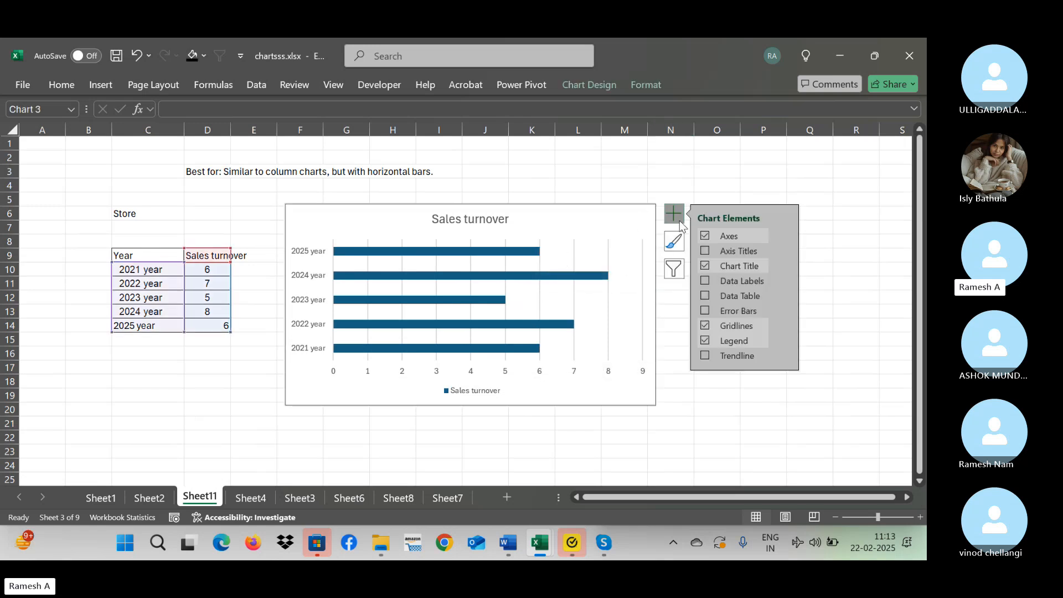
left_click(705, 281)
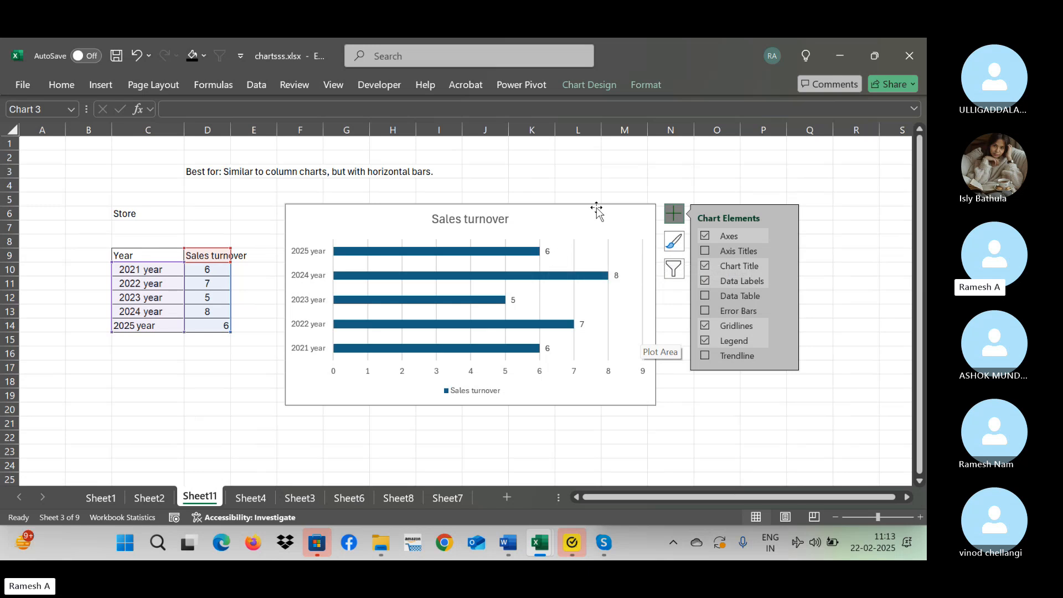
left_click(628, 189)
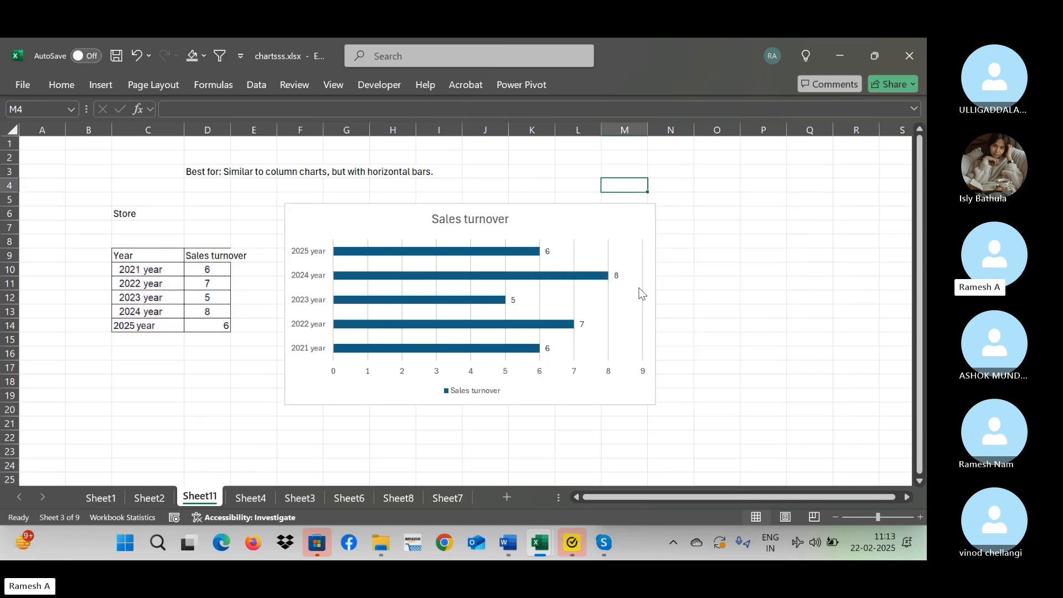
Replace the existing Sales turnover chart with a 3-D clustered bar chart of the Year and Sales turnover data in C9:D14.
left_click(558, 231)
key("Delete")
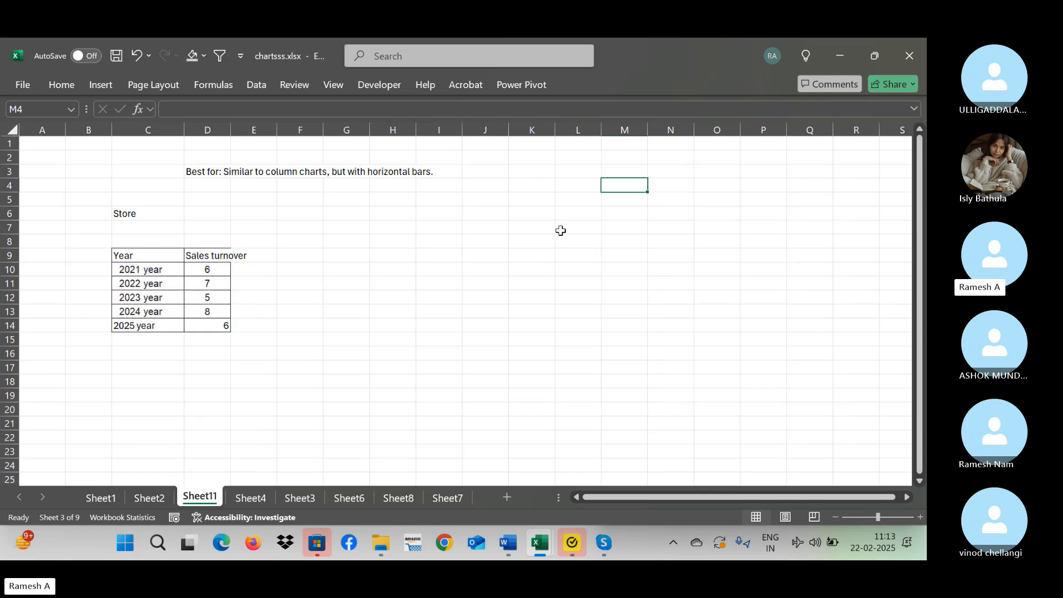
key("shift+Right")
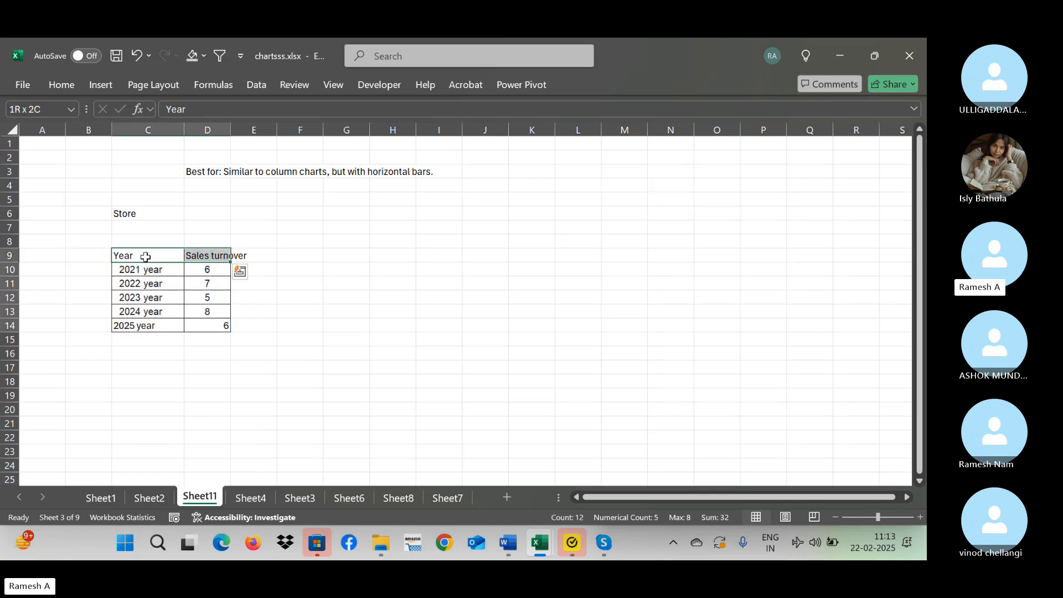
key("ctrl+shift+Down")
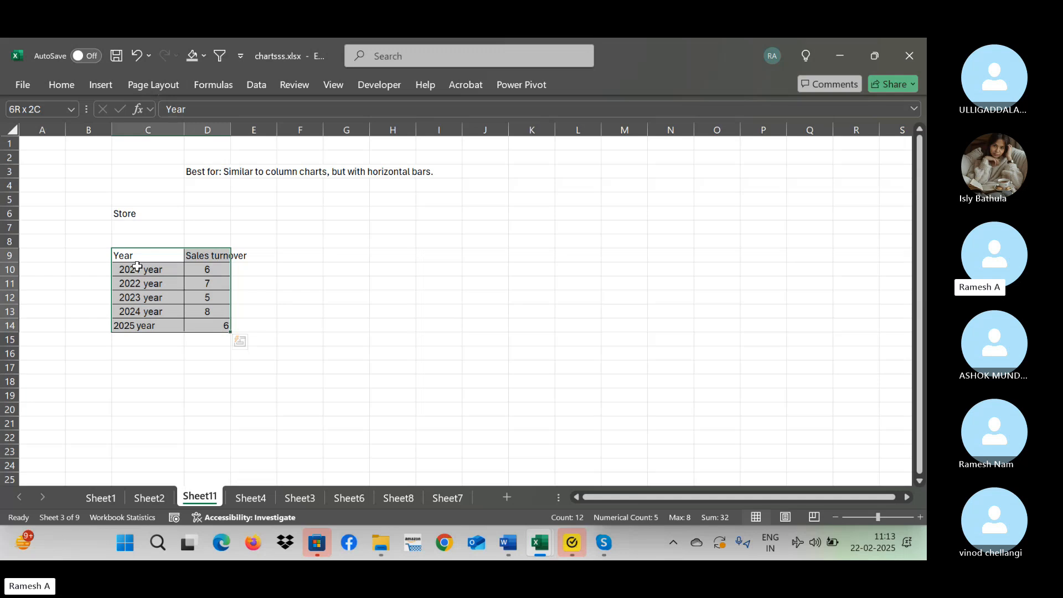
left_click(103, 85)
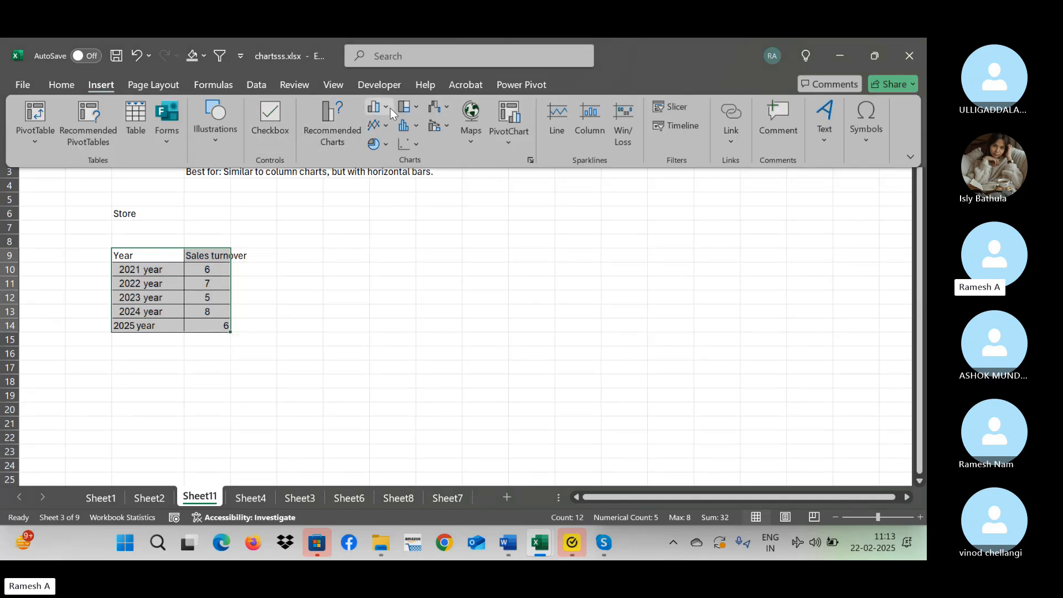
left_click(388, 108)
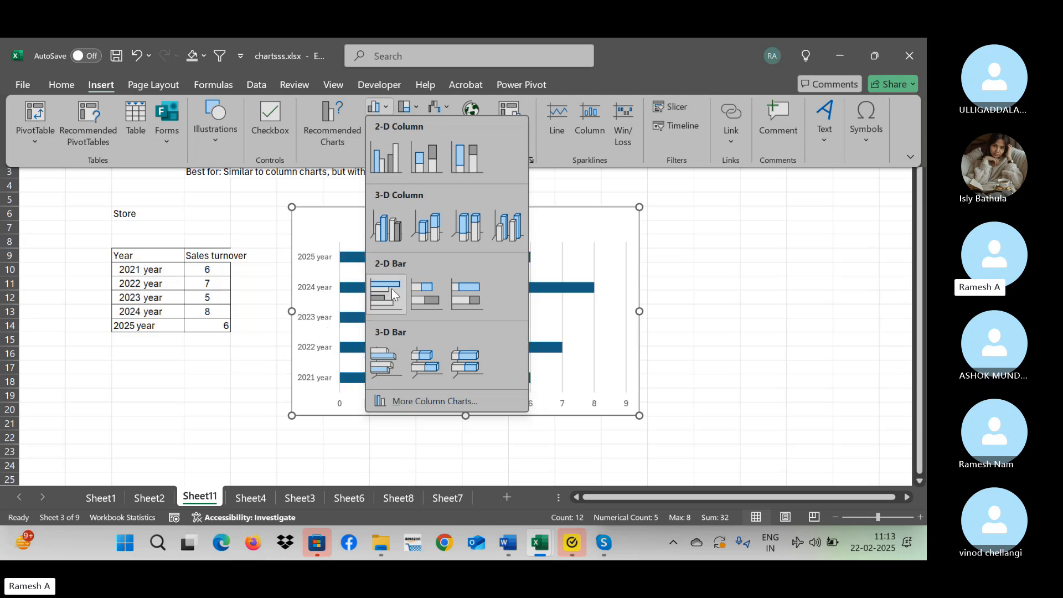
left_click(390, 363)
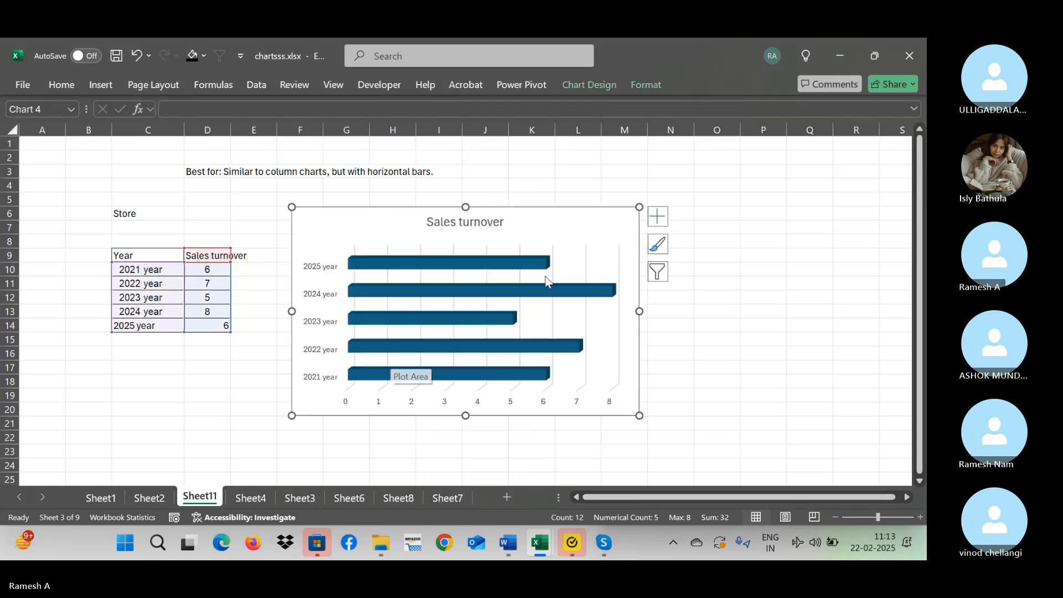
Add data labels to the bars of the new 3-D Sales turnover chart.
left_click(657, 216)
left_click(697, 284)
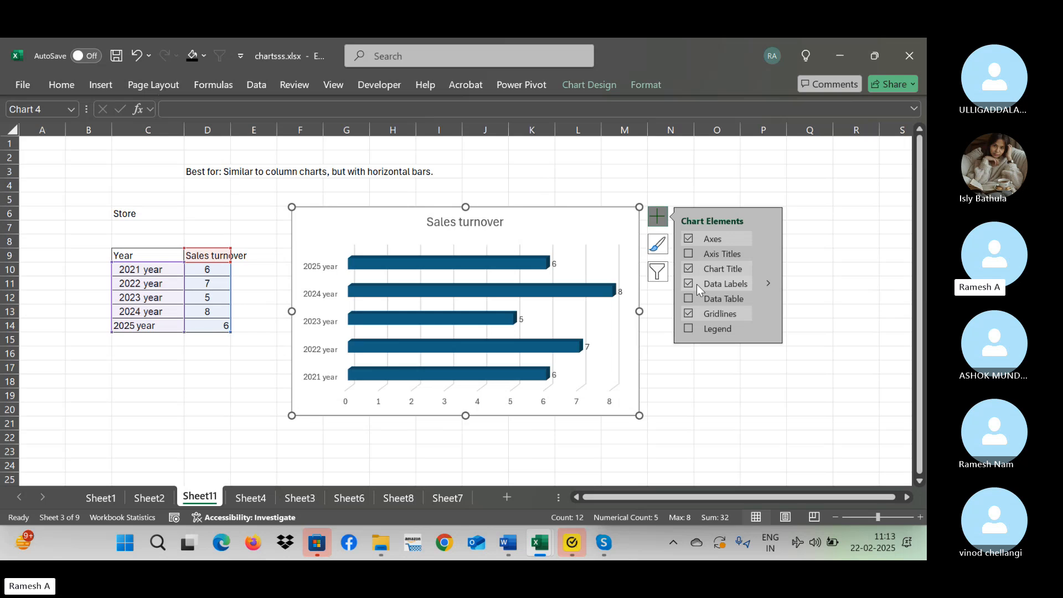
left_click(685, 383)
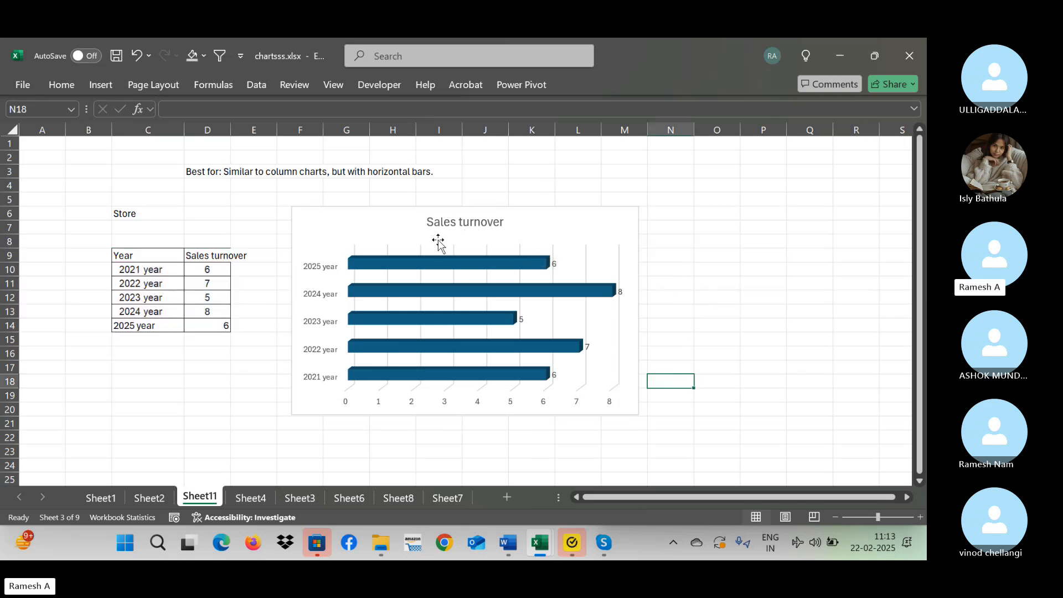
Look through the workbook's other chart example sheets up to Sheet7 and return to the column chart on Sheet2.
left_click(165, 498)
left_click(262, 498)
left_click(300, 498)
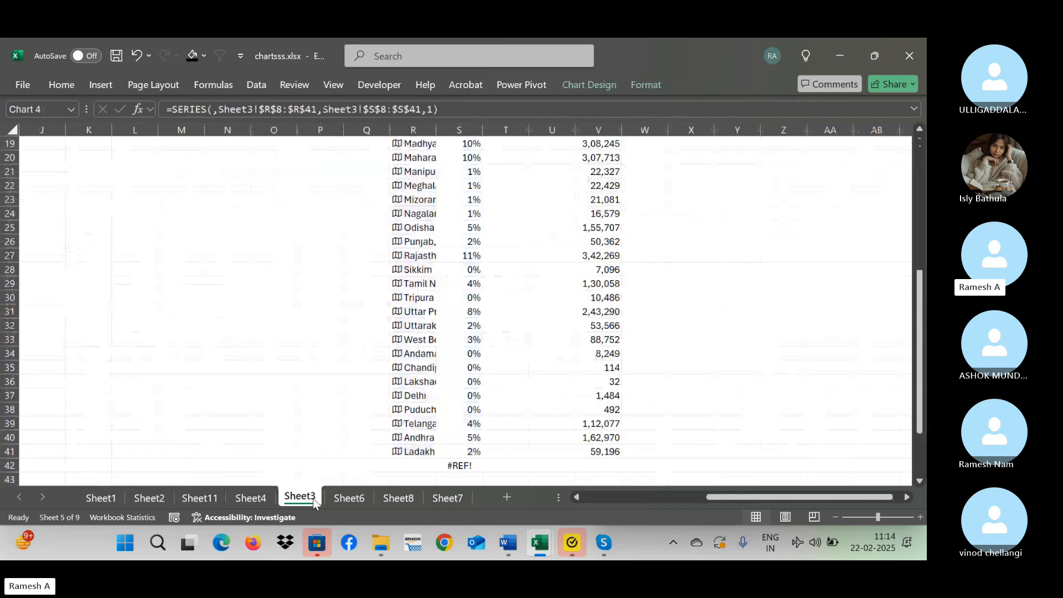
right_click(343, 495)
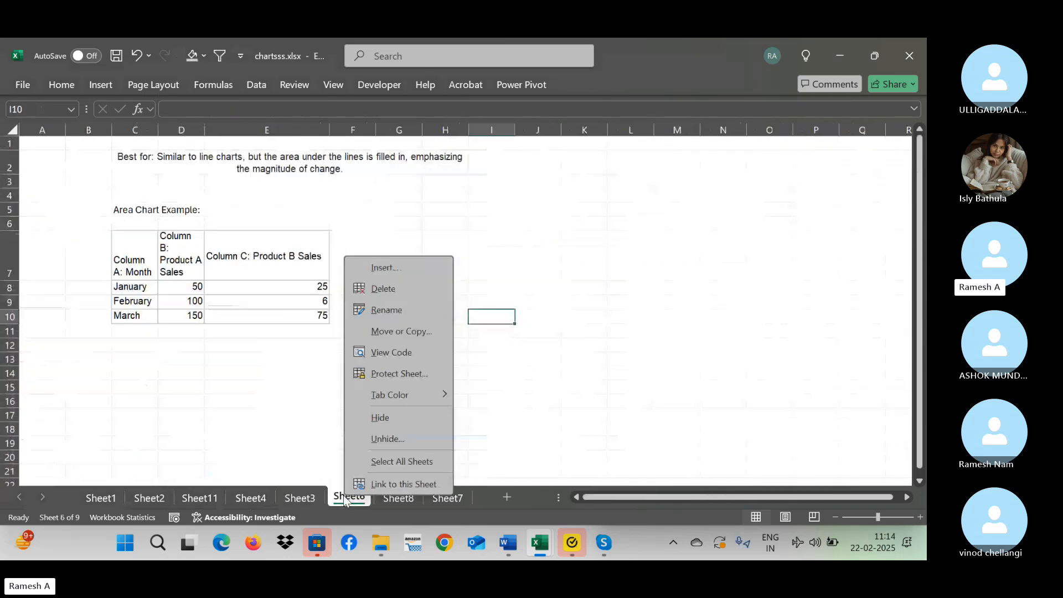
left_click(395, 500)
left_click(450, 499)
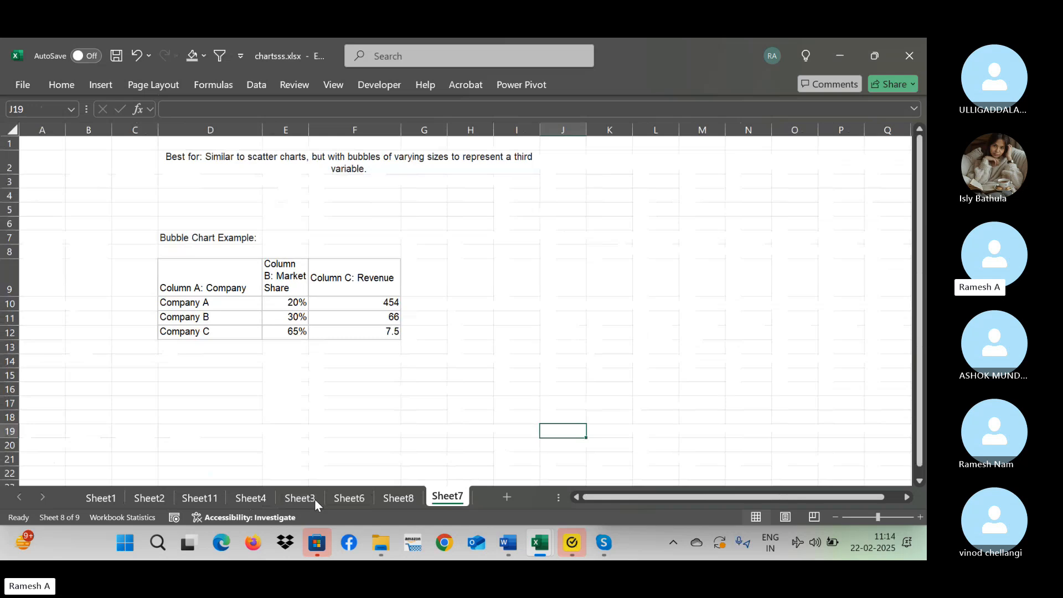
left_click(111, 498)
left_click(152, 491)
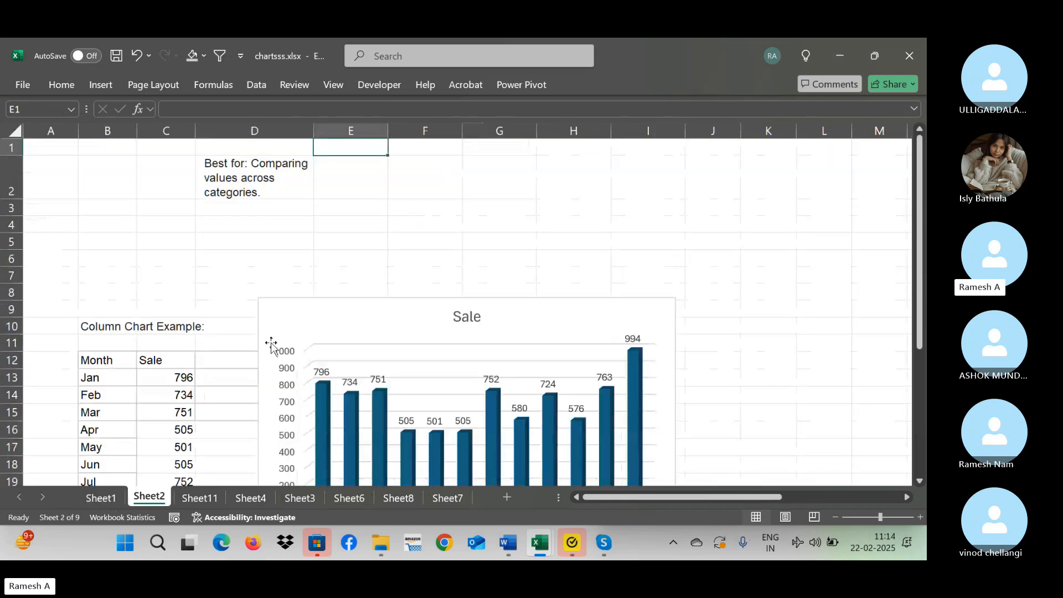
Switch to the Book8 workbook containing the JAN to MARCH table for Apple, Samsung and OPPO.
left_click(385, 258)
key("alt+Tab")
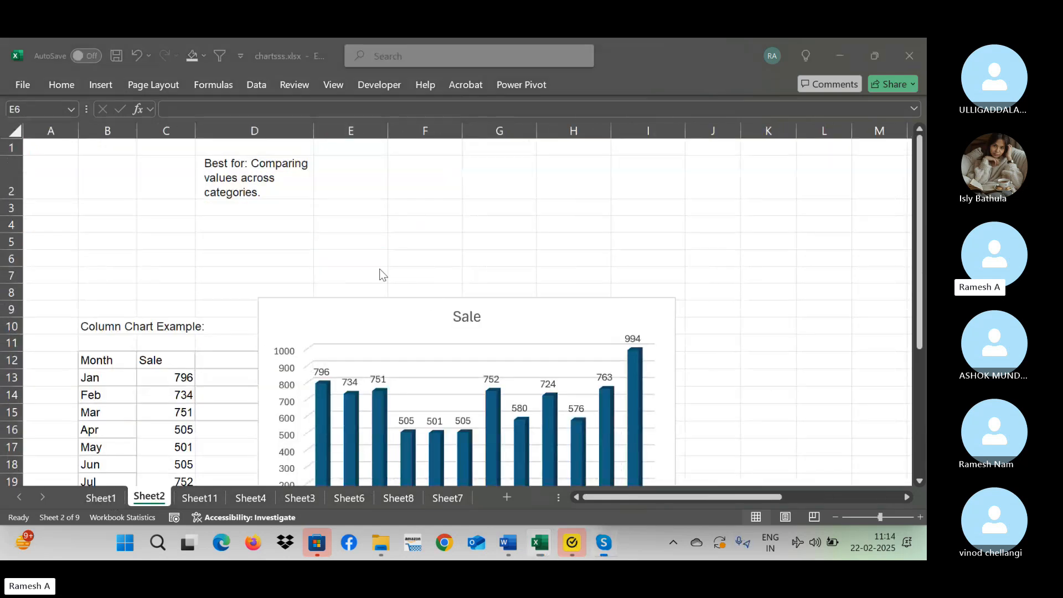
key("alt+Tab")
key("alt+Tab")
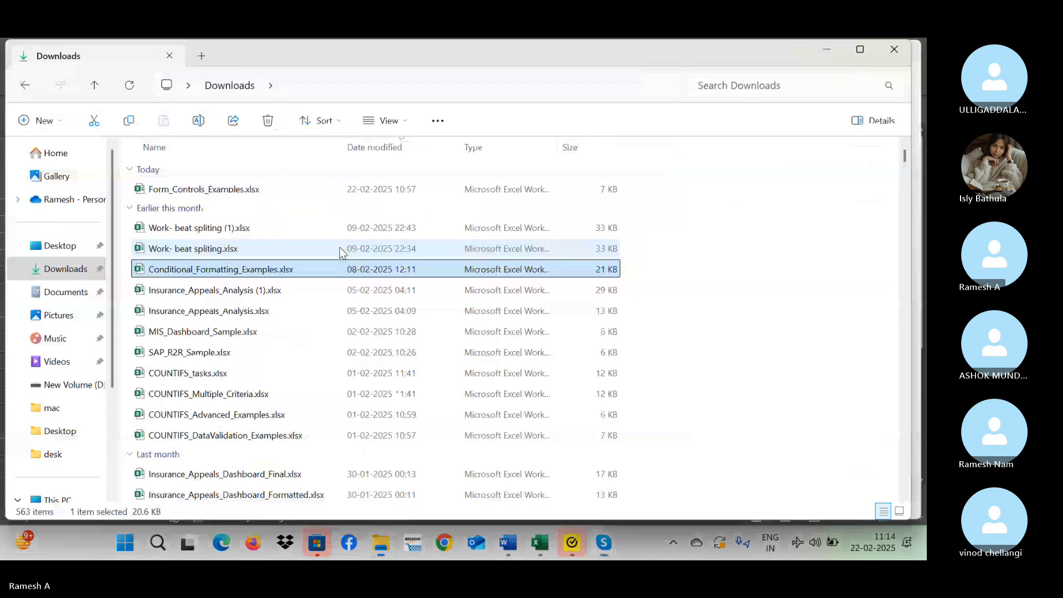
key("alt+Tab")
key("alt+Tab")
key("alt+Tab")
key("alt+Tab")
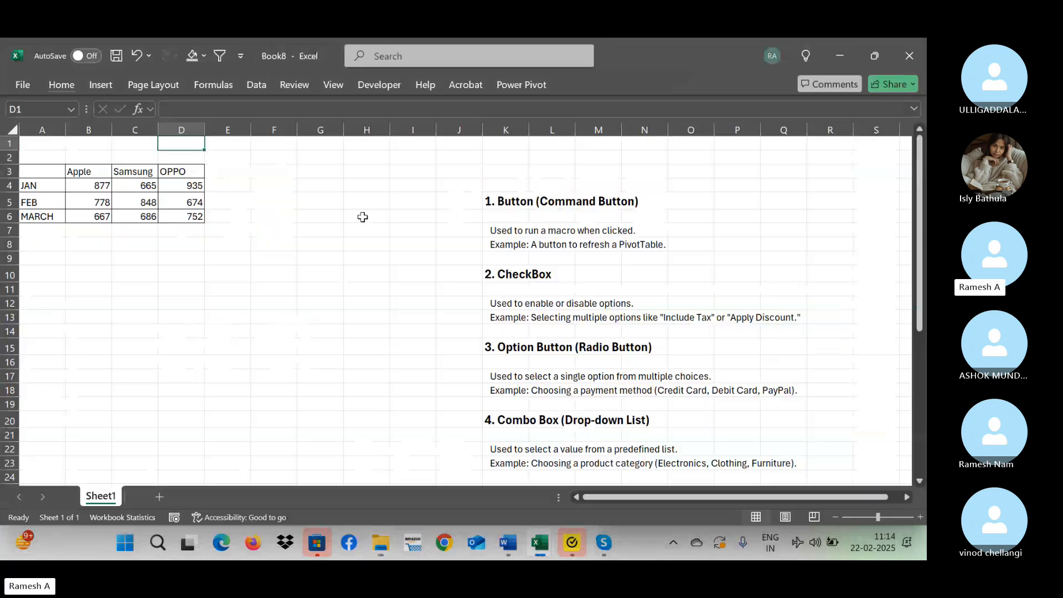
left_click(276, 245)
left_click(823, 146)
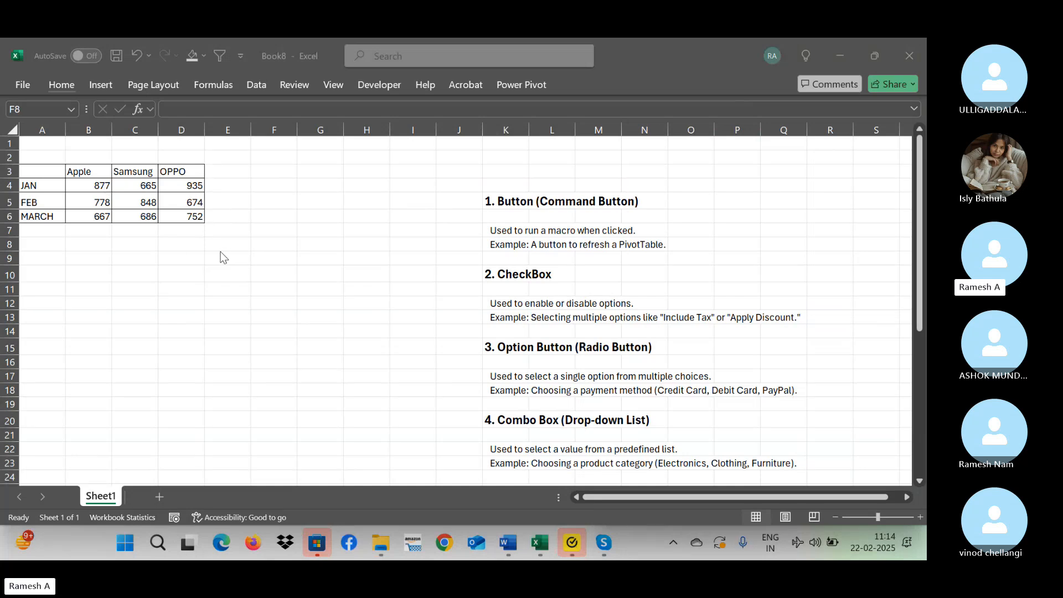
left_click(173, 250)
left_click(116, 219)
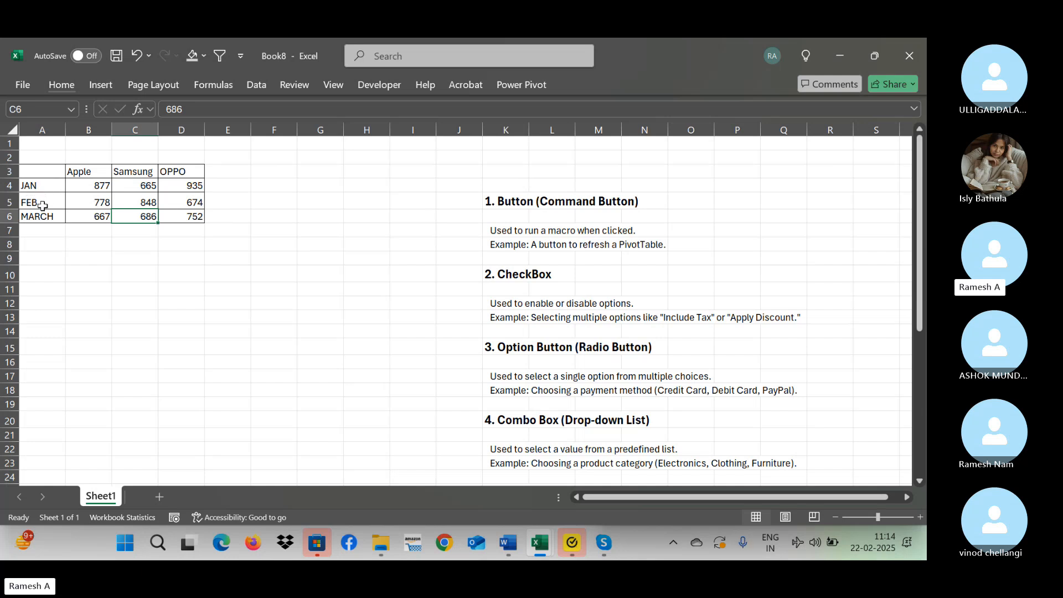
Insert a 3-D clustered column chart from A3:B6 and extend its data range to include the Samsung and OPPO columns.
left_click(47, 168)
left_click_drag(47, 168, 80, 216)
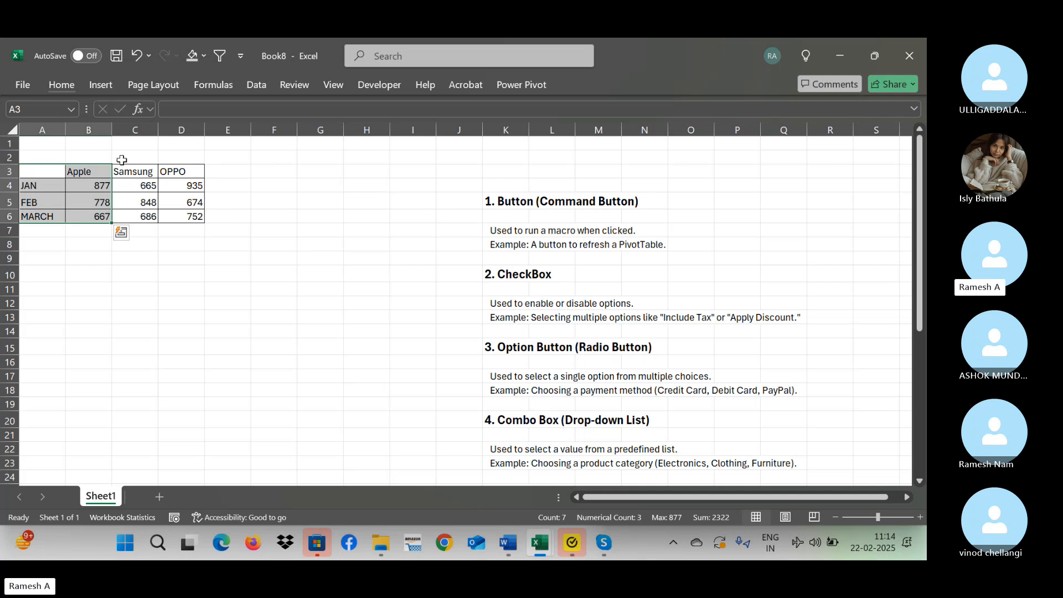
left_click(100, 88)
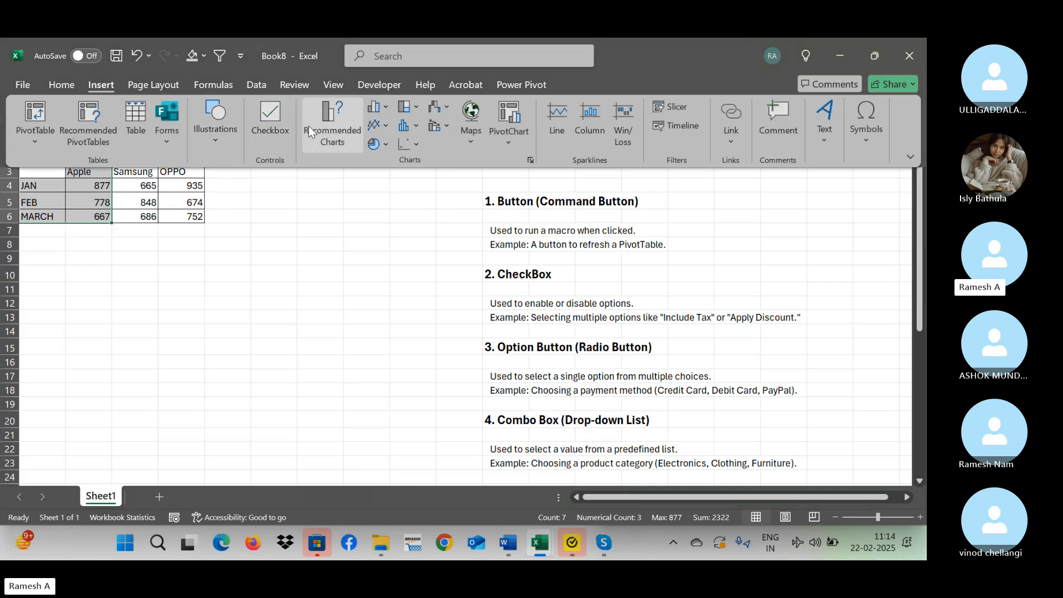
left_click(386, 108)
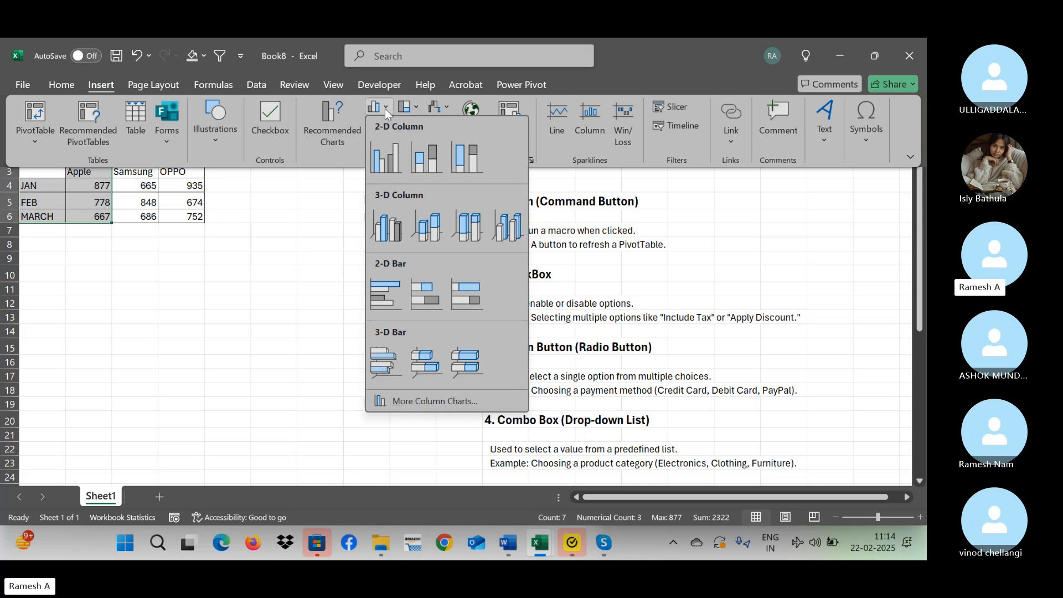
left_click(386, 230)
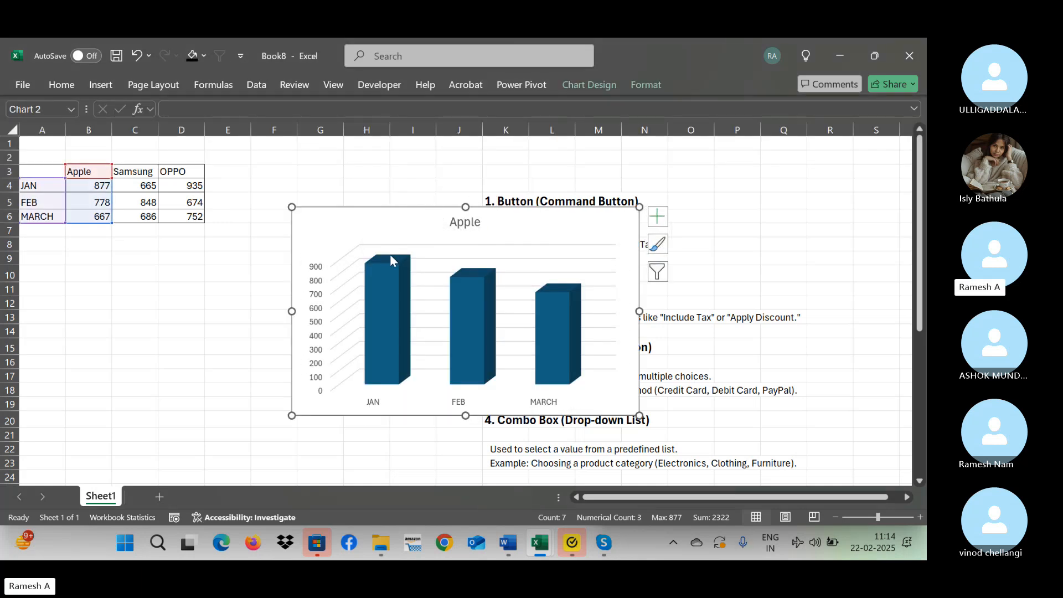
mouse_move(391, 261)
left_click_drag(110, 224, 204, 224)
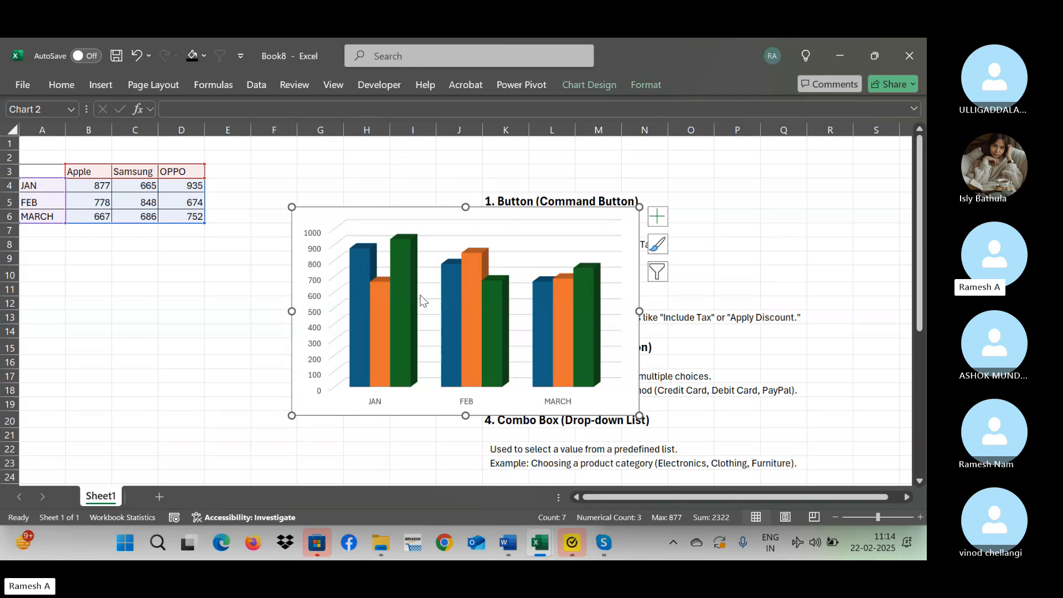
Add data labels to all three series of the phone brand column chart.
left_click(656, 217)
left_click(689, 283)
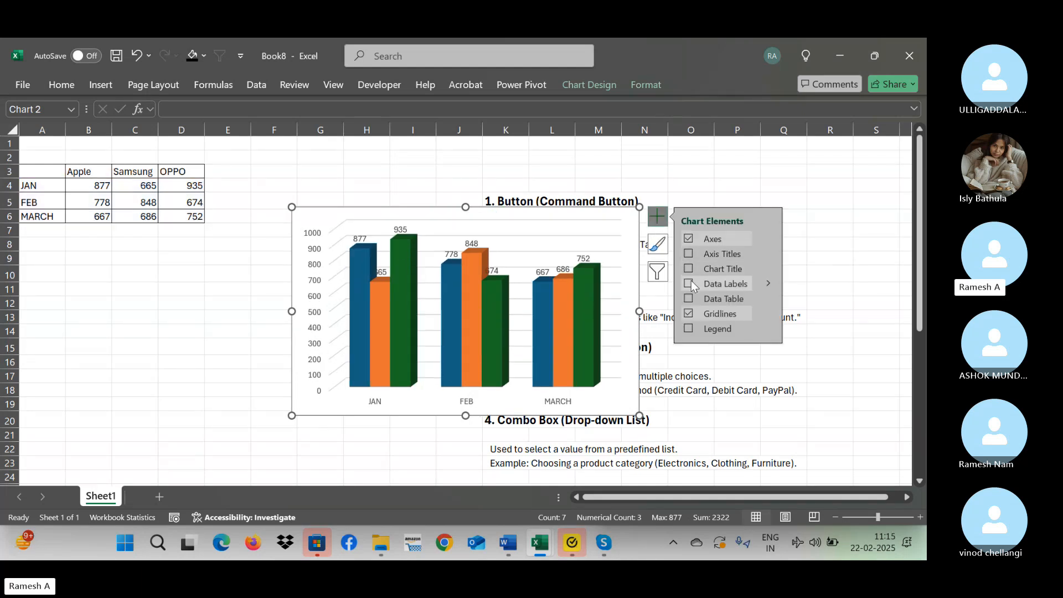
left_click(410, 173)
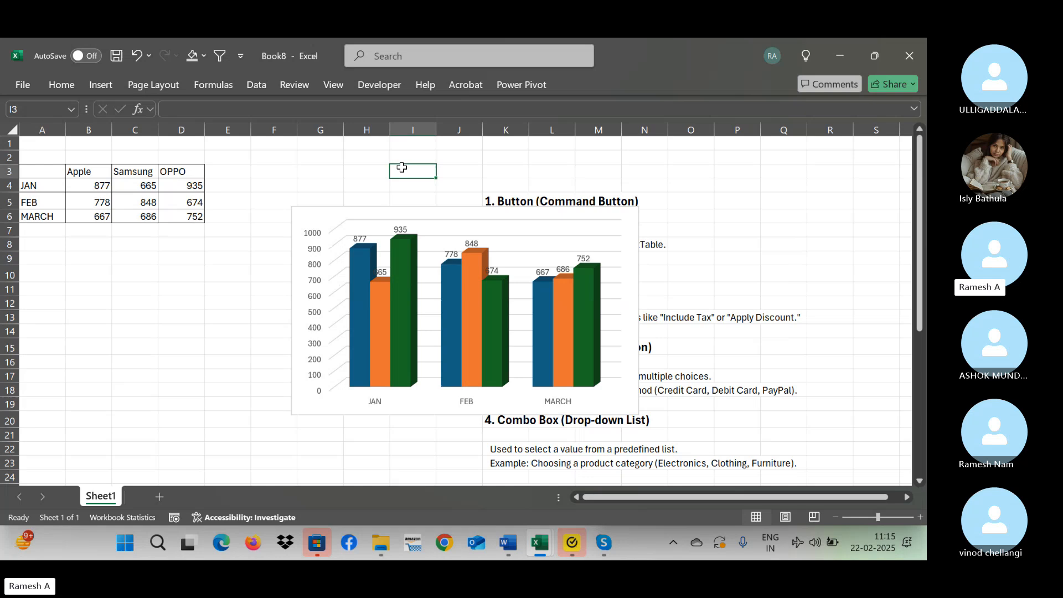
Review the phone brand chart's data source, including its data range, series and category labels, and close it without applying changes.
left_click(474, 227)
right_click(474, 227)
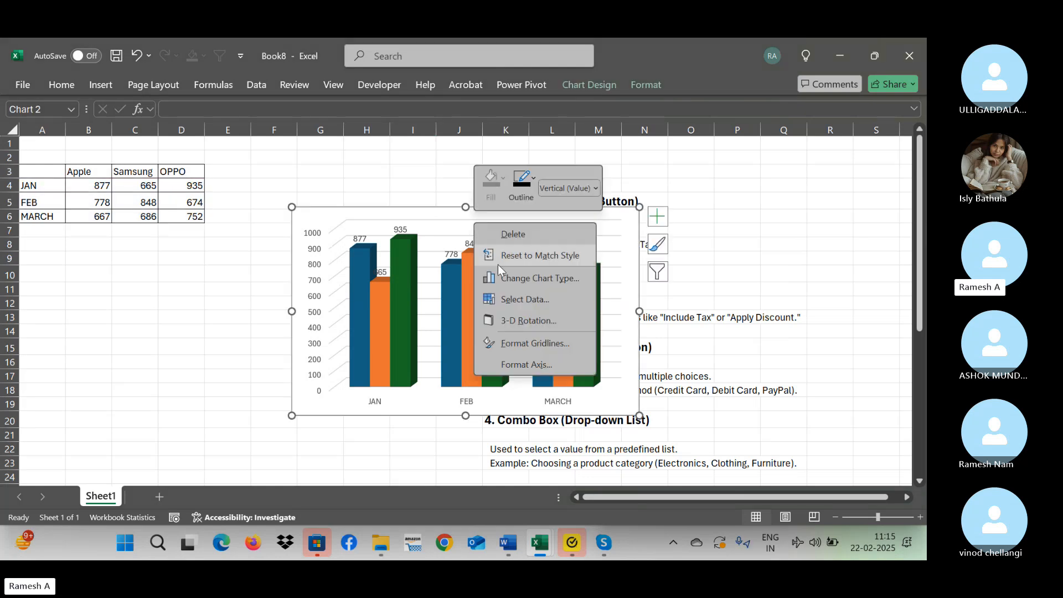
left_click(517, 298)
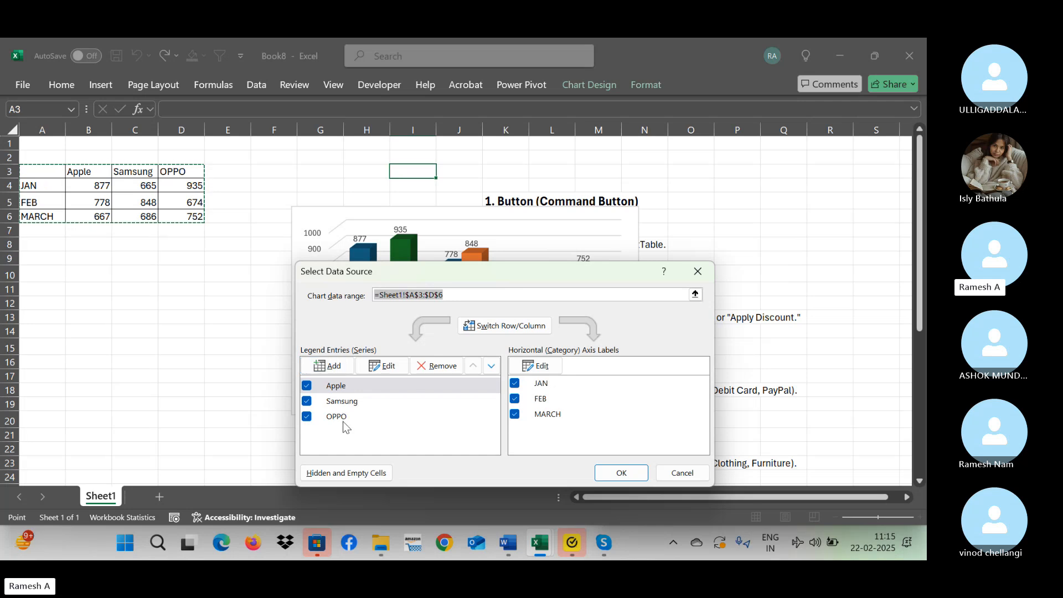
left_click_drag(402, 275, 635, 175)
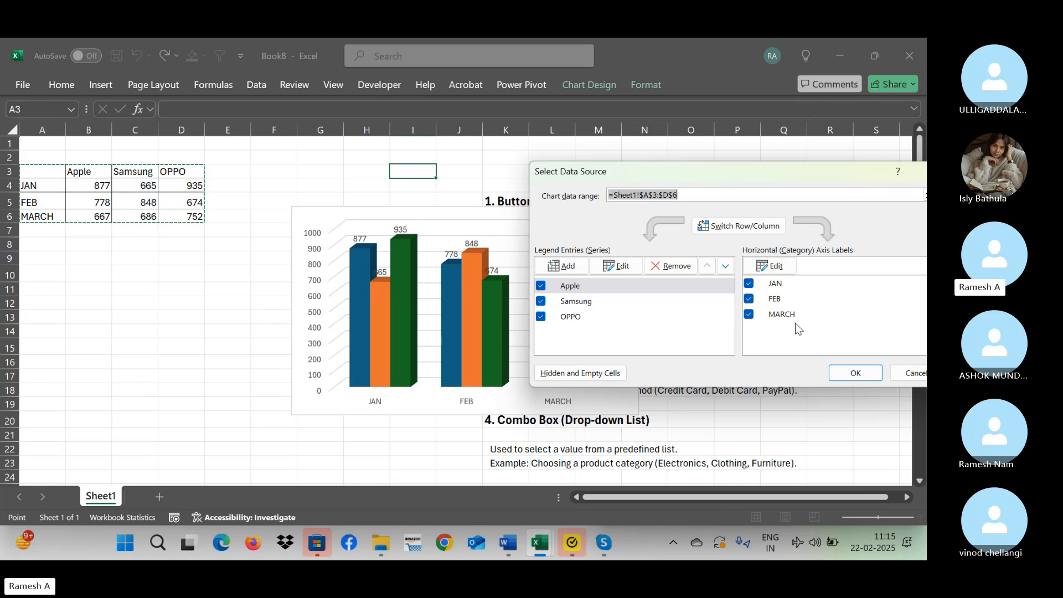
left_click(52, 226)
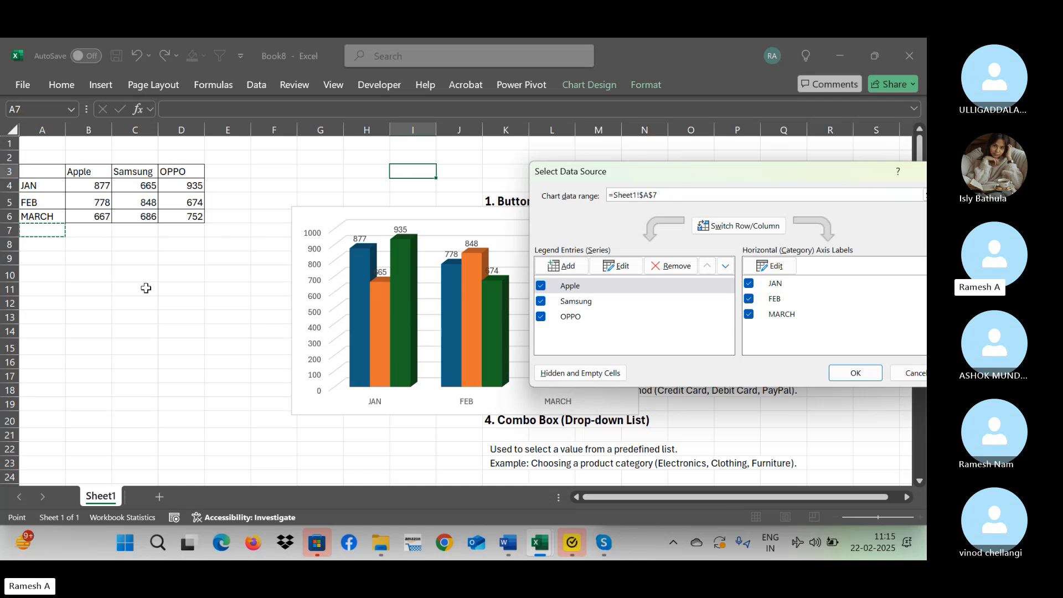
key("Escape")
key("Escape")
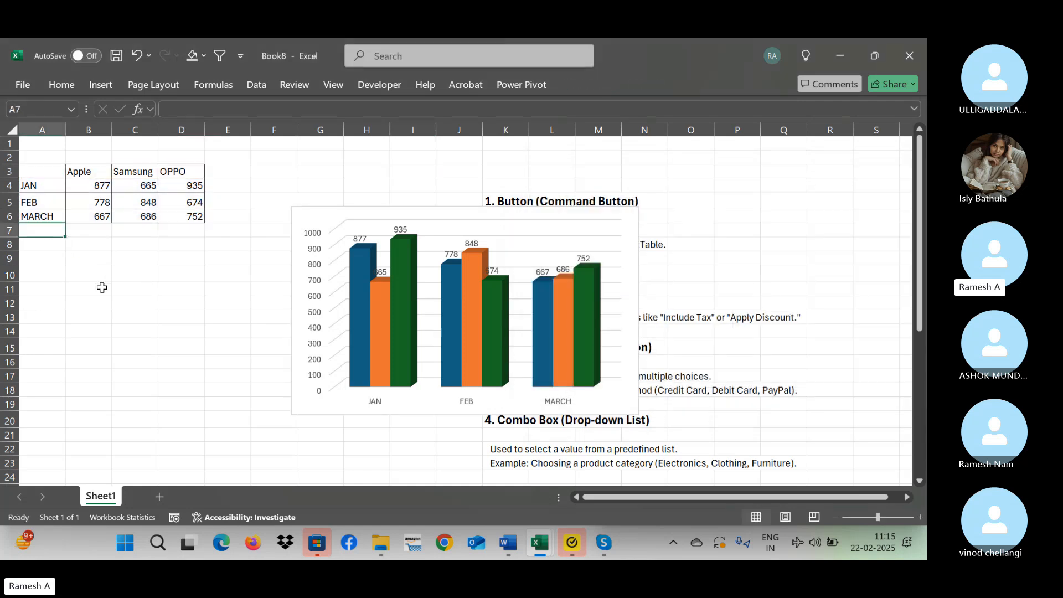
Enter April in A7 and copy the FEB values for Apple and Samsung into B7:C7.
type("April")
key("Return")
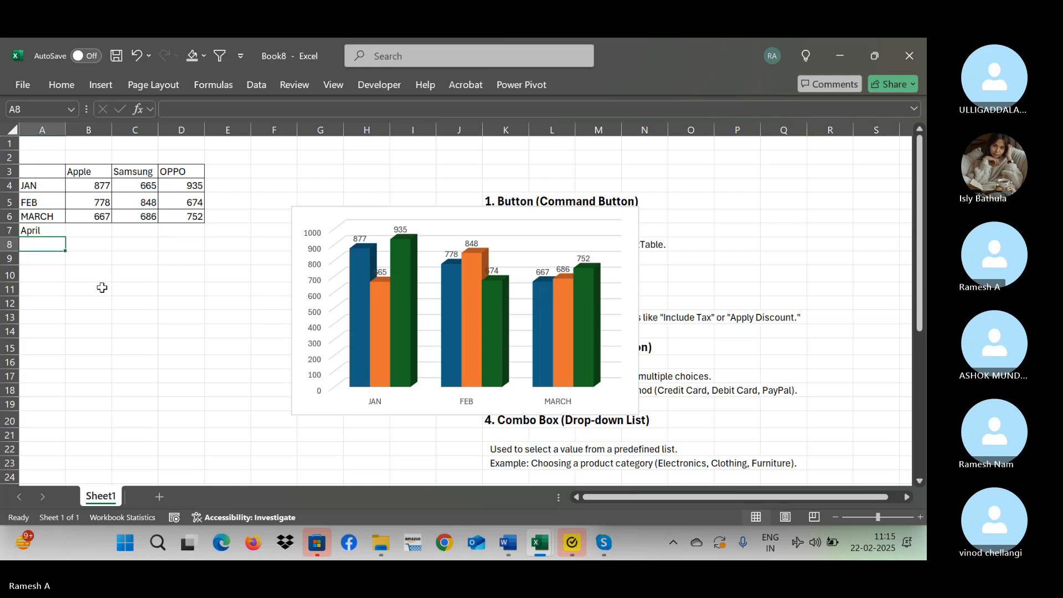
key("Right")
key("Up")
key("Up")
key("Up")
key("shift+Right")
key("ctrl+c")
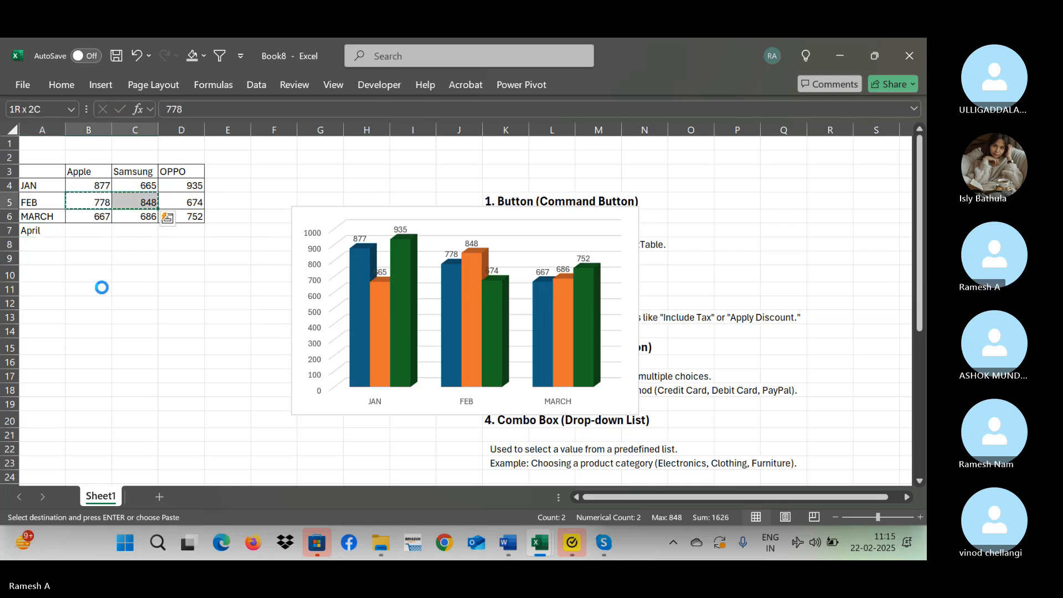
key("Down")
key("Down")
key("ctrl+v")
Copy the FEB value for OPPO into D7 to complete the April row.
key("Right")
key("Up")
key("Up")
key("ctrl+c")
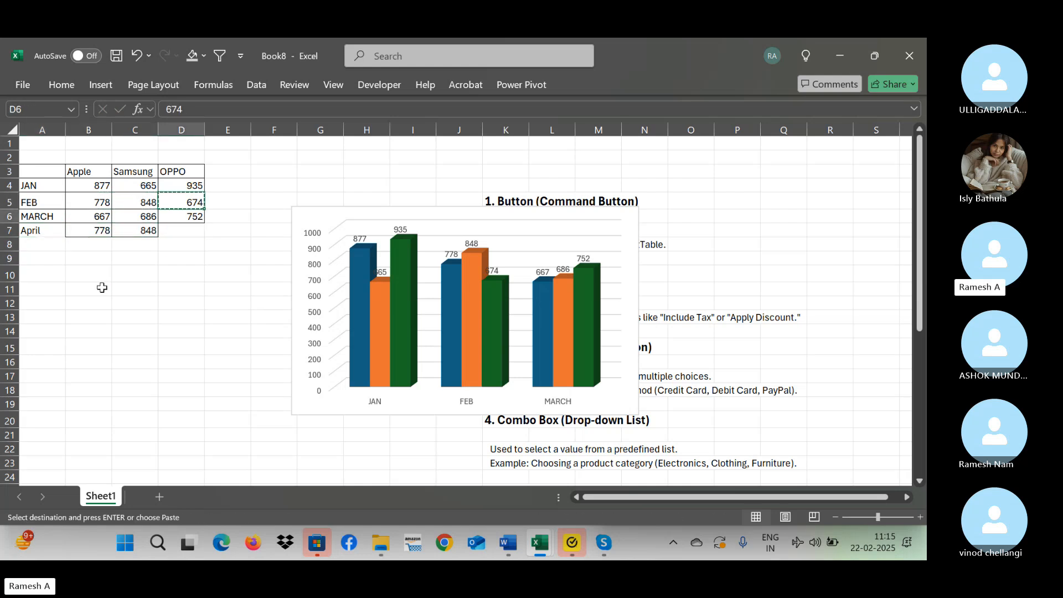
key("Down")
key("Down")
key("ctrl+v")
key("Escape")
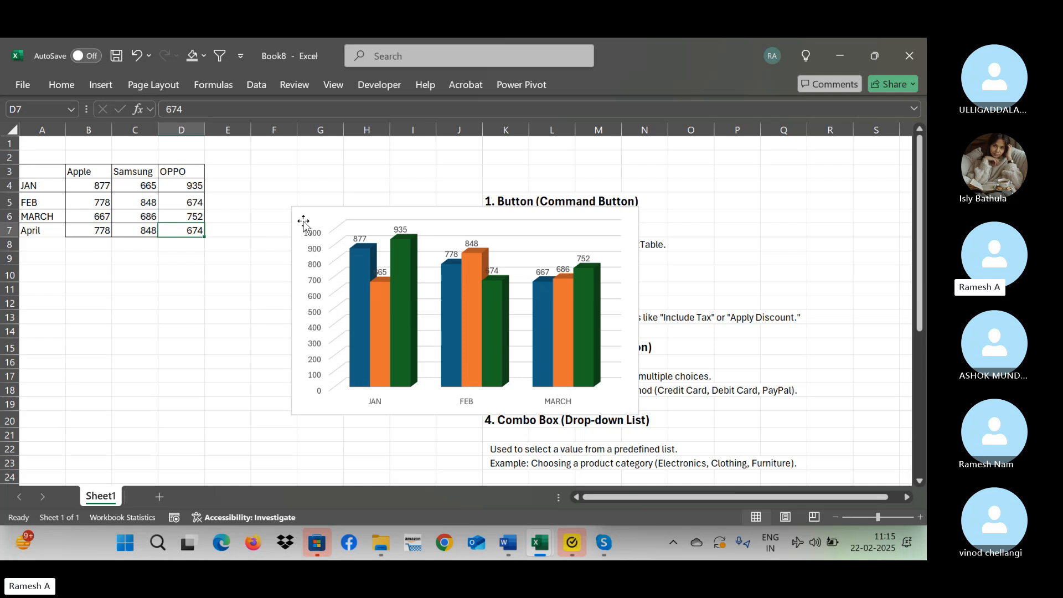
Extend the column chart's data range down one row to include the April figures in row 7.
left_click(482, 212)
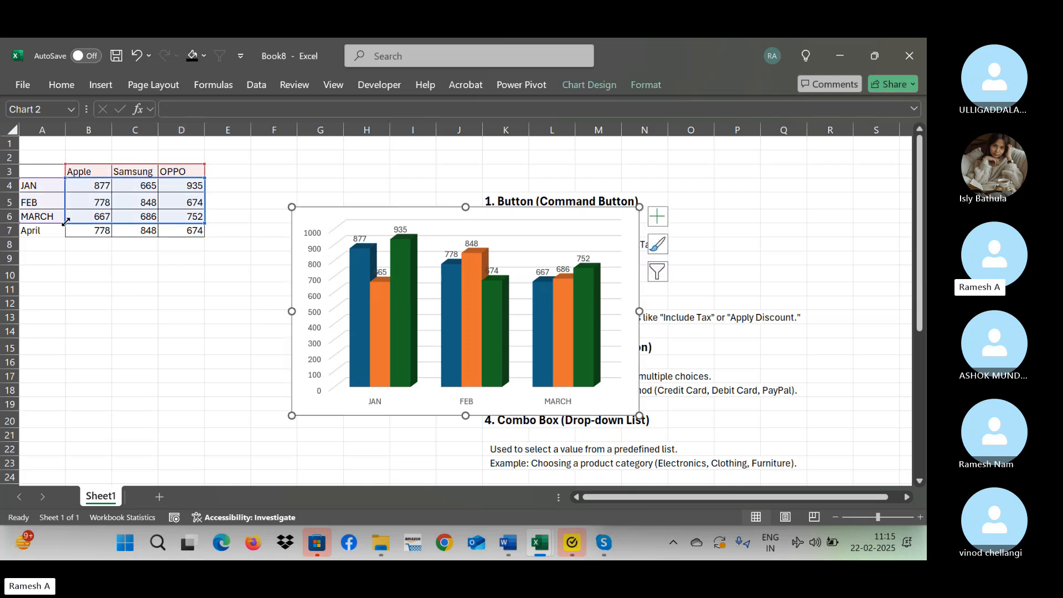
left_click_drag(66, 223, 65, 237)
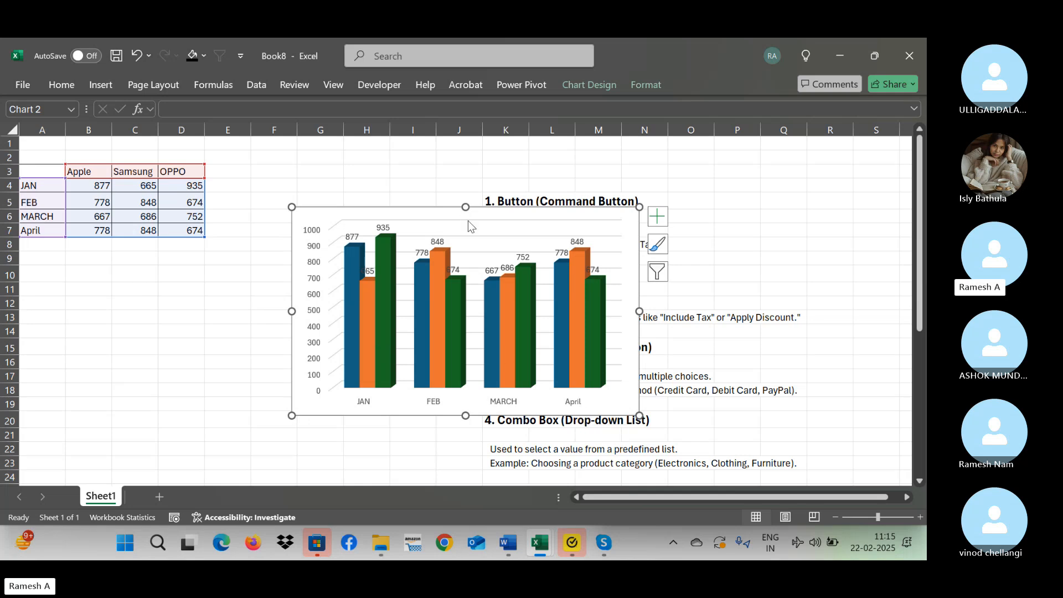
left_click(473, 288)
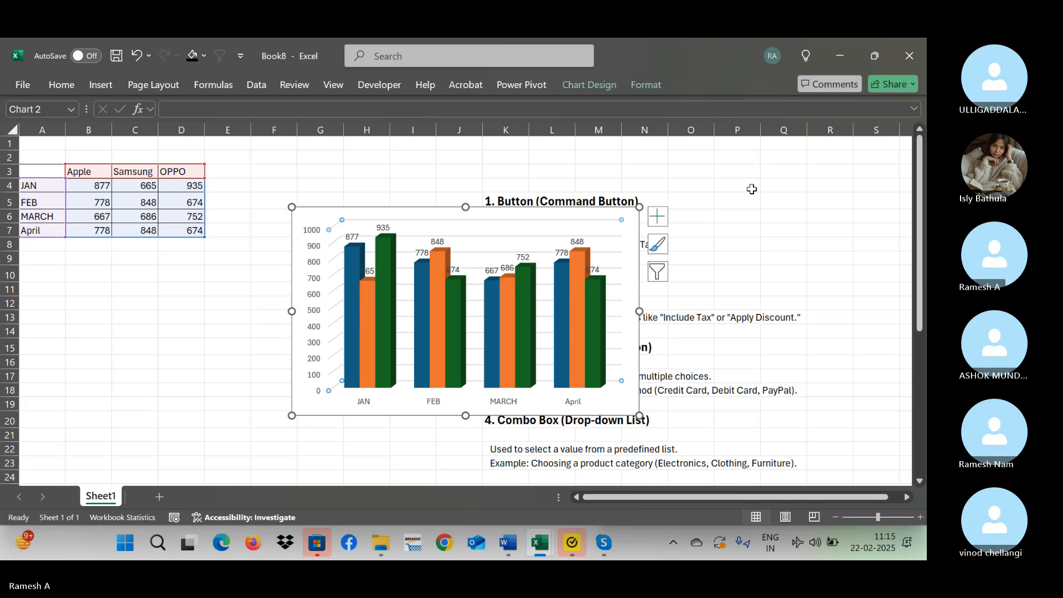
Enter the brand names Apple, Samsung and Oppo in cells Q5, R5 and S5.
left_click(792, 201)
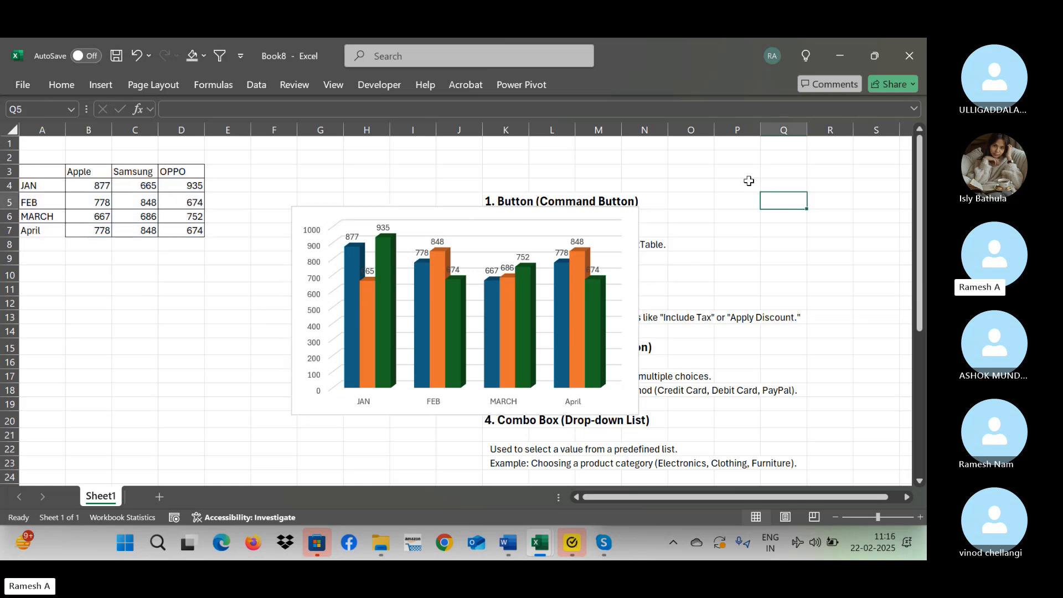
type("Apple")
key("Tab")
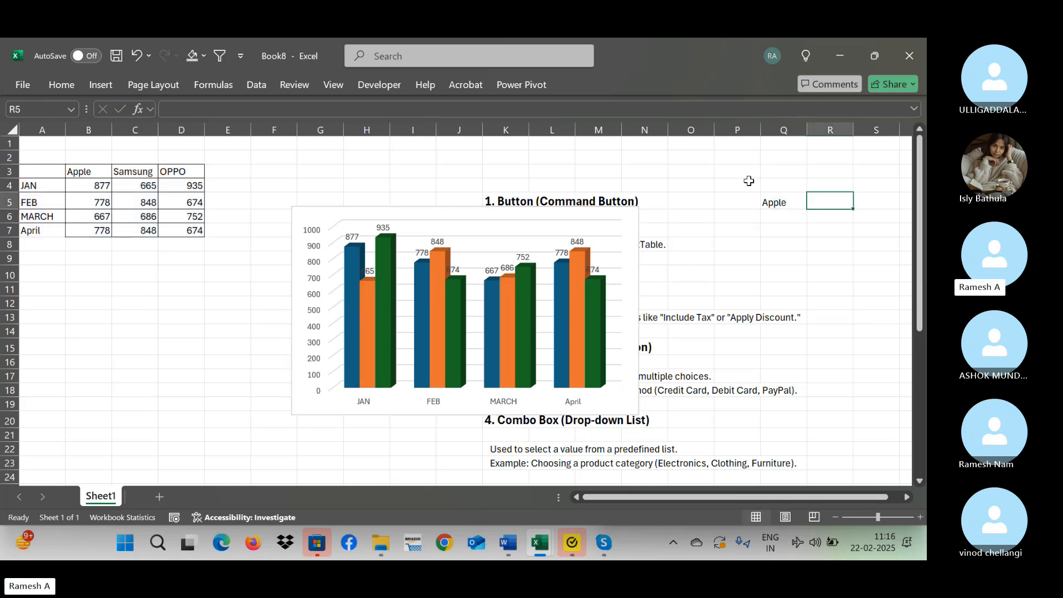
type("Samu")
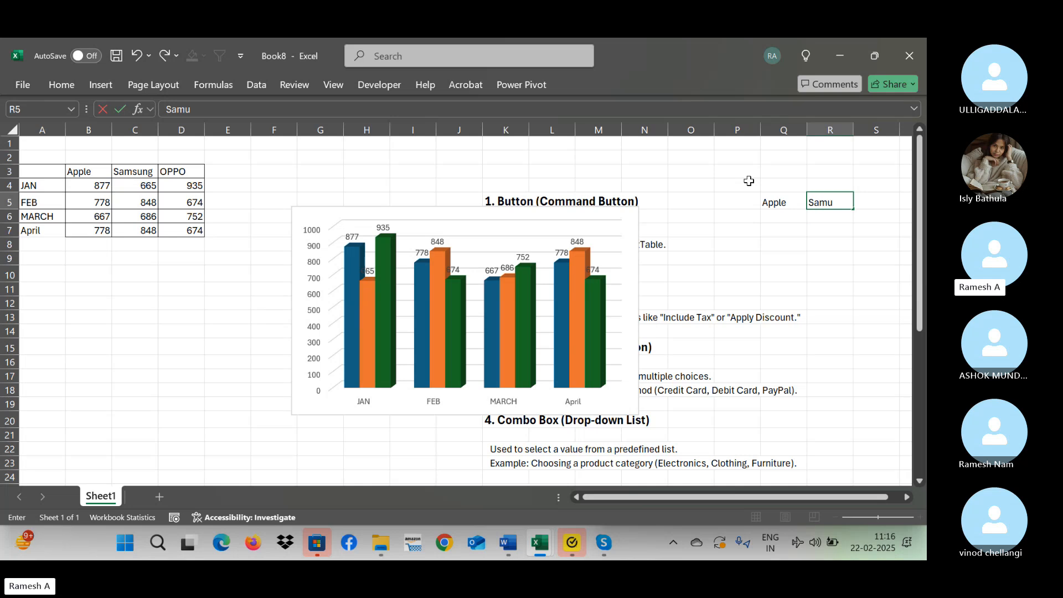
type("nf")
key("Return")
key("Up")
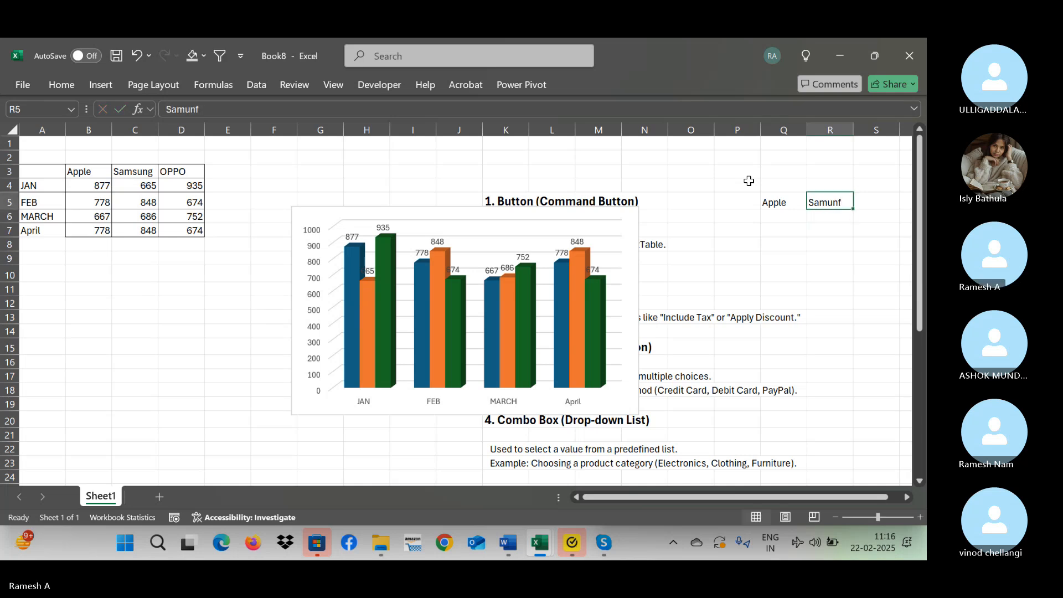
type("Samsung")
key("Tab")
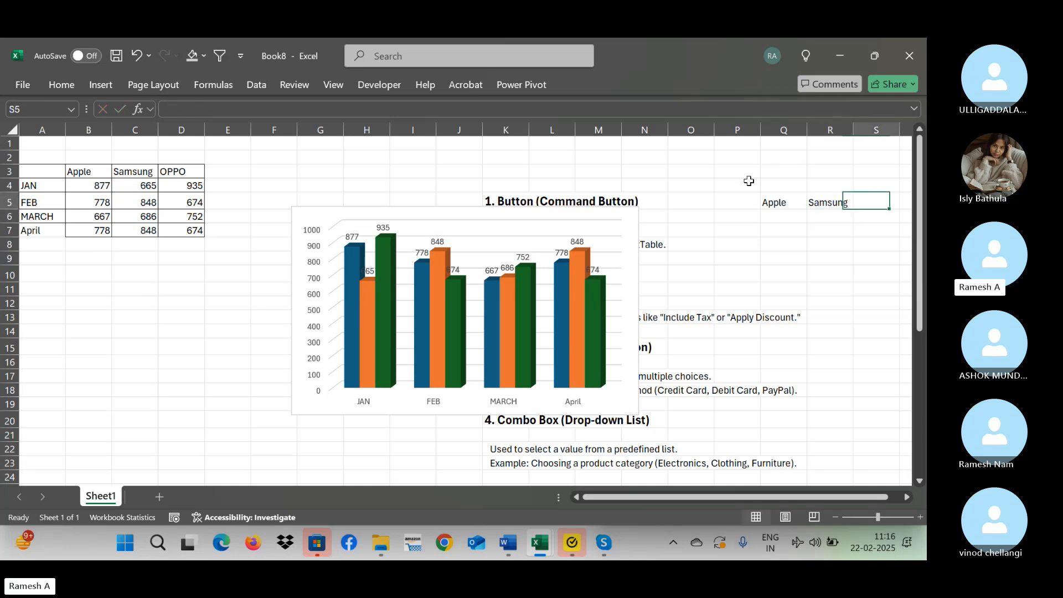
type("Oppo")
key("Return")
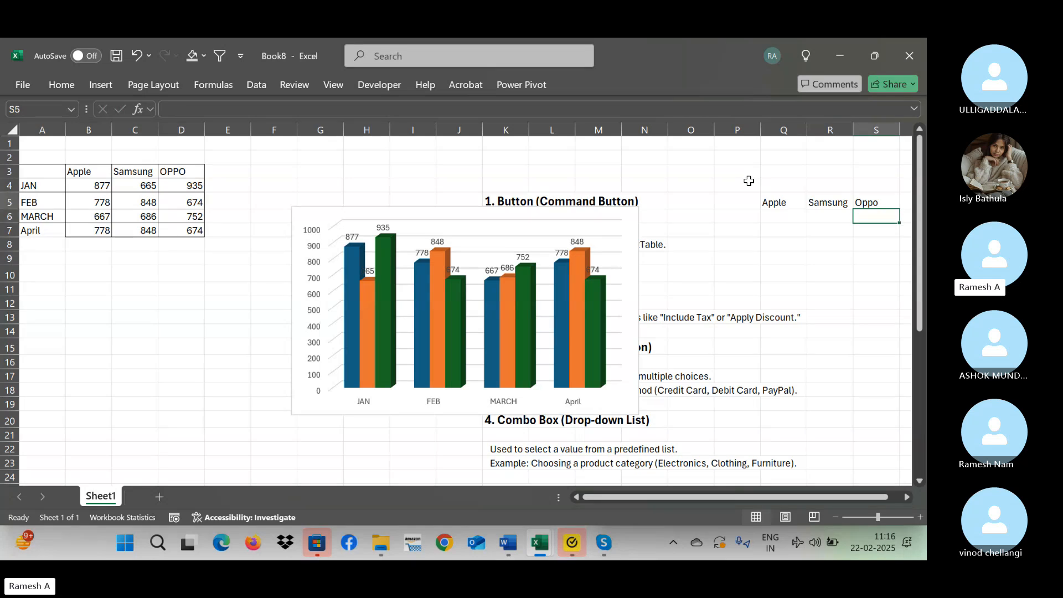
key("Up")
key("Left")
key("Left")
key("Right")
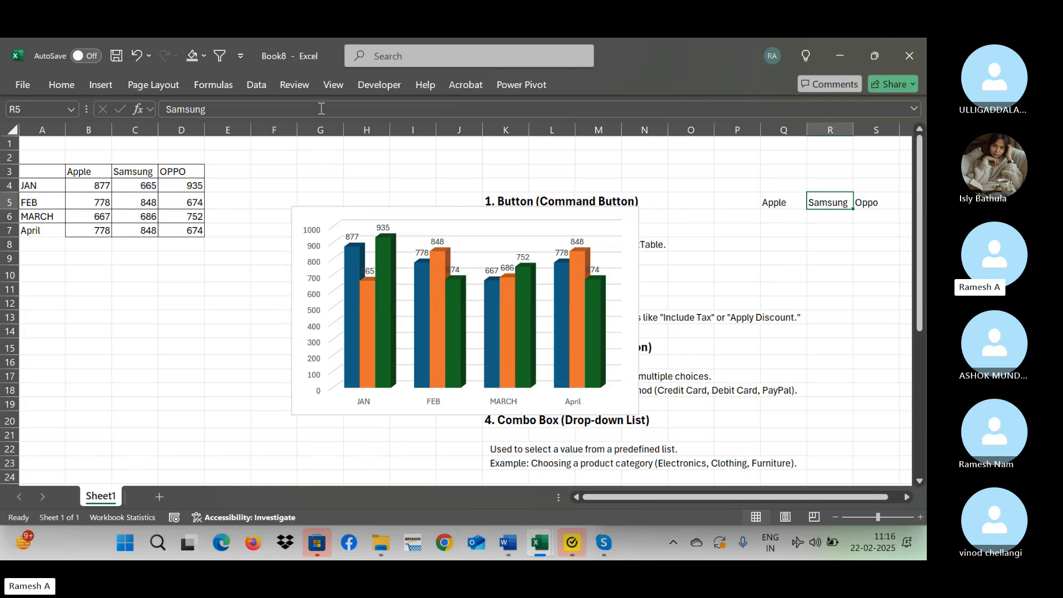
Draw a form control button below the data table, accept the macro name Button1_Click, and delete the button.
left_click(381, 86)
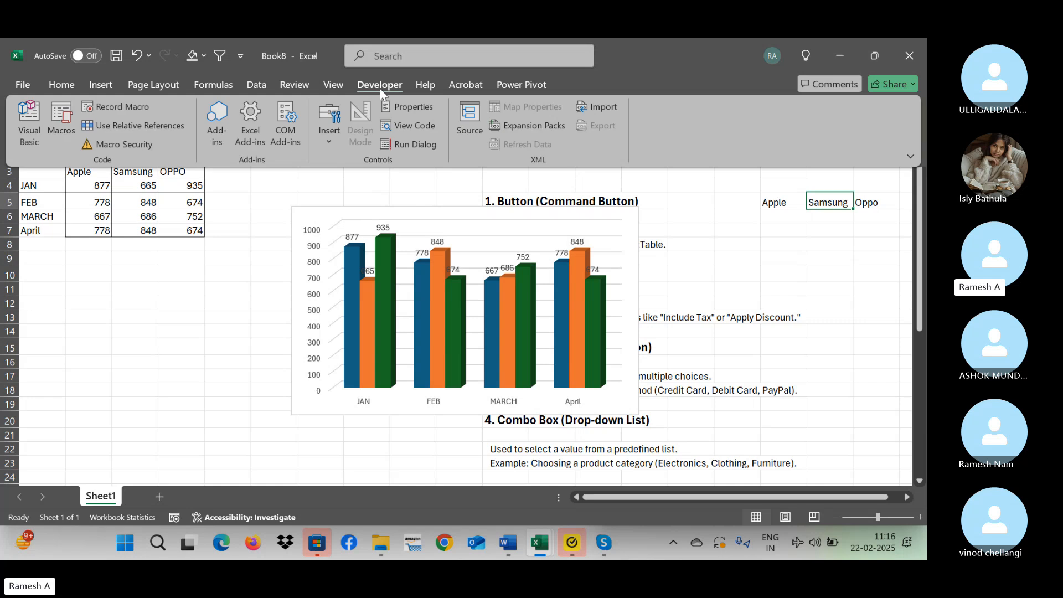
left_click(331, 149)
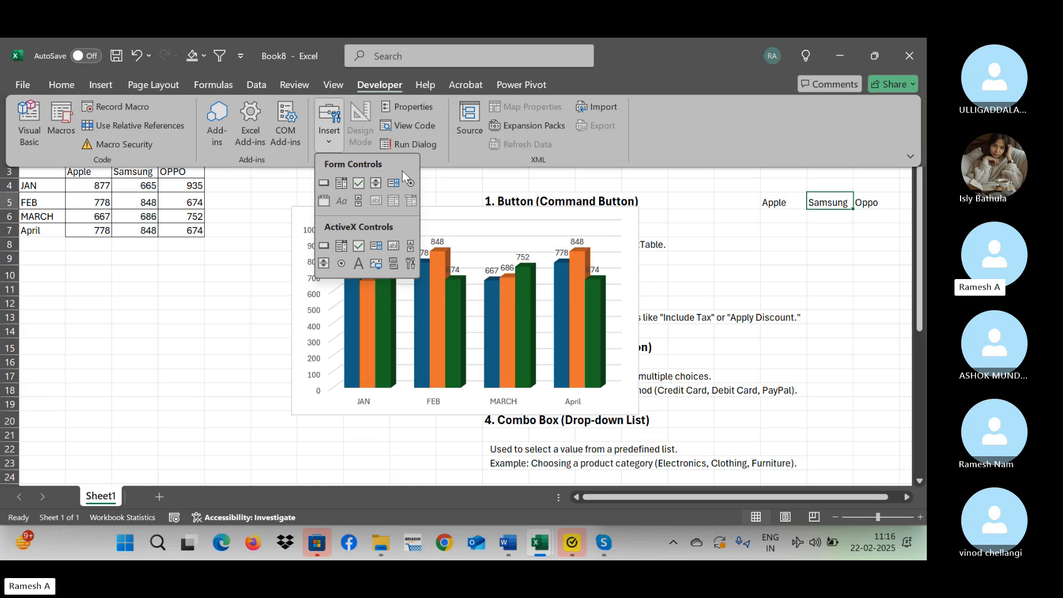
left_click(323, 184)
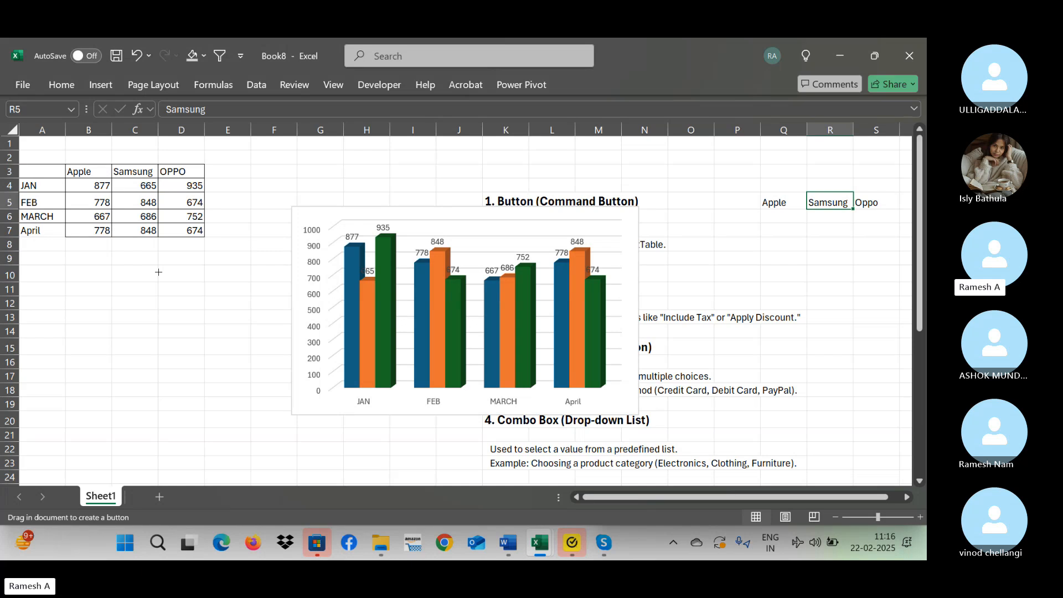
left_click_drag(158, 271, 244, 368)
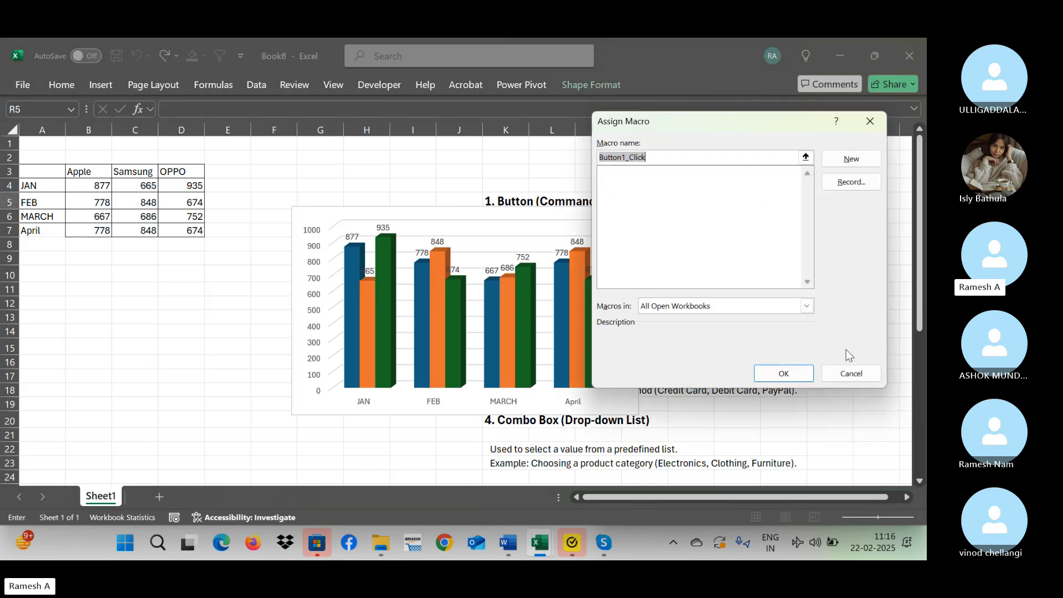
left_click(776, 374)
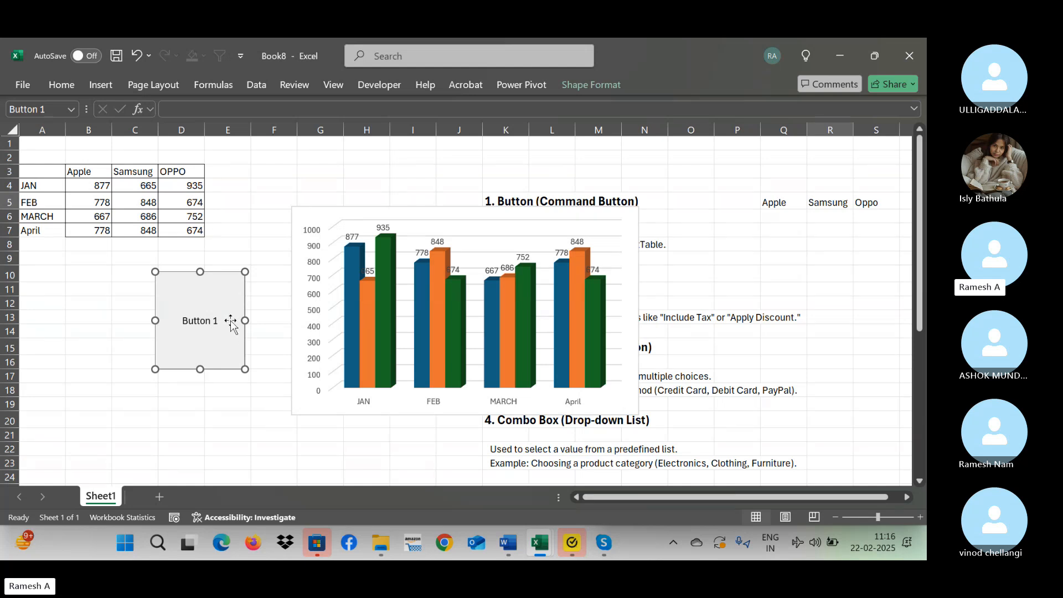
key("Delete")
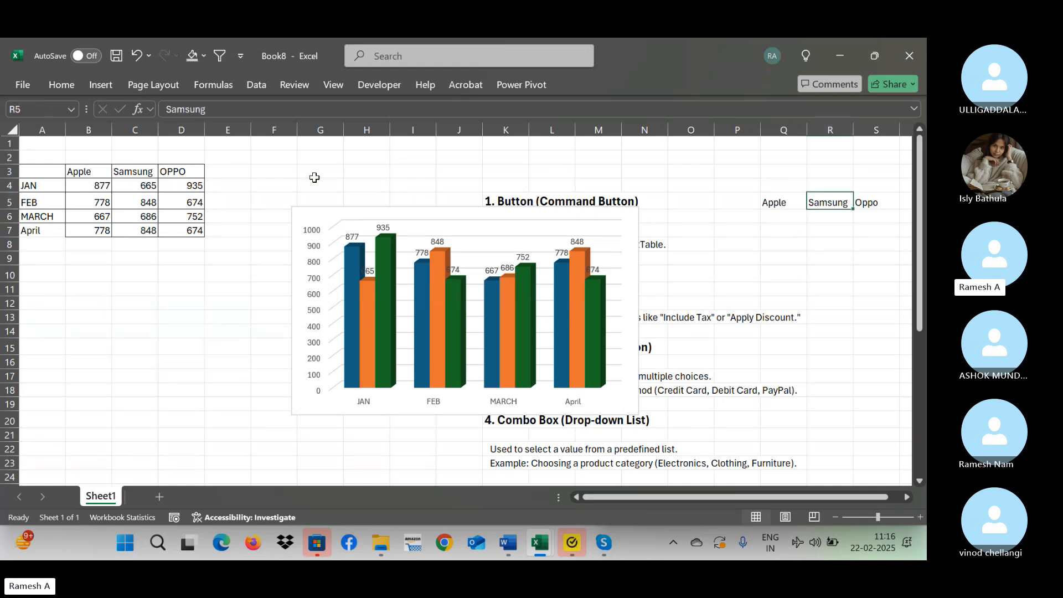
left_click(383, 85)
left_click(331, 133)
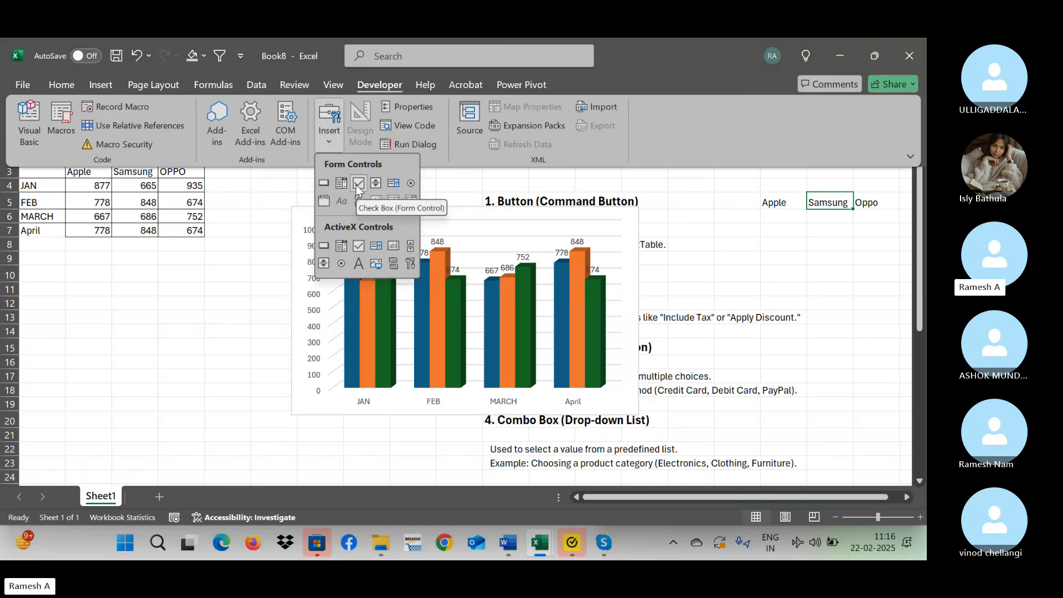
left_click(515, 216)
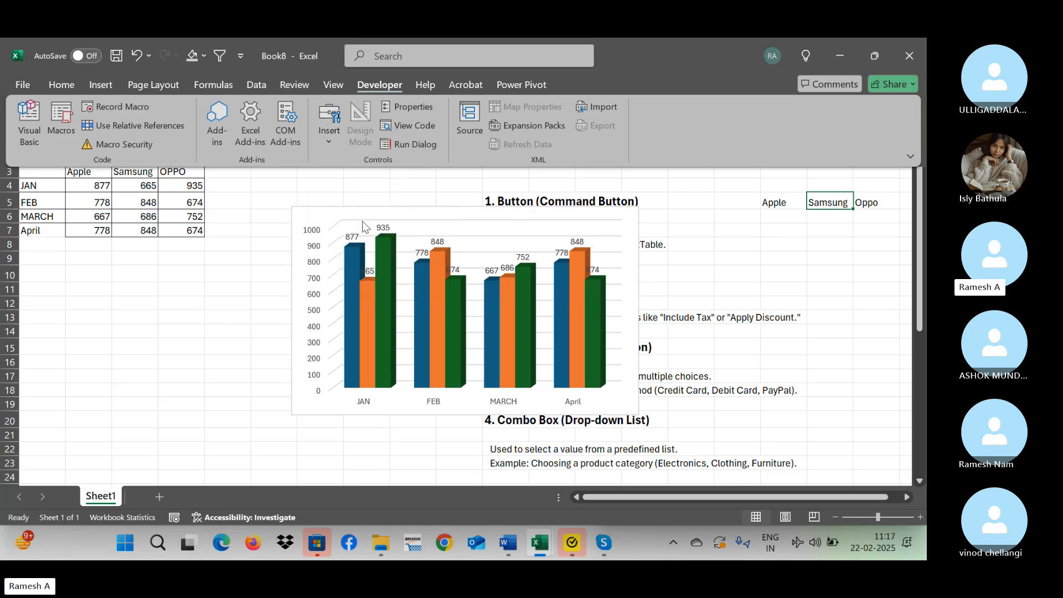
Move the column chart up beside the data table, over about F1:M15, undoing accidental shifts of its plot area.
left_click(382, 221)
left_click(633, 240)
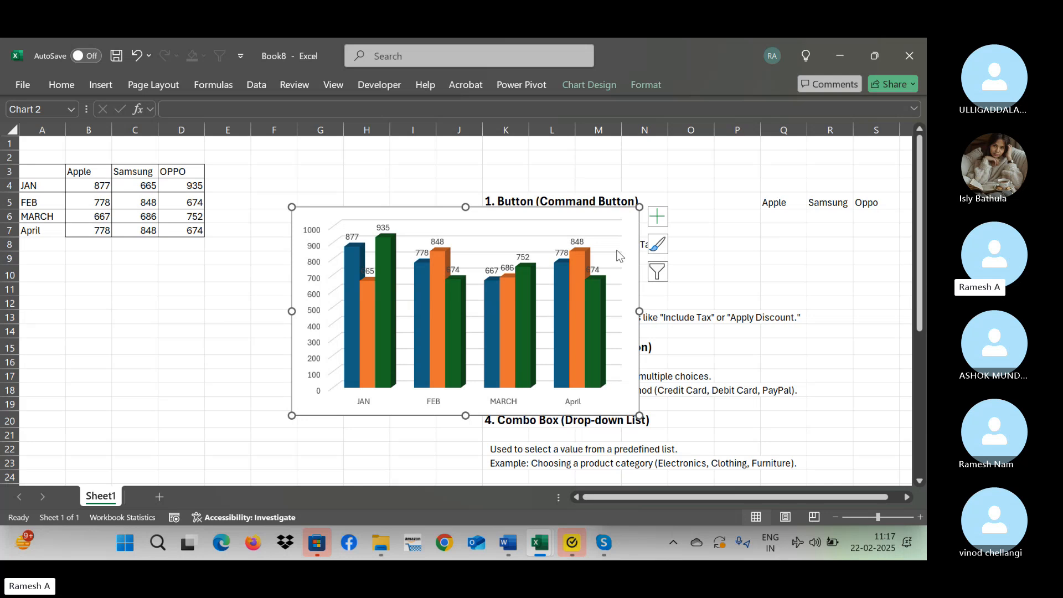
left_click_drag(380, 207, 326, 181)
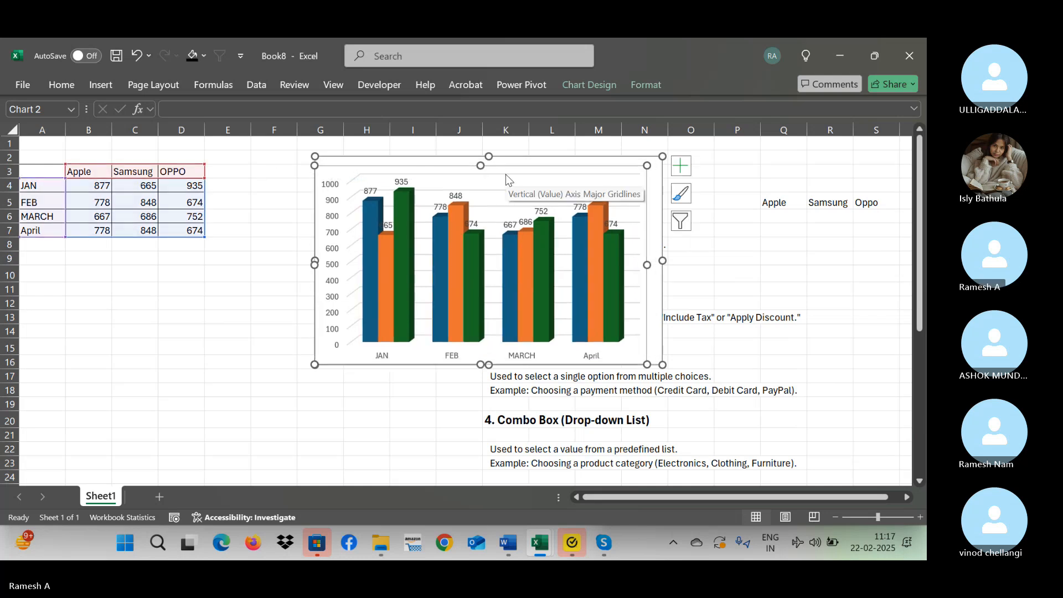
key("ctrl+z")
left_click_drag(433, 163, 255, 207)
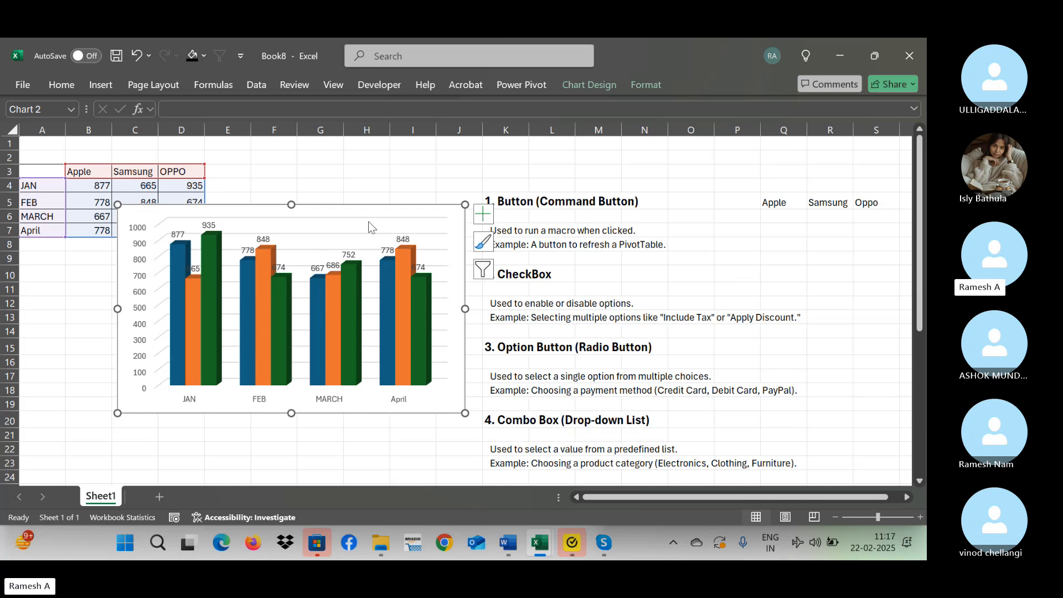
left_click_drag(293, 210, 404, 181)
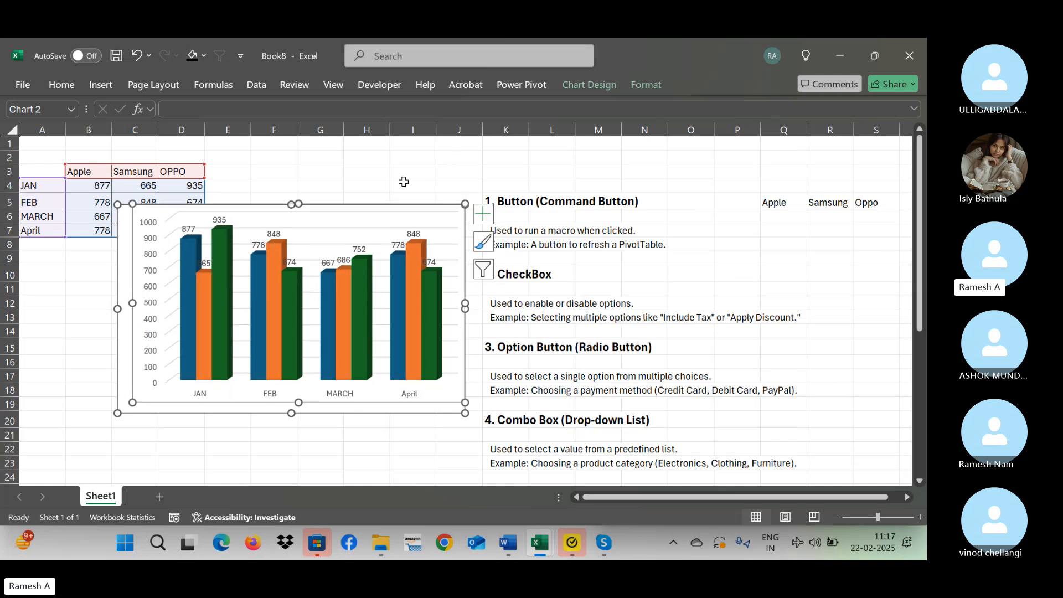
key("ctrl+z")
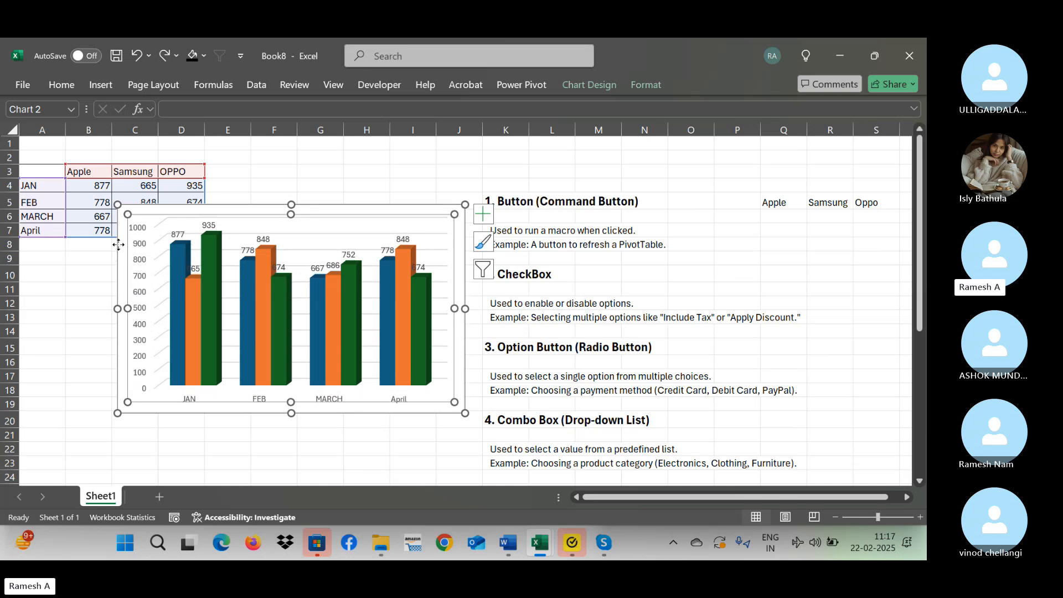
left_click_drag(118, 244, 260, 181)
left_click(195, 303)
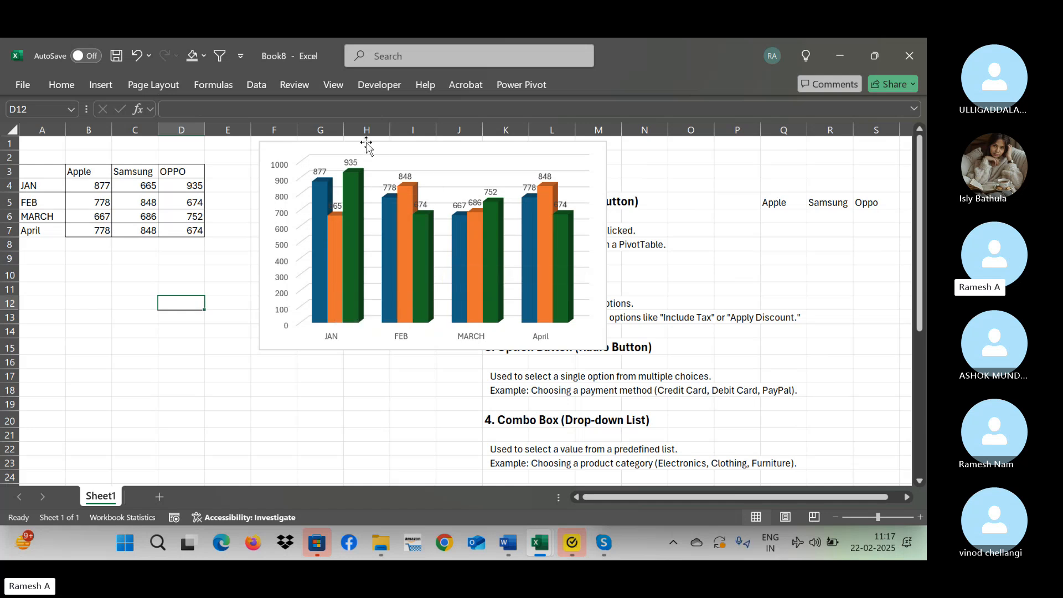
Draw a check box form control about 0.78 cm wide and 0.62 cm high over cell B13.
left_click(384, 87)
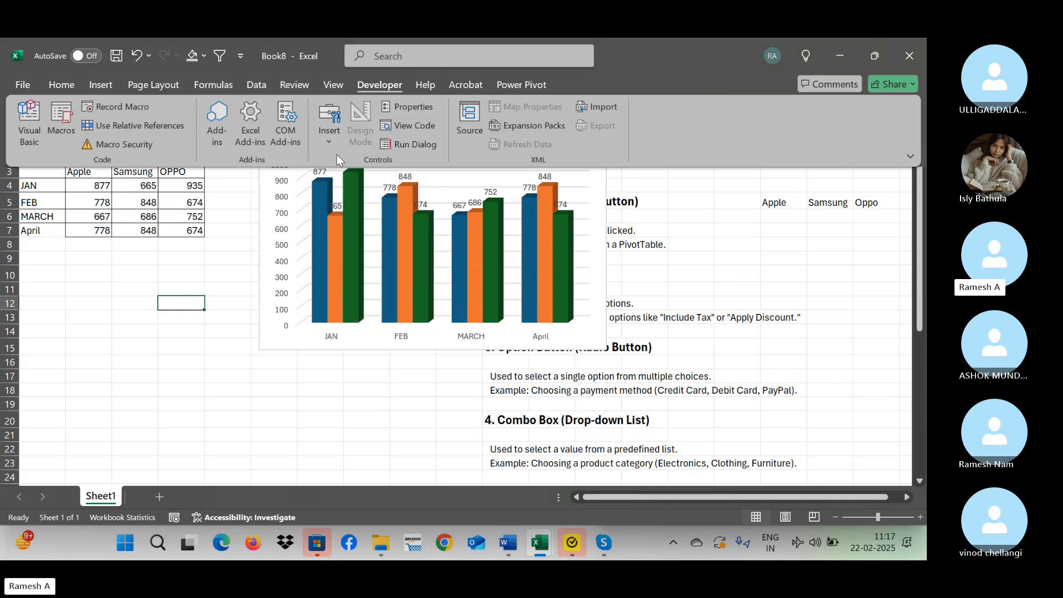
left_click(333, 144)
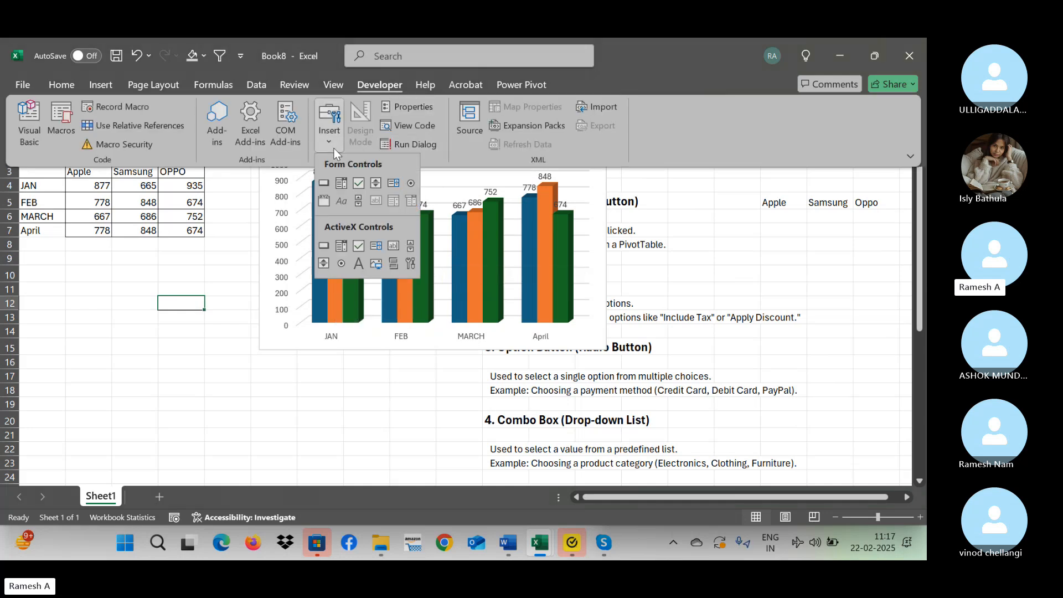
left_click(363, 185)
left_click_drag(67, 312, 89, 327)
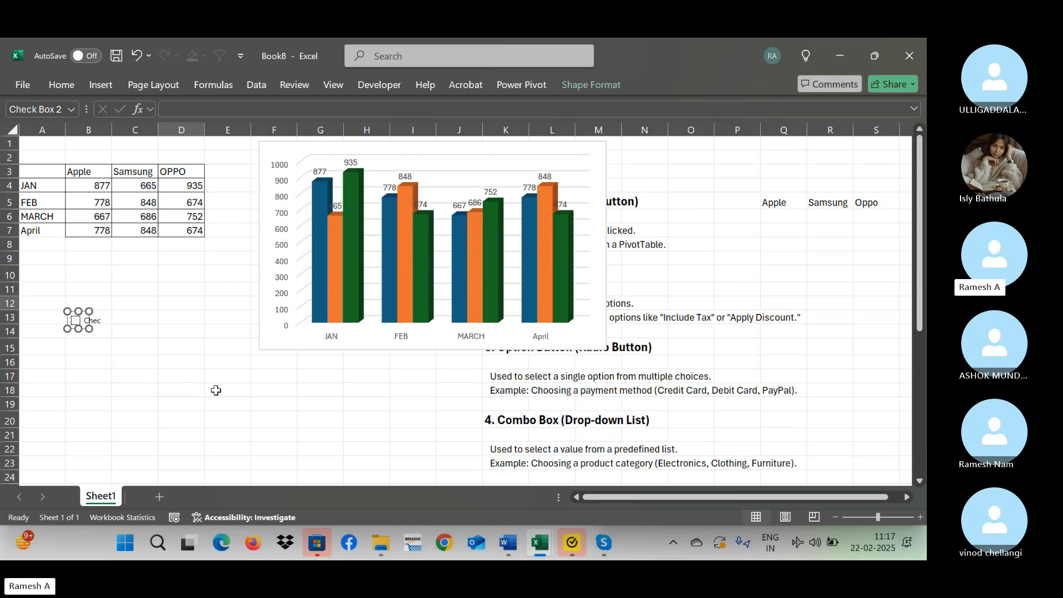
Paste copies of the check box at C13 and D13 and shift the D13 copy slightly right and down.
left_click(135, 320)
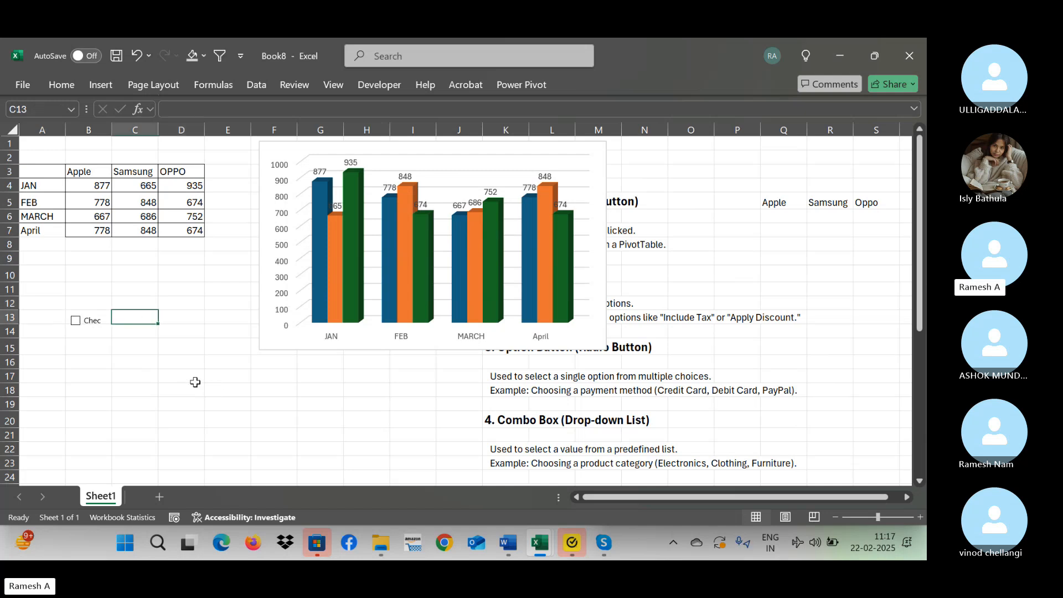
key("ctrl+v")
left_click(188, 321)
key("ctrl+v")
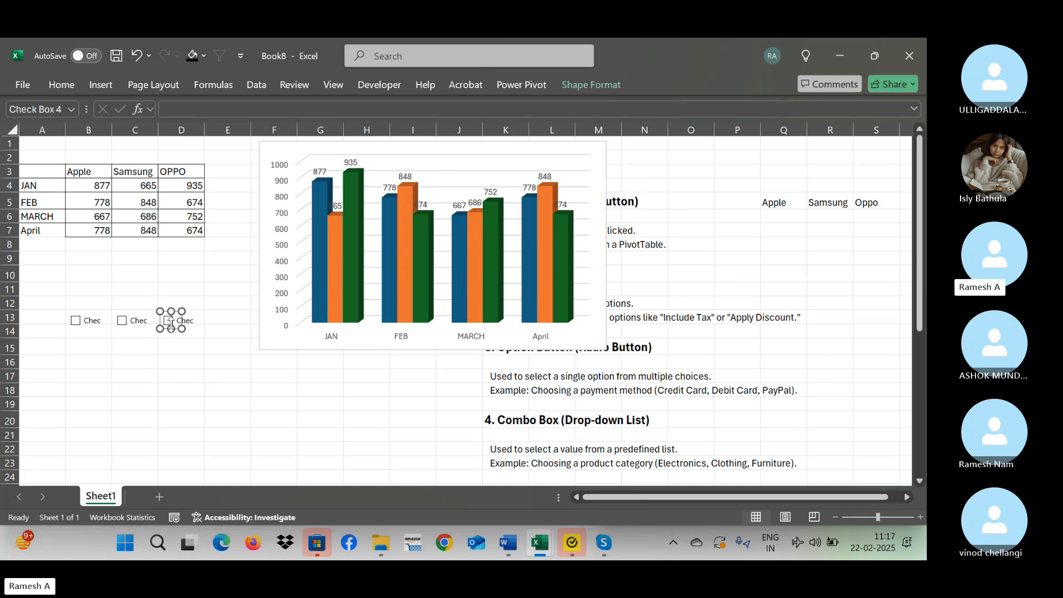
left_click_drag(173, 322, 182, 327)
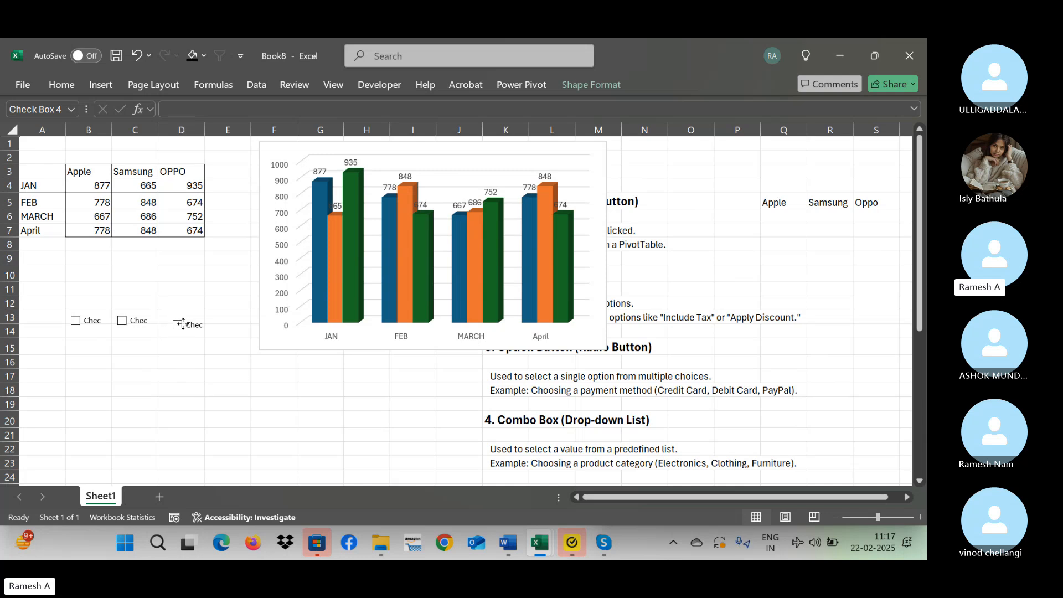
Open the Format Control settings of the B13 check box and review its colour, size, protection, property and control options.
left_click(91, 323)
left_click(91, 324)
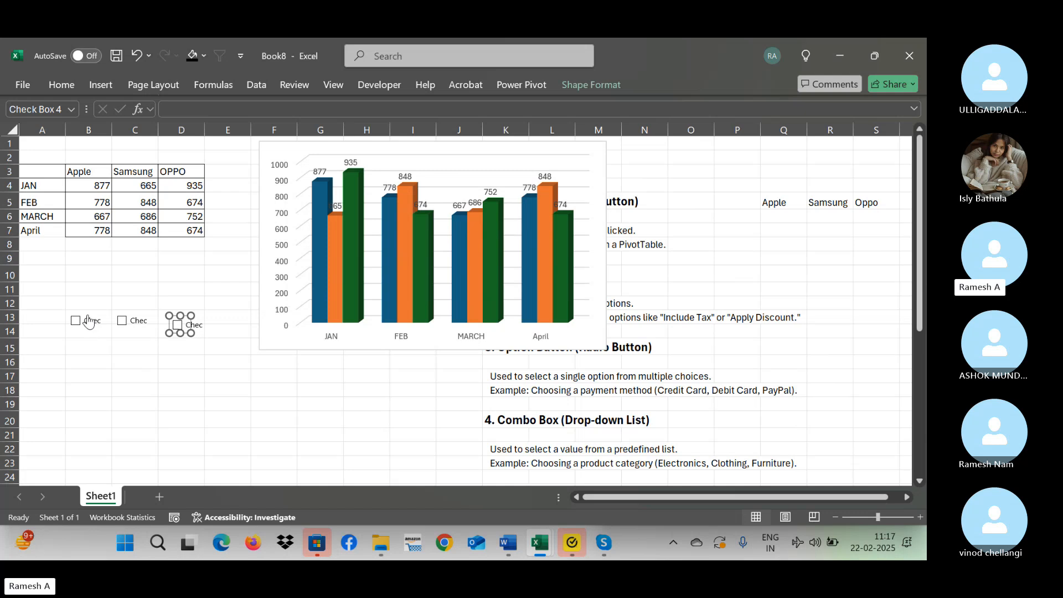
right_click(85, 319)
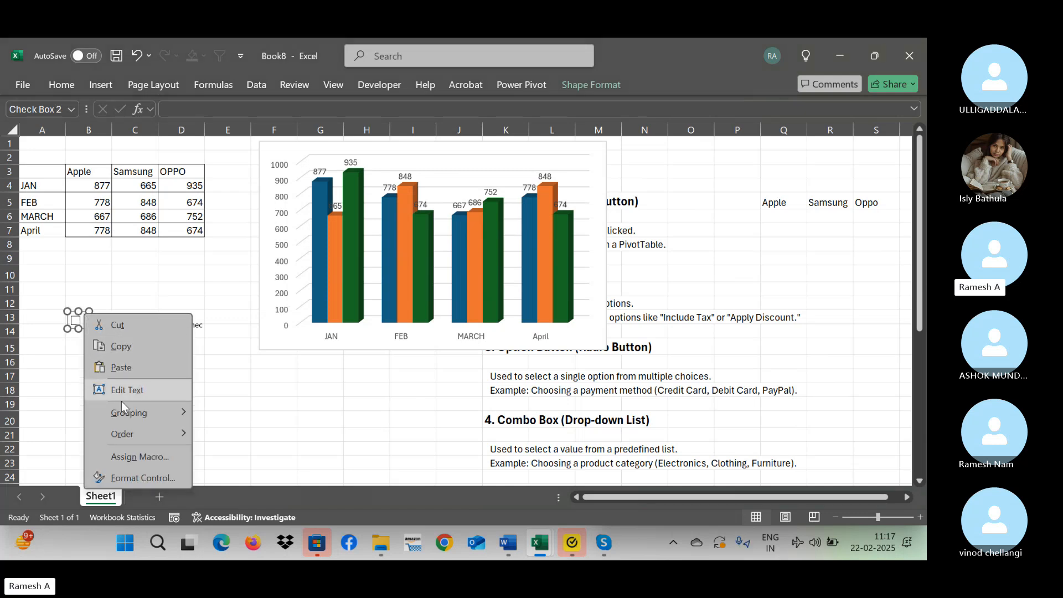
left_click(126, 475)
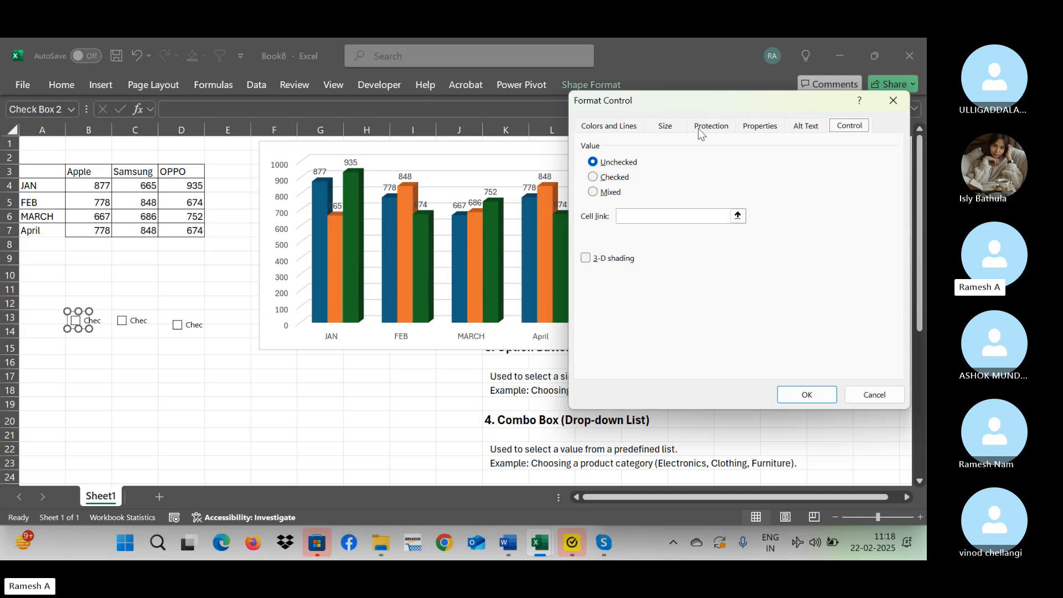
left_click(809, 129)
left_click(761, 129)
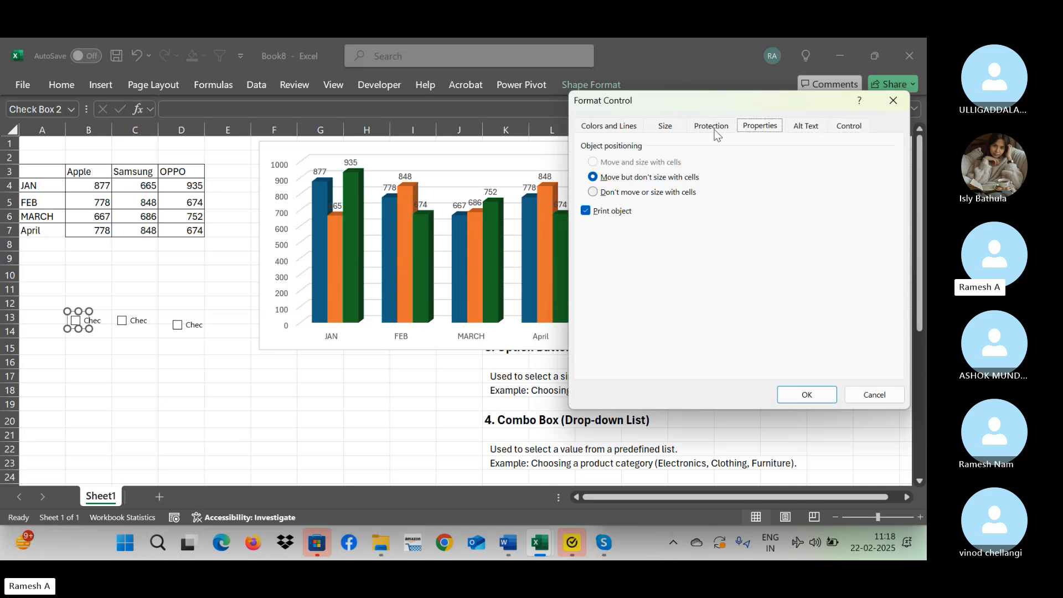
left_click(710, 128)
left_click(661, 129)
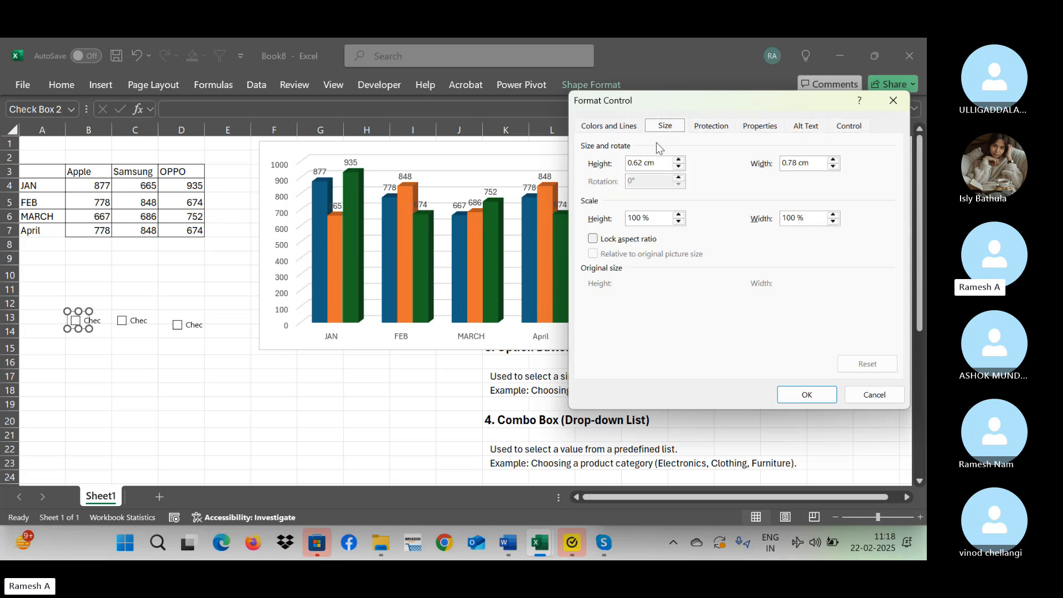
left_click(609, 128)
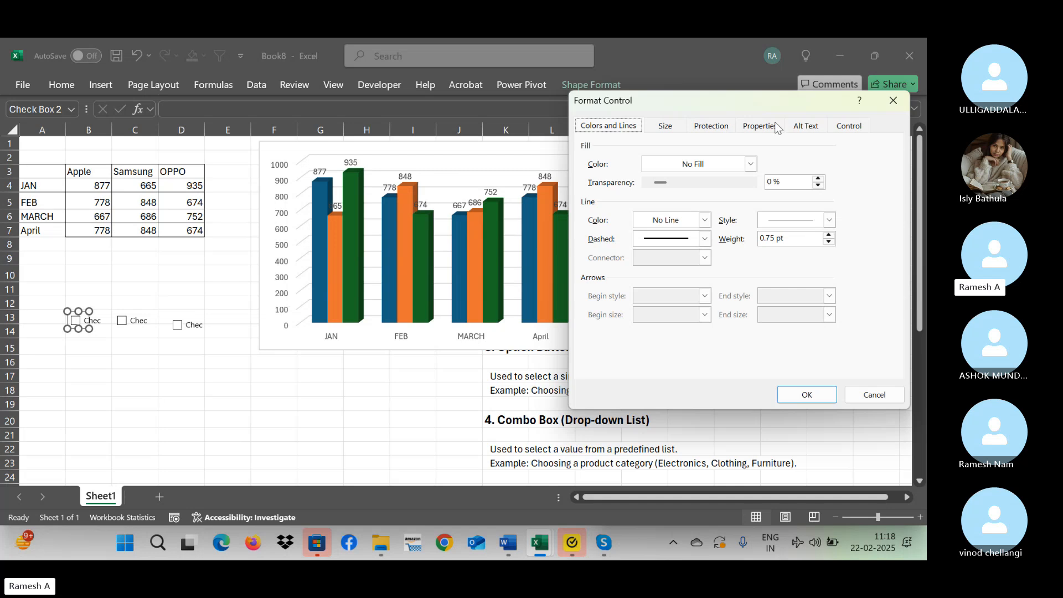
left_click(672, 130)
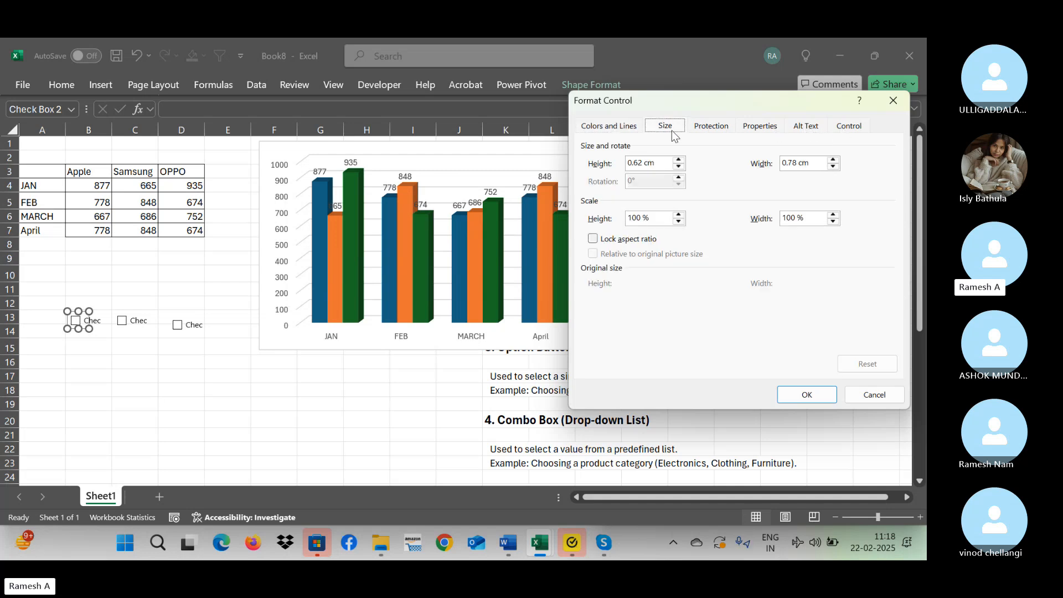
left_click(719, 130)
left_click(863, 123)
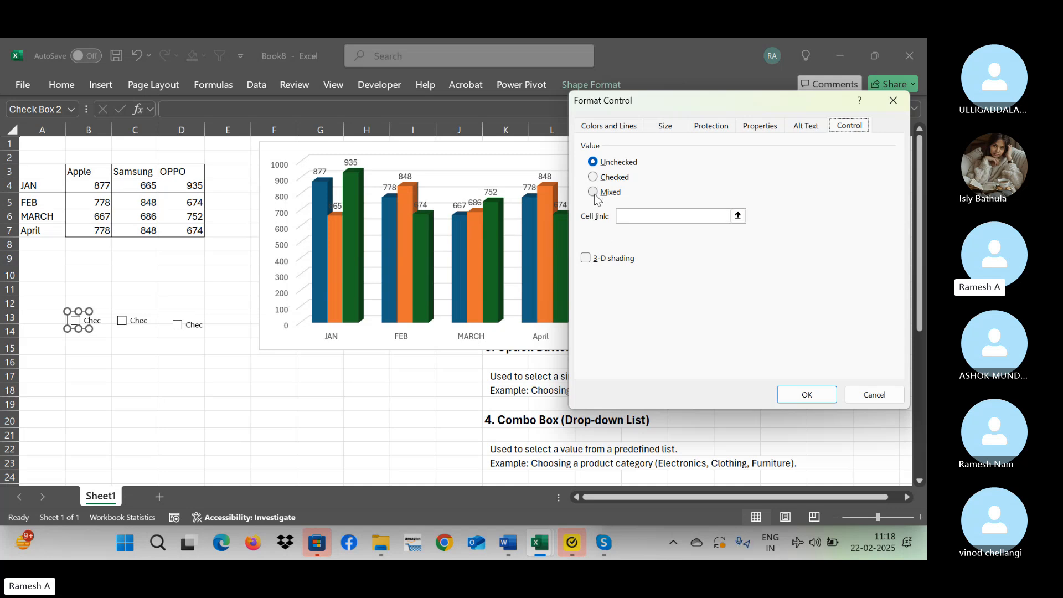
Link the B13 check box to cell B14 and tick the check box.
left_click(637, 217)
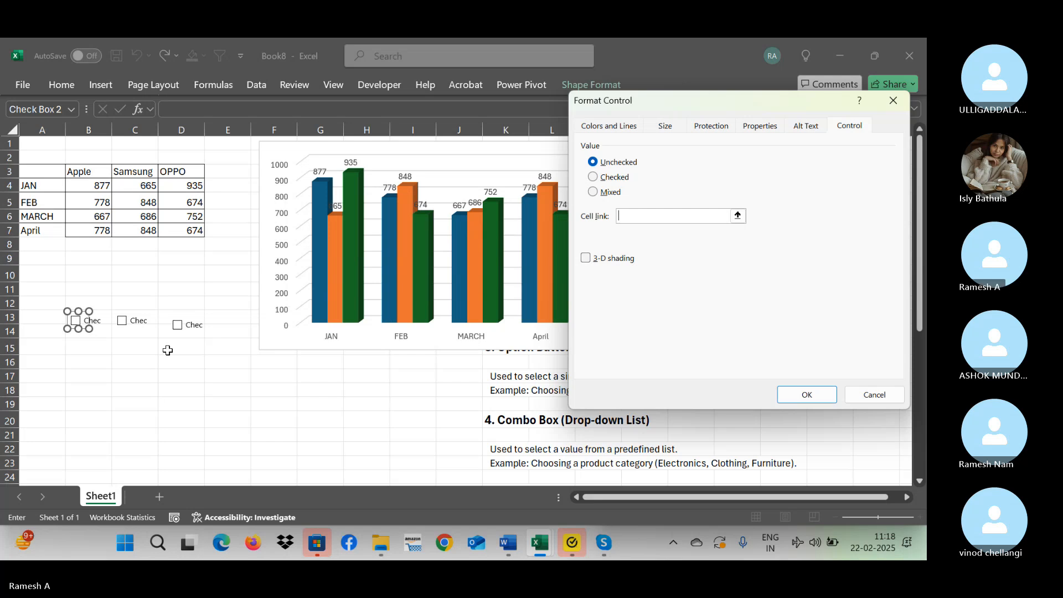
left_click(102, 338)
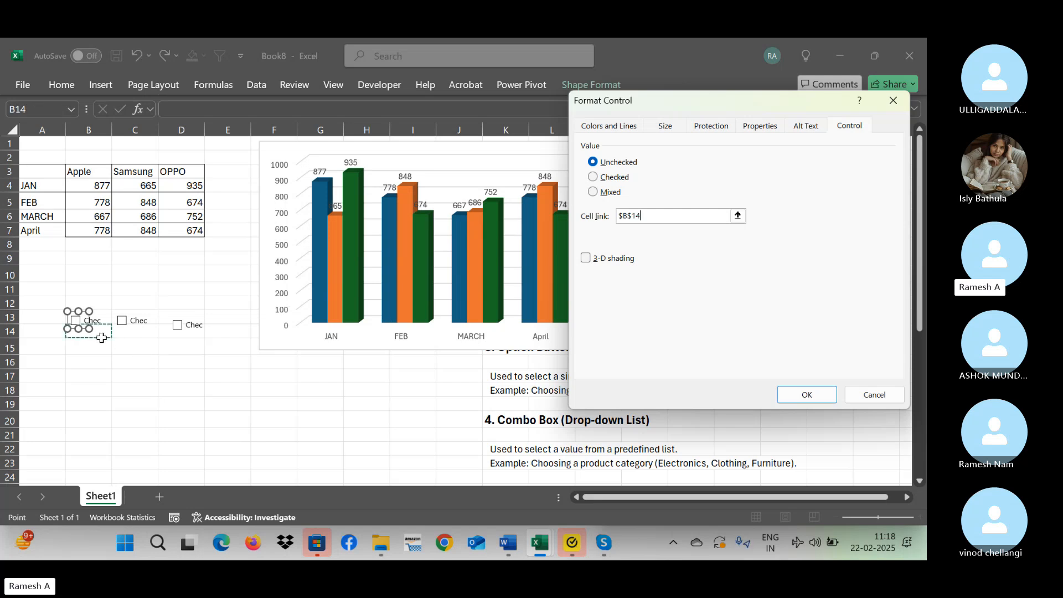
left_click(808, 394)
left_click(136, 344)
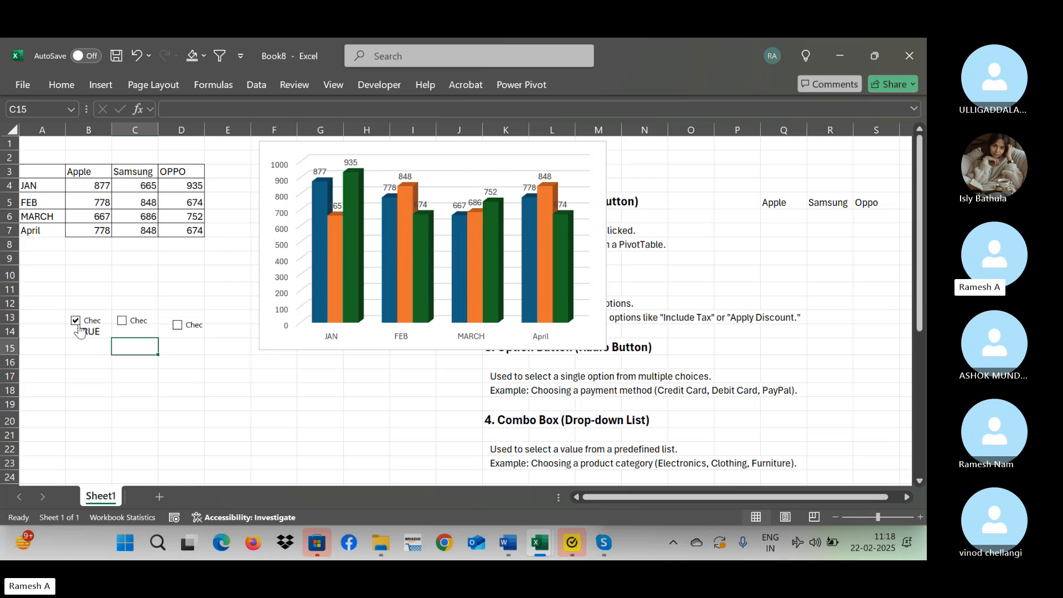
Link the check box at C13 to cell C14 in its control settings.
right_click(123, 322)
left_click(160, 479)
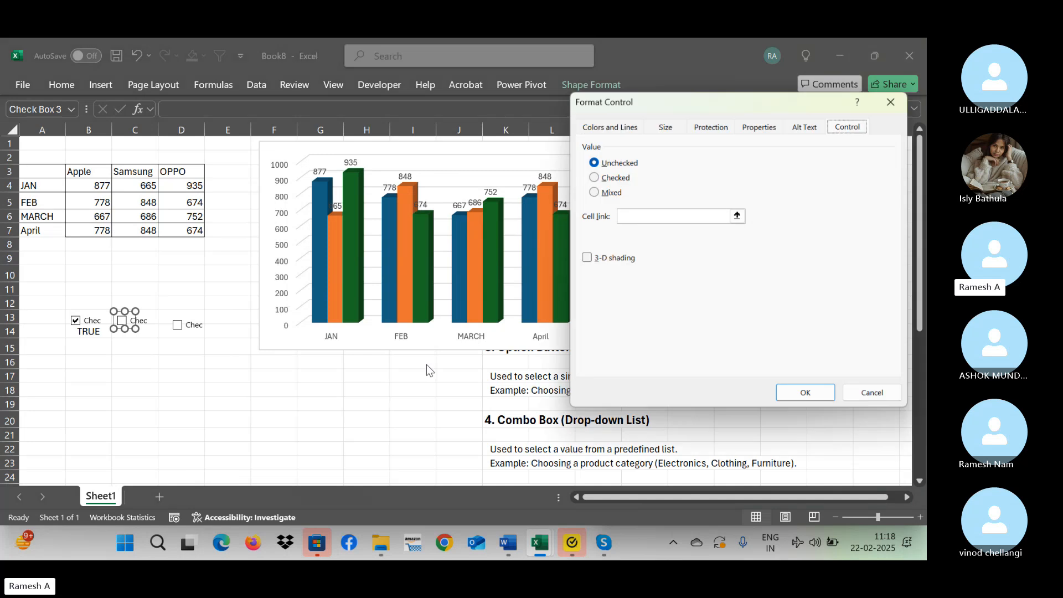
left_click(667, 216)
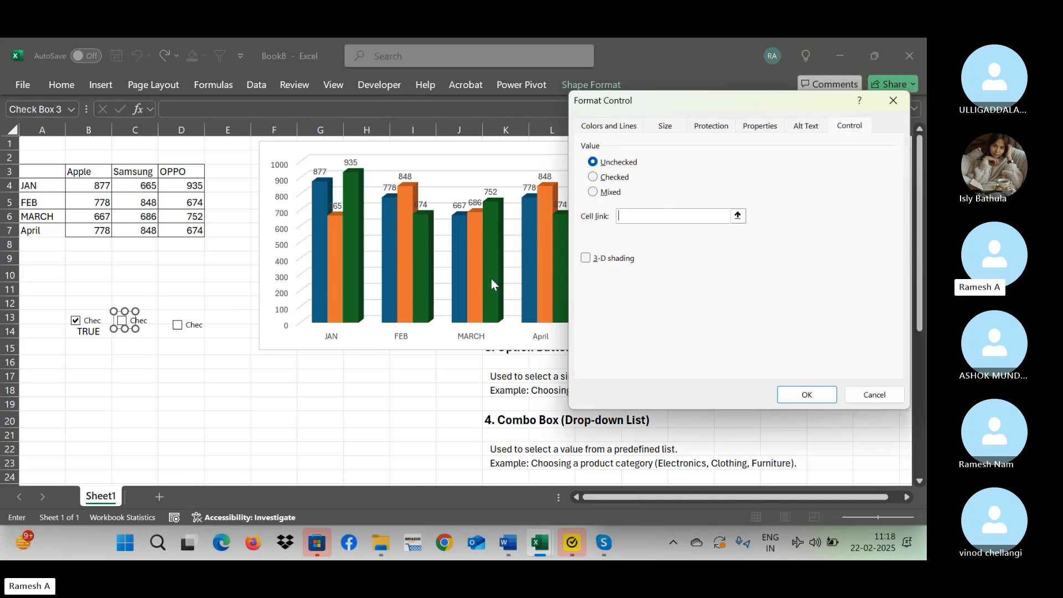
left_click(151, 332)
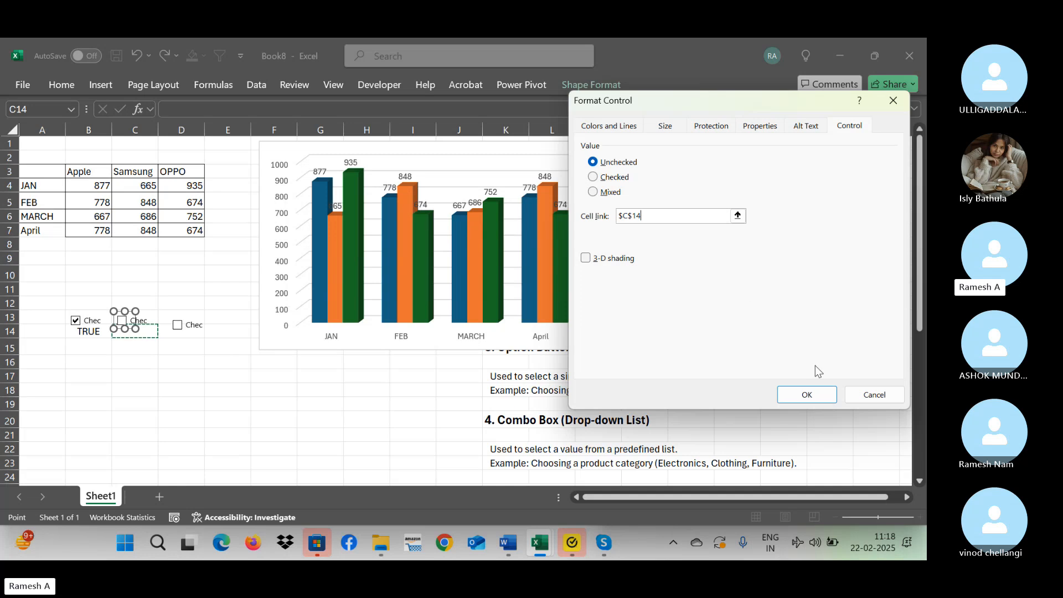
left_click(820, 395)
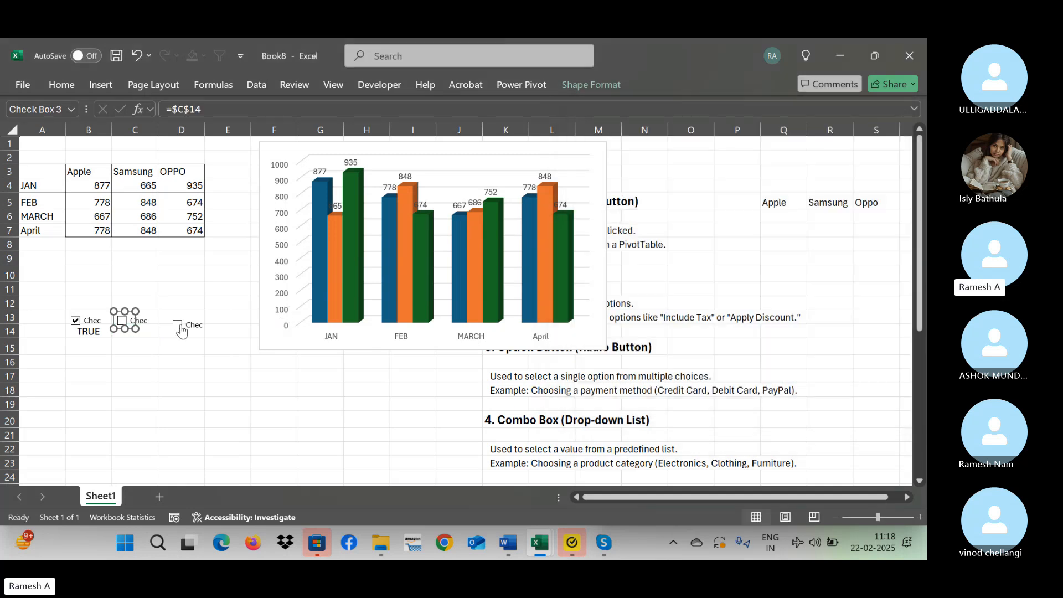
Nudge the check box at D13 left and up to line it up with the other two.
left_click(196, 341)
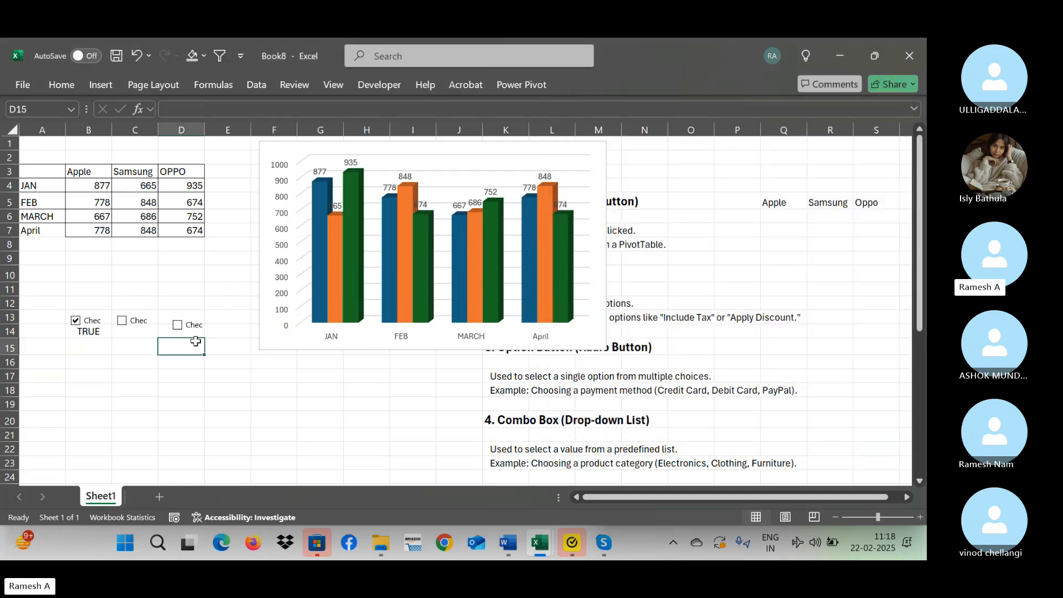
left_click(185, 335, "ctrl")
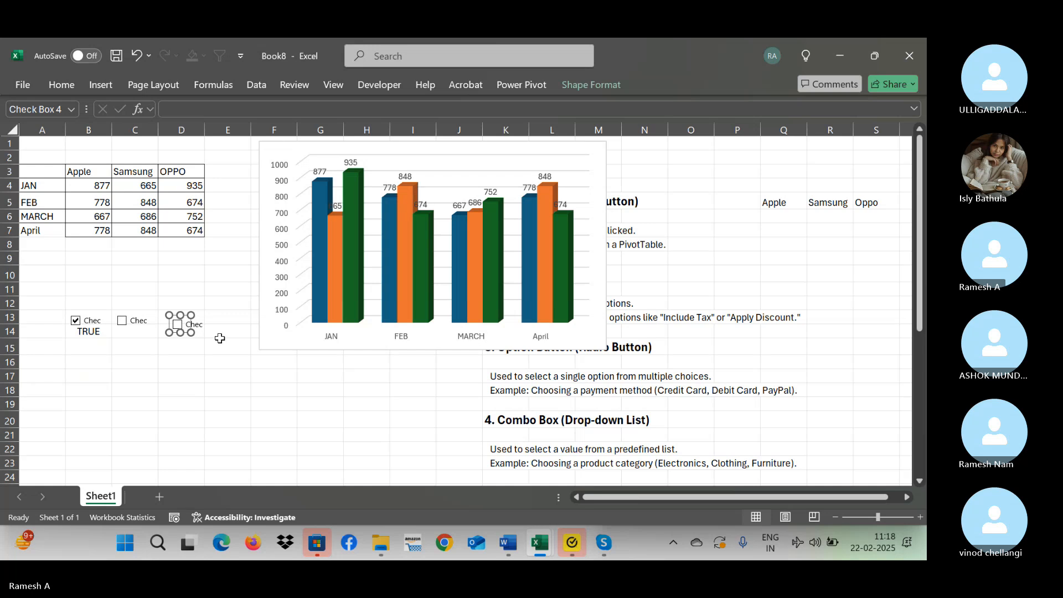
key("Left")
key("Left")
key("Left")
key("Left")
key("Left")
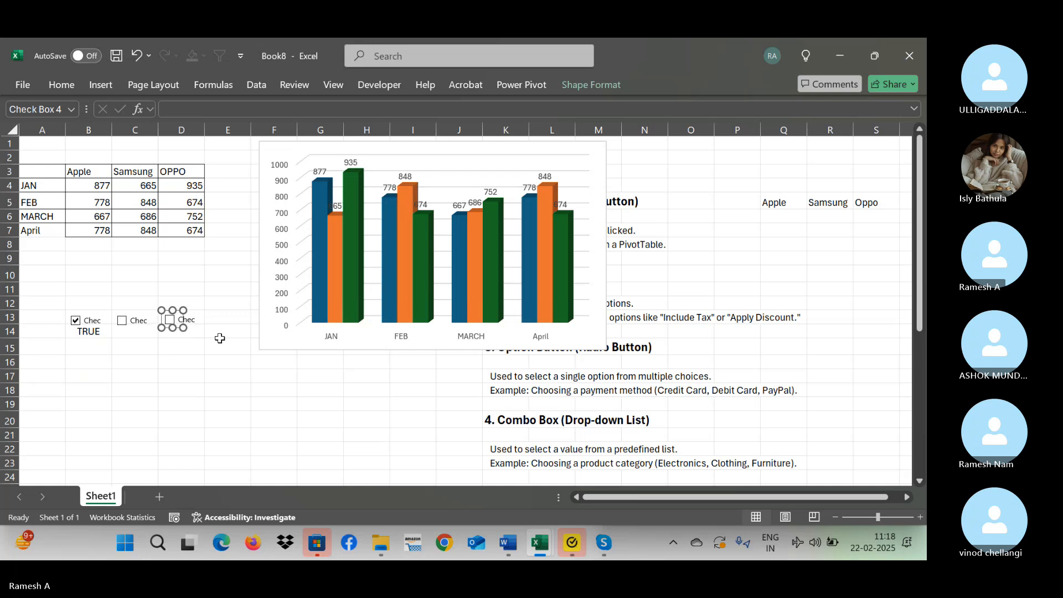
key("Up")
Nudge the C13 check box up, add the B13 check box to the selection and nudge both up, then deselect them.
left_click(136, 346)
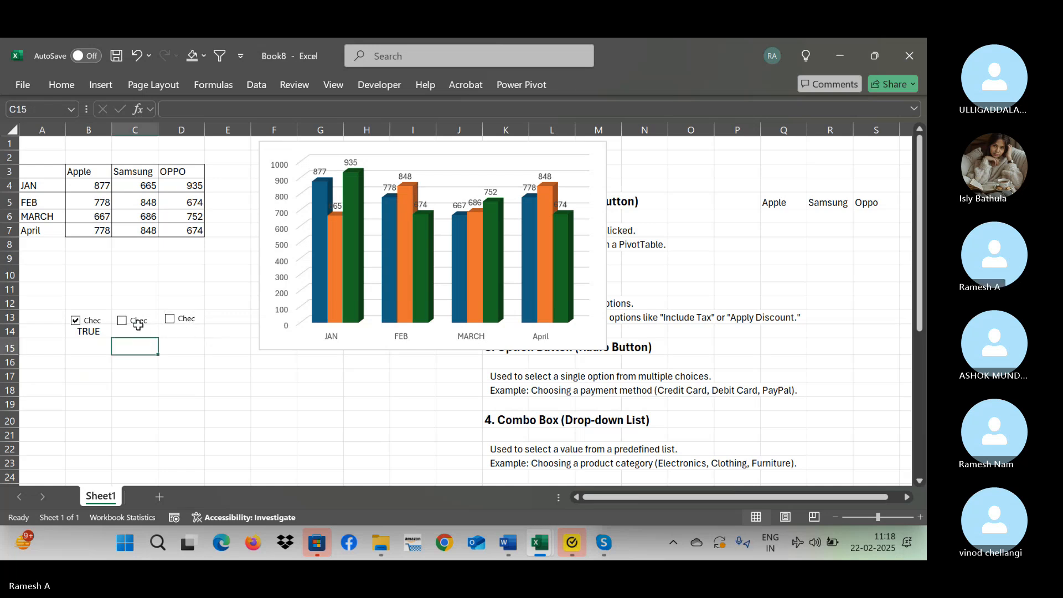
left_click(133, 327, "ctrl")
key("Up")
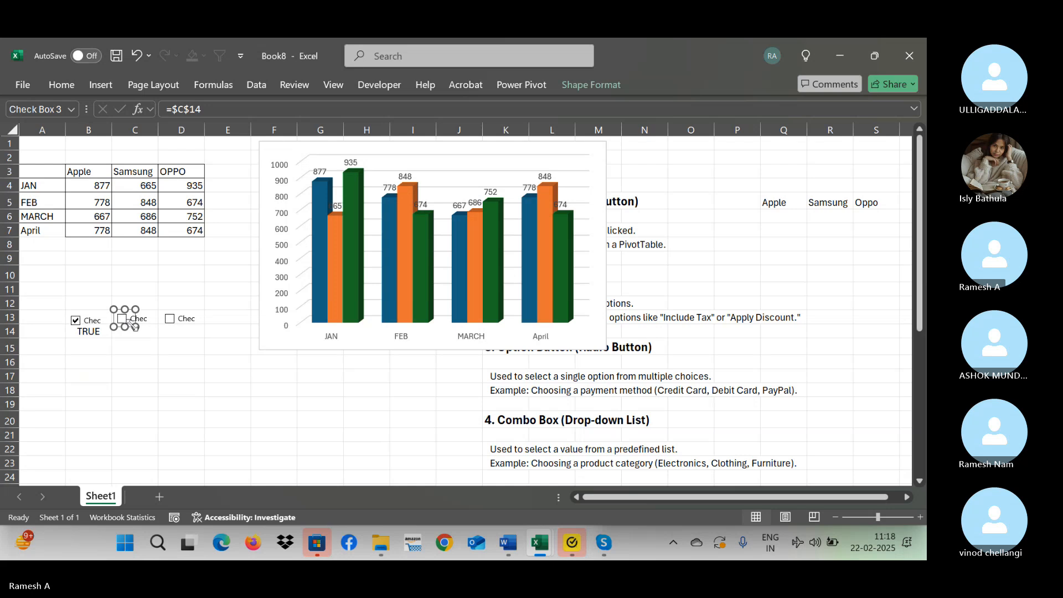
left_click(96, 320, "ctrl")
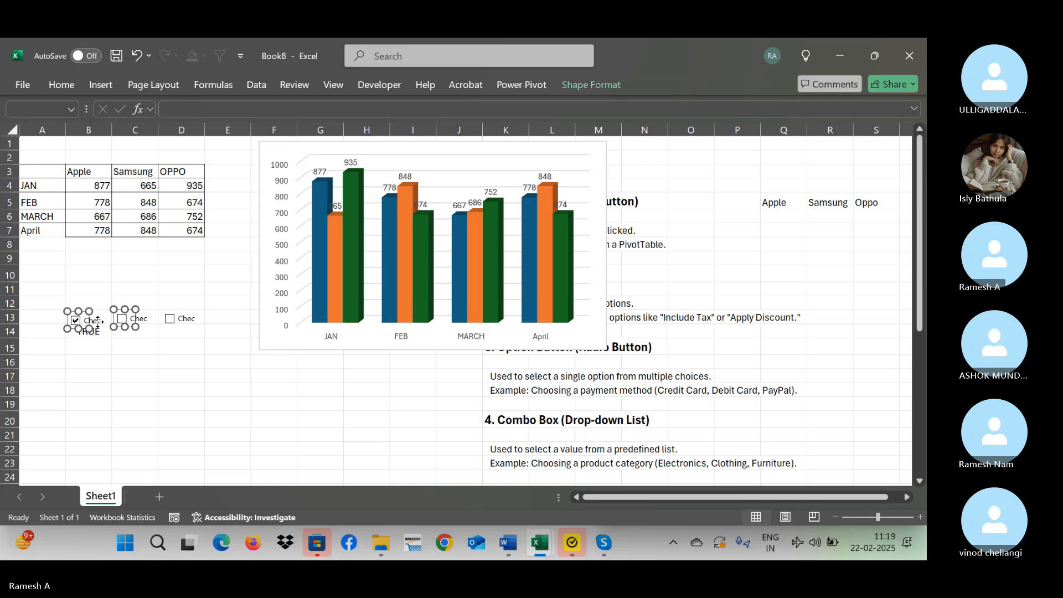
key("Up")
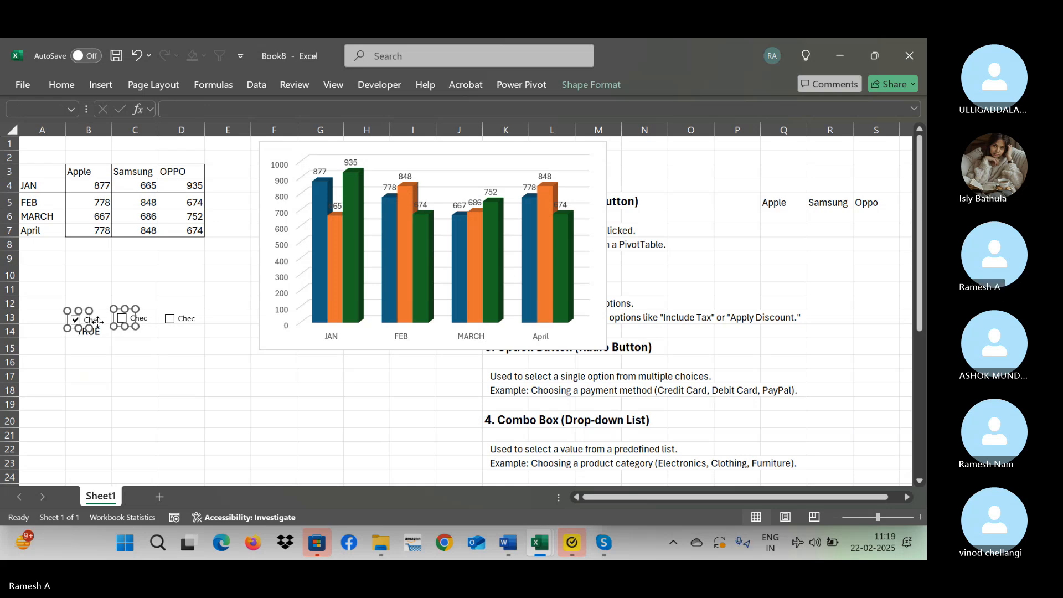
scroll(97, 321, "down", 8)
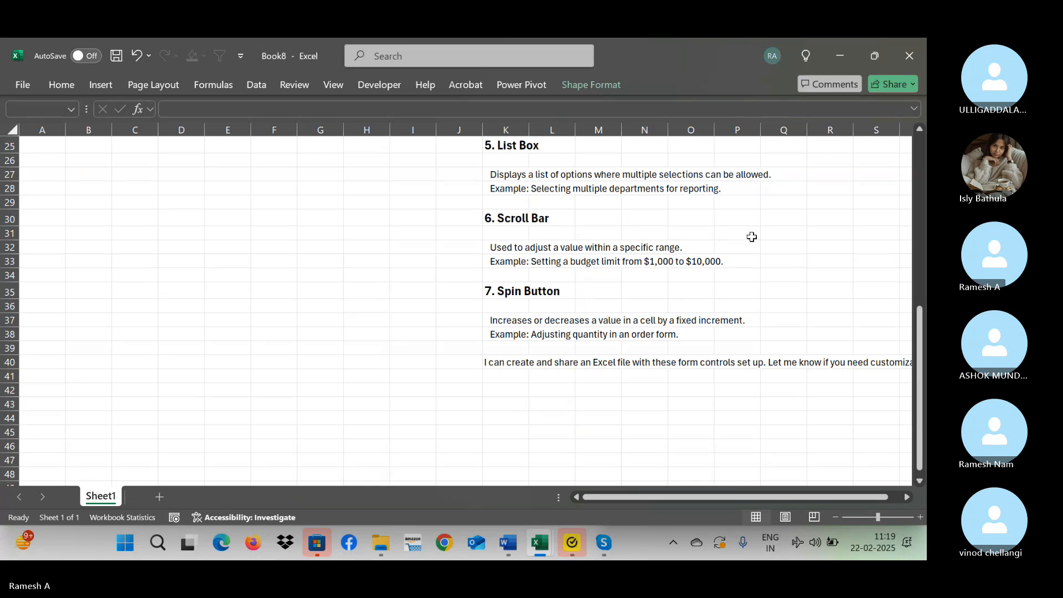
left_click_drag(919, 320, 919, 136)
left_click(161, 346)
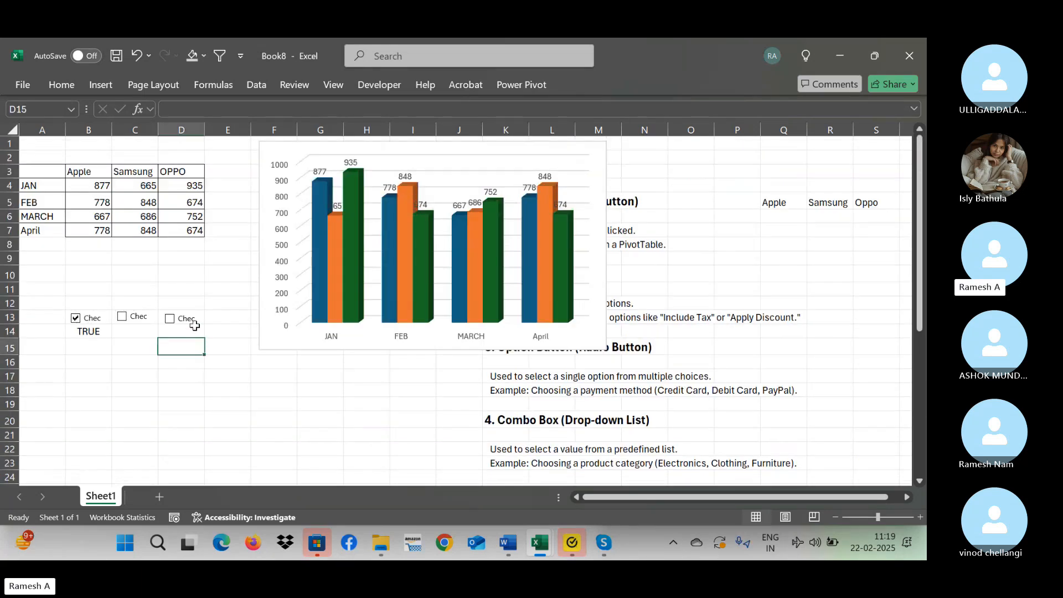
Link the check box at D13 to cell D14 and reselect the check box.
right_click(176, 326)
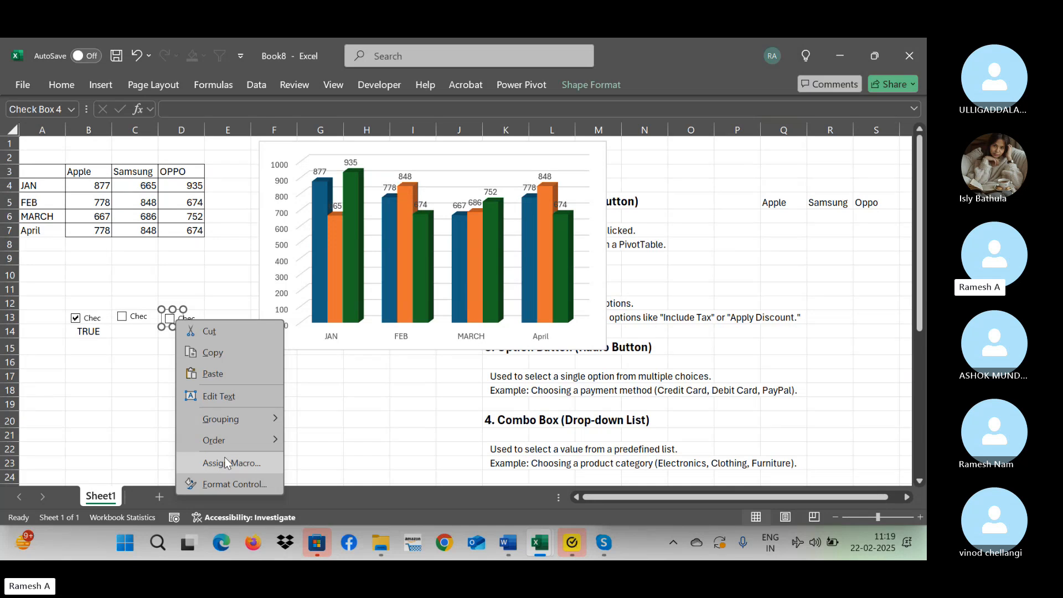
left_click(233, 483)
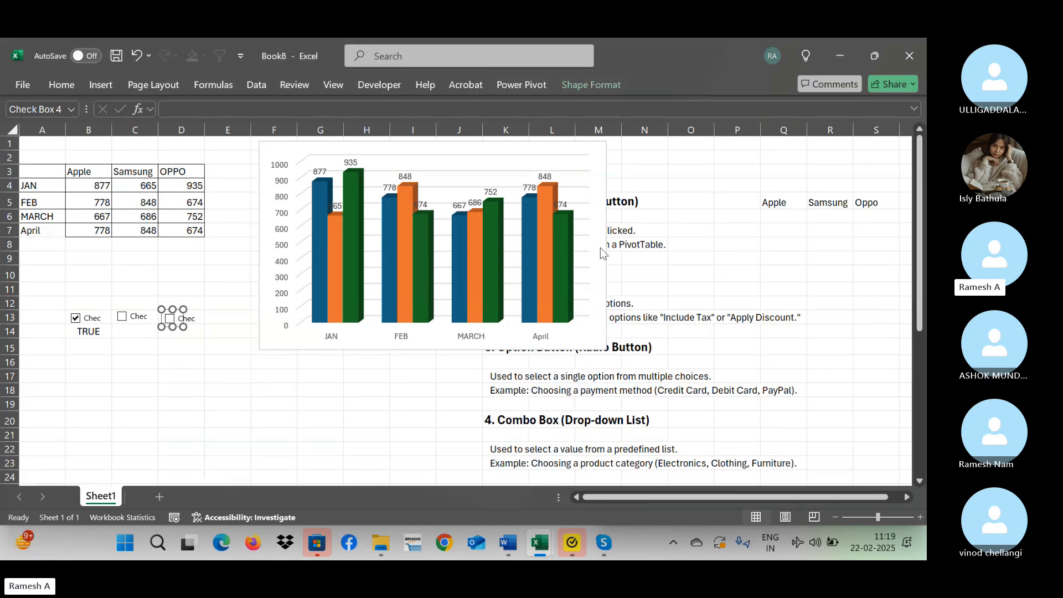
left_click(664, 217)
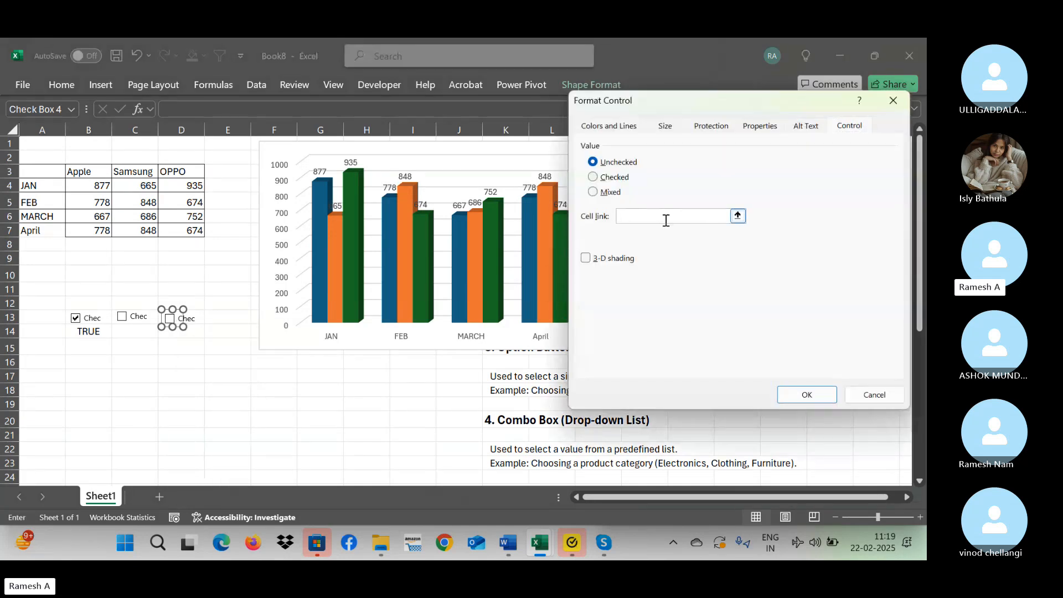
left_click(177, 336)
left_click(806, 393)
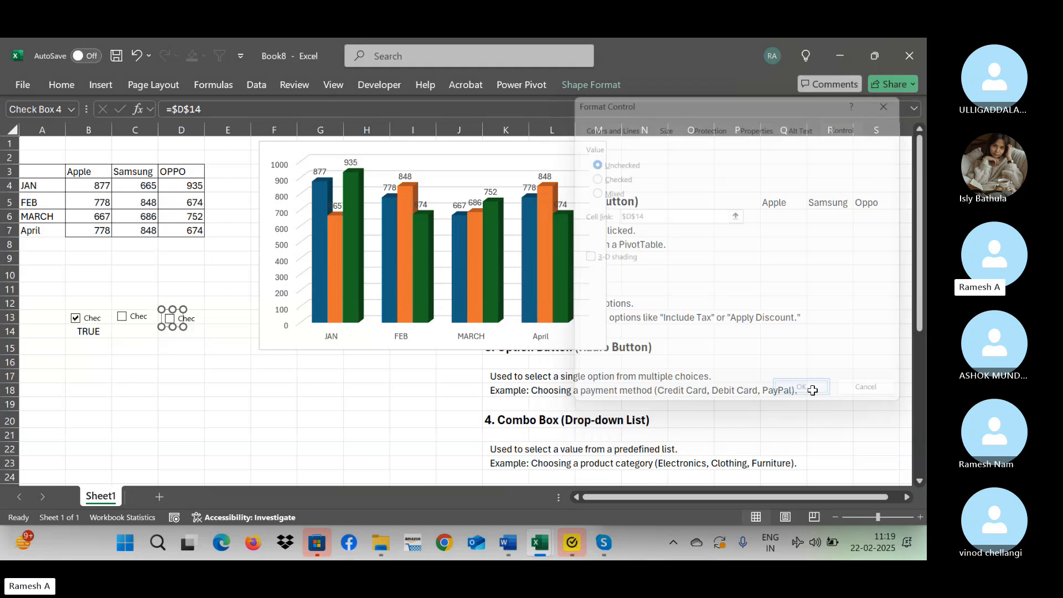
left_click(221, 360)
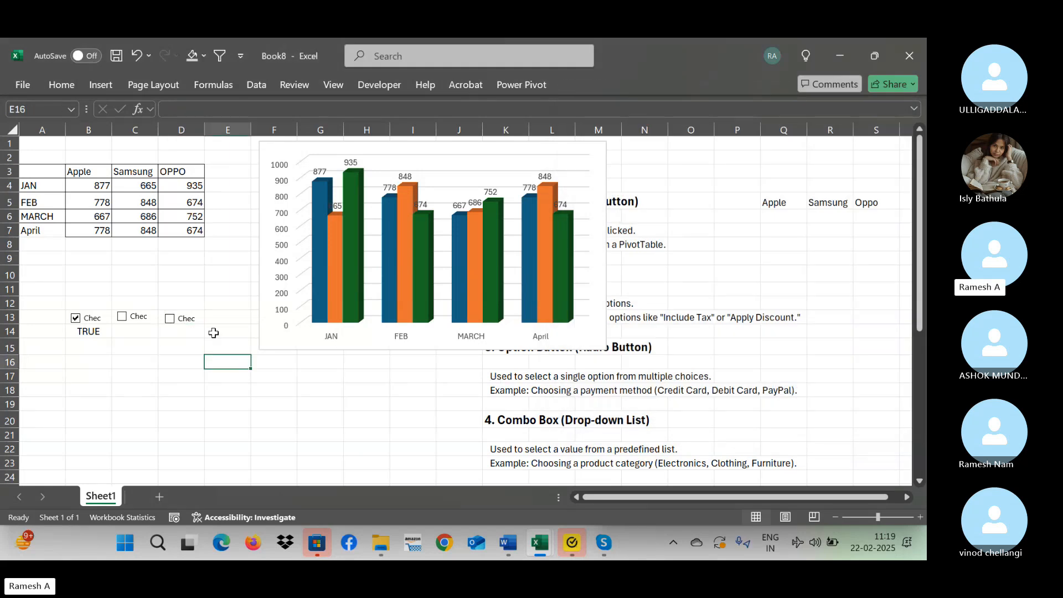
left_click(183, 327, "ctrl")
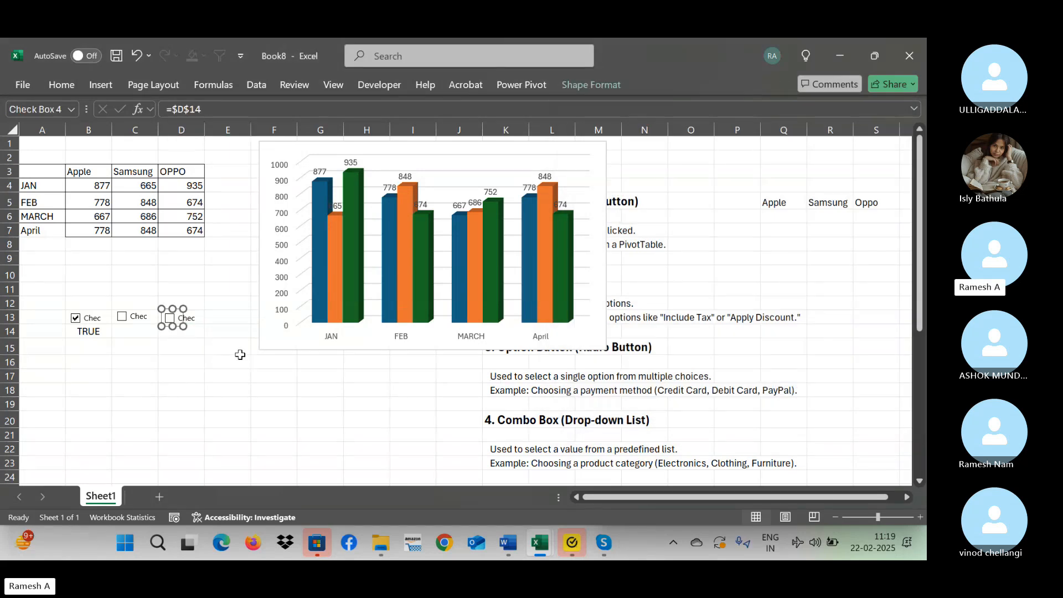
Nudge the check box at C13 slightly to the right and deselect it.
left_click(155, 349)
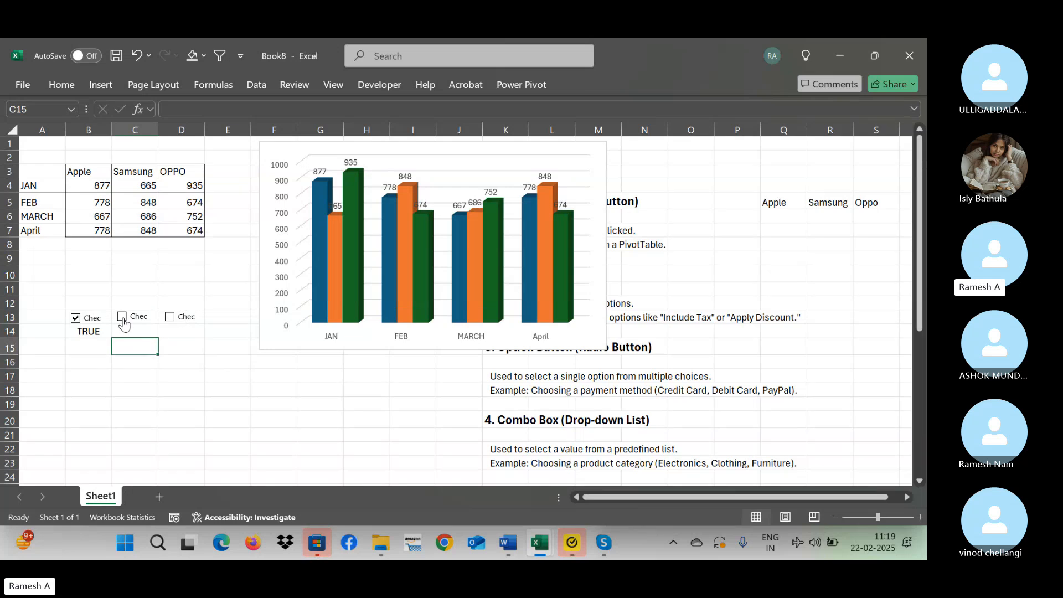
left_click(125, 323, "ctrl")
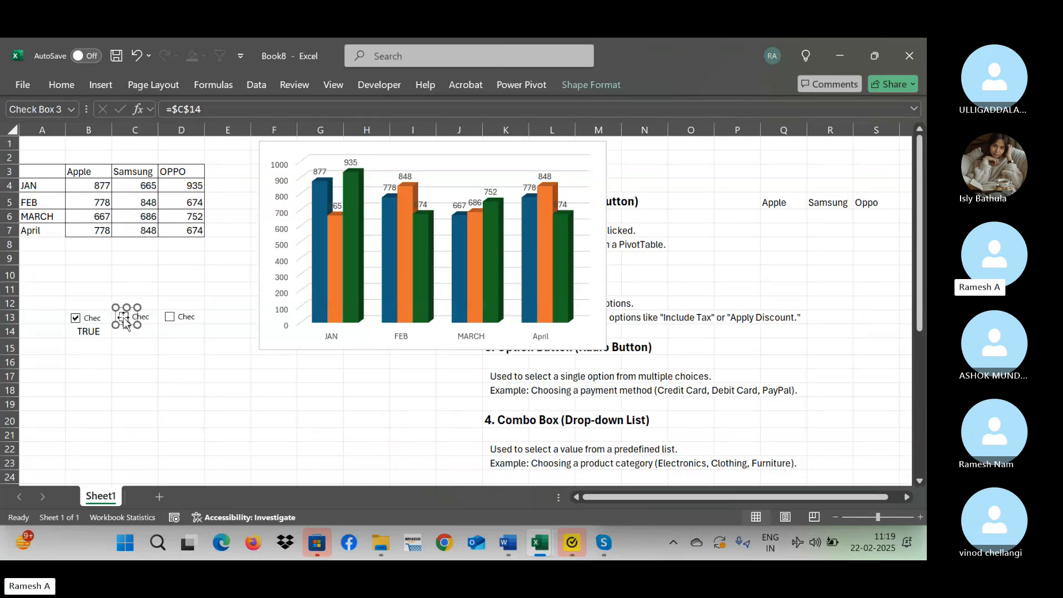
left_click(141, 361)
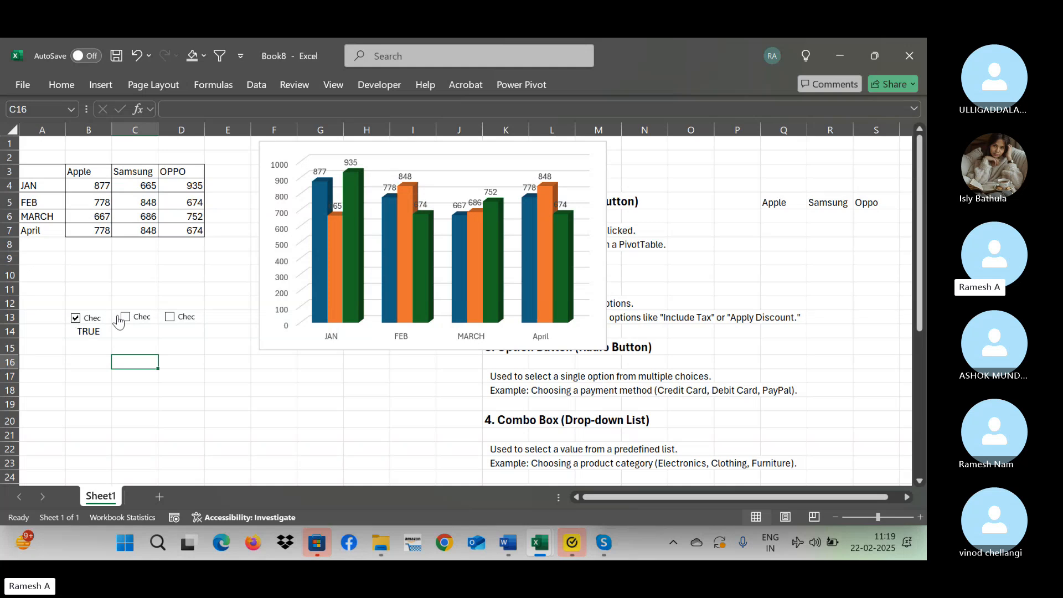
Toggle the check boxes in row 13 to test their linked cells, leaving all three unchecked.
left_click(134, 320)
left_click(134, 320)
left_click(77, 326)
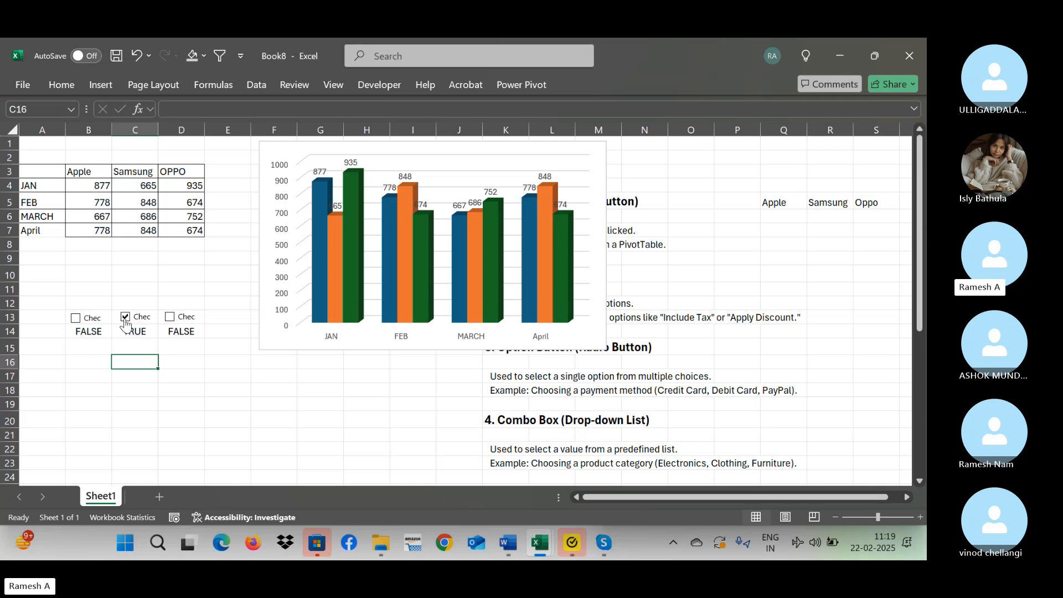
left_click(126, 324)
Copy the month labels from A4:A7 into the cells starting at A15.
left_click_drag(31, 172, 196, 235)
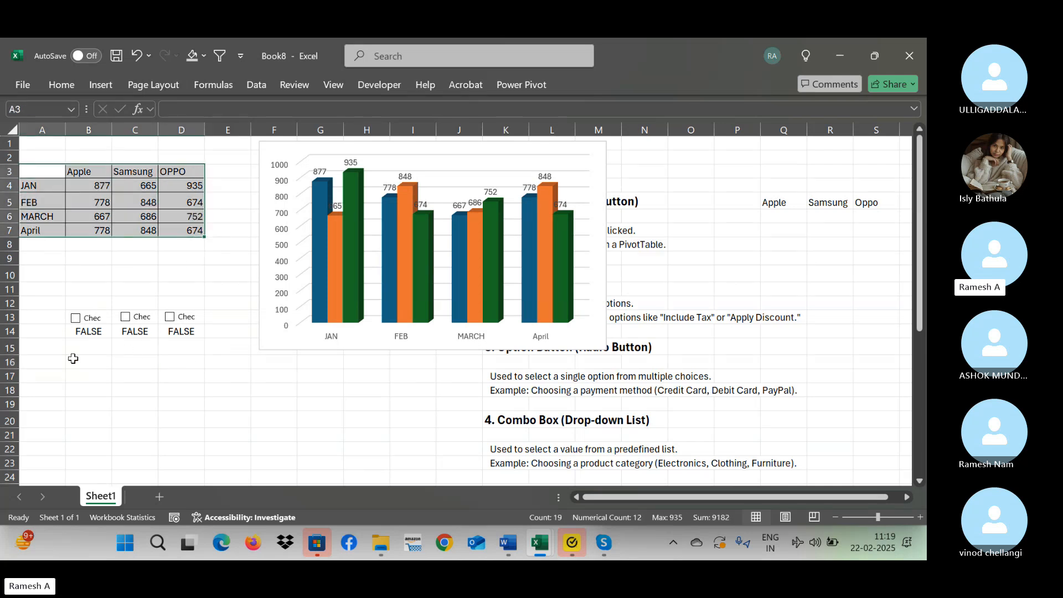
left_click(51, 350)
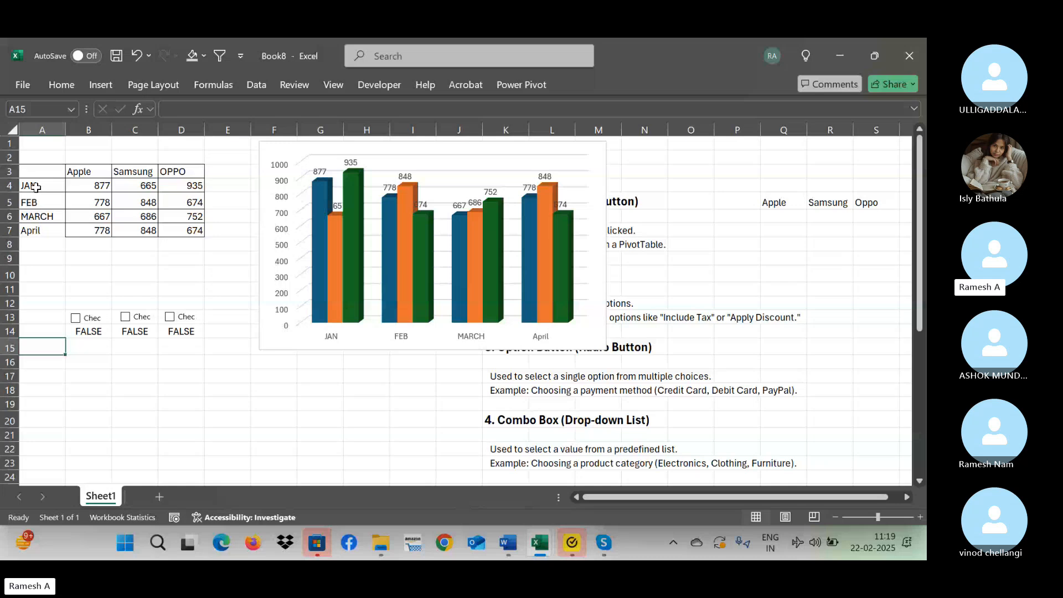
left_click_drag(36, 187, 33, 230)
key("ctrl+c")
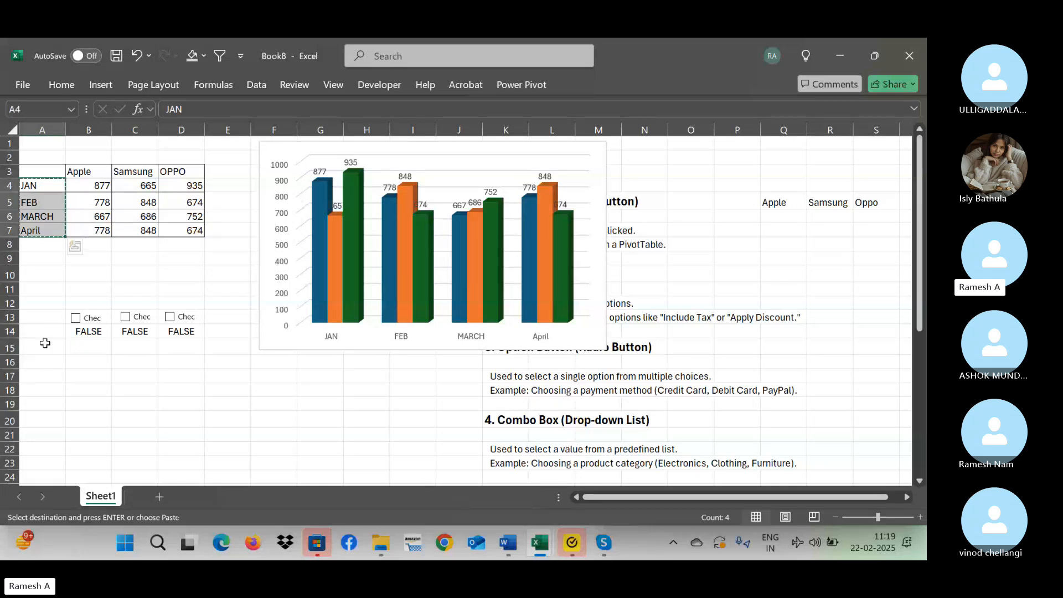
left_click(42, 347)
key("ctrl+v")
key("Right")
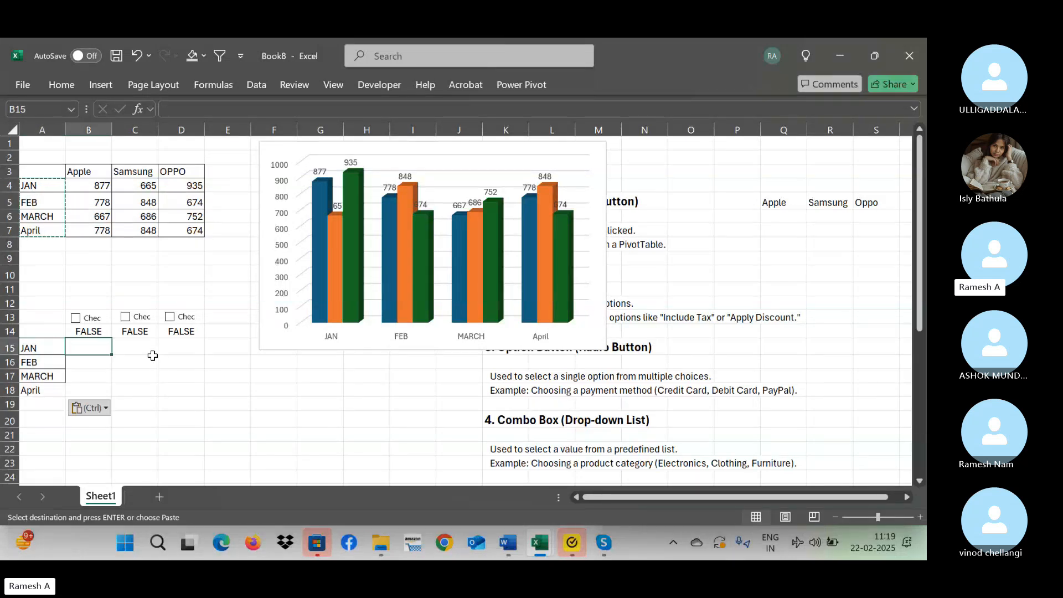
Copy the brand headers Apple, Samsung and OPPO from B3:D3 into B15:D15.
left_click(89, 169)
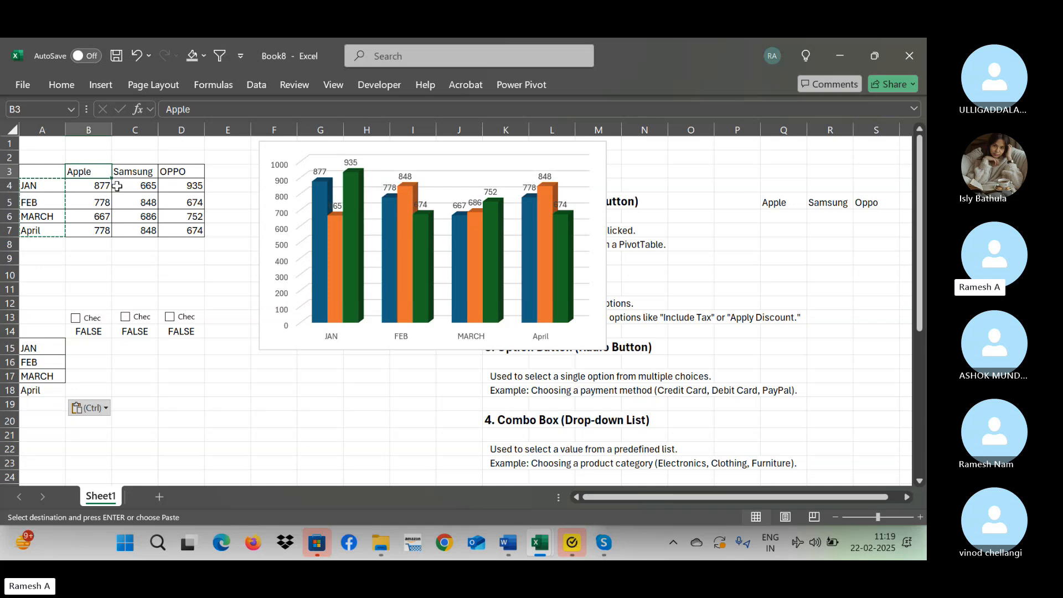
key("shift+Right")
key("shift+Right")
key("shift+Right")
key("shift+Left")
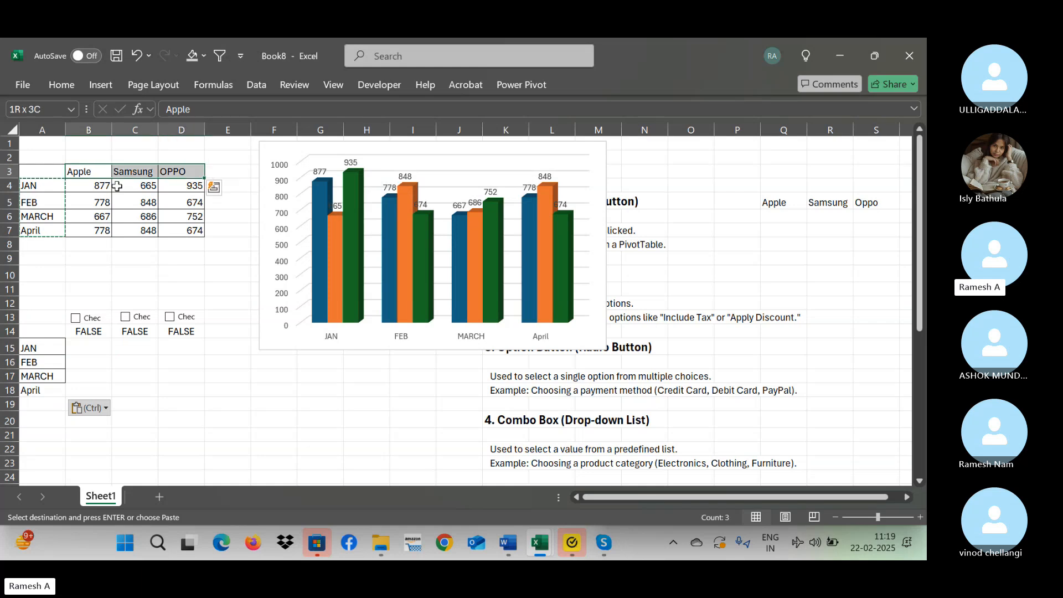
key("ctrl+c")
key("Down")
key("Down")
key("Down")
key("Down")
key("Down")
key("Down")
key("Down")
key("Down")
key("Down")
key("Down")
key("Down")
key("Down")
key("Down")
key("Up")
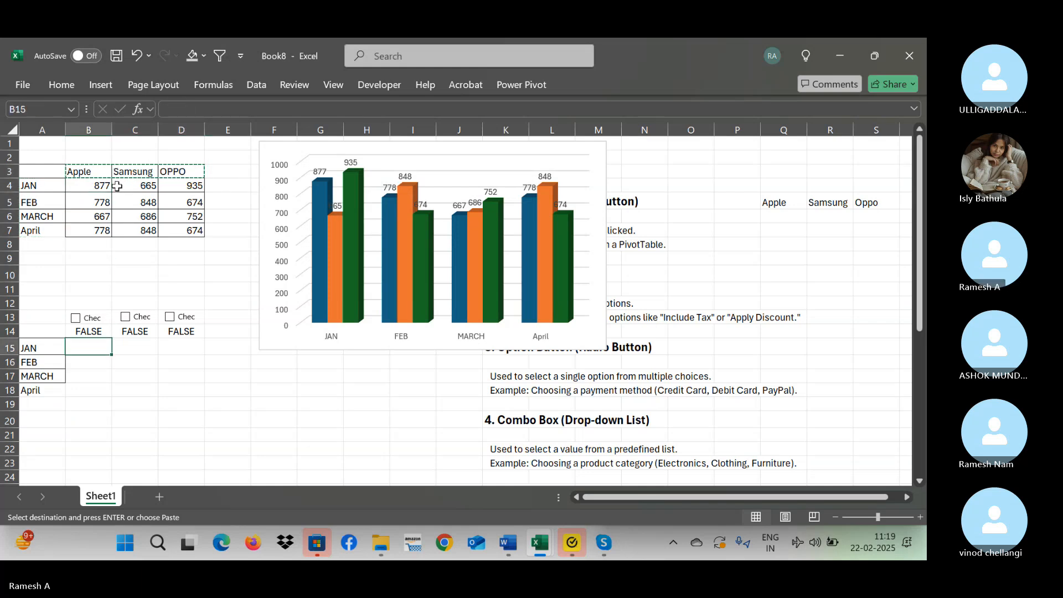
key("ctrl+v")
key("Down")
key("Down")
key("Down")
key("Up")
key("Up")
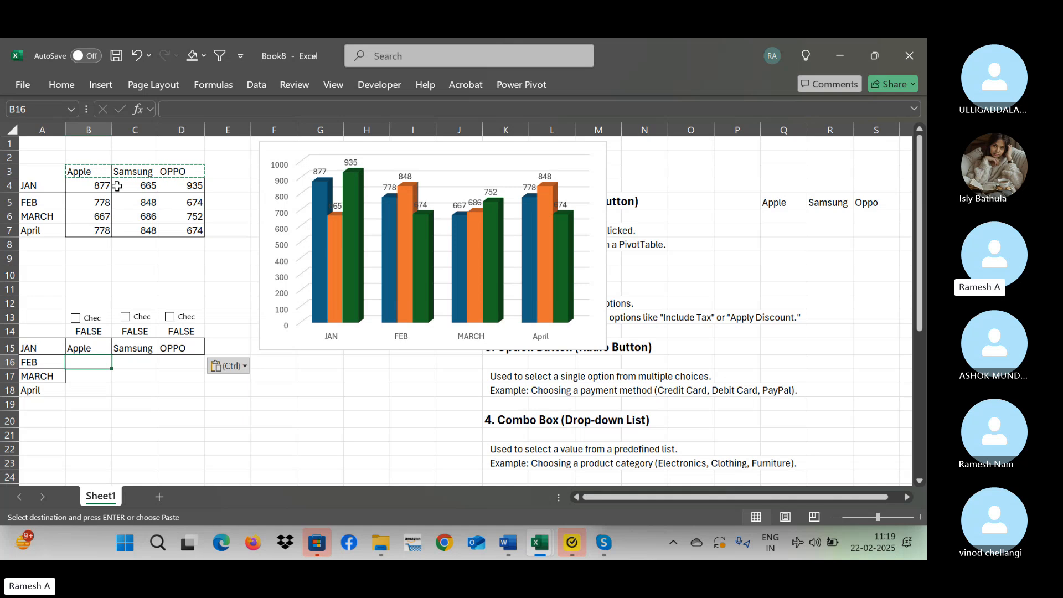
key("Up")
key("Up")
key("Down")
key("Down")
key("Down")
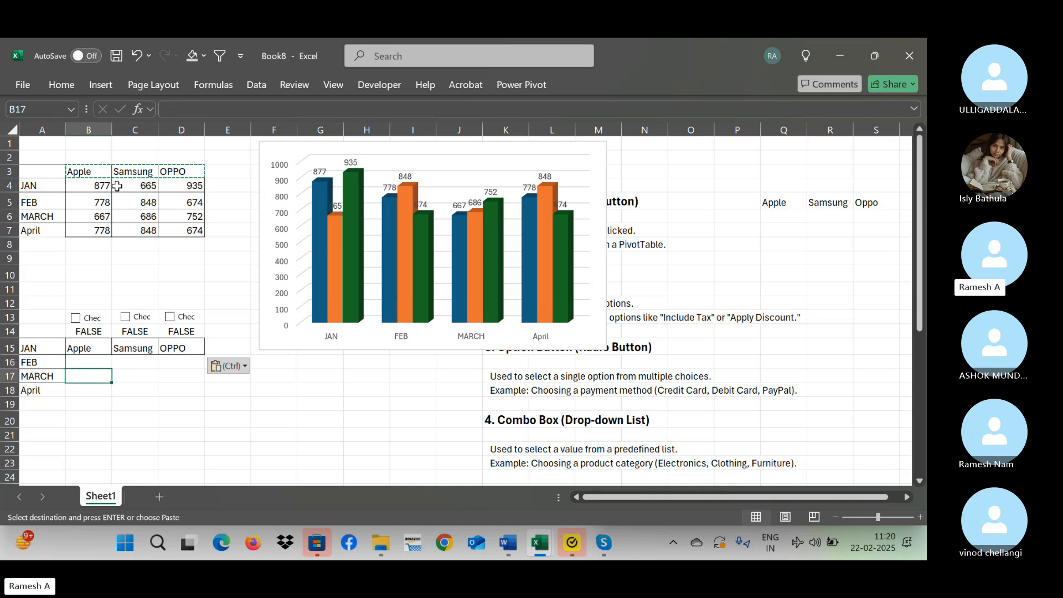
key("Up")
key("Up")
key("Down")
key("Down")
key("Up")
key("Up")
key("Up")
key("Up")
key("Up")
key("Up")
key("Up")
key("Up")
key("Up")
key("Up")
key("Up")
key("Up")
key("Up")
key("Up")
key("Up")
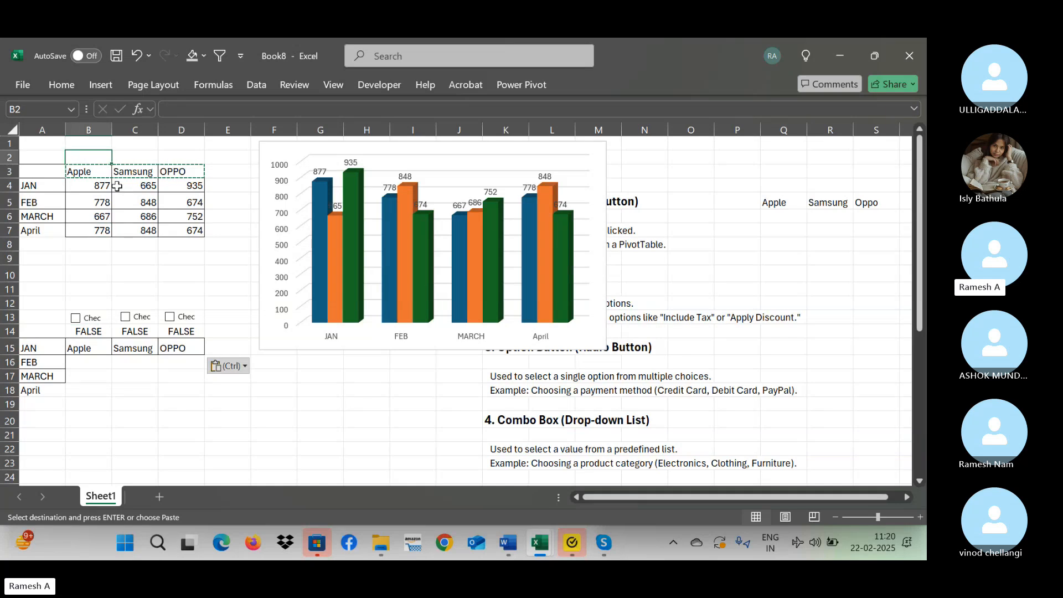
key("Down")
key("Down")
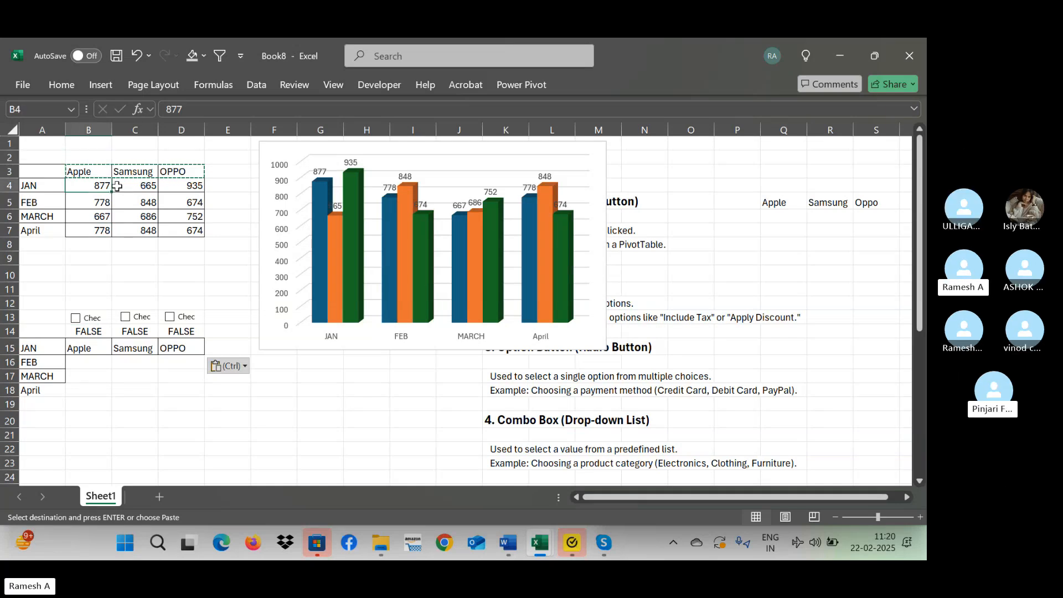
Enter the formula =IF(B14=TRUE,B4,"") in cell B16 under the Apple header.
key("Down")
key("Down")
key("Down")
key("Down")
key("Down")
key("Down")
key("Down")
key("Down")
key("Down")
key("Down")
key("Down")
key("Down")
type("=")
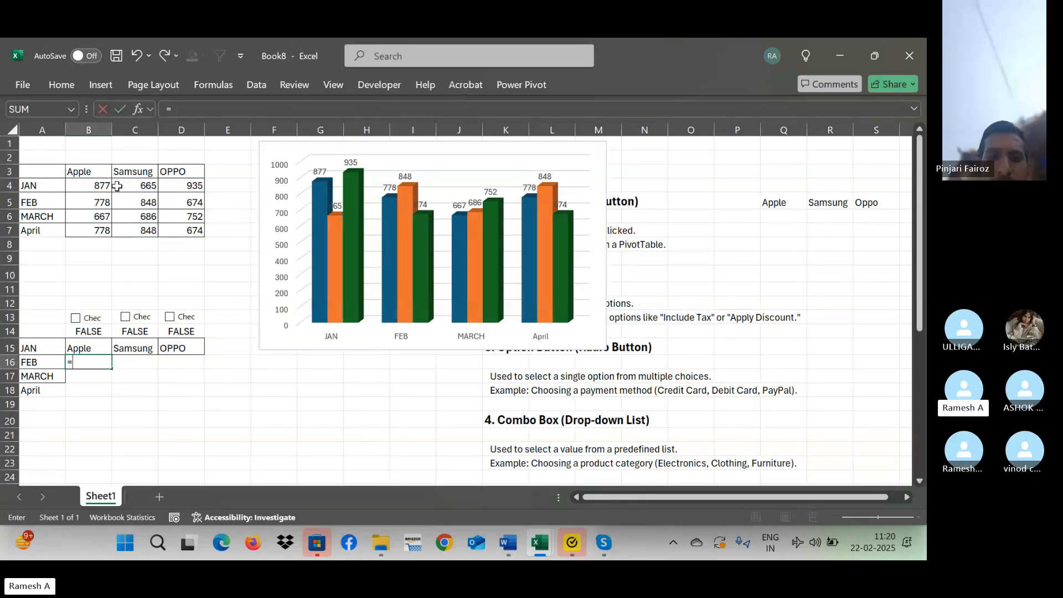
type("if(")
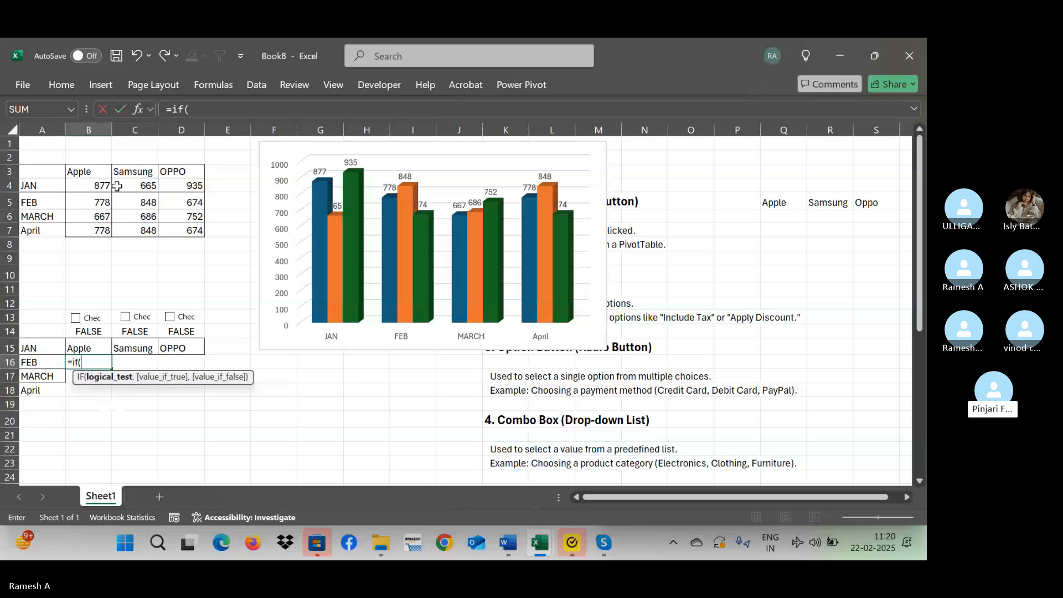
key("Up")
key("Up")
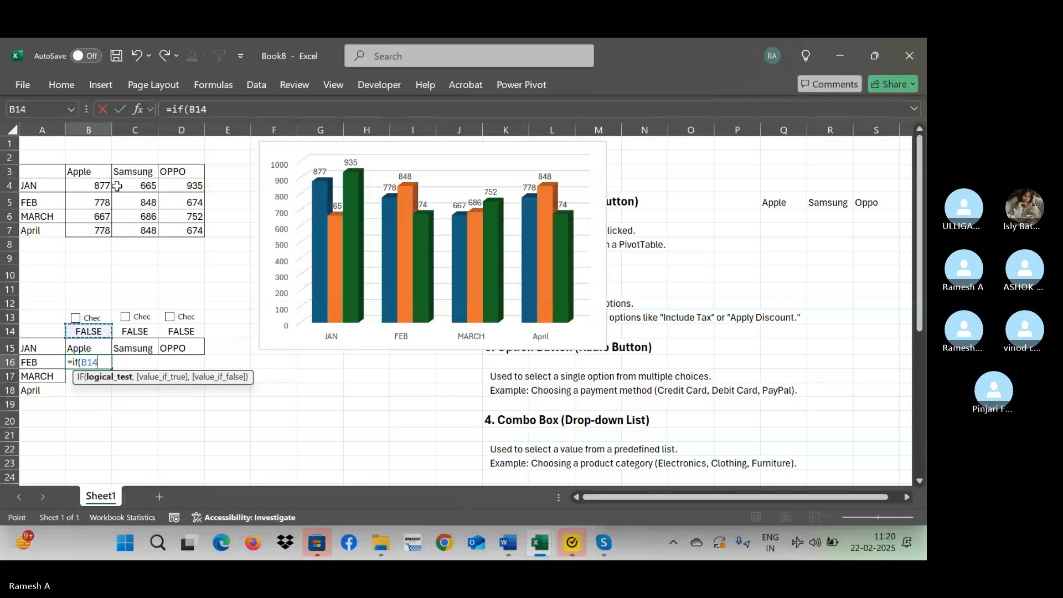
type("=true")
key("Up")
key("Up")
key("Up")
key("Up")
key("Up")
key("Up")
key("Up")
key("Up")
key("Up")
key("Up")
key("Up")
key("Up")
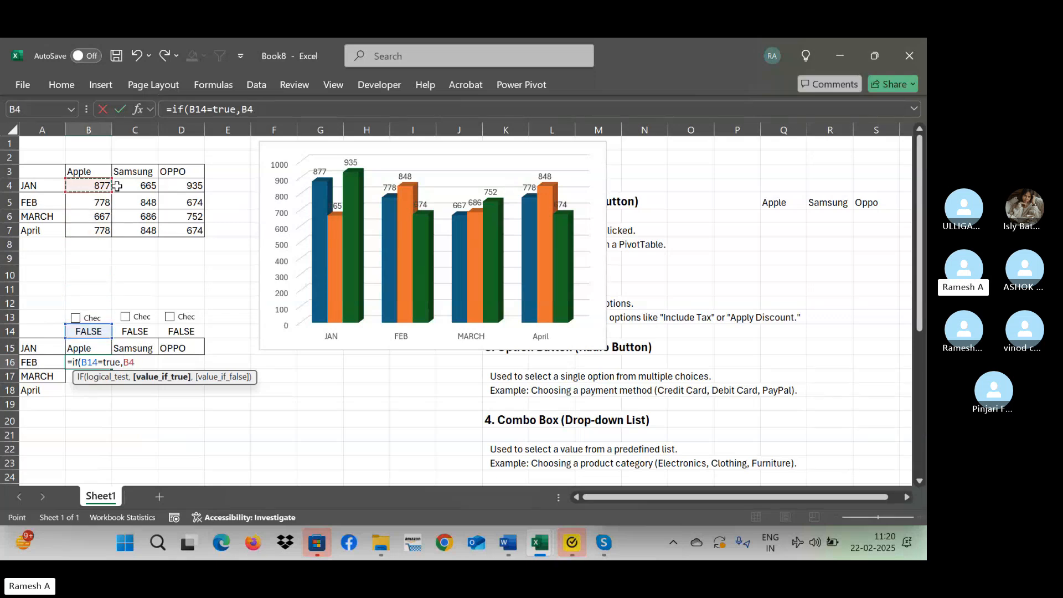
type(",")
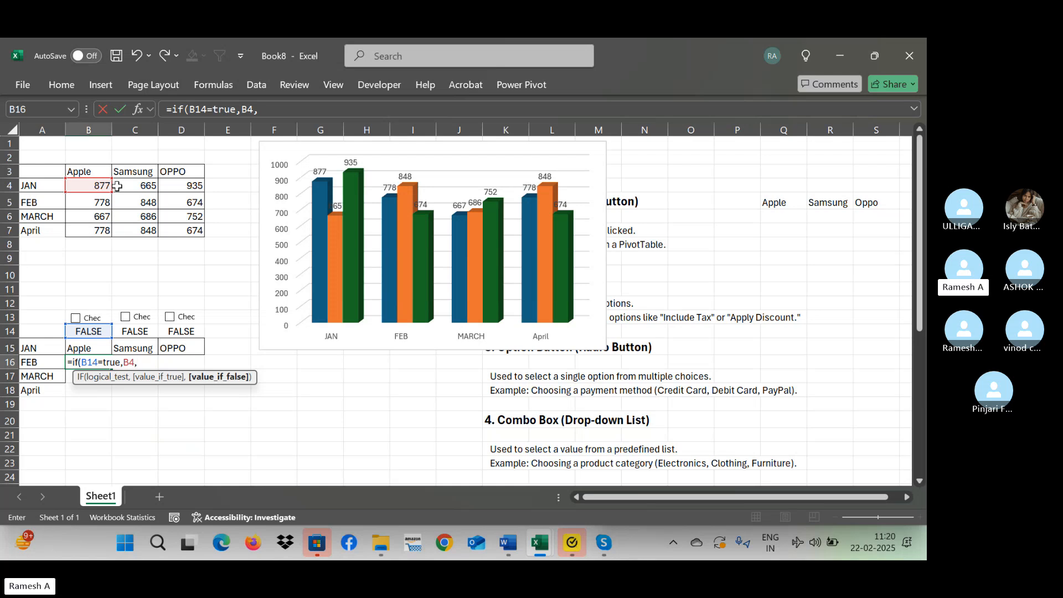
type("\"\"")
key("Return")
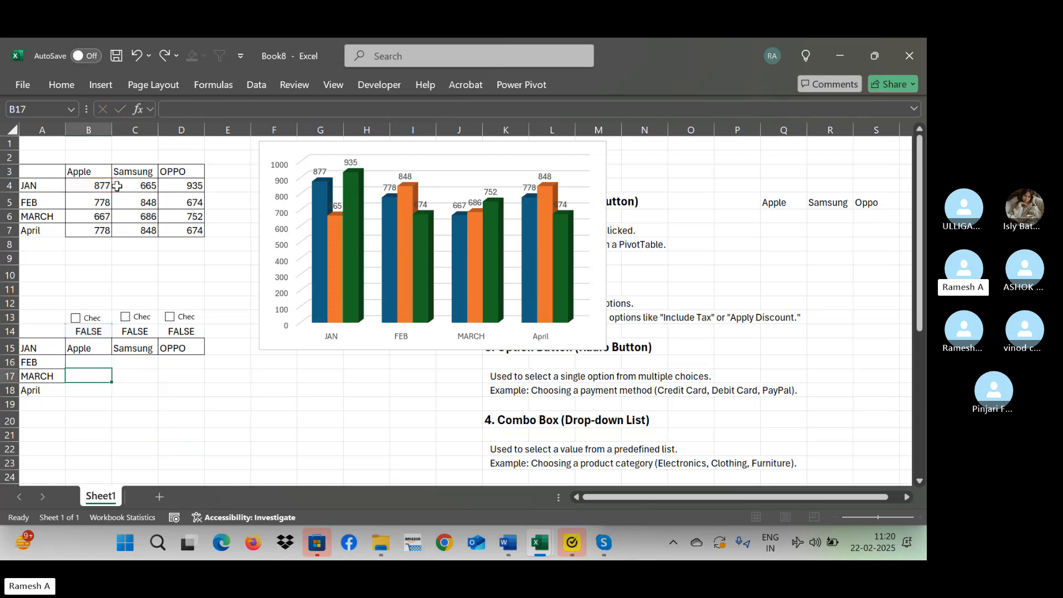
key("Up")
key("shift+Down")
key("shift+Down")
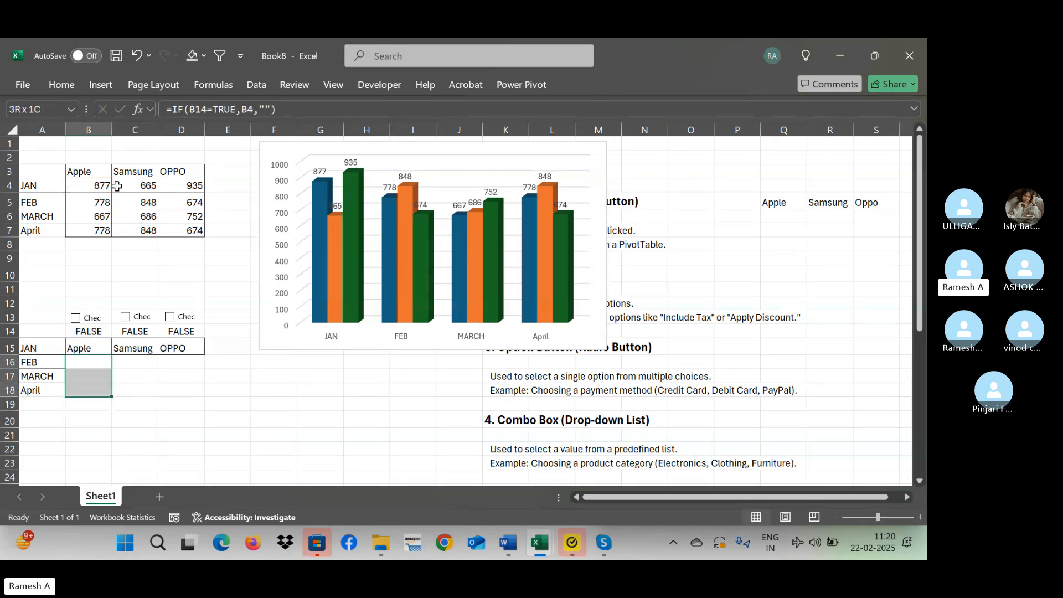
key("shift+Up")
key("shift+Up")
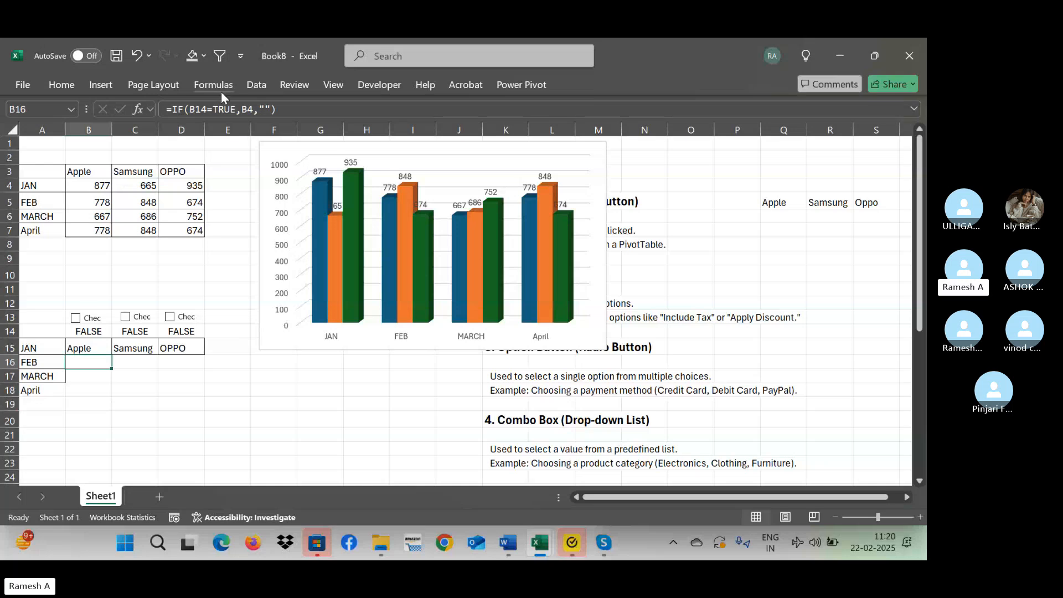
Lock the row of the linked-cell reference in B16's formula, making it =IF(B$14=TRUE,B4,"").
left_click(192, 109)
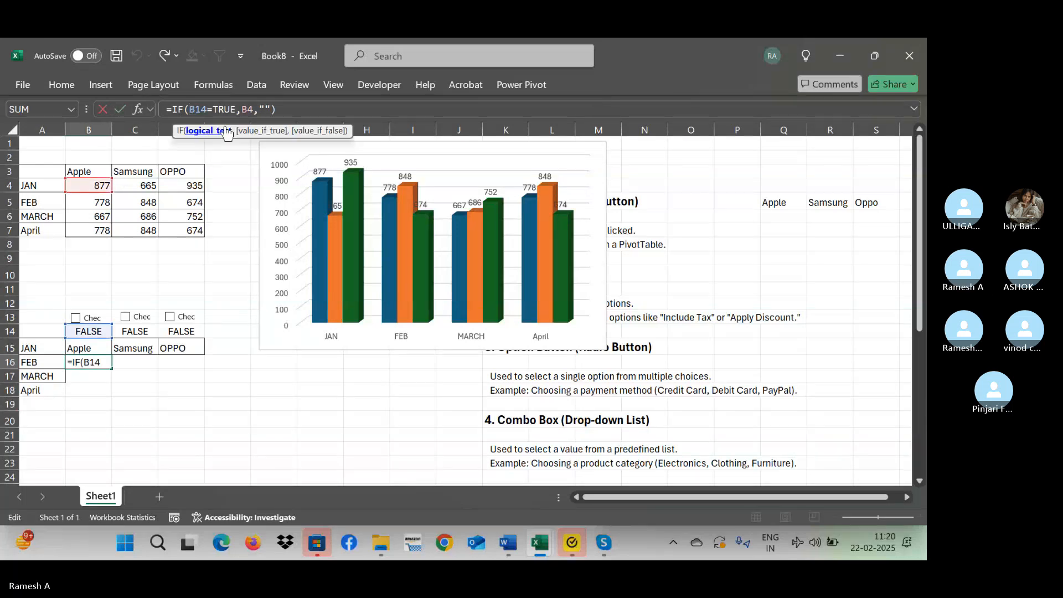
key("F4")
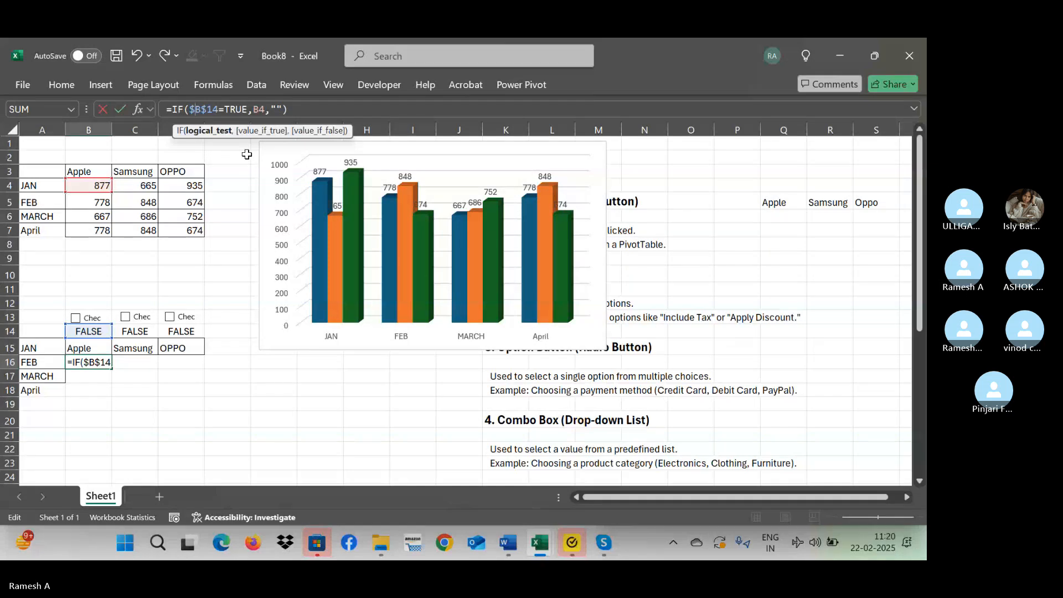
key("F4")
key("ctrl+Return")
key("Up")
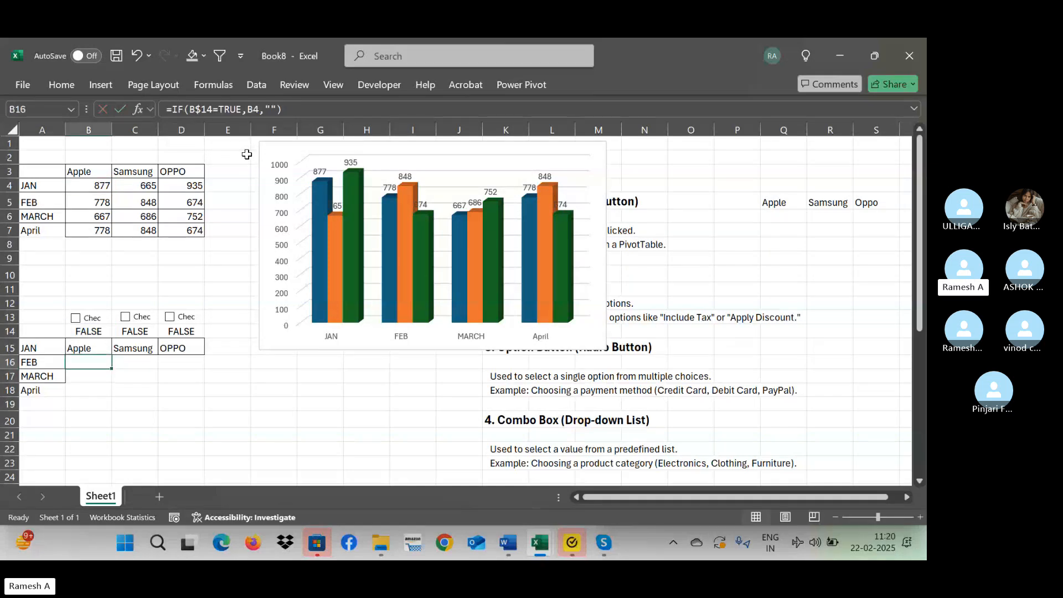
Fill the B16 formula down and across the range B16:D18.
key("shift+Down")
key("shift+Down")
key("shift+Right")
key("shift+Right")
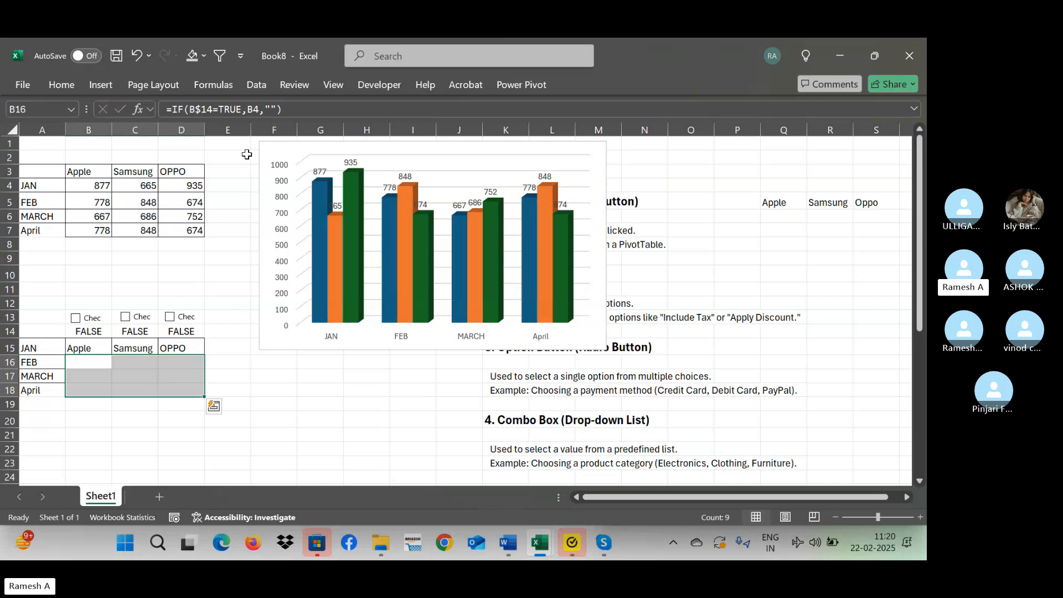
key("Right")
key("Right")
key("Right")
key("Left")
key("Left")
key("Left")
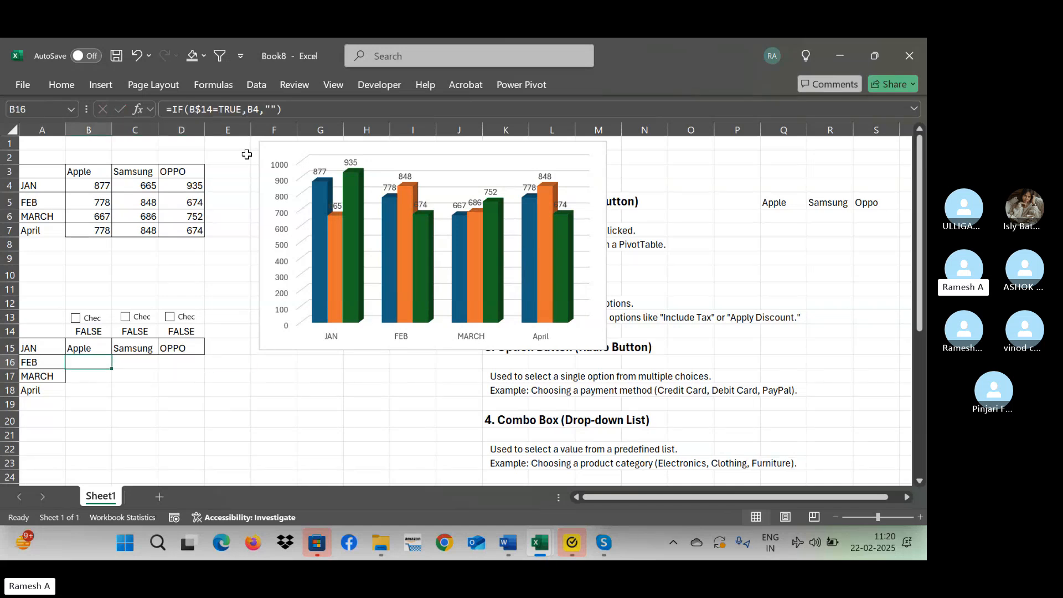
Switch the Apple, Samsung and OPPO check boxes on and off in turn to test the linked formulas.
left_click(76, 319)
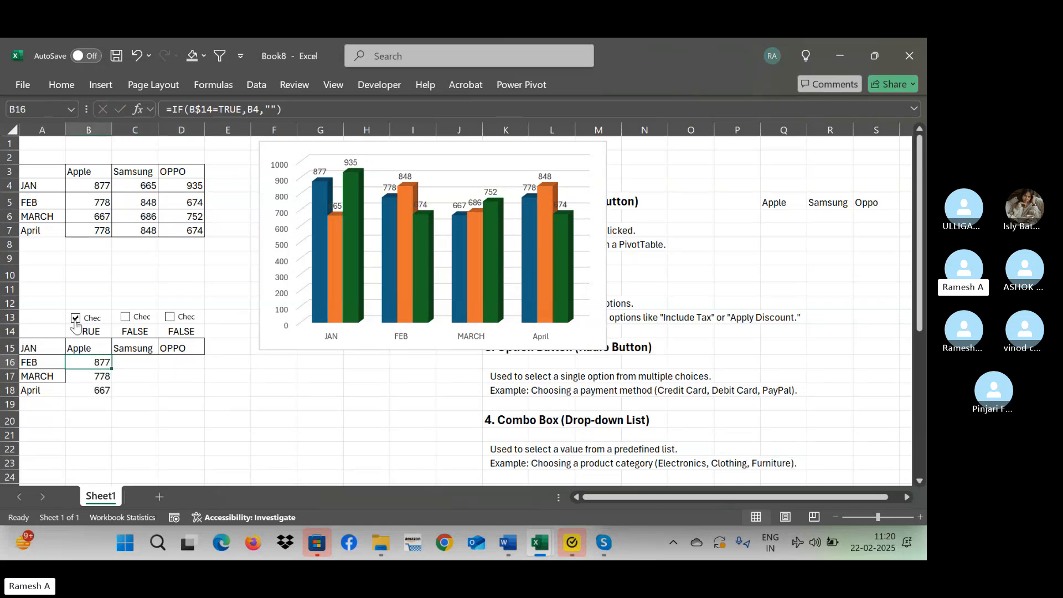
left_click(76, 321)
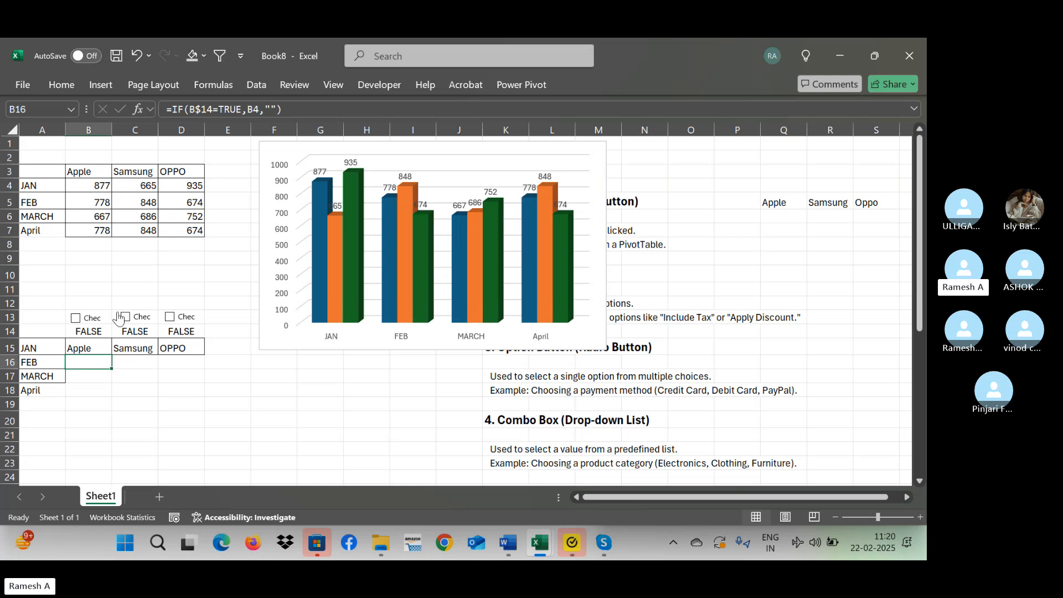
left_click(126, 319)
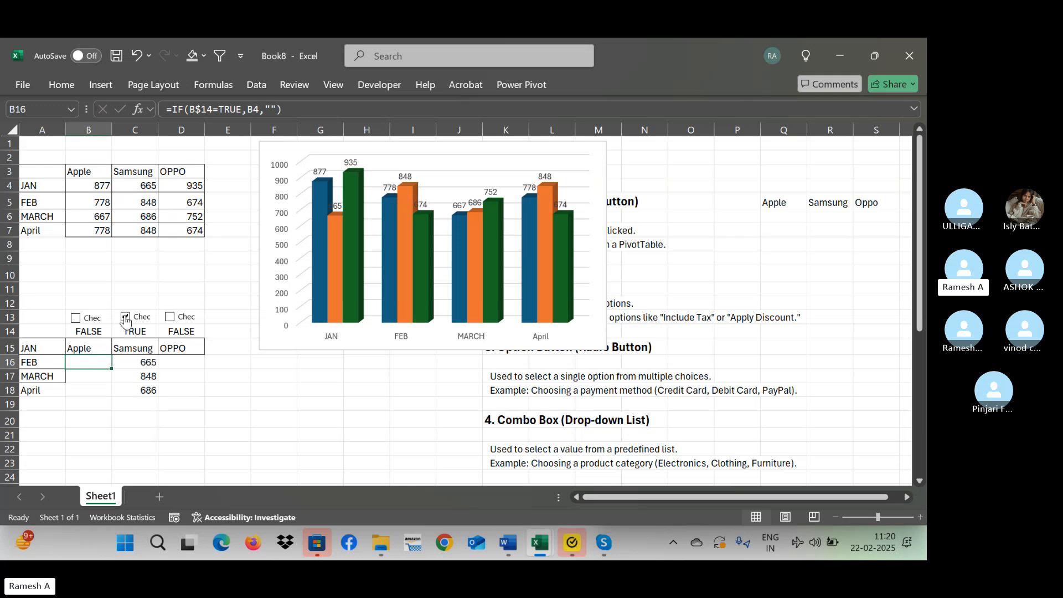
left_click(126, 319)
left_click(169, 317)
left_click(169, 317)
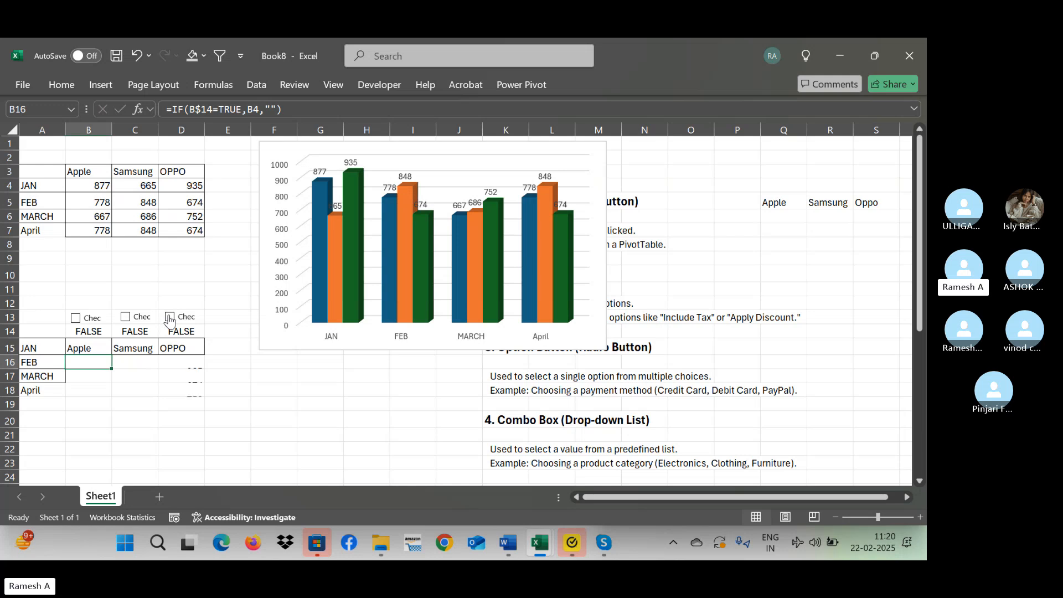
Try charting the helper table A15:D18 as a 3-D clustered column chart with every brand unticked, and remove that chart.
left_click(43, 348)
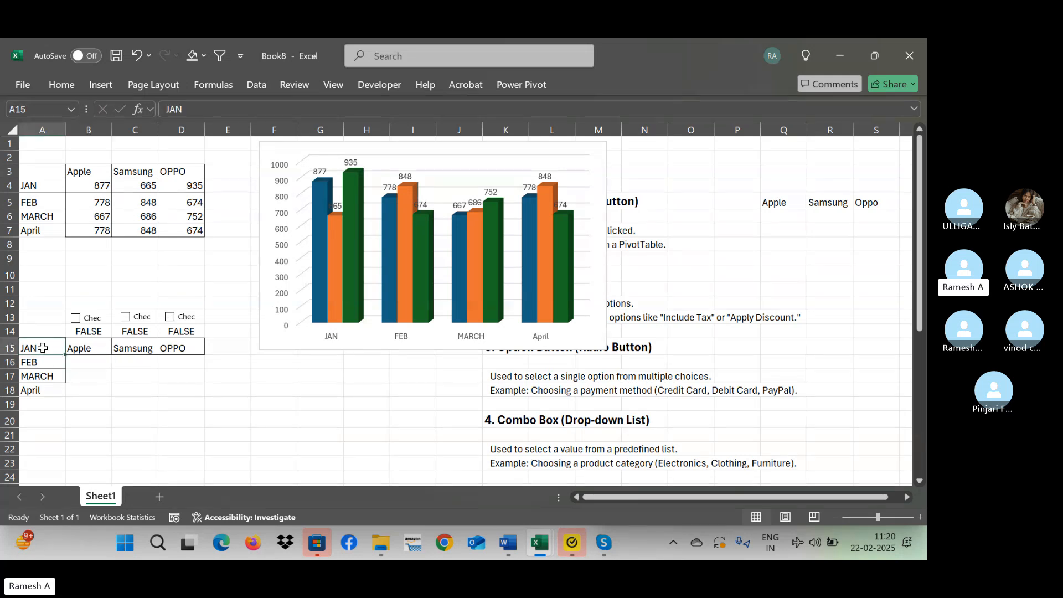
left_click_drag(43, 348, 183, 390)
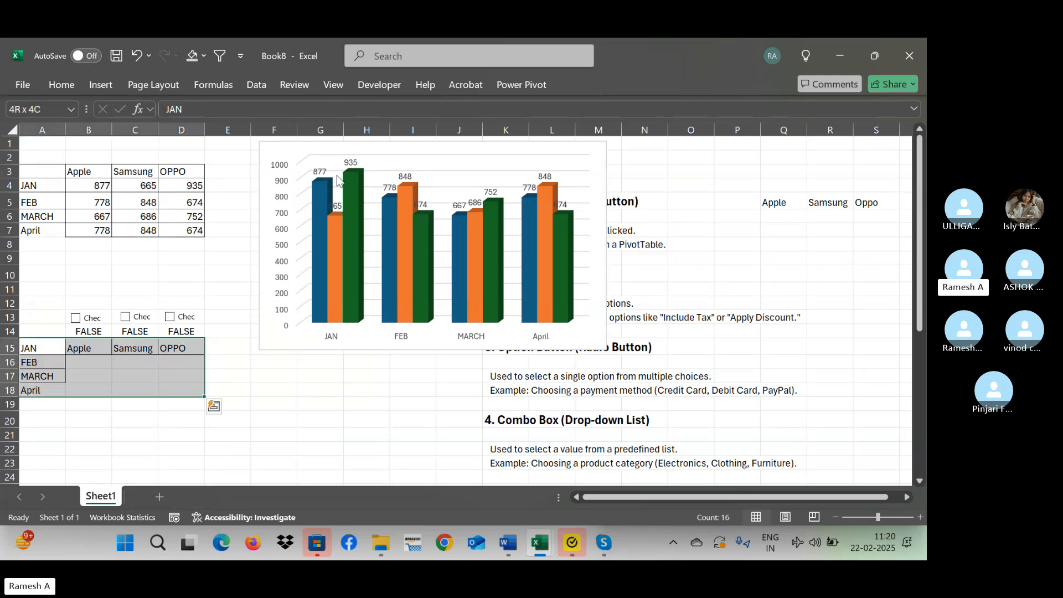
left_click(100, 86)
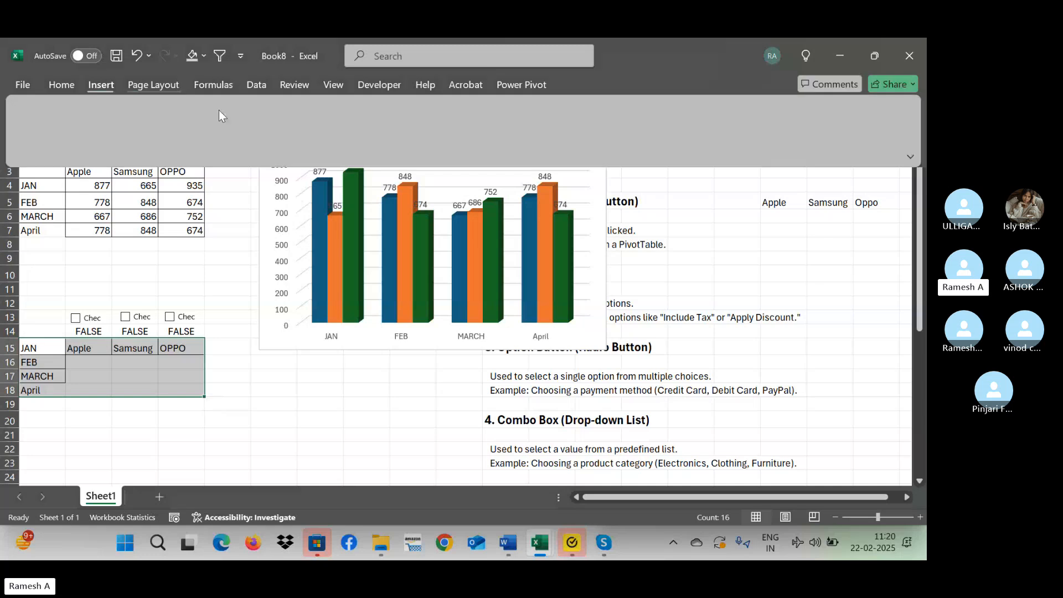
left_click(384, 109)
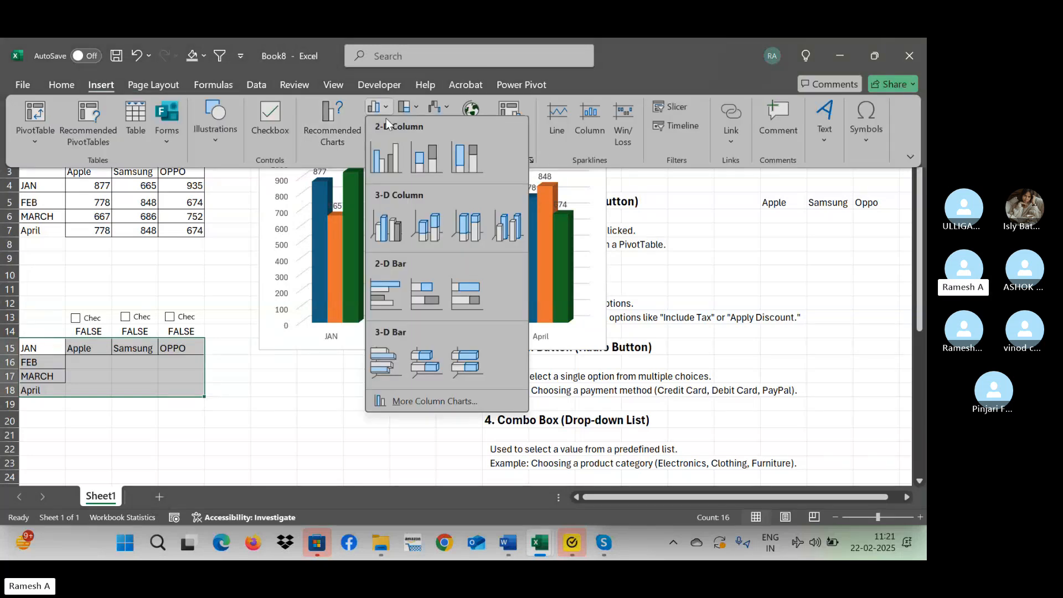
left_click(391, 234)
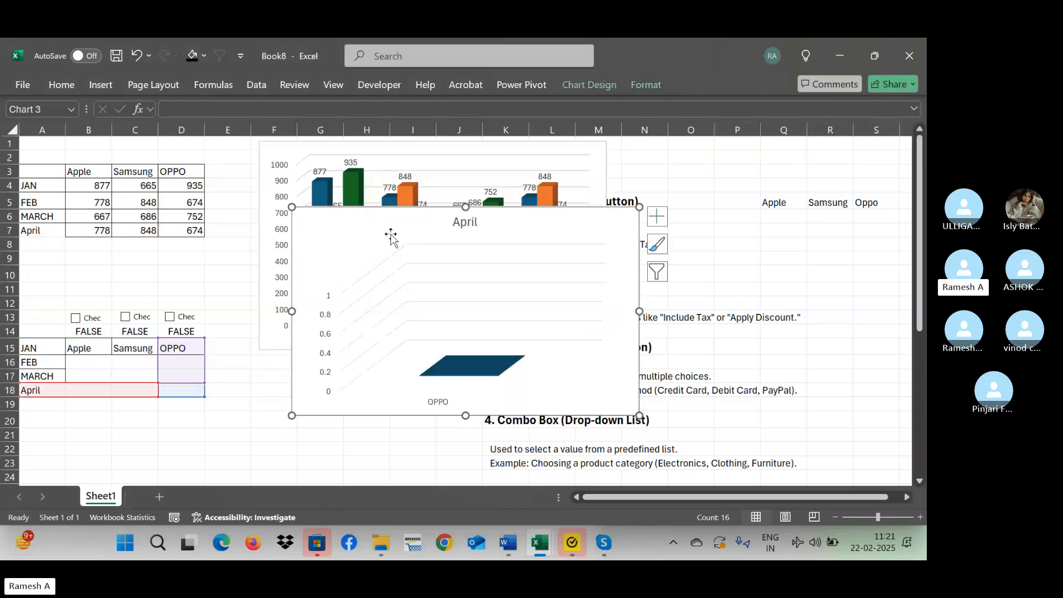
left_click_drag(533, 223, 609, 271)
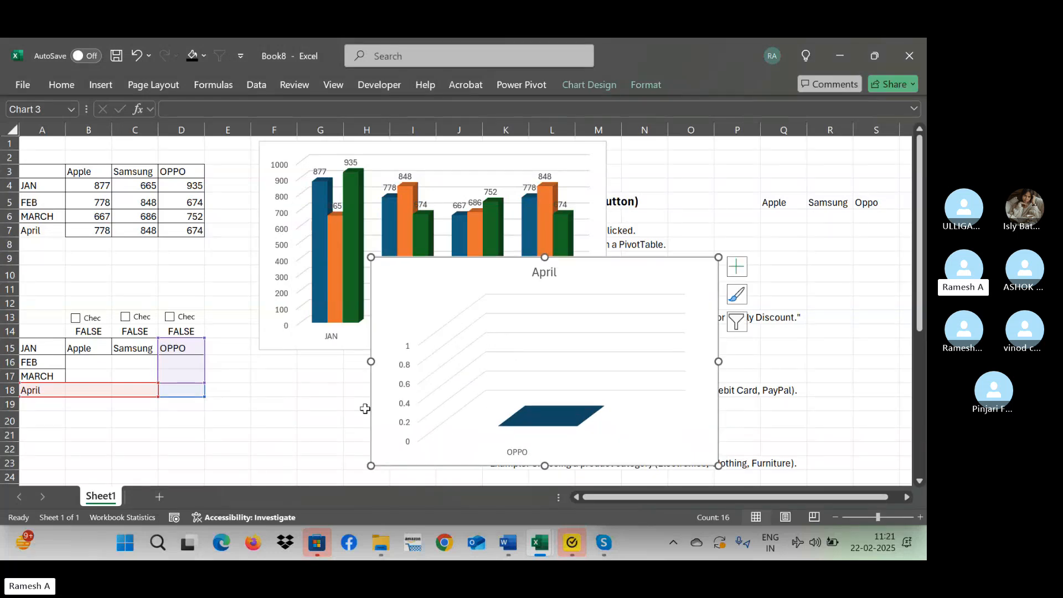
key("ctrl+z")
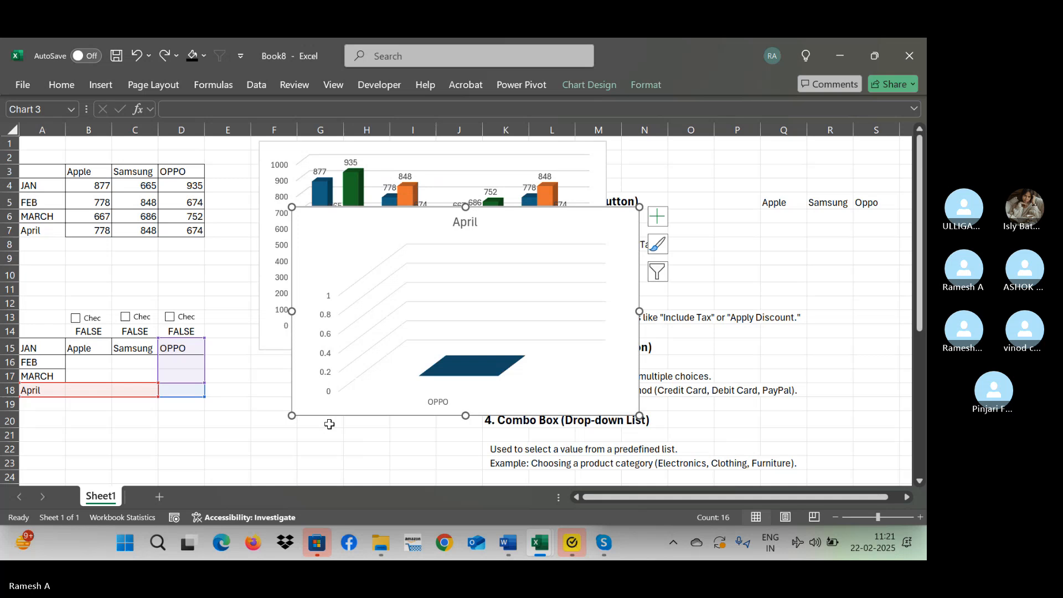
key("Delete")
left_click(302, 446)
Tick the Apple check box and select the helper table range A15:D18.
left_click(77, 324)
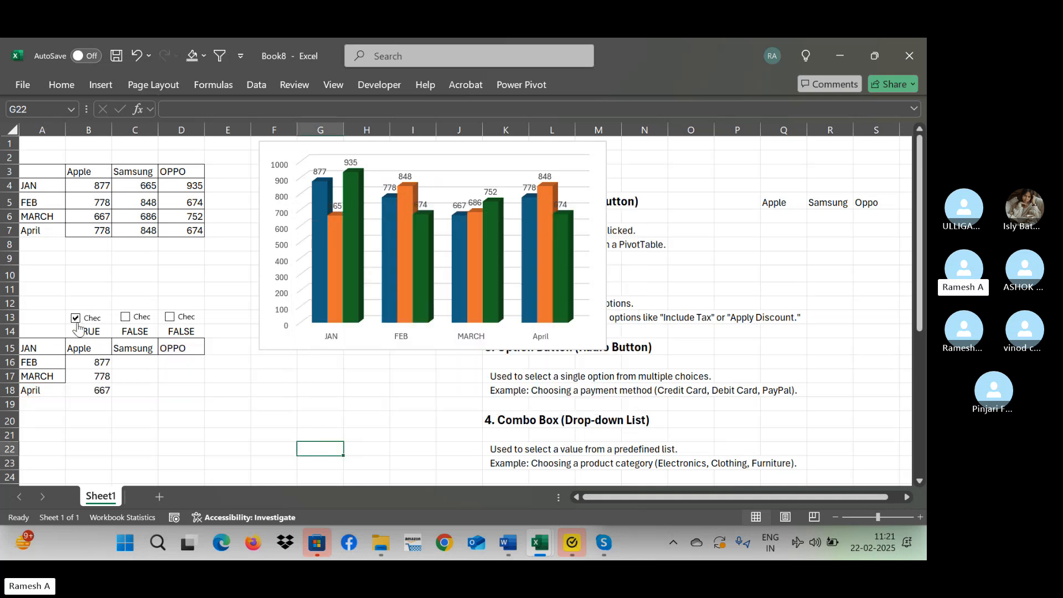
left_click(41, 361)
left_click_drag(33, 348, 184, 390)
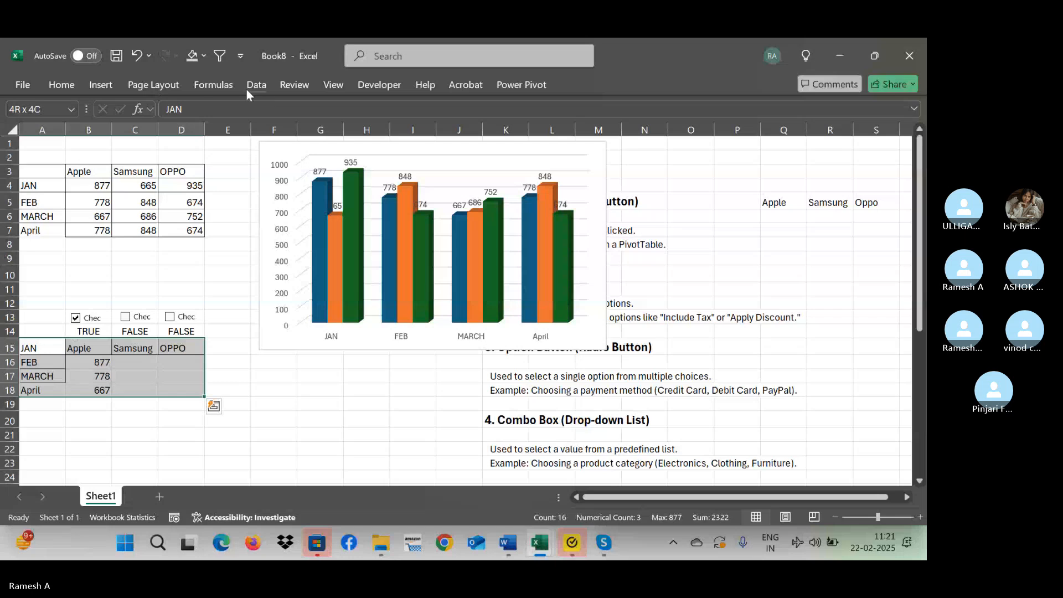
Try inserting a 3-D clustered column chart with only Apple ticked, and undo it.
left_click(101, 85)
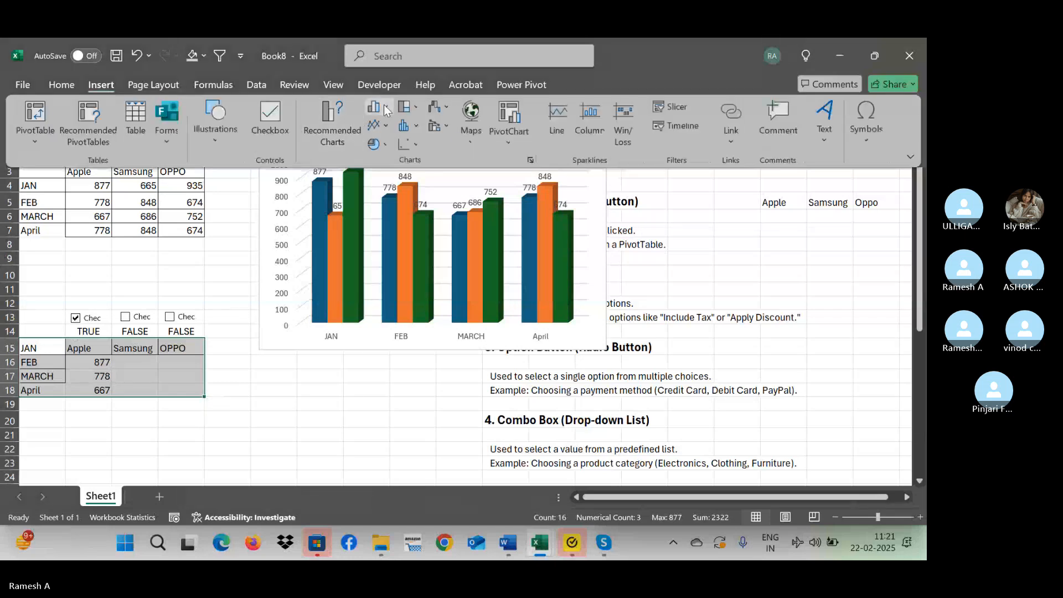
left_click(382, 107)
left_click(397, 234)
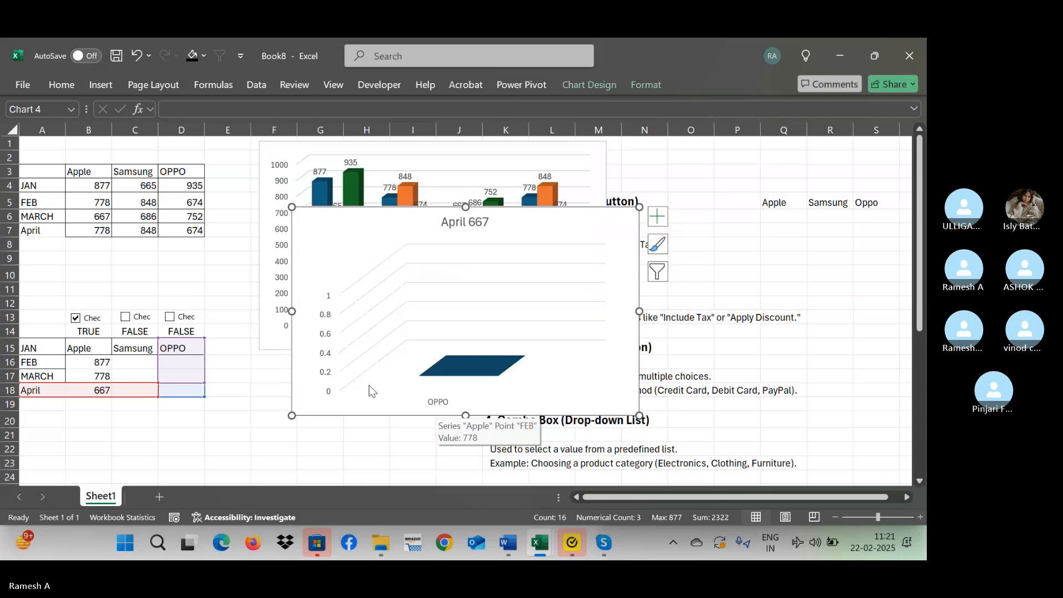
key("ctrl+z")
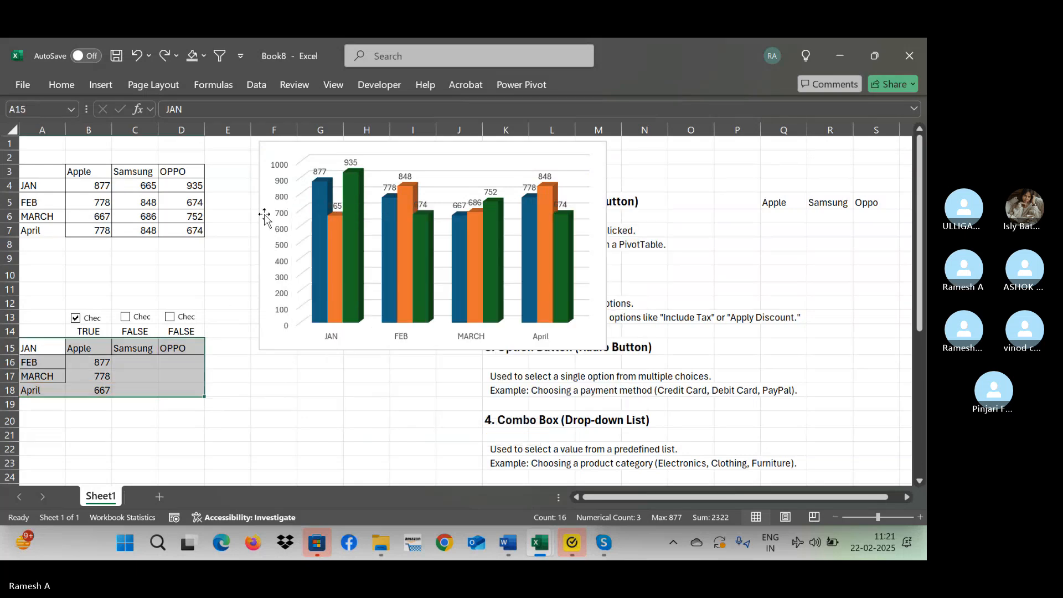
key("shift+Left")
key("shift+Left")
key("shift+Right")
key("shift+Right")
key("shift+Right")
key("shift+Left")
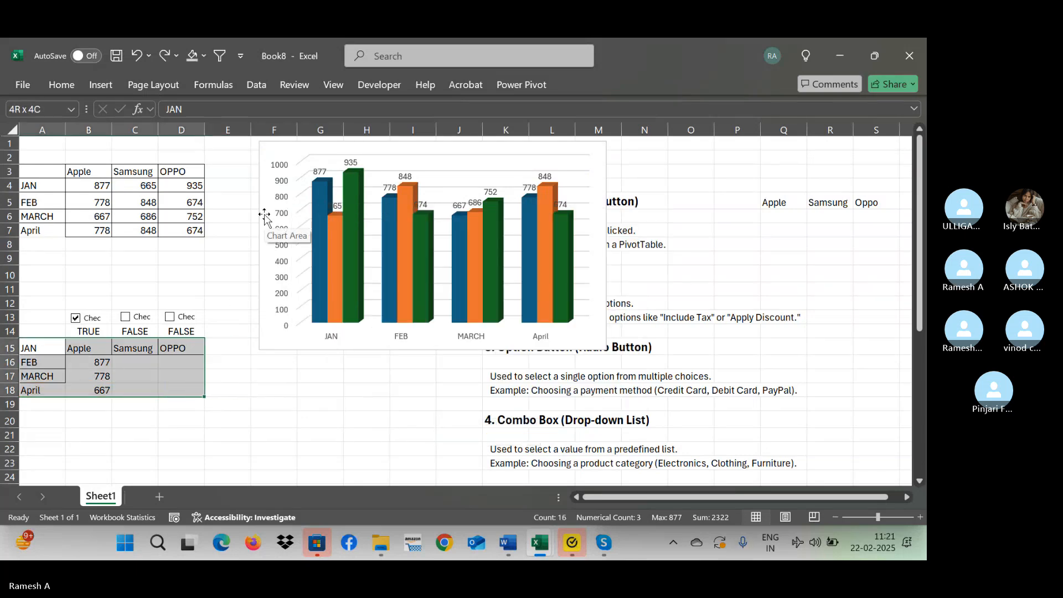
key("shift+Left")
key("shift+Right")
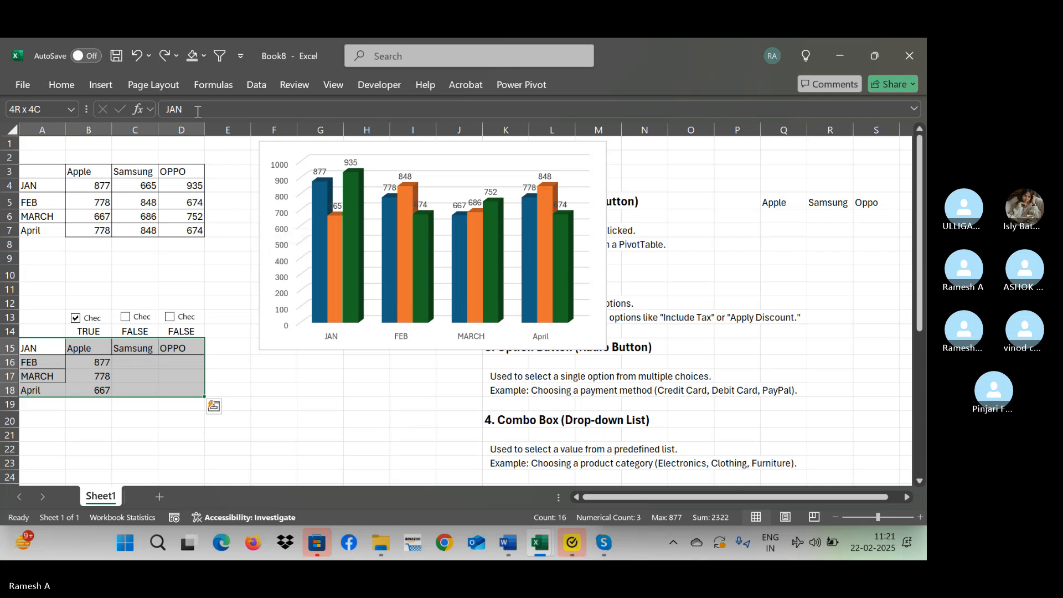
Tick the Samsung and OPPO check boxes and insert a 3-D clustered column chart from A15:D18.
left_click(125, 316)
left_click(169, 317)
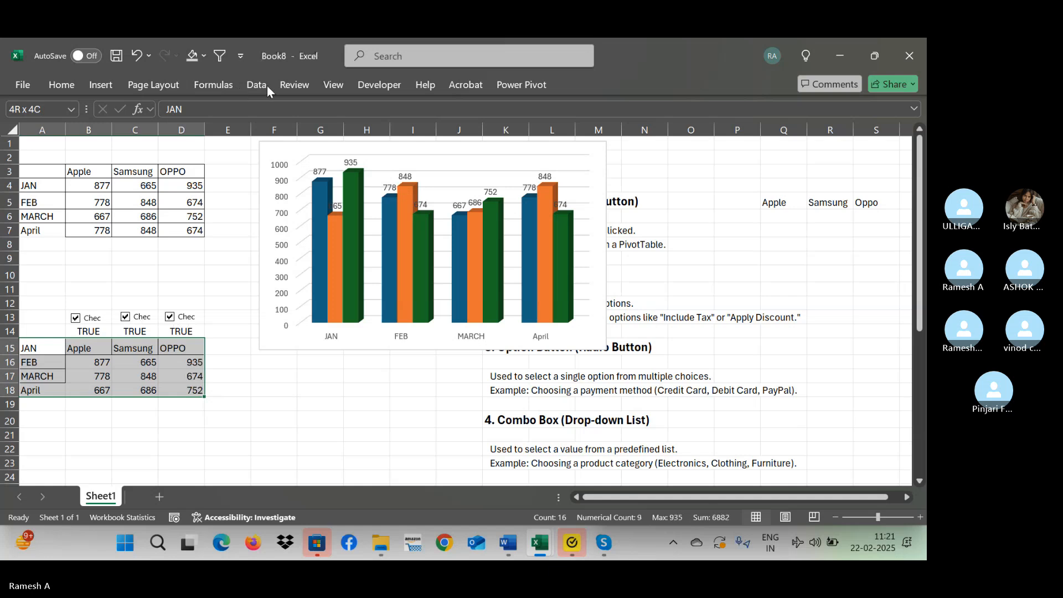
left_click(102, 85)
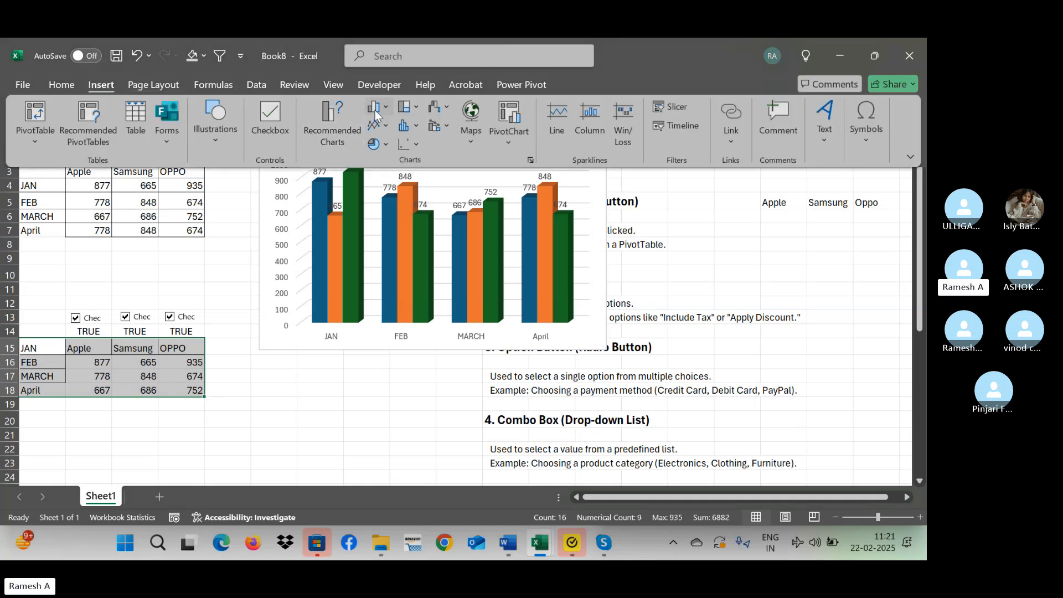
left_click(374, 111)
left_click(398, 233)
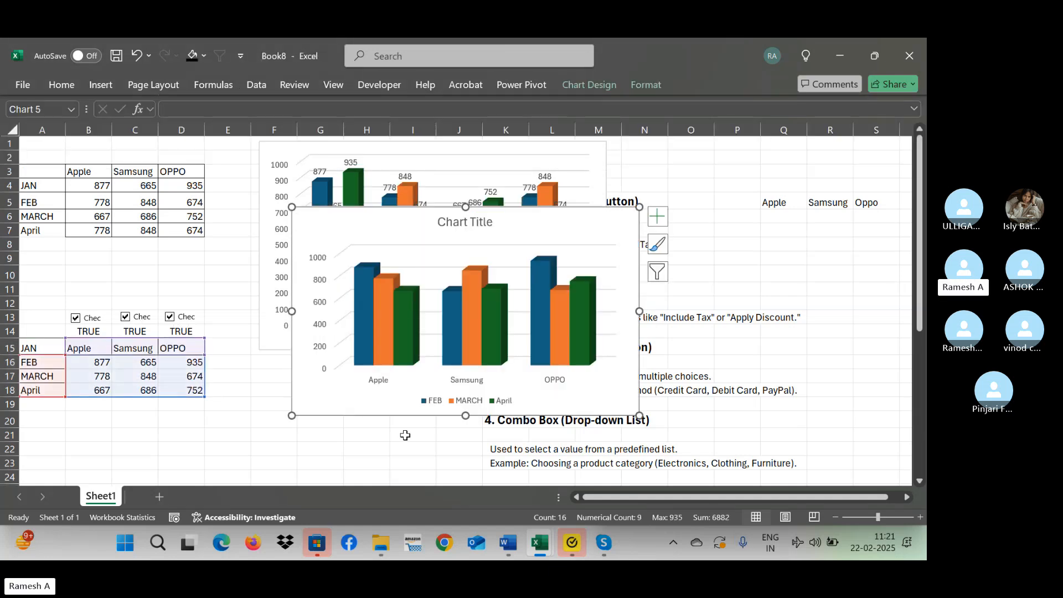
Add data labels to the new helper-table chart and deselect it.
left_click(662, 222)
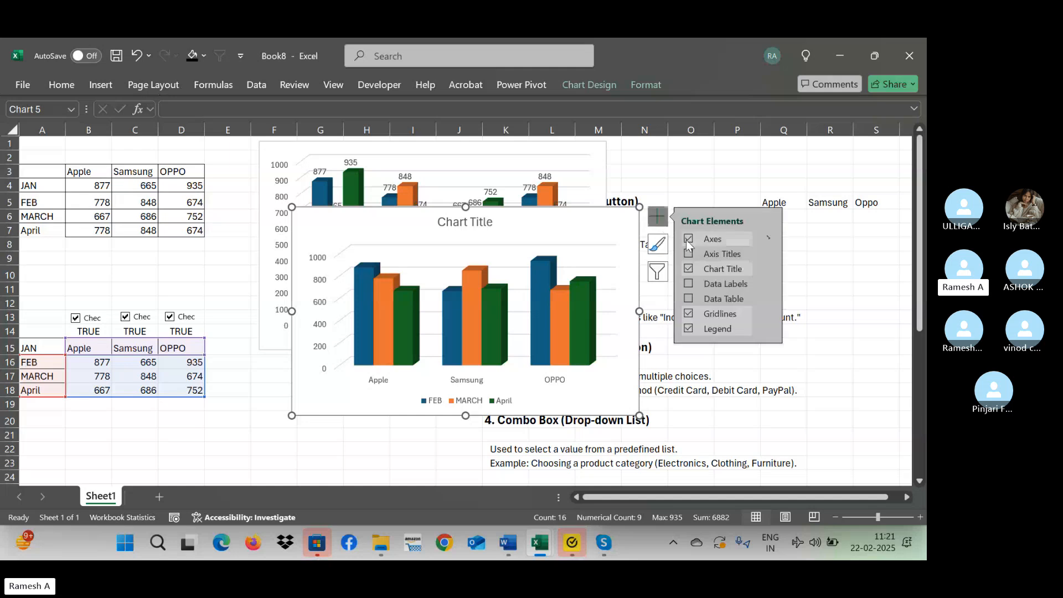
left_click(689, 284)
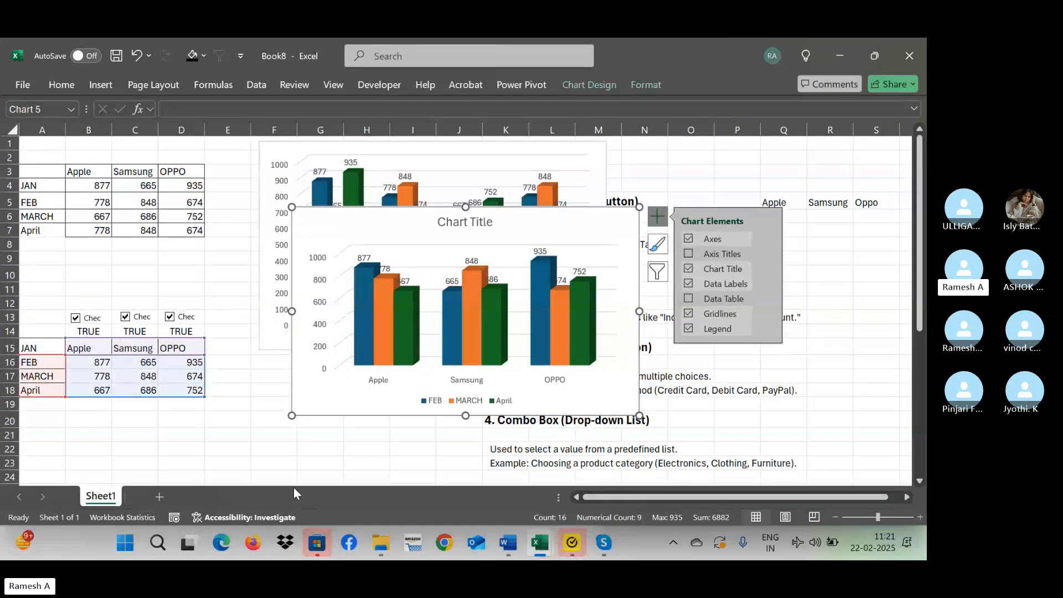
left_click(215, 476)
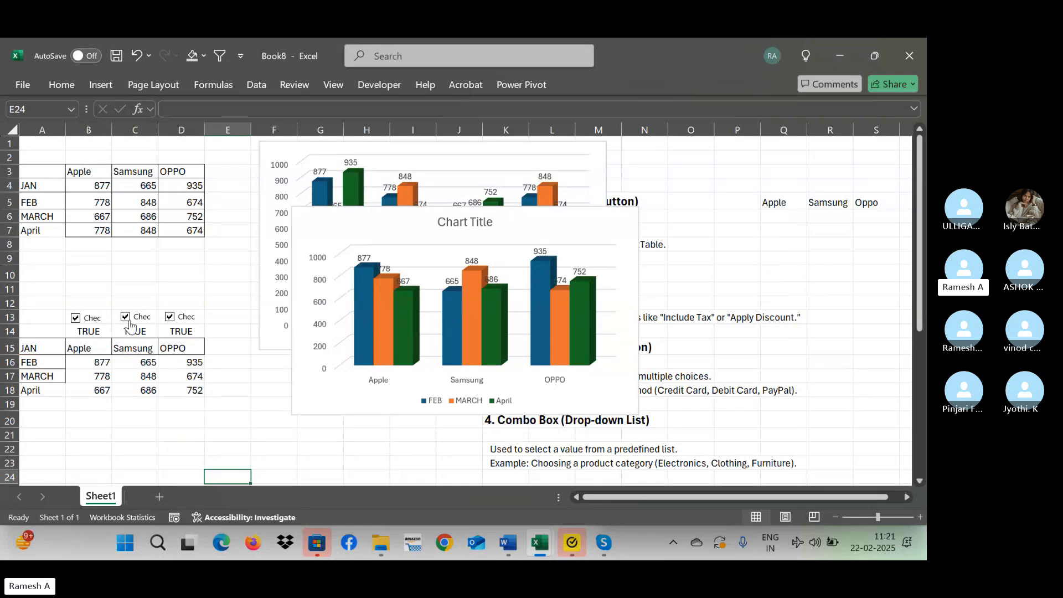
Switch the brand check boxes off and on to test the new chart, leaving Apple, Samsung and OPPO all ticked.
left_click(125, 317)
left_click(167, 318)
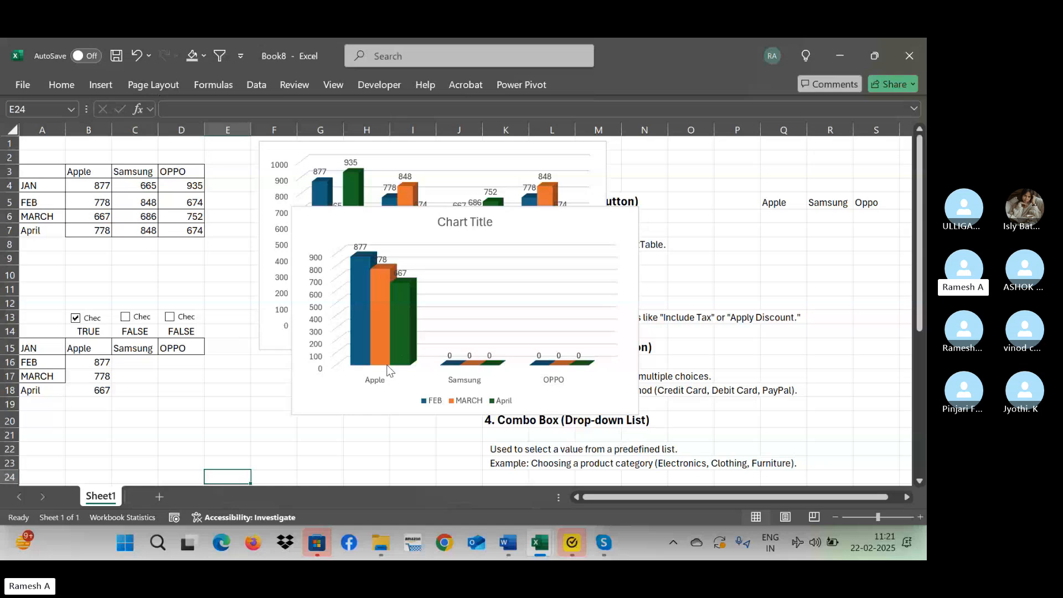
left_click(125, 317)
left_click(180, 320)
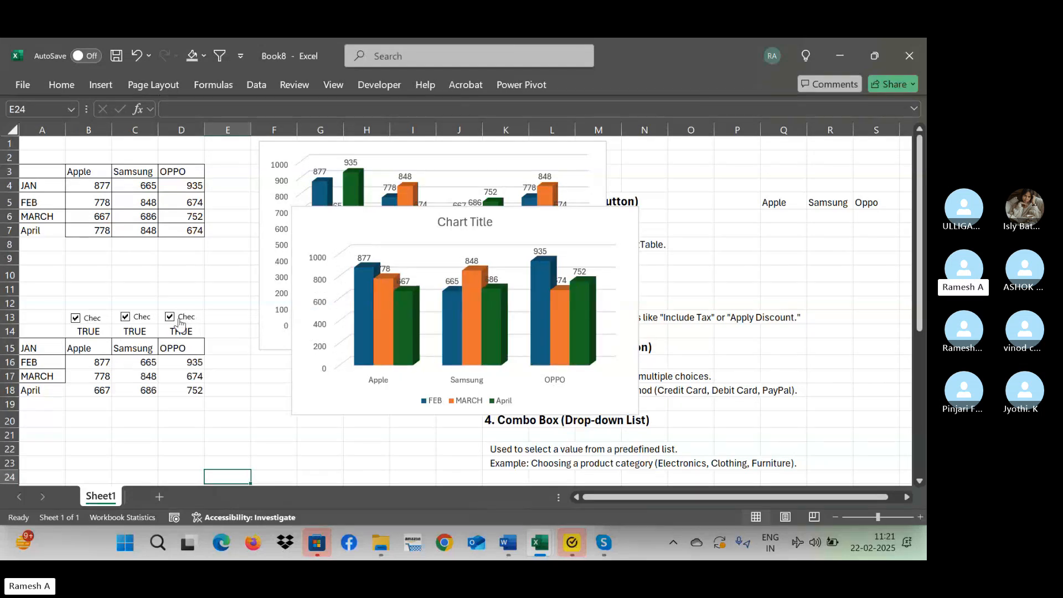
left_click(83, 324)
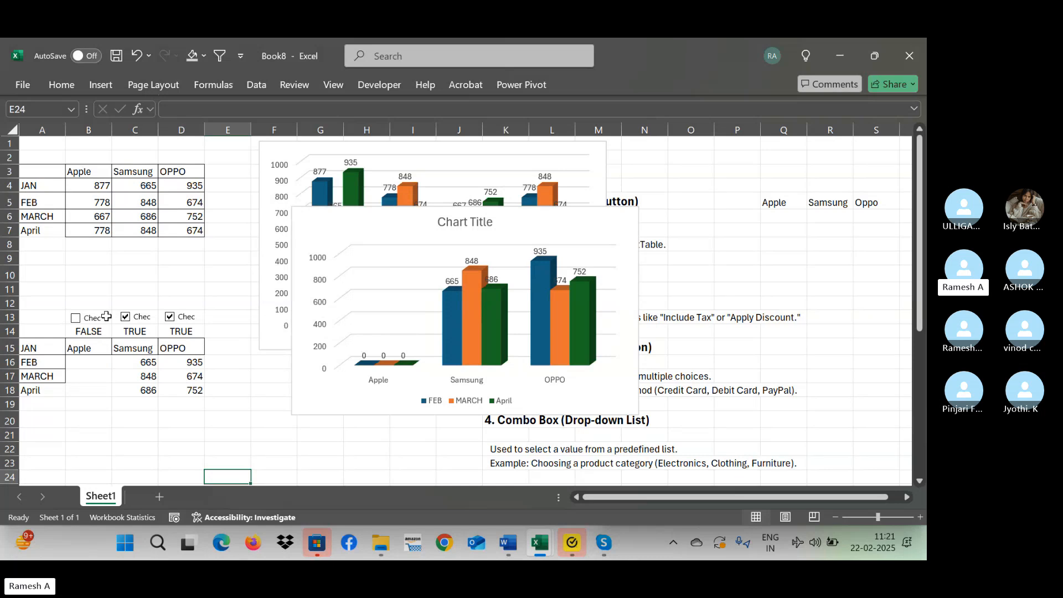
left_click(125, 317)
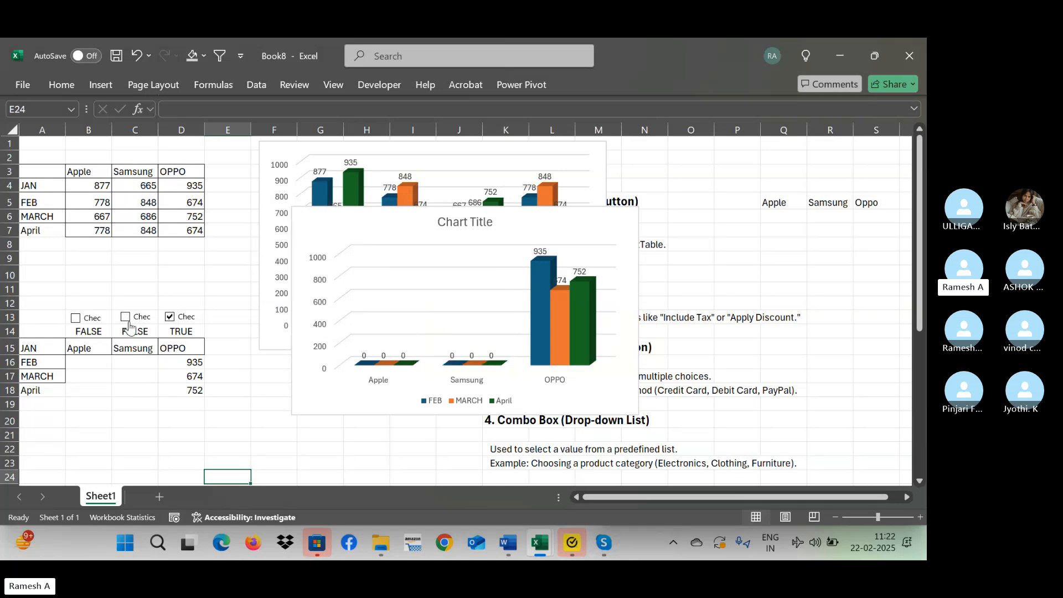
left_click(126, 318)
left_click(83, 322)
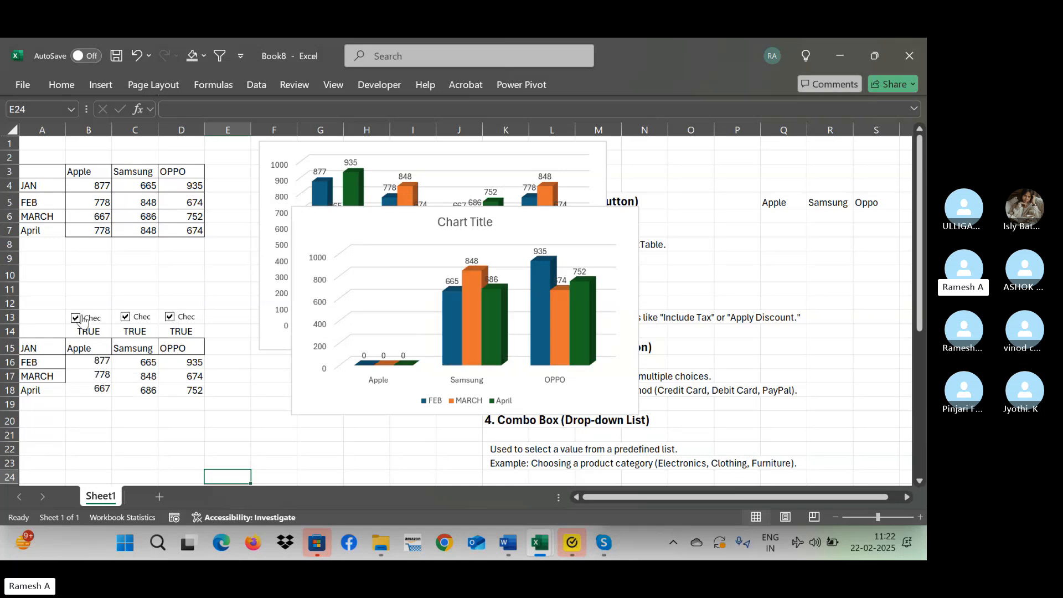
Hide the linked-cell values in A14:E14 by setting no fill and a white font colour.
left_click_drag(60, 332, 233, 331)
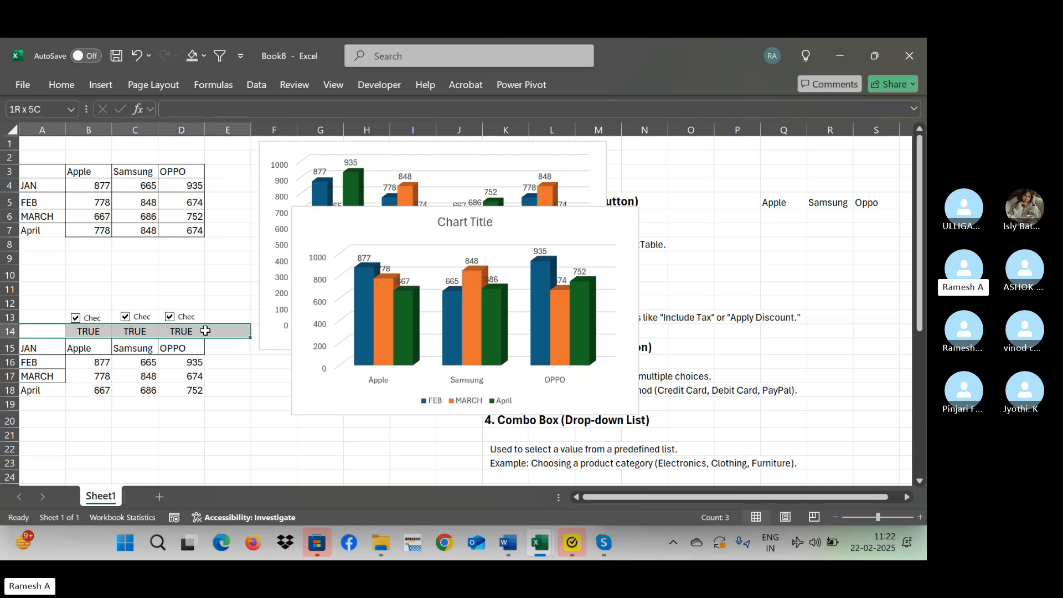
left_click(55, 88)
left_click(214, 136)
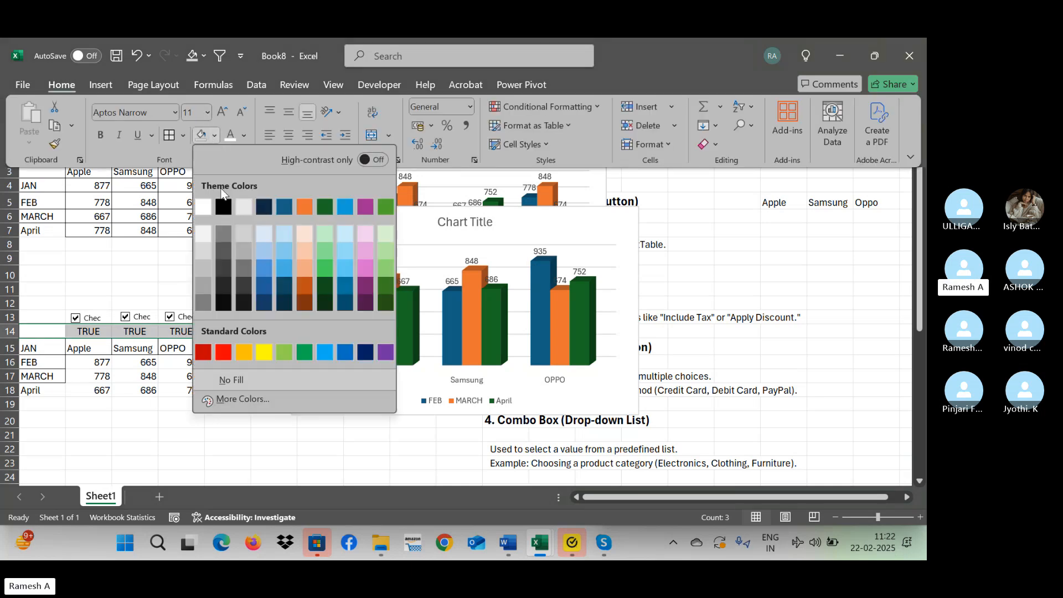
left_click(258, 379)
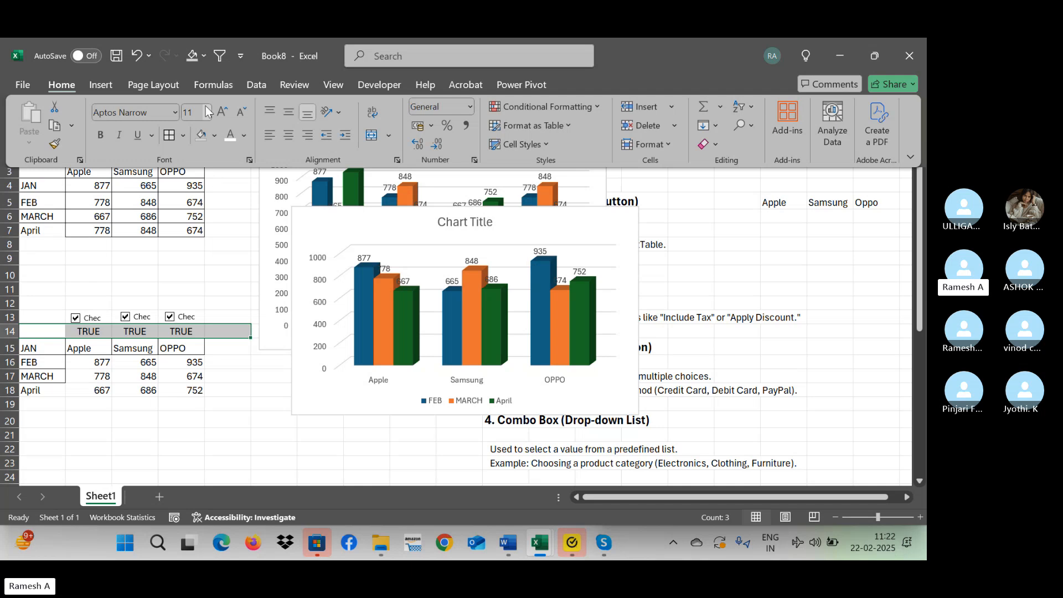
left_click(243, 135)
left_click(232, 229)
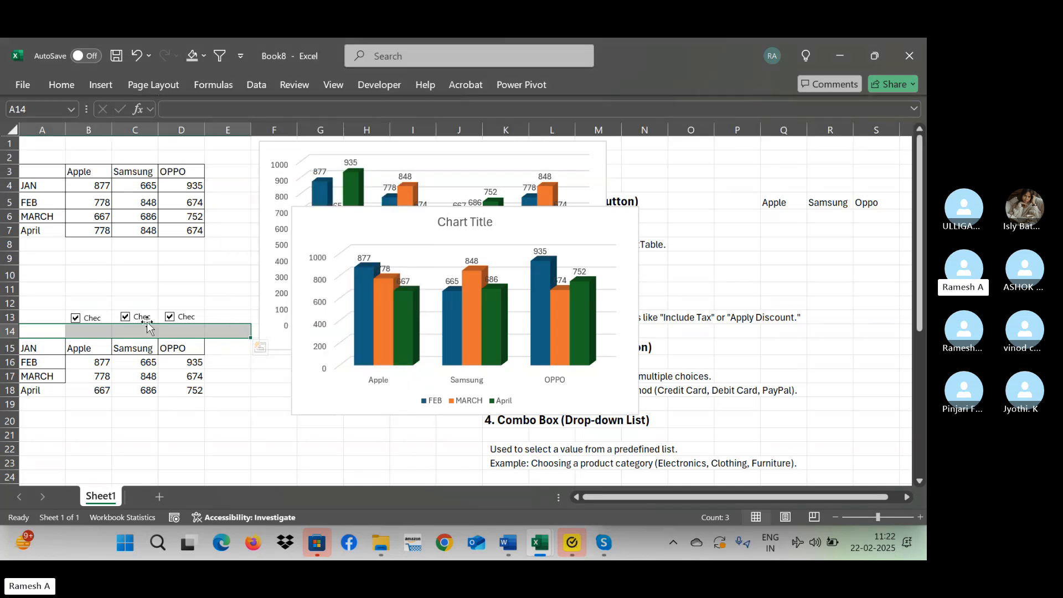
Change the first check box's label to Apple and enlarge the control slightly to fit the text.
right_click(93, 315)
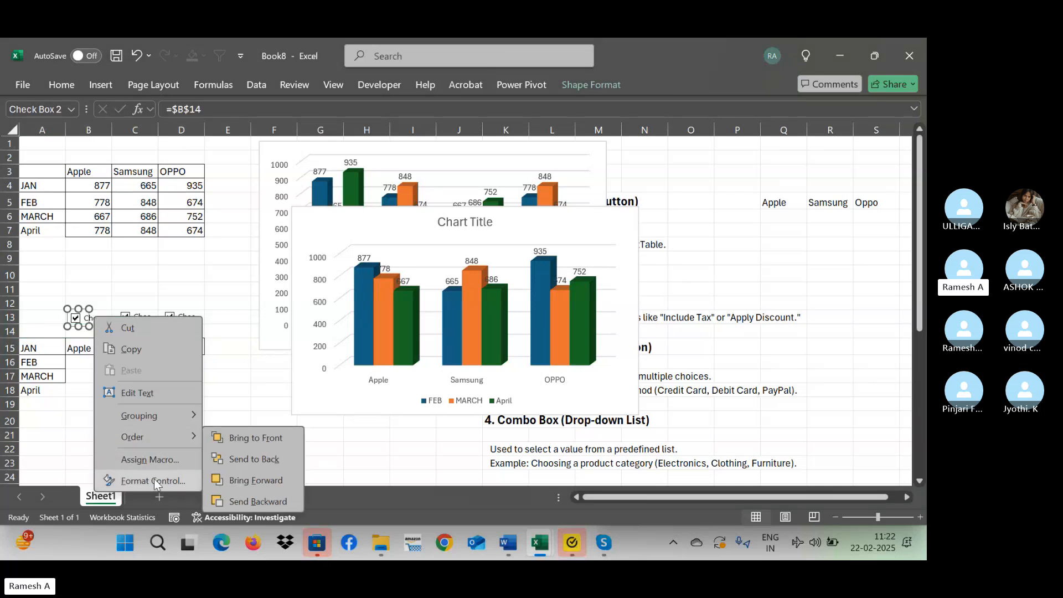
left_click(138, 392)
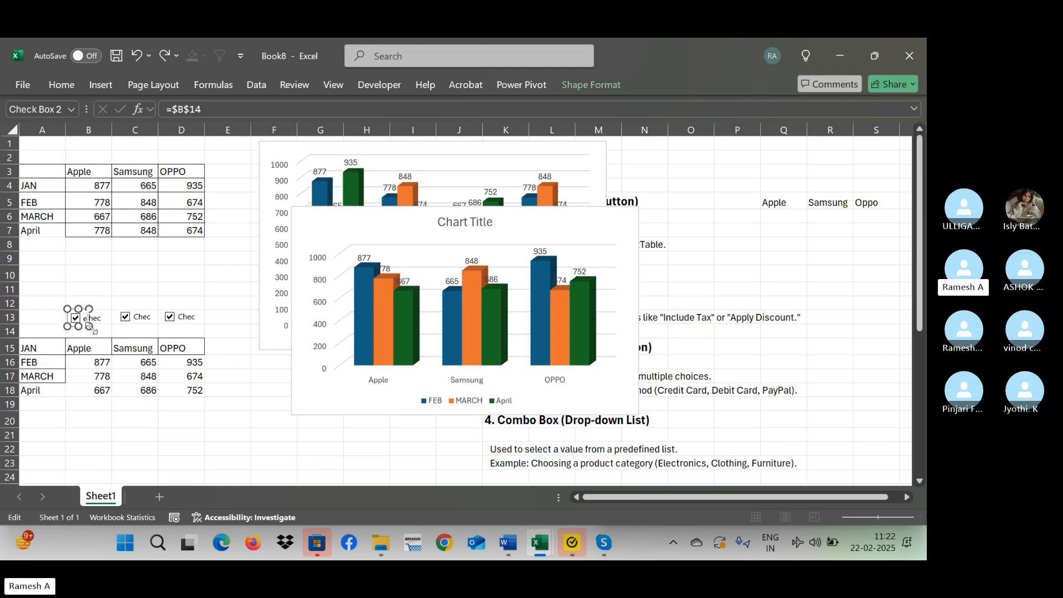
left_click_drag(91, 327, 105, 329)
left_click(120, 330)
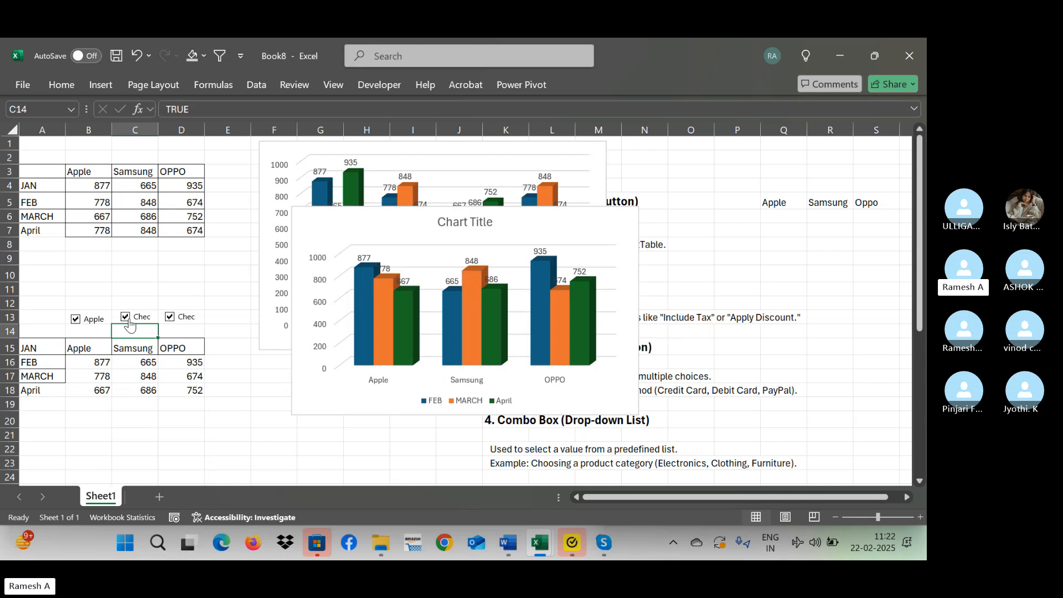
Untick the Samsung, OPPO and Apple check boxes one after another to test the chart with the hidden linked cells.
left_click(131, 320)
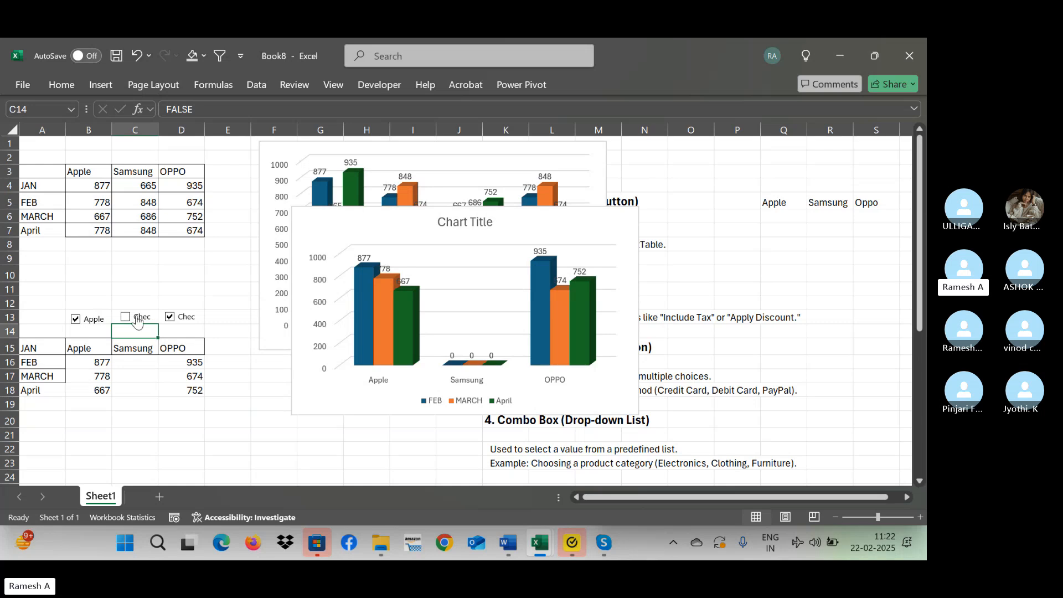
left_click(169, 318)
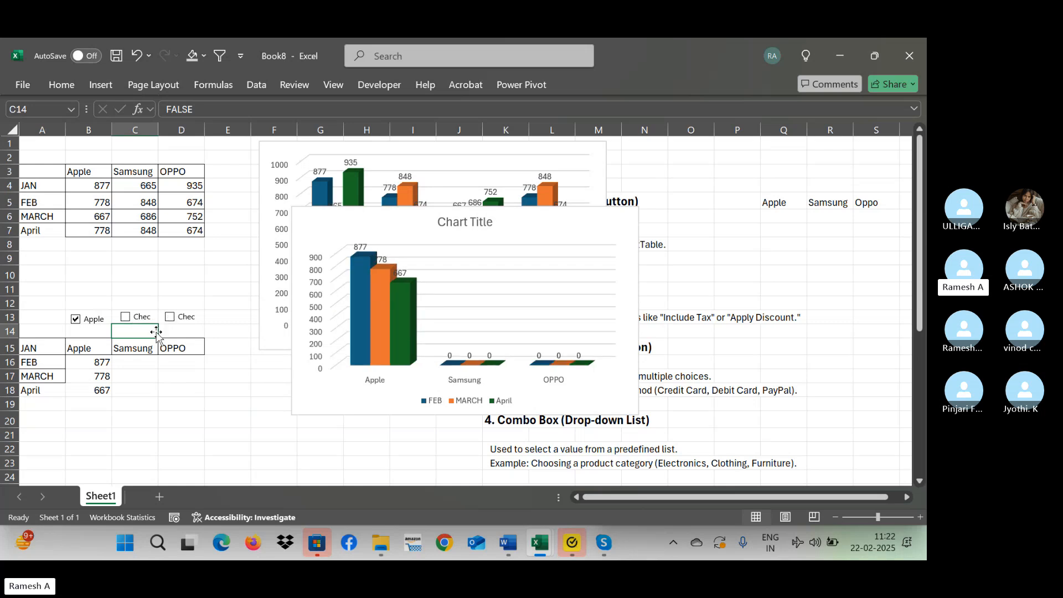
left_click(88, 321)
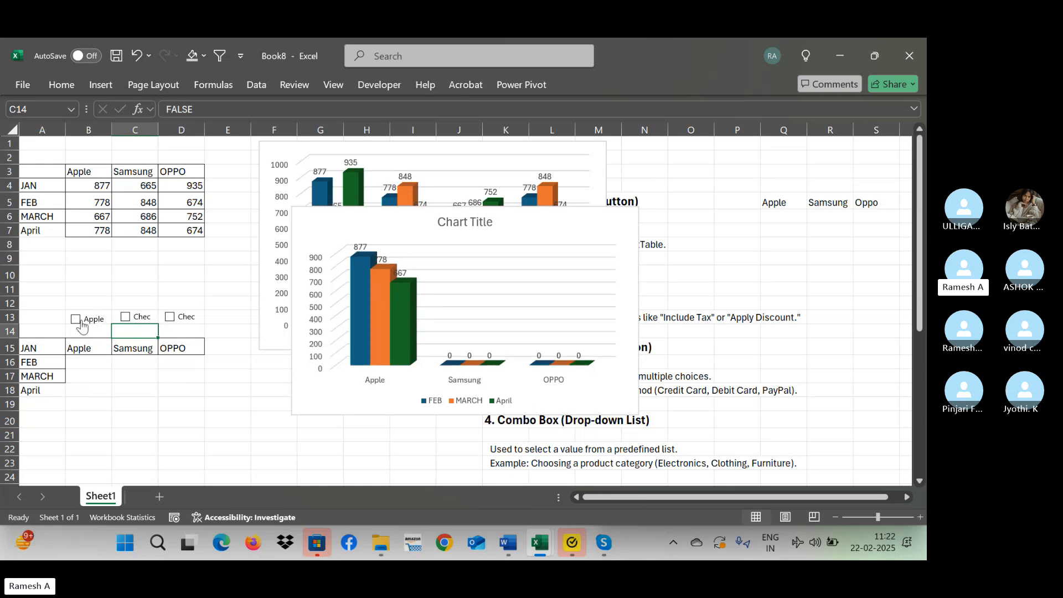
Tick the Samsung and OPPO check boxes and untick Samsung again to test the dynamic chart.
left_click(123, 321)
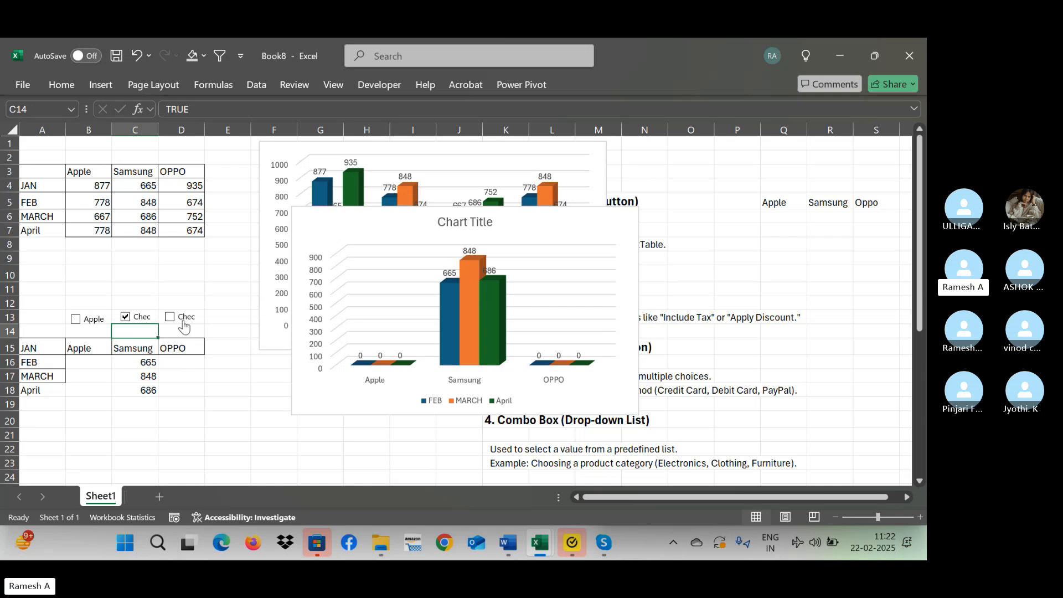
left_click(184, 326)
left_click(134, 322)
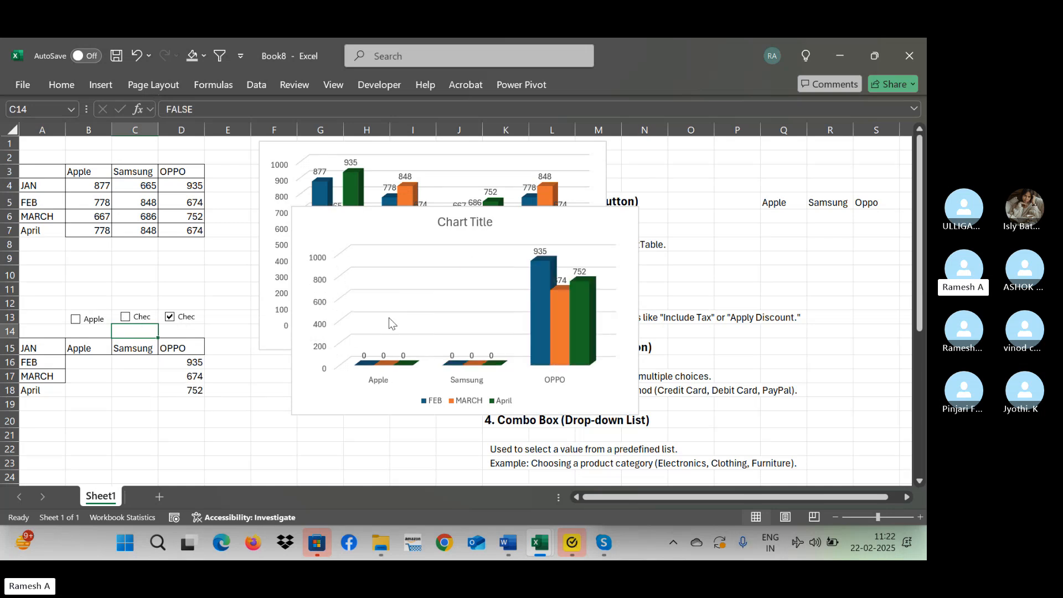
Move the dynamic chart below the original chart, and retest it by ticking Apple and Samsung and unticking OPPO.
left_click(415, 225)
left_click_drag(415, 225, 243, 415)
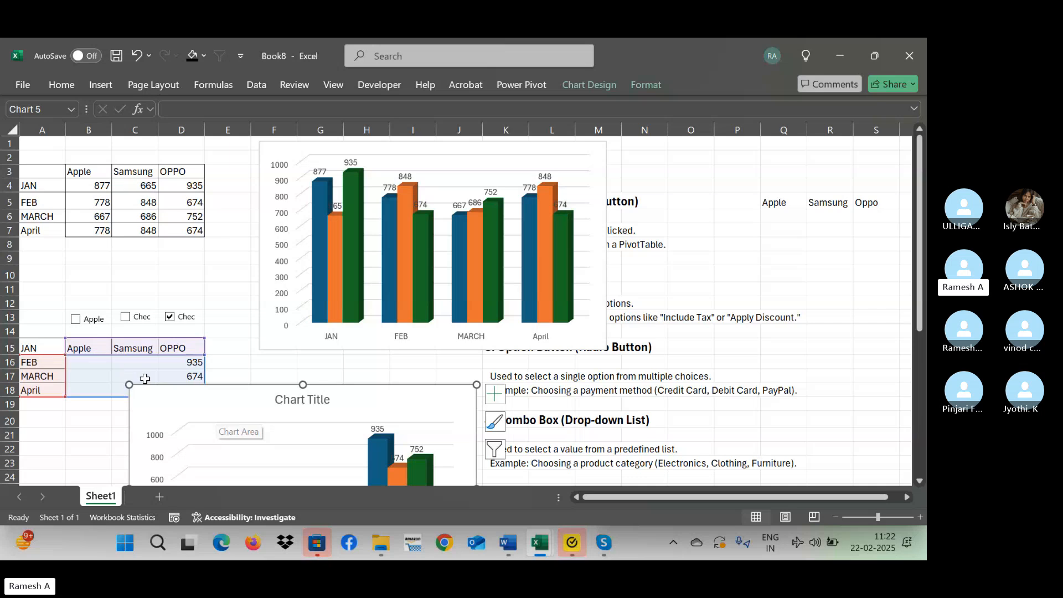
left_click(75, 319)
left_click(126, 316)
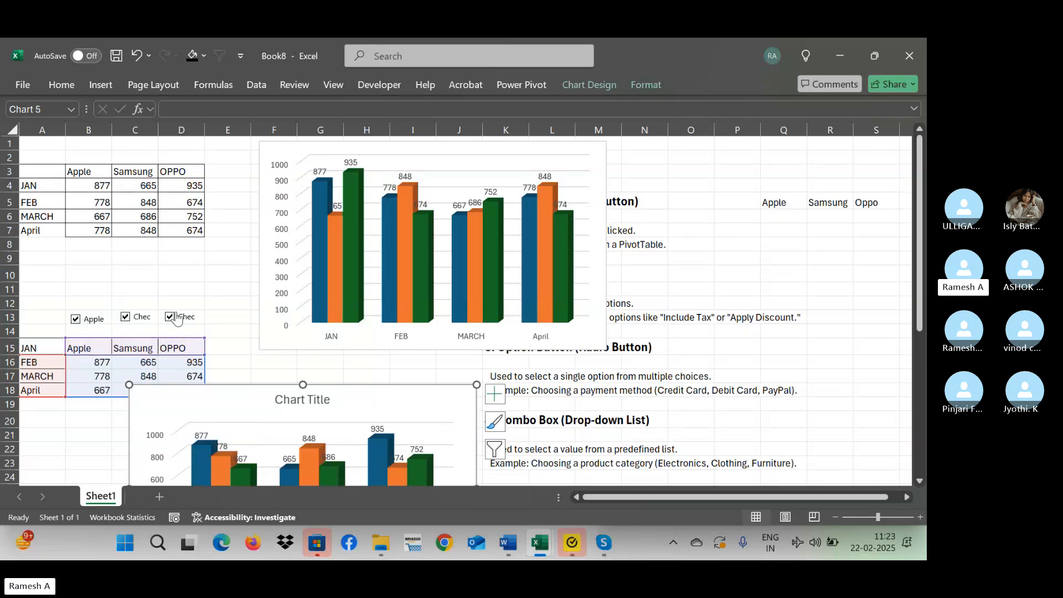
left_click(176, 318)
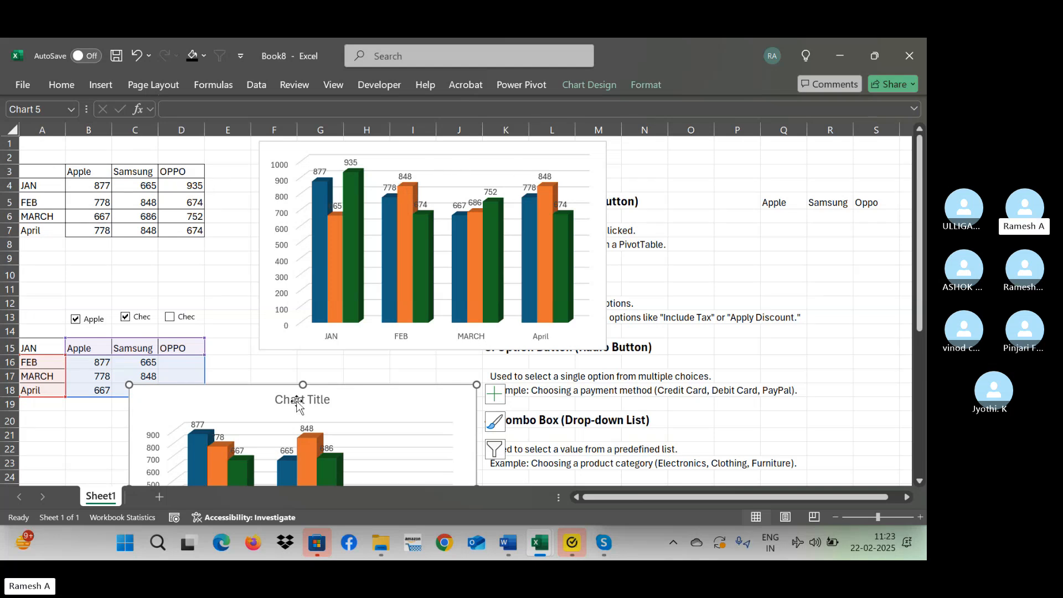
Move the dynamic chart up over the original chart and check the Skype call window before returning to the sheet.
left_click_drag(244, 395, 444, 194)
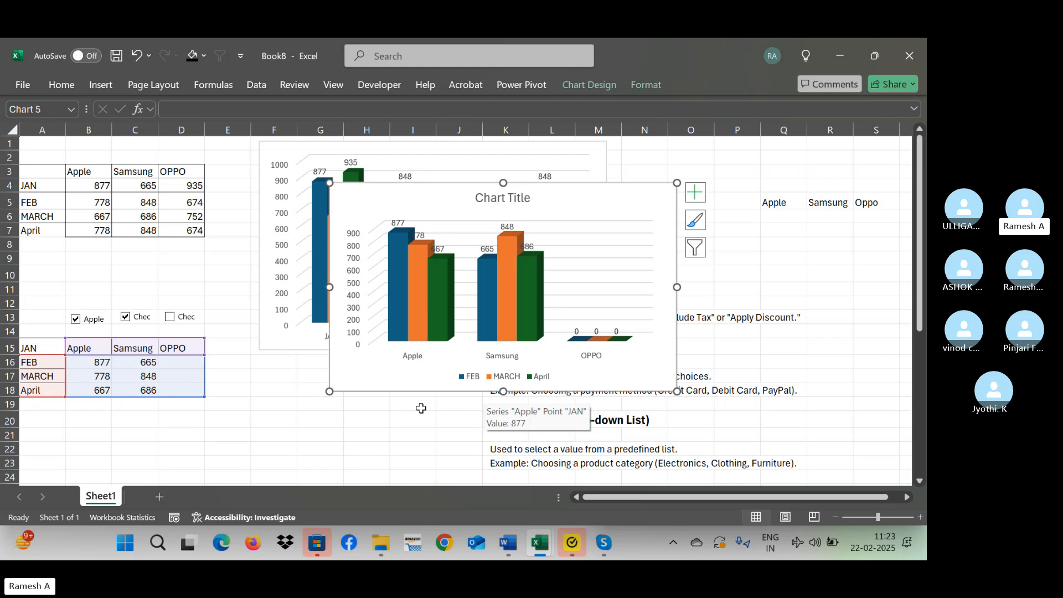
left_click(601, 548)
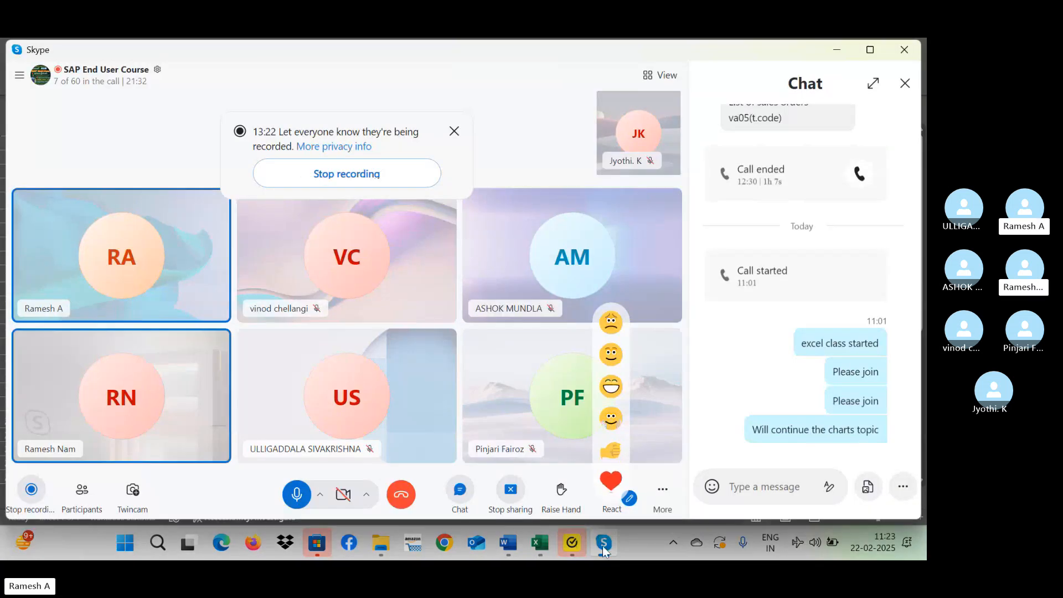
left_click(602, 545)
left_click(160, 270)
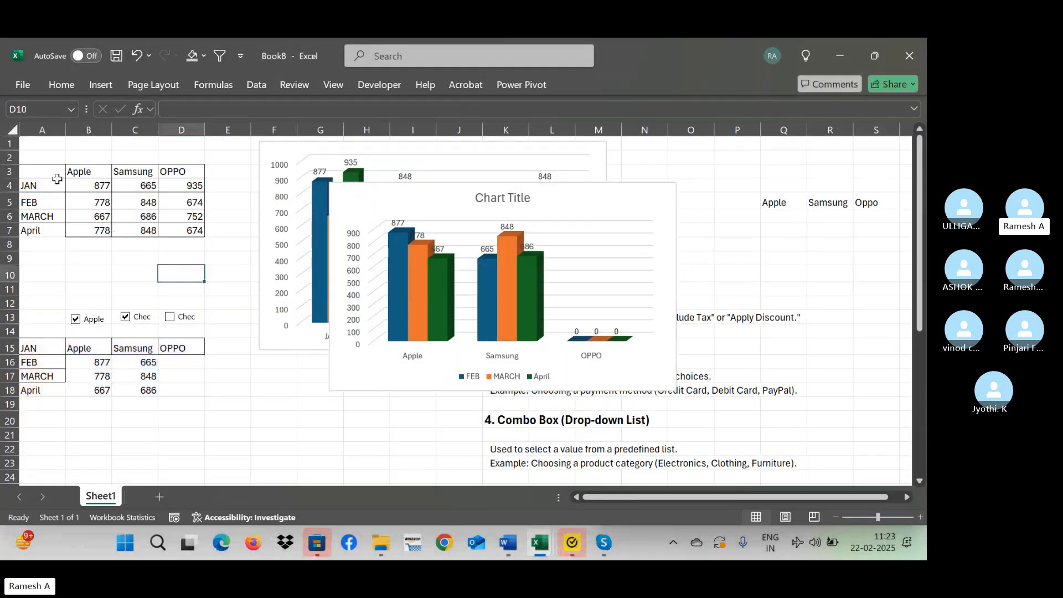
Convert the source data in A3:D7 into an Excel table with headers.
left_click_drag(47, 174, 188, 230)
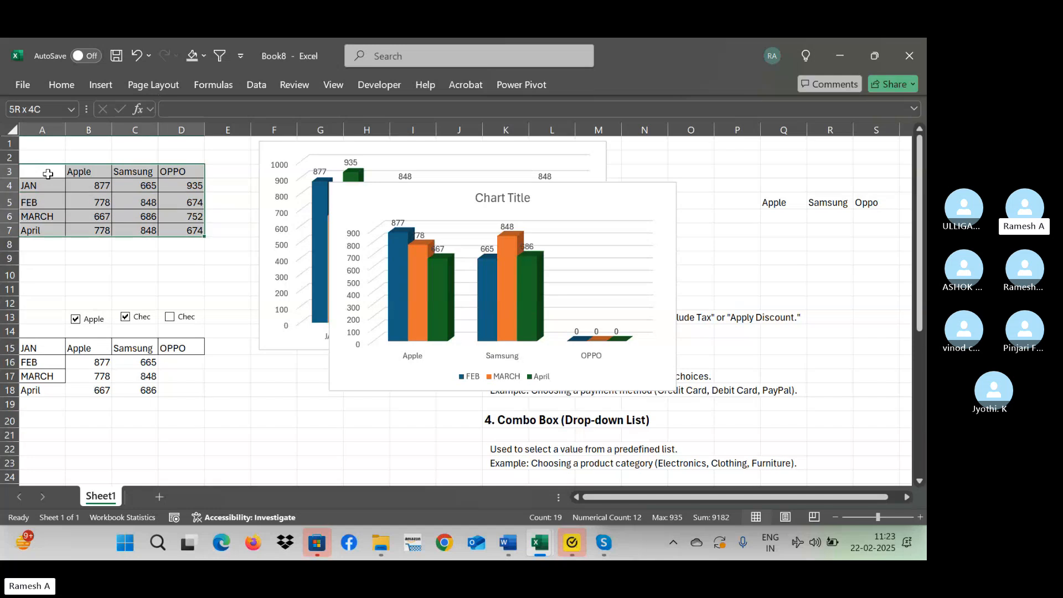
key("ctrl+t")
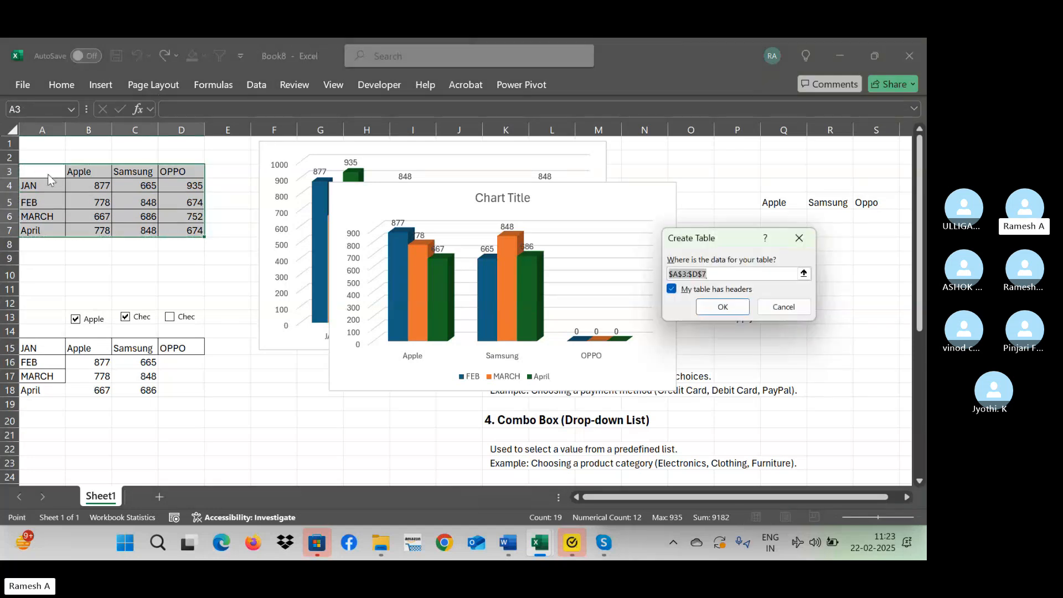
key("Return")
left_click(186, 265)
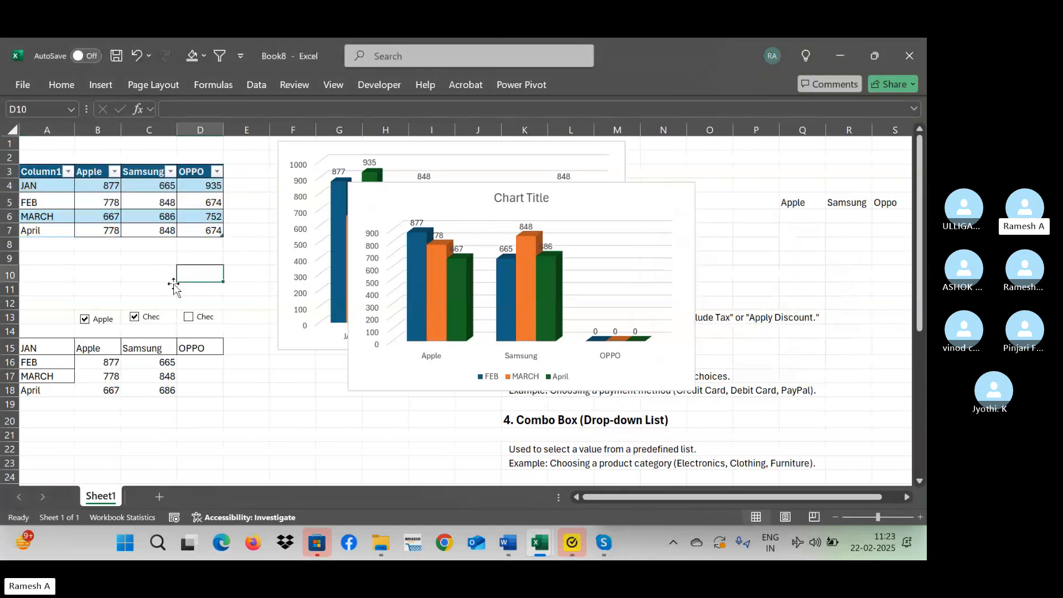
Convert the helper range A15:D18 into an Excel table with headers.
left_click(32, 354)
key("shift+Right")
key("shift+Right")
key("shift+Right")
key("shift+Down")
key("shift+Down")
key("shift+Down")
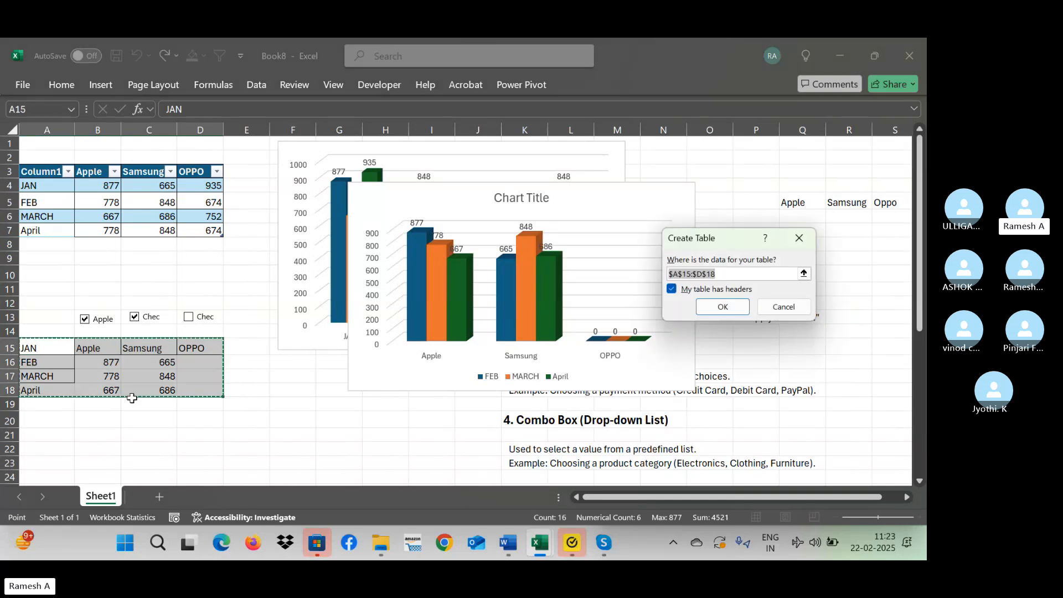
key("Return")
Untick Samsung and switch OPPO on and off to test the chart with the converted helper table.
left_click(135, 317)
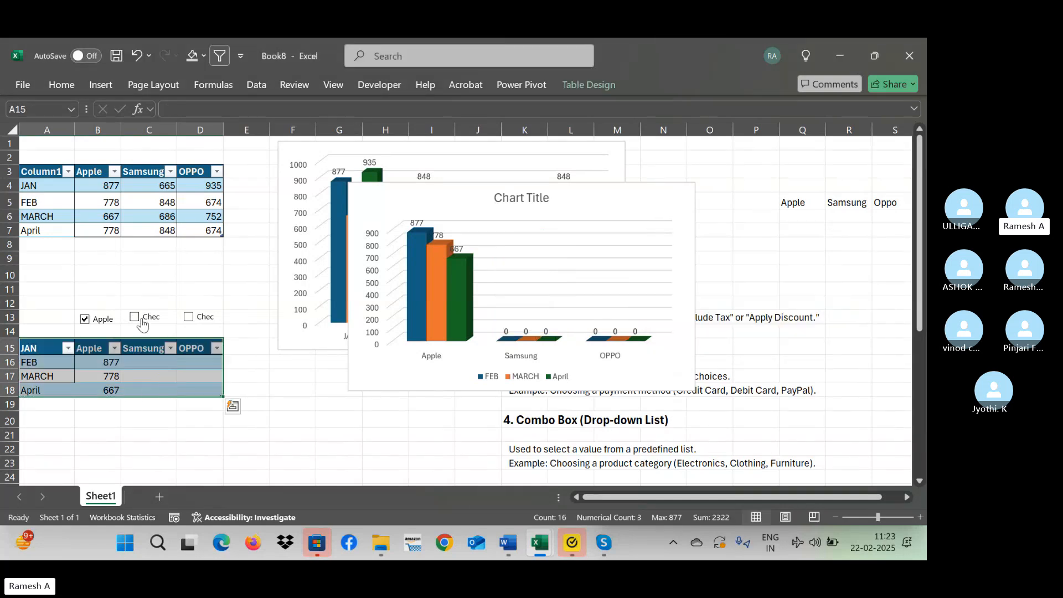
left_click(189, 316)
left_click(188, 316)
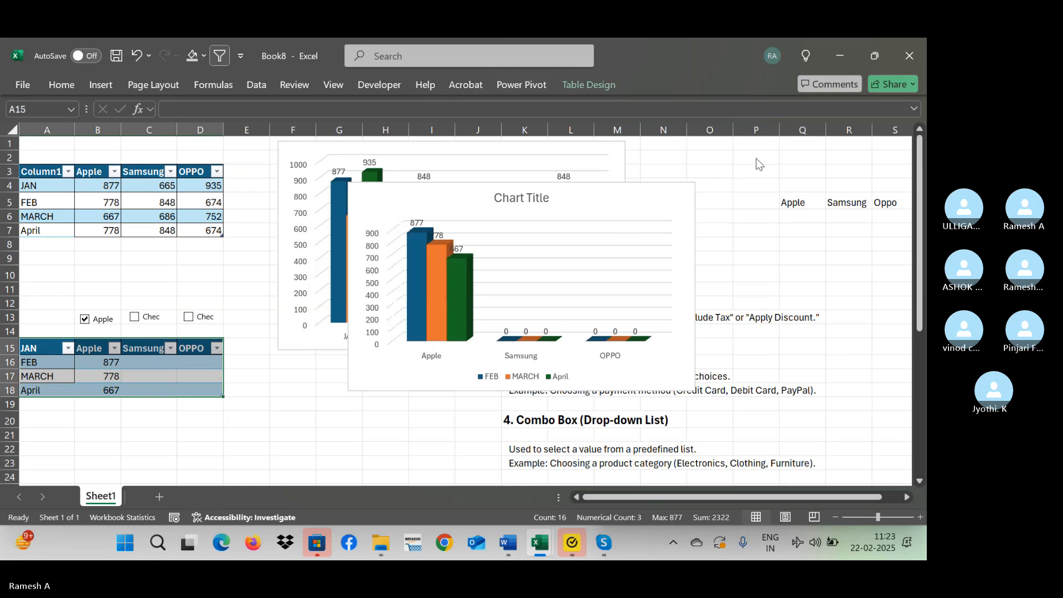
left_click(739, 152)
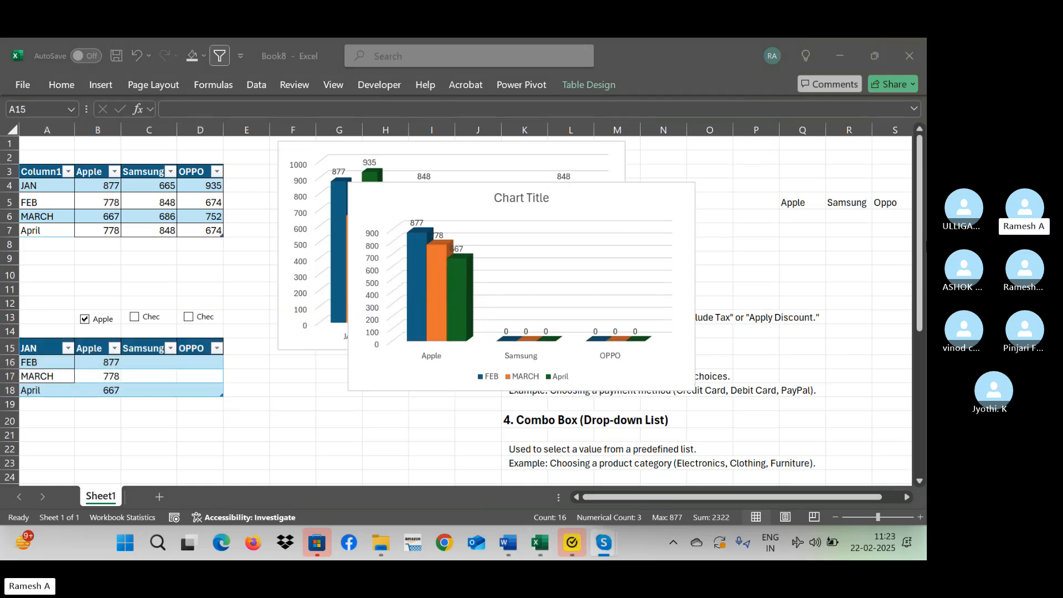
left_click(99, 423)
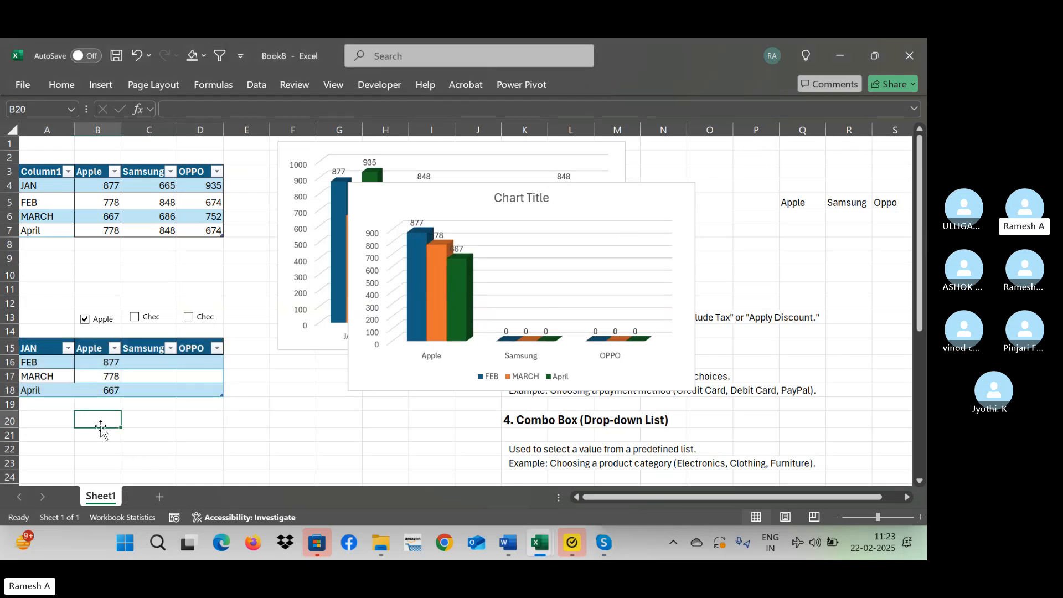
Add a May row to the source table in cell A8.
left_click(60, 401)
key("Up")
key("Up")
key("Up")
key("Up")
key("Up")
key("Up")
key("Up")
key("Up")
key("Up")
key("Up")
key("Up")
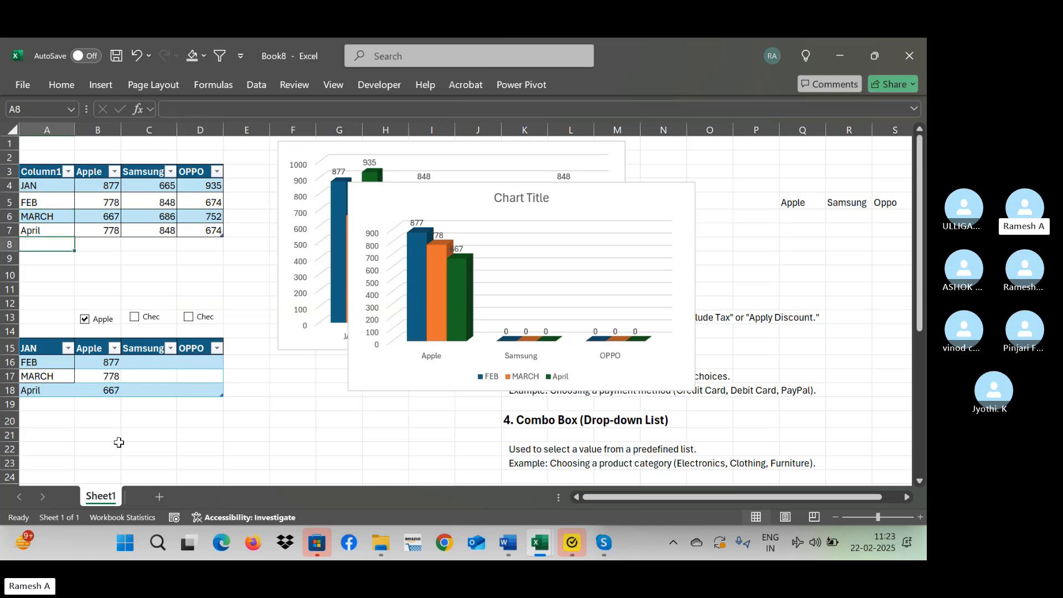
type("May")
key("Return")
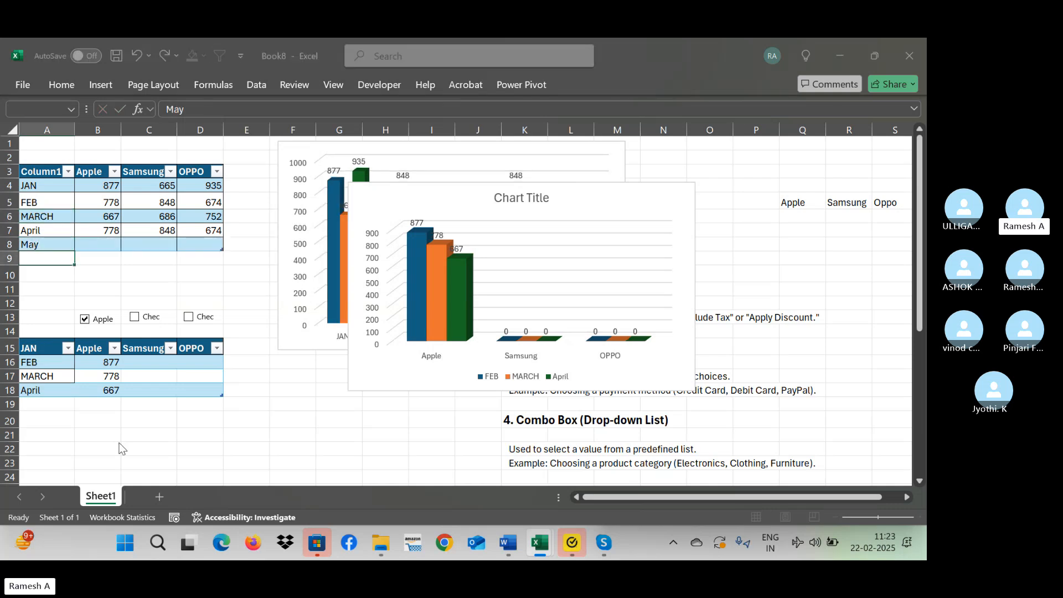
key("Return")
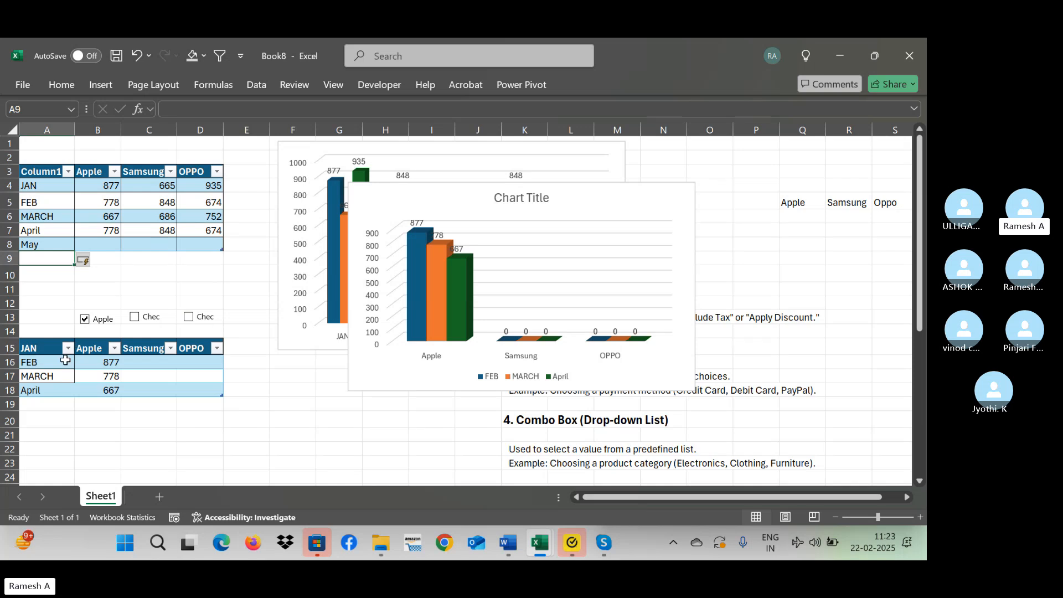
Replace the month in A16 of the helper table with a formula referencing JAN in the source table.
left_click(62, 361)
type("-=")
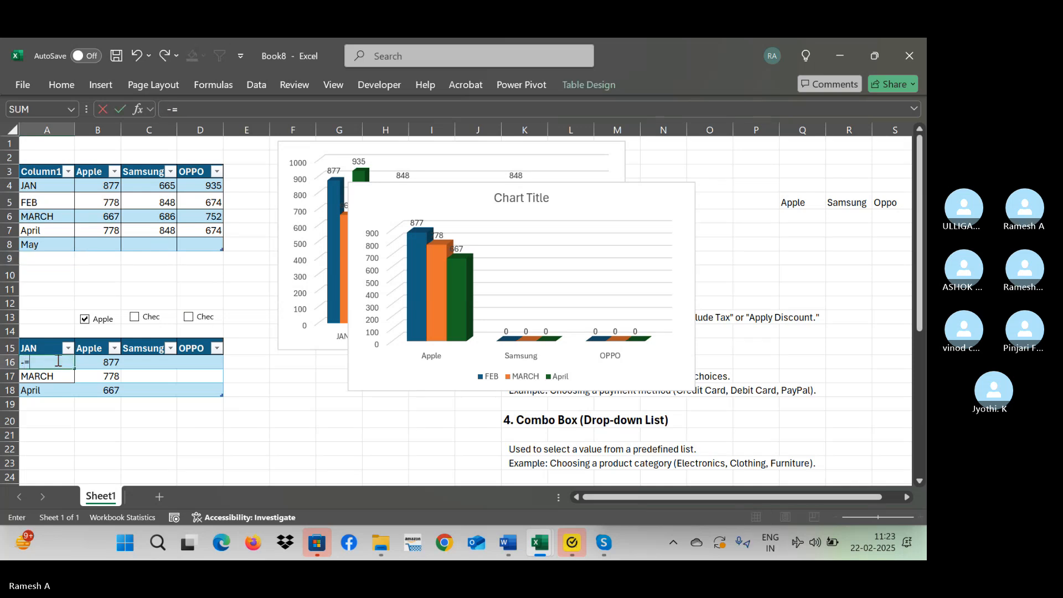
key("Escape")
type("=")
key("Up")
key("Up")
key("Up")
key("Up")
key("Up")
key("Up")
key("Up")
key("Up")
key("Up")
key("Up")
key("Up")
key("Up")
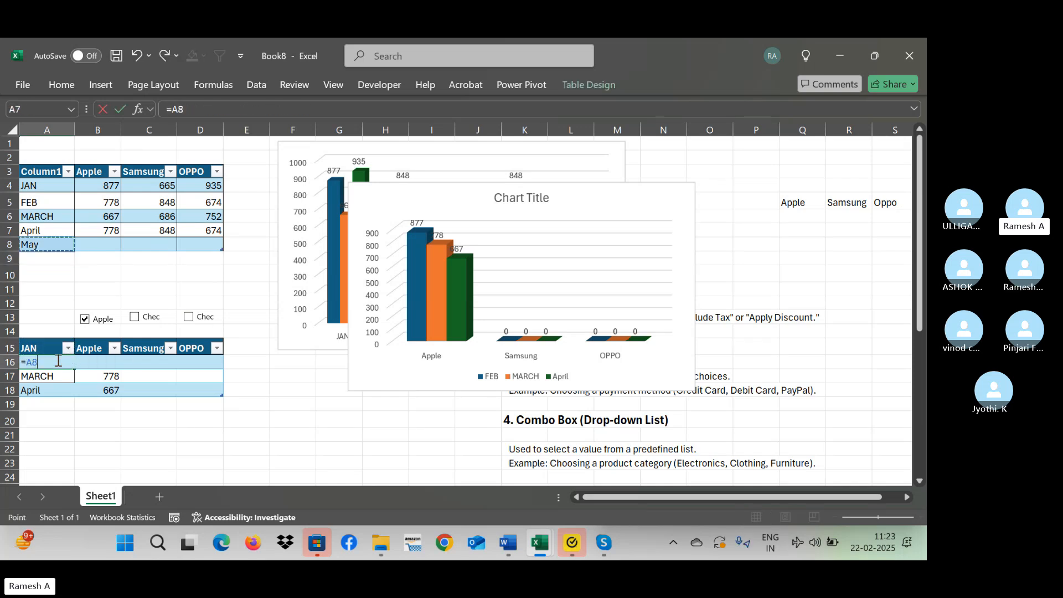
key("Return")
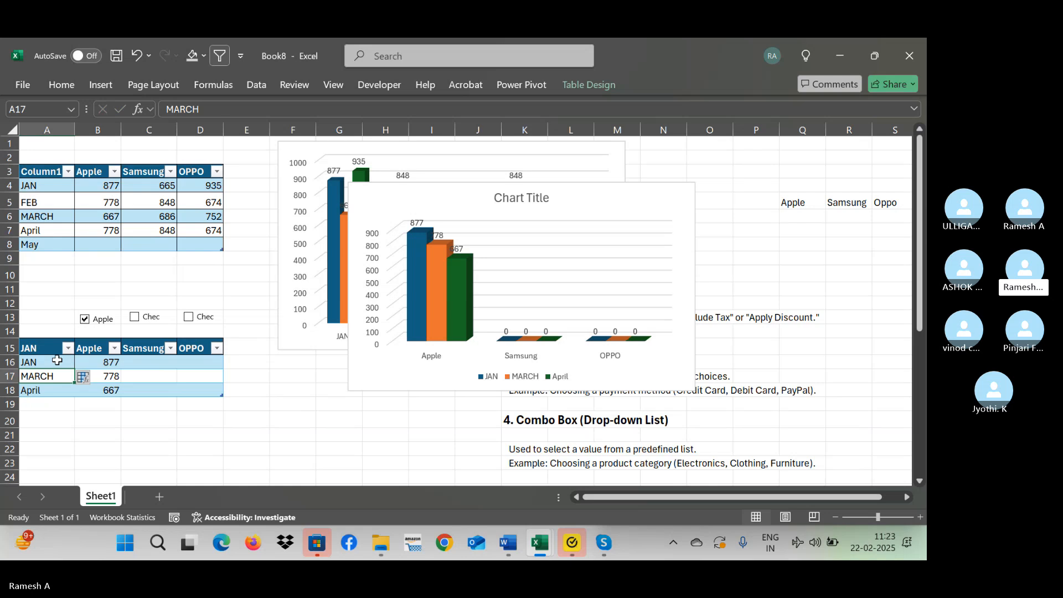
Fill the month formula in A16 down through A18.
key("Up")
key("shift+Down")
key("shift+Down")
key("ctrl+d")
key("Up")
key("Up")
key("Up")
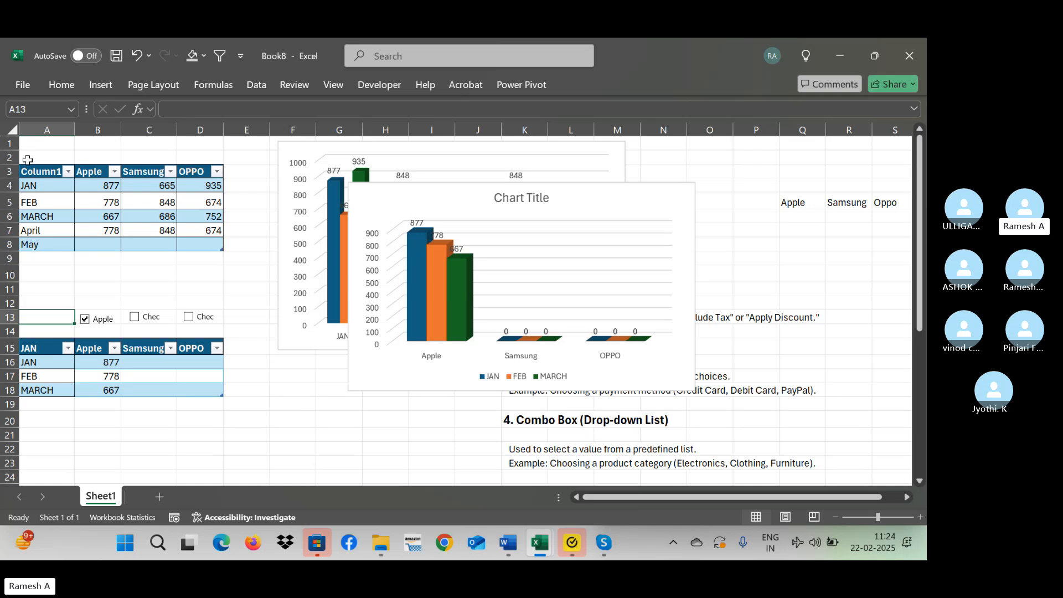
Delete the dynamic chart that overlaps the original chart.
left_click(212, 277)
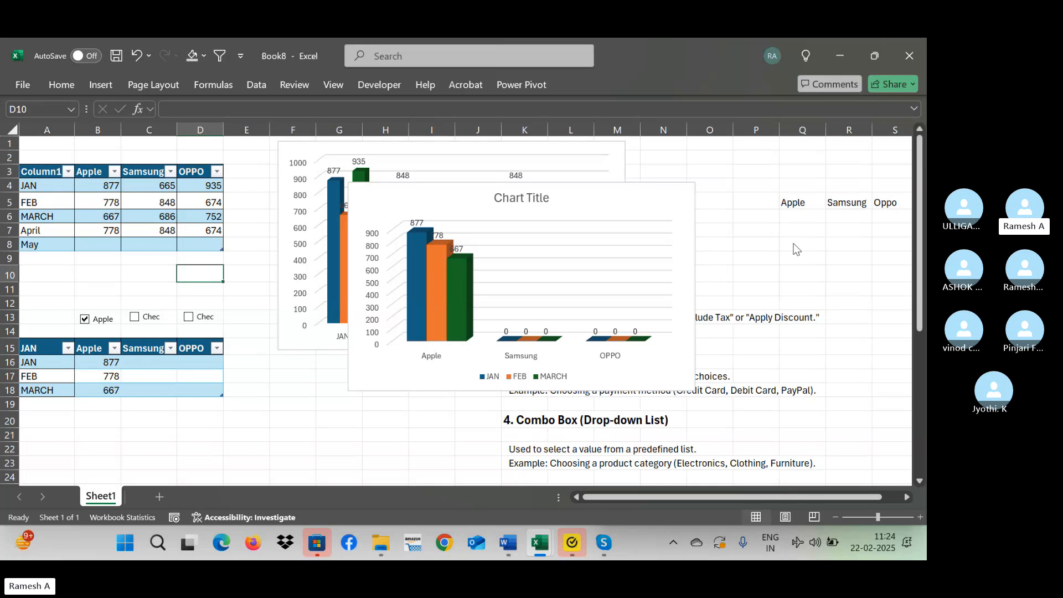
left_click(850, 256)
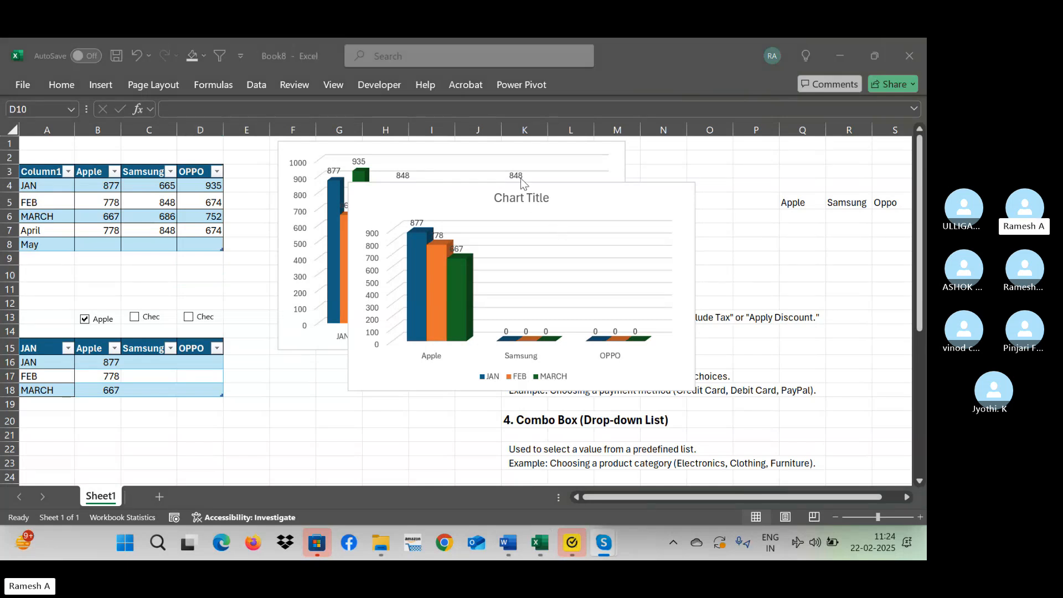
left_click(495, 211)
key("Delete")
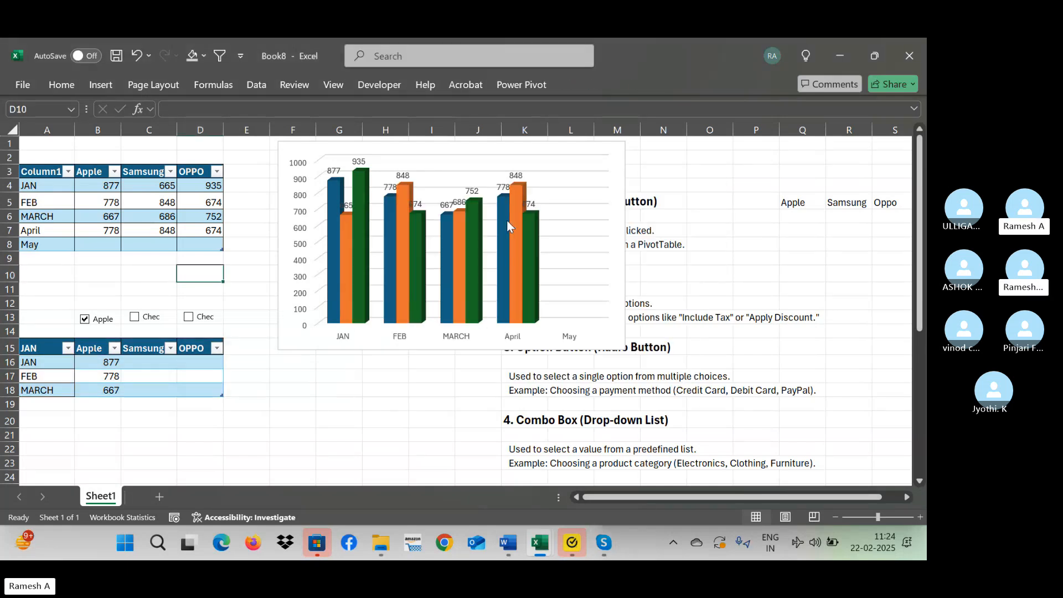
Delete the cells A11:E24 containing the helper table, shifting the neighbouring cells left.
left_click_drag(42, 284, 234, 489)
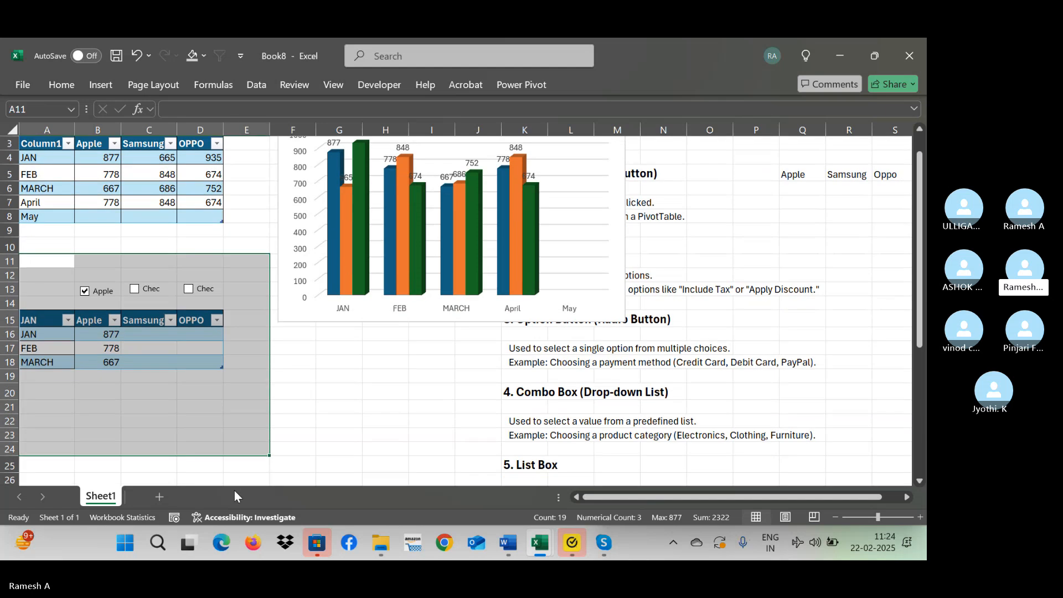
key("ctrl+minus")
key("Return")
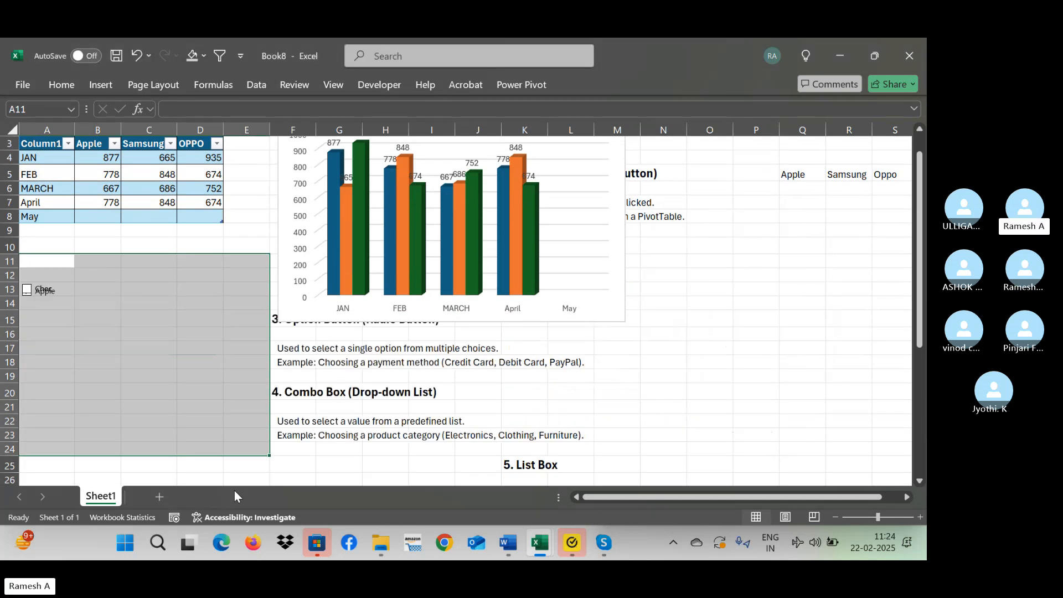
Turn off the filter buttons in the header row of the source table at A3.
key("Up")
key("Up")
key("Up")
key("Up")
key("Up")
key("Up")
key("Up")
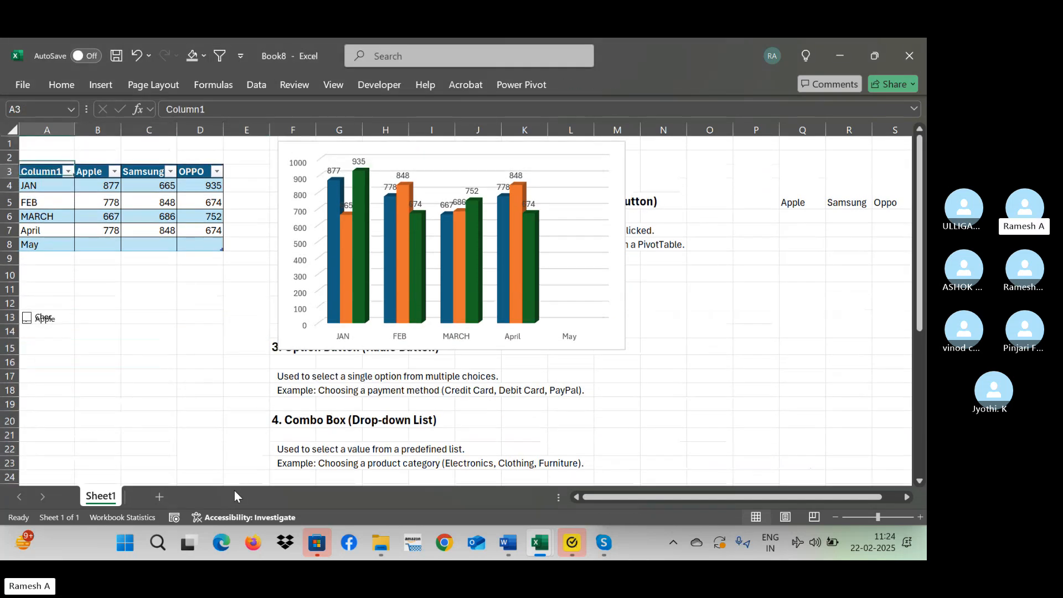
key("ctrl+shift+l")
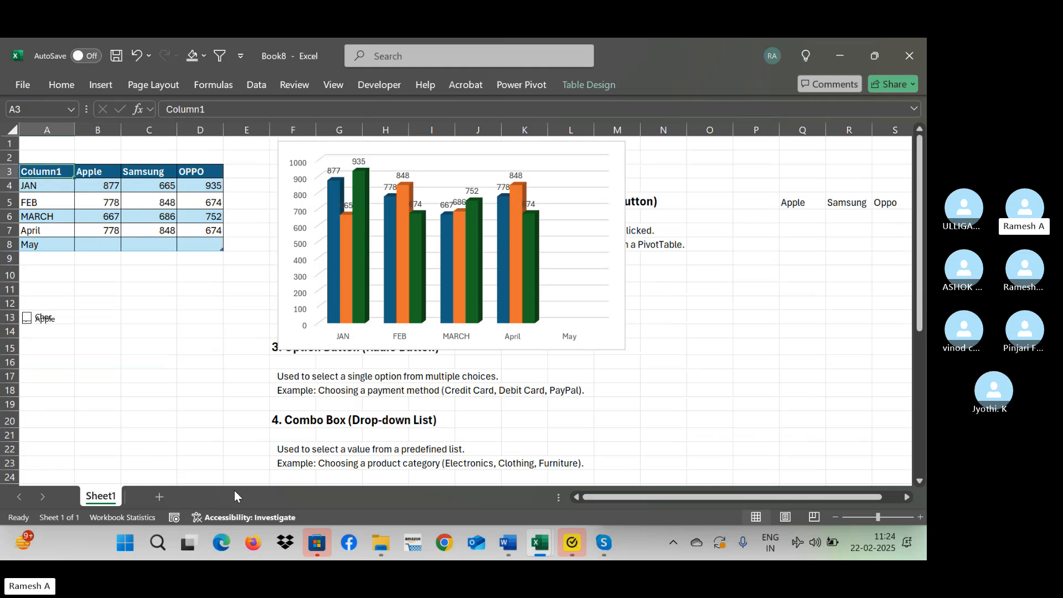
Copy the whole source table A3:D8 and paste it at cell W3.
key("ctrl+a")
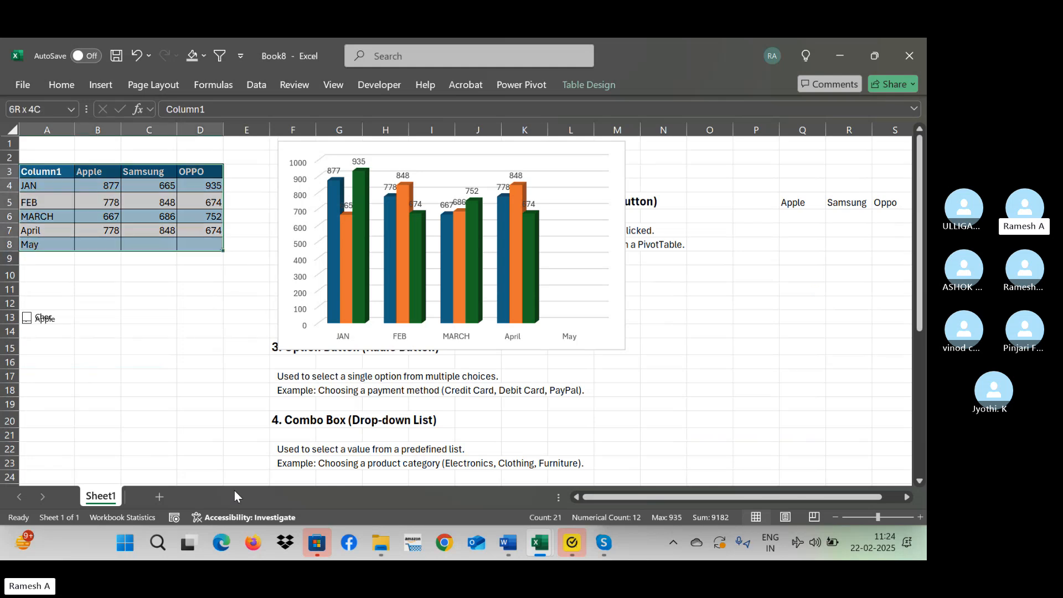
key("ctrl+c")
key("Right")
key("Right")
key("Right")
key("Right")
key("Right")
key("Right")
key("Right")
key("Right")
key("Right")
key("Right")
key("Right")
key("Right")
key("Right")
key("Right")
key("Right")
key("Right")
key("Right")
key("Right")
key("Right")
key("Right")
key("Right")
key("Right")
key("Right")
key("Right")
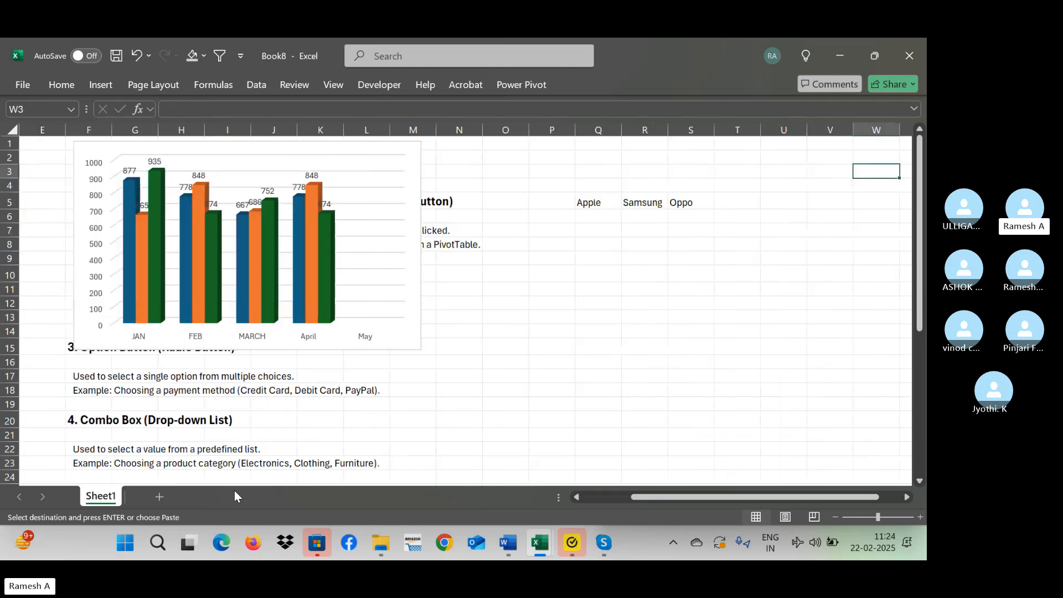
key("Left")
key("Left")
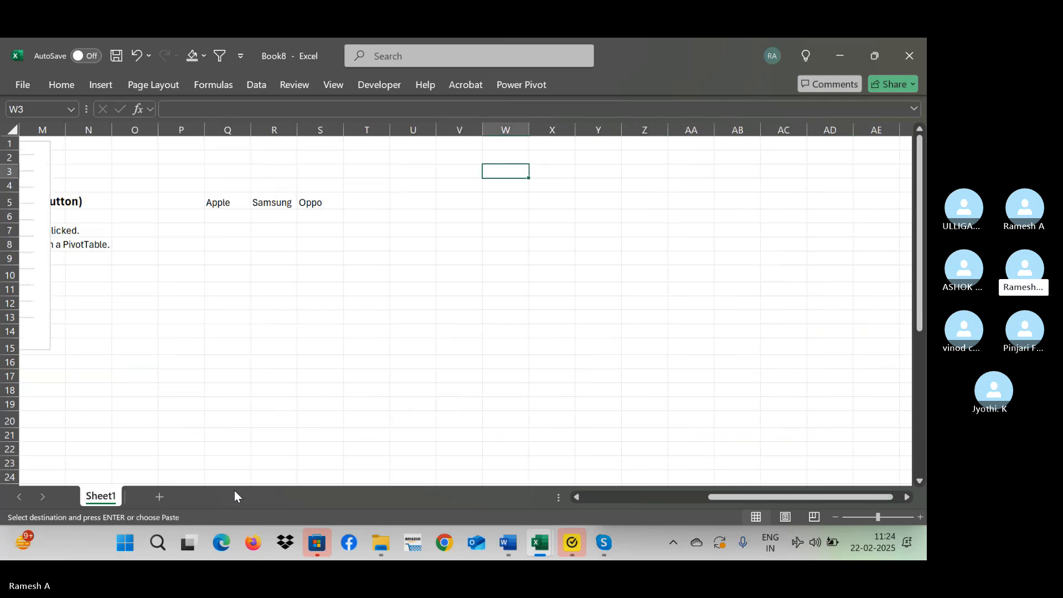
key("ctrl+v")
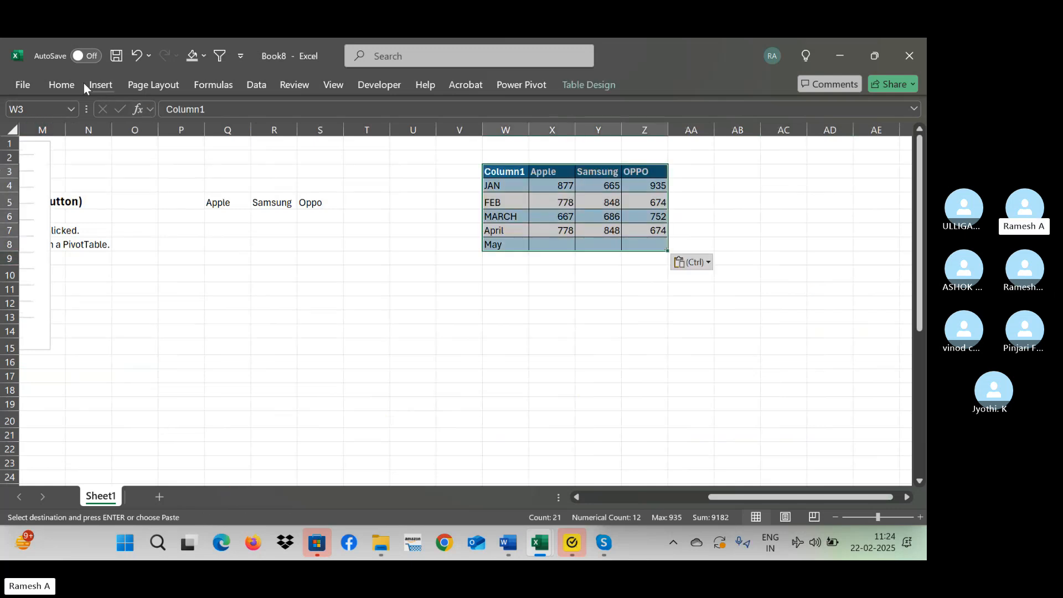
left_click(63, 85)
left_click(264, 86)
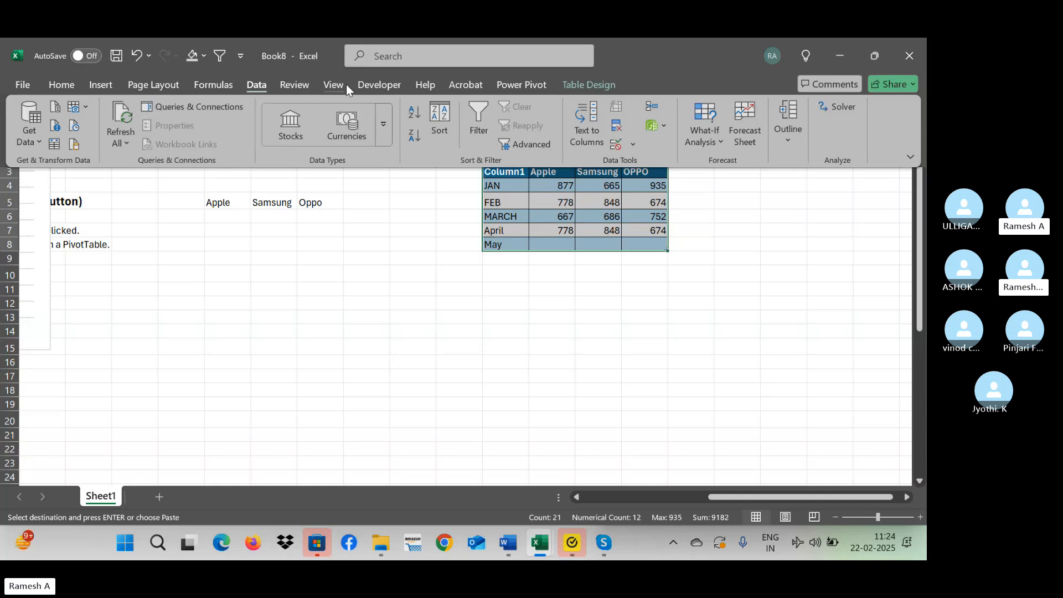
Convert the pasted table copy at W3 to a normal range.
left_click(105, 87)
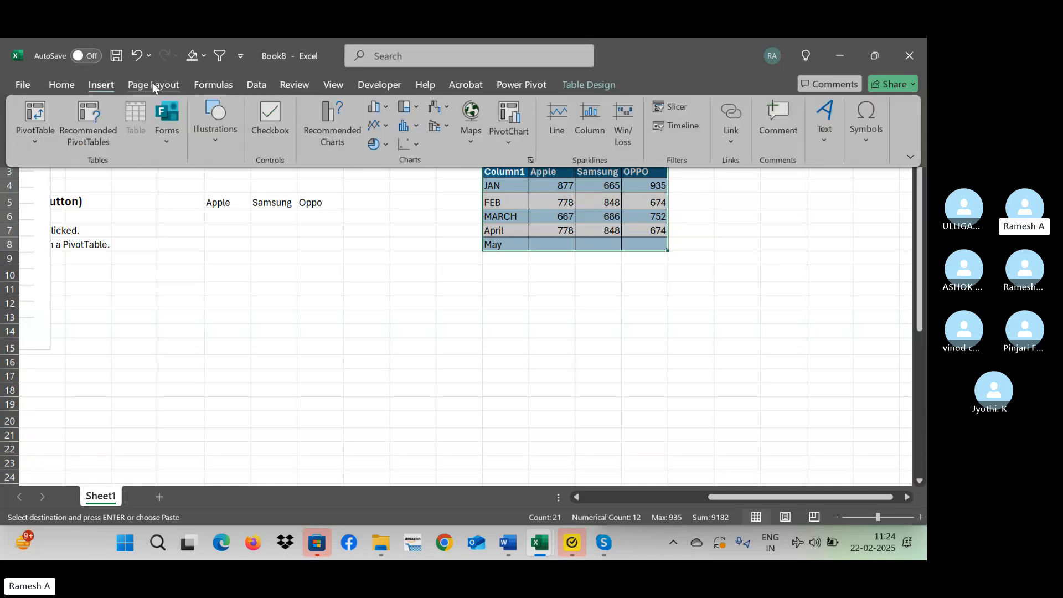
left_click(252, 84)
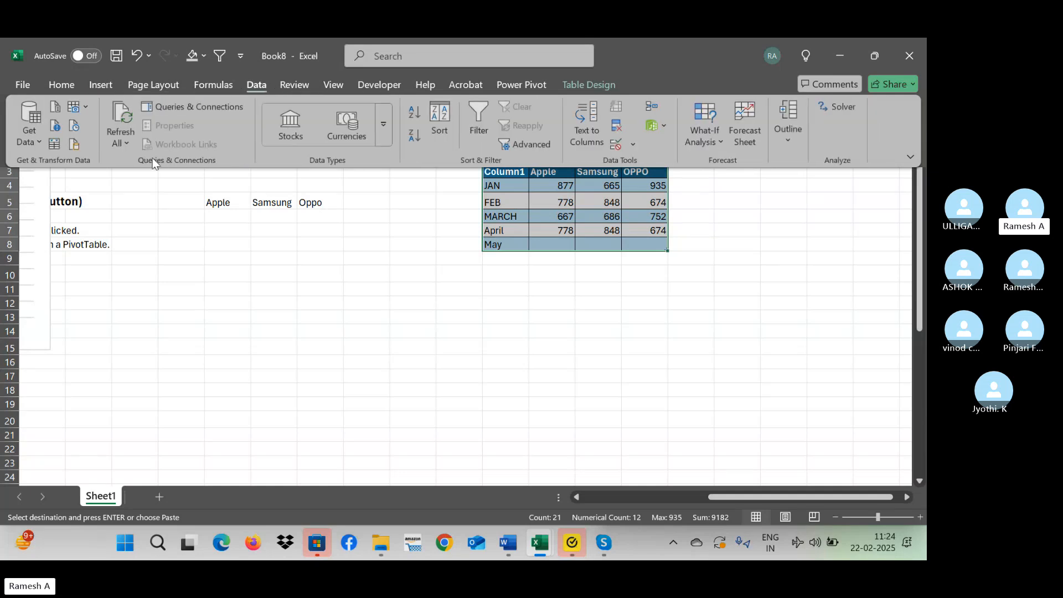
left_click(516, 201)
left_click(552, 269)
left_click(548, 229)
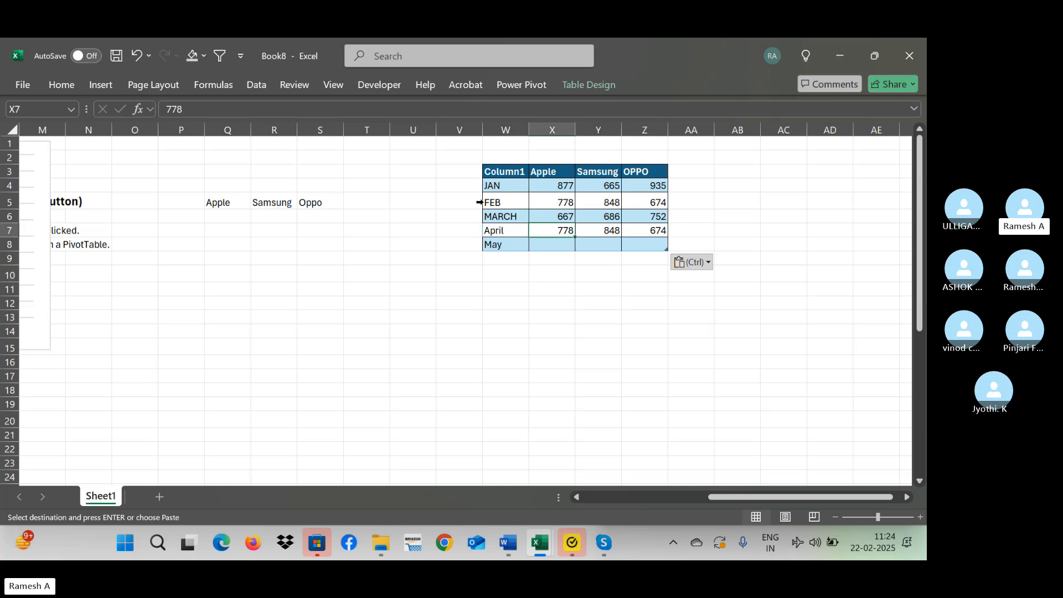
left_click(601, 82)
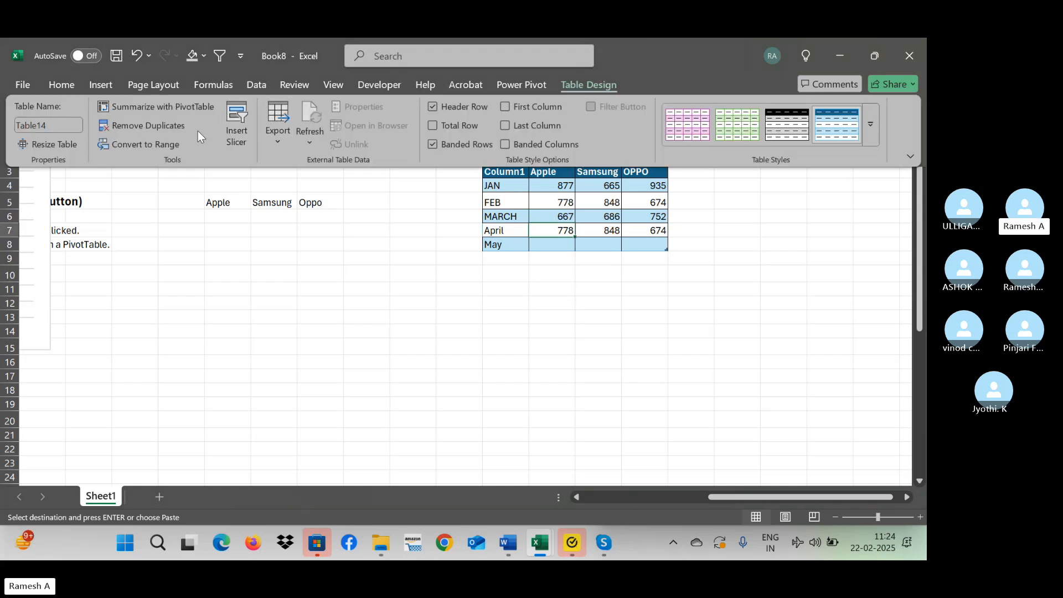
left_click(149, 145)
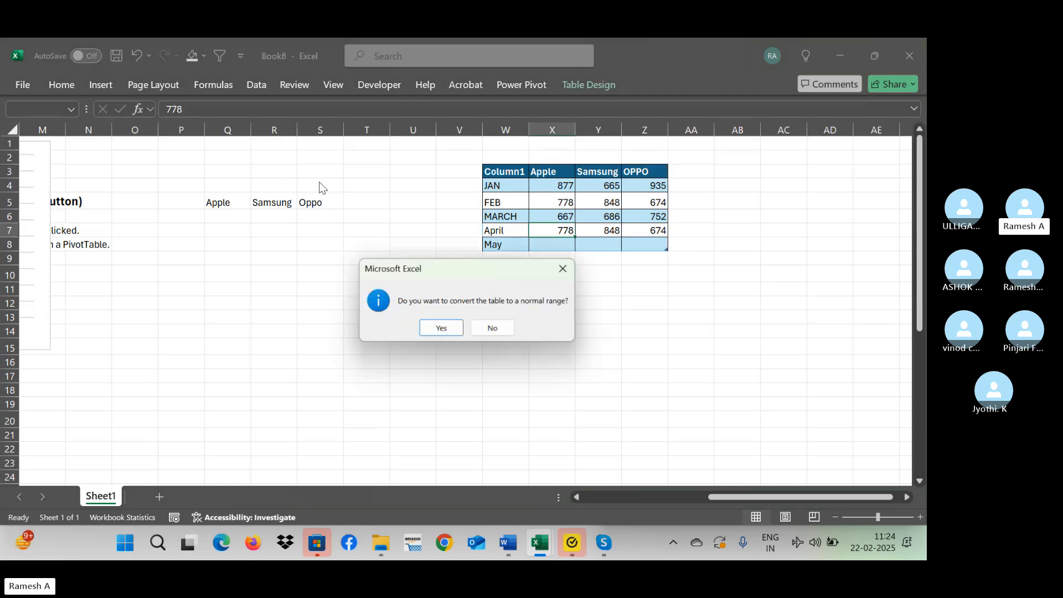
left_click(439, 328)
Remove the fill colour from the data rows W4:Z8 beneath the copied header.
left_click(505, 186)
key("ctrl+shift+Right")
key("shift+Down")
key("shift+Down")
key("shift+Down")
key("shift+Down")
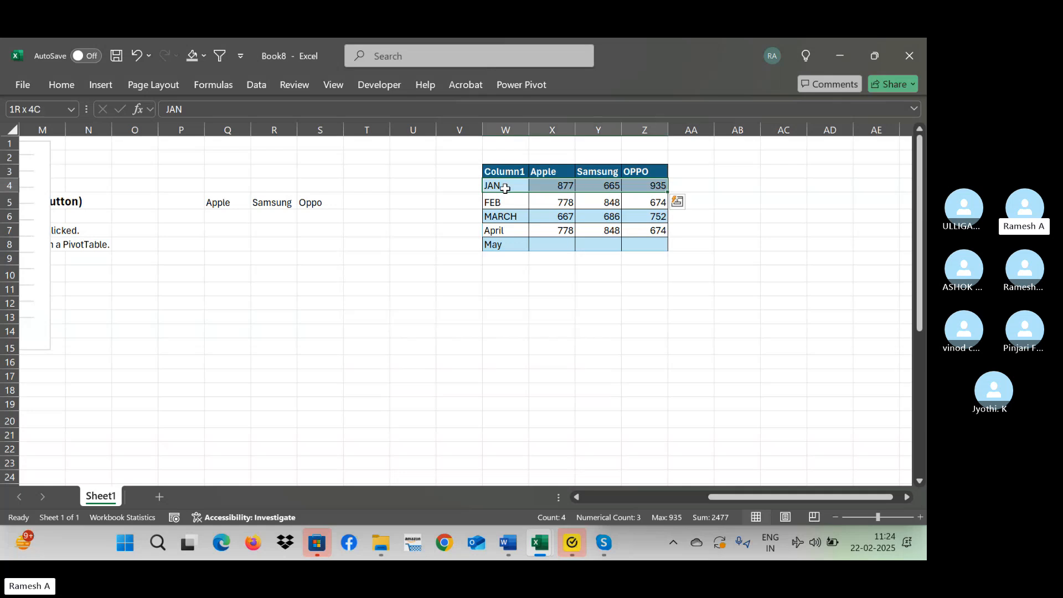
left_click(64, 85)
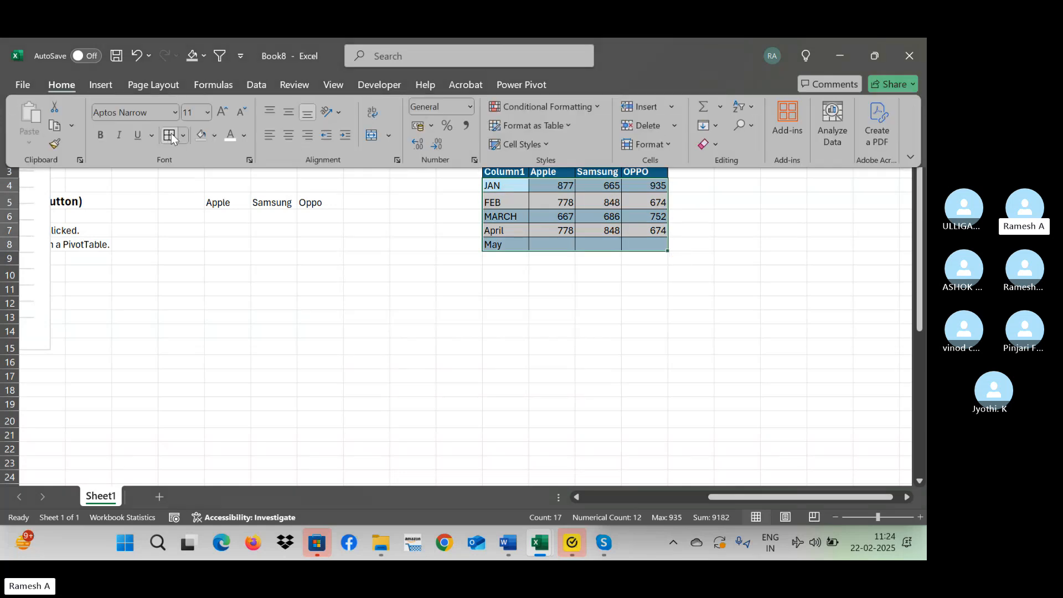
left_click(215, 136)
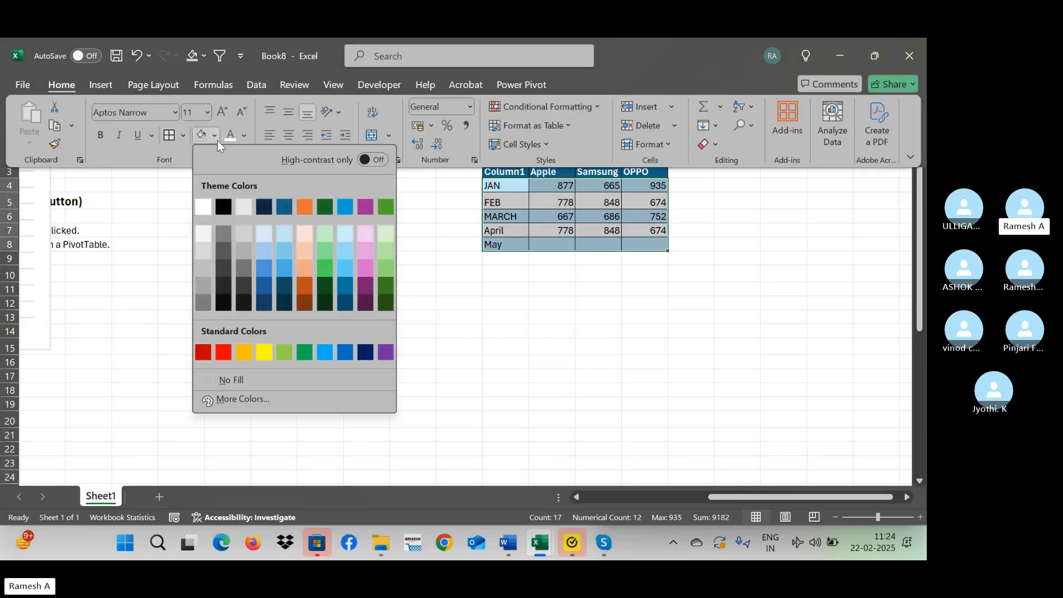
left_click(270, 382)
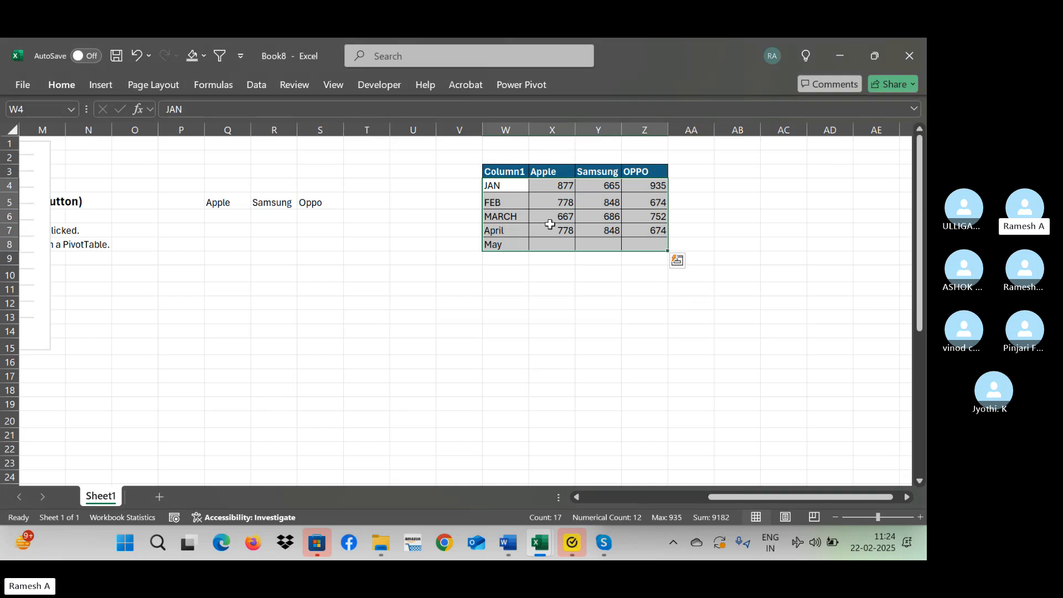
Replace the first column header in cell W3 with Month.
left_click(505, 171)
key("ctrl+shift+Right")
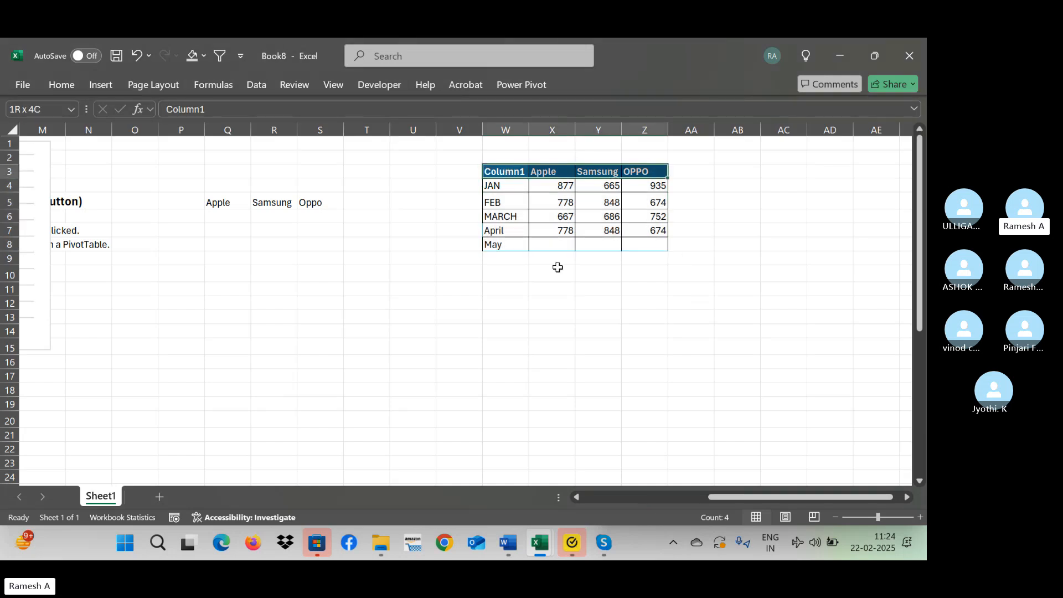
key("ctrl+shift+Left")
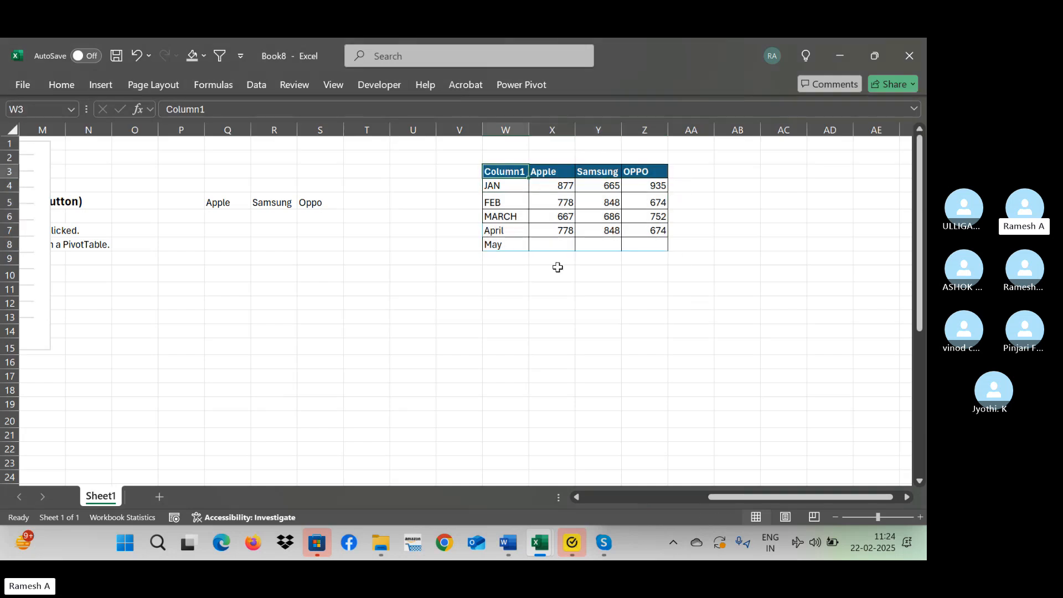
type("Month")
key("Return")
key("Up")
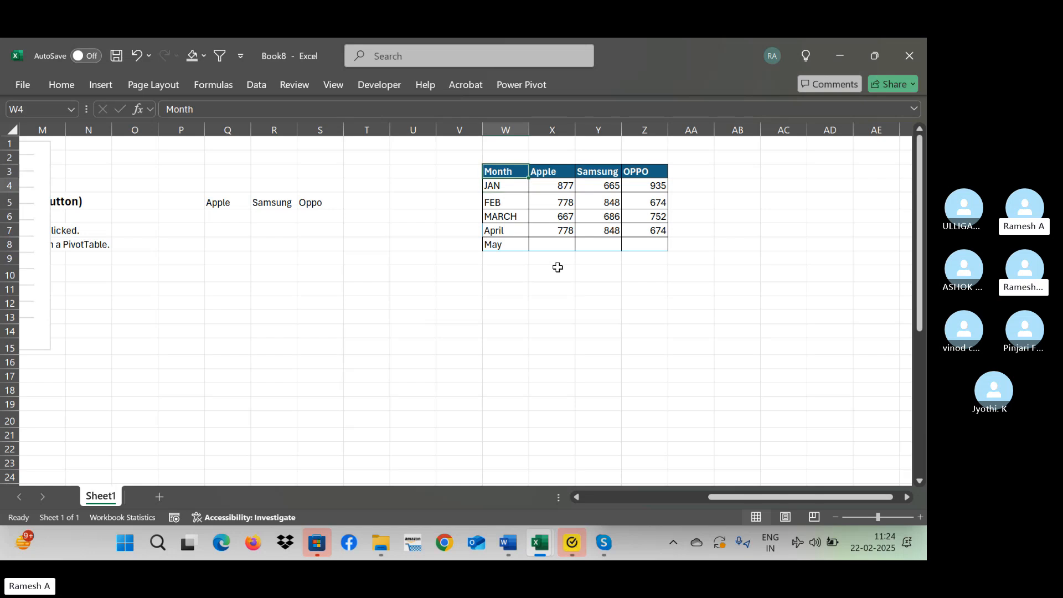
Delete the May row's cells starting at W8, shifting the cells below up.
key("Down")
key("Down")
key("Down")
key("Down")
key("Down")
key("shift+space")
key("Right")
key("Left")
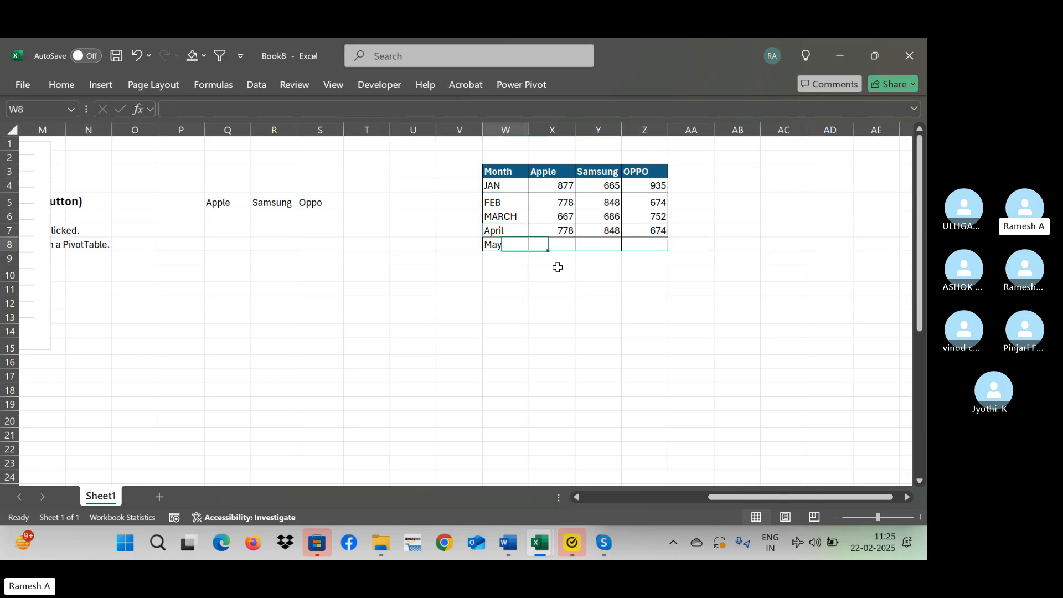
key("shift+Right")
key("shift+Right")
key("shift+Right")
key("shift+Right")
key("ctrl+minus")
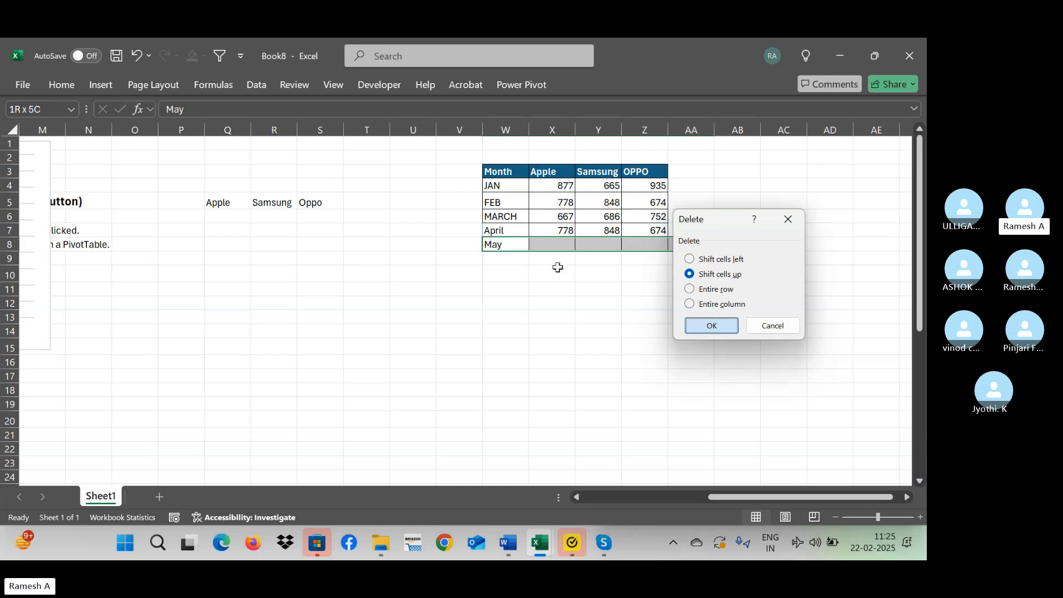
key("Return")
Copy the range W3:Z7 and paste it beside the original at cell AC3.
key("Up")
key("Up")
key("Up")
key("Up")
key("Up")
key("shift+Right")
key("shift+Right")
key("shift+Right")
key("shift+Down")
key("shift+Down")
key("shift+Down")
key("shift+Down")
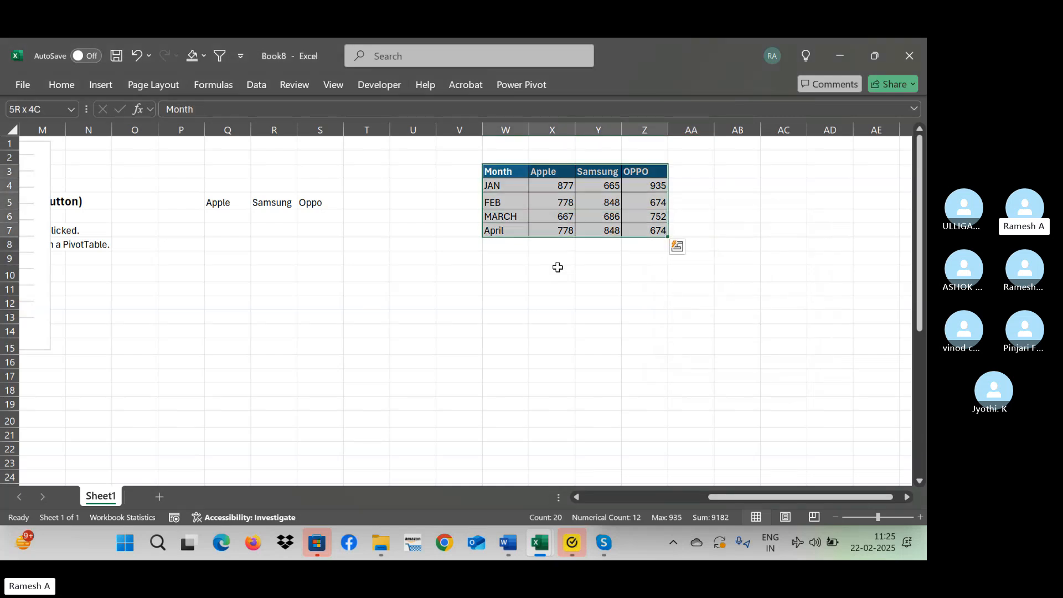
key("ctrl+c")
key("Right")
key("Right")
key("Right")
key("Right")
key("Right")
key("Right")
key("Right")
key("Right")
key("Right")
key("Right")
key("Right")
key("Right")
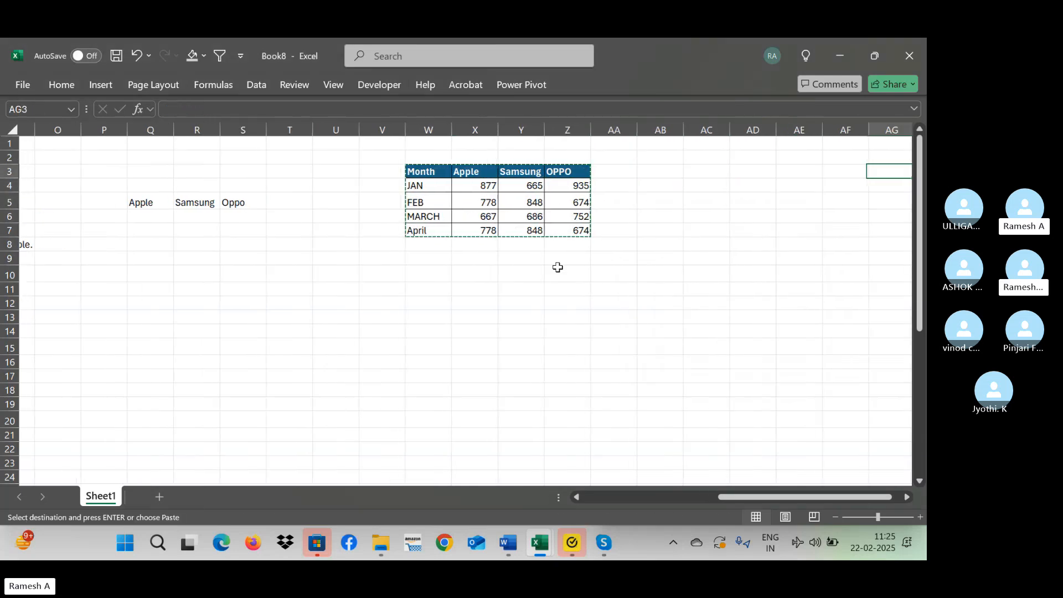
key("Left")
key("Left")
key("Left")
key("Left")
key("Left")
key("Left")
key("ctrl+v")
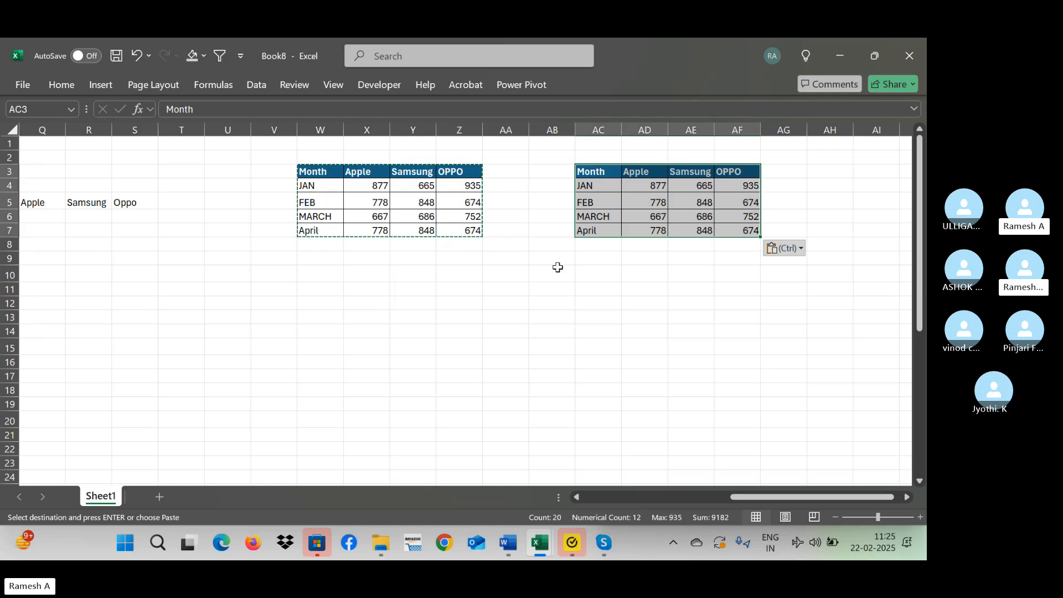
key("ctrl")
key("Escape")
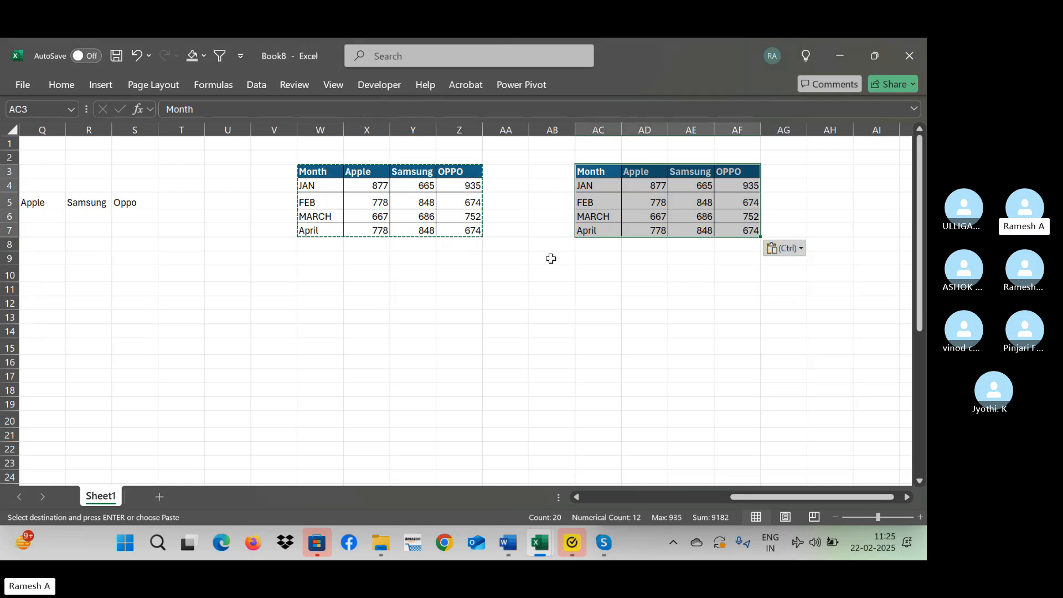
key("Escape")
key("ctrl+t")
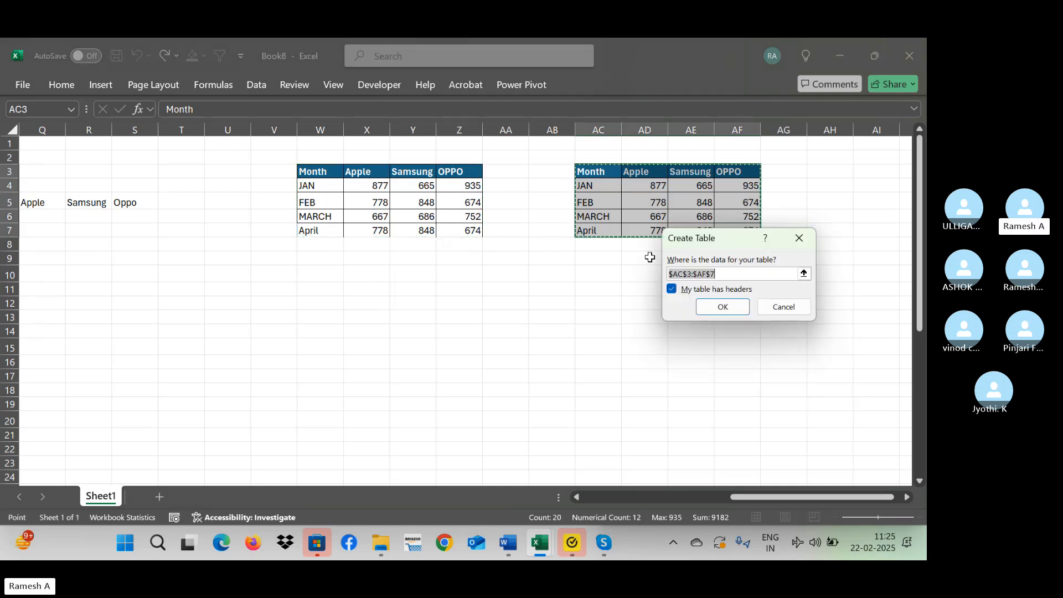
key("Escape")
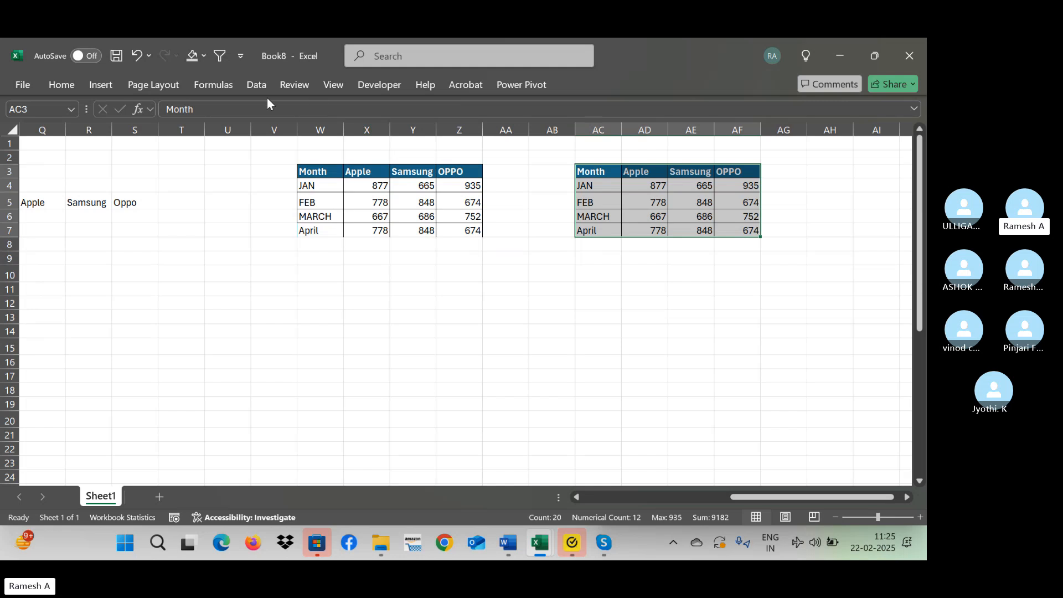
left_click(109, 83)
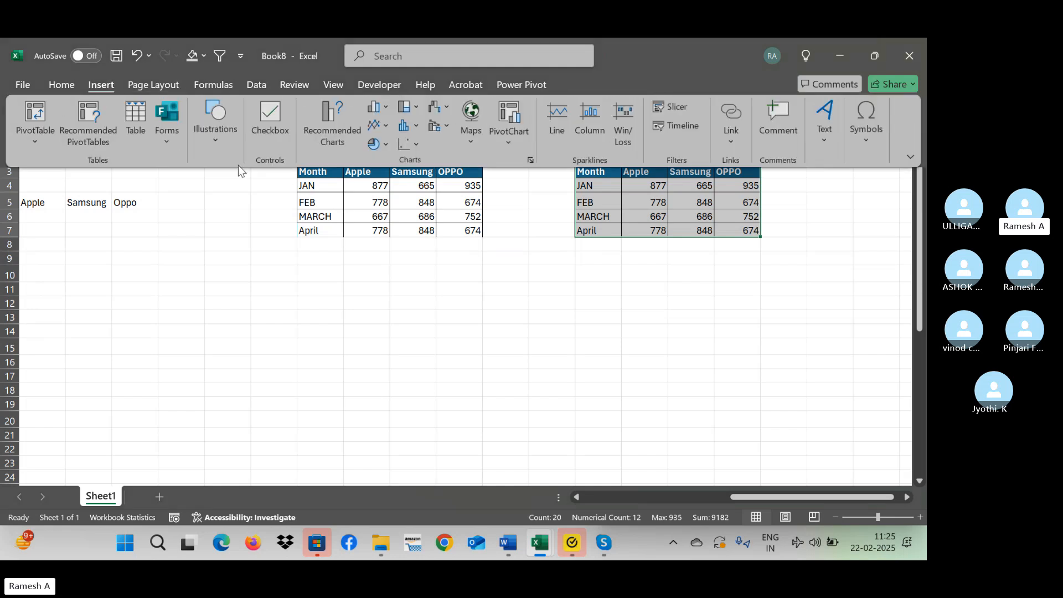
left_click(140, 120)
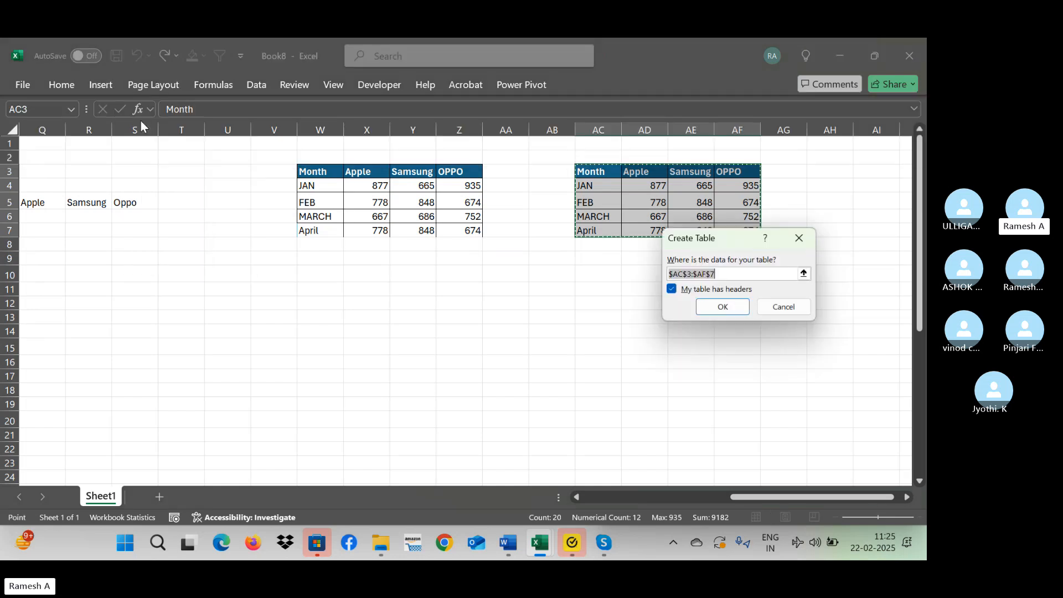
key("Escape")
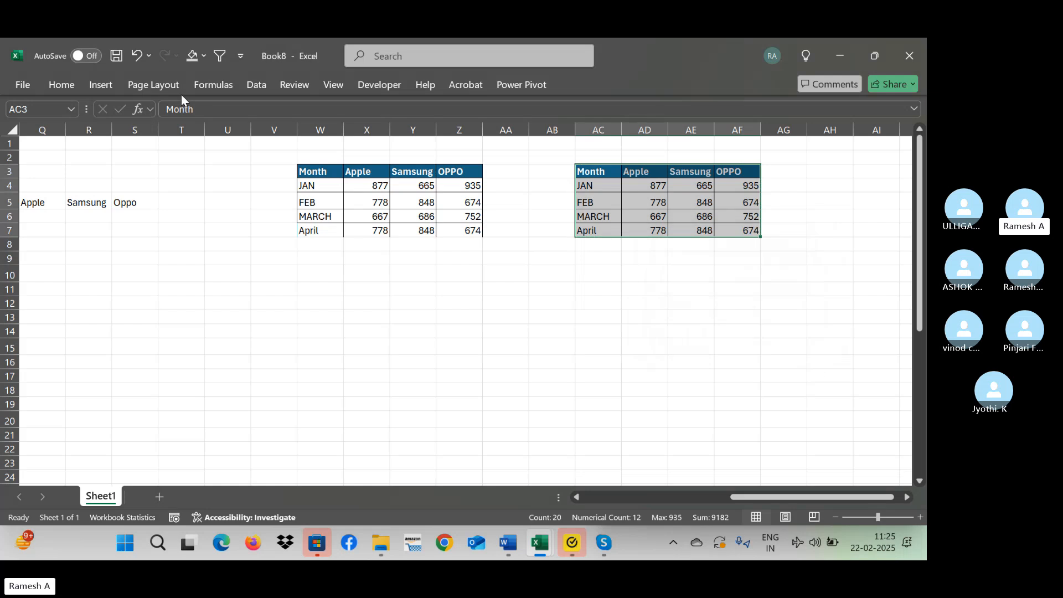
Create an Excel table from the range AC3:AF7, with its first row as headers.
left_click(106, 85)
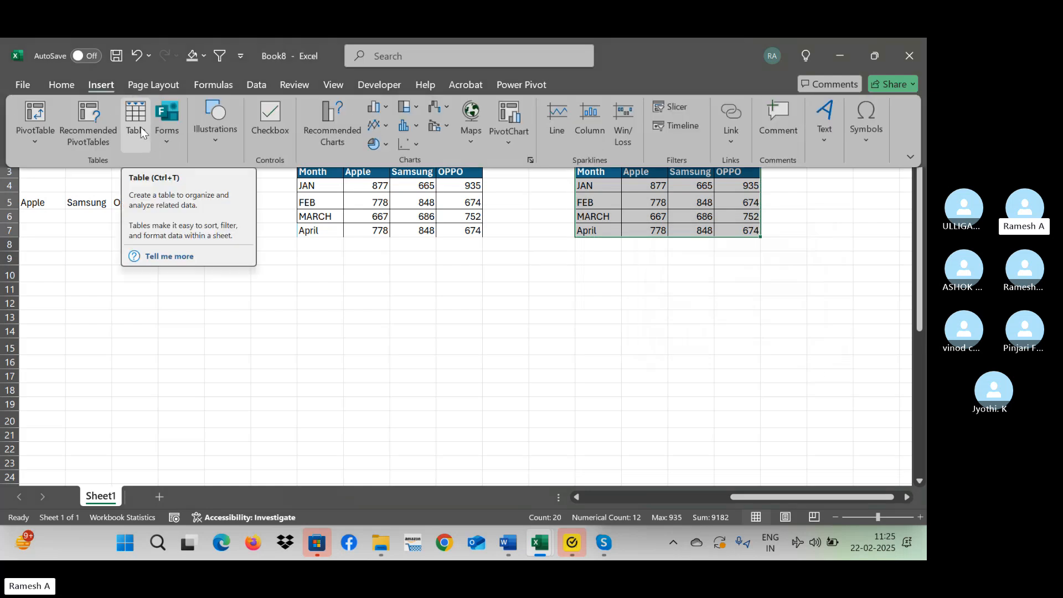
left_click(138, 124)
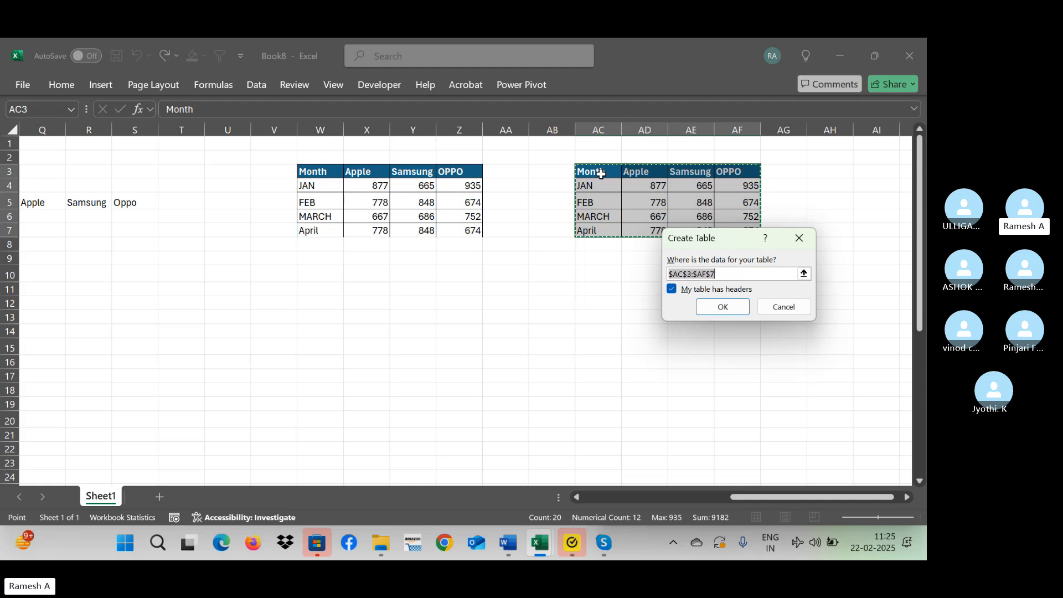
left_click(721, 306)
left_click(630, 286)
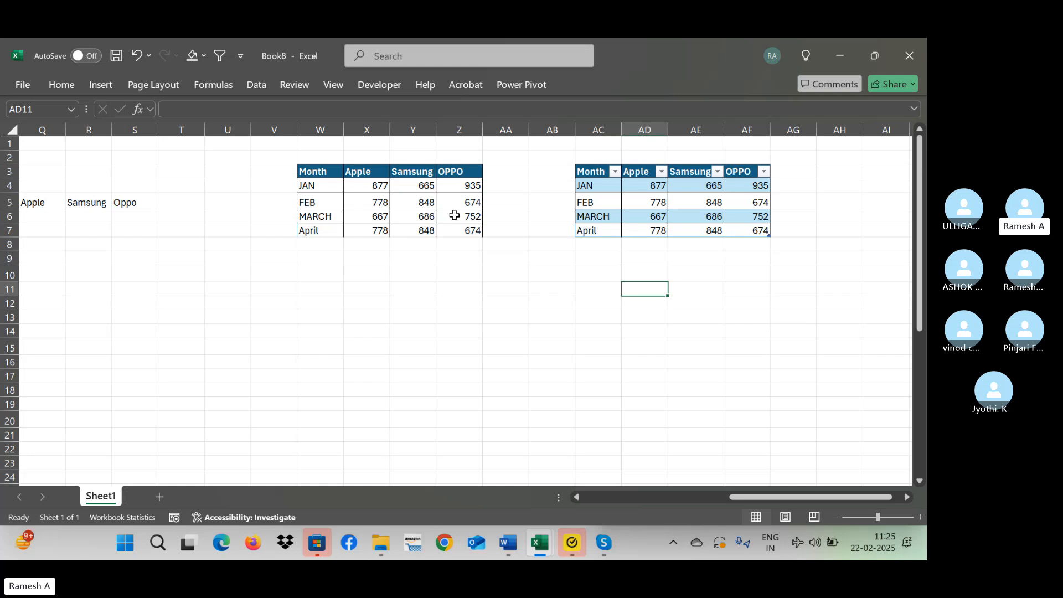
left_click(425, 203)
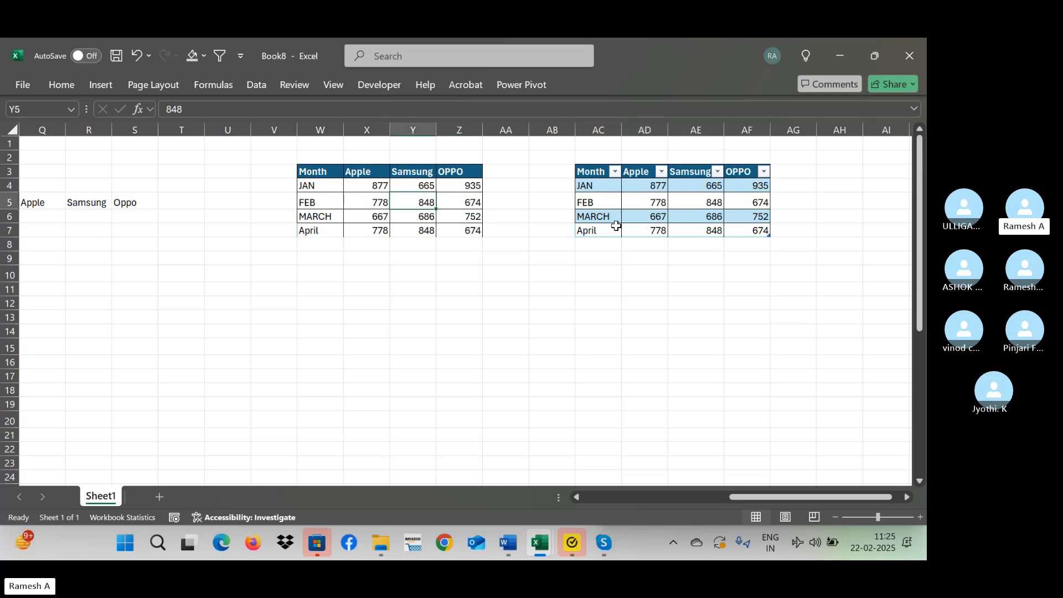
left_click(595, 263)
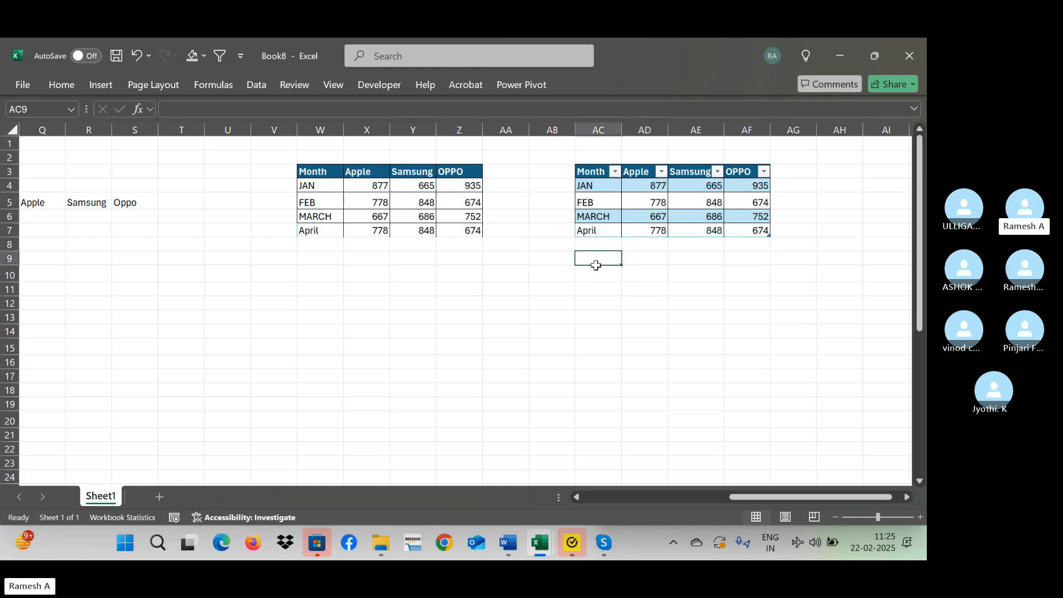
Insert a 2-D clustered column chart from the range W3:Z7 and move it below the data.
left_click(326, 173)
key("ctrl+shift+Right")
key("ctrl+shift+Down")
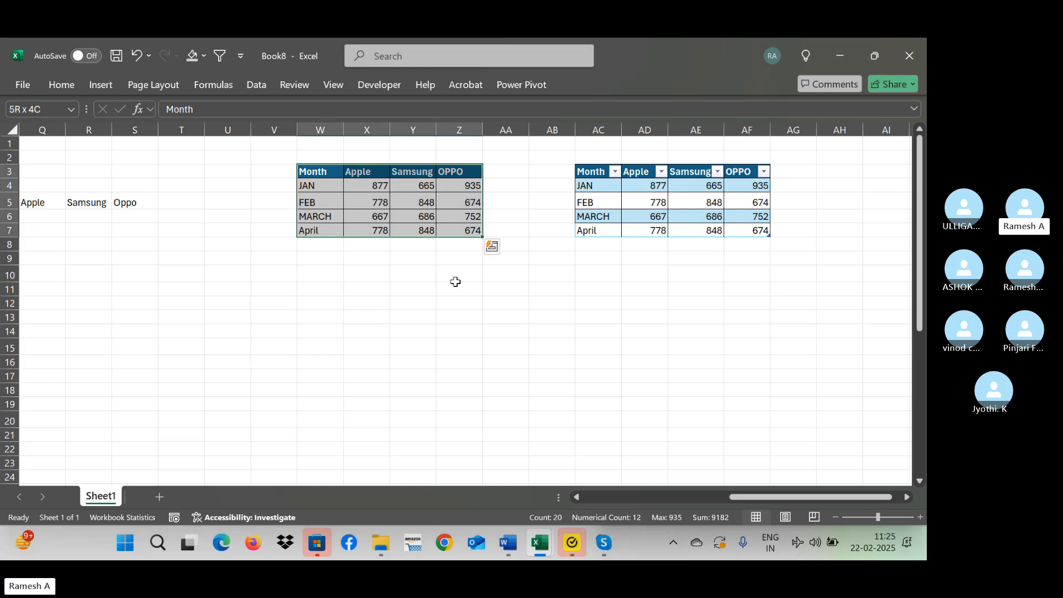
left_click(101, 85)
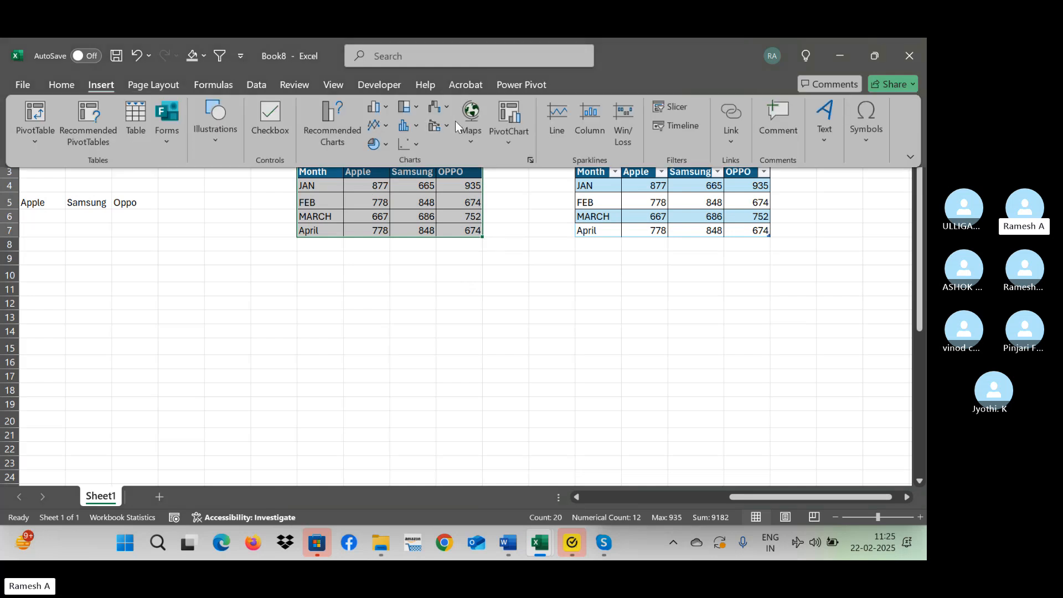
left_click(378, 107)
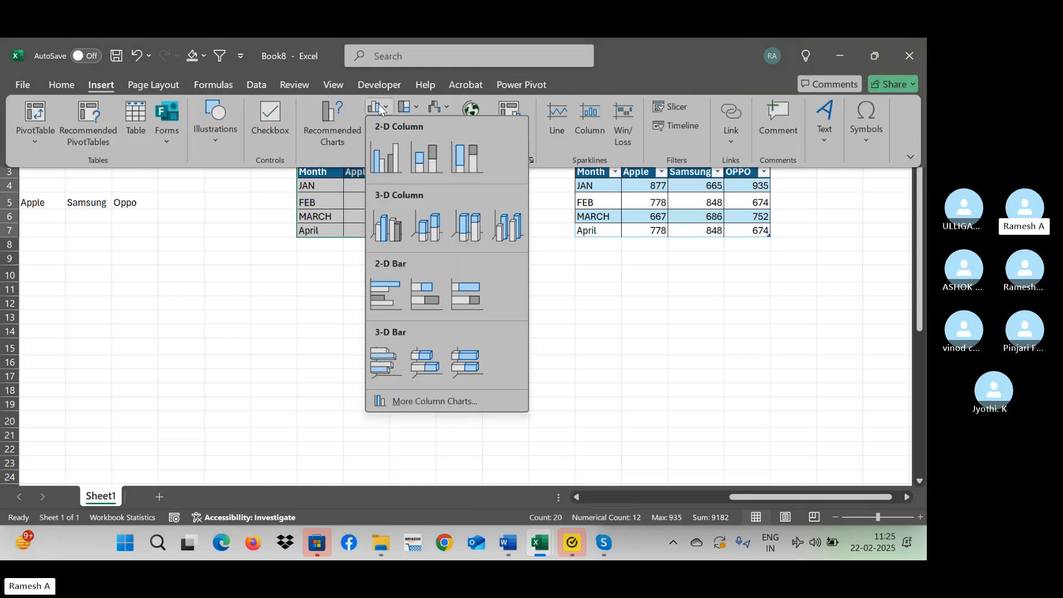
left_click(395, 170)
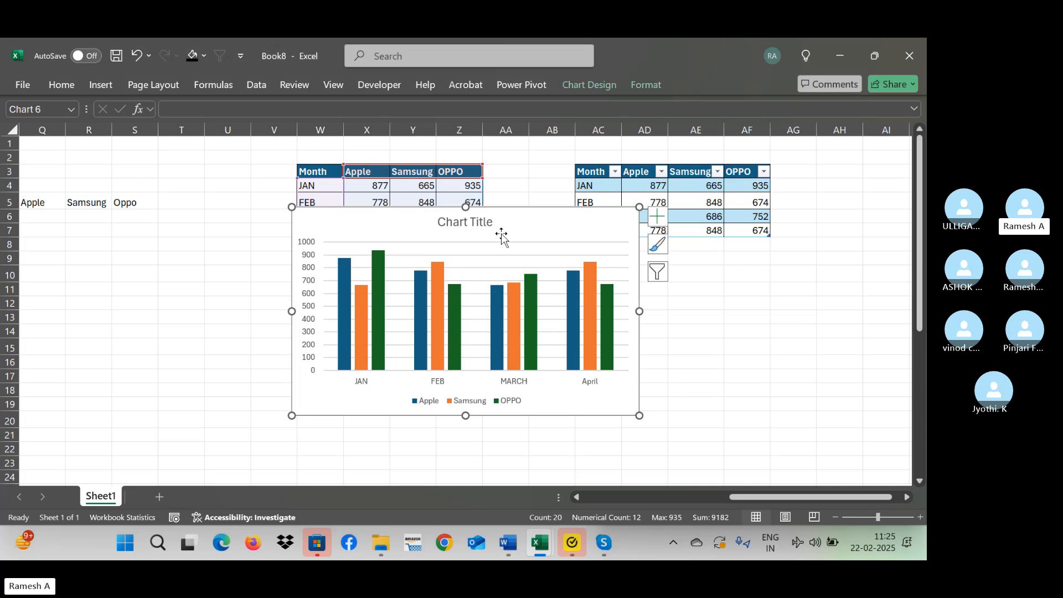
left_click_drag(501, 235, 422, 290)
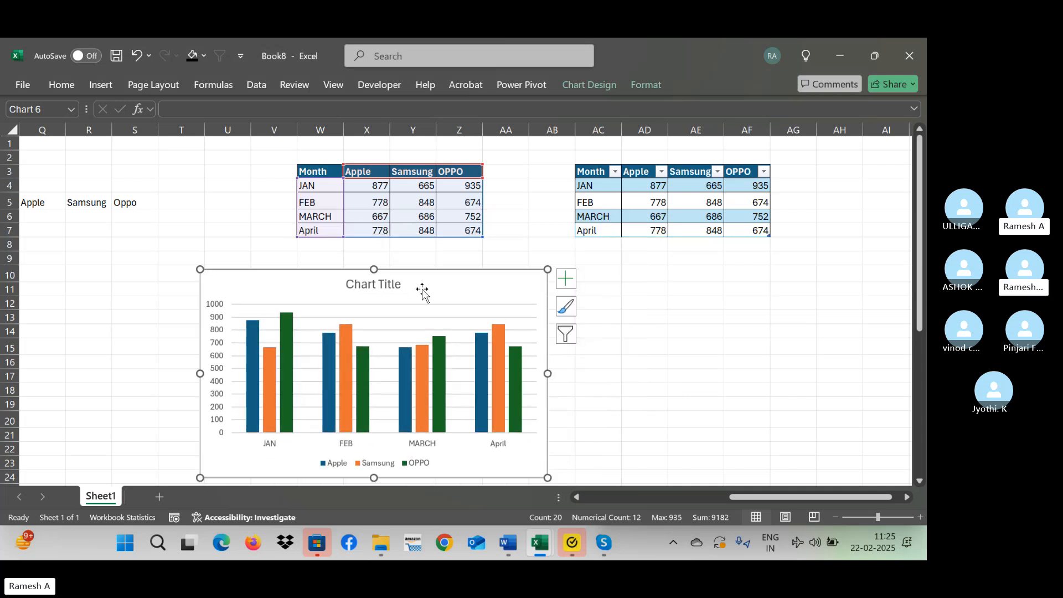
Insert a 3-D clustered column chart from the table AC3:AF7 and move it below the table, beside the first chart.
left_click(601, 174)
key("ctrl+a")
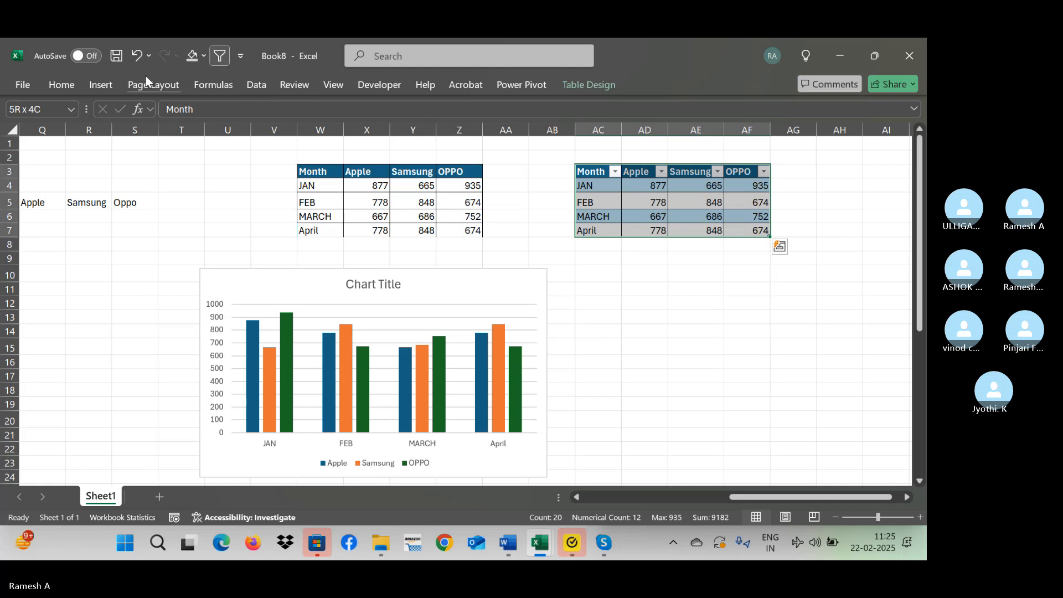
left_click(97, 85)
left_click(375, 107)
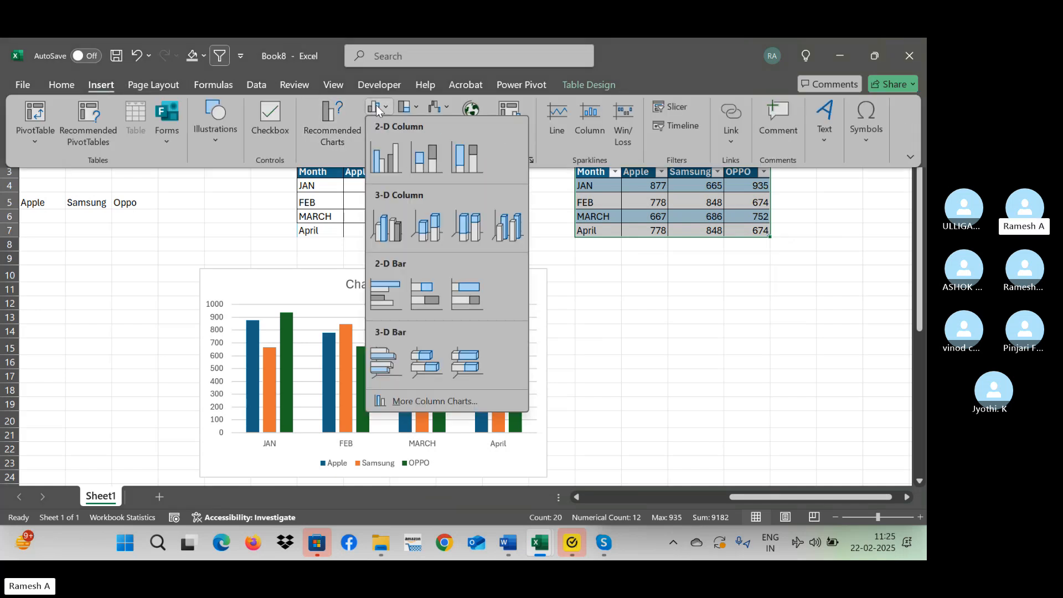
left_click(393, 232)
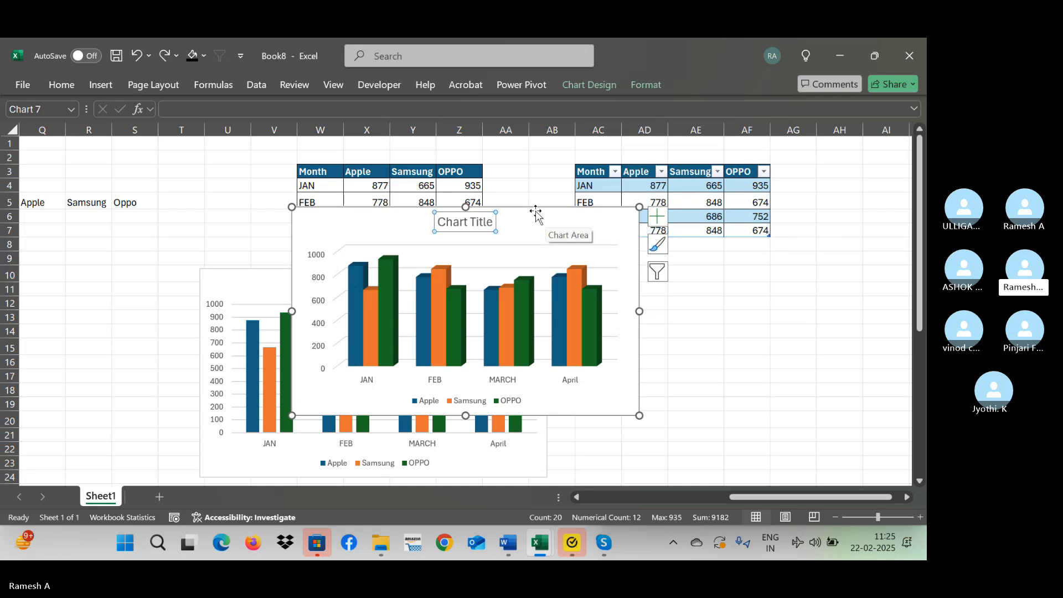
left_click_drag(536, 215, 828, 269)
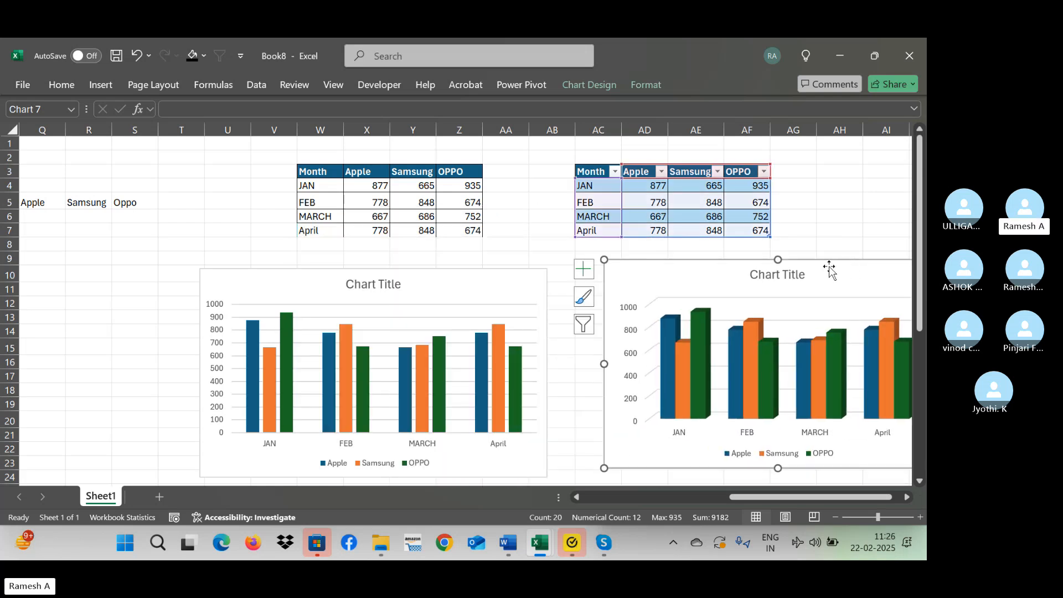
key("alt+Tab")
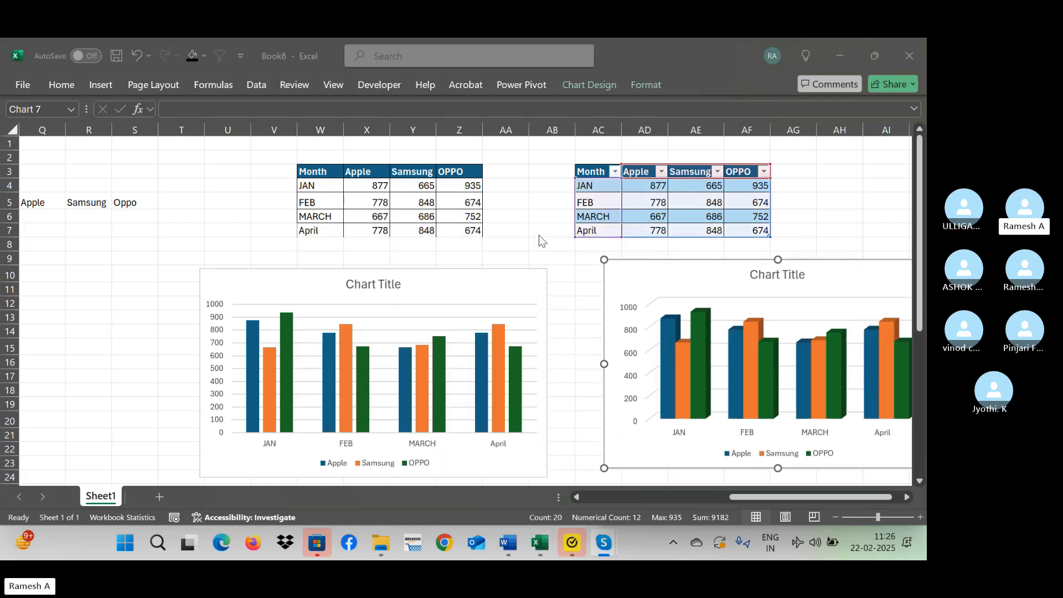
key("alt+Tab")
left_click(600, 247)
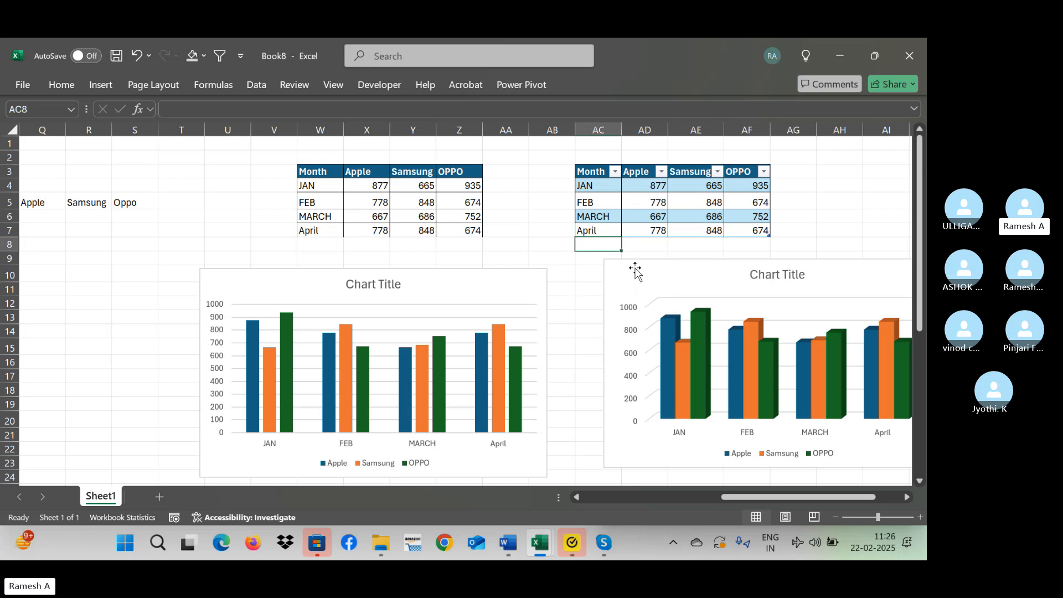
type("Ma")
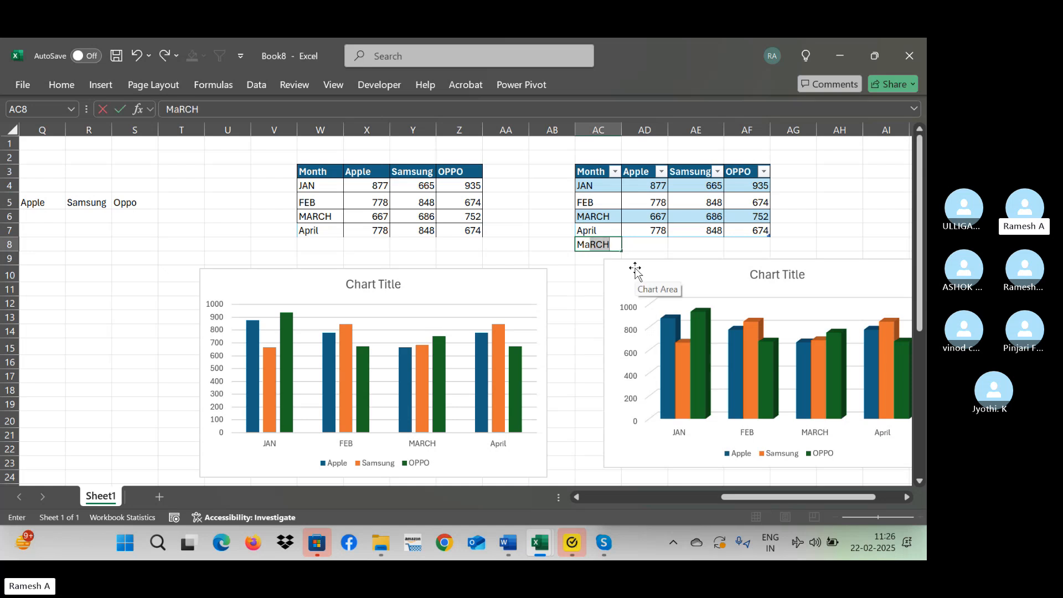
type("y")
key("Escape")
Add a May row below the normal range at W8 with Apple 67, Samsung 566 and OPPO 66.
key("Left")
key("Left")
key("Left")
key("Left")
key("Left")
key("Left")
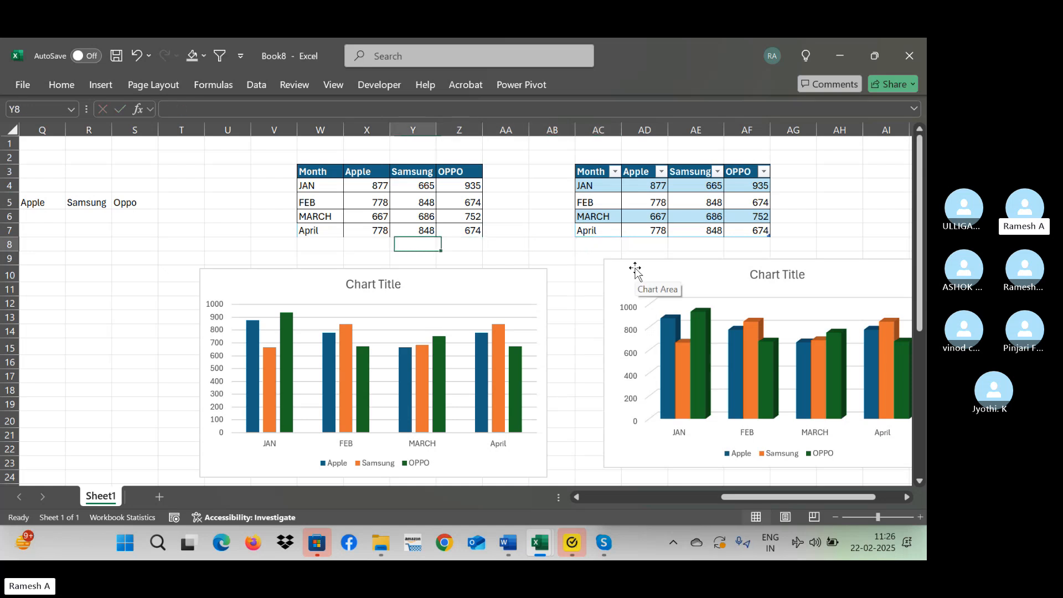
type("May")
key("Tab")
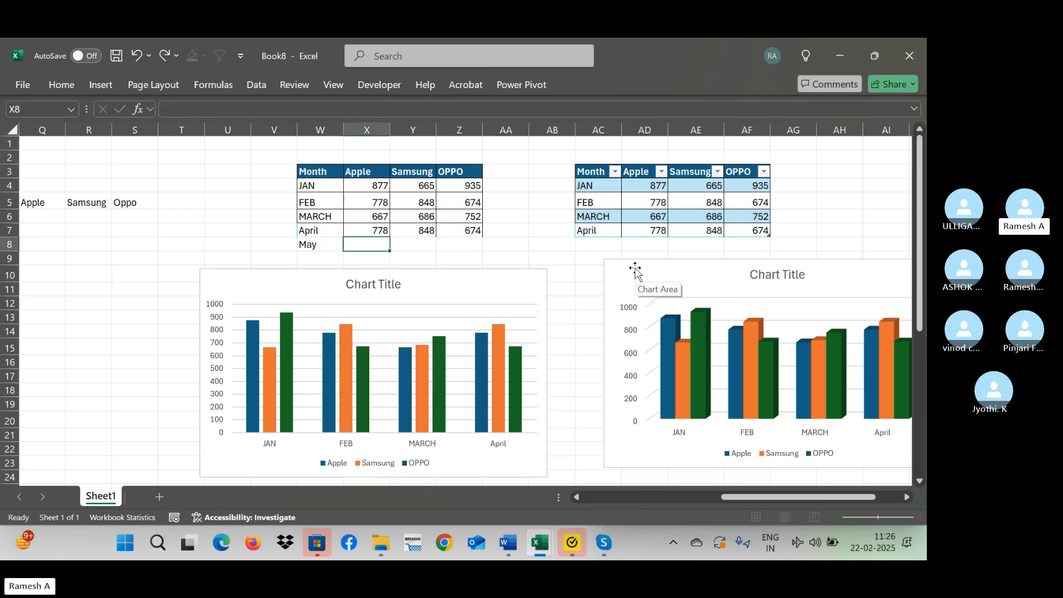
type("67")
key("Tab")
type("566")
key("Tab")
type("66")
key("Tab")
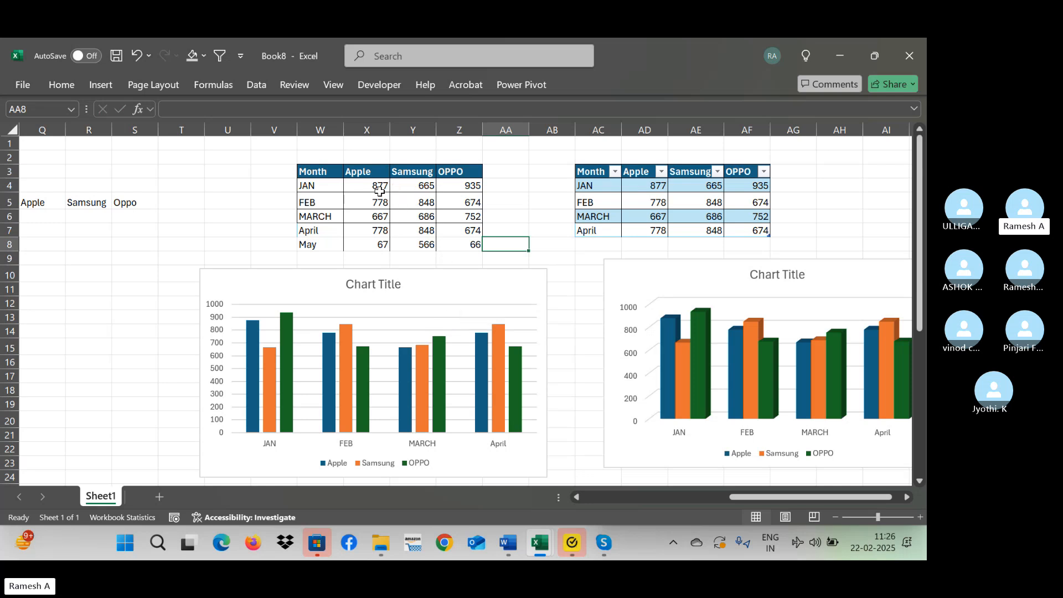
Move the 3-D chart closer to the first chart and add a May row to the table at AC8 with Apple 66, Samsung 77 and OPPO 433.
left_click(622, 268)
left_click_drag(623, 269, 557, 282)
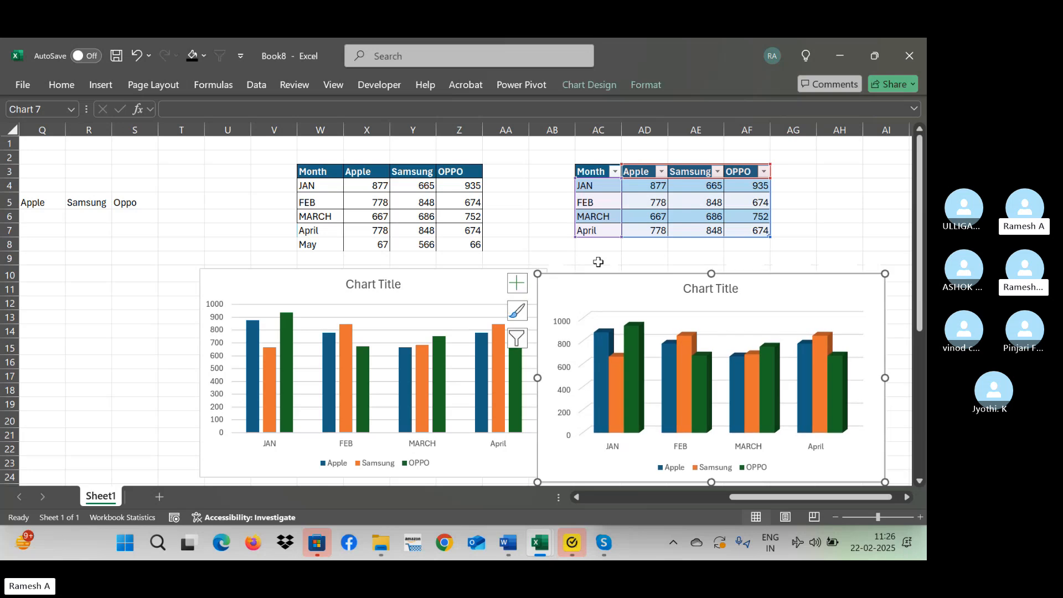
left_click(604, 244)
type("May")
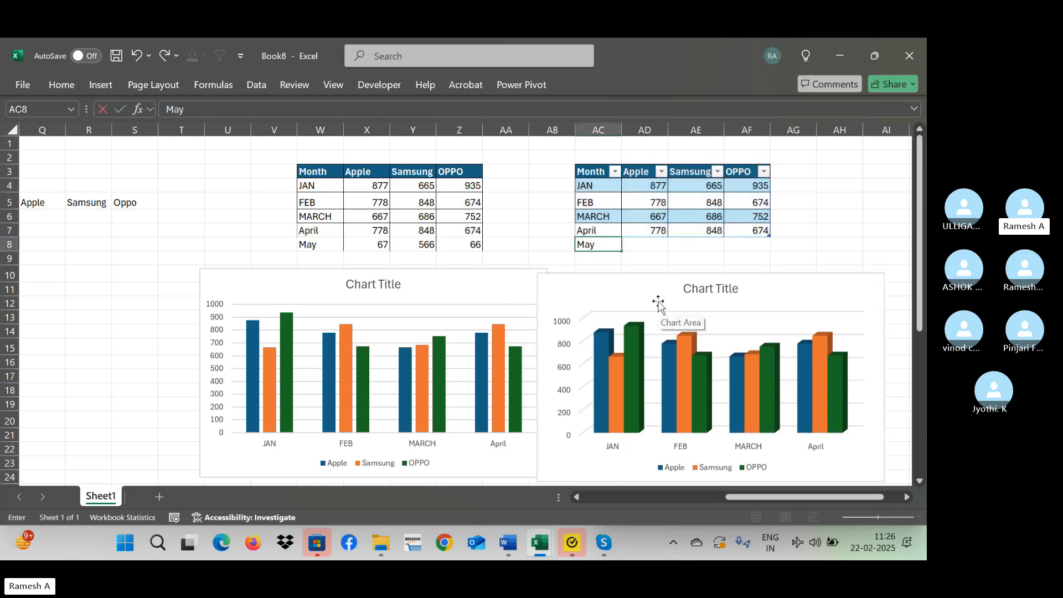
key("Tab")
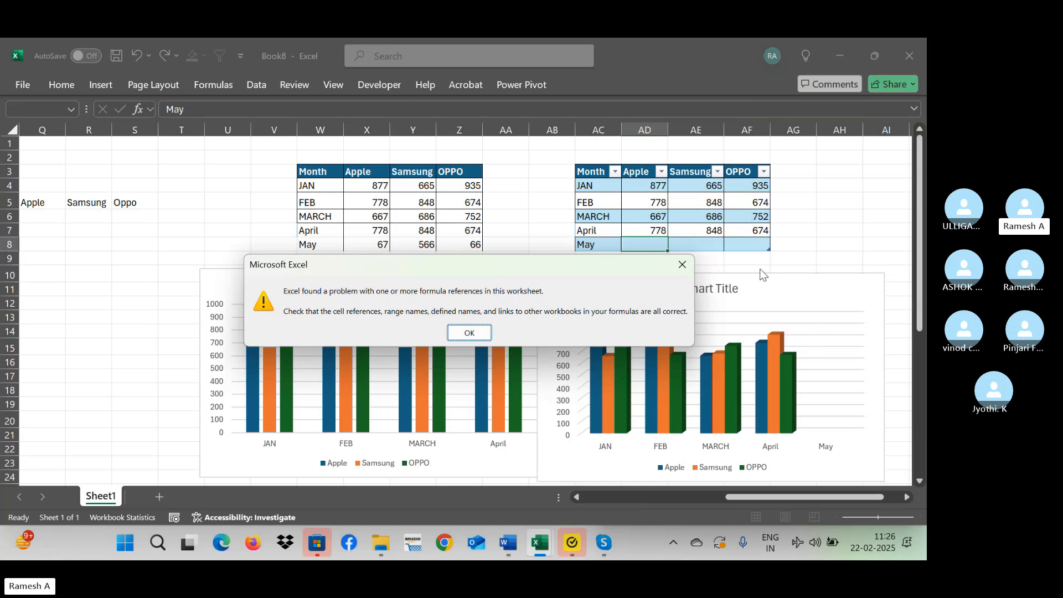
key("Return")
type("66")
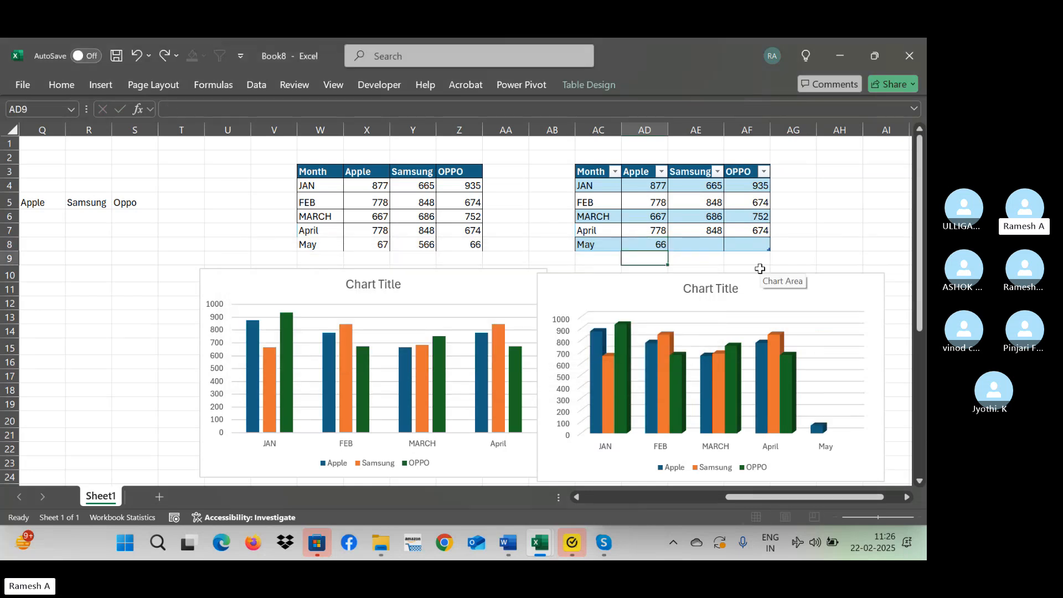
key("Tab")
type("77")
key("Tab")
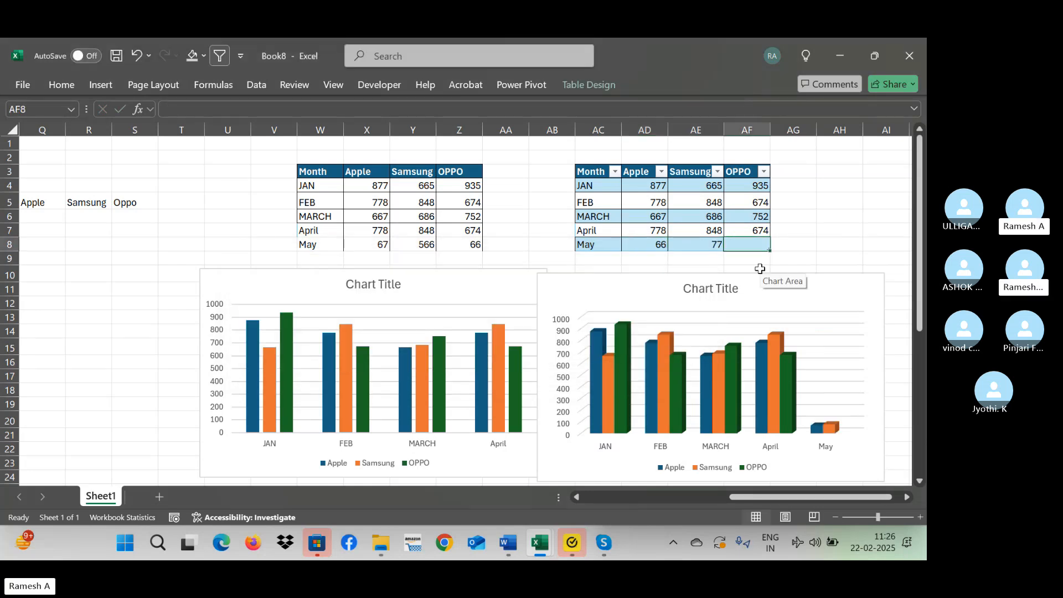
type("433")
key("Tab")
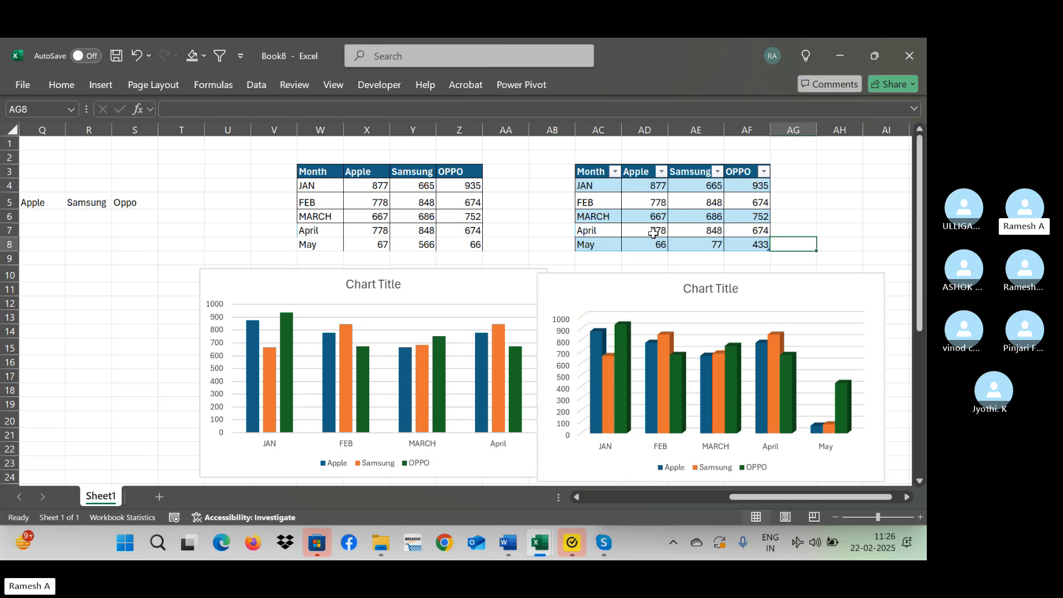
Insert a PivotTable from the normal range W3:Z8 on the existing worksheet at AK5.
key("Right")
key("Right")
key("Right")
key("Right")
key("Right")
key("Right")
key("Right")
key("Right")
key("Right")
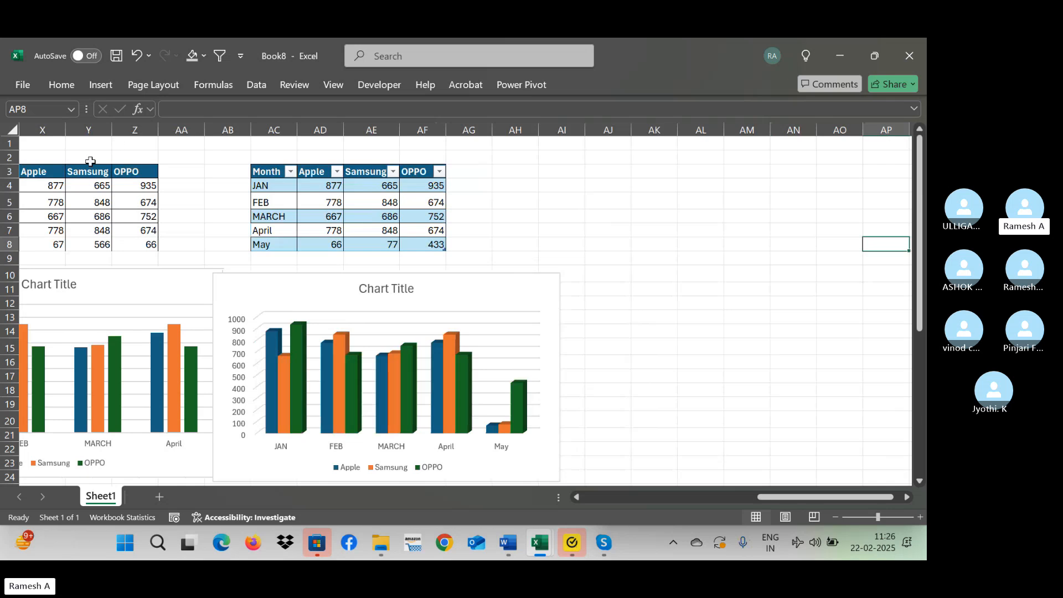
left_click(90, 169)
key("ctrl+Left")
key("ctrl+shift+Right")
key("ctrl+shift+Down")
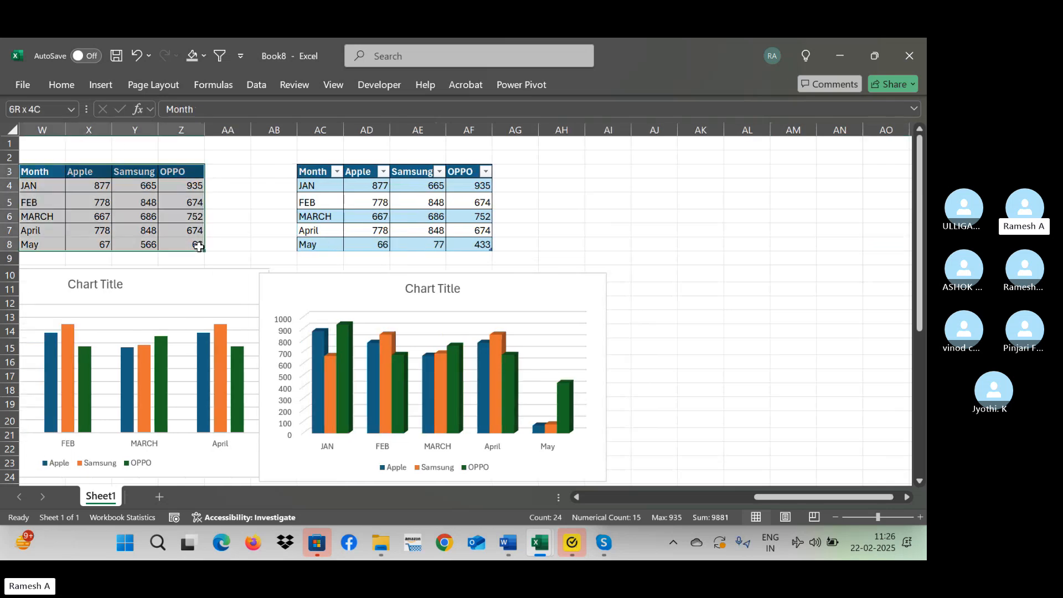
left_click(103, 86)
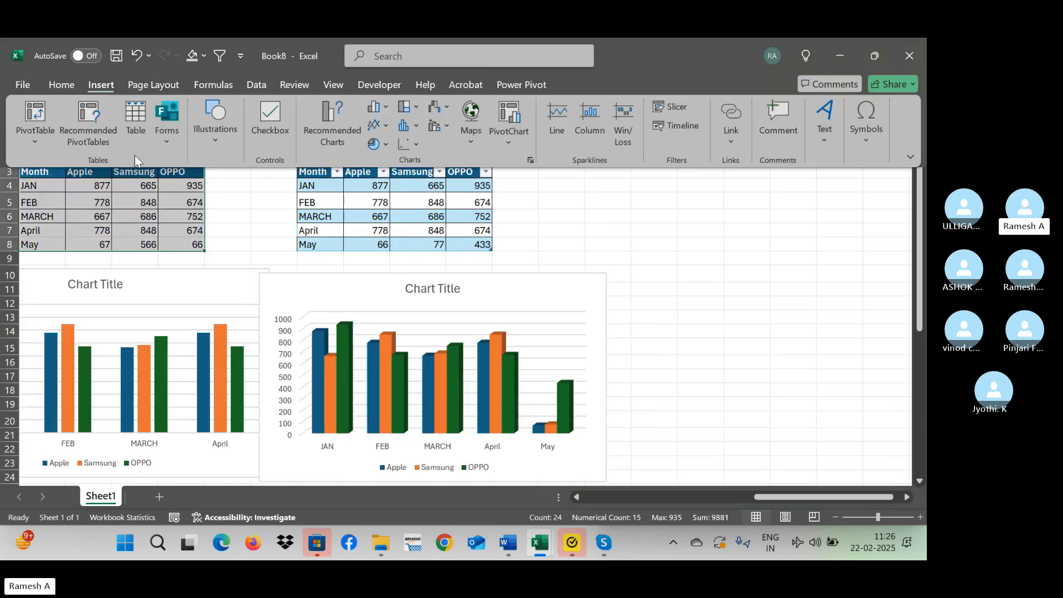
left_click(36, 114)
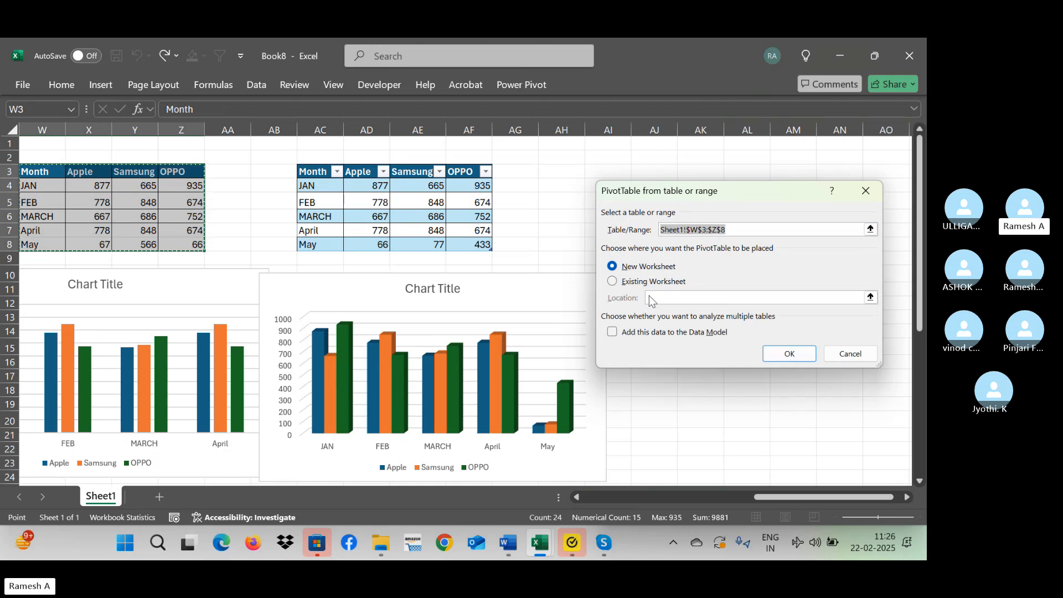
left_click(674, 297)
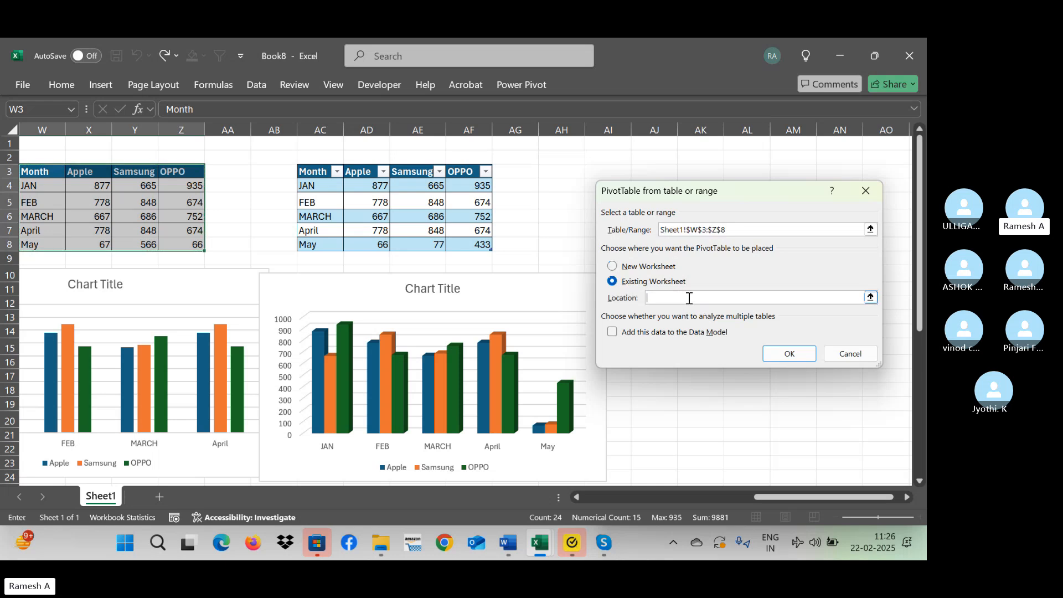
left_click_drag(728, 199, 811, 289)
left_click(720, 205)
left_click(881, 448)
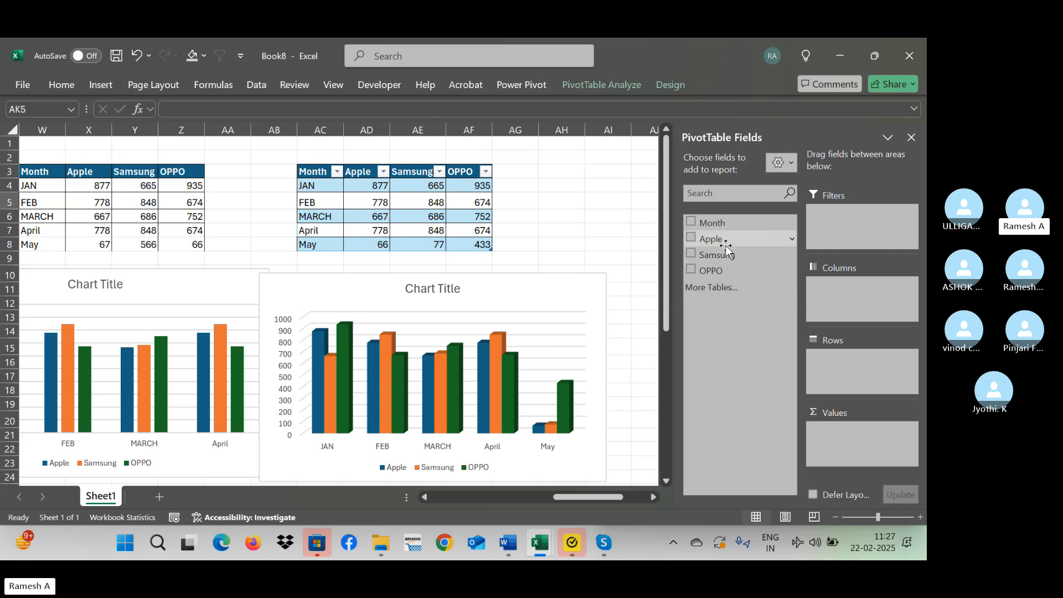
Fill the PivotTable at AK5 with Apple, Samsung and OPPO as summed values and Month as rows.
left_click_drag(726, 247, 882, 450)
left_click_drag(603, 497, 630, 496)
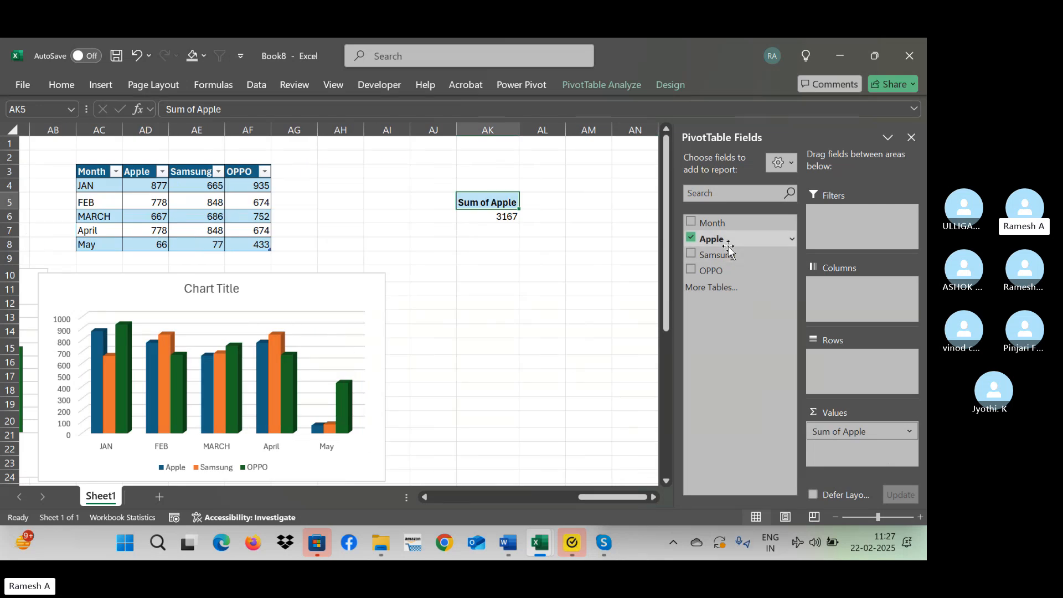
left_click_drag(726, 255, 845, 446)
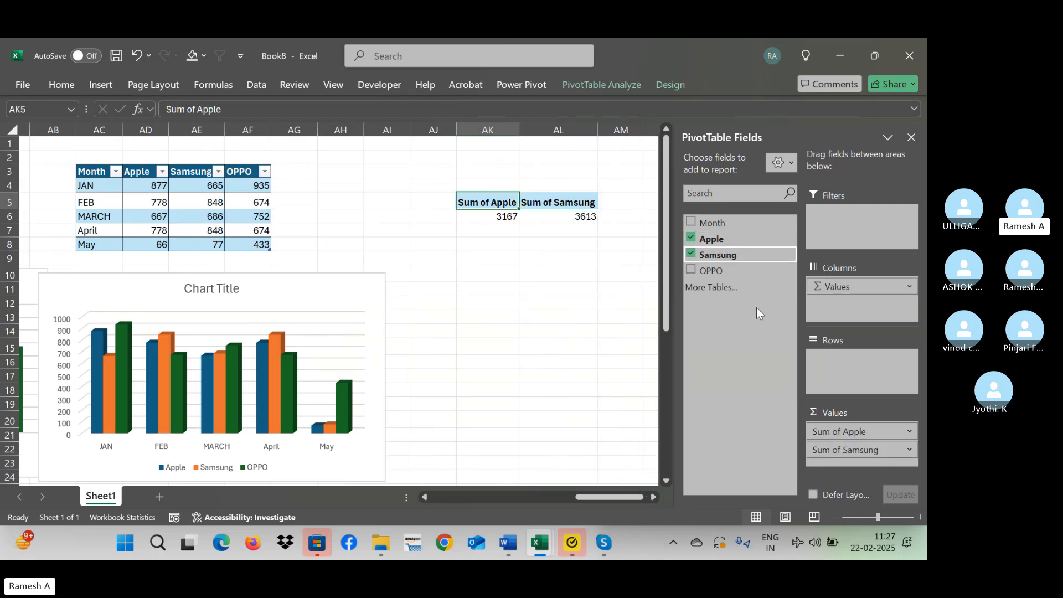
left_click_drag(710, 270, 864, 468)
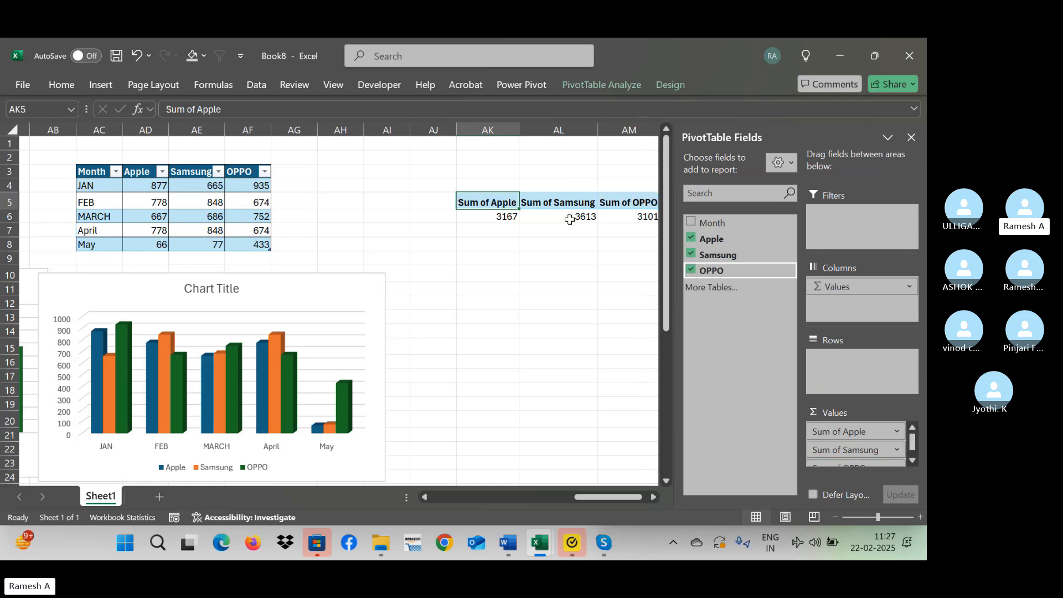
left_click_drag(736, 221, 846, 360)
left_click(595, 349)
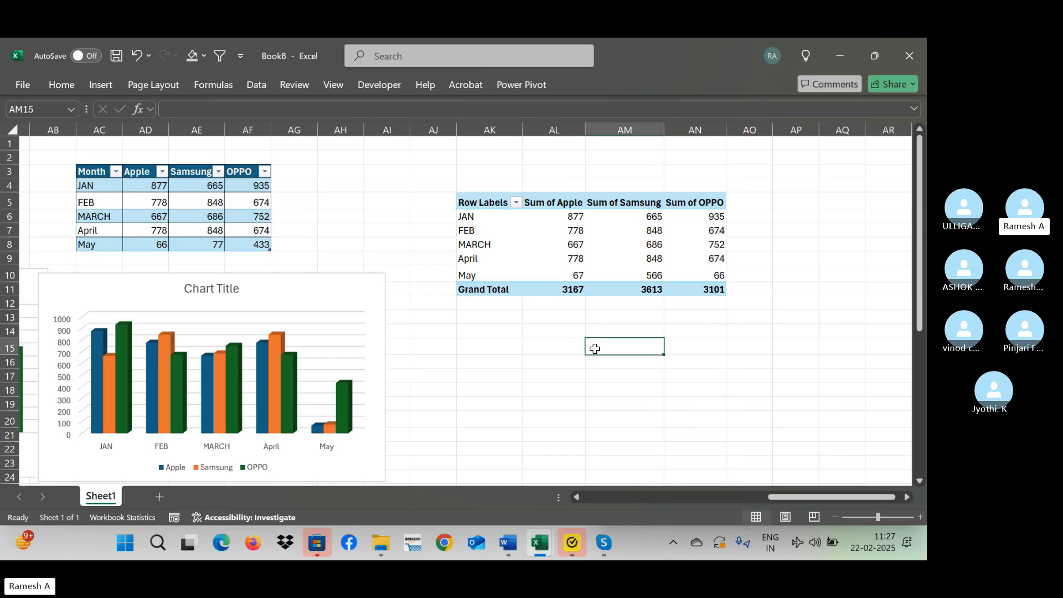
Insert a second PivotTable from the Excel table AC3:AF8 on the existing worksheet at AP5.
key("Right")
key("Right")
key("Right")
key("Right")
key("Right")
key("Right")
key("Right")
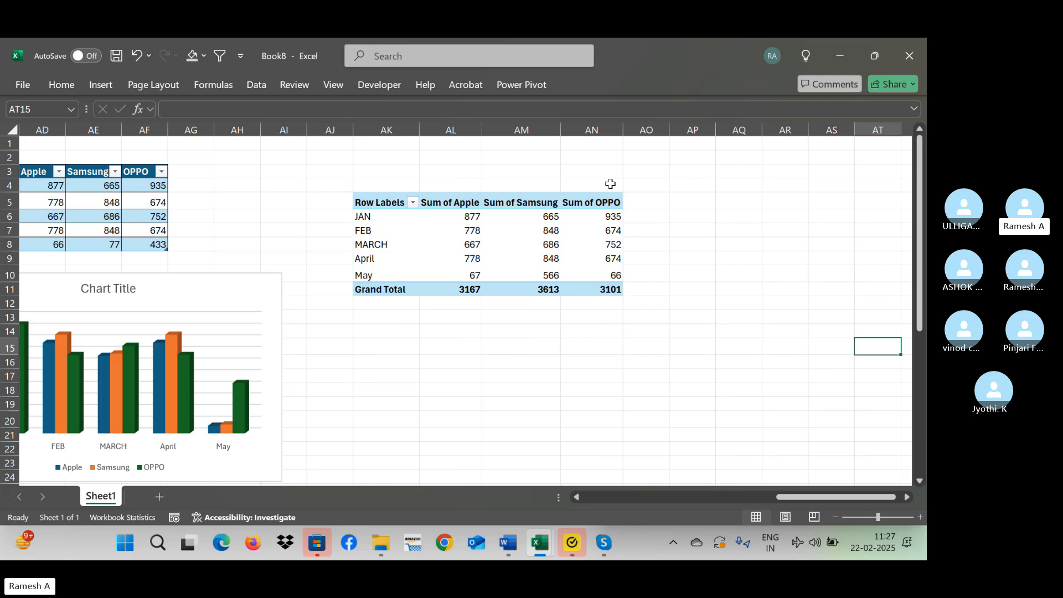
left_click(238, 196)
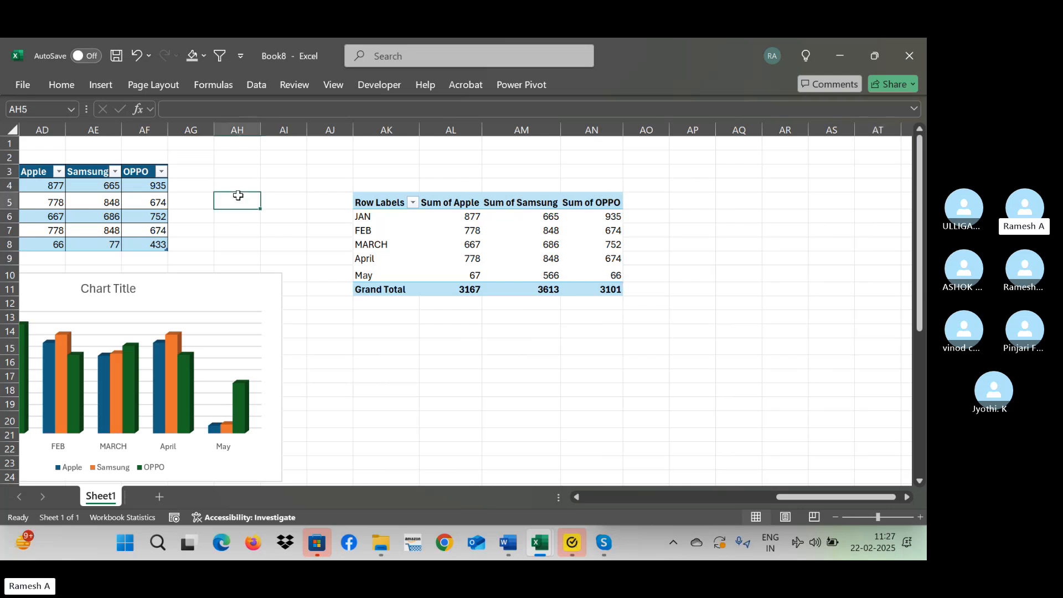
key("Left")
key("Left")
key("Left")
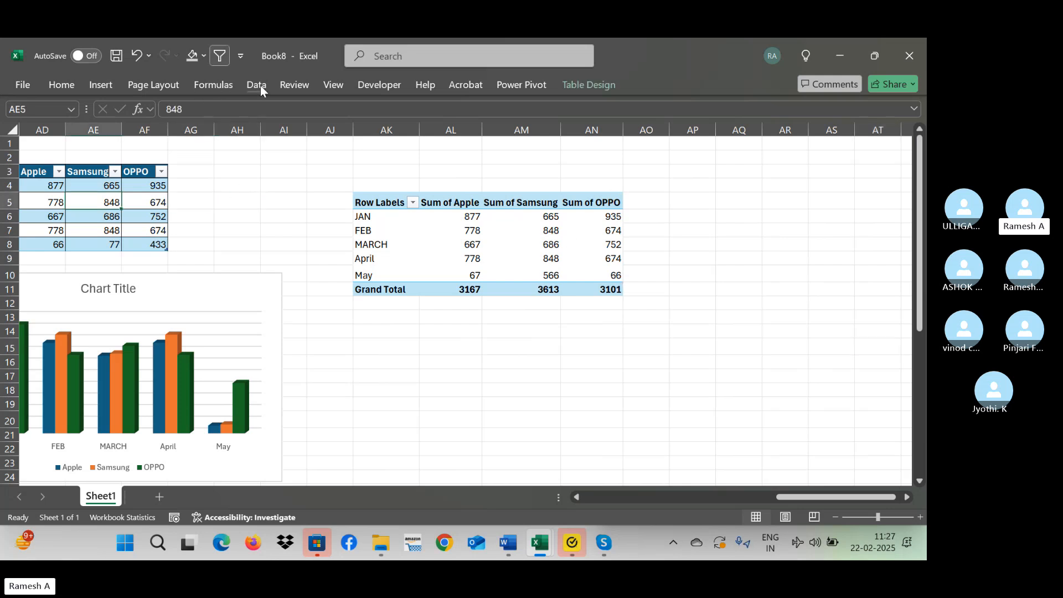
left_click(97, 84)
left_click(48, 121)
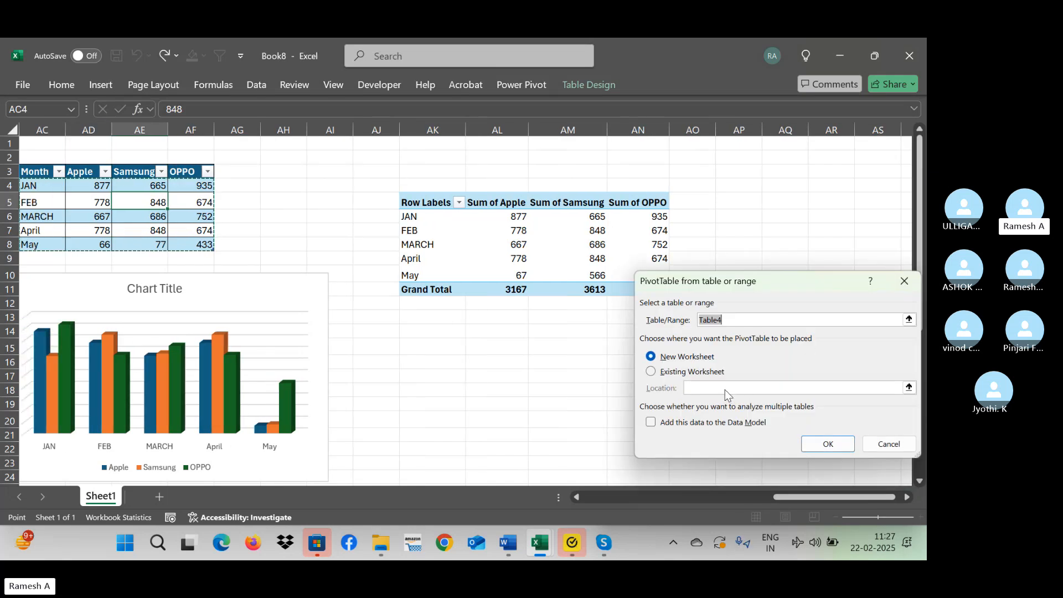
left_click(678, 373)
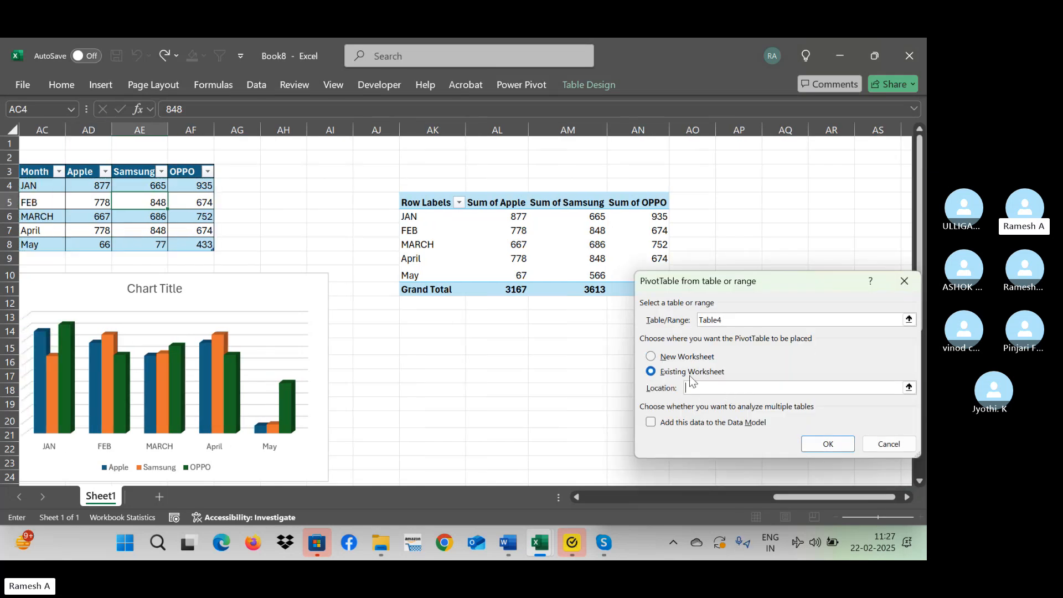
left_click(750, 199)
left_click(830, 444)
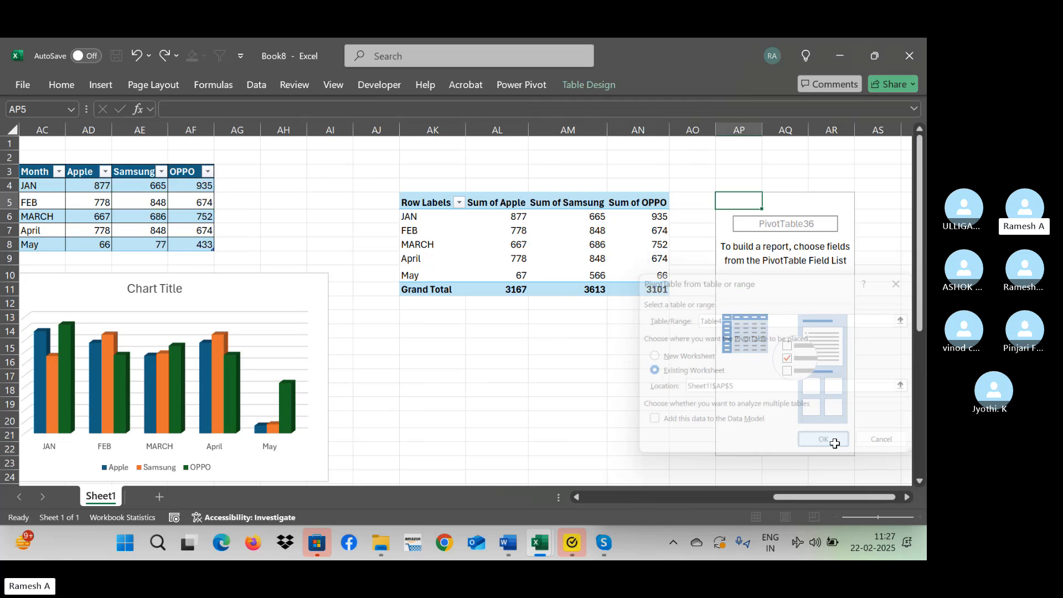
Lay out the PivotTable at AP5 with Month in rows and Apple, Samsung and OPPO in values.
left_click_drag(733, 223, 860, 378)
left_click_drag(714, 238, 836, 443)
left_click_drag(718, 254, 838, 449)
left_click_drag(720, 271, 850, 462)
left_click_drag(588, 497, 633, 499)
left_click(428, 360)
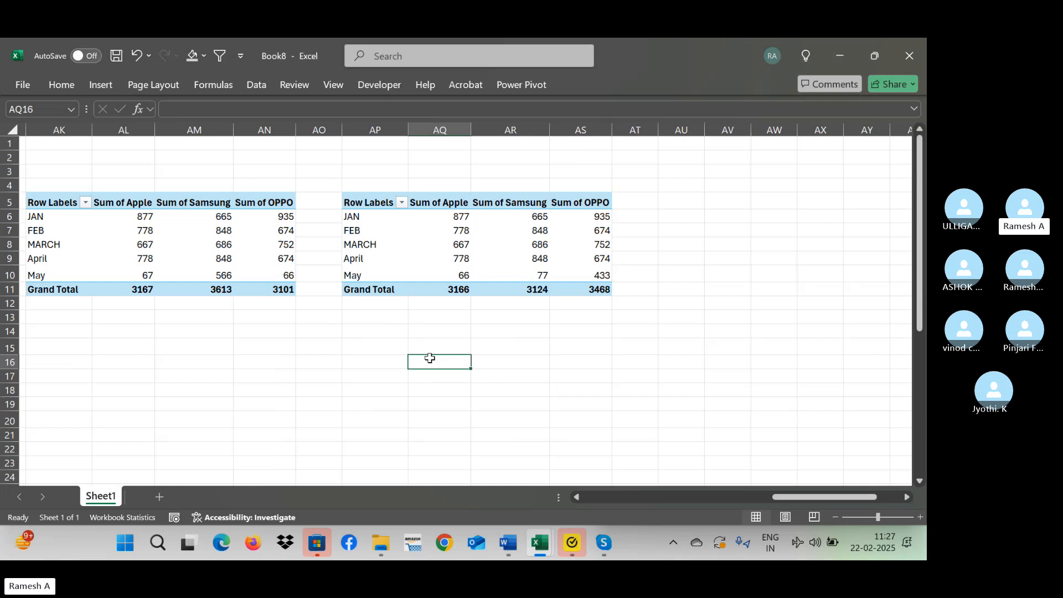
Add a June row below the normal range at W9 with Apple 545, Samsung 435 and OPPO 345.
left_click(420, 314)
key("Up")
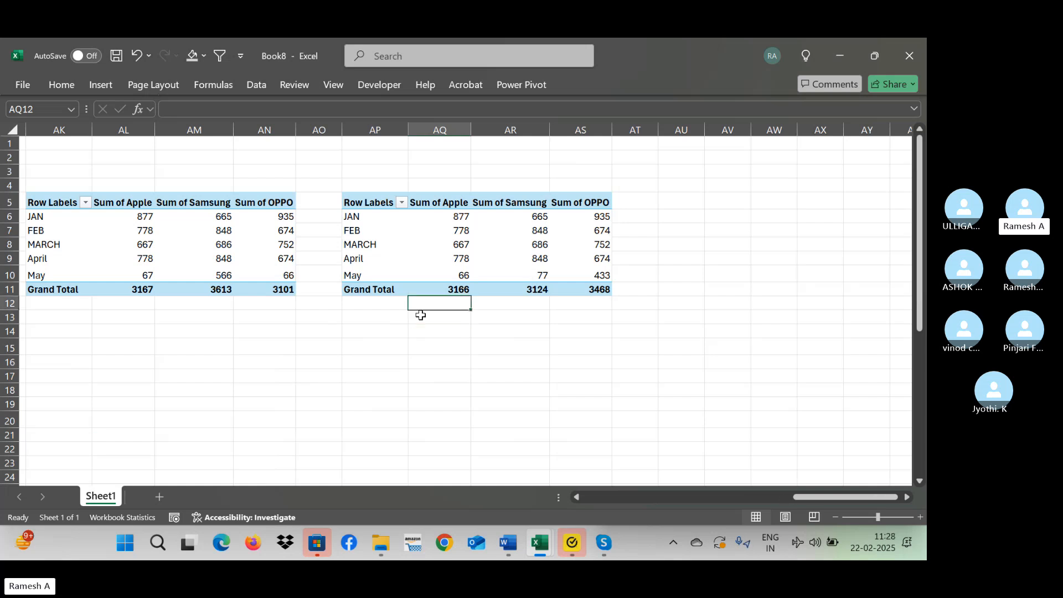
key("Left")
key("Left")
key("Left")
key("Left")
key("Left")
key("Left")
key("Left")
key("Left")
key("Left")
key("Left")
key("Left")
key("Left")
key("Left")
key("Left")
key("Left")
key("Left")
key("Left")
key("Left")
key("Left")
key("Left")
key("Left")
key("Left")
key("Left")
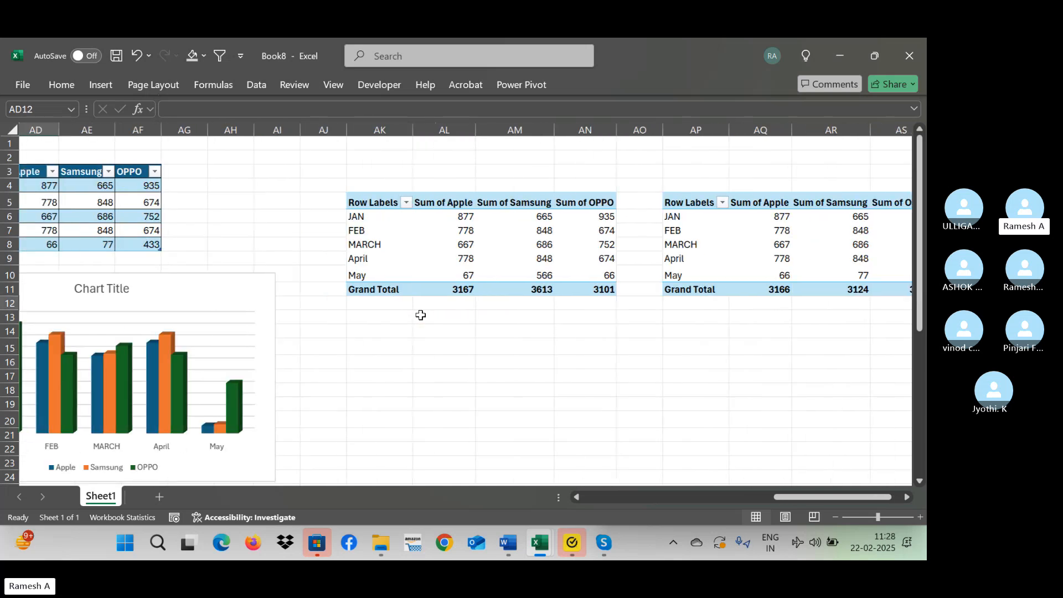
key("Right")
key("Right")
key("Right")
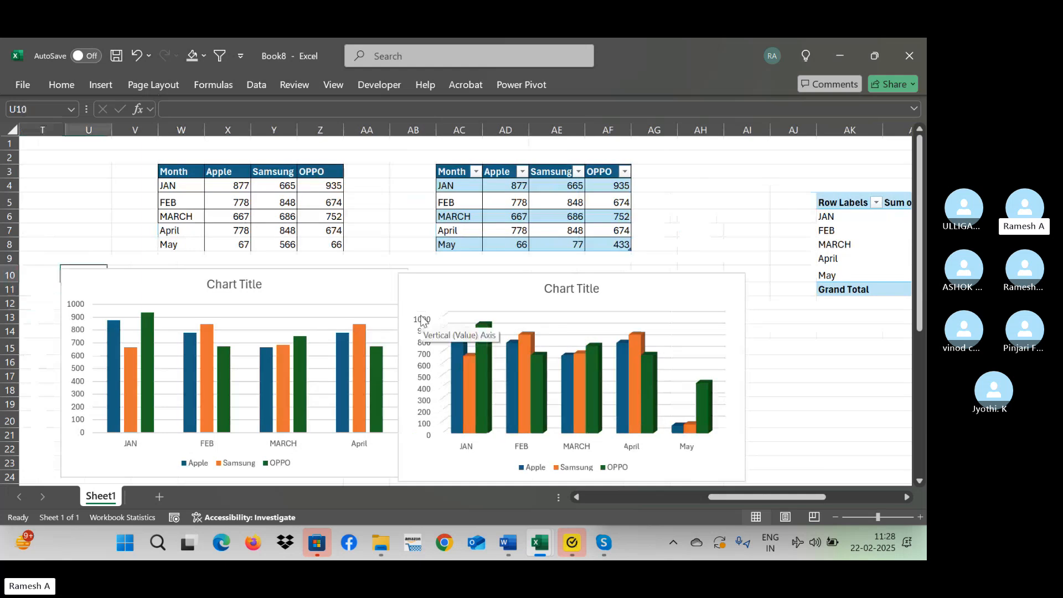
key("Up")
key("Up")
key("Up")
type("Jun")
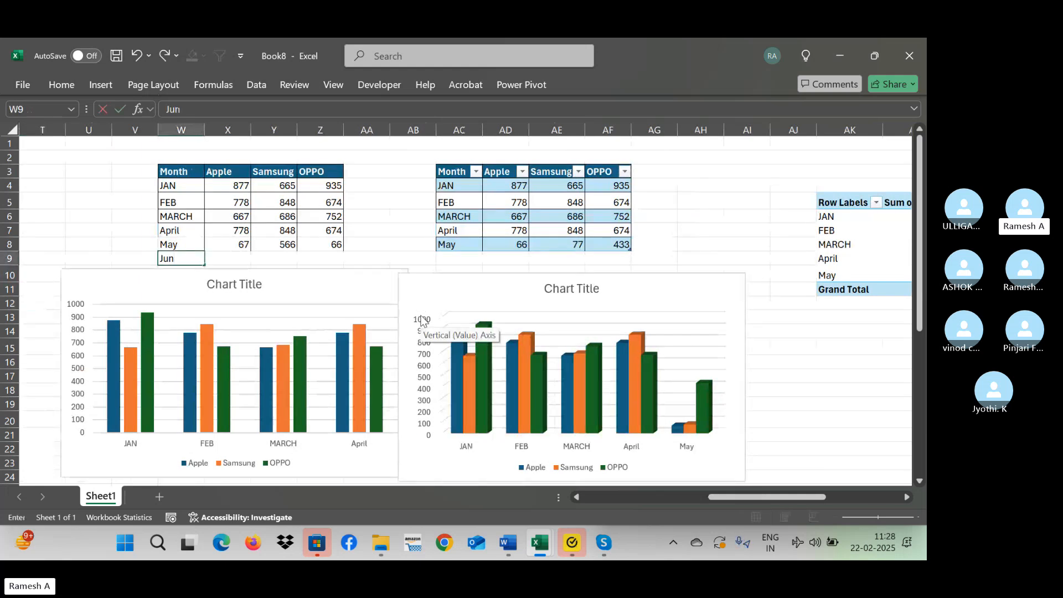
key("Tab")
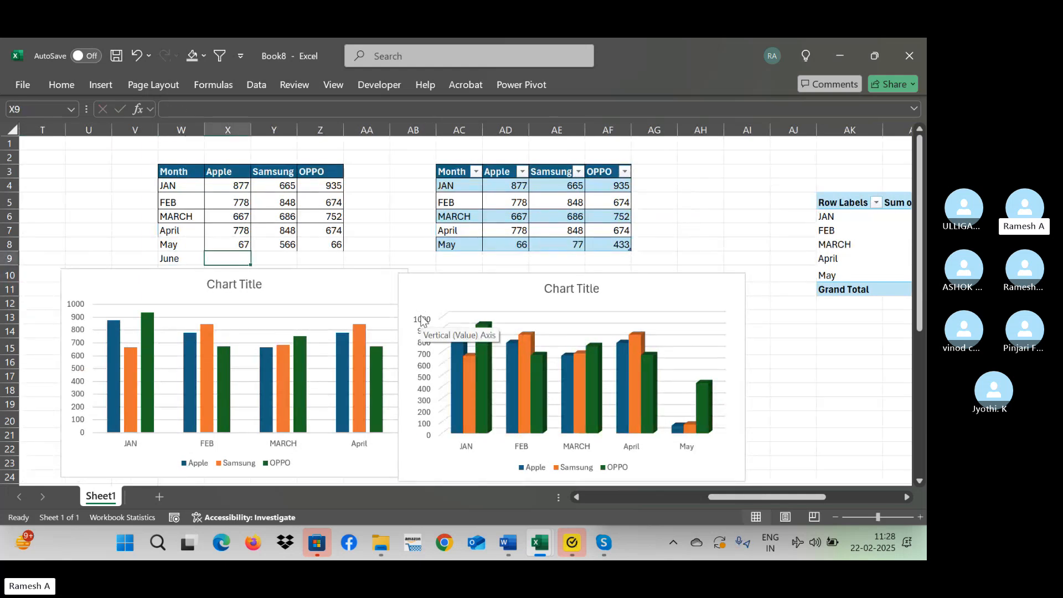
type("545")
key("Tab")
type("435")
key("Tab")
type("345")
key("Tab")
key("Tab")
key("Tab")
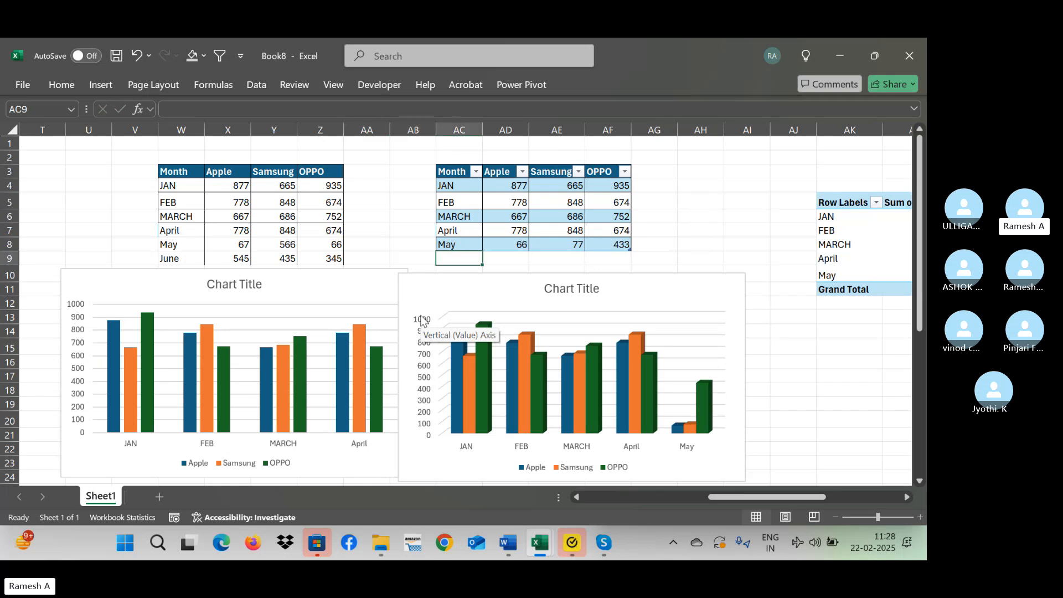
Refresh the PivotTable at AK5 that is based on the normal range.
key("Right")
key("Right")
key("Right")
key("Right")
key("Right")
key("Right")
key("Right")
key("Right")
key("Right")
key("Right")
key("Right")
key("Right")
key("Right")
key("Left")
key("Left")
key("Left")
key("Left")
key("Left")
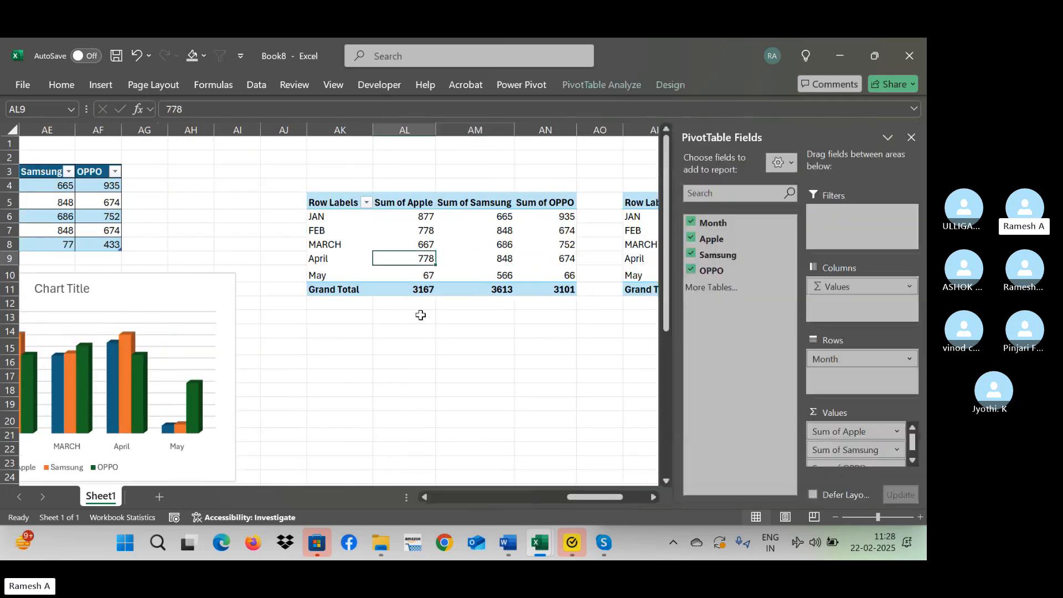
right_click(369, 222)
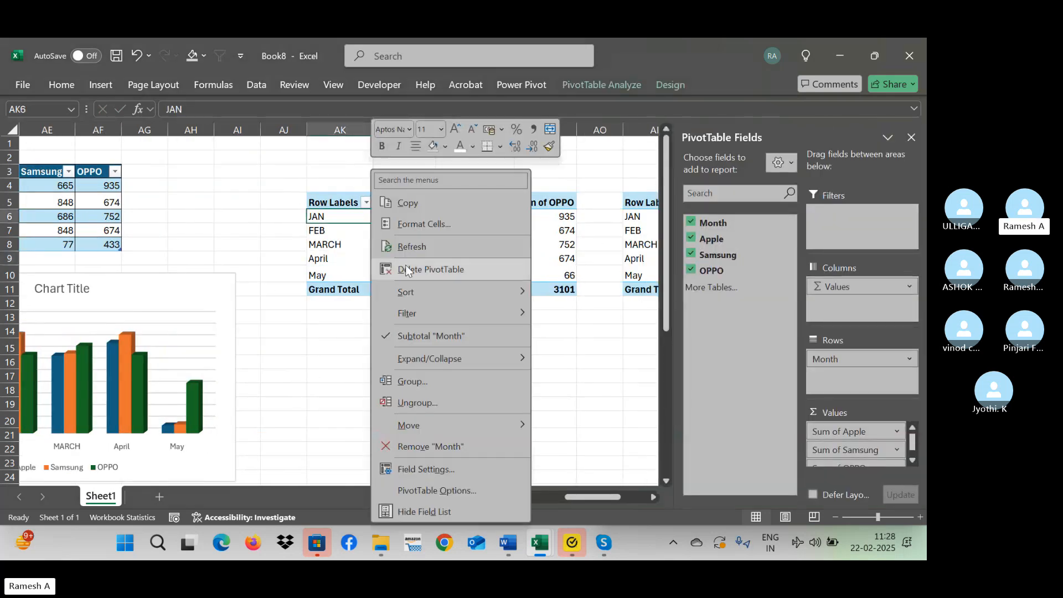
left_click(408, 245)
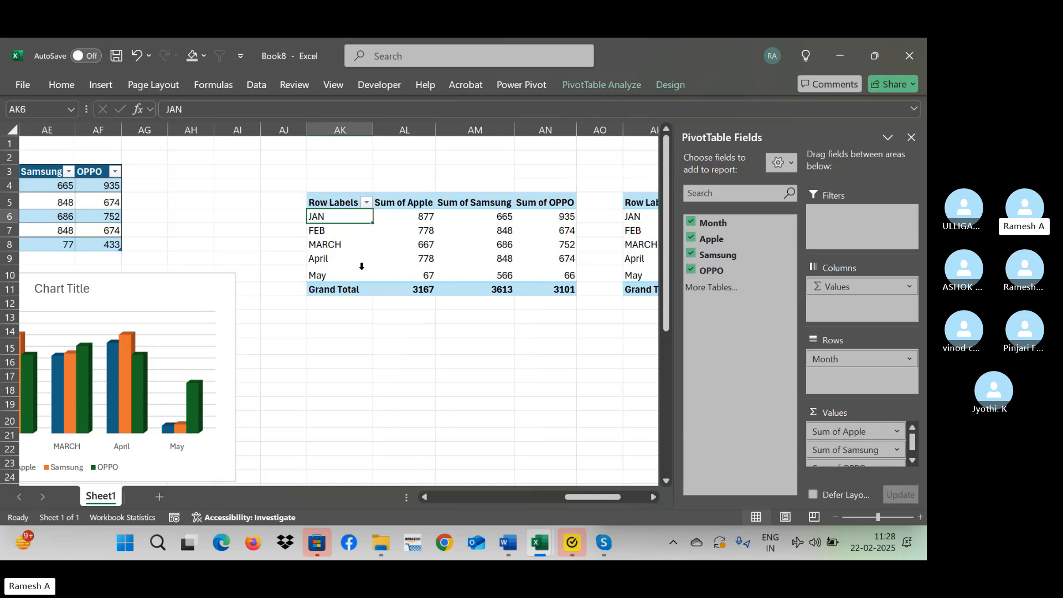
key("Right")
key("Right")
key("Right")
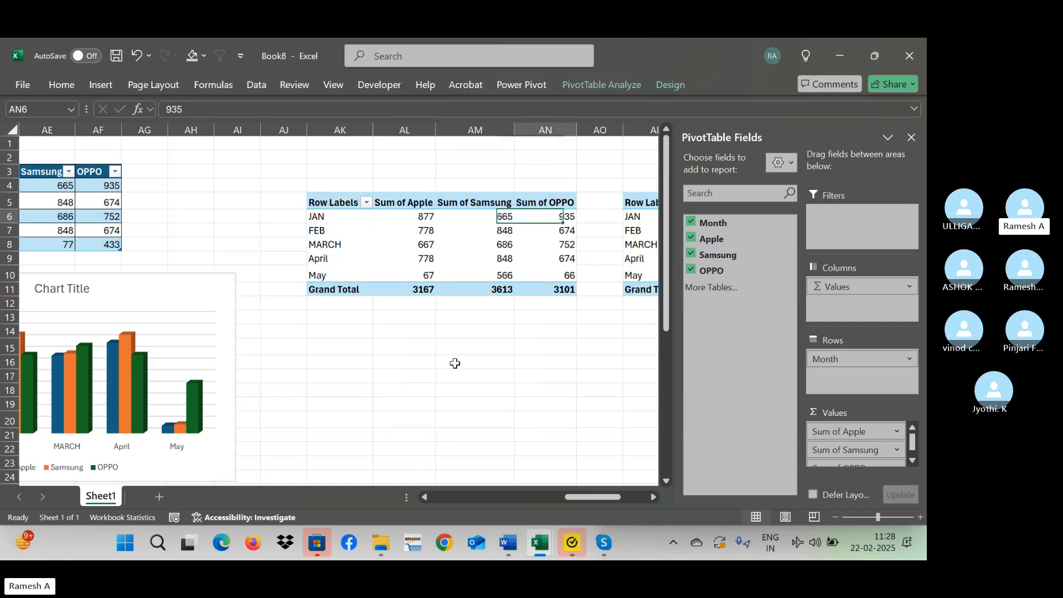
Add a June row to the Excel table at AC9 with Apple 45, Samsung 45345 and OPPO 45.
key("Left")
key("Left")
key("Left")
key("Left")
key("Left")
key("Left")
key("Left")
key("Left")
key("Left")
key("Left")
key("Left")
key("Left")
key("Left")
key("Left")
key("Left")
key("Left")
key("Left")
key("Left")
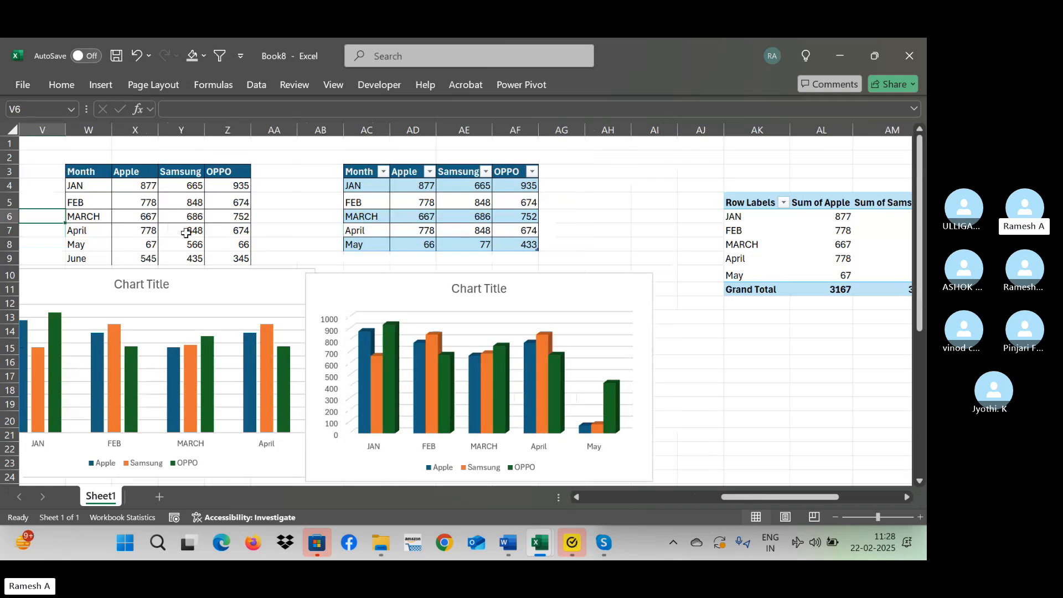
left_click(227, 259)
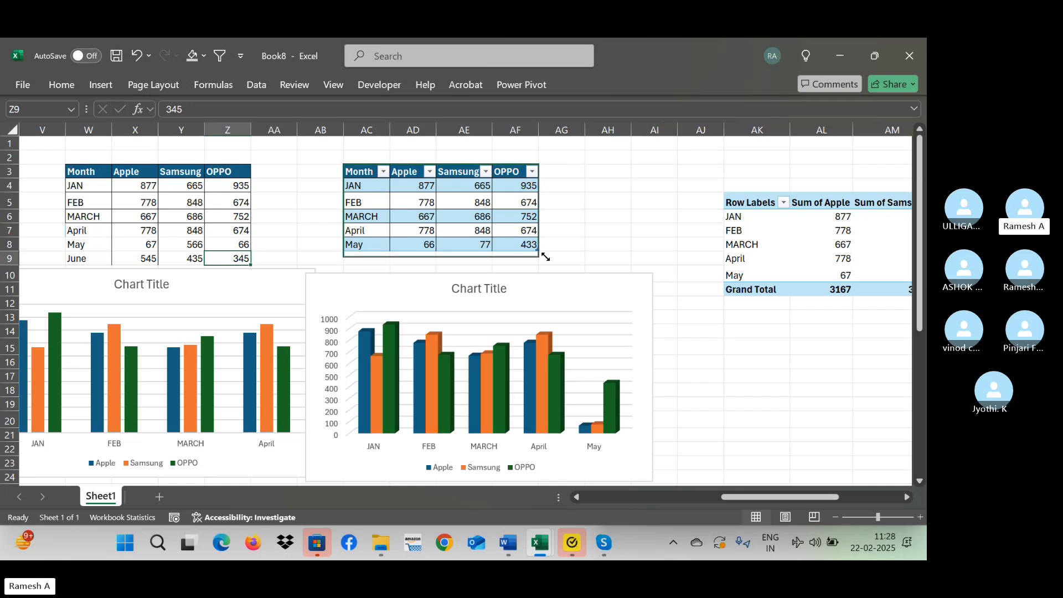
left_click(379, 258)
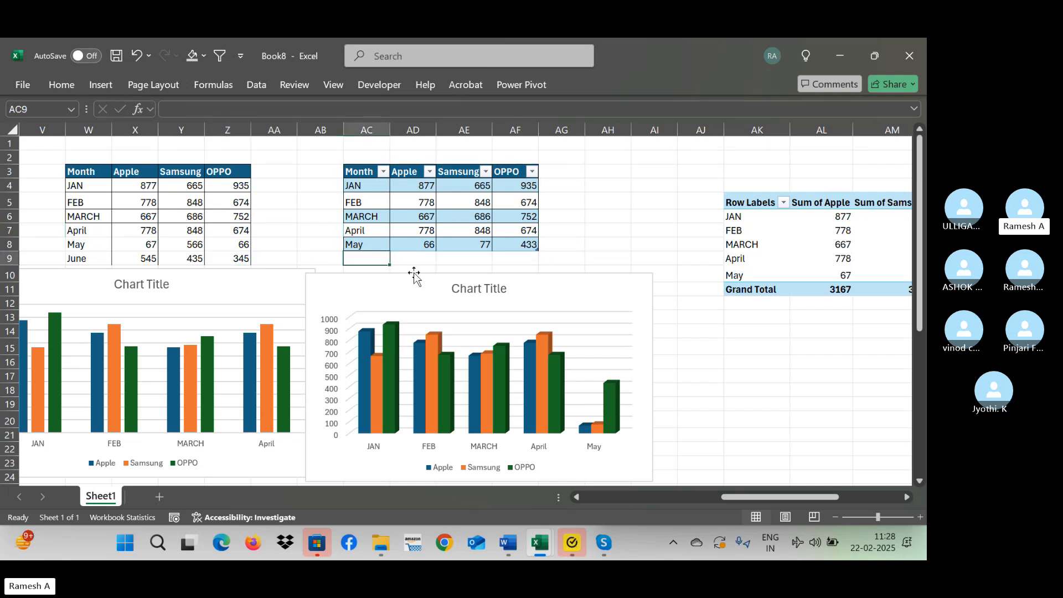
type("June")
key("Tab")
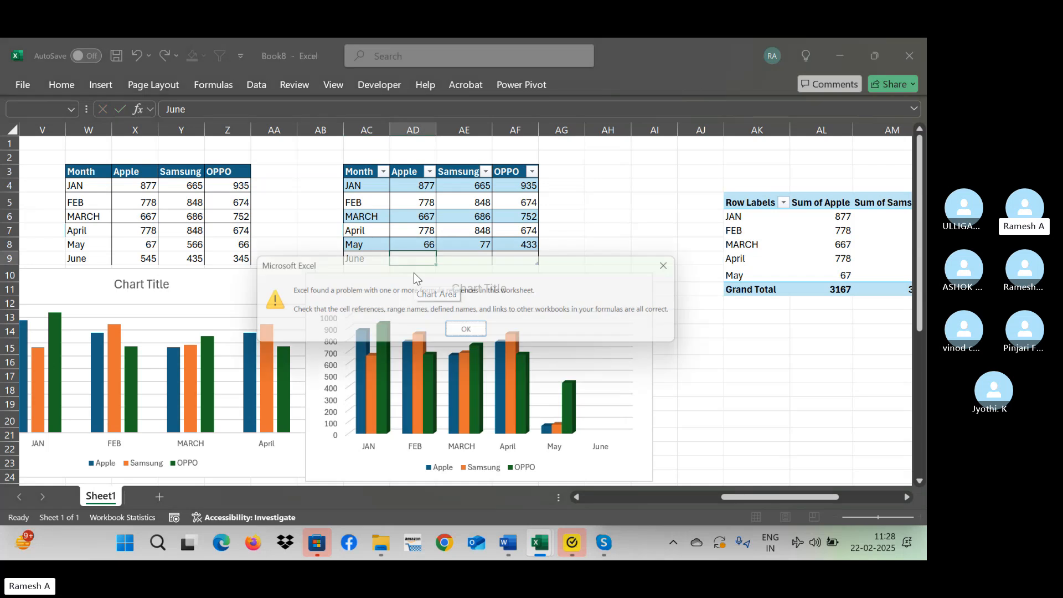
key("Return")
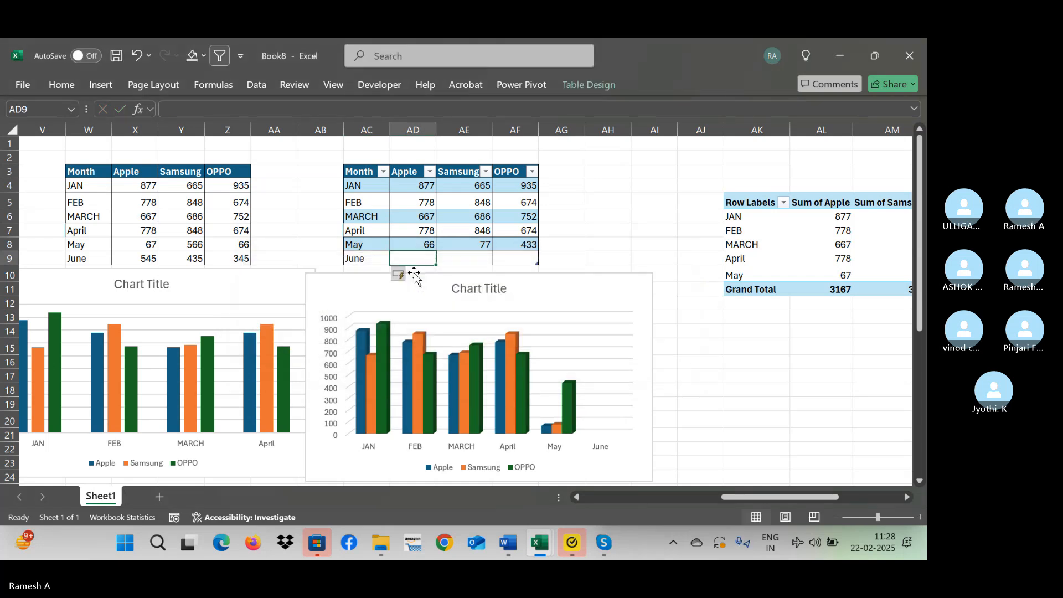
type("45")
key("Tab")
type("45345")
key("Tab")
type("45")
key("Return")
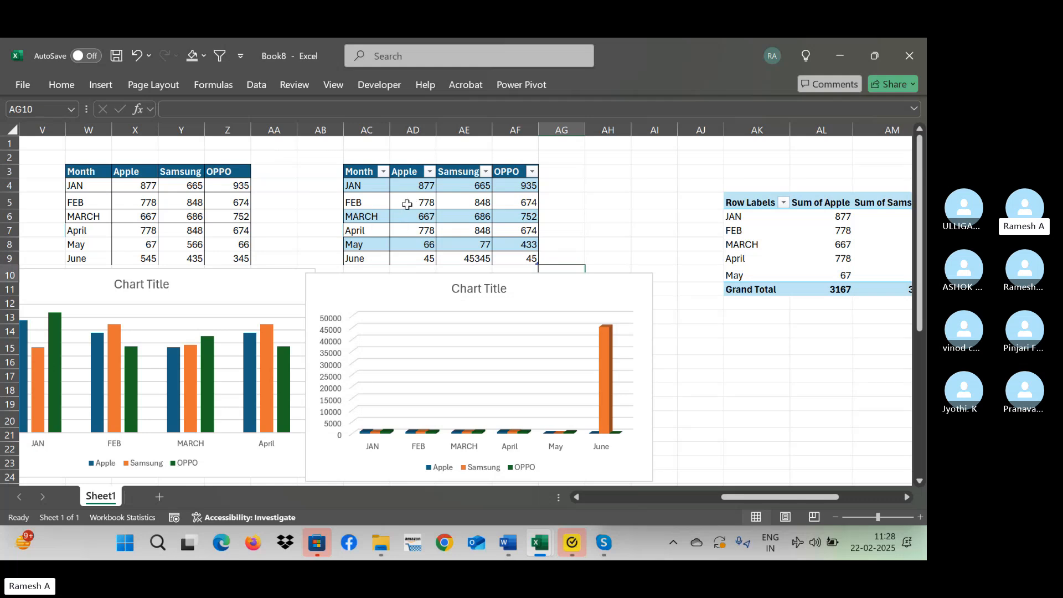
Check the Excel table's data range in the Resize Table dialog, leaving the range as it is.
left_click(422, 198)
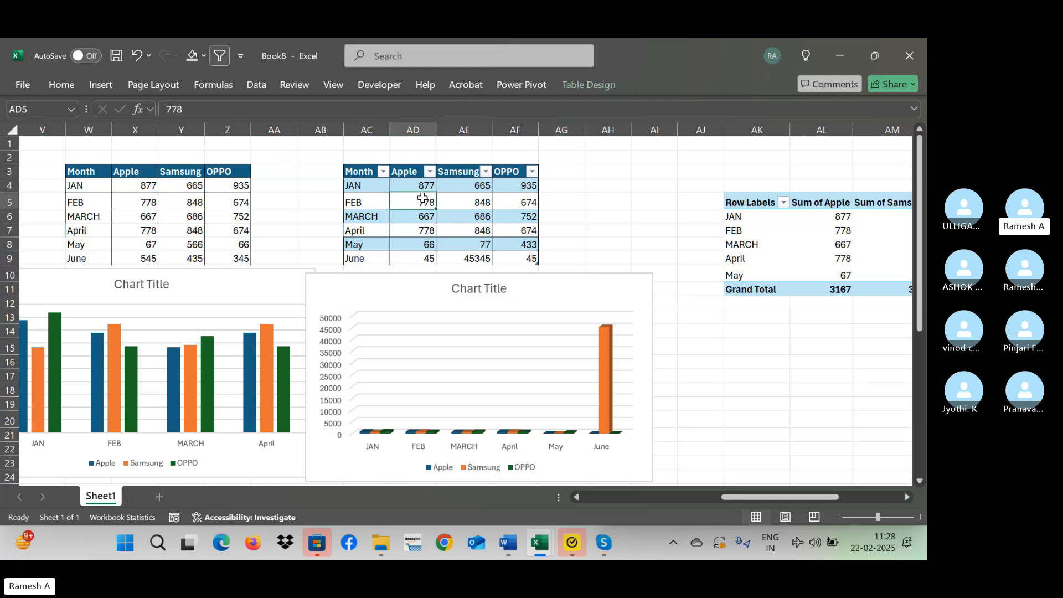
left_click(599, 85)
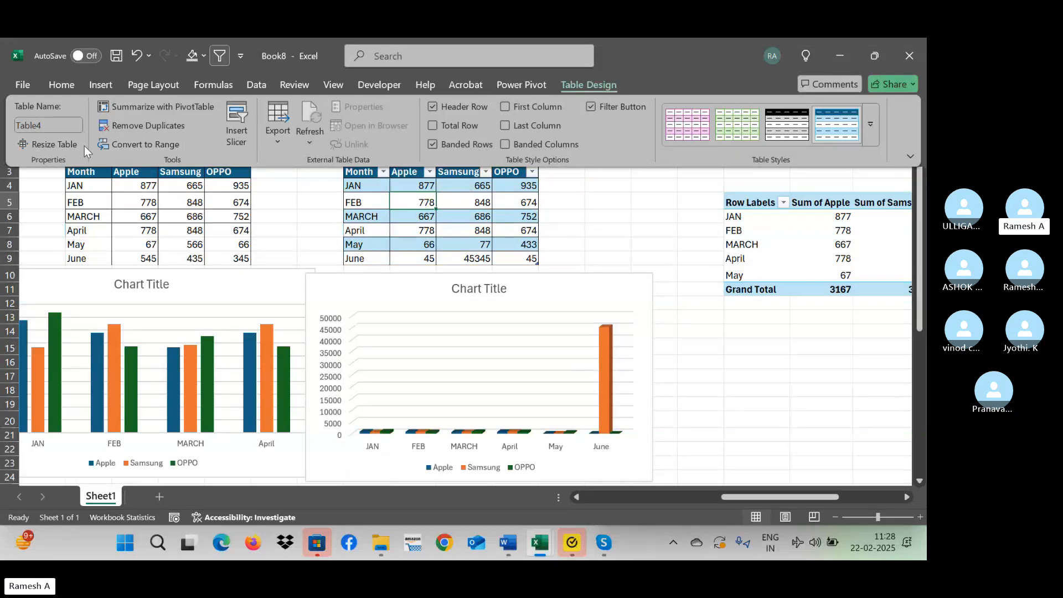
left_click(55, 144)
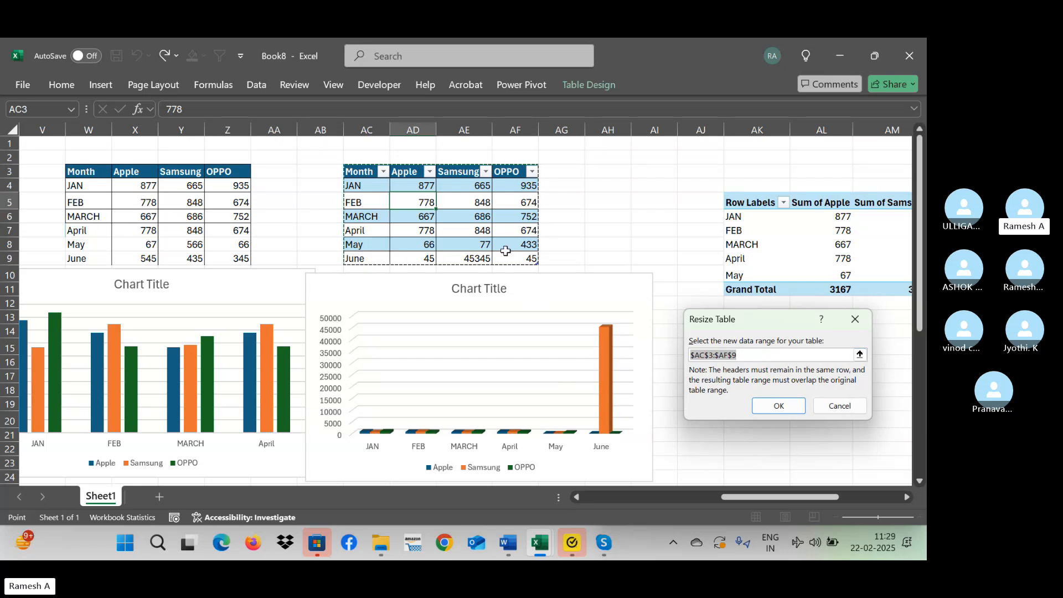
left_click(861, 321)
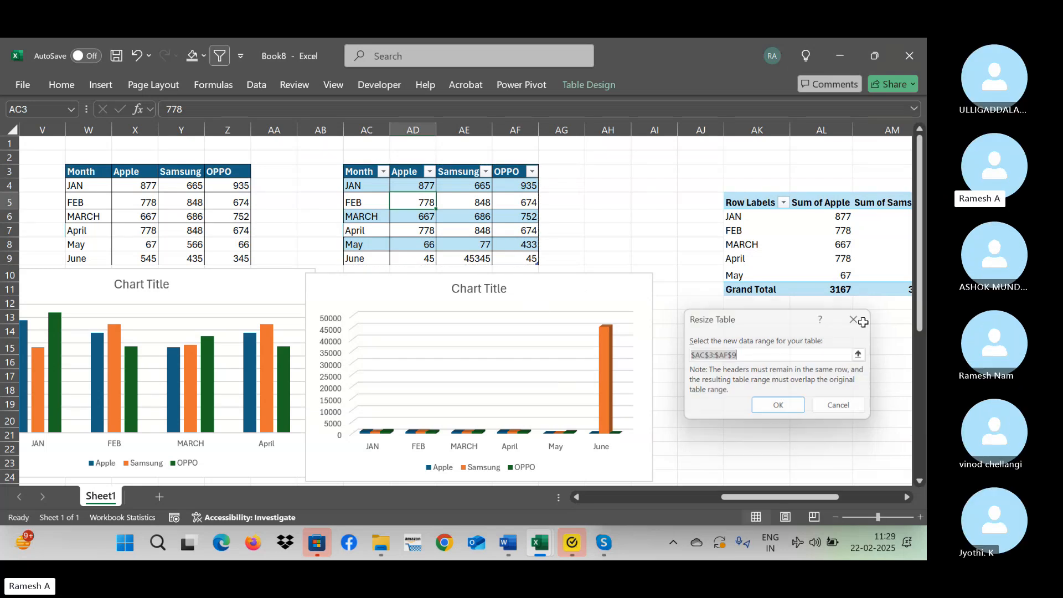
Rename the Excel table at AC3 as Saledata.
left_click(600, 83)
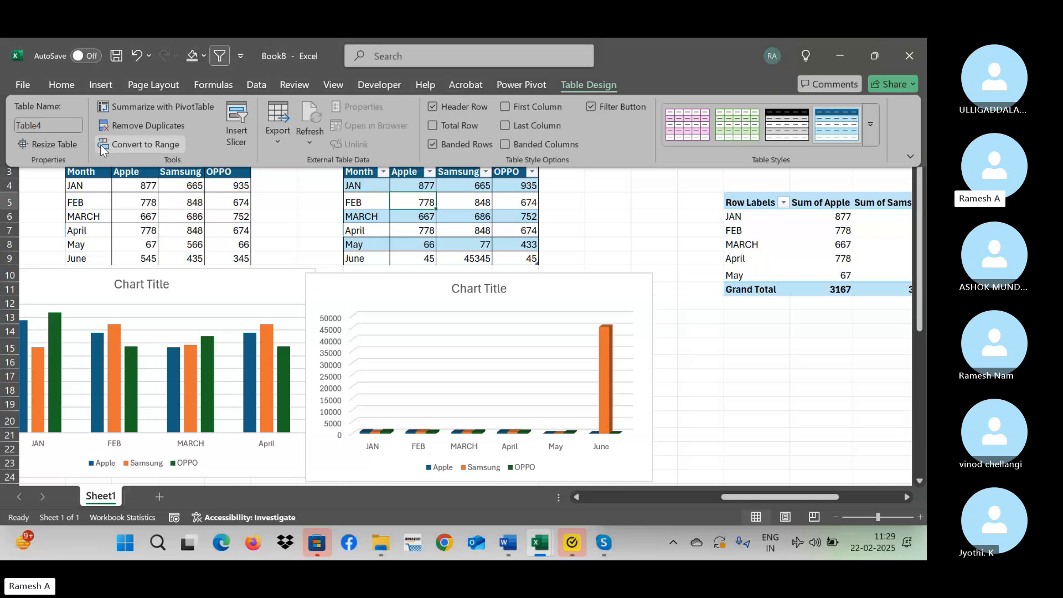
left_click(63, 126)
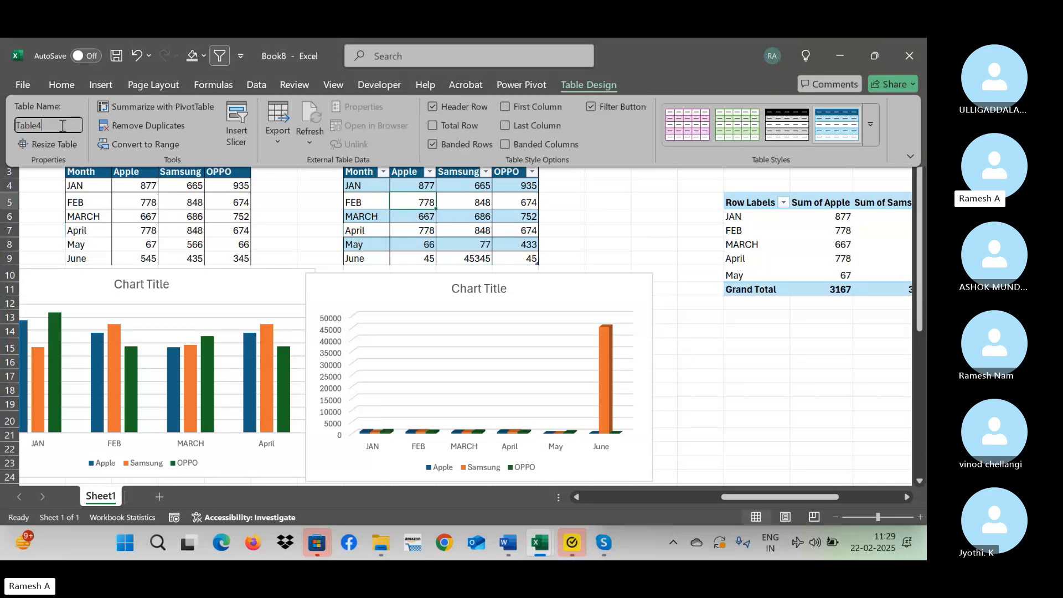
key("ctrl+a")
type("S")
key("Return")
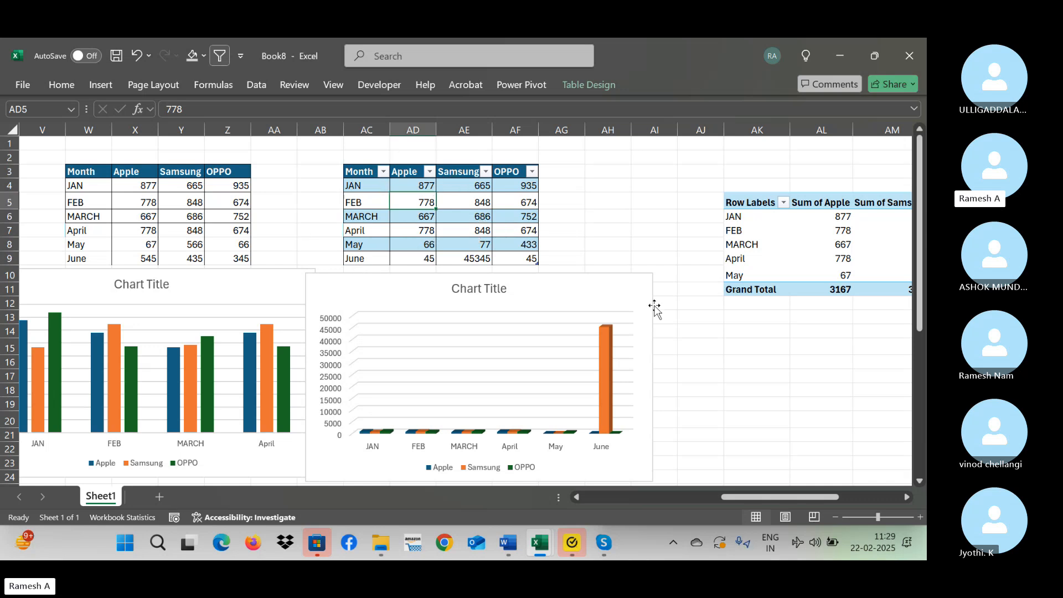
Check the data source of the PivotTable at AP5 without changing it.
left_click(764, 329)
key("Right")
key("Right")
key("Right")
key("Right")
key("Right")
key("Right")
key("Right")
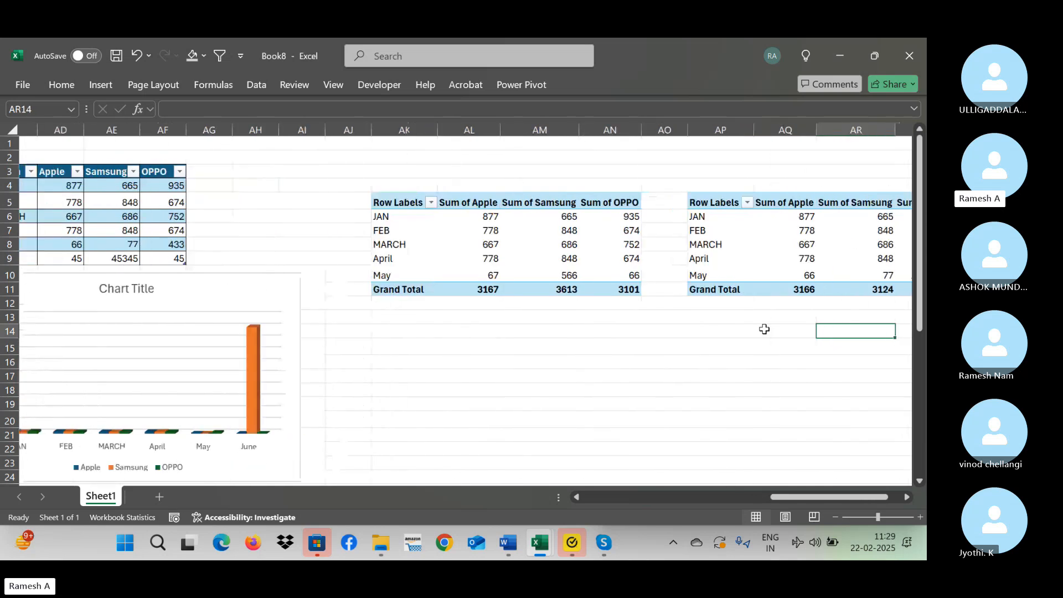
key("Right")
left_click(735, 242)
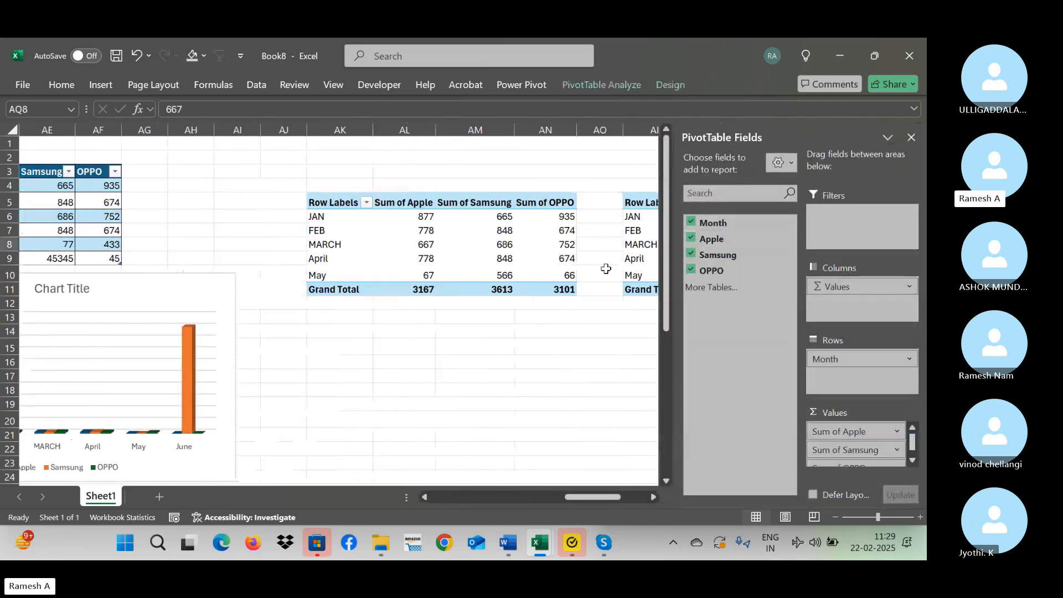
left_click(912, 138)
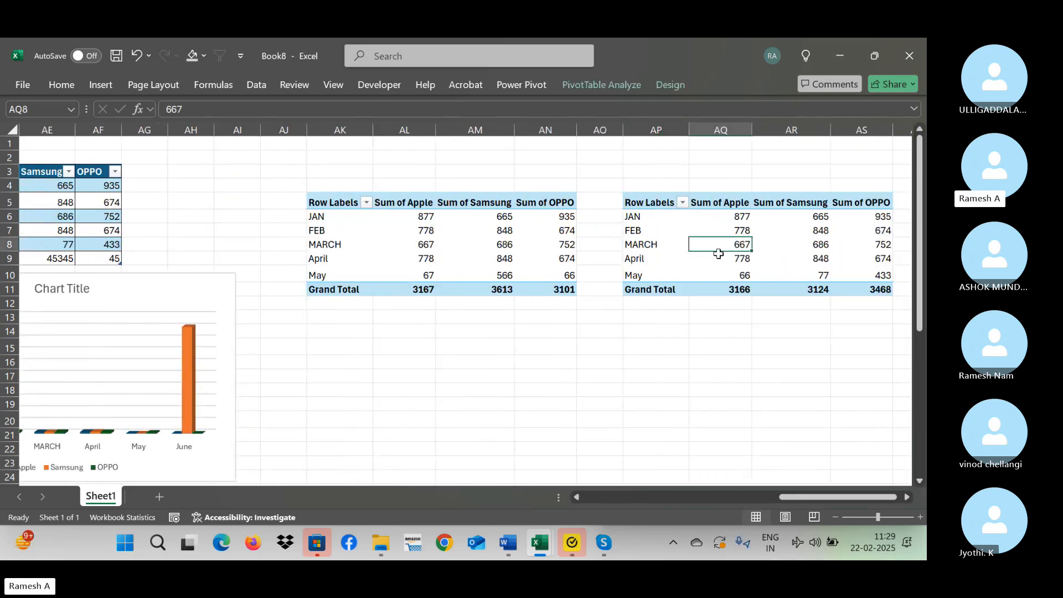
left_click(626, 84)
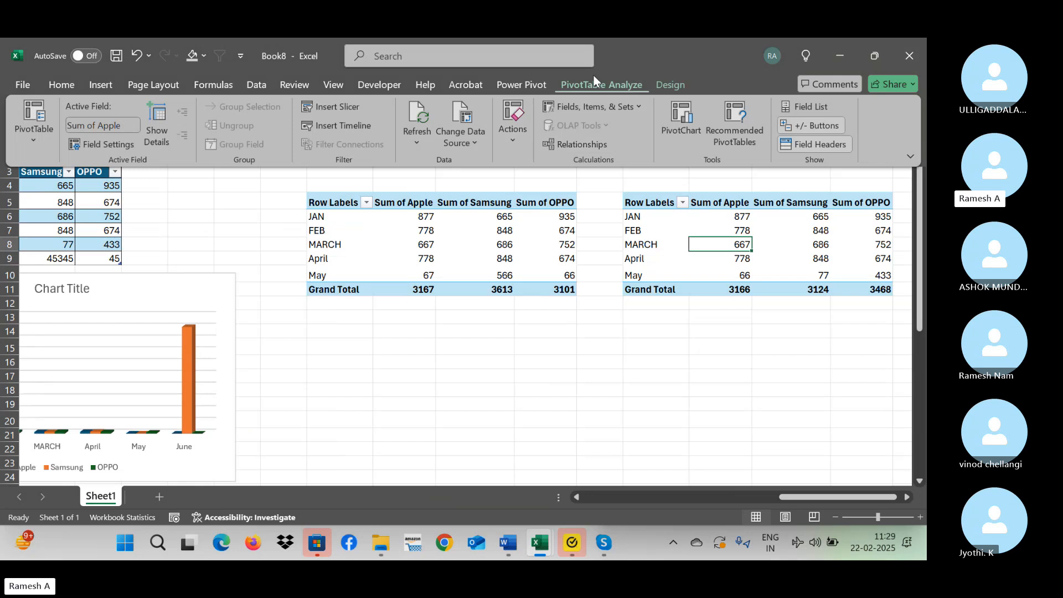
left_click(461, 116)
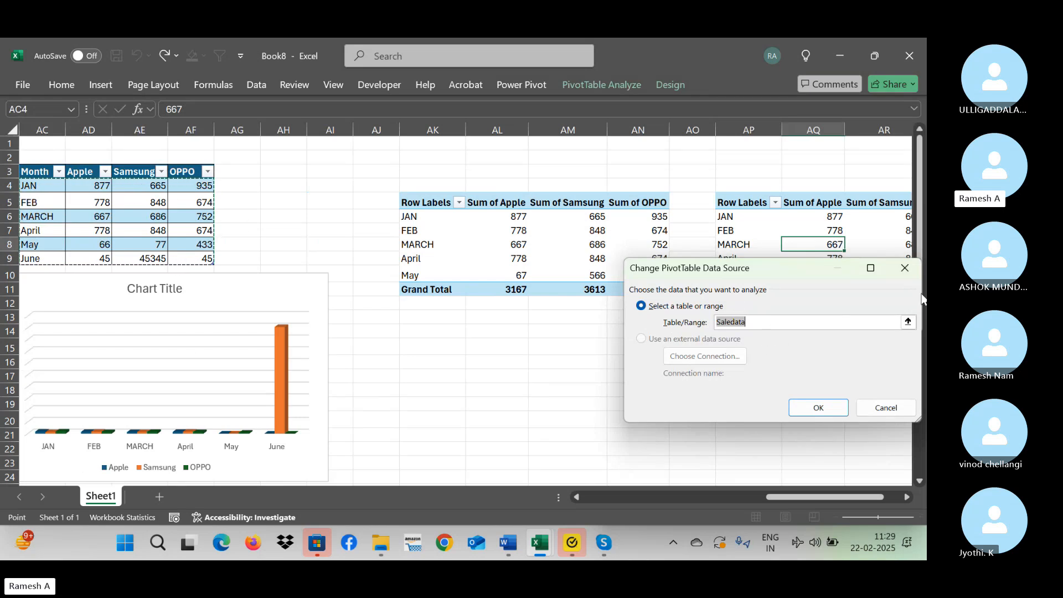
left_click(906, 268)
Check the data source range of the PivotTable at AK5 without changing it.
left_click(548, 242)
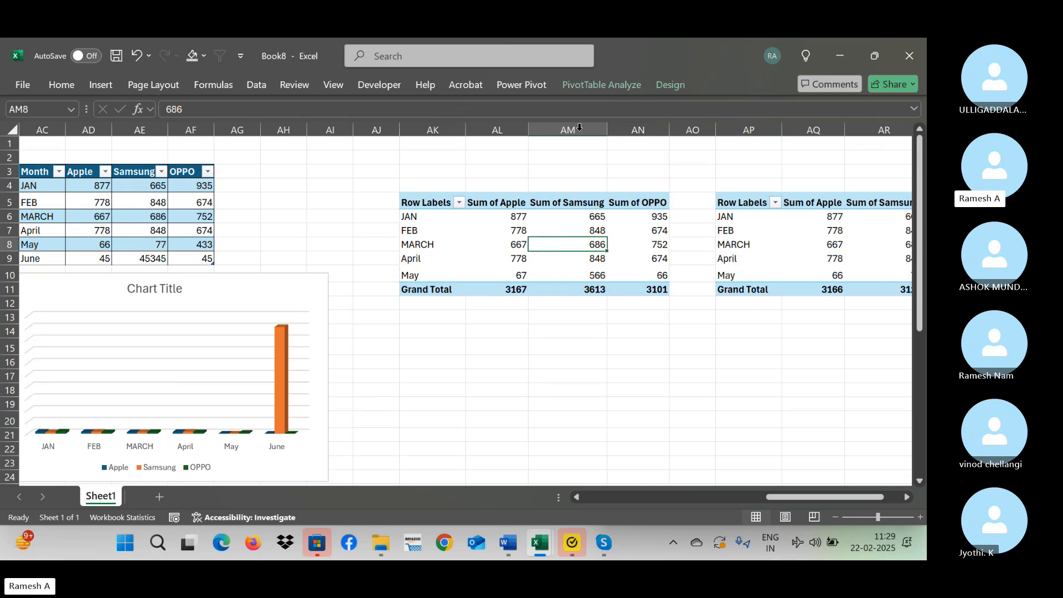
left_click(592, 89)
left_click(463, 119)
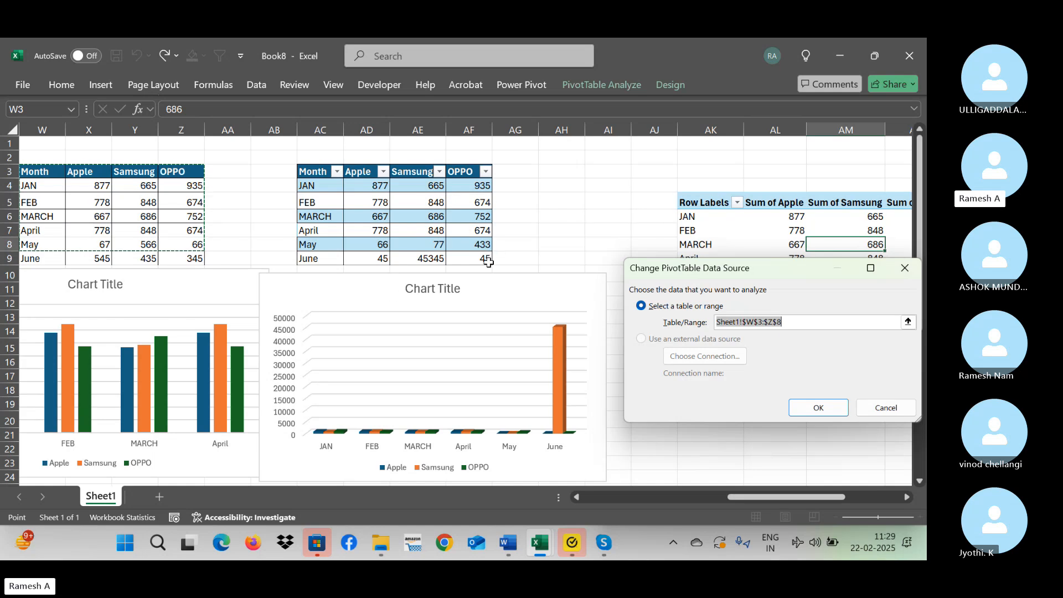
left_click_drag(787, 274, 641, 264)
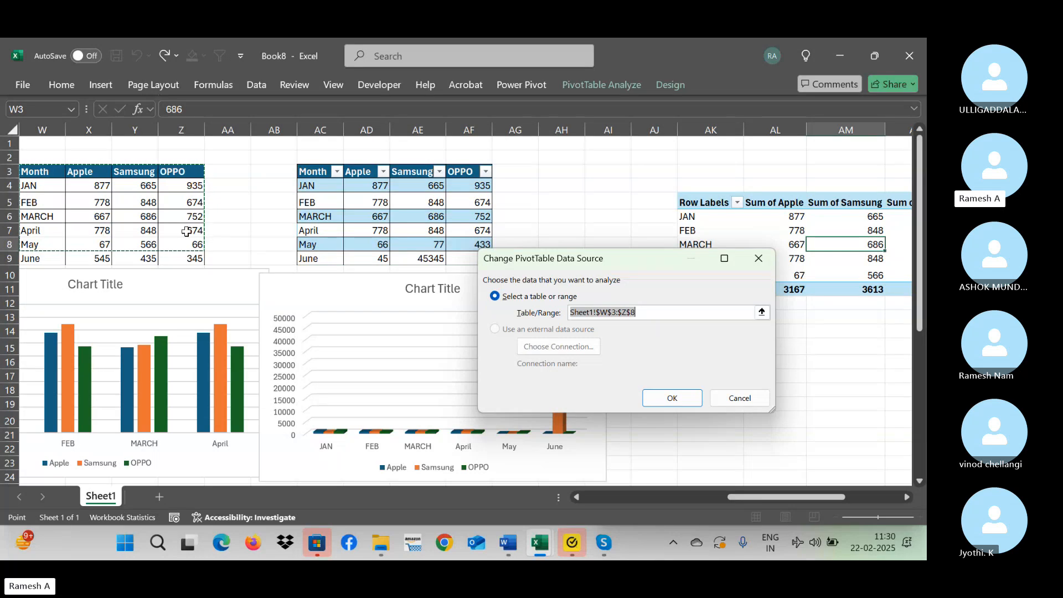
left_click(758, 258)
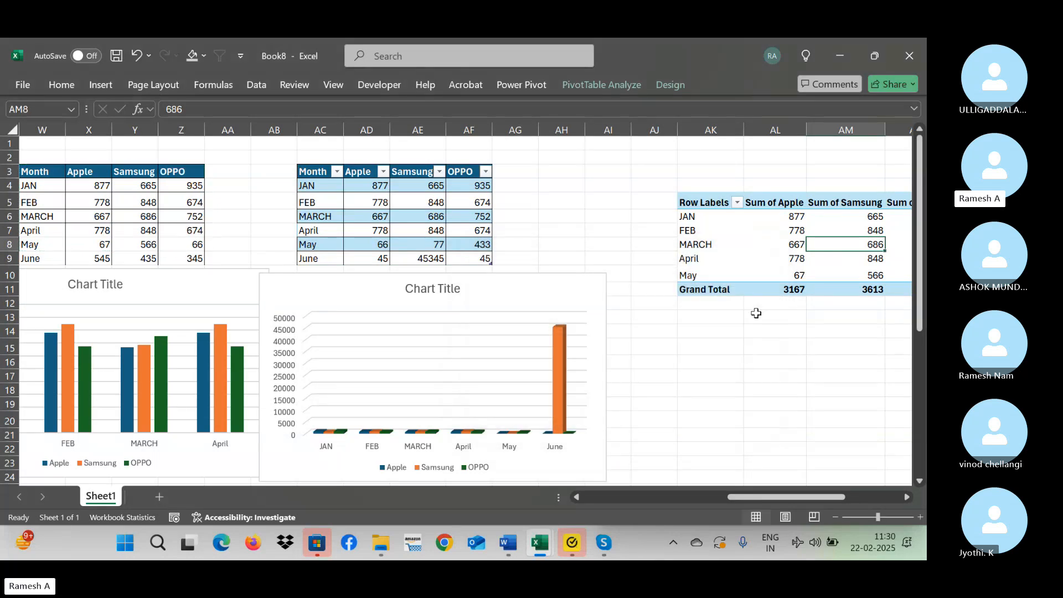
Refresh the PivotTable at AP5 to include the Excel table's June row.
key("Right")
key("Right")
key("Right")
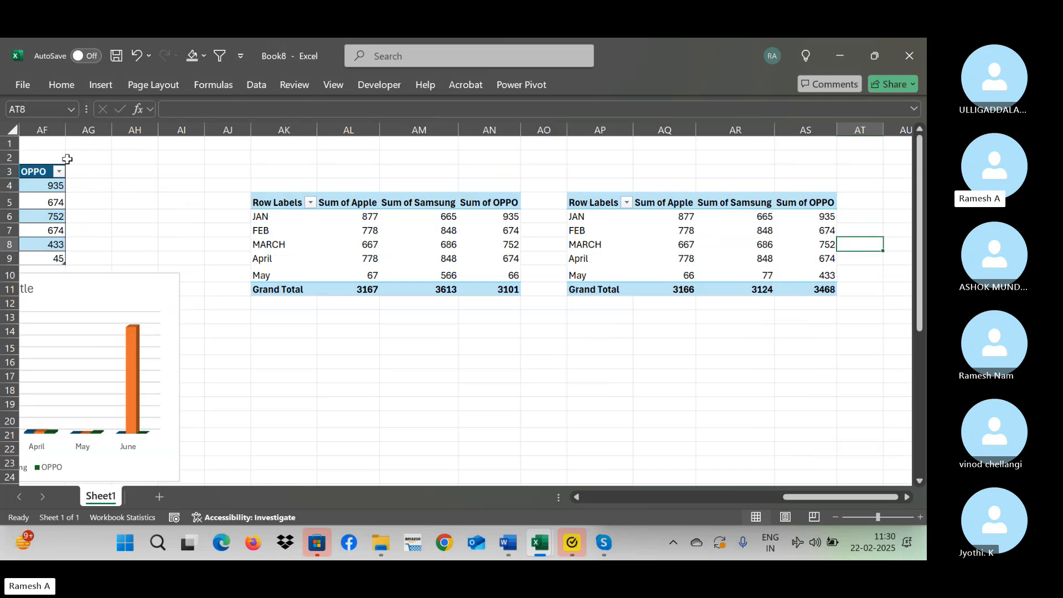
left_click(43, 198)
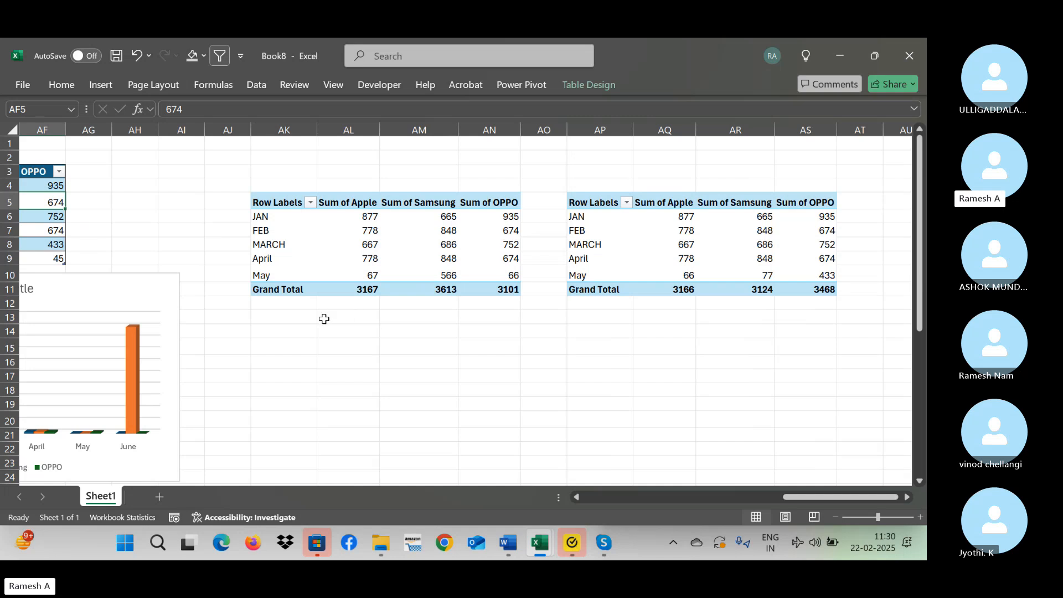
key("Left")
key("Left")
key("Left")
key("Left")
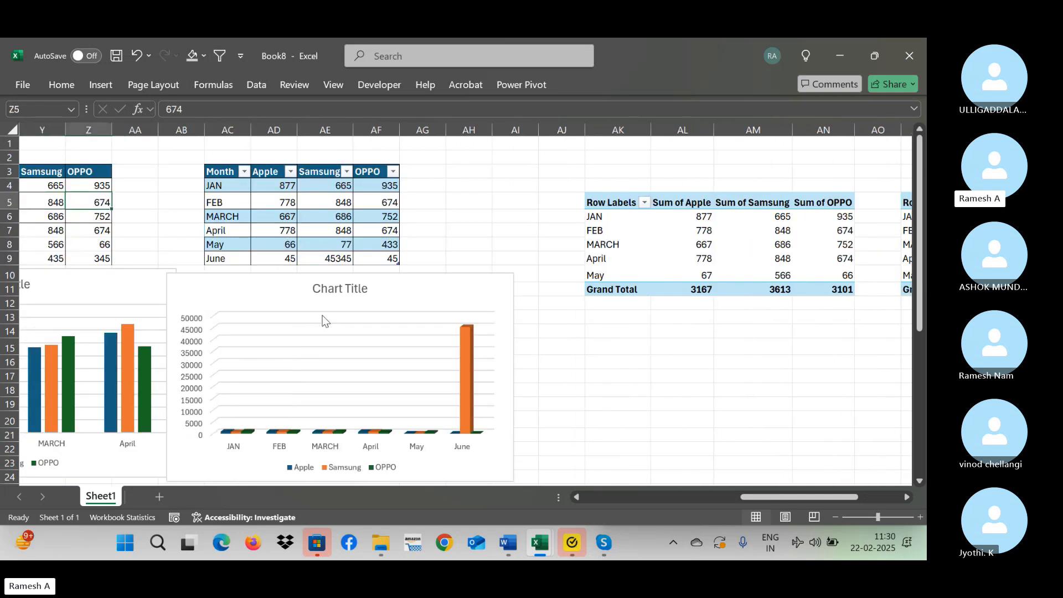
key("Right")
key("Right")
key("Right")
key("Right")
key("Right")
key("Right")
key("Right")
key("Right")
key("Right")
key("Right")
key("Right")
key("Right")
key("Right")
key("Right")
key("Right")
key("Right")
key("Right")
key("Right")
key("Right")
key("Right")
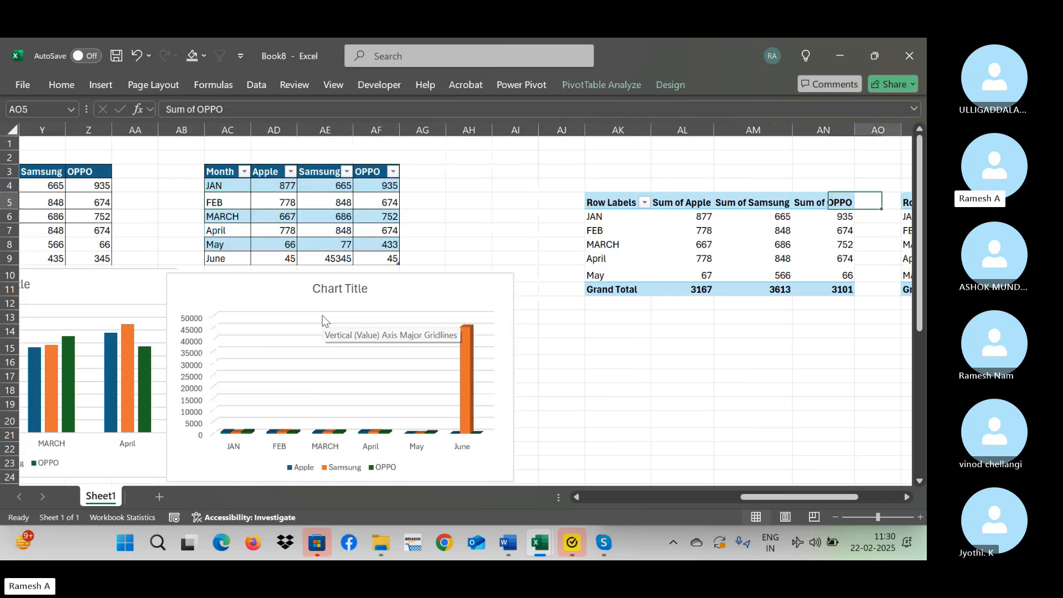
right_click(494, 216)
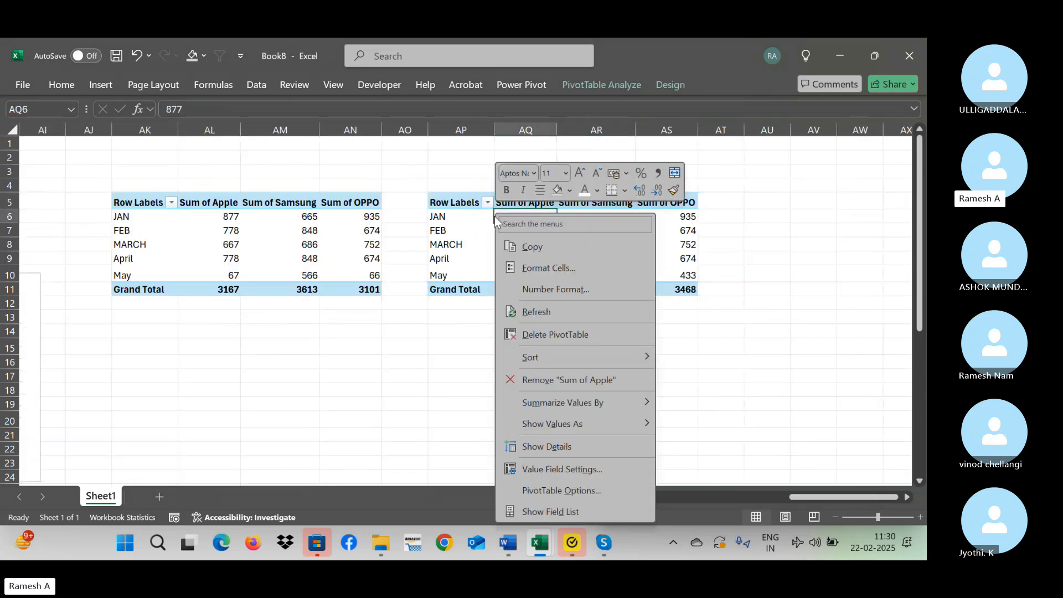
left_click(546, 307)
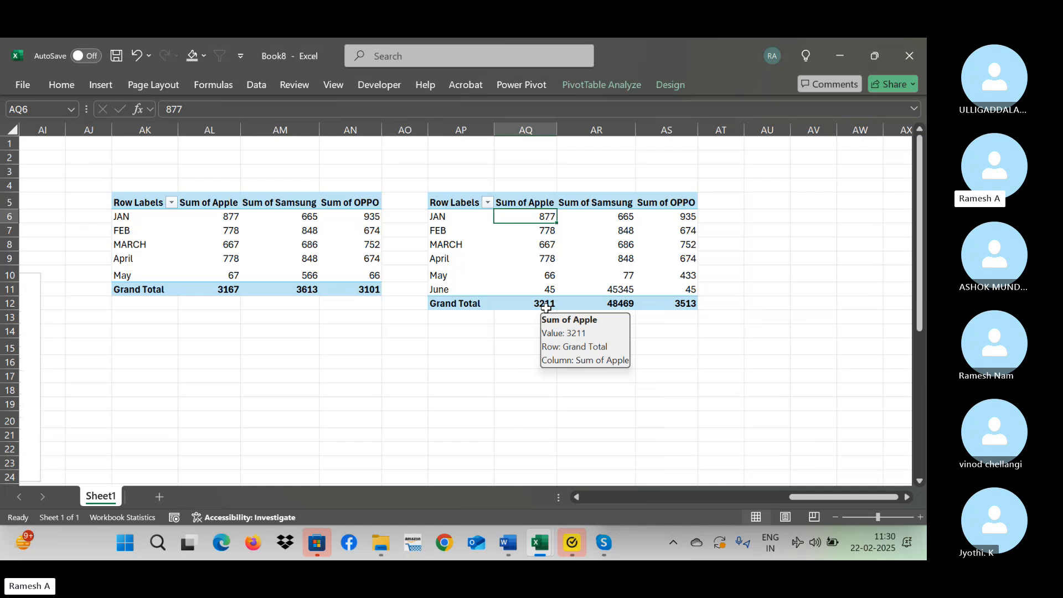
Add a Vivo column header at AG3, directly beside the Excel table's OPPO column.
key("ctrl+Left")
key("ctrl+Left")
key("ctrl+Left")
key("ctrl+Left")
key("ctrl+Left")
key("Right")
key("Right")
key("Right")
key("Right")
key("Up")
key("Up")
key("Up")
key("Up")
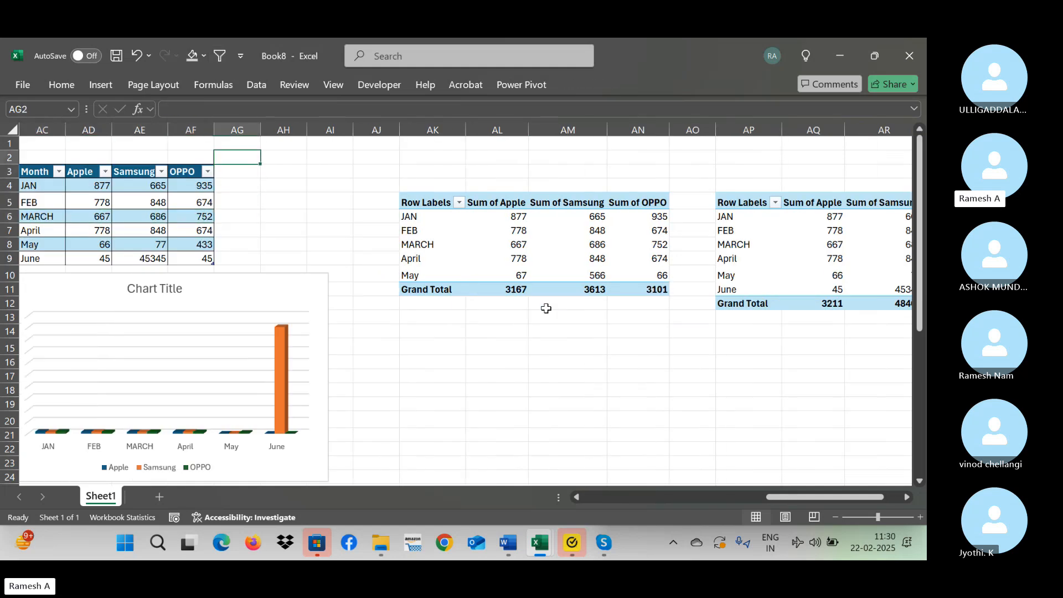
key("Down")
type("V")
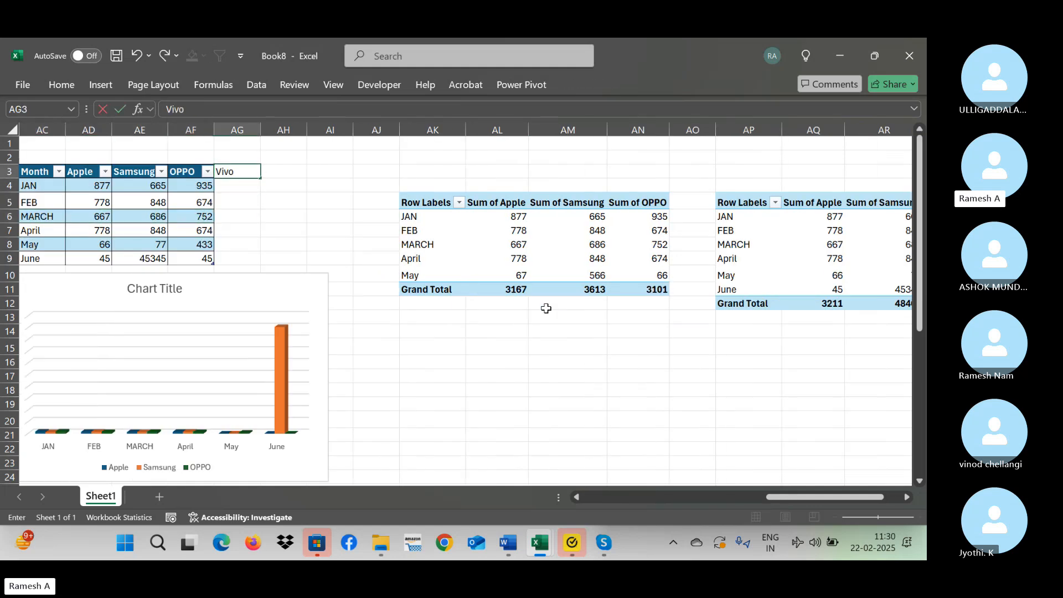
key("Return")
Fill the Vivo column for JAN to June with 434, 3, 43, 4, 423 and 3.
type("434")
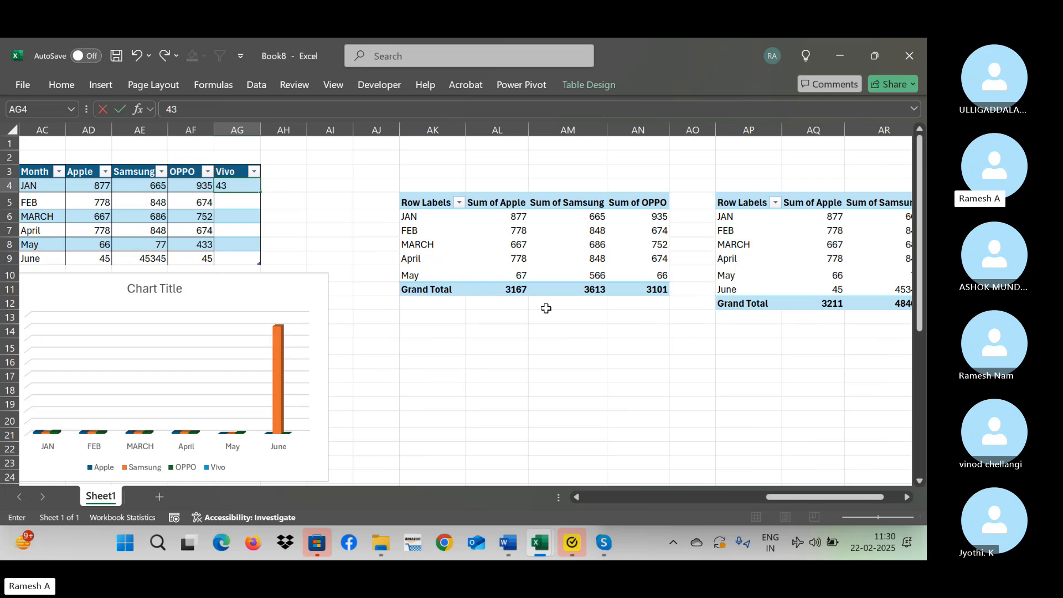
key("Down")
type("3")
key("Down")
type("43")
key("Down")
type("4")
key("Down")
key("Down")
type("423")
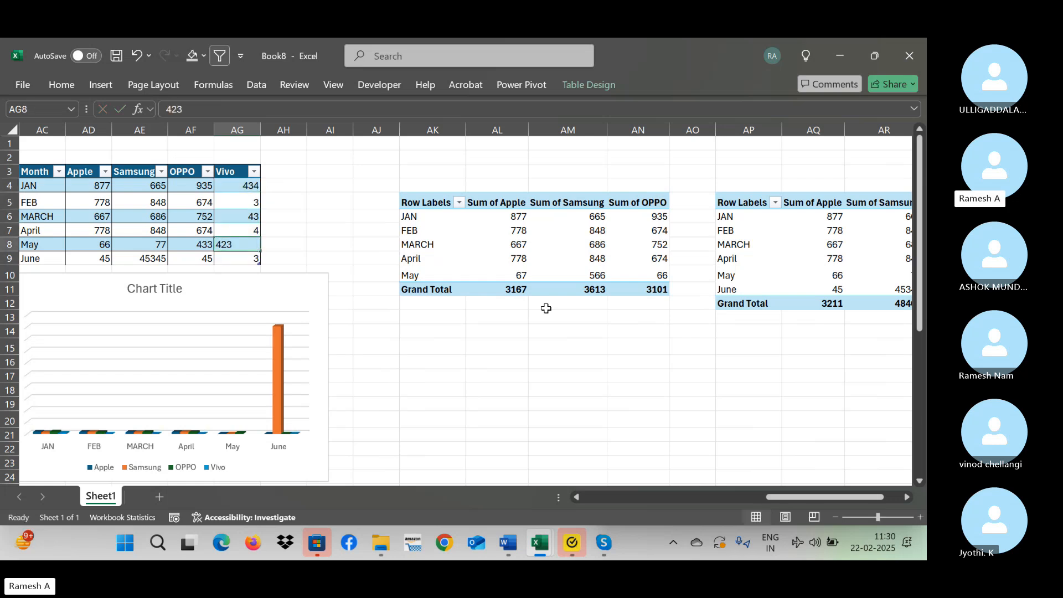
Refresh the PivotTable at AP5 to pick up the new Vivo column.
key("Right")
key("Right")
key("Right")
key("Right")
key("Right")
key("Right")
key("Right")
key("Right")
key("Right")
key("Right")
key("Right")
key("Right")
key("Right")
key("Right")
key("Right")
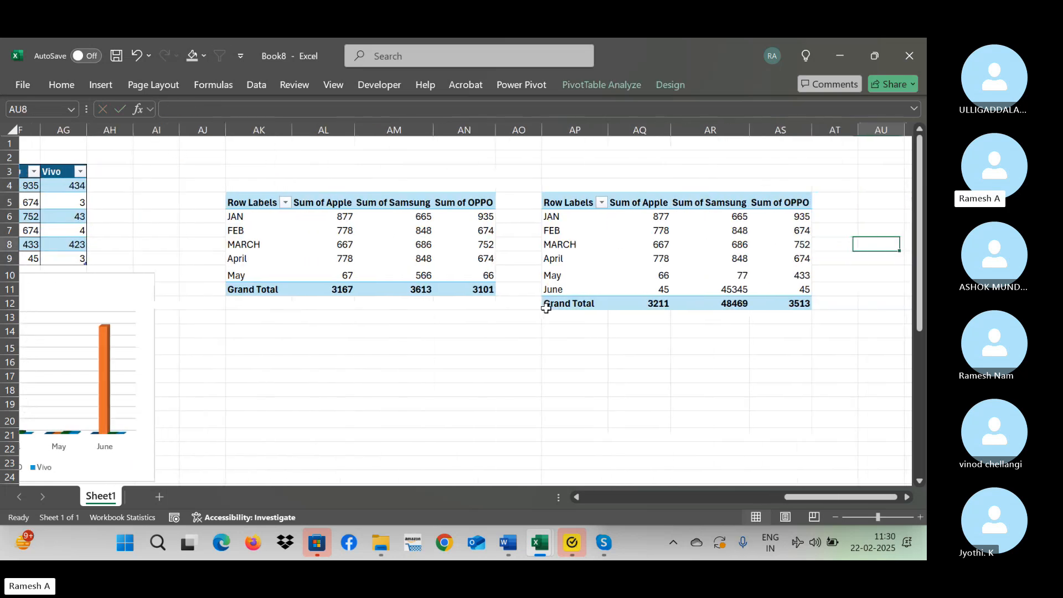
left_click(572, 221)
right_click(572, 221)
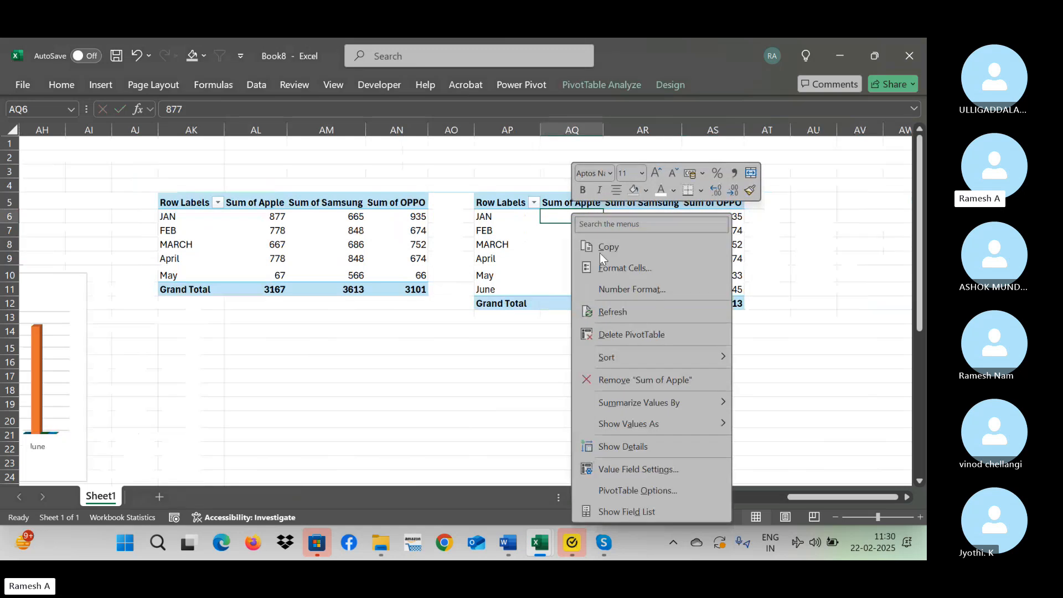
left_click(627, 313)
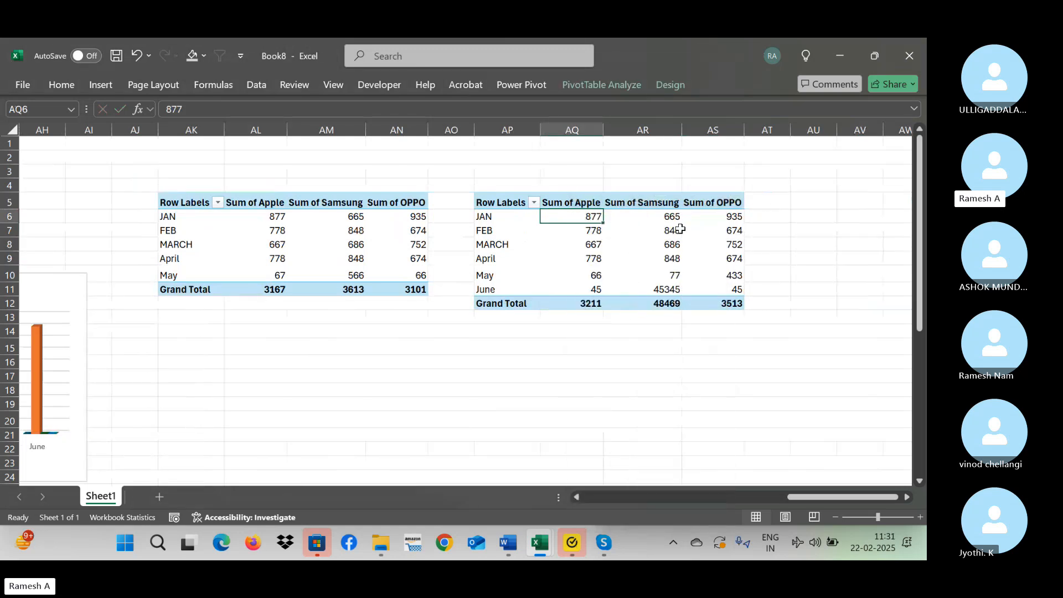
Show the field list of the PivotTable at AP5 and add Vivo to its values.
left_click(663, 231)
right_click(663, 231)
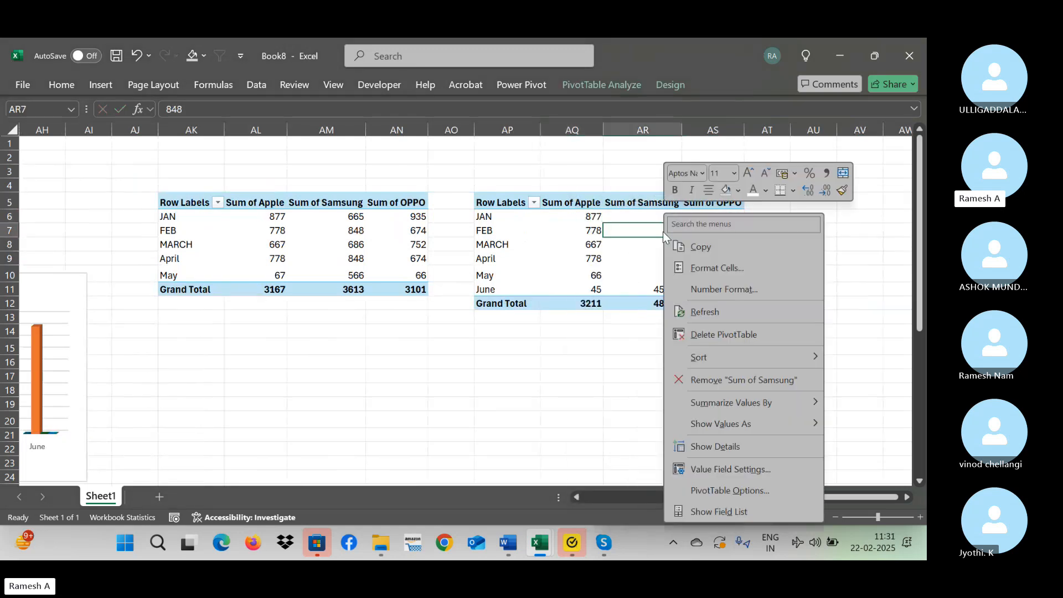
left_click(713, 509)
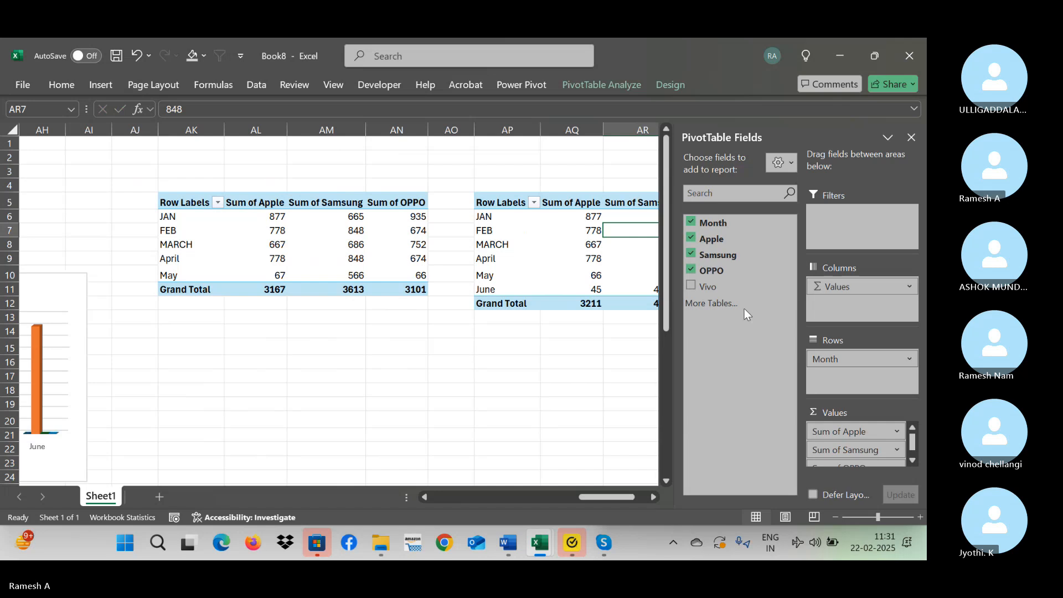
left_click_drag(744, 286, 857, 468)
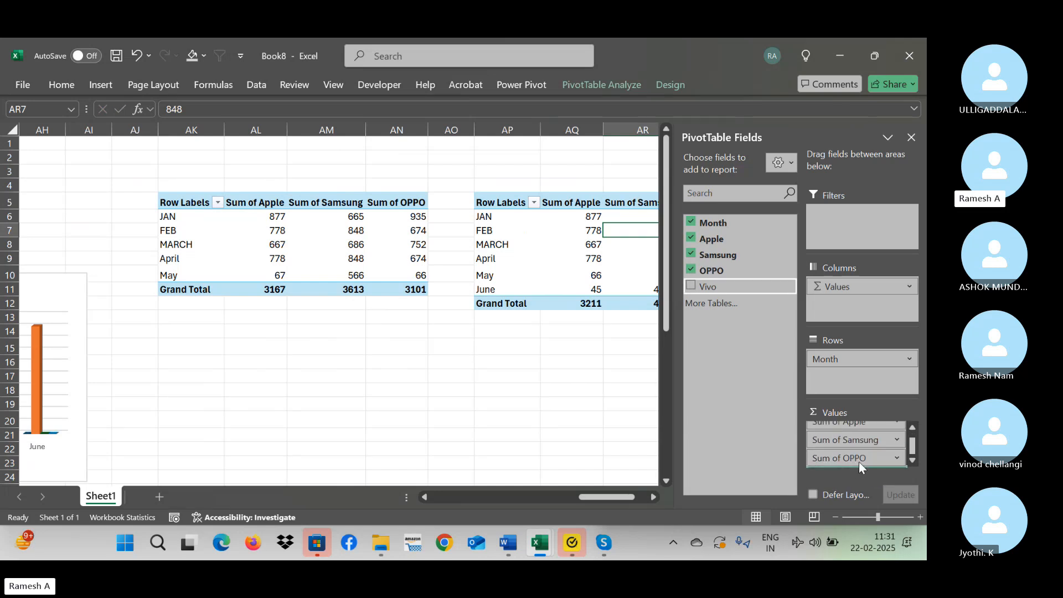
left_click(543, 401)
key("Right")
key("Right")
key("Right")
key("Right")
key("Right")
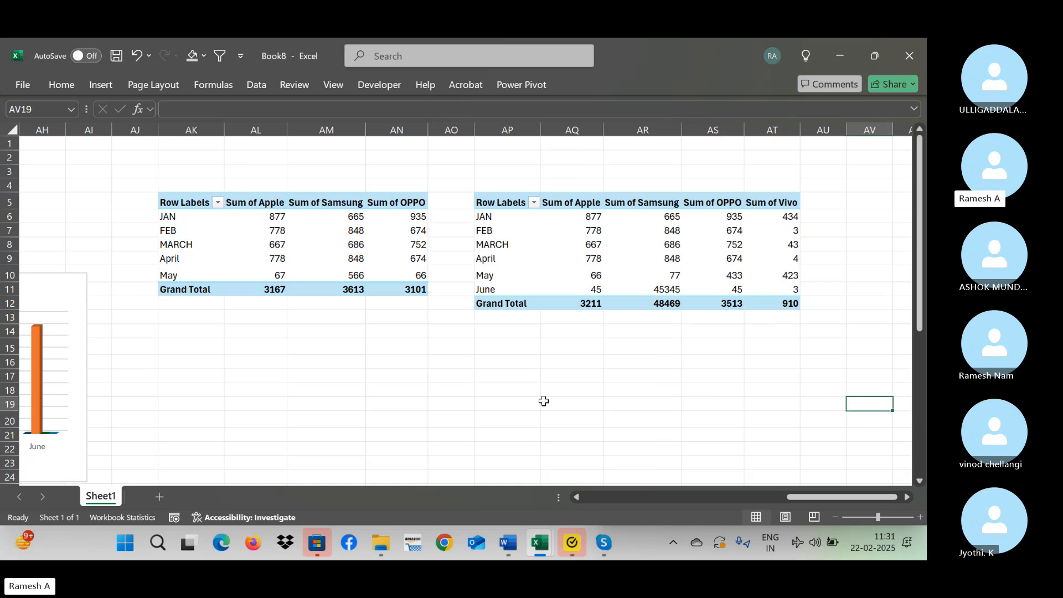
Fill the May row of the table at A3 with 343 for Apple, 43423 for Samsung and 4 for OPPO.
key("Home")
key("Up")
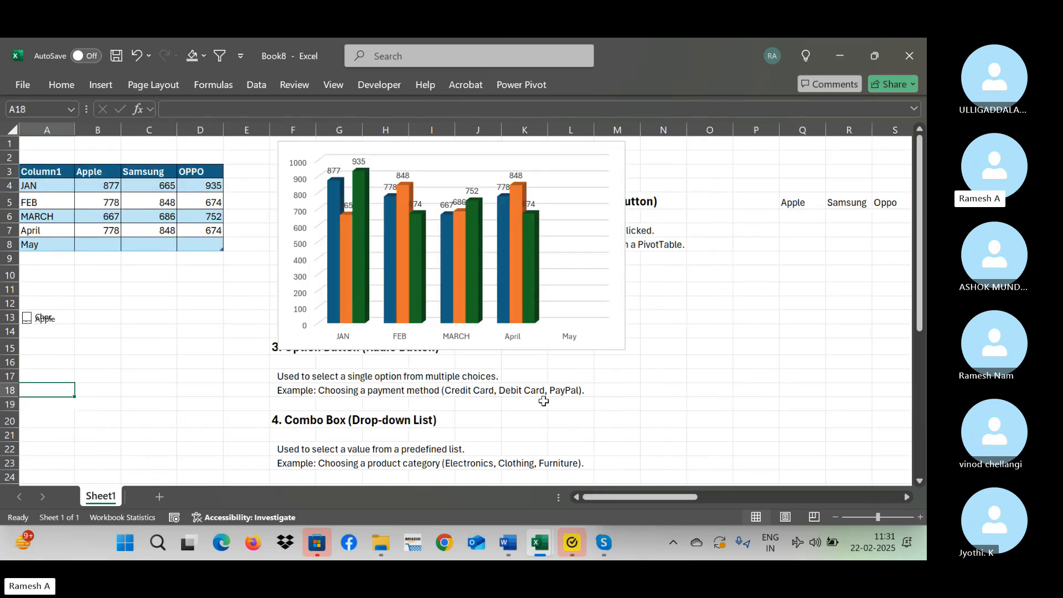
left_click(170, 185)
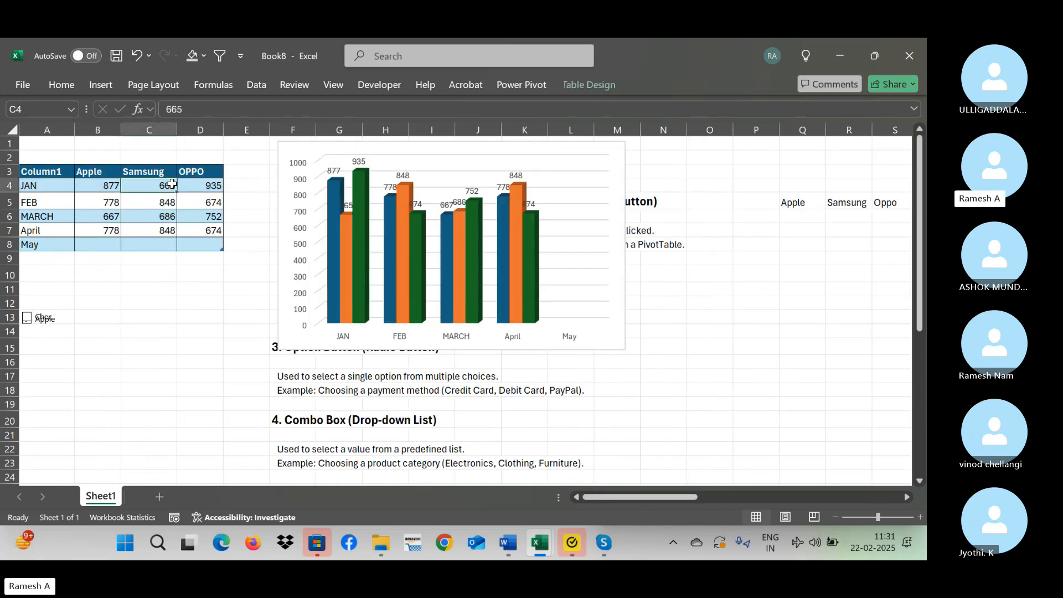
left_click(103, 247)
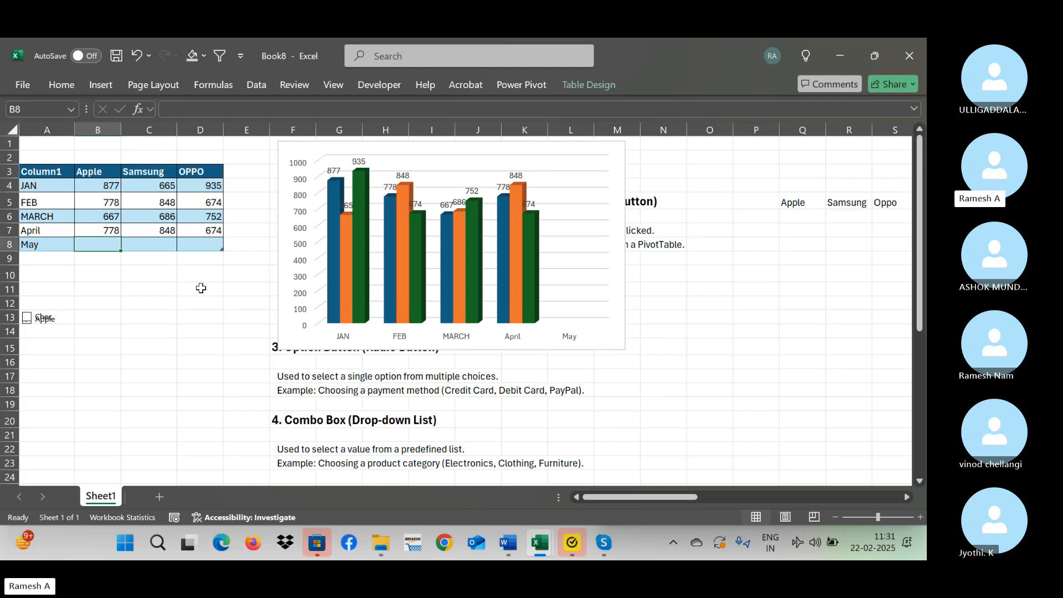
type("343")
key("Tab")
type("43423")
key("Tab")
type("4")
Clear the stray 324 from E8 beside the table and set May's OPPO value to 34324.
key("Right")
type("324")
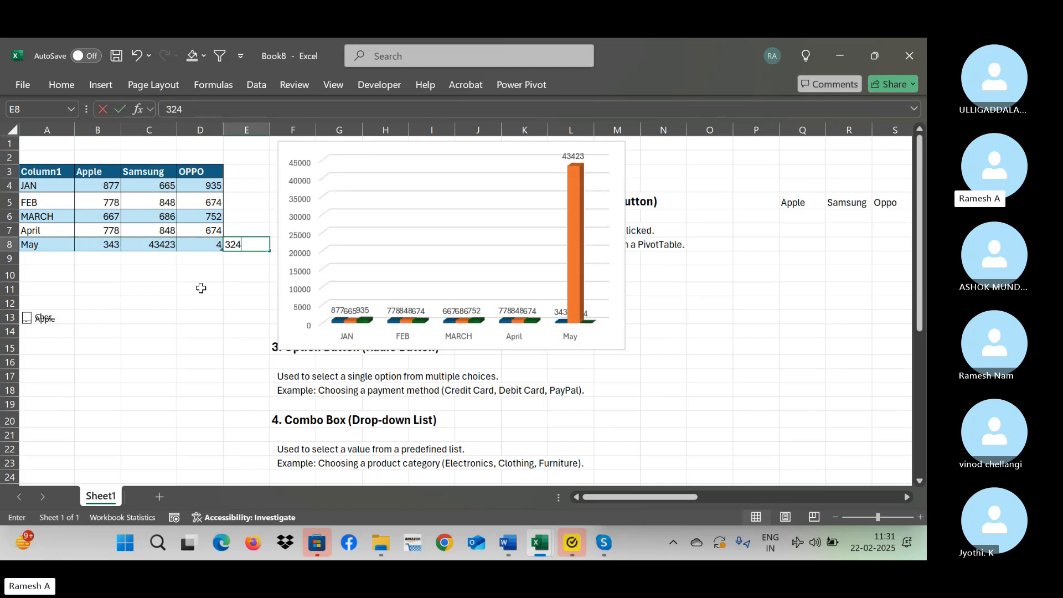
key("Left")
key("ctrl+z")
key("Left")
key("Right")
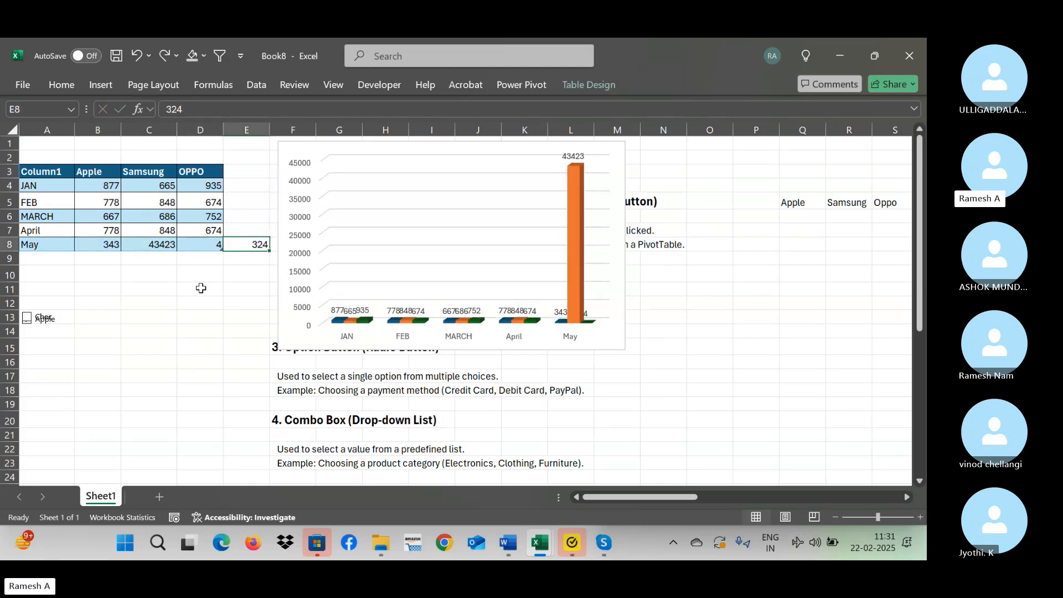
key("Delete")
key("Left")
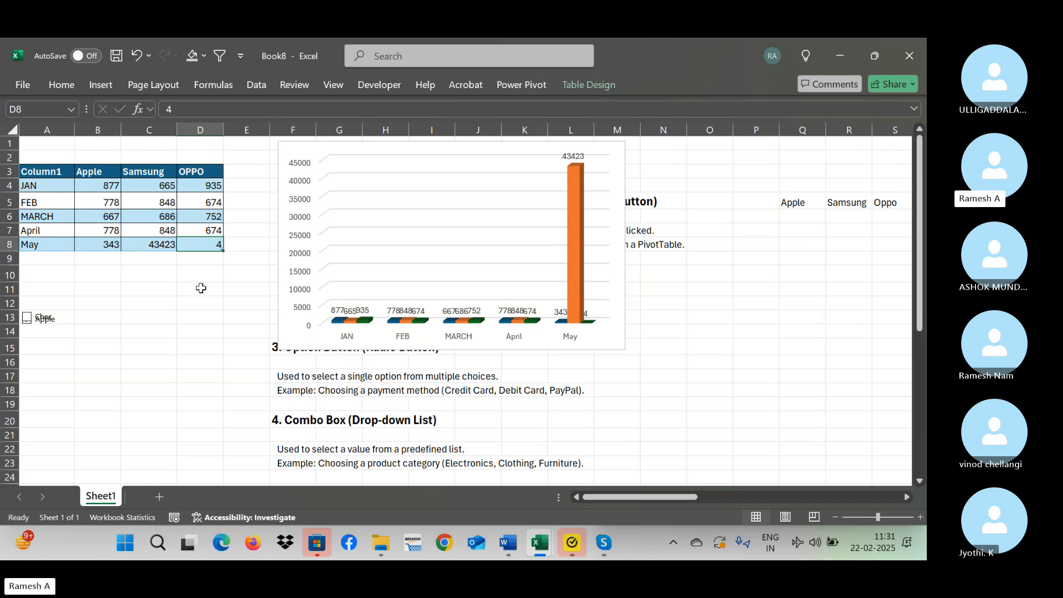
type("34324")
key("Return")
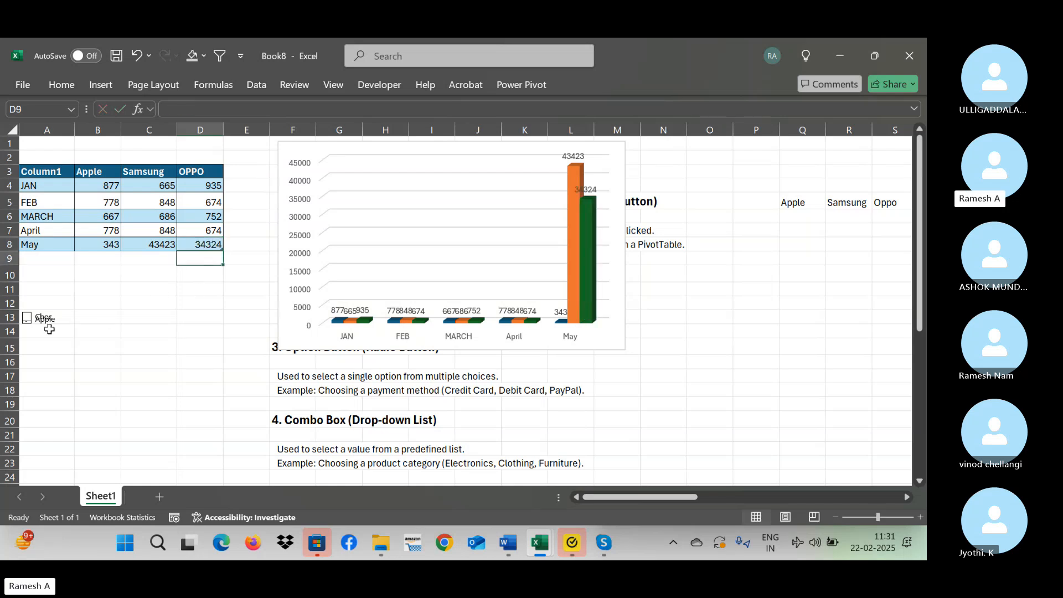
Delete the two overlapping check boxes at A13 below the table.
left_click_drag(49, 303, 60, 365)
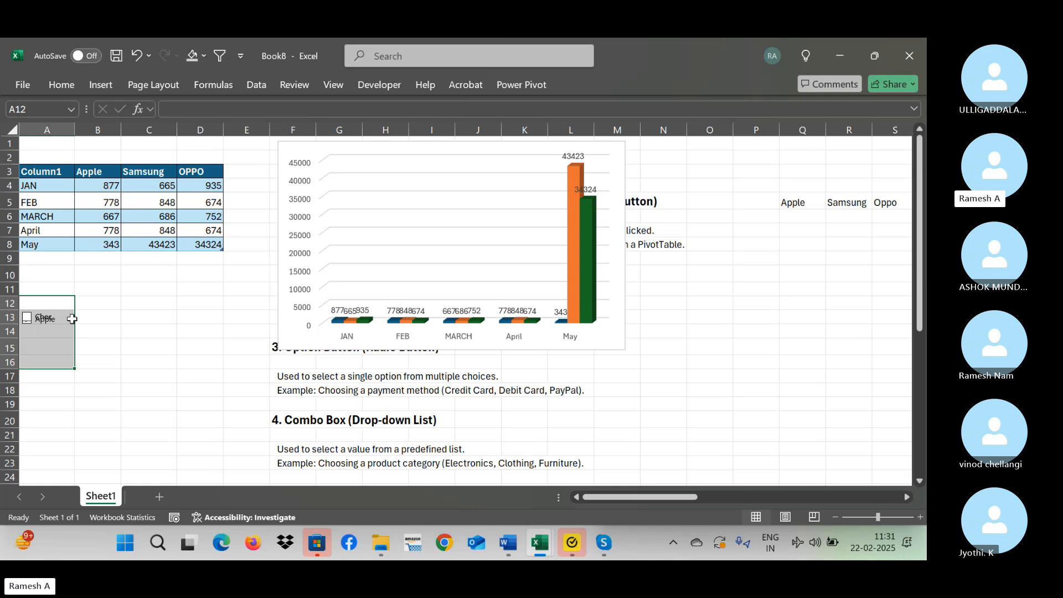
left_click(45, 328, "ctrl")
key("Escape")
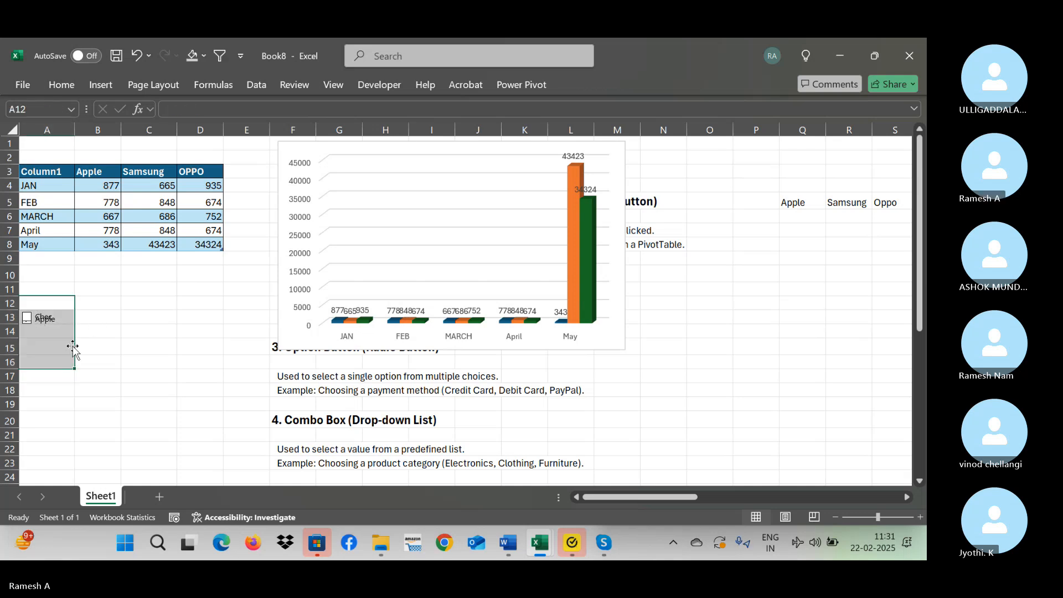
left_click(47, 327, "ctrl")
key("Delete")
left_click(56, 323, "ctrl")
key("Delete")
left_click(219, 271)
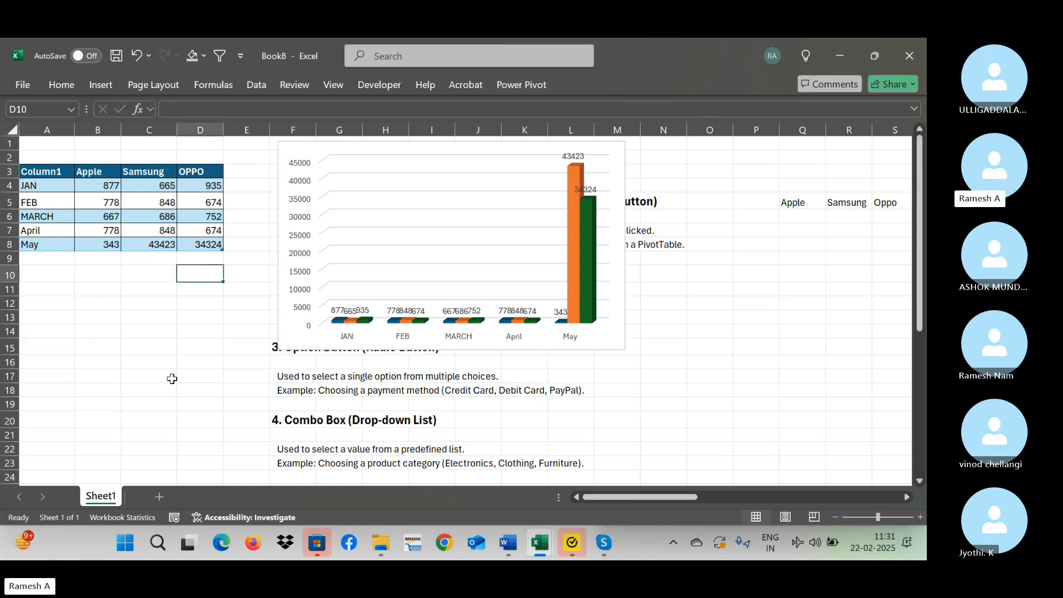
Move the chart slightly lower on the sheet and set May's OPPO value to 545 and Samsung value to 454.
left_click(156, 362)
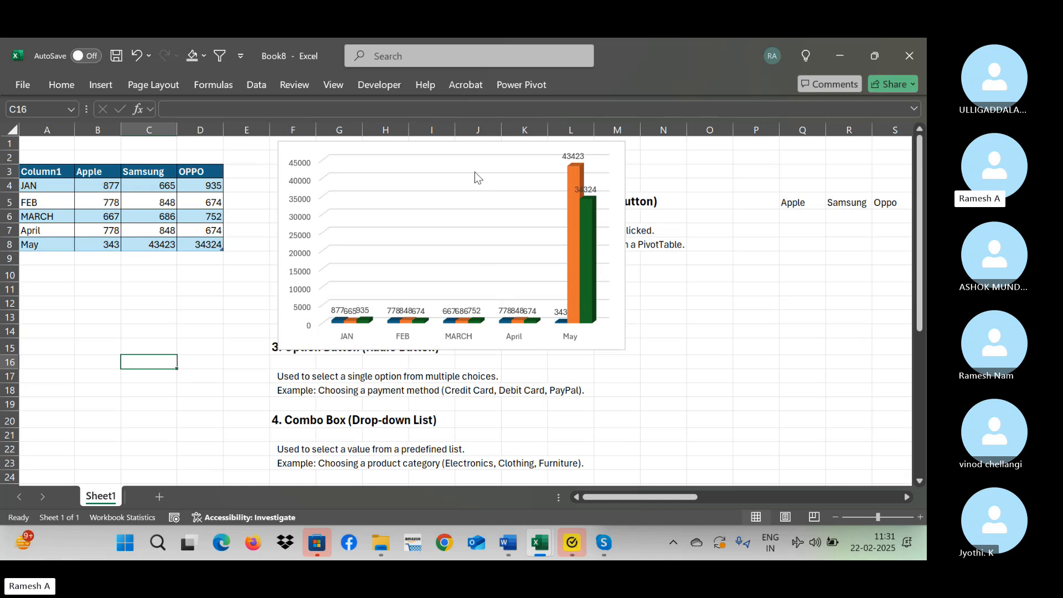
mouse_move(407, 155)
left_mouse_down()
mouse_move(401, 149)
mouse_move(375, 275)
mouse_move(417, 176)
mouse_move(403, 173)
left_mouse_up()
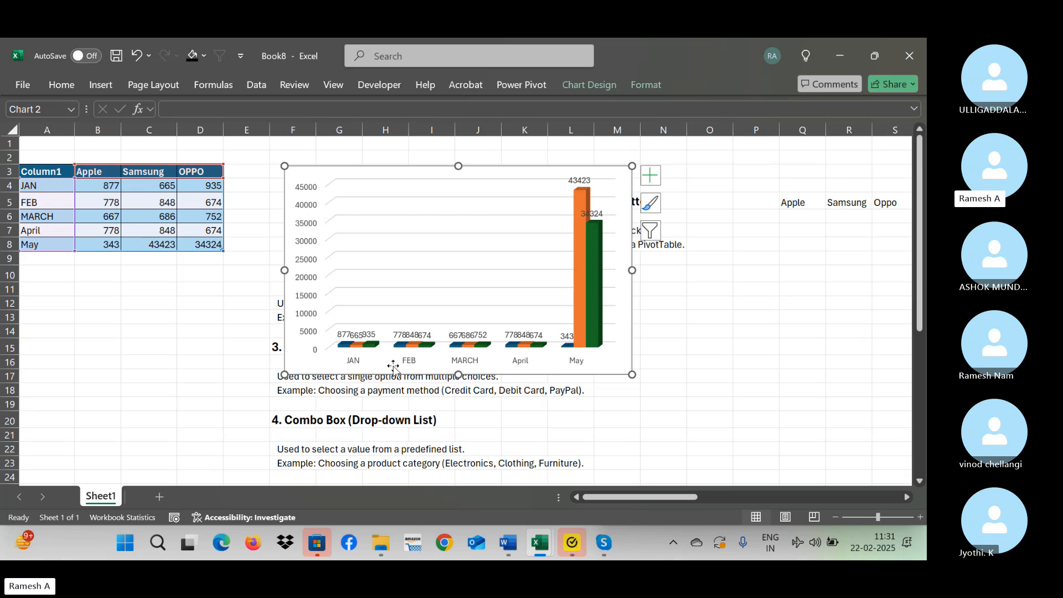
left_click(210, 248)
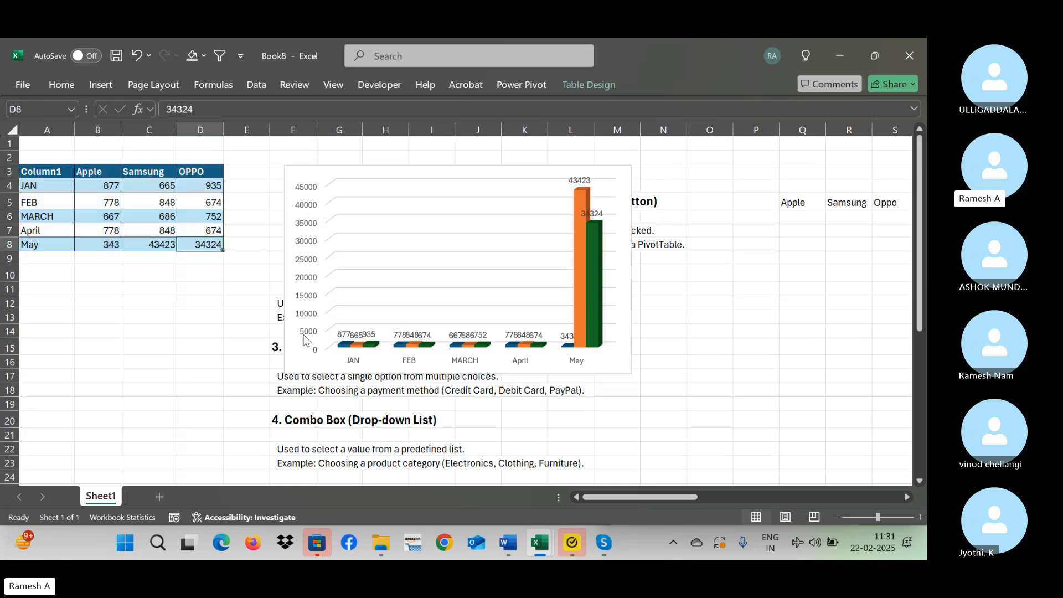
type("545")
key("Left")
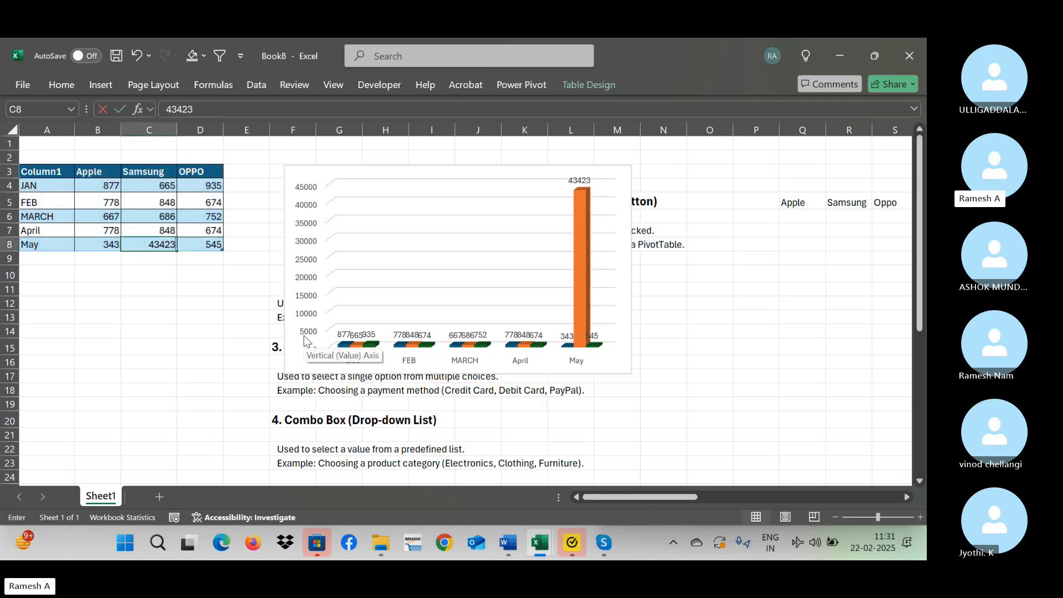
type("454")
key("Return")
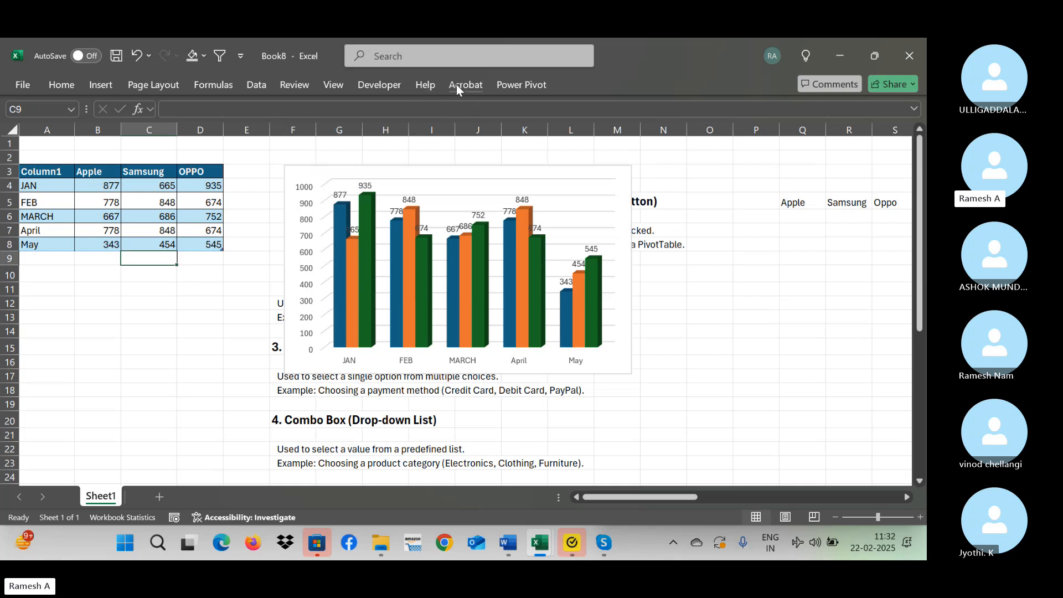
Insert an option button form control in column B around row 13.
left_click(391, 86)
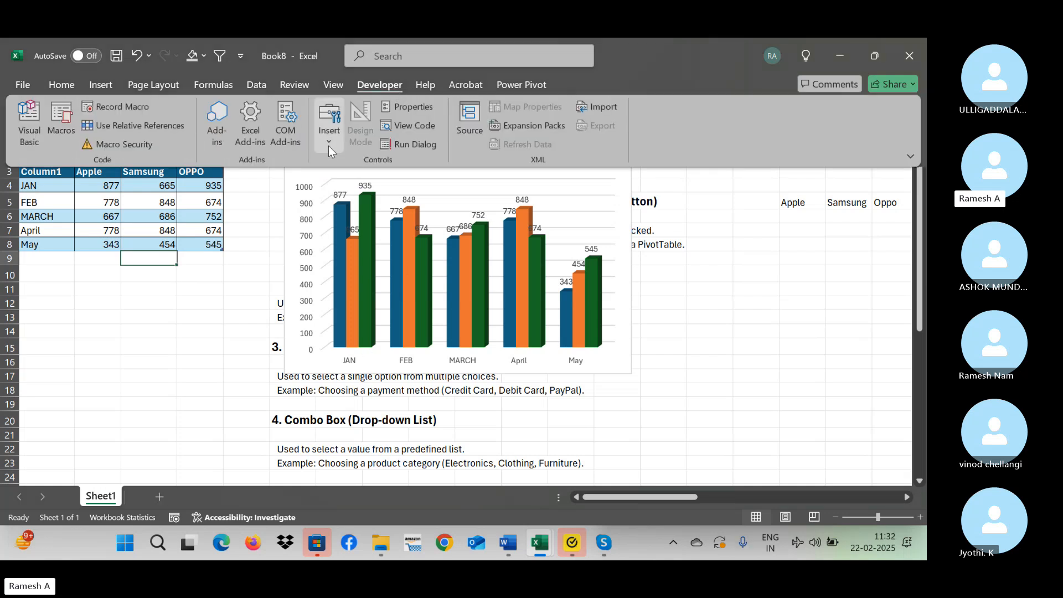
left_click(328, 145)
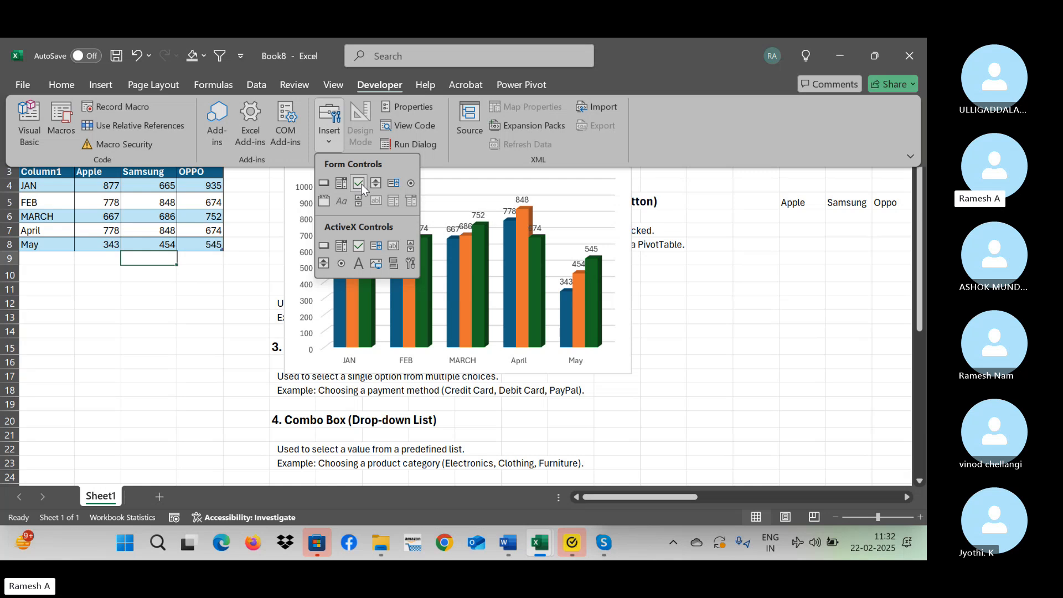
left_click(411, 183)
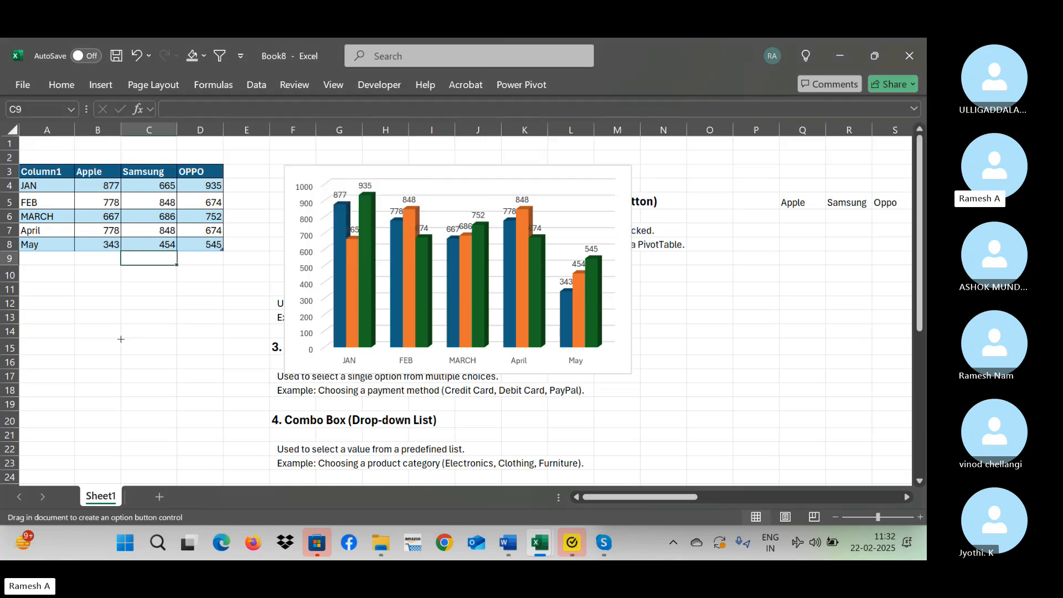
left_click_drag(111, 327, 111, 331)
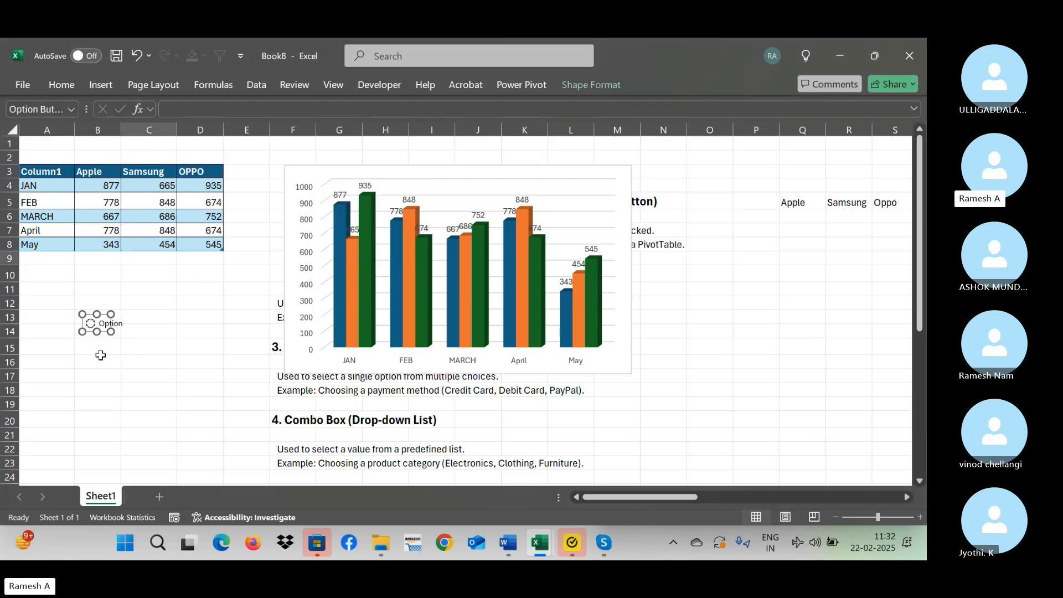
Clear the caption text of the option button near B13, leaving only its circle.
left_click(103, 324)
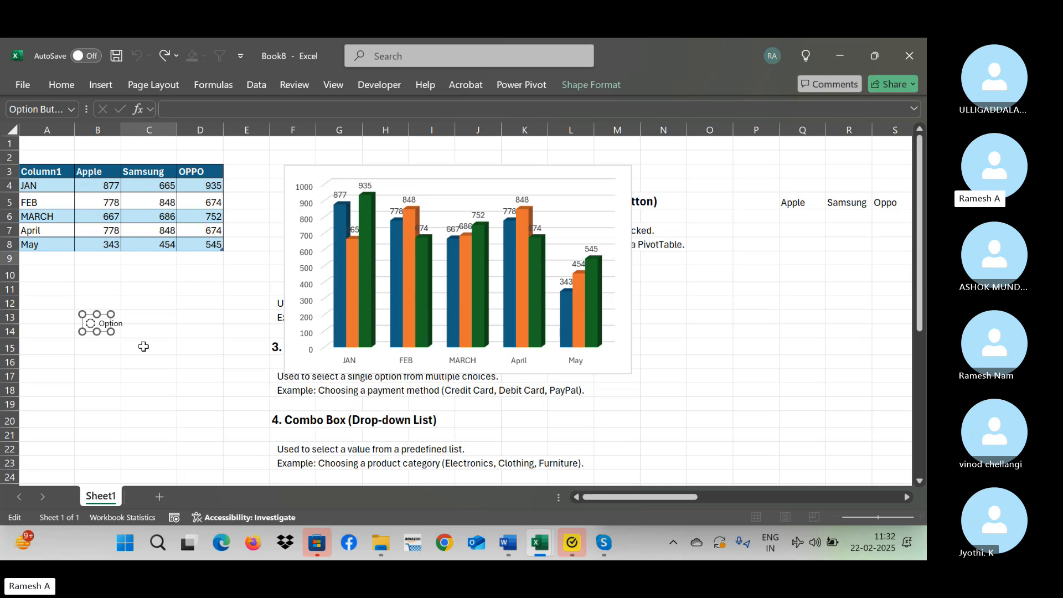
key("Delete")
key("Delete")
key("Delete")
key("Delete")
key("Delete")
key("Delete")
key("Delete")
key("Delete")
key("Delete")
key("Delete")
key("Delete")
key("Delete")
left_click(124, 315)
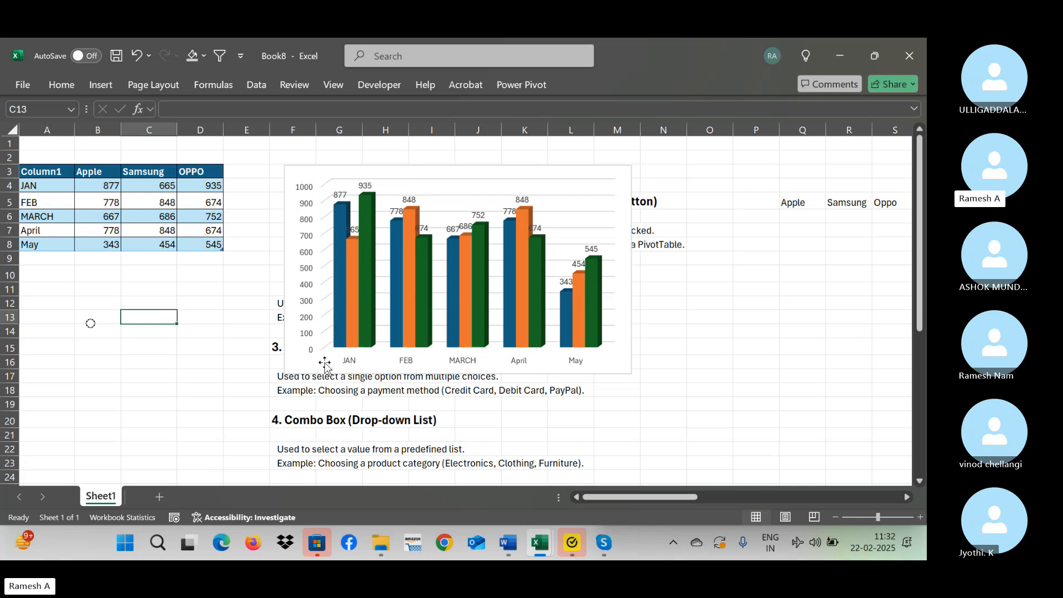
left_click(145, 375)
left_click(56, 379)
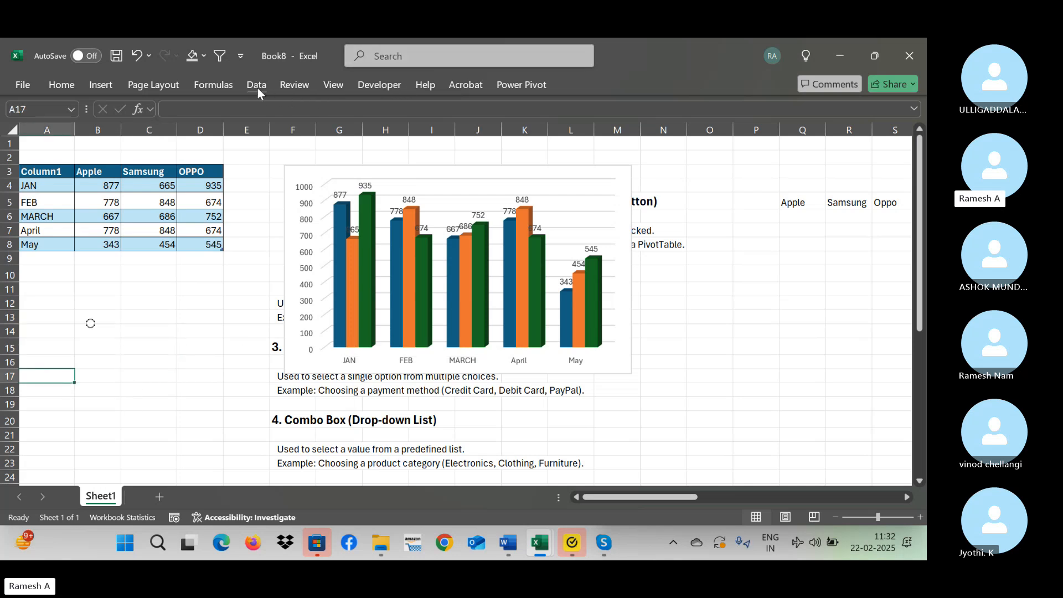
Insert a small check box form control at A17, below the option button.
left_click(106, 83)
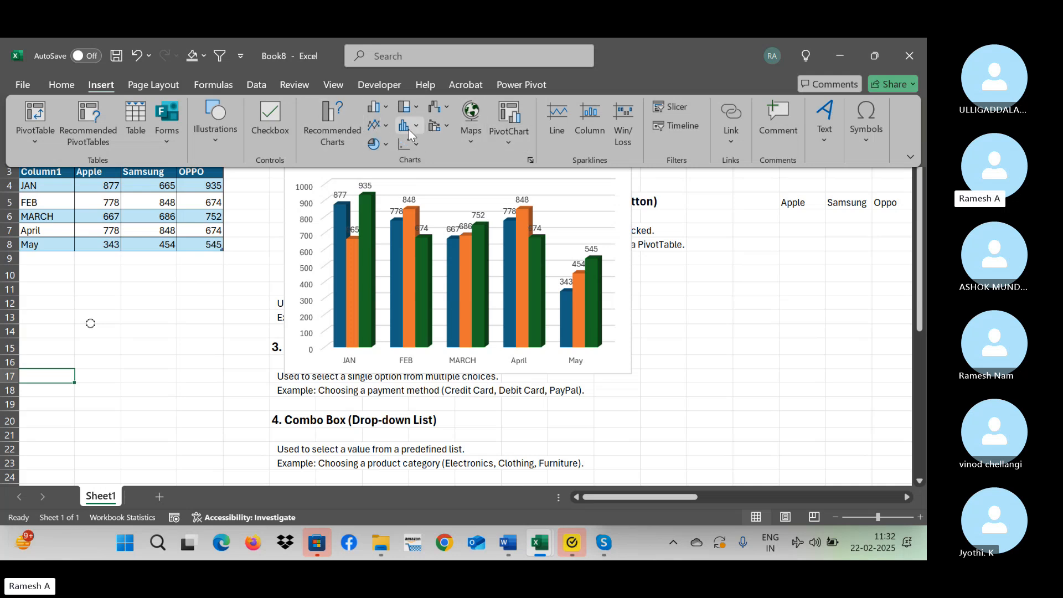
left_click(379, 84)
left_click(327, 143)
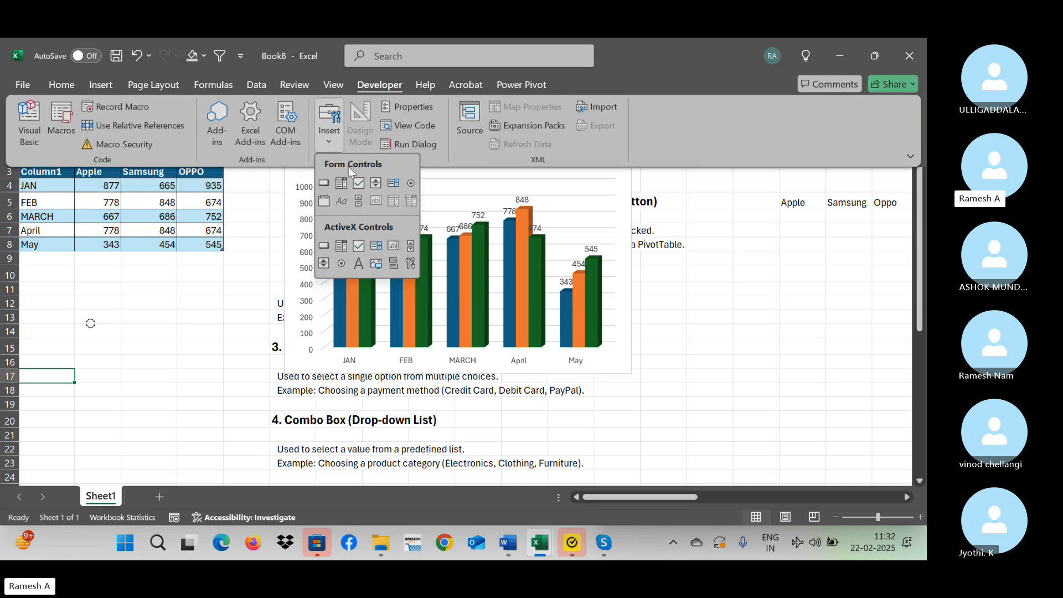
left_click(358, 183)
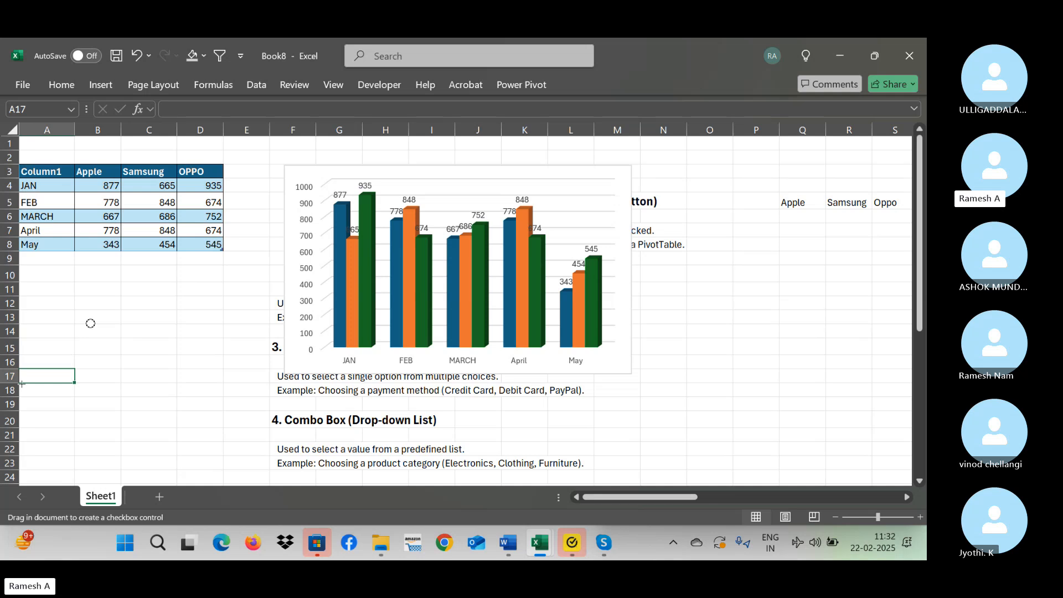
left_click_drag(29, 391, 43, 376)
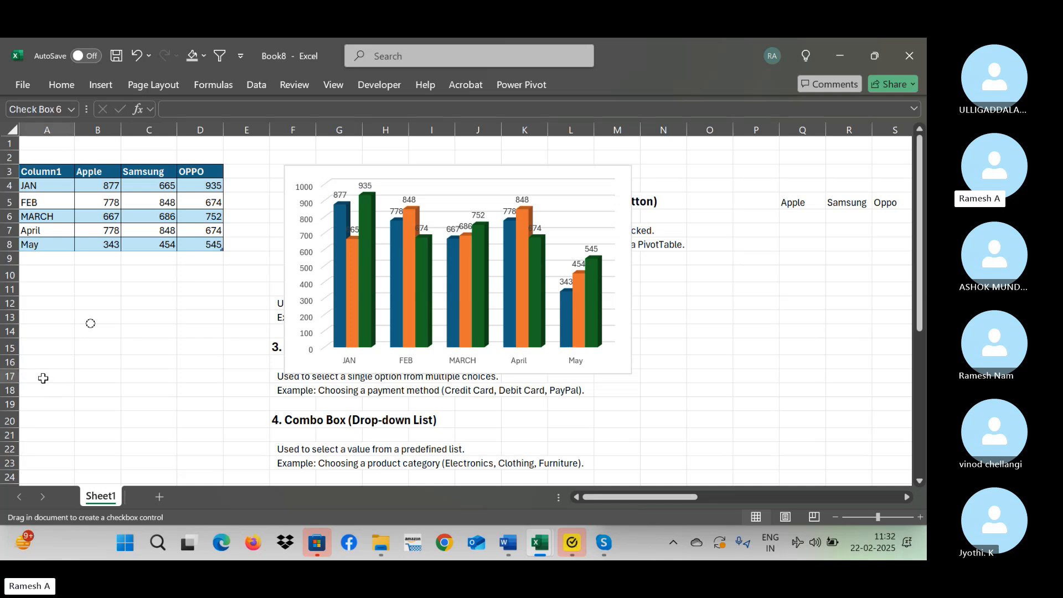
key("Up")
key("Up")
key("Up")
key("Up")
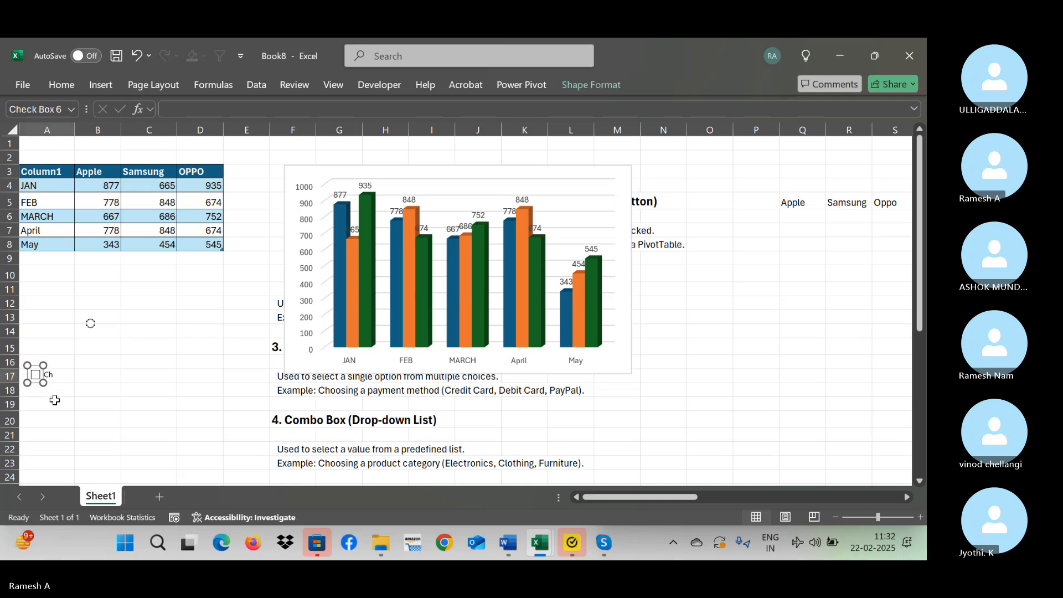
Paste two copies of the A17 check box, one near B19 and one near C18.
left_click(79, 366)
left_click(103, 385)
key("ctrl+v")
left_click(135, 373)
key("ctrl+v")
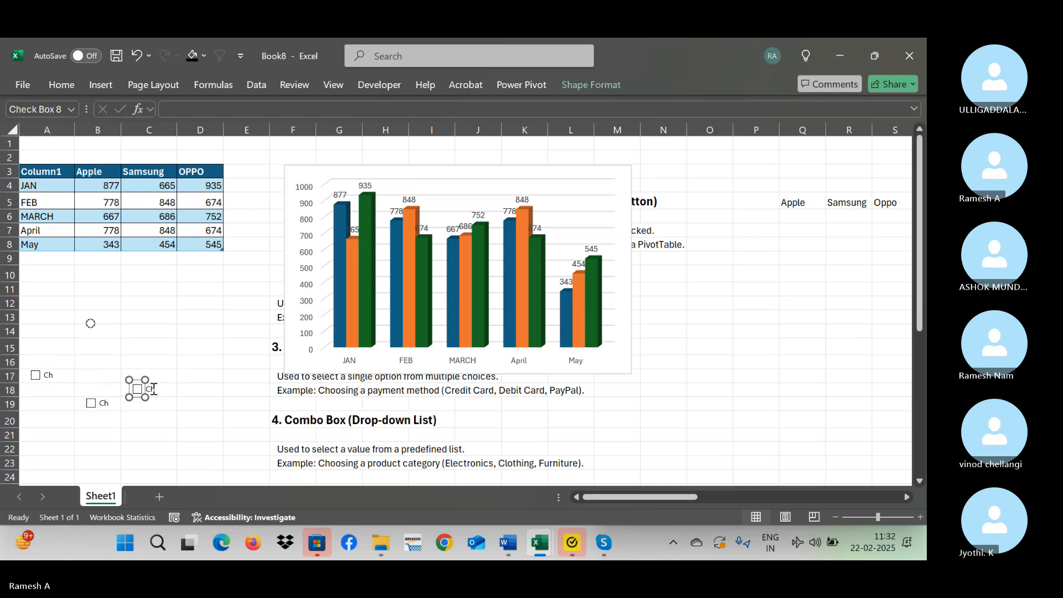
Undo the edits around the table at A3: the inserted controls, chart move, check box deletions and latest May entries.
left_click(102, 406, "ctrl")
key("ctrl+z")
key("ctrl+z")
key("ctrl+z")
key("ctrl+z")
key("ctrl+z")
key("ctrl+z")
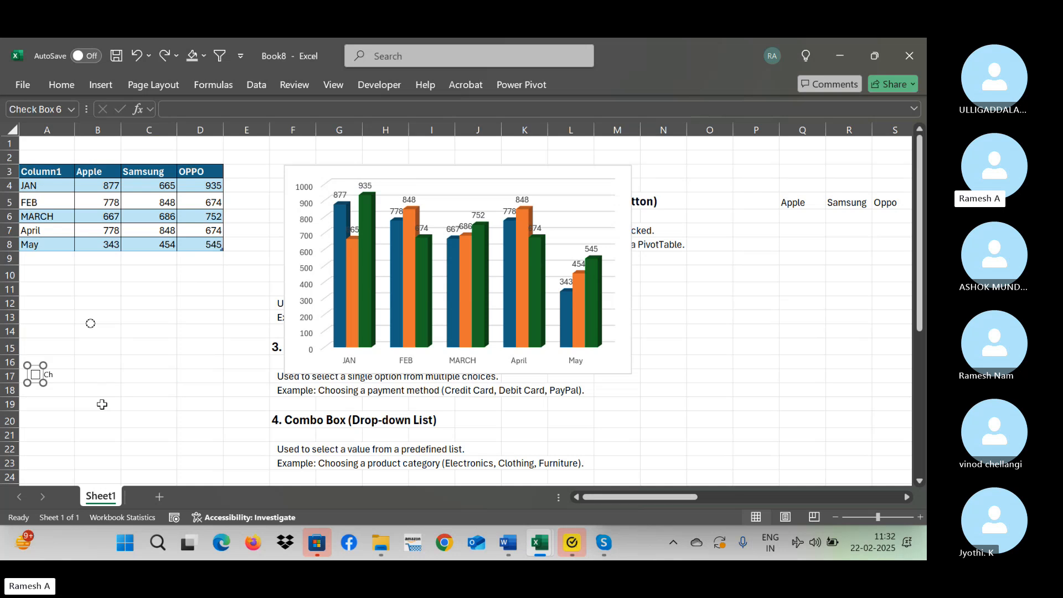
key("ctrl+z")
key("ctrl+z")
key("ctrl+z")
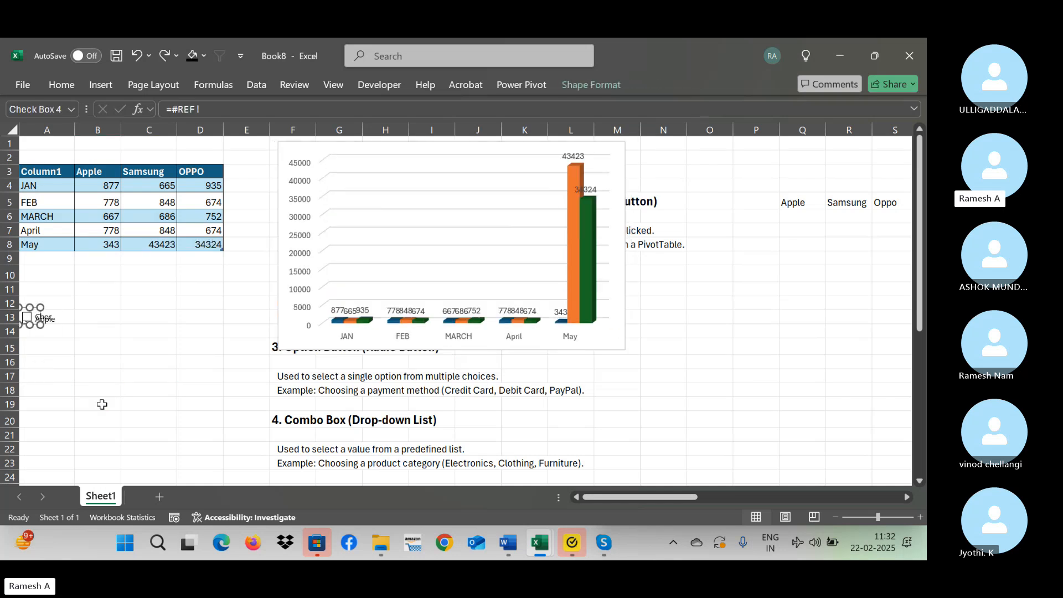
key("ctrl+z")
key("ctrl+z")
key("ctrl+z")
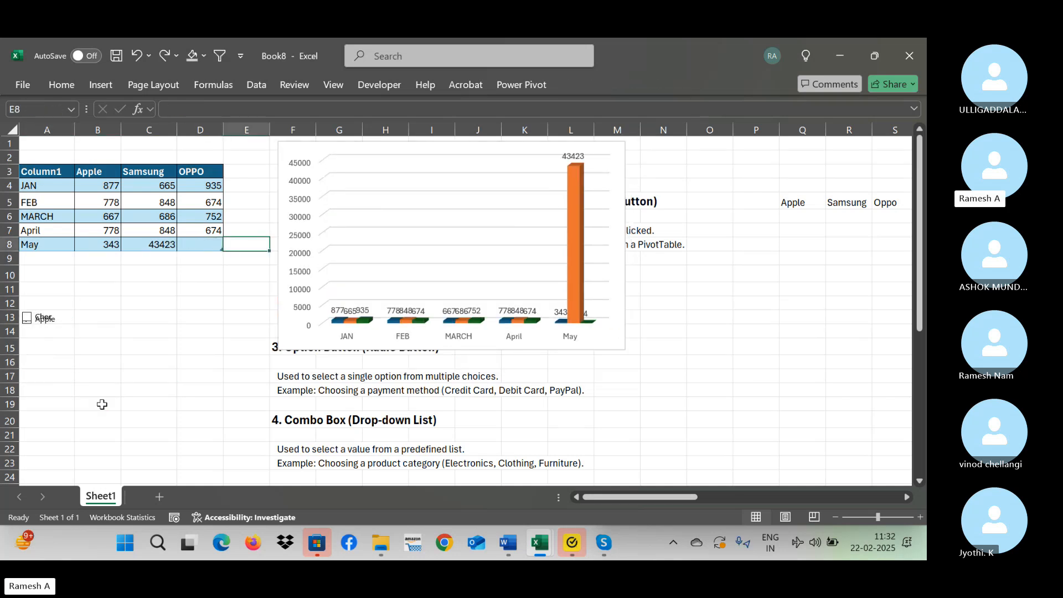
Undo the PivotTable refreshes, the added Vivo column and the June rows in the tables at W3 and AC3.
key("ctrl+z")
key("ctrl+z")
key("ctrl+z")
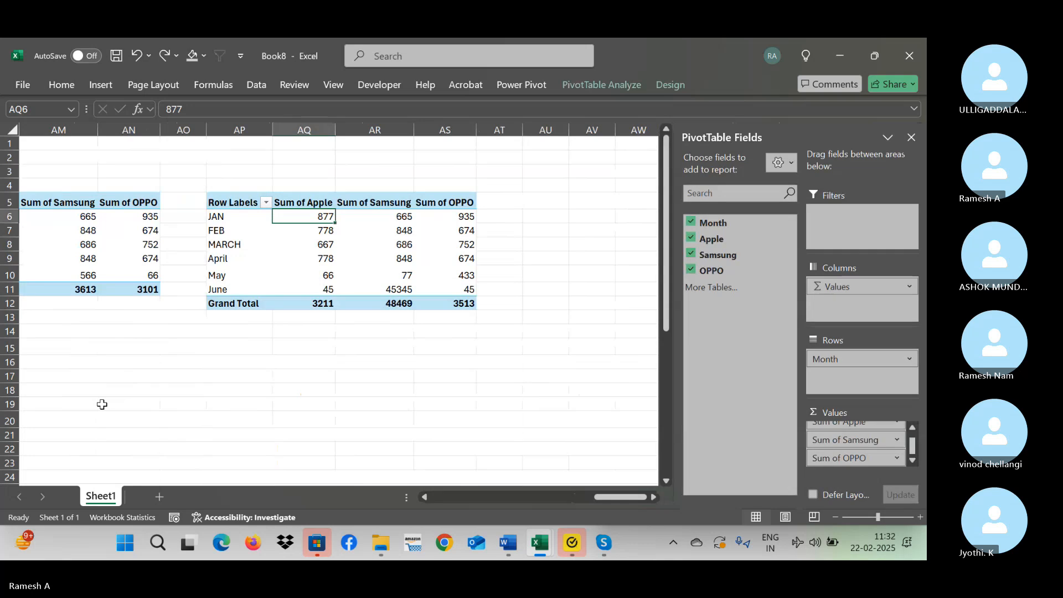
key("ctrl+z")
key("ctrl+z")
key("ctrl+z")
key("ctrl+z")
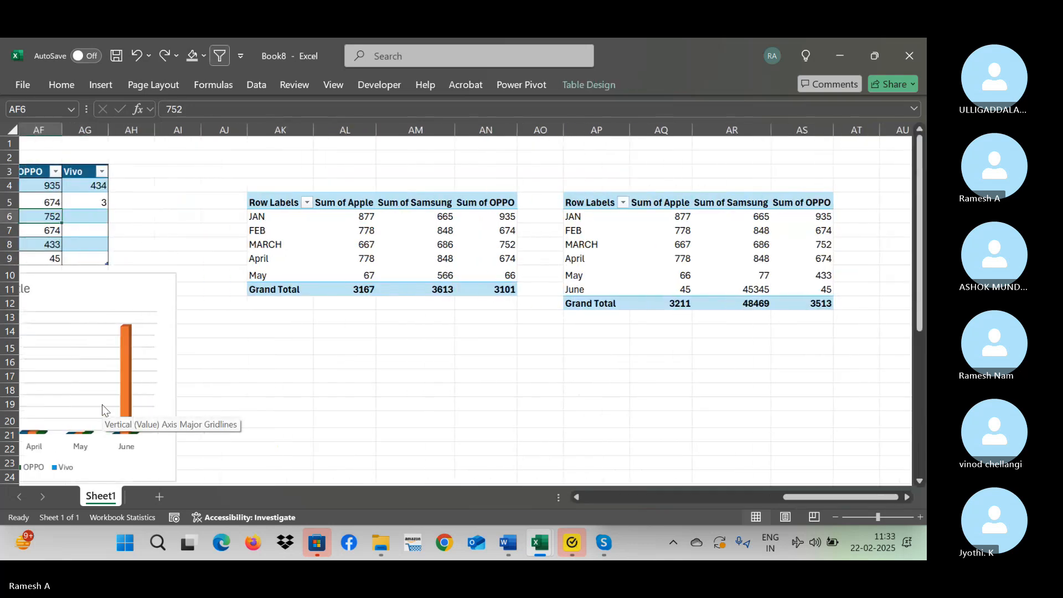
key("ctrl+z")
key("ctrl+z")
key("ctrl+z")
key("ctrl+z")
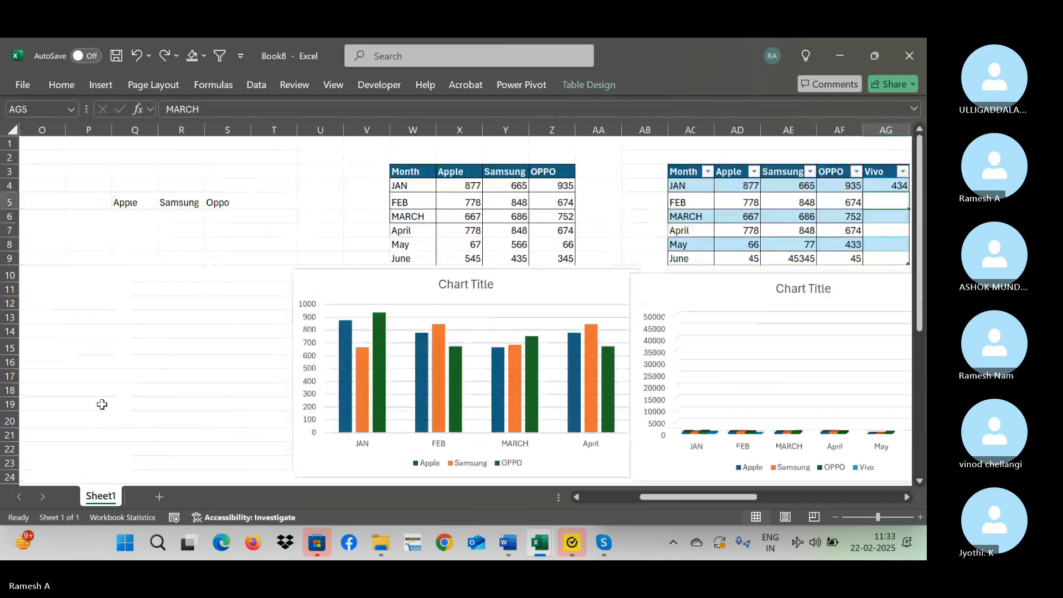
key("ctrl+z")
key("ctrl+z")
key("ctrl+z")
key("ctrl+z")
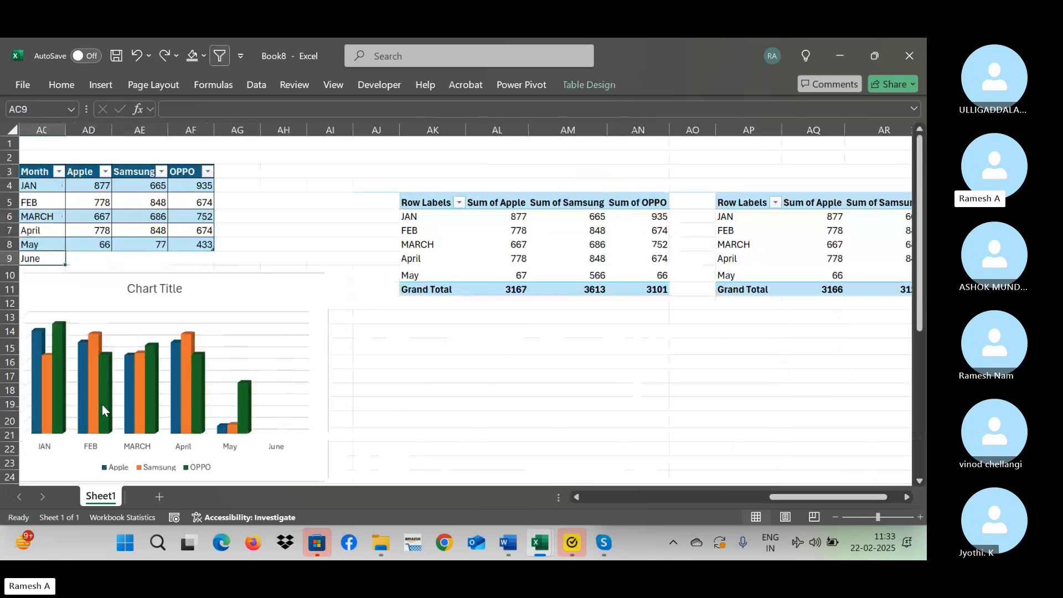
key("ctrl+z")
key("ctrl+z")
key("ctrl+z")
key("ctrl+z")
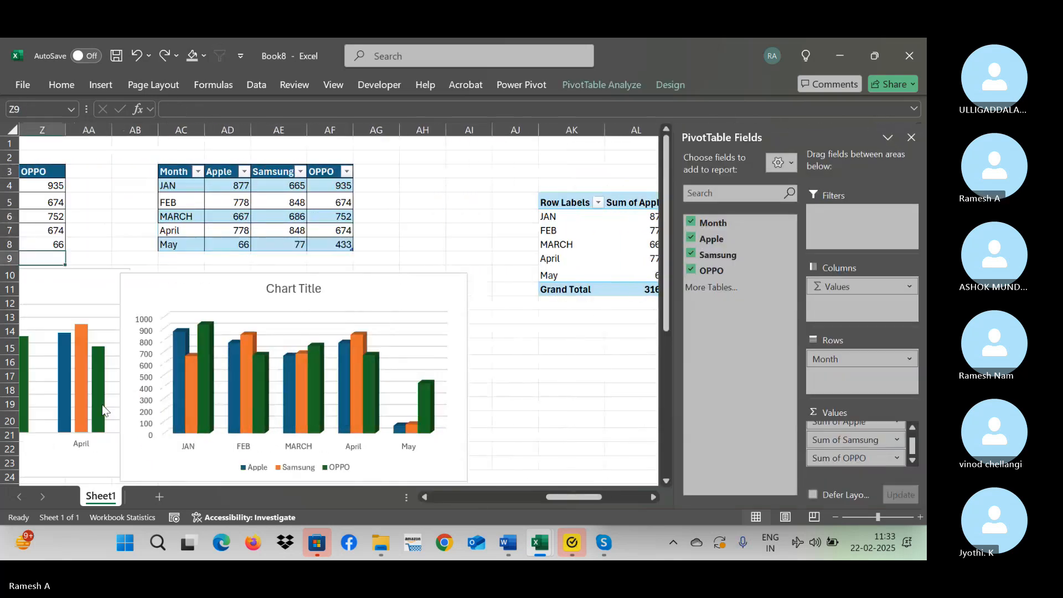
Undo the creation of the PivotTables at AP5 and AK5 and the May Samsung and OPPO values in the AC3 table.
key("ctrl+z")
key("ctrl+z")
key("ctrl+z")
key("ctrl+z")
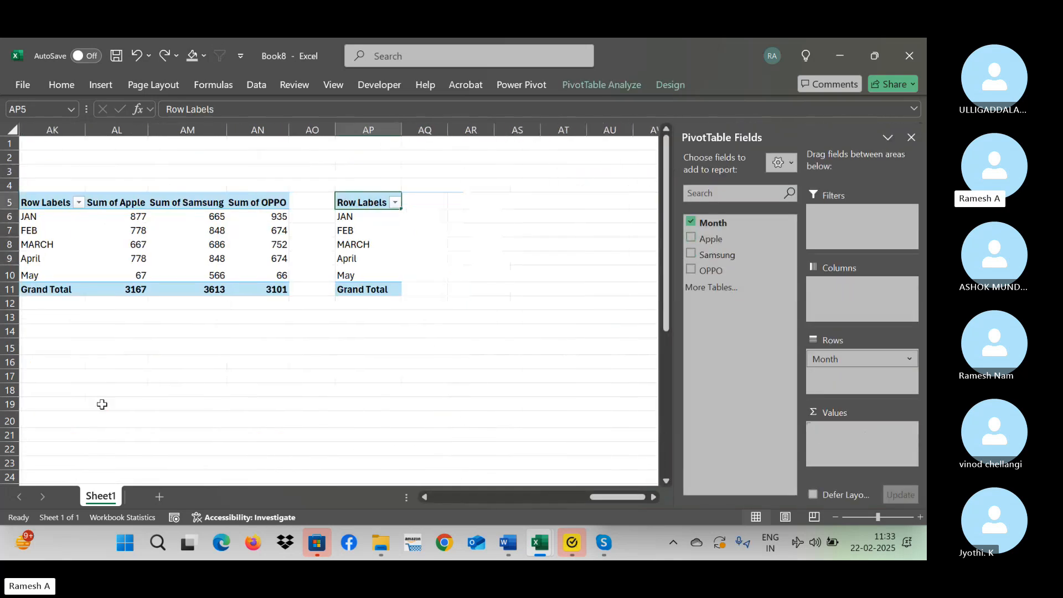
key("ctrl+z")
key("ctrl+z")
key("ctrl+z")
key("ctrl+z")
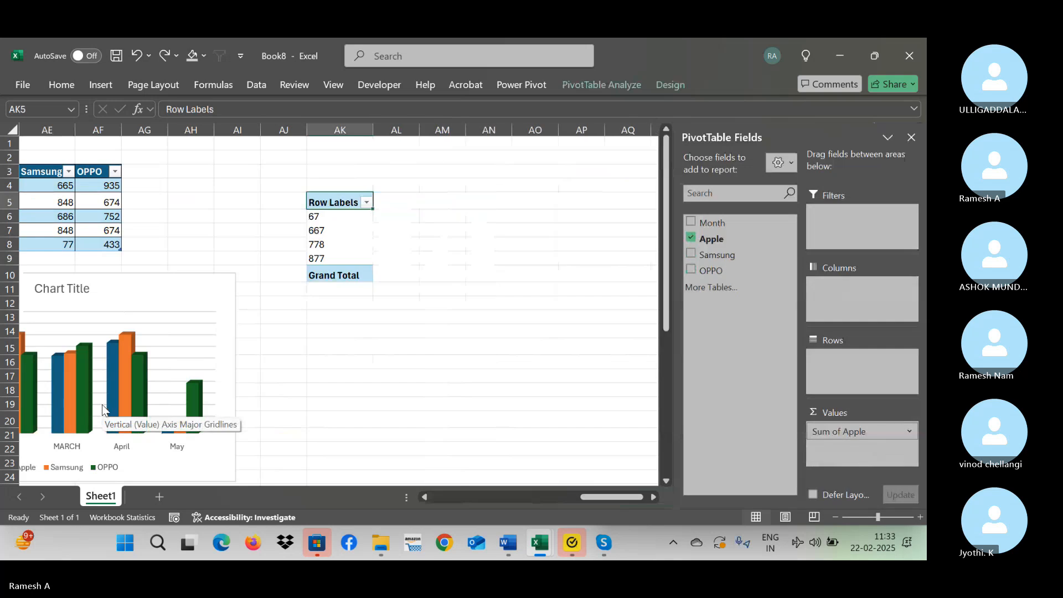
key("ctrl+z")
key("ctrl+z")
key("ctrl+z")
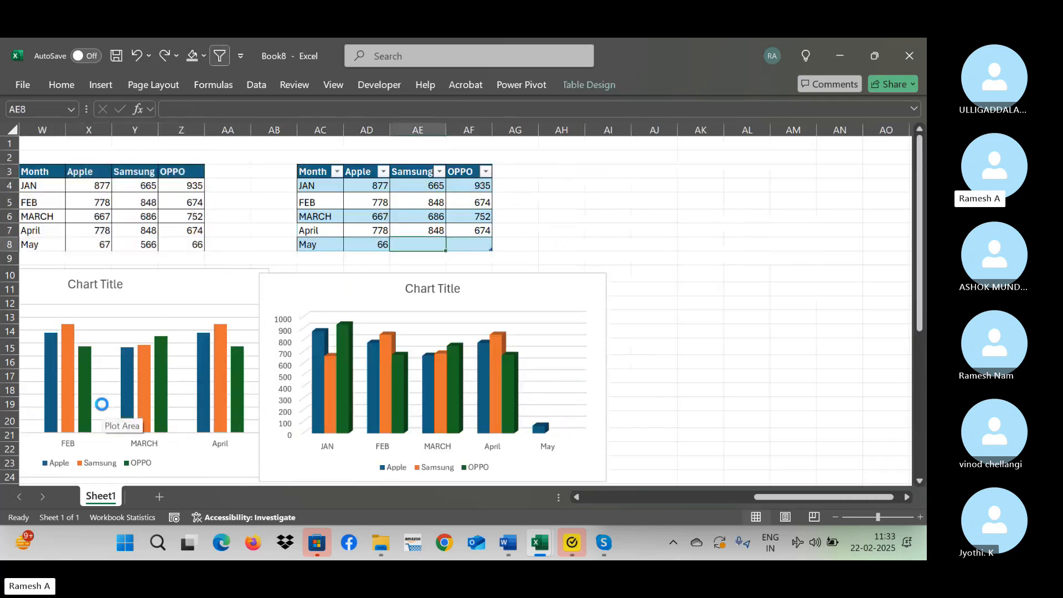
Undo the remaining May entries in the tables at W3 and AC3 and the charts inserted below them.
key("ctrl+z")
key("ctrl+z")
key("ctrl+z")
key("ctrl+z")
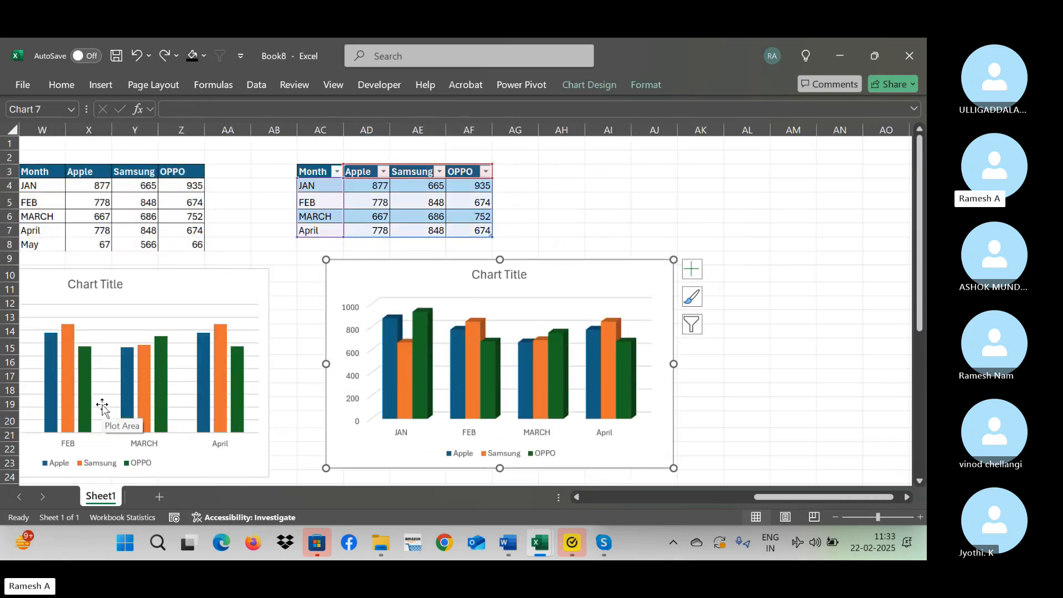
key("ctrl+z")
key("ctrl+z")
key("ctrl+z")
key("ctrl+z")
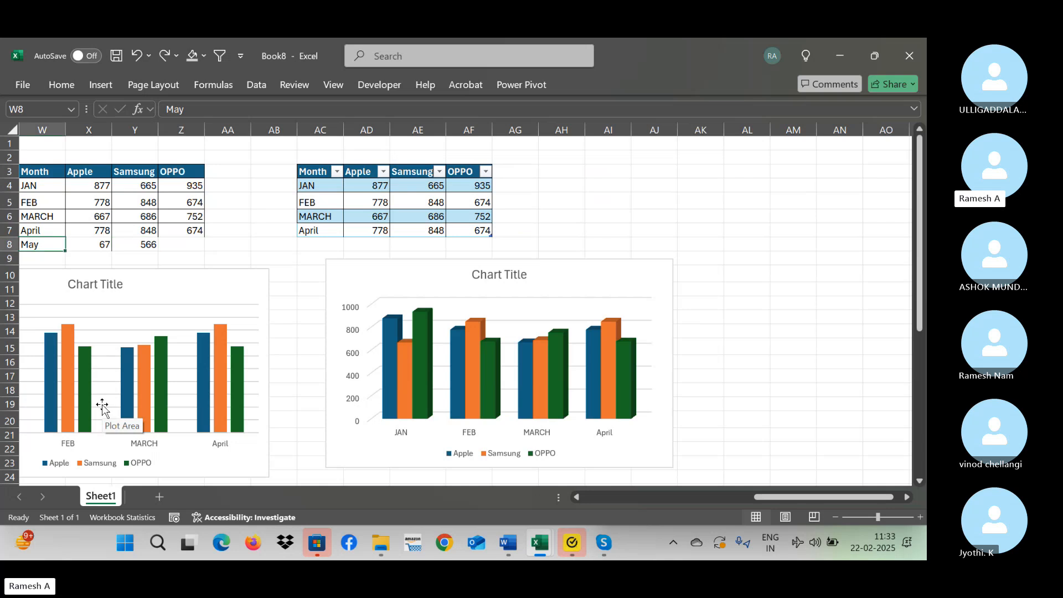
key("ctrl+z")
key("ctrl+z")
key("ctrl+z")
key("ctrl+z")
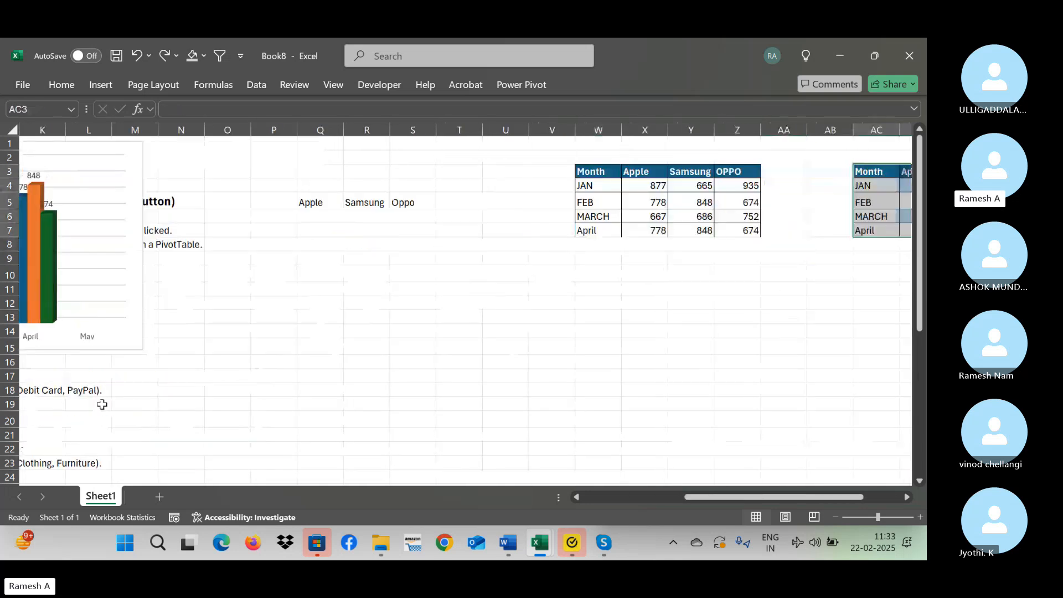
Undo the table copies and the deletions around A11, restoring the brand check boxes, the table at A15 and its chart.
key("ctrl+z")
key("ctrl+z")
key("ctrl+z")
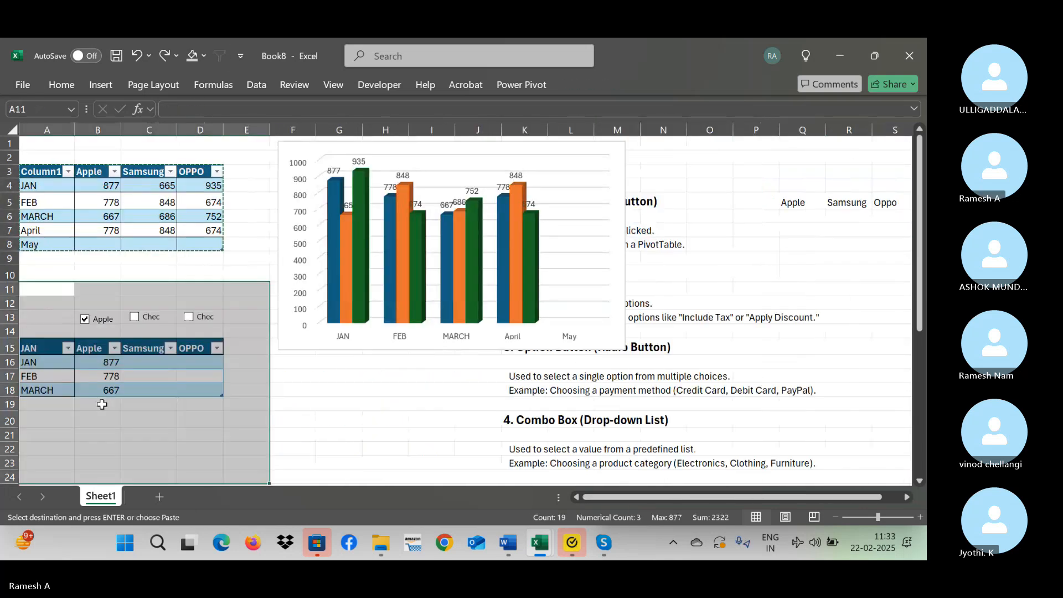
key("ctrl+z")
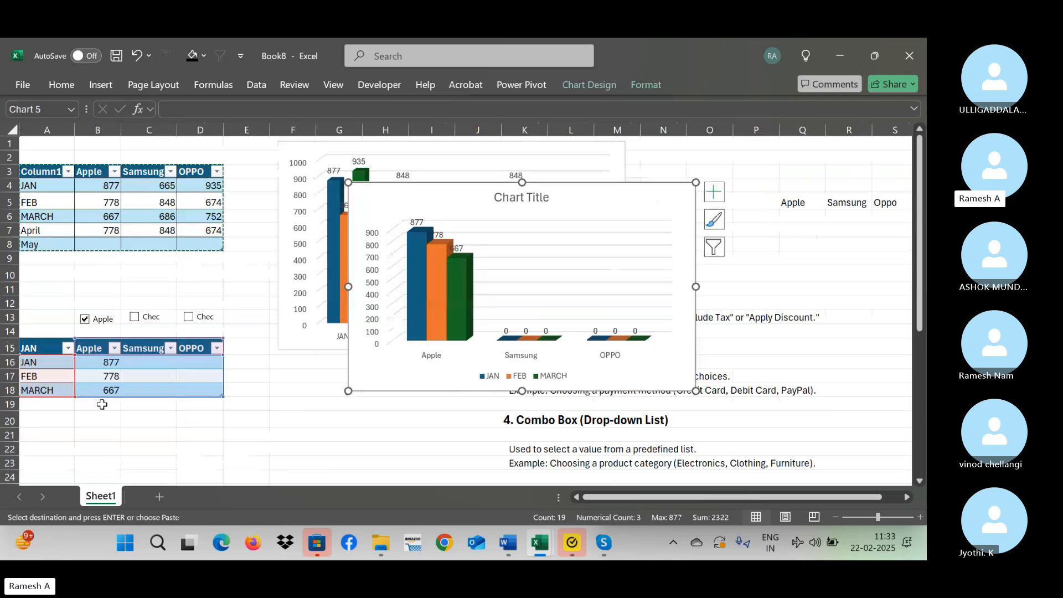
Tick the check boxes above the Samsung and OPPO columns of the lower table.
left_click(196, 431)
left_click(139, 321)
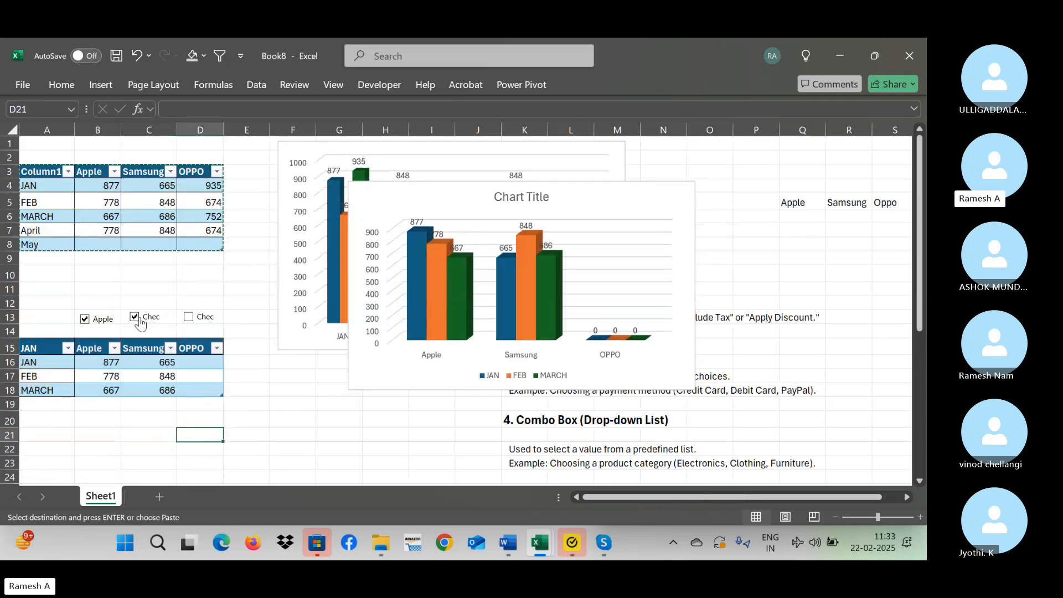
left_click(188, 317)
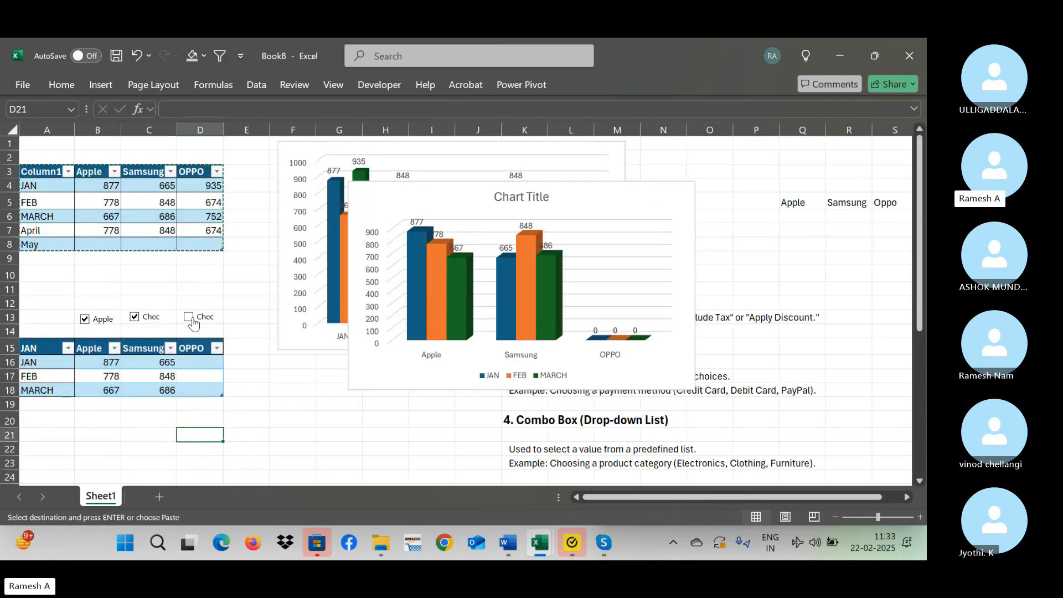
Clear the Apple and Samsung check boxes to empty their columns in the chart, and tick both again.
left_click(102, 325)
left_click(139, 318)
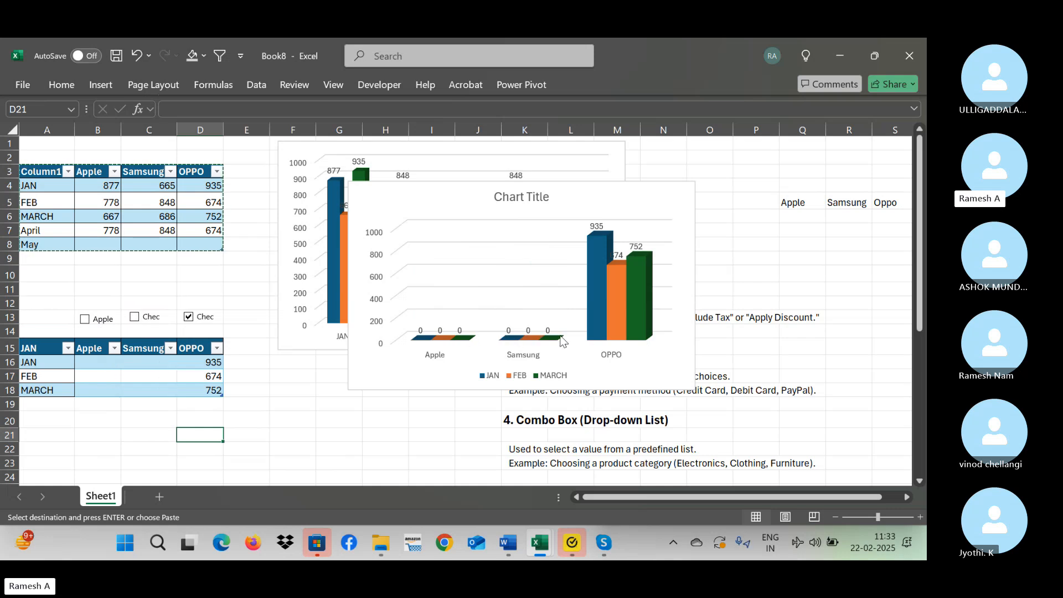
left_click(103, 432)
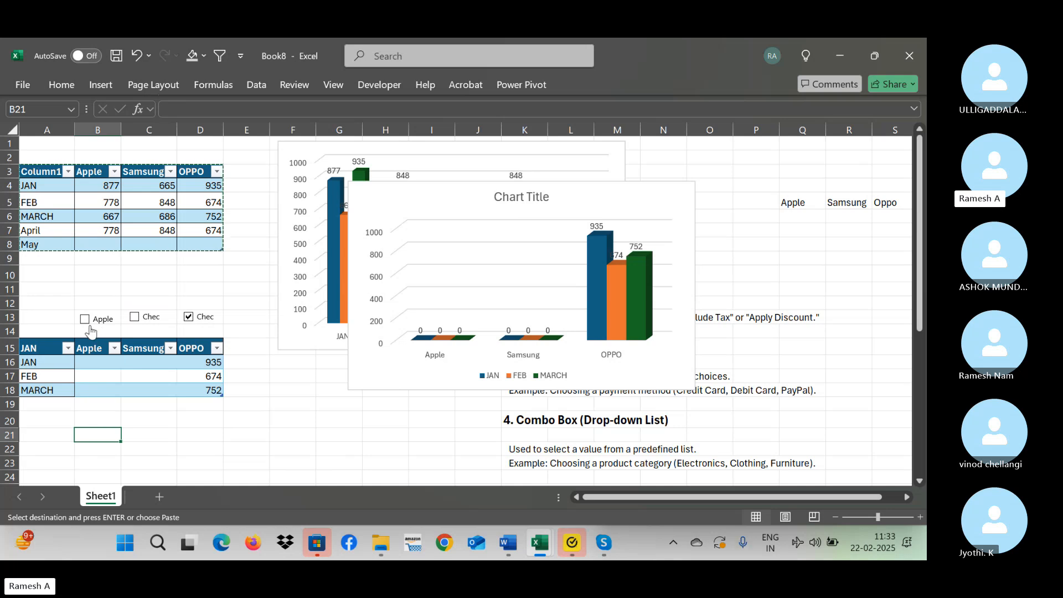
left_click(89, 327)
left_click(135, 321)
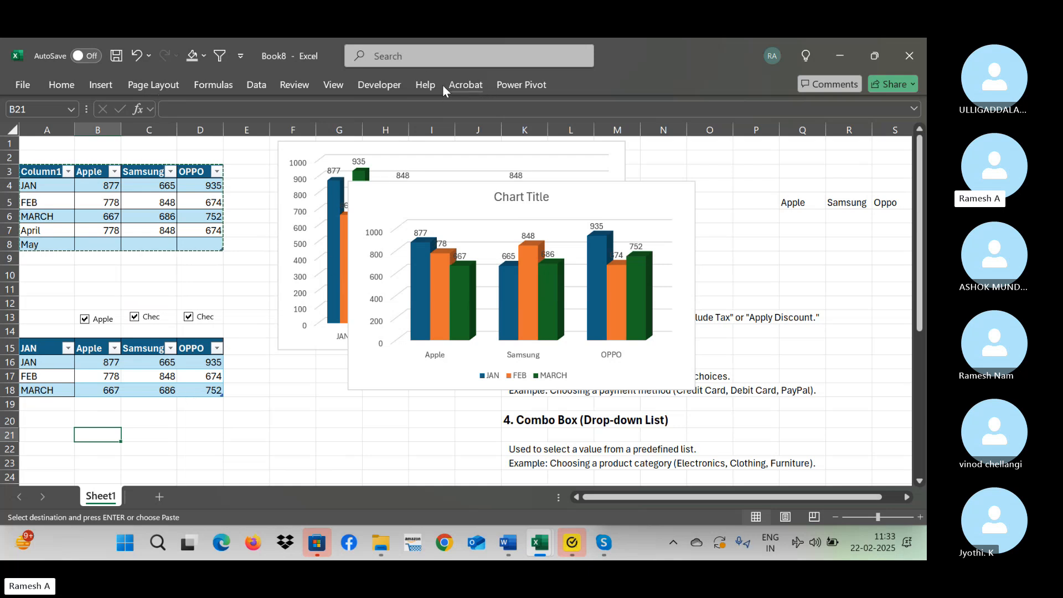
Insert a small option button form control at B21, below the Apple column of the lower table.
left_click(388, 85)
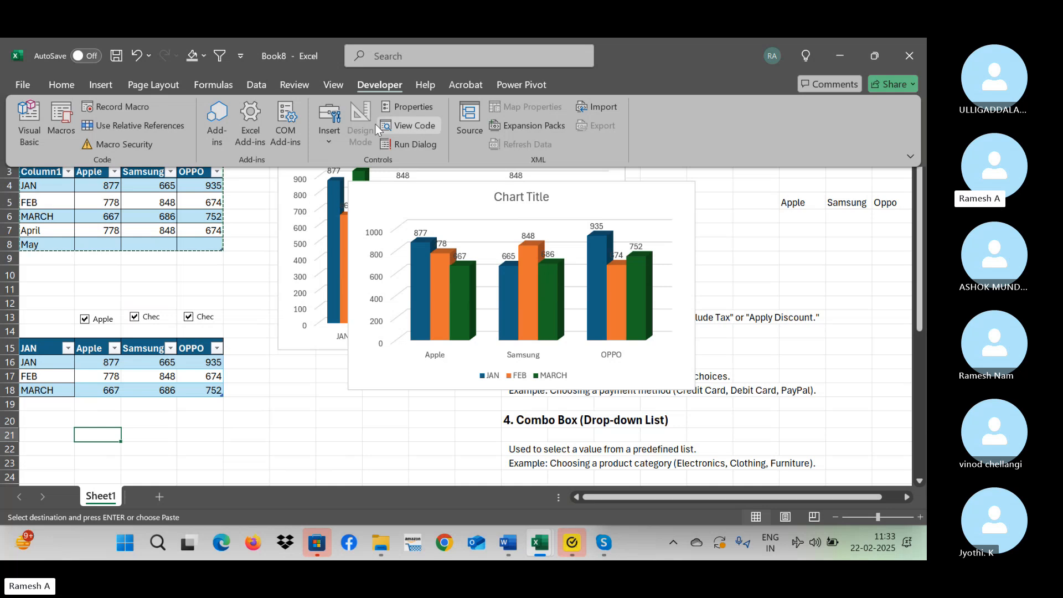
left_click(328, 141)
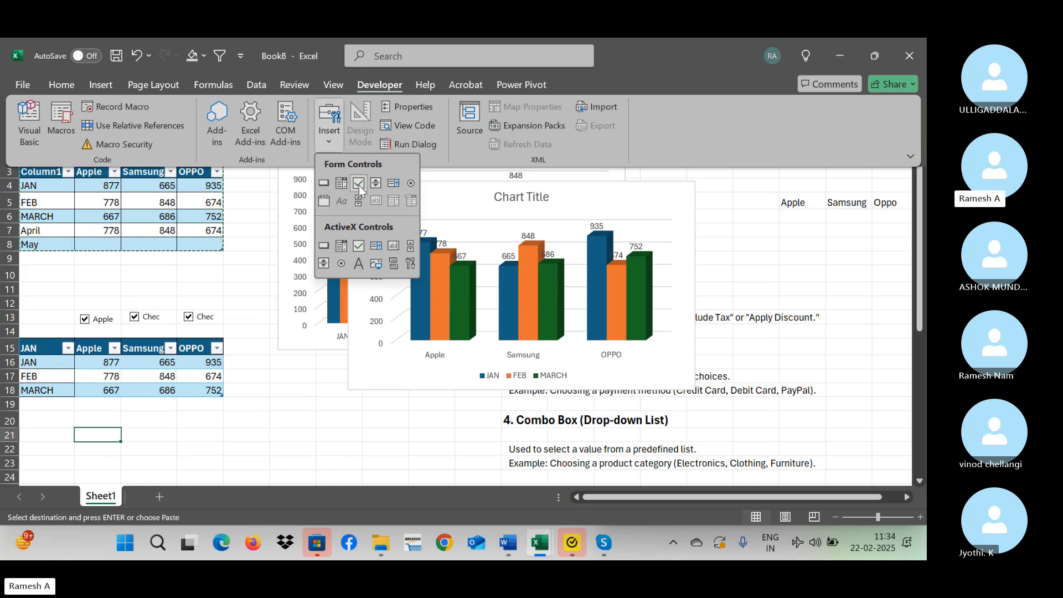
left_click(411, 183)
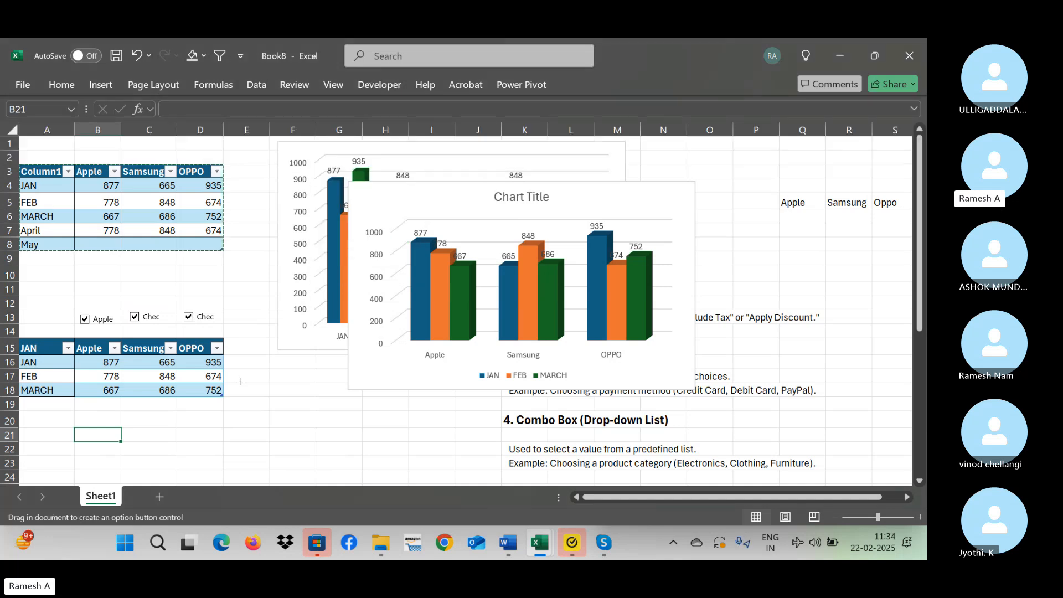
left_click_drag(77, 424, 103, 441)
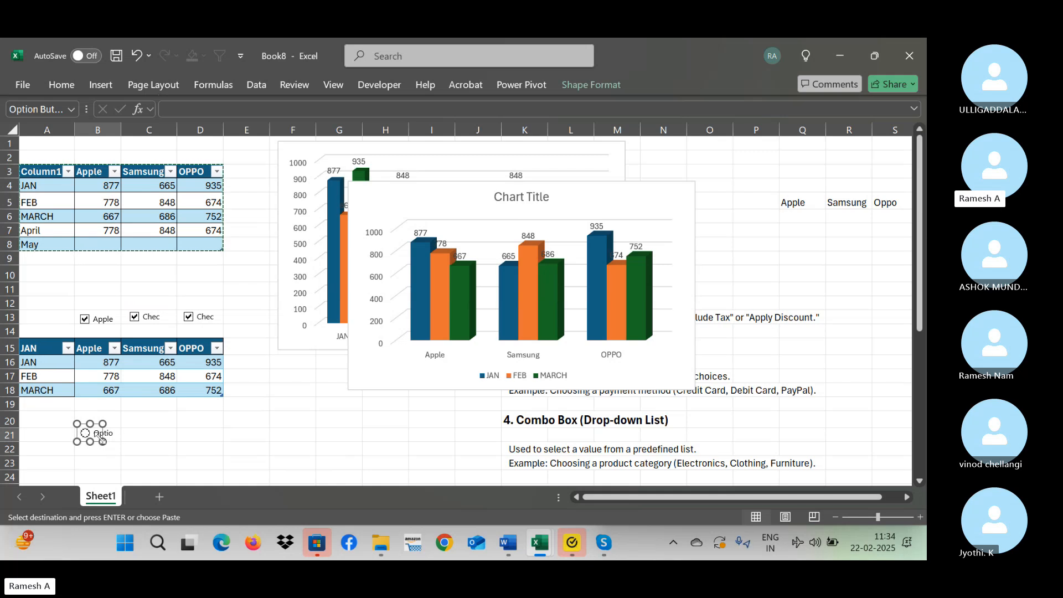
Paste two copies of the B21 option button below the Samsung and OPPO columns, near C21 and D21.
key("Escape")
left_click(161, 436)
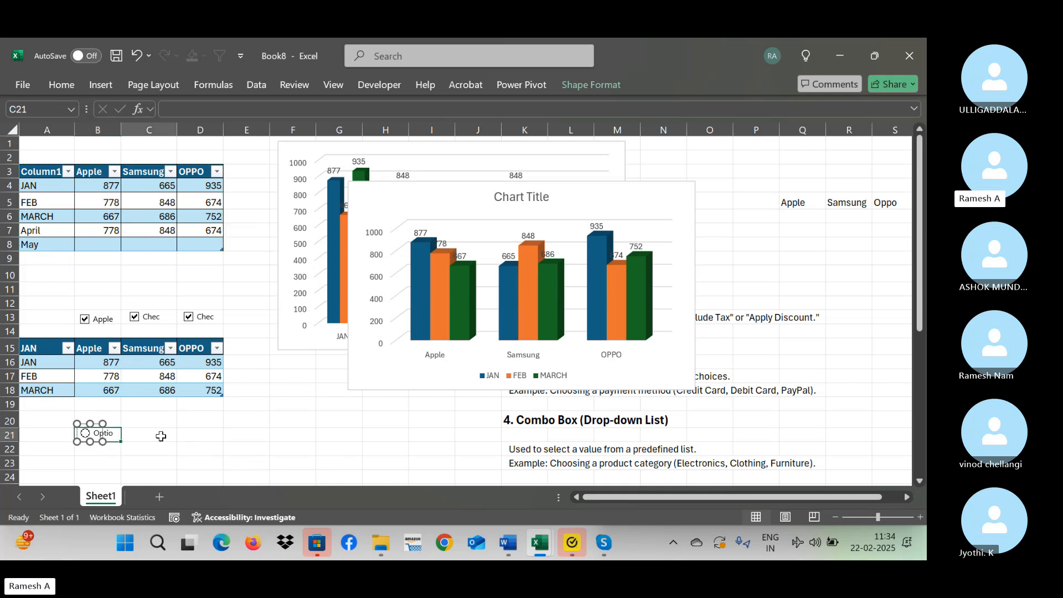
key("ctrl+v")
left_click(207, 429)
key("ctrl+v")
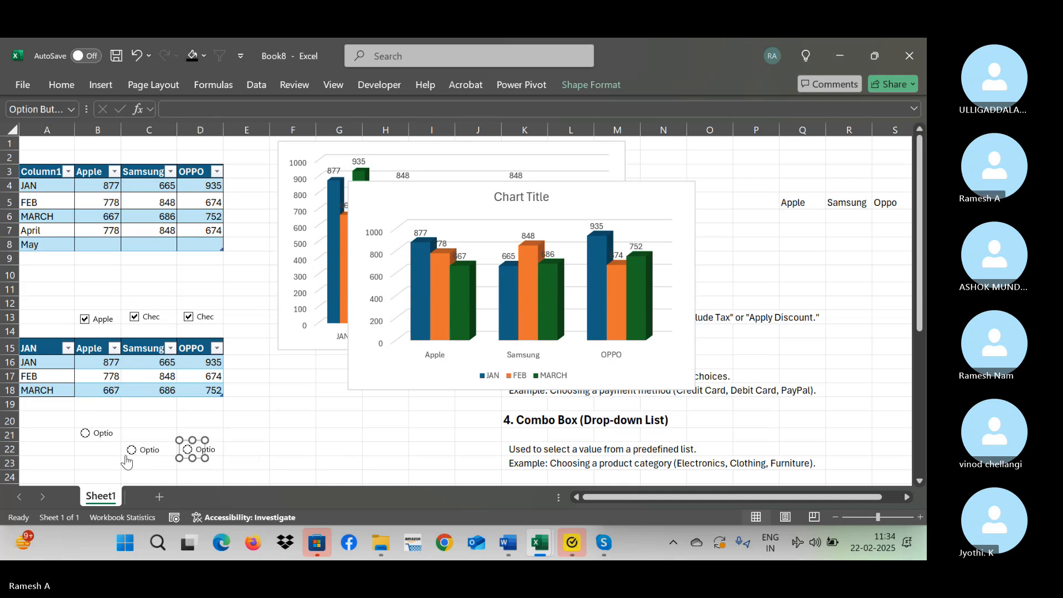
Nudge the two pasted option buttons in columns C and D up towards the level of the first one.
key("Up")
key("Up")
key("Up")
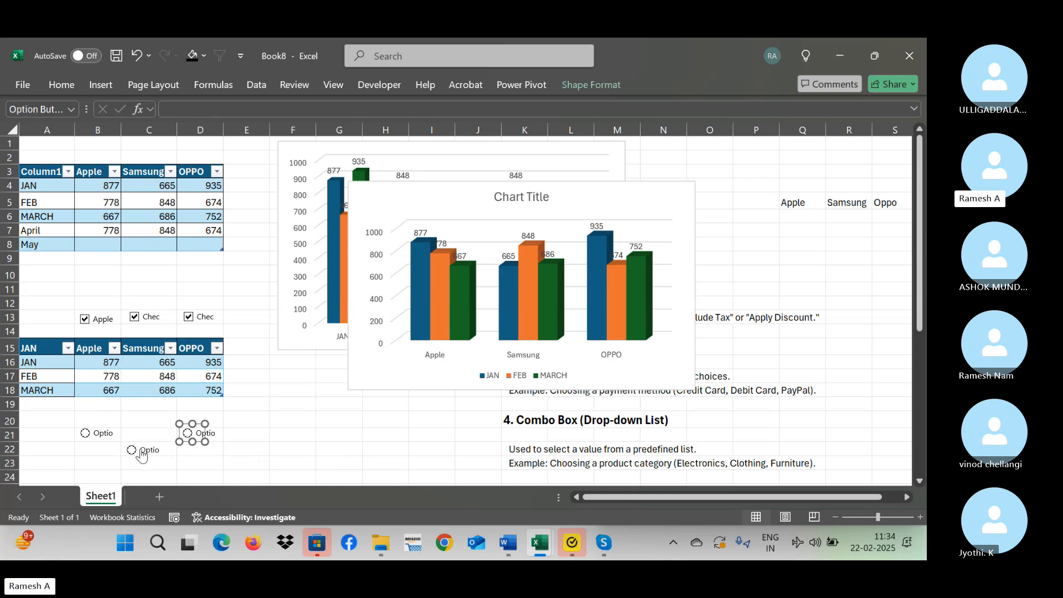
left_click(142, 455, "ctrl")
key("Up")
key("Up")
key("Up")
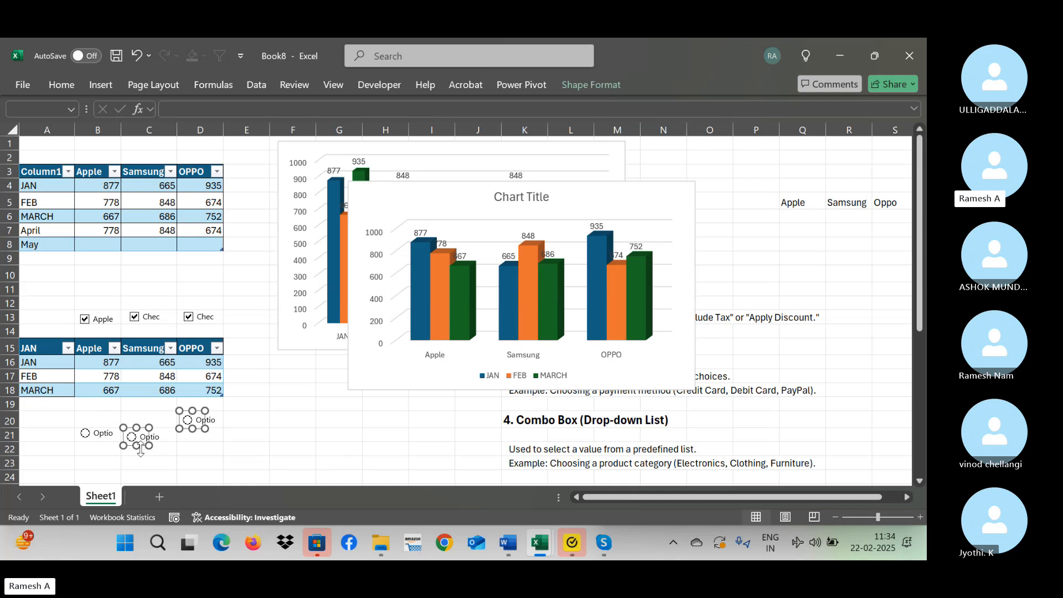
Nudge the column D option button back down and line it up with the one in column C.
left_click(263, 446)
left_click(204, 424, "ctrl")
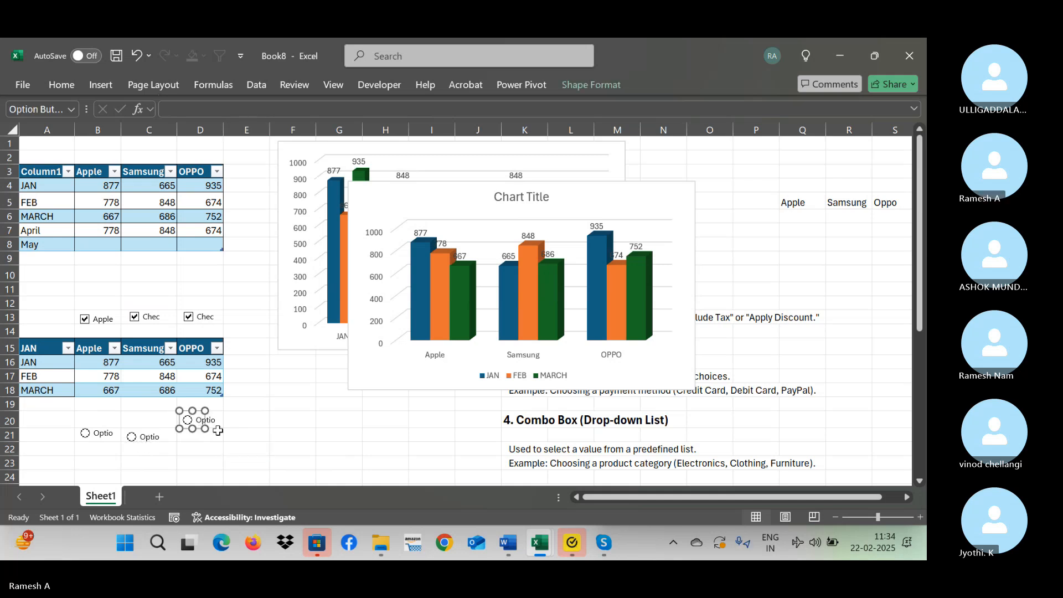
key("Down")
key("Down")
key("Down")
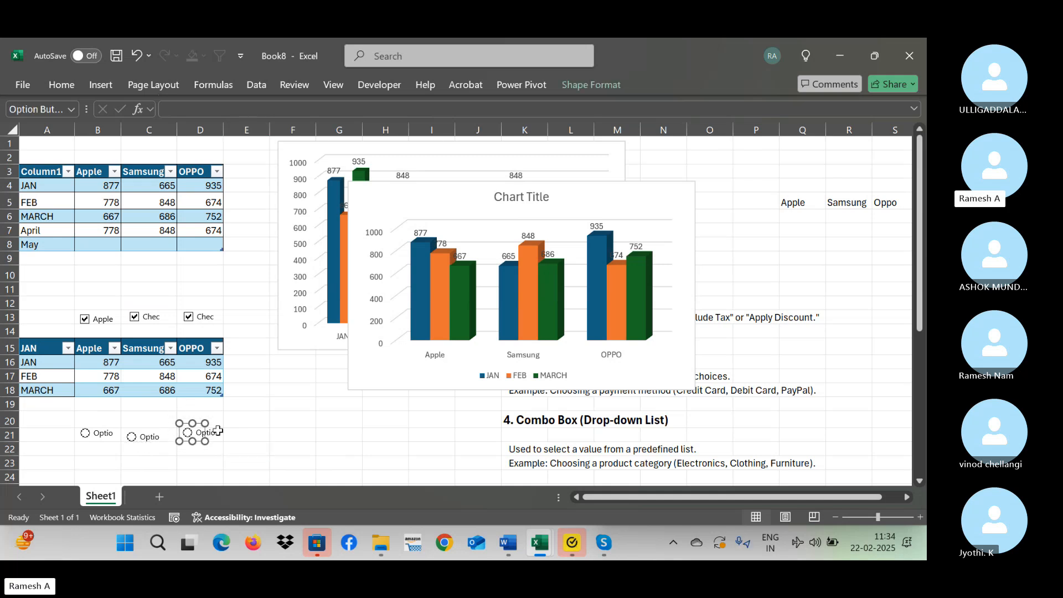
key("Down")
left_click(137, 451)
left_click(142, 437, "ctrl")
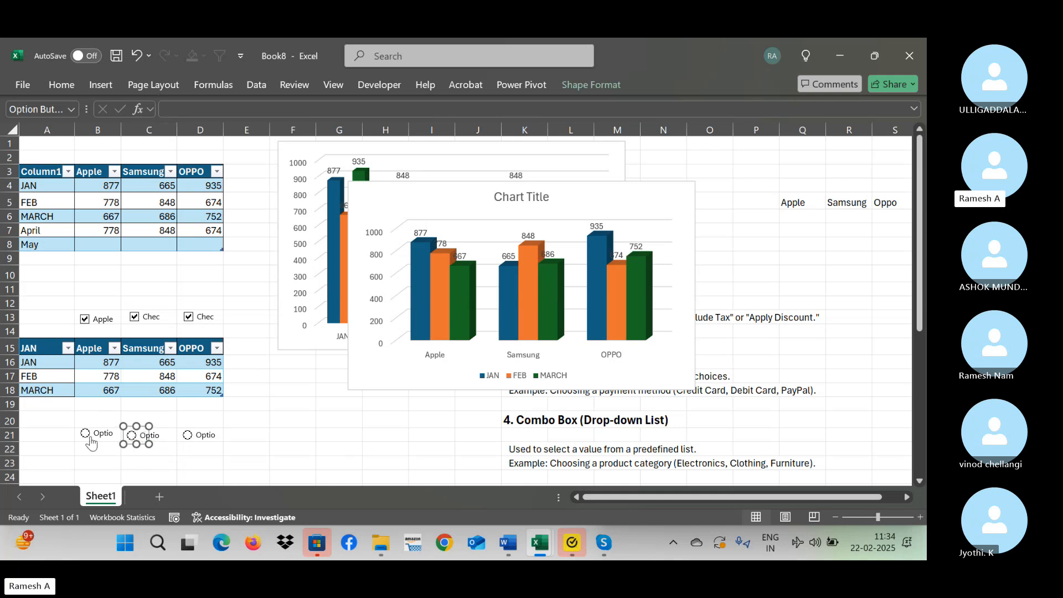
left_click(142, 433)
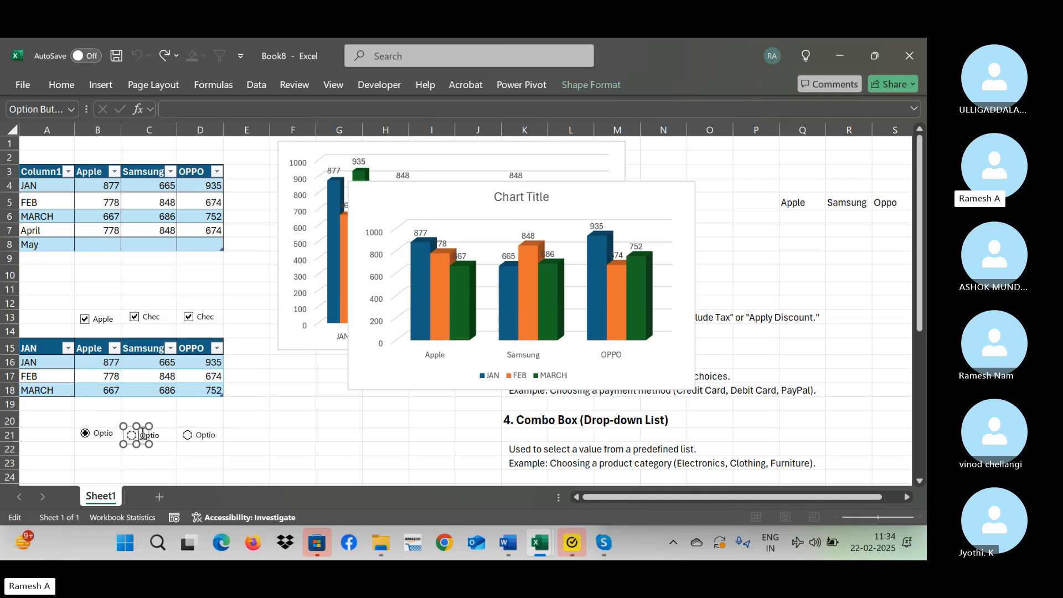
Nudge the option button in column B slightly down to line it up with the other two.
left_click(104, 445)
left_click(95, 437, "ctrl")
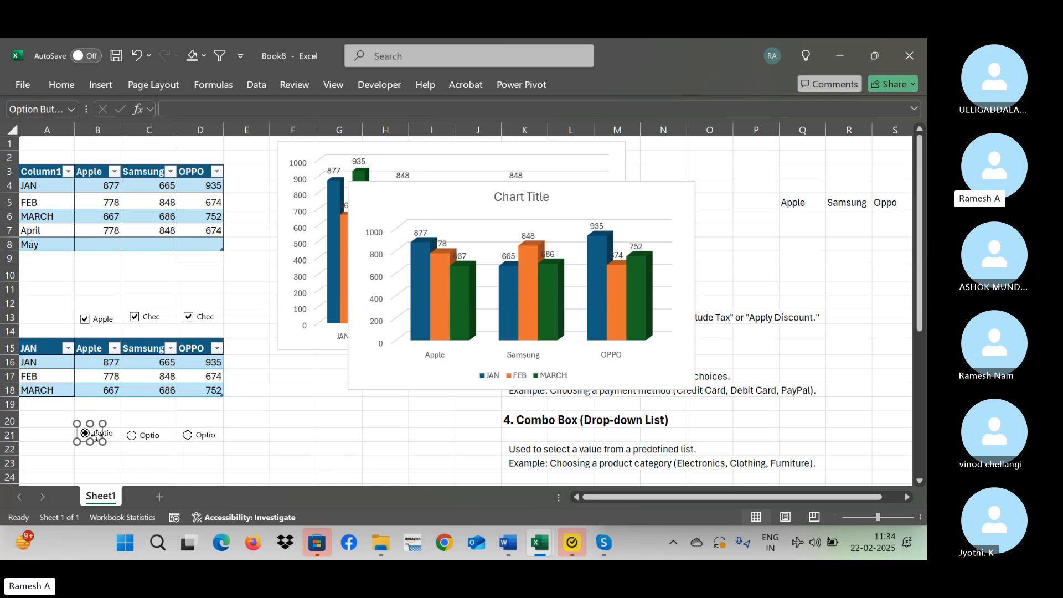
key("Down")
key("Down")
key("Down")
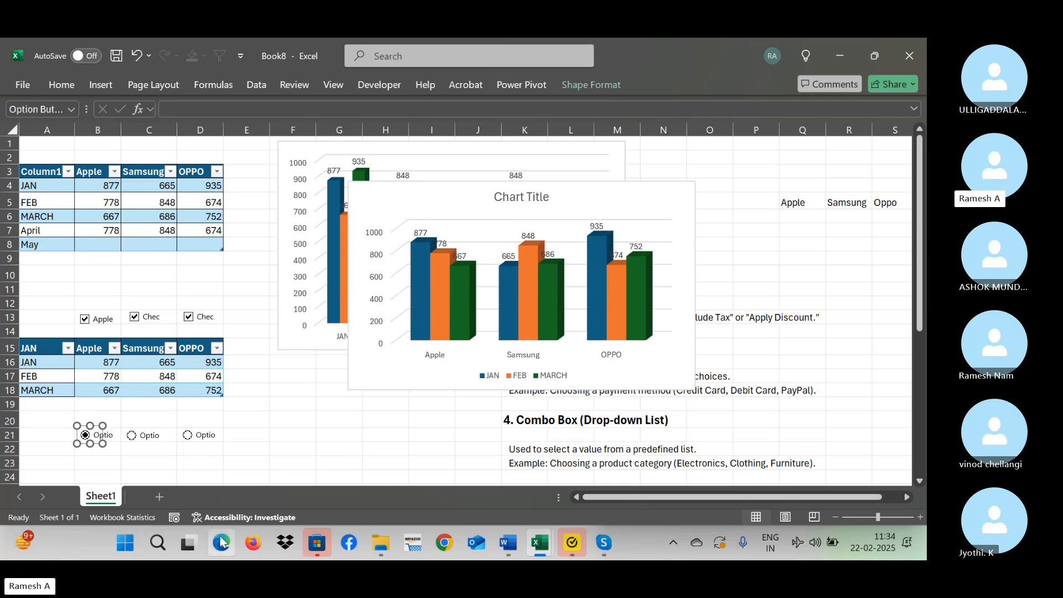
Turn on the option button in column D and change its caption to OPPO.
left_click(199, 436)
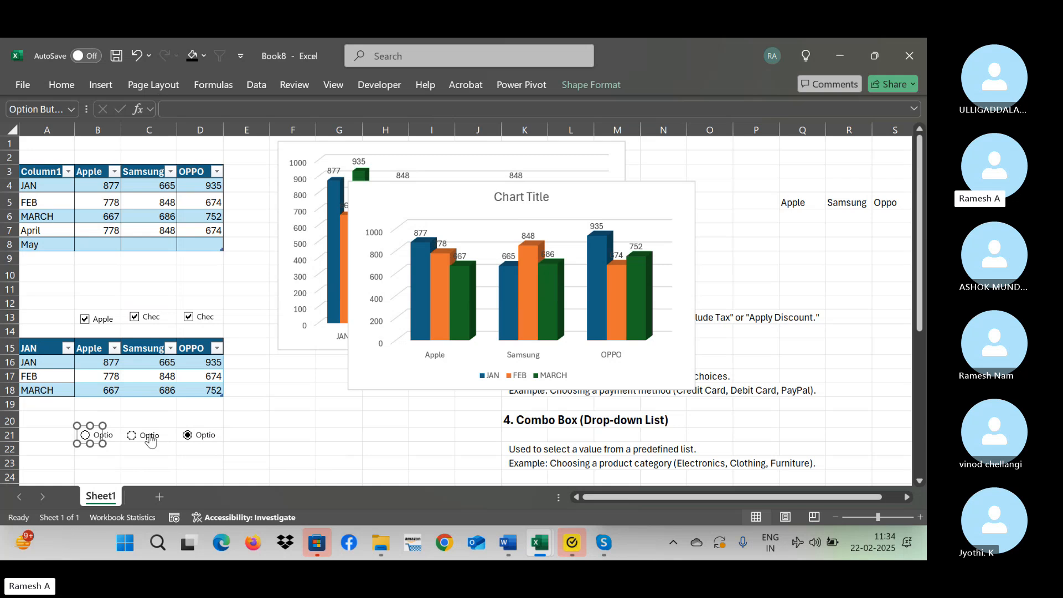
right_click(209, 437)
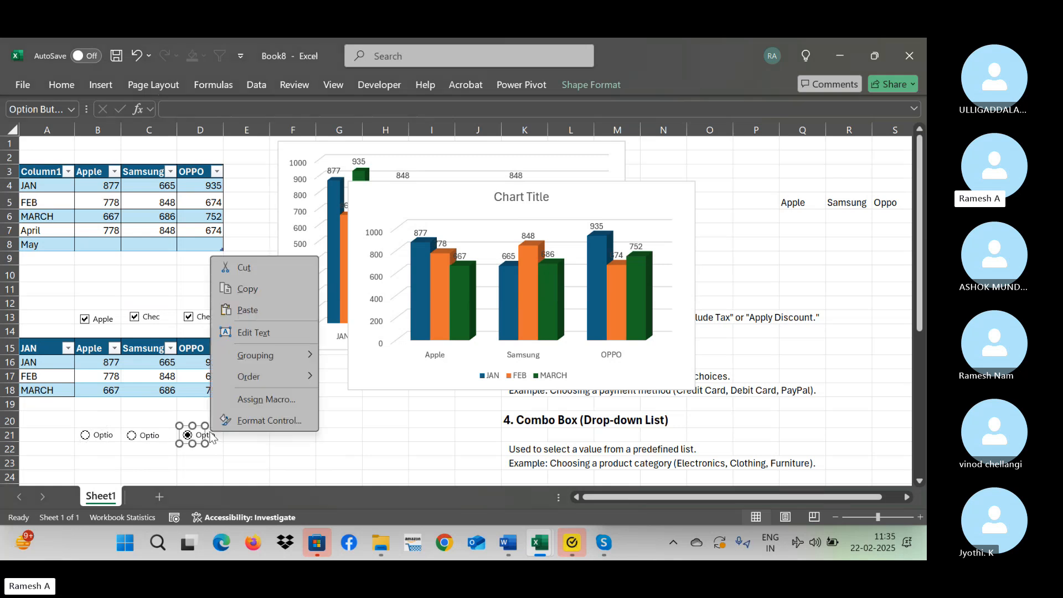
left_click(261, 332)
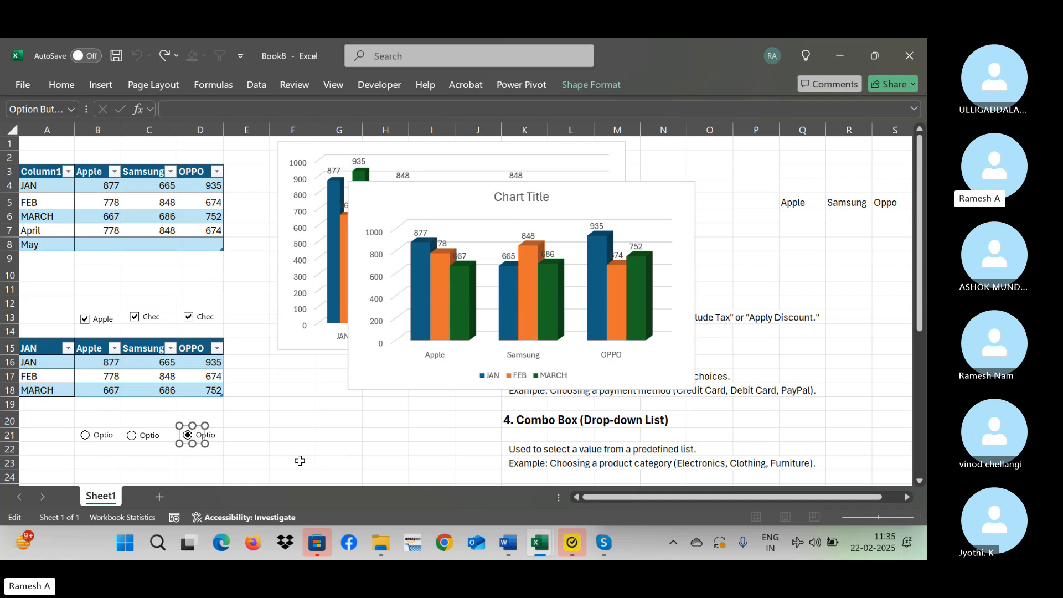
key("Delete")
key("Delete")
left_click(300, 461)
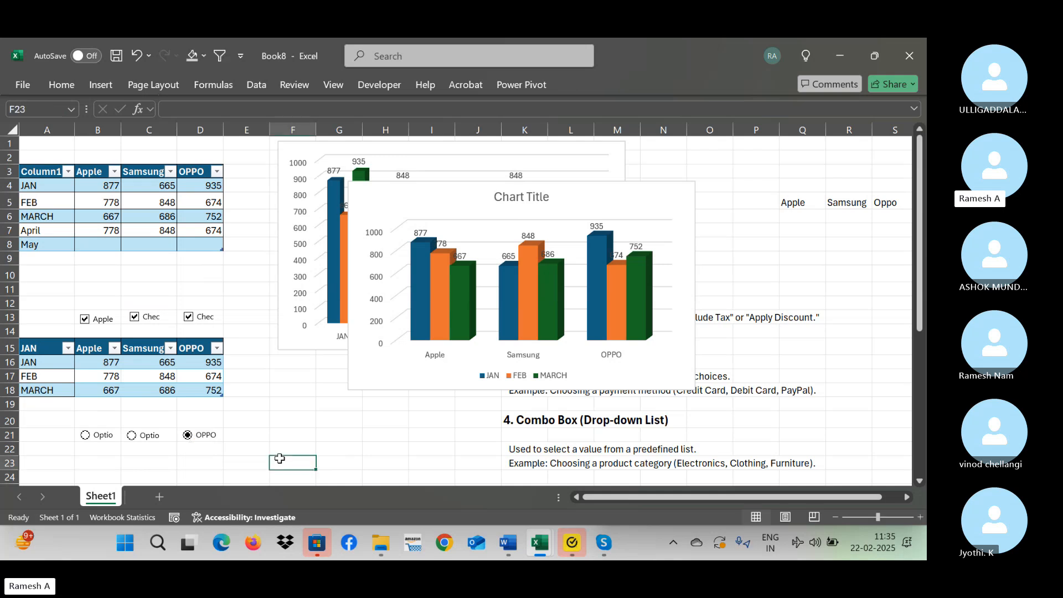
Change the caption of the option button in column C to Samsung.
left_click(146, 442)
right_click(151, 441)
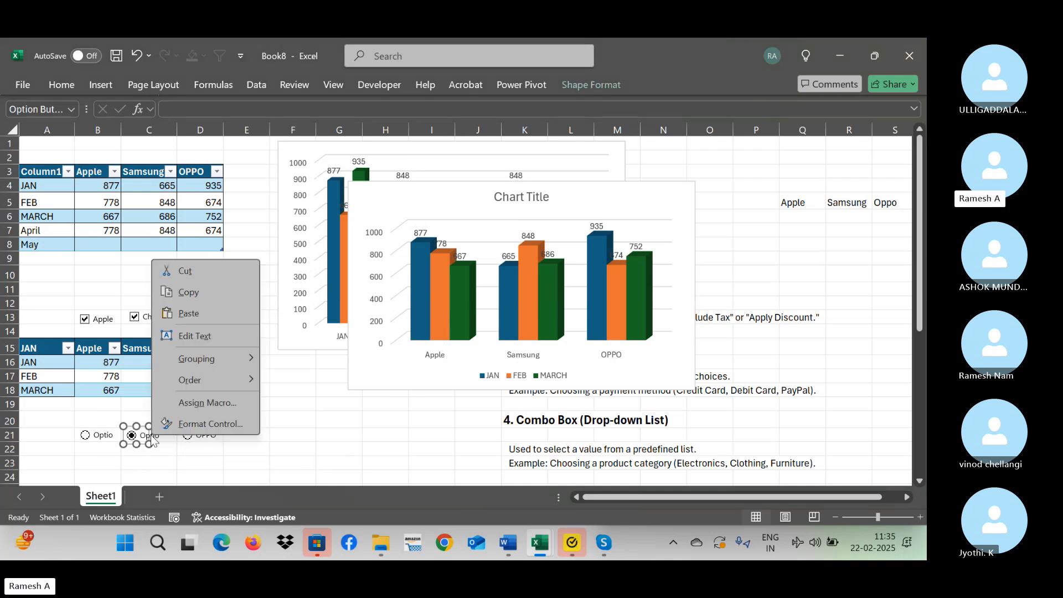
left_click(200, 336)
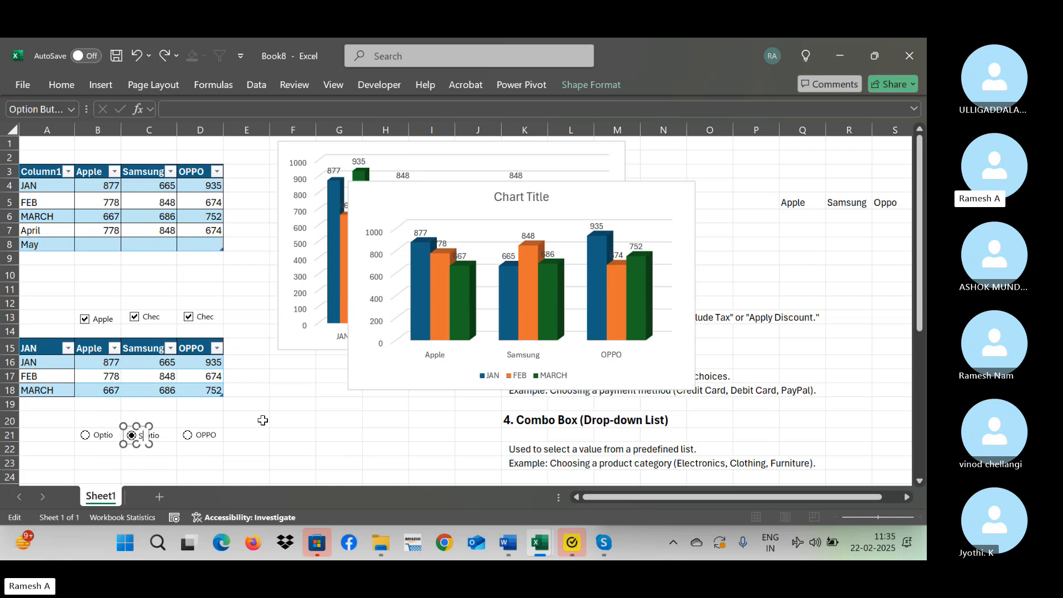
type("Sa")
key("BackSpace")
key("BackSpace")
type("su")
type("ng")
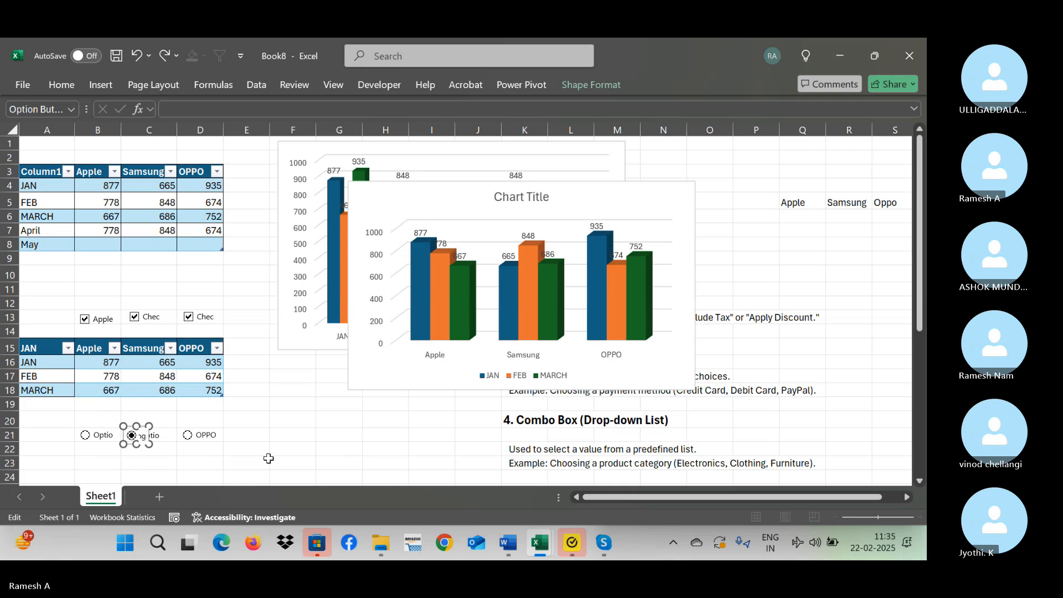
left_click(290, 461)
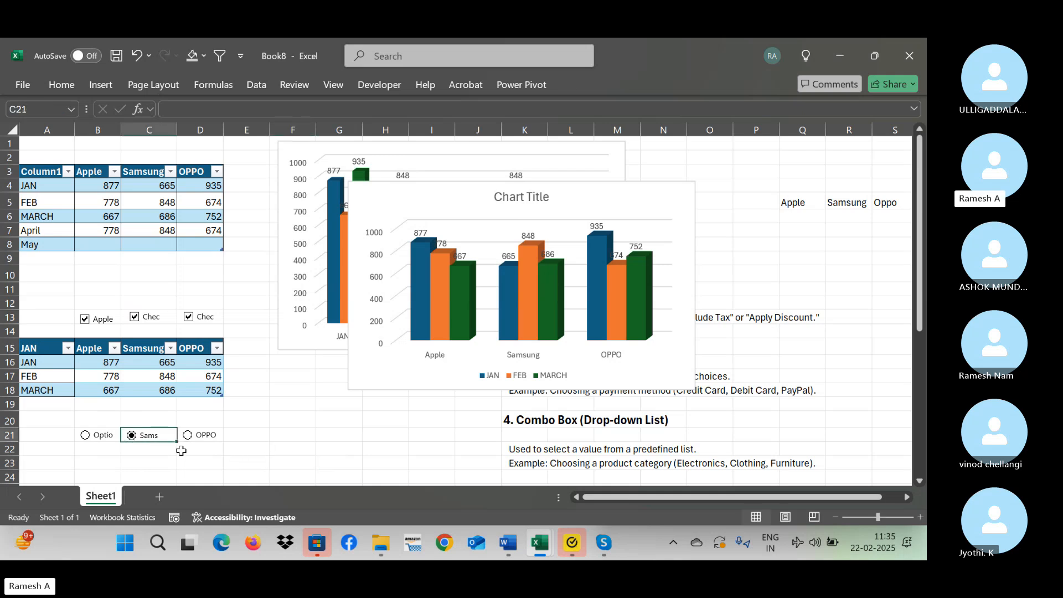
Widen the Samsung option button so that its full caption fits.
left_click(136, 443, "ctrl")
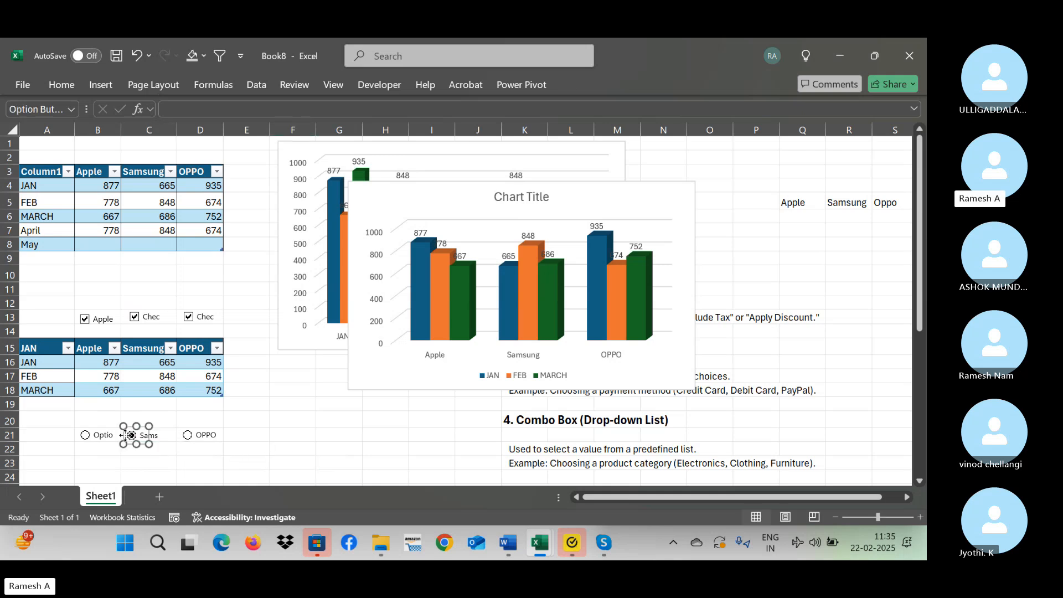
left_click_drag(148, 443, 176, 442)
left_click(196, 450)
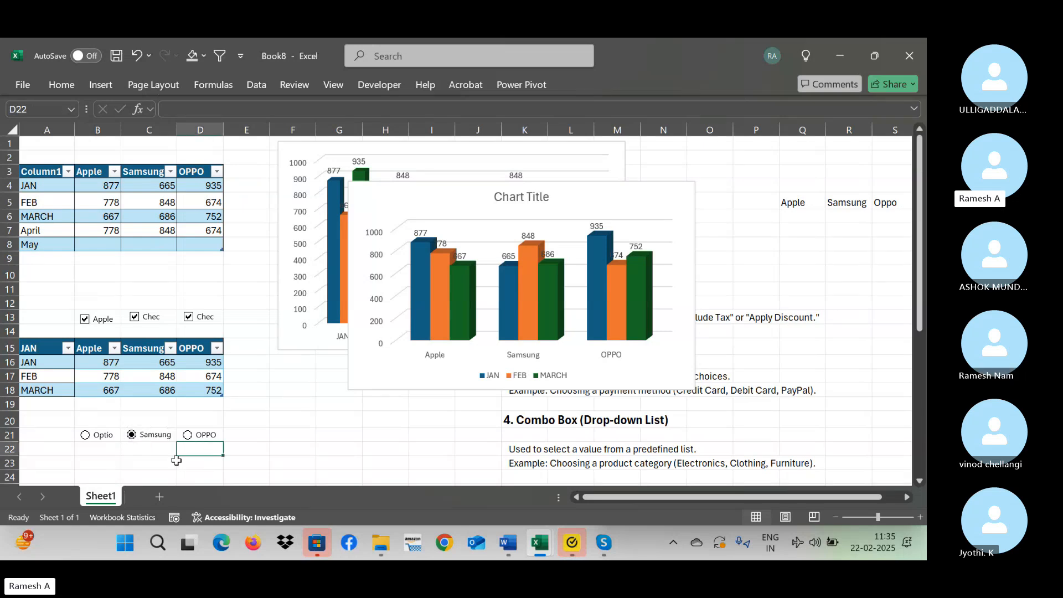
Change the caption of the option button in column B to Apple.
left_click(100, 437, "ctrl")
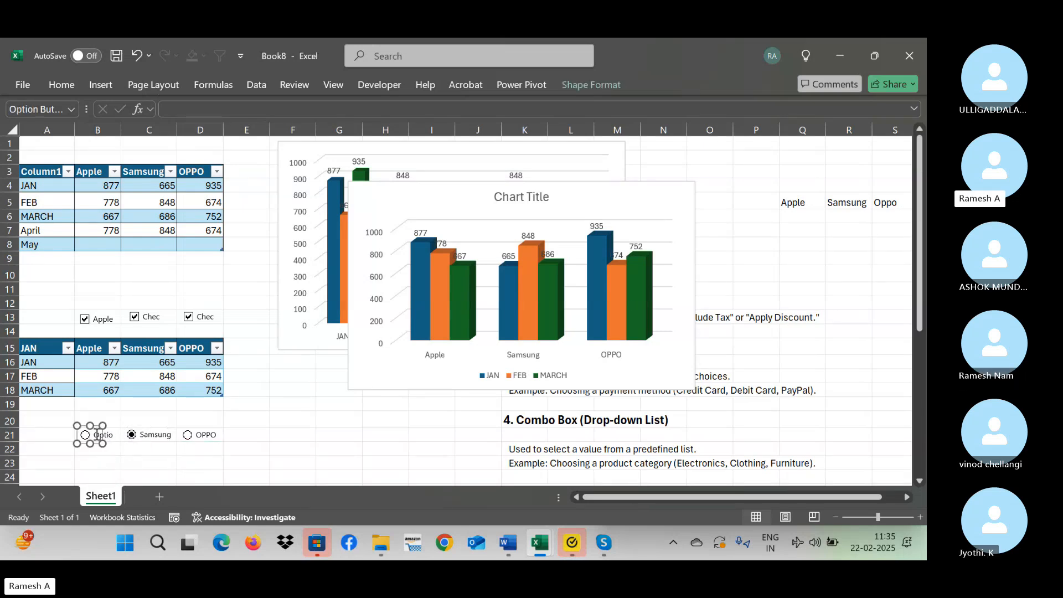
left_click(96, 435)
key("Delete")
key("Delete")
key("Delete")
key("Delete")
key("Delete")
key("Delete")
key("Delete")
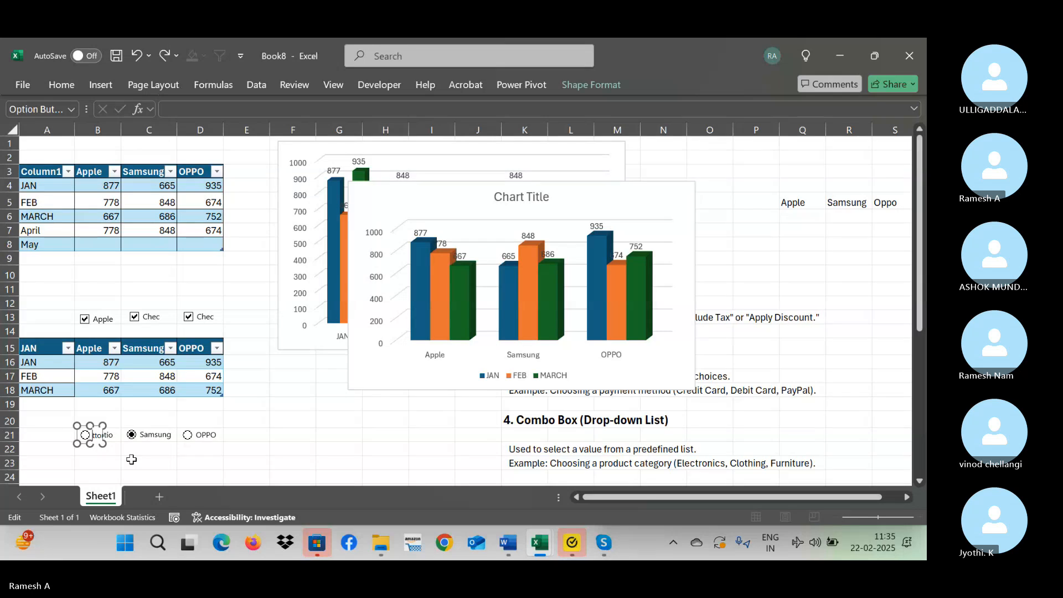
type("Ap")
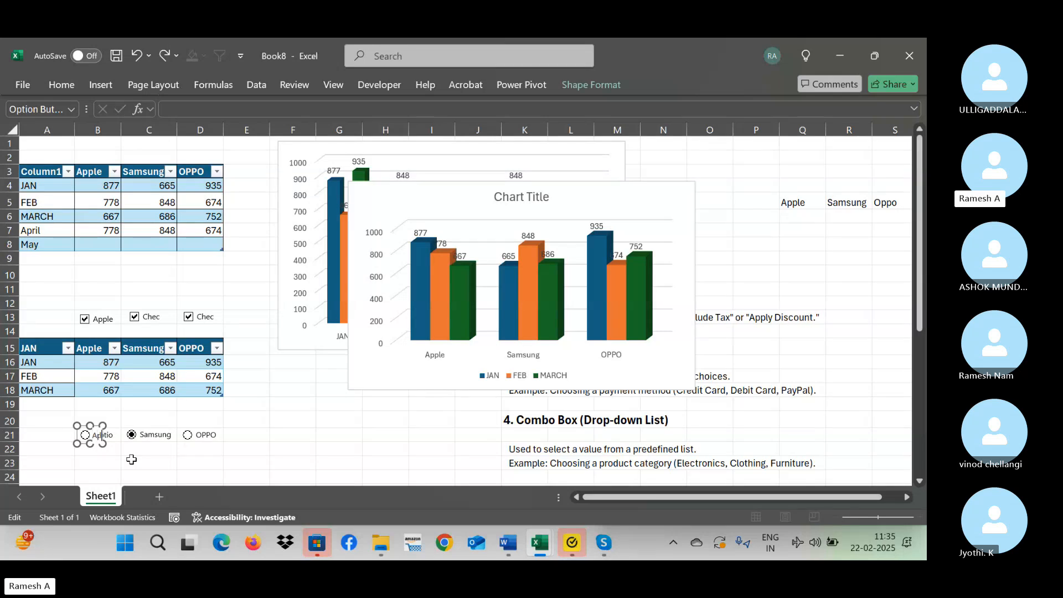
key("Delete")
key("Delete")
key("Delete")
left_click(118, 460)
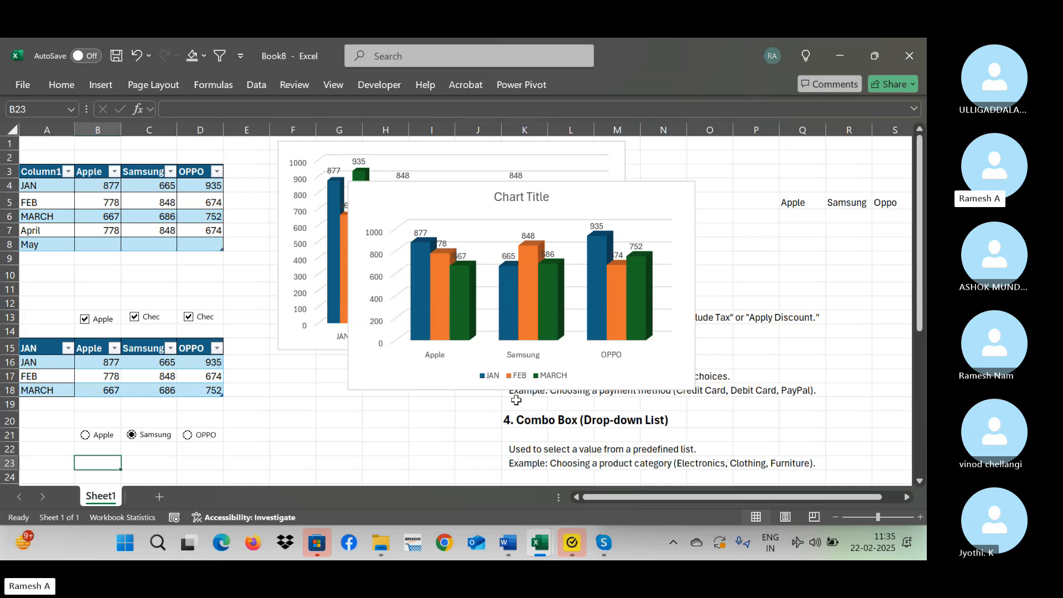
Rename the first header of the lower table, in cell A15, as Month.
left_click_drag(920, 313, 920, 346)
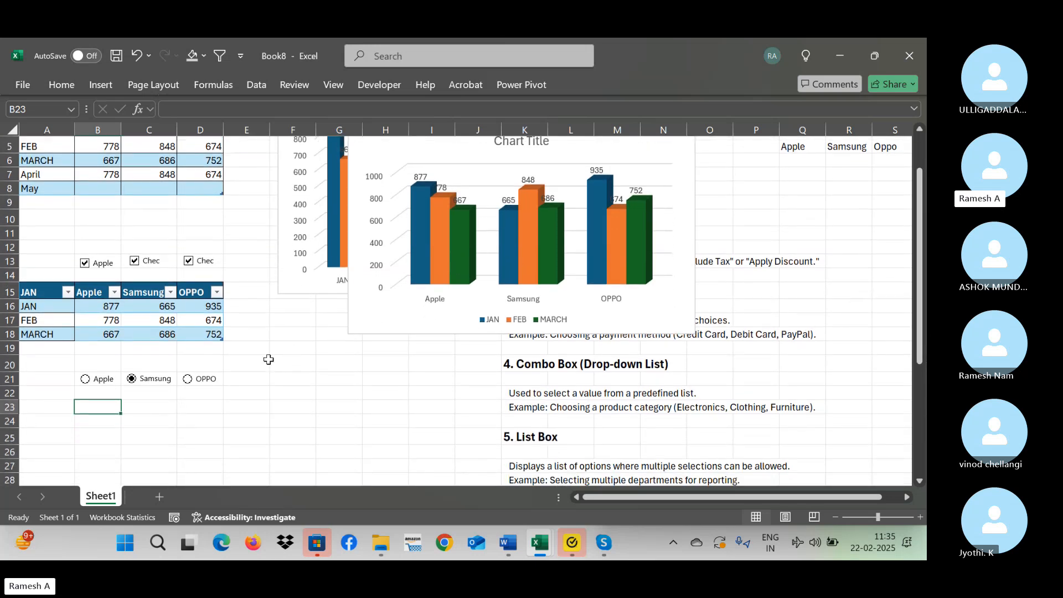
left_click(55, 305)
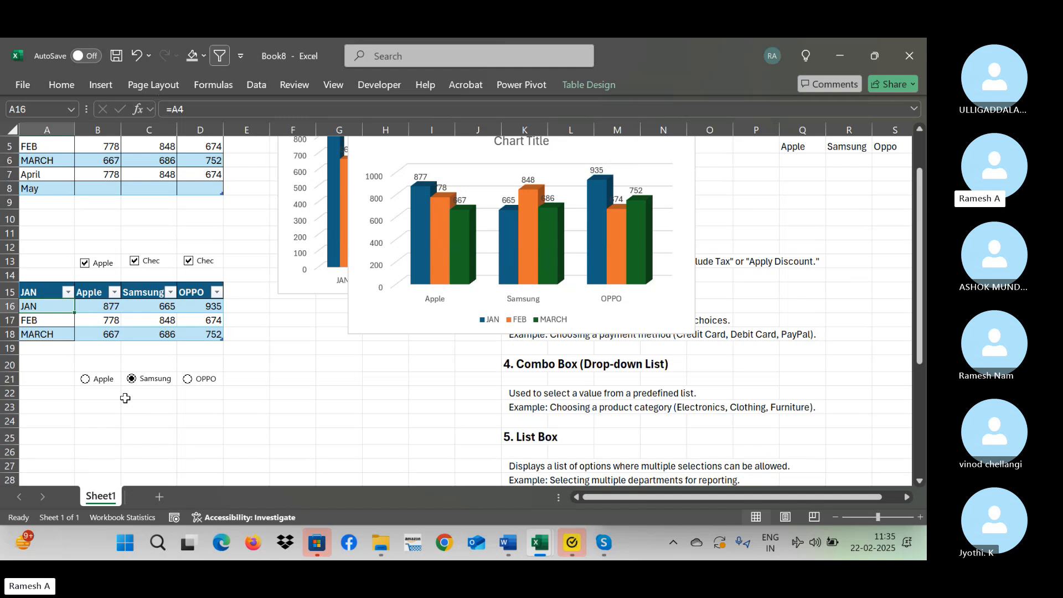
key("Up")
type("Mon")
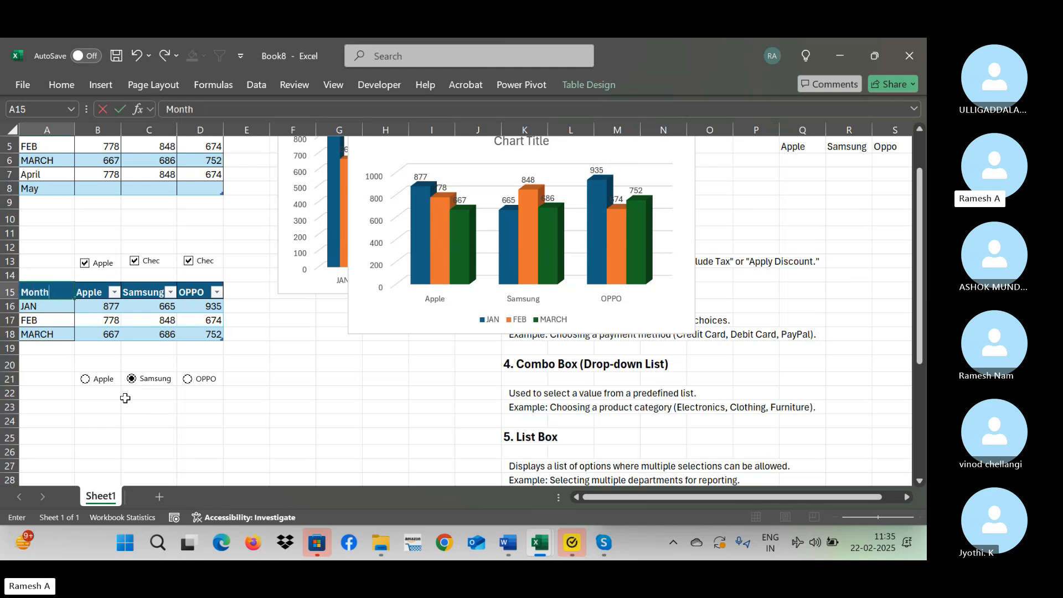
key("Return")
Try to copy the lower table's Month column, A15:A18, to cell A22.
key("Up")
key("shift+Down")
key("shift+Down")
key("shift+Down")
key("ctrl+c")
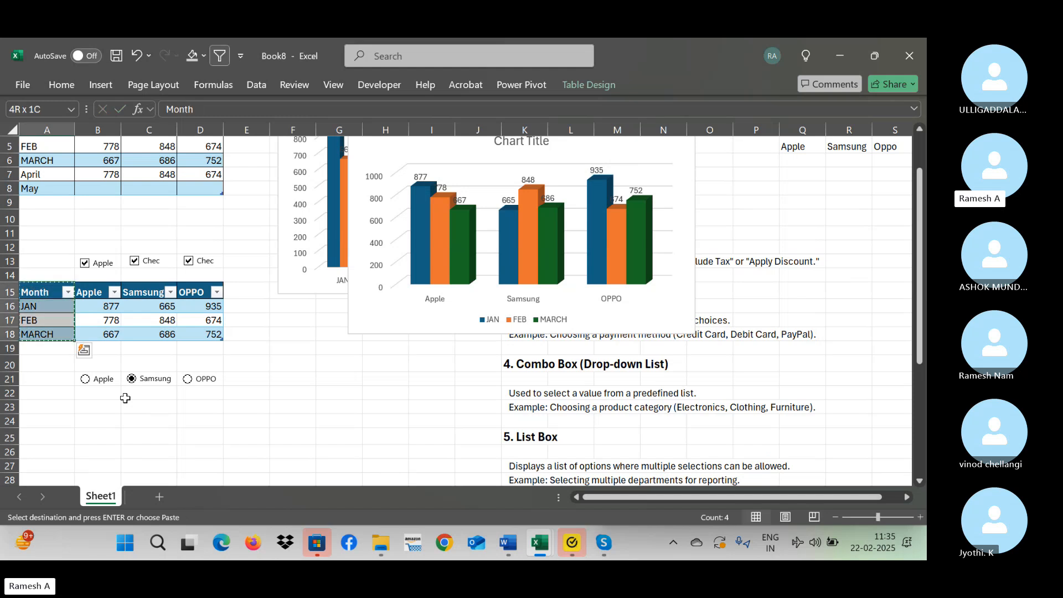
key("Down")
key("Down")
key("Down")
key("Down")
key("Down")
key("Down")
key("Down")
key("ctrl+v")
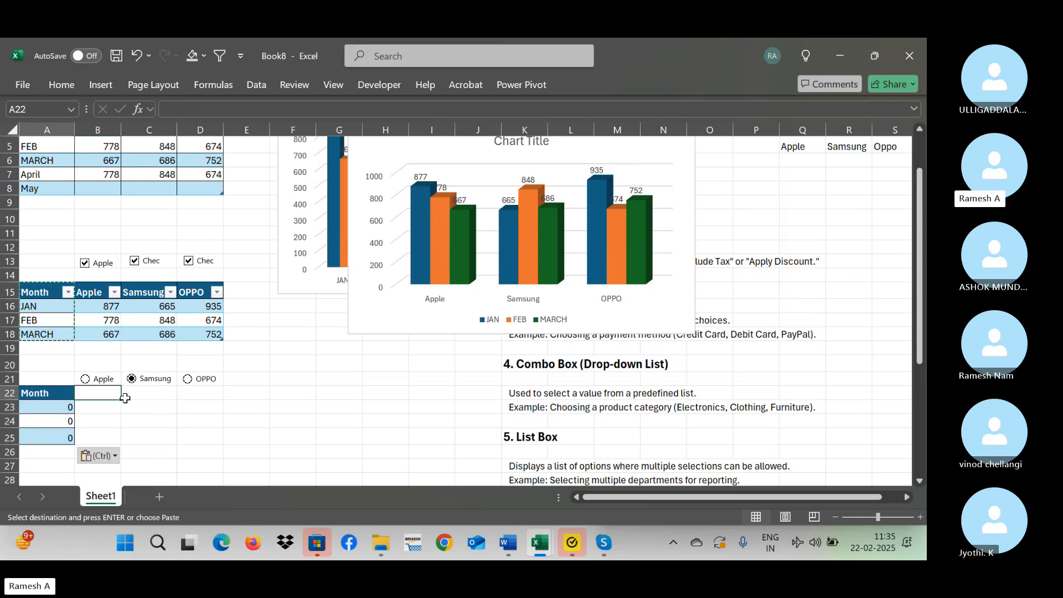
key("ctrl+z")
key("Up")
key("Up")
key("Up")
key("Up")
key("Up")
key("Up")
key("Up")
key("Up")
key("Up")
key("Up")
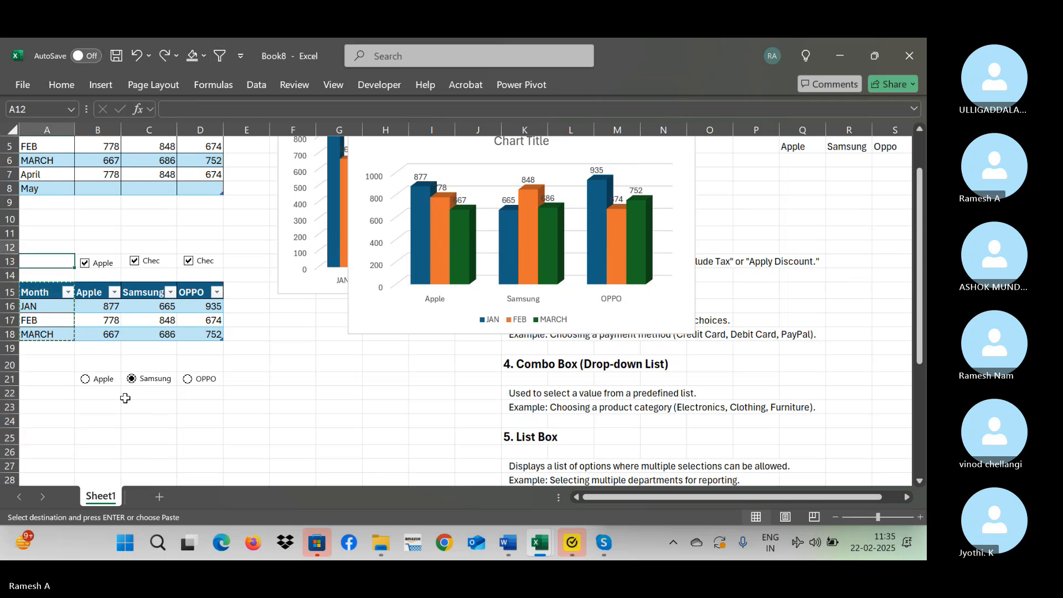
key("Down")
key("Down")
key("Down")
key("Escape")
Rename the first header of the upper table, in cell A3, as Month.
key("ctrl+Up")
key("ctrl+Up")
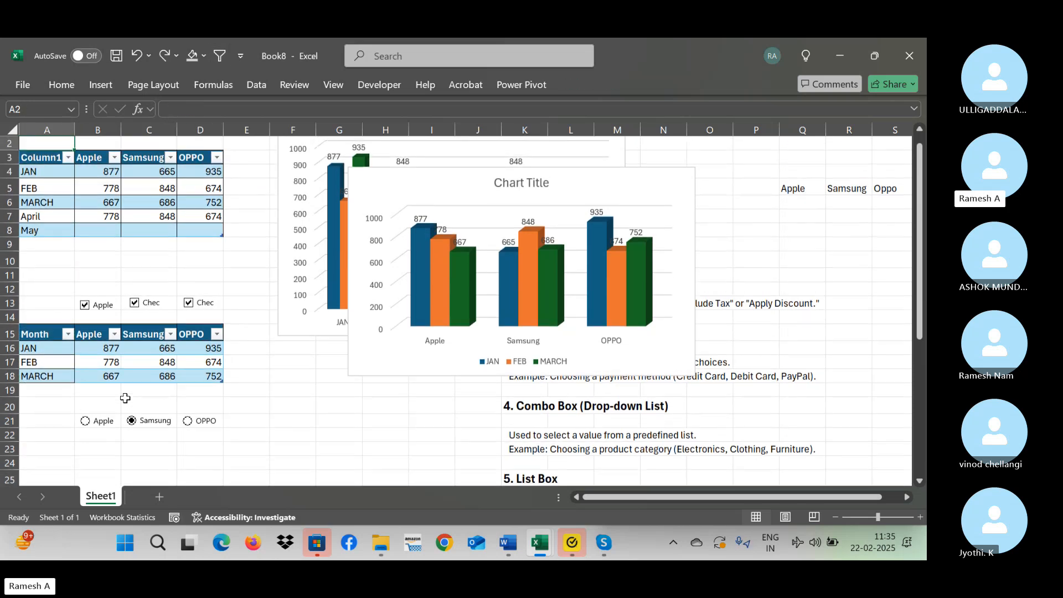
type("Month")
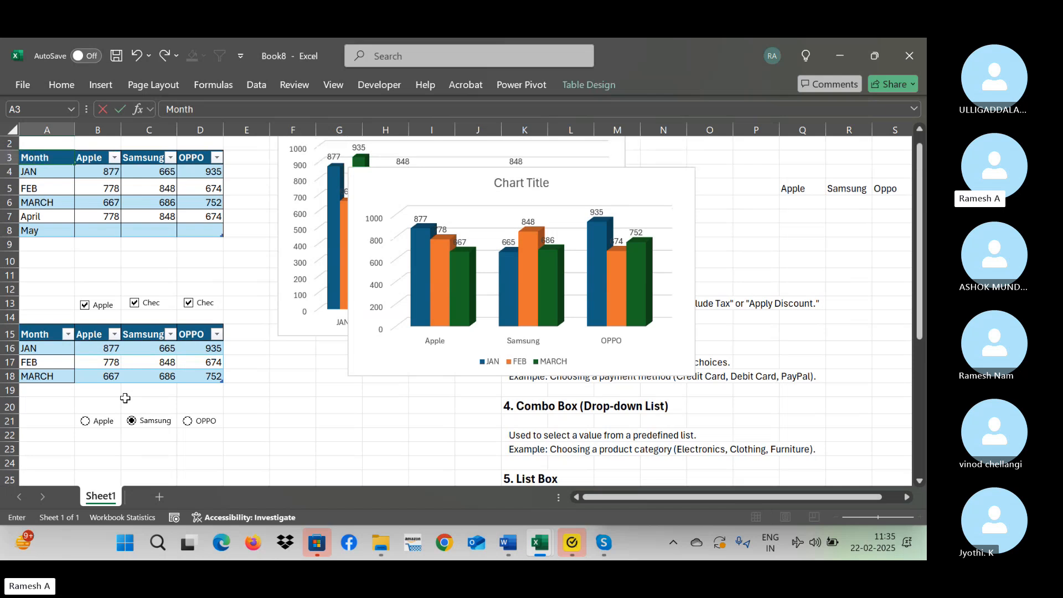
key("Return")
Copy the upper table's Month column, A3:A8, to cell A22 below the option buttons.
key("Up")
key("ctrl+shift+Down")
key("ctrl+c")
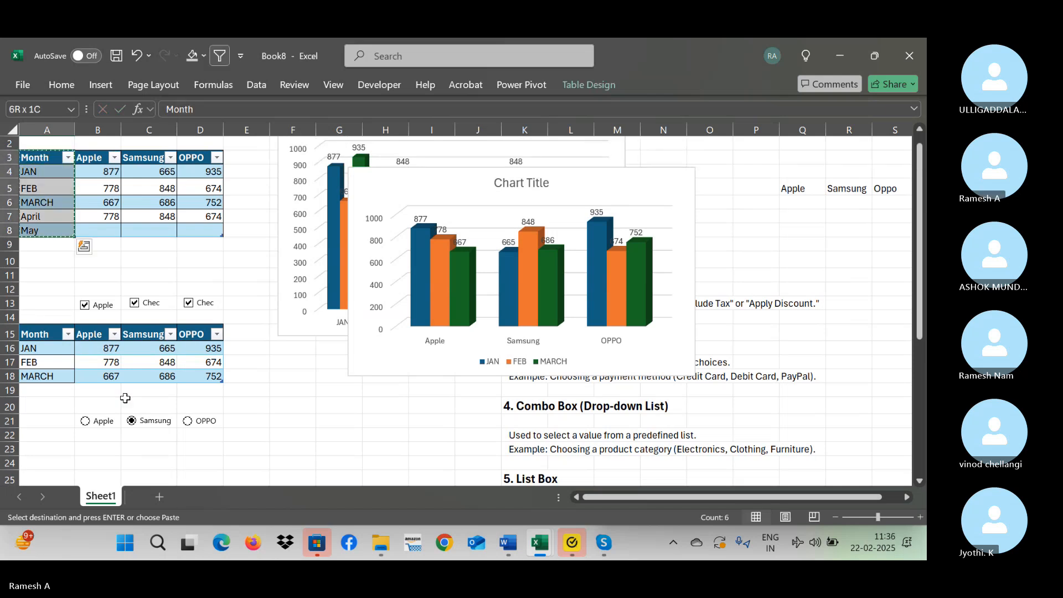
key("Down")
key("Down")
key("Down")
key("Down")
key("Down")
key("Down")
key("Down")
key("Down")
key("Down")
key("Down")
key("Down")
key("Down")
key("Down")
key("Down")
key("Down")
key("Down")
key("Down")
key("Down")
key("Down")
key("Down")
key("Down")
key("Up")
key("Up")
key("Up")
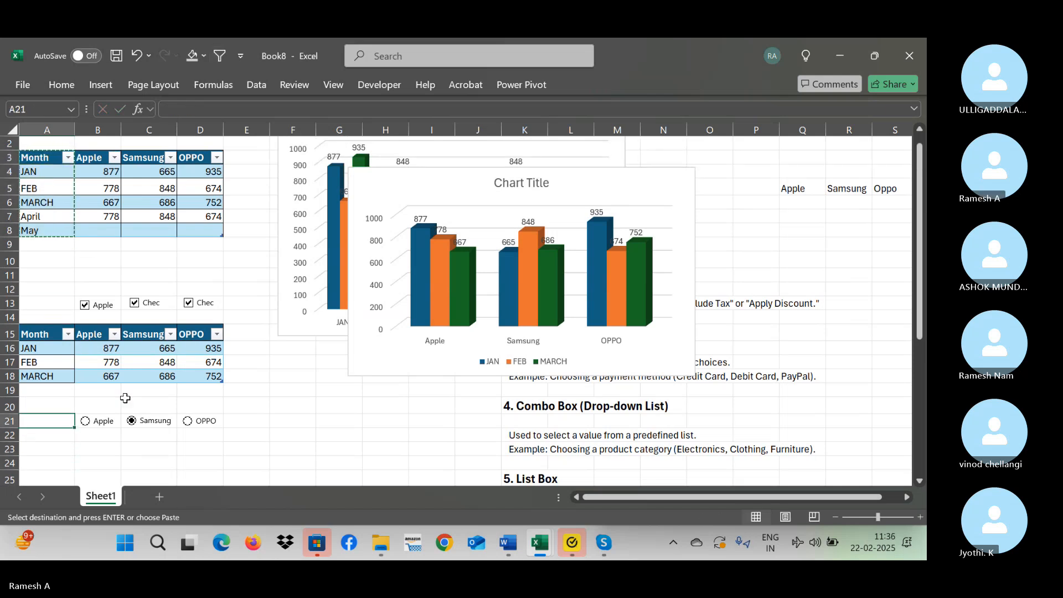
key("Down")
key("ctrl+v")
key("Down")
key("Down")
key("Down")
key("Down")
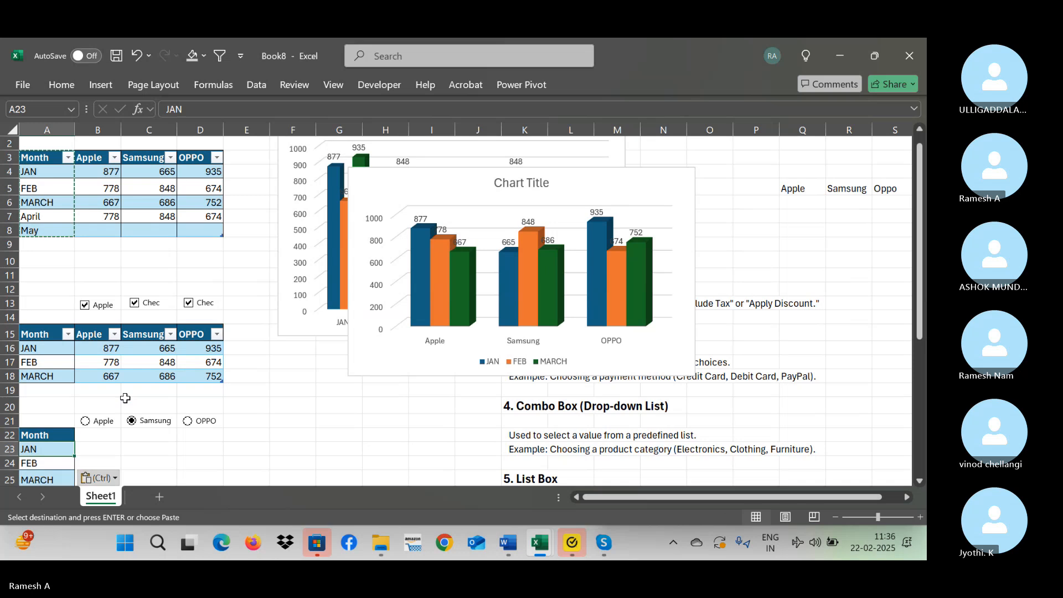
Copy the Apple header from B15 to B22 and clear its text, keeping only the header formatting.
key("Down")
key("Down")
key("Down")
key("Down")
key("Down")
key("Down")
key("Down")
key("ctrl+Up")
key("ctrl+Up")
key("Up")
key("Up")
key("Up")
key("Up")
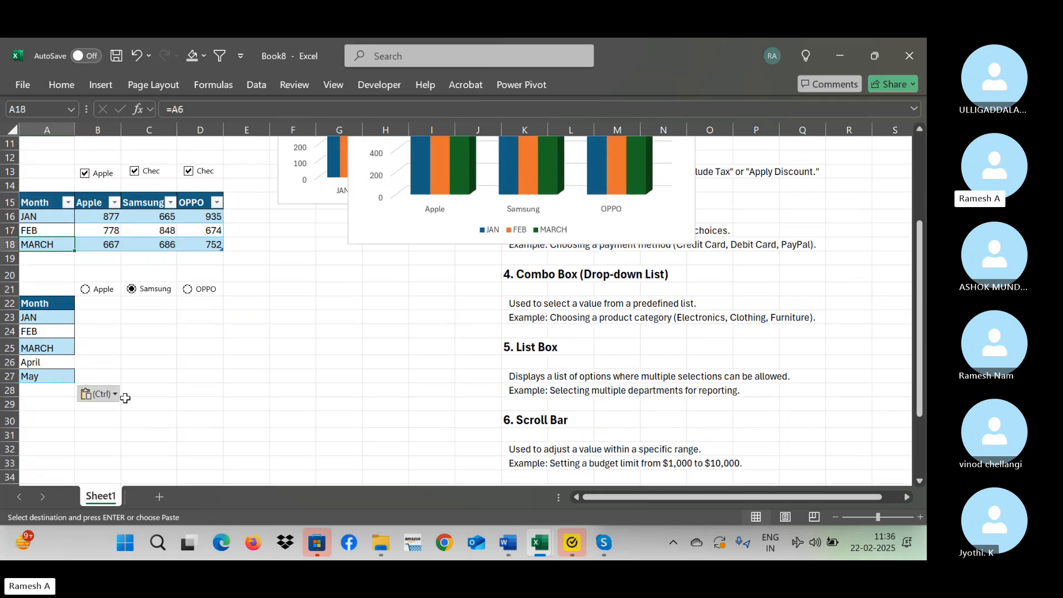
key("Right")
key("Down")
key("Down")
key("Down")
key("Down")
key("Up")
key("Up")
key("Up")
key("Up")
key("Up")
key("Up")
key("Up")
key("Up")
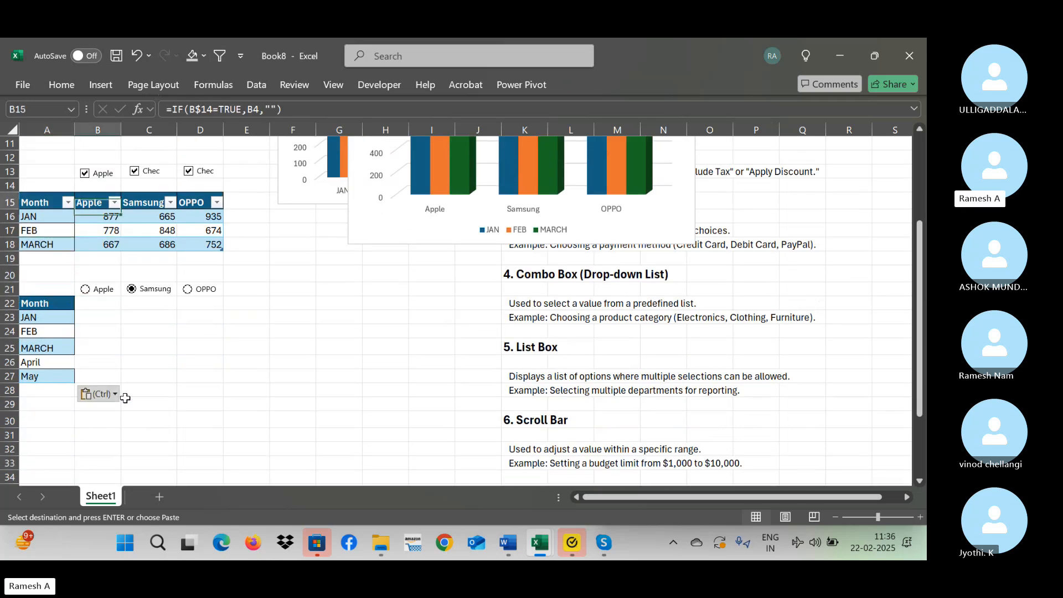
key("Down")
key("ctrl+c")
key("Down")
key("Down")
key("Down")
key("Down")
key("Down")
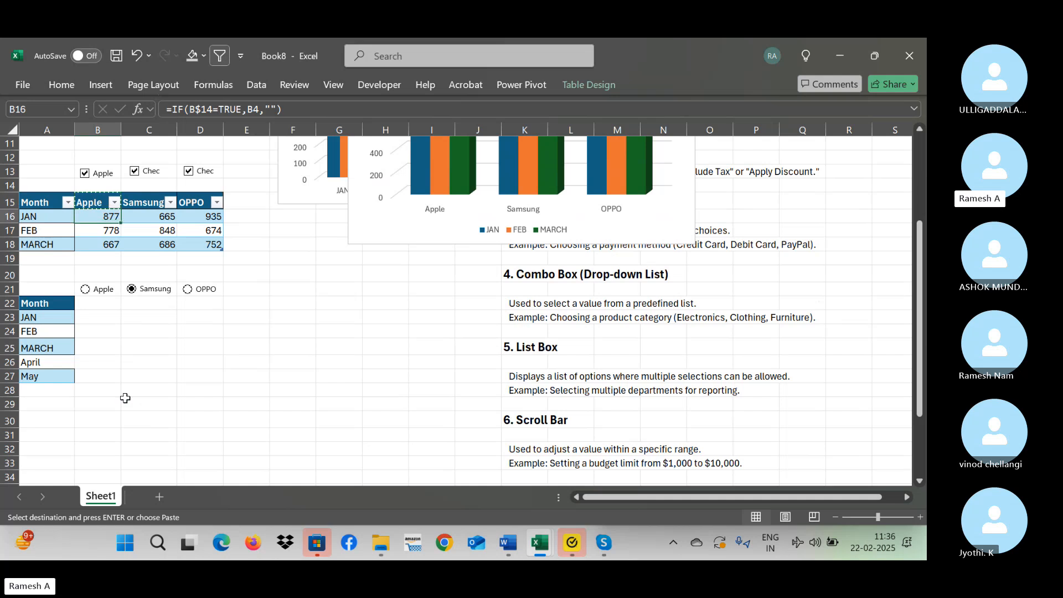
key("Down")
key("Down")
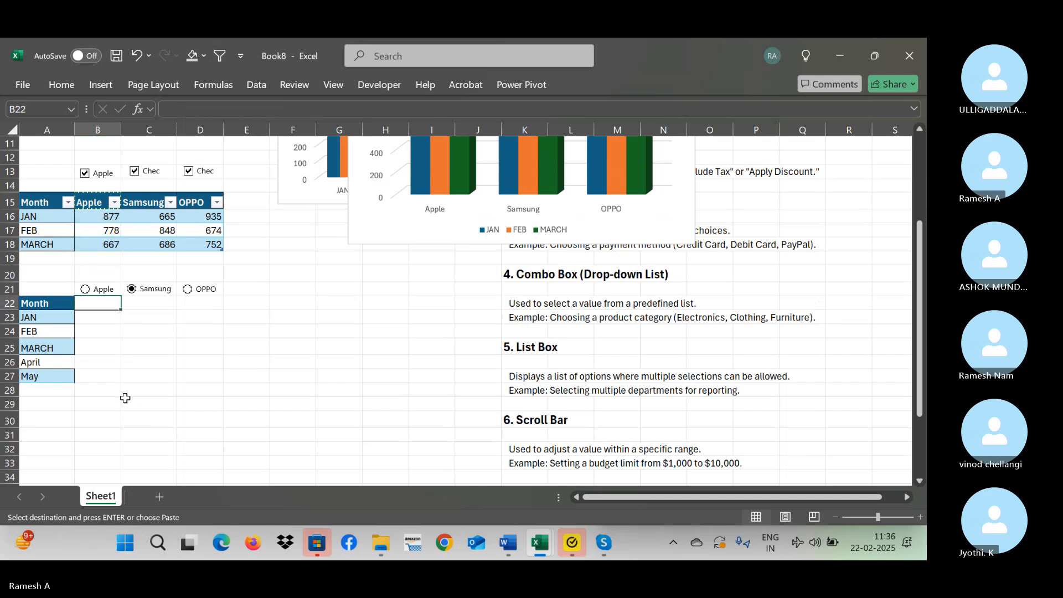
key("ctrl+v")
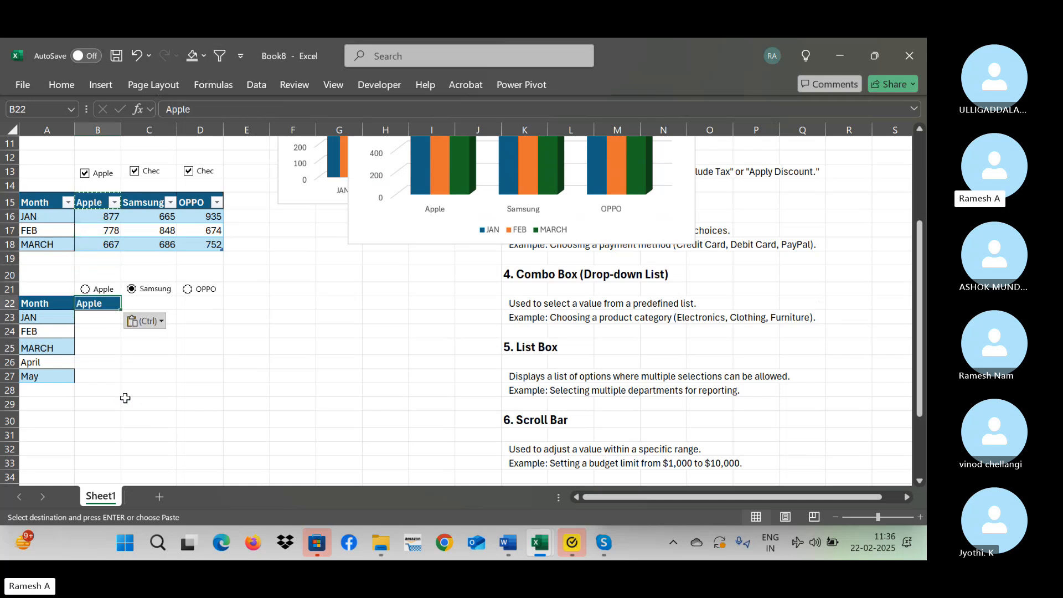
key("Delete")
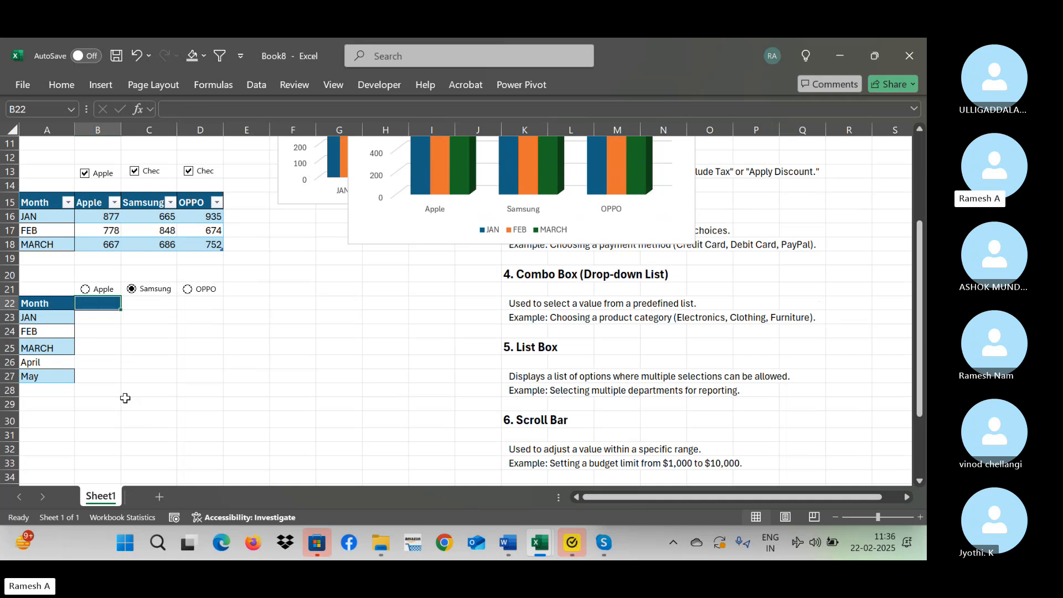
type("=")
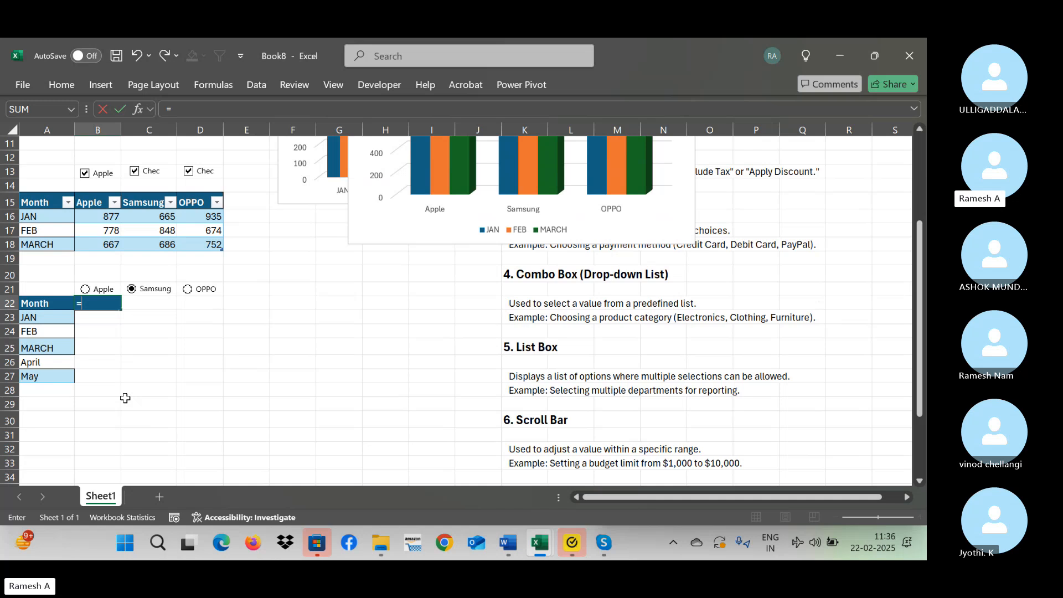
type("vlooku")
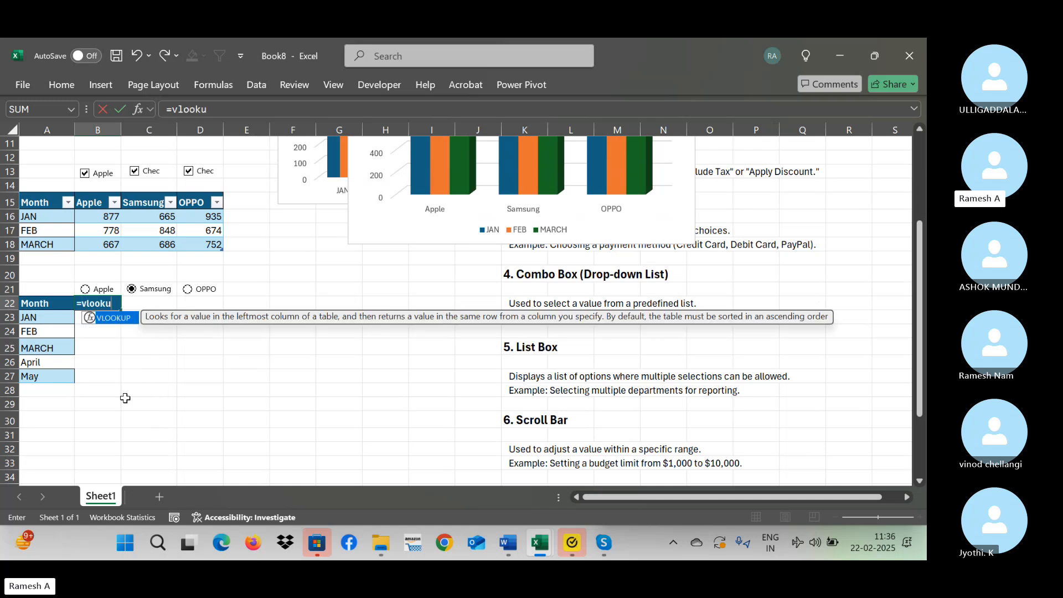
type("p(")
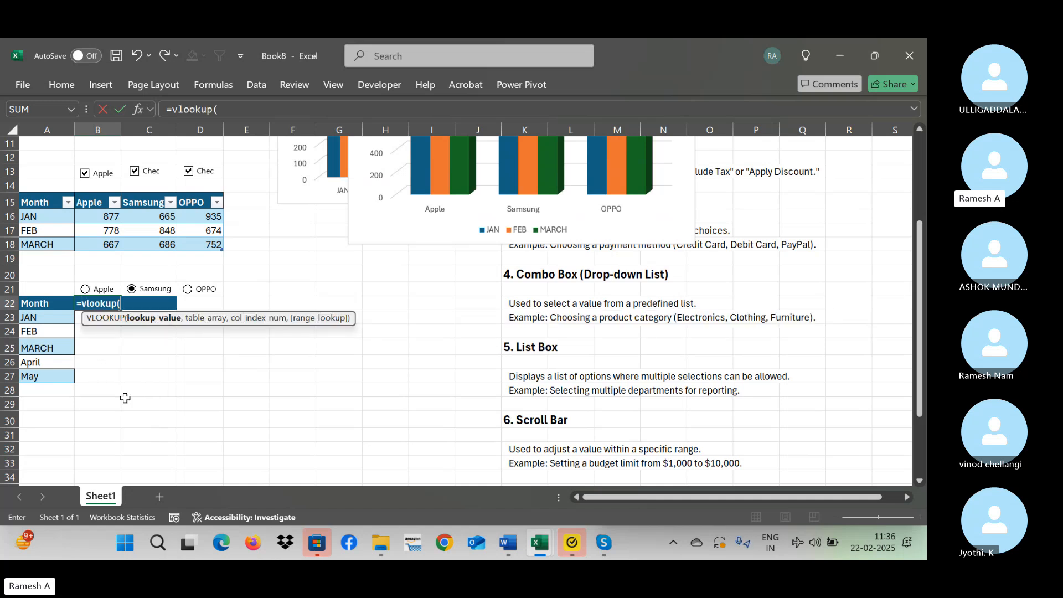
key("Escape")
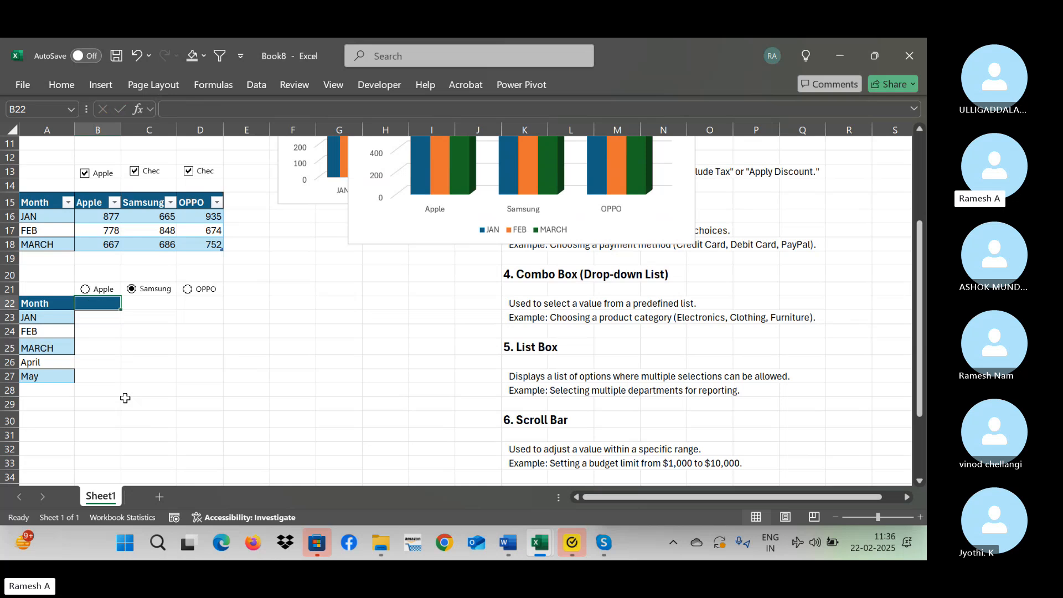
left_click(306, 329)
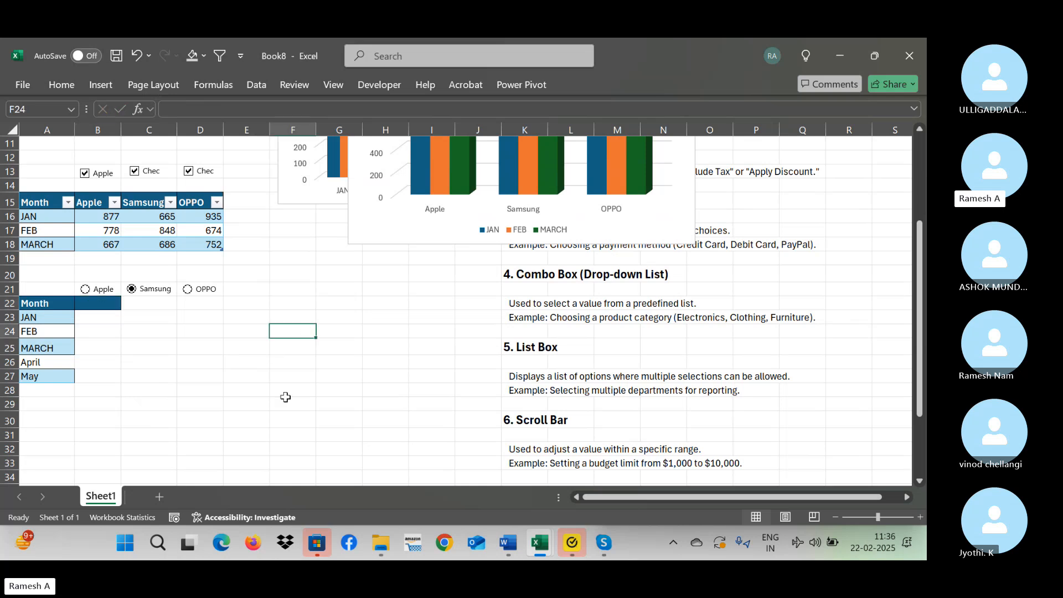
type("=choos")
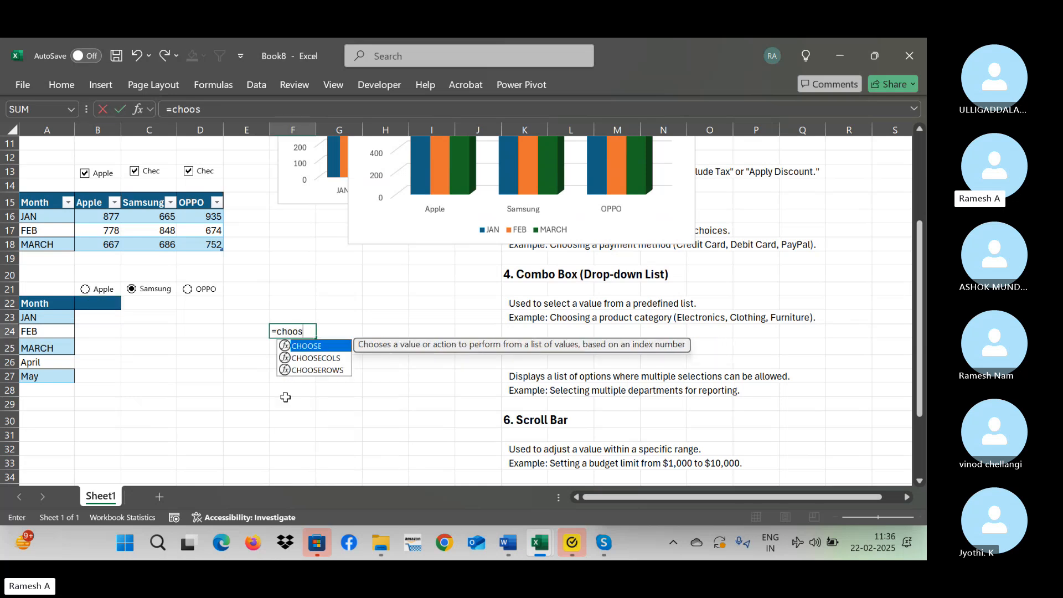
type("e")
key("Escape")
Discard the unfinished entry in F24 and start a CHOOSE formula in B22 with 1 as the index number.
key("Left")
key("Left")
key("Left")
key("Left")
key("Up")
key("Up")
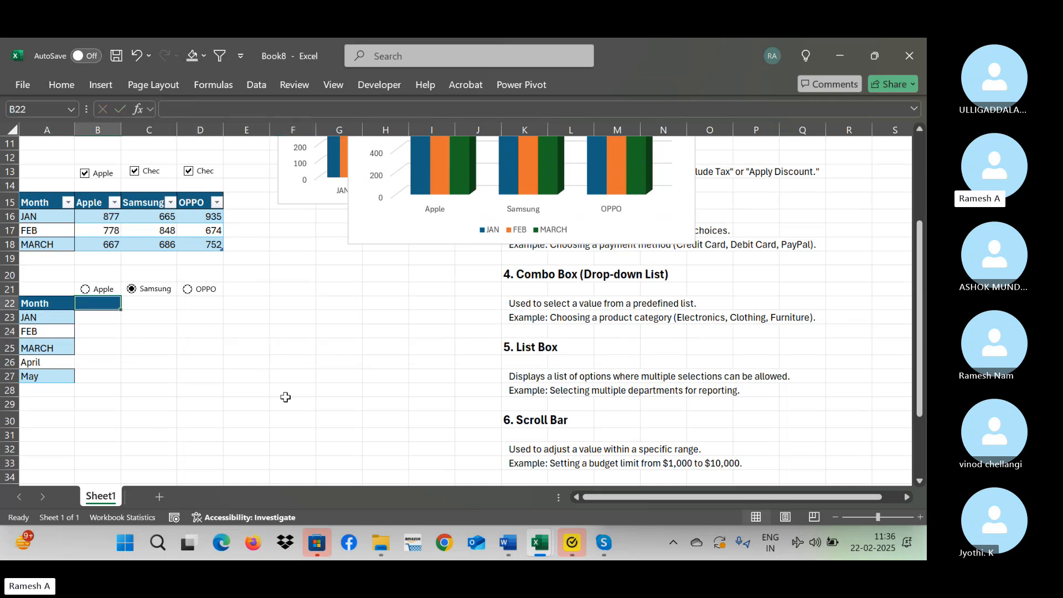
type("=choo")
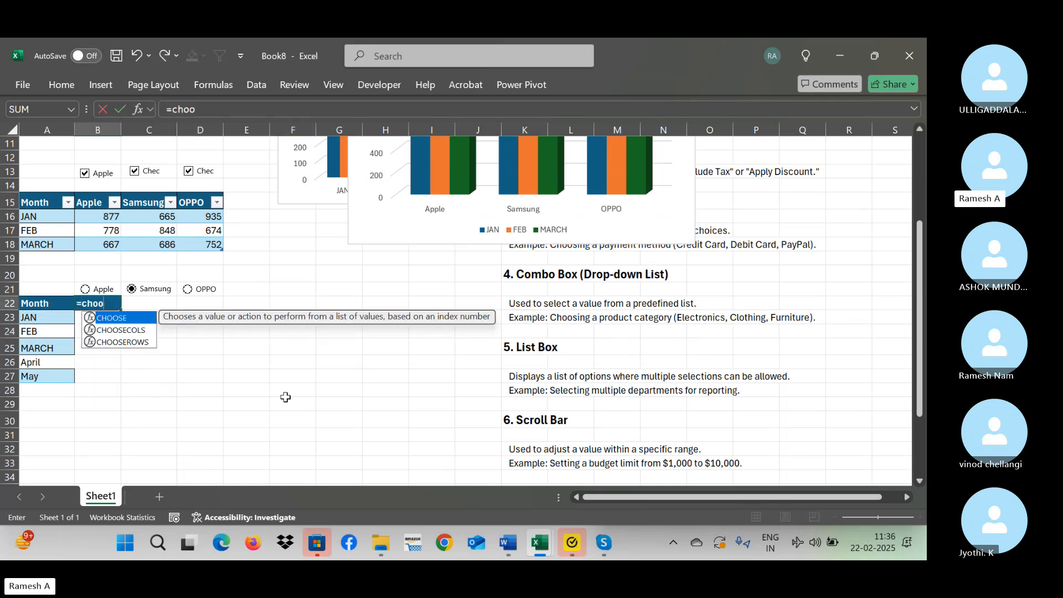
type("se(")
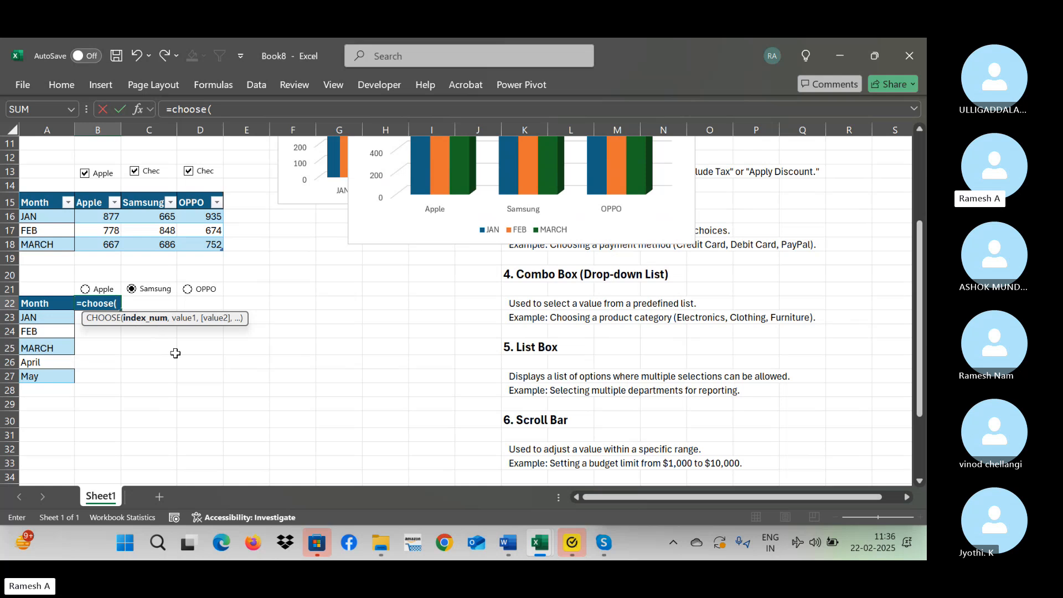
type("1,")
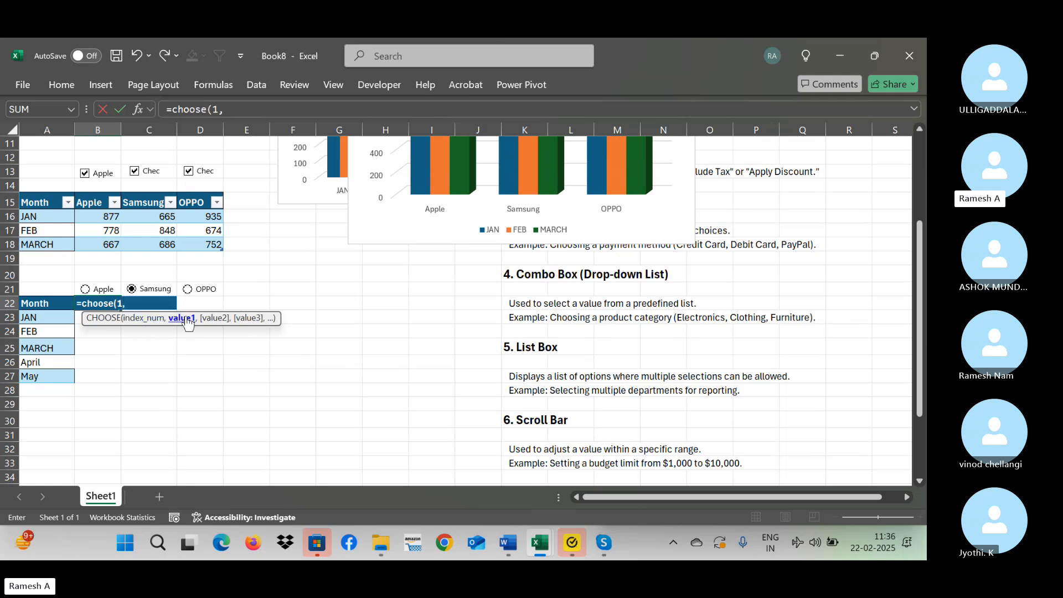
Add the upper table's whole Apple column, B3:B8 including its header, as the first value of the CHOOSE formula.
left_click(108, 157)
key("Up")
key("Up")
key("Up")
key("Up")
key("Up")
key("Up")
key("Up")
key("Up")
key("Up")
key("Up")
key("Up")
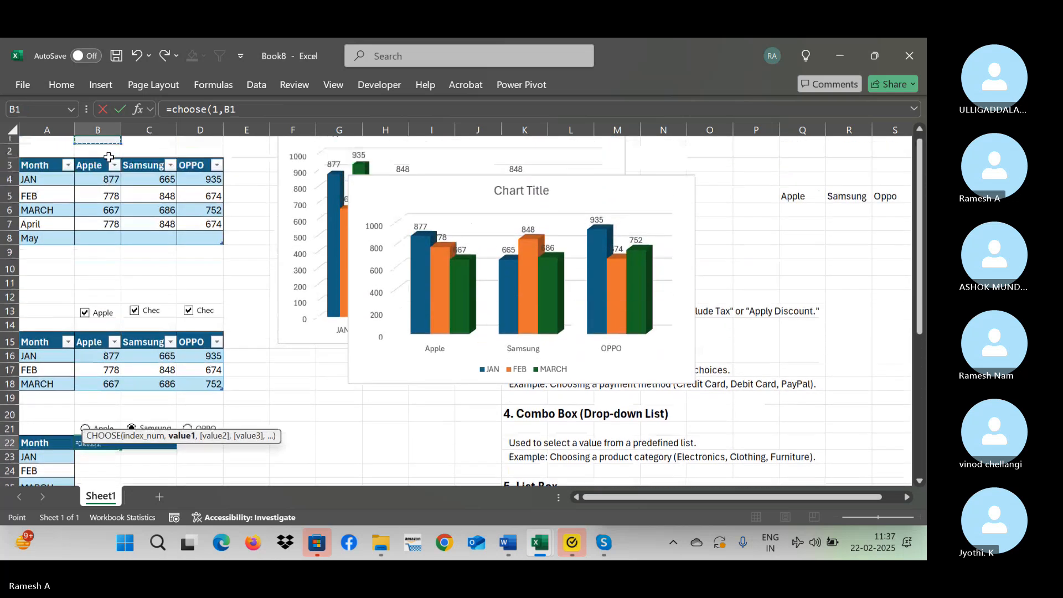
key("Down")
key("Down")
key("shift+Down")
key("shift+Down")
key("shift+Down")
key("shift+Down")
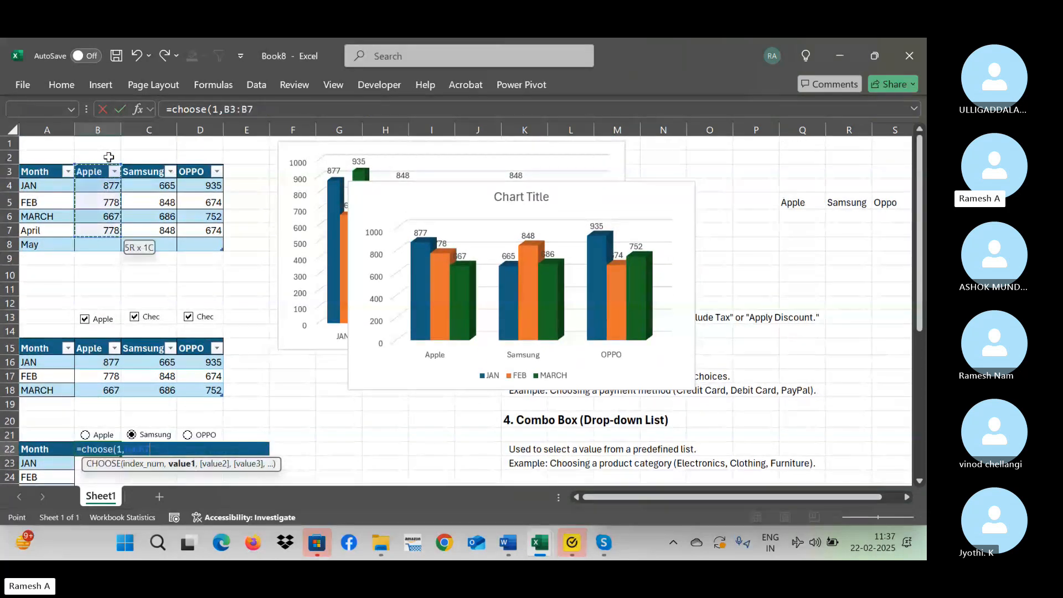
key("shift+Down")
type(",")
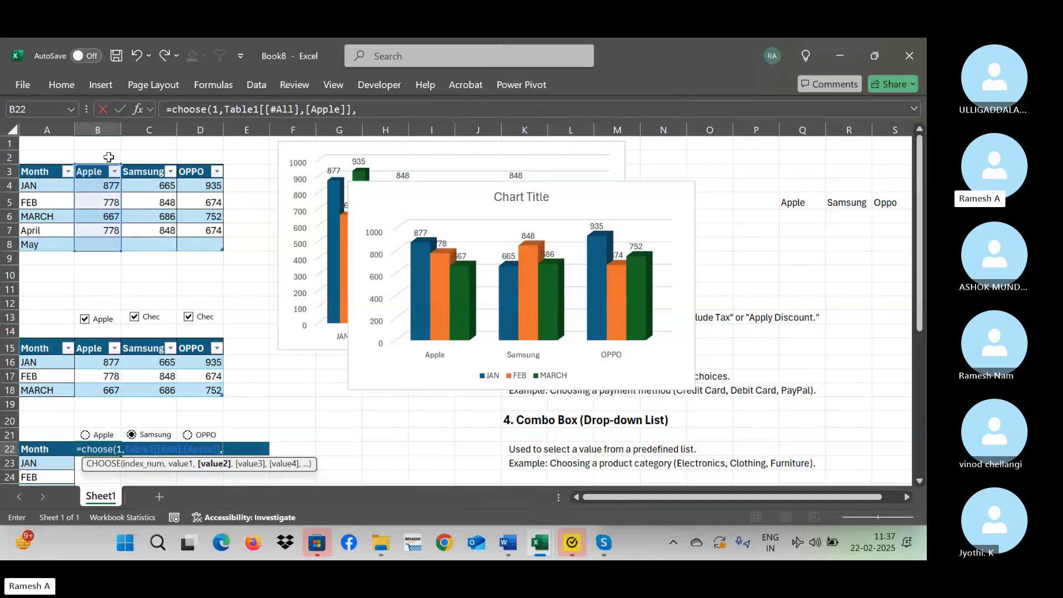
Add the upper table's whole Samsung column, including its header, as the second value of the CHOOSE formula.
left_click(151, 170)
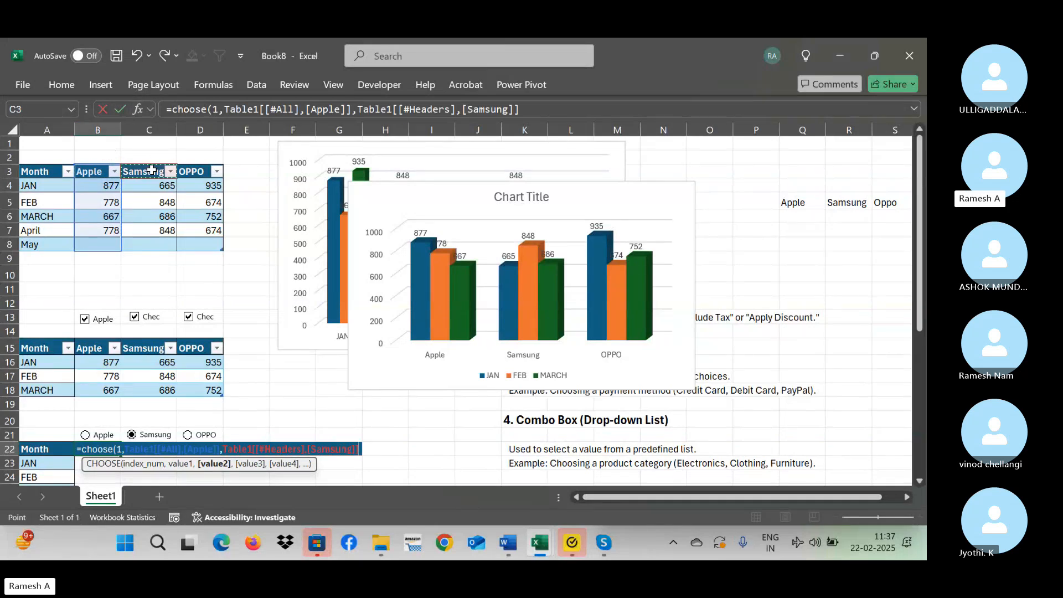
key("shift+Down")
key("shift+Down")
key("shift+Down")
key("shift+Down")
key("shift+Down")
type(",")
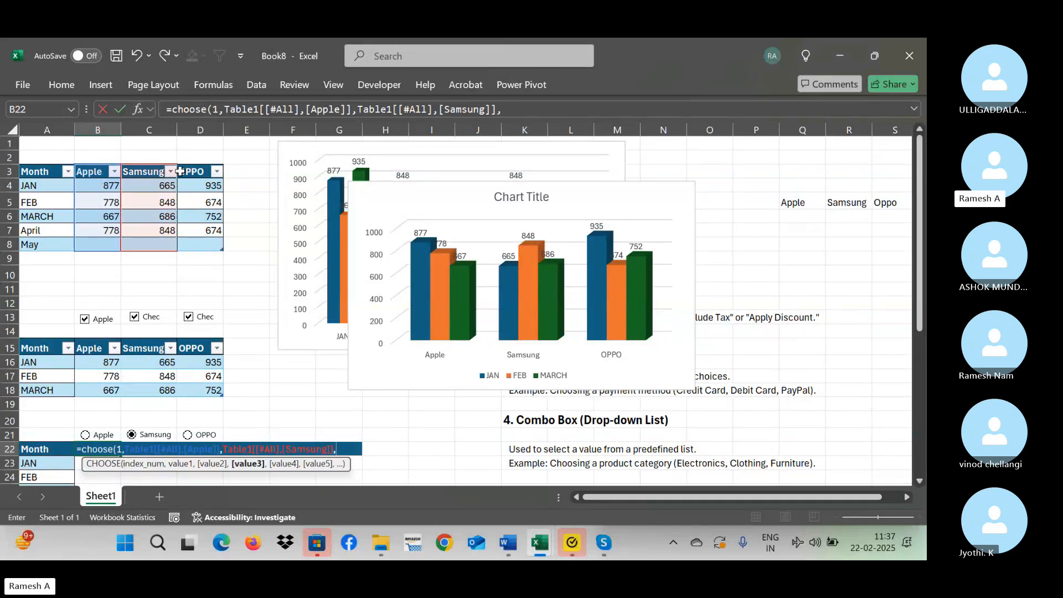
Add the upper table's whole OPPO column as the third value and complete the CHOOSE formula in B22.
left_click(198, 171)
key("shift+Down")
key("shift+Down")
key("shift+Down")
key("shift+Down")
key("shift+Down")
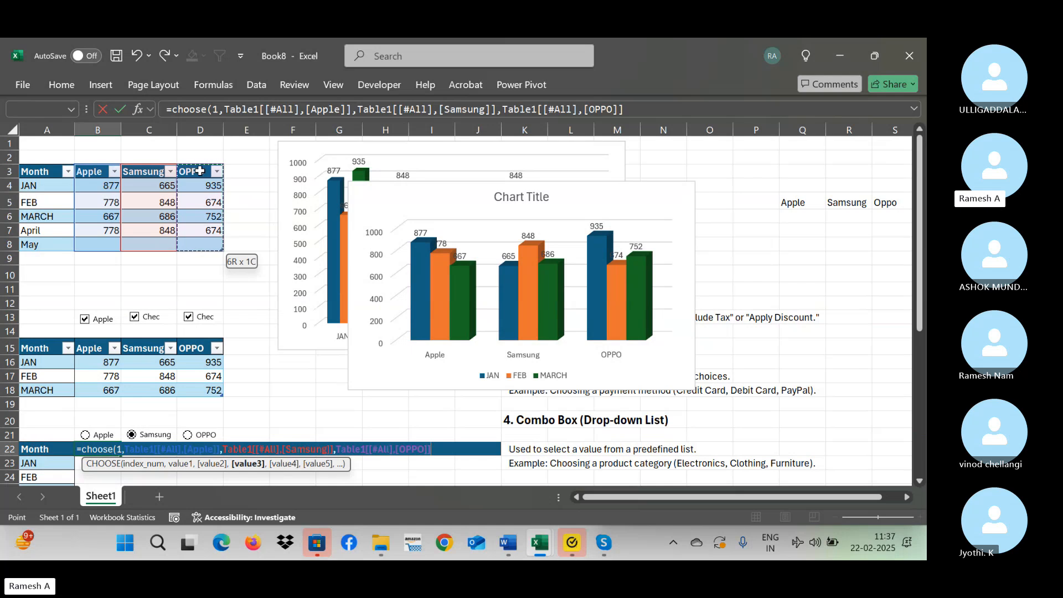
type(")")
key("Return")
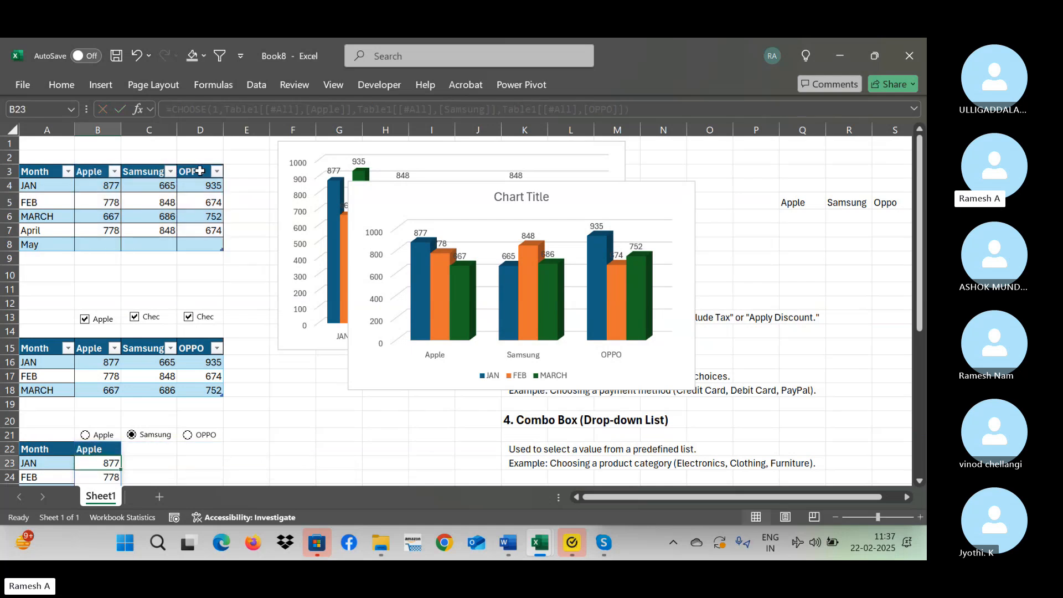
scroll(200, 171, "down", 2)
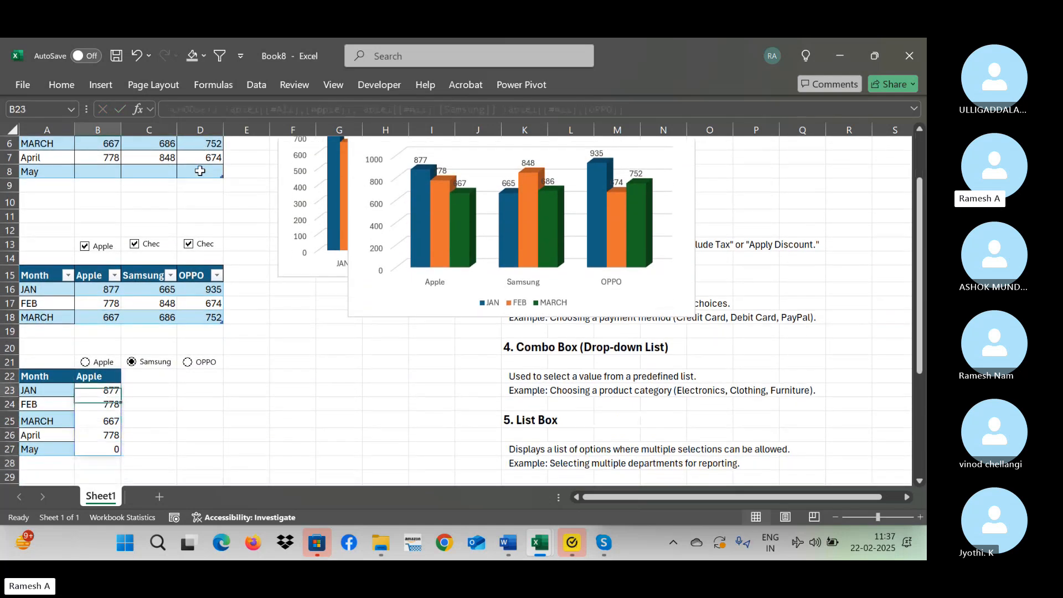
key("Up")
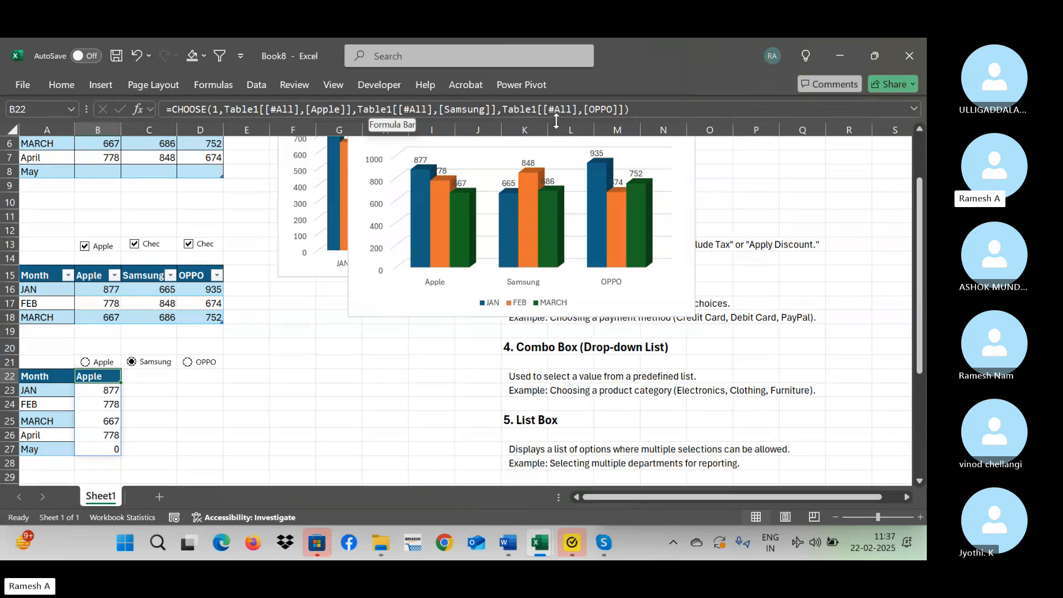
Examine the upper table's Apple, Samsung and OPPO columns that the CHOOSE formula refers to.
left_click(203, 180)
key("Up")
key("Up")
key("Up")
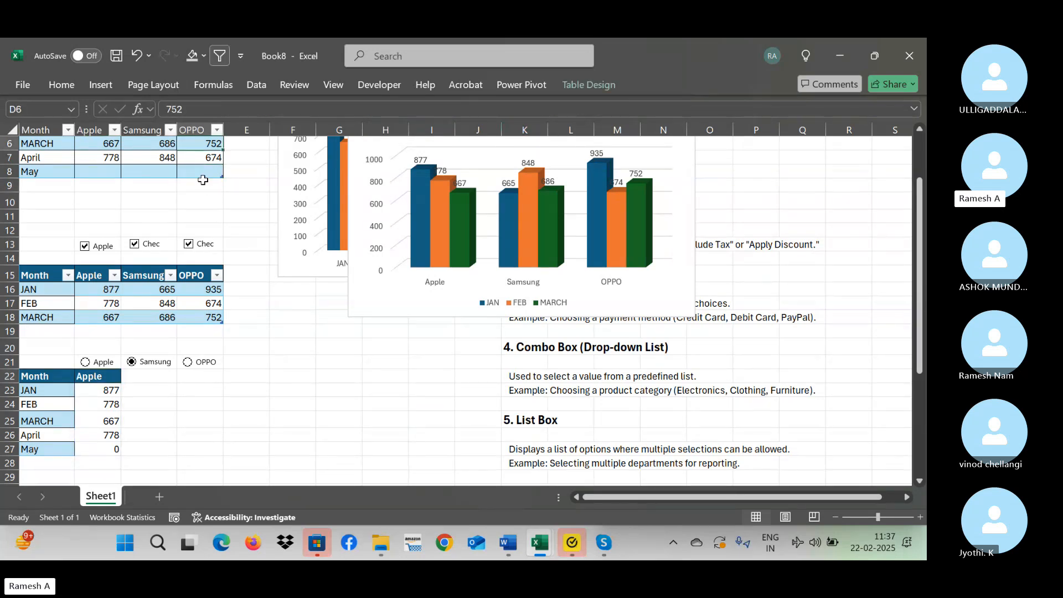
key("Up")
key("Up")
key("Up")
key("Left")
key("Left")
key("ctrl+shift+Down")
key("Right")
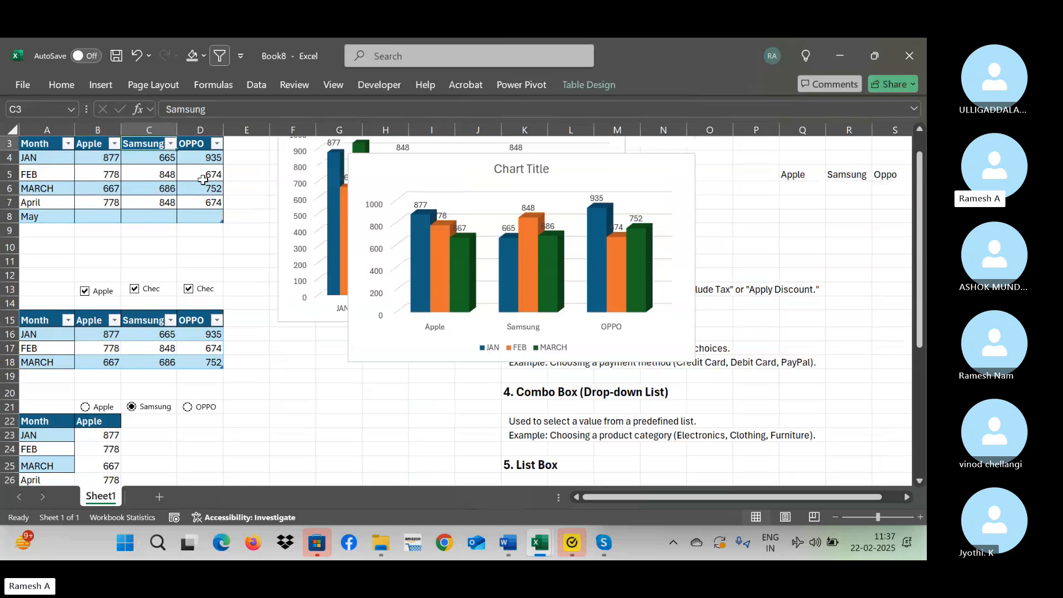
key("ctrl+shift+Down")
key("Right")
key("ctrl+shift+Down")
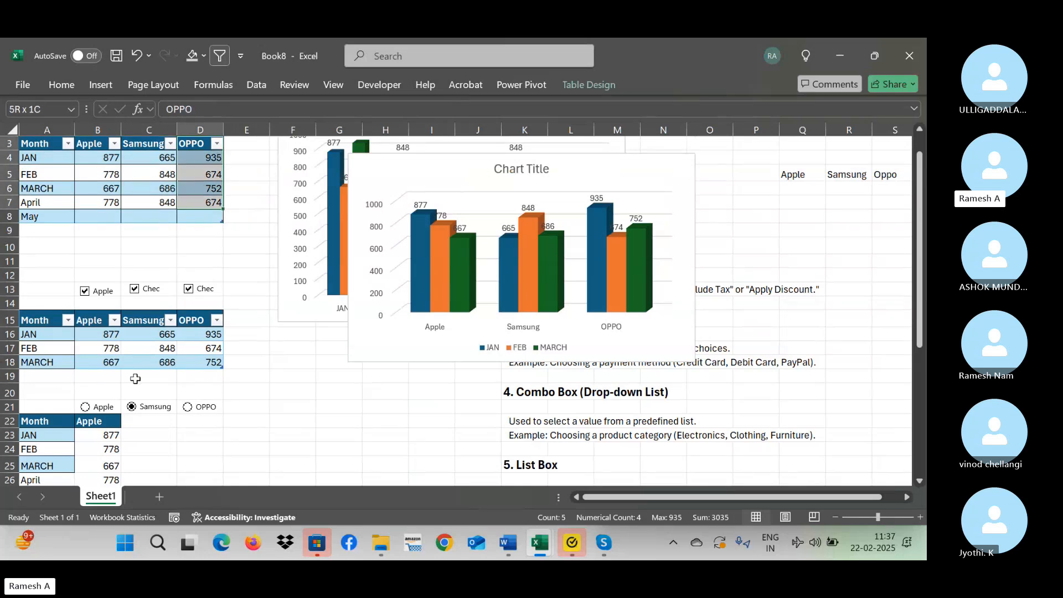
Set the index number of the CHOOSE formula in B22 to 2.
left_click(97, 419)
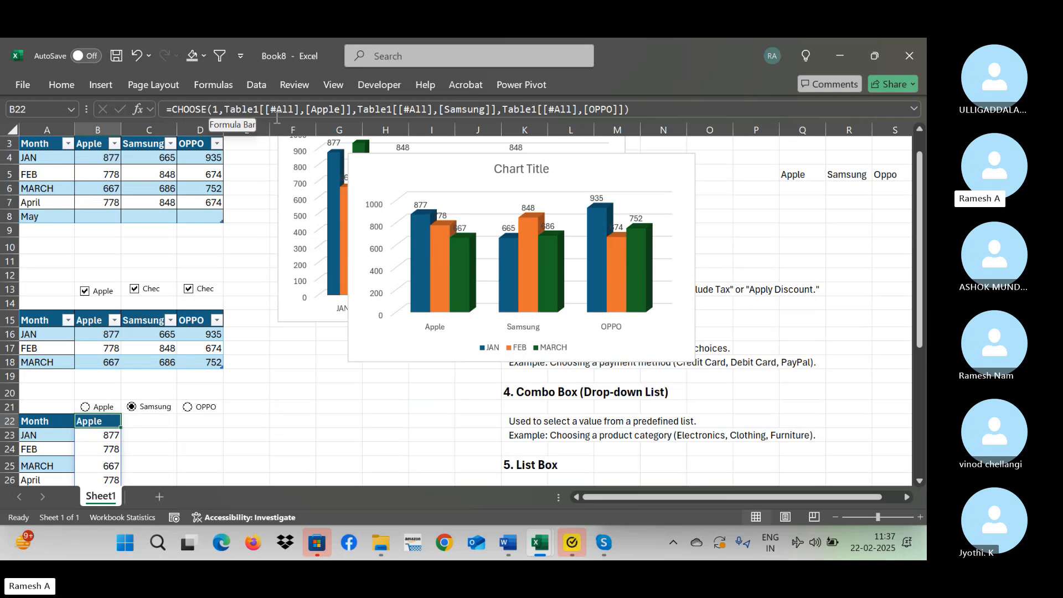
left_click(218, 109)
key("BackSpace")
type("2")
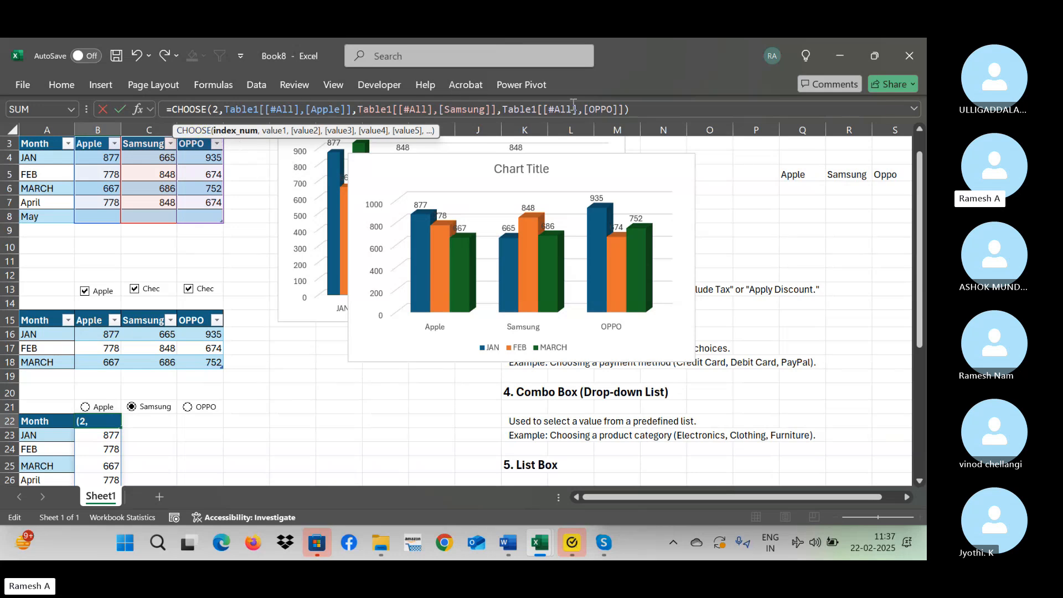
key("Return")
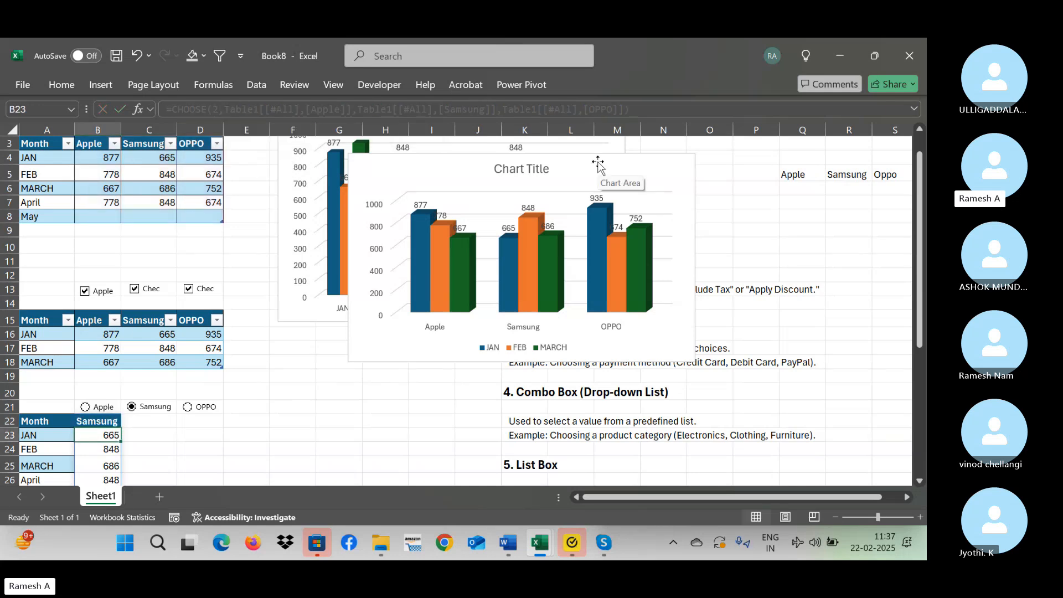
Set the index number of the CHOOSE formula in B22 to 3.
key("Up")
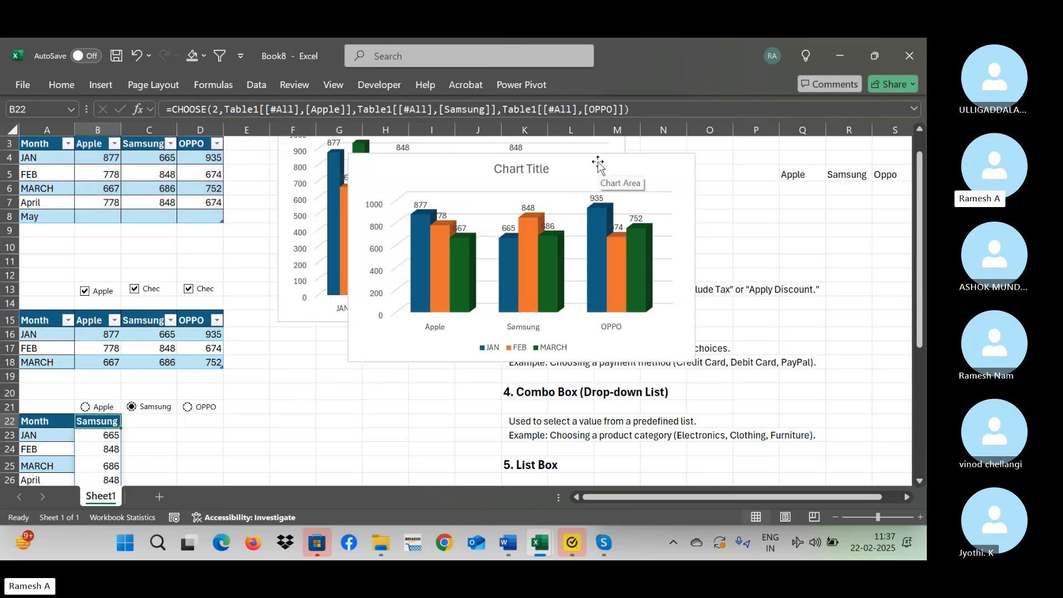
left_click(217, 109)
key("BackSpace")
type("3")
key("ctrl+Return")
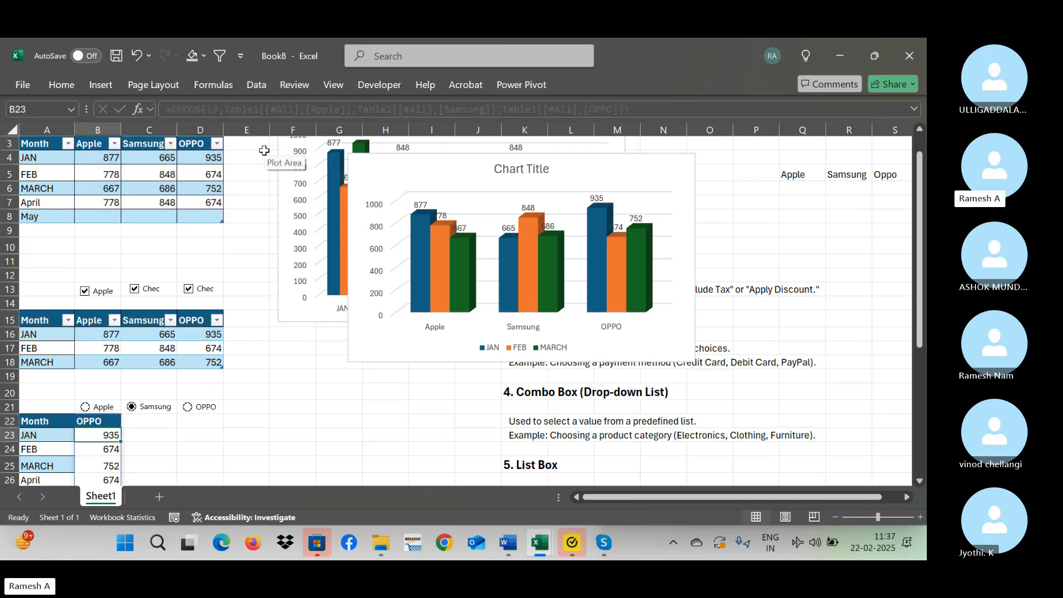
Try 4 as the index number of the CHOOSE formula in B22.
left_click(219, 109)
key("BackSpace")
type("4")
key("Return")
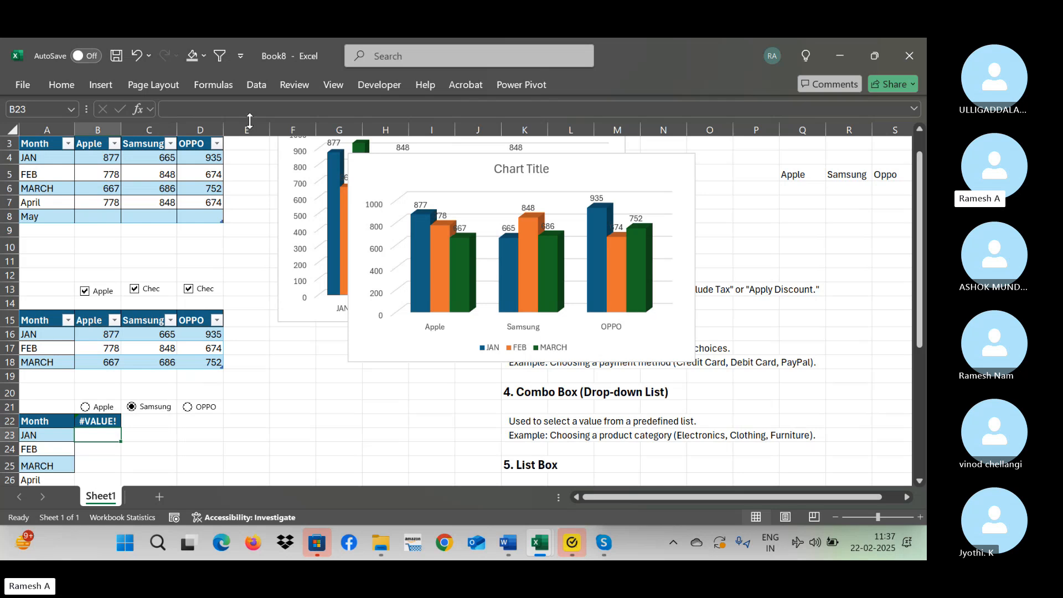
Set the index number of the CHOOSE formula in B22 back to 1 and check the filled column.
key("Up")
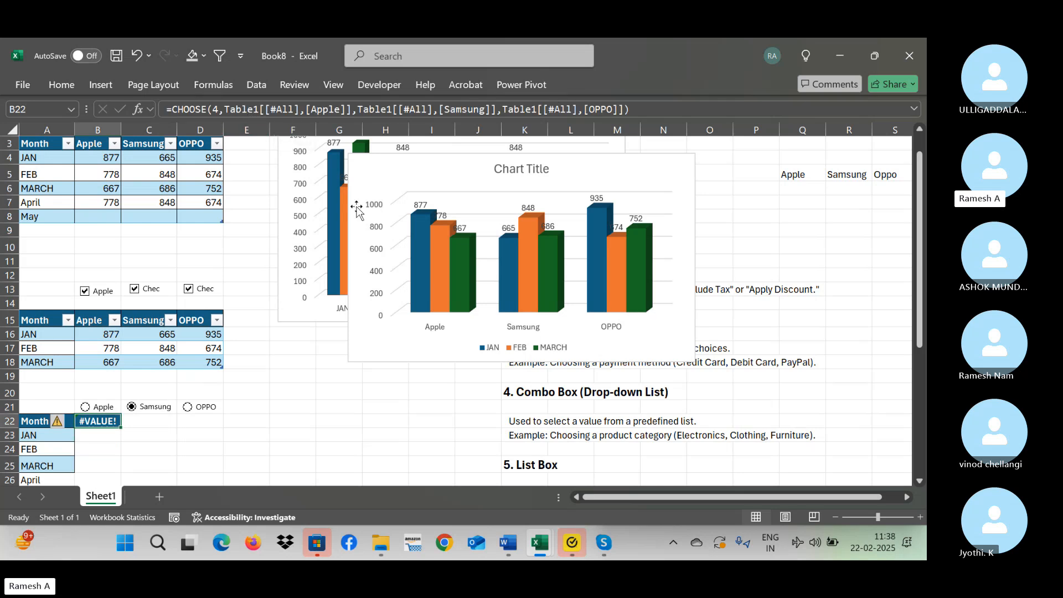
left_click(224, 110)
key("BackSpace")
type("1")
key("ctrl+Return")
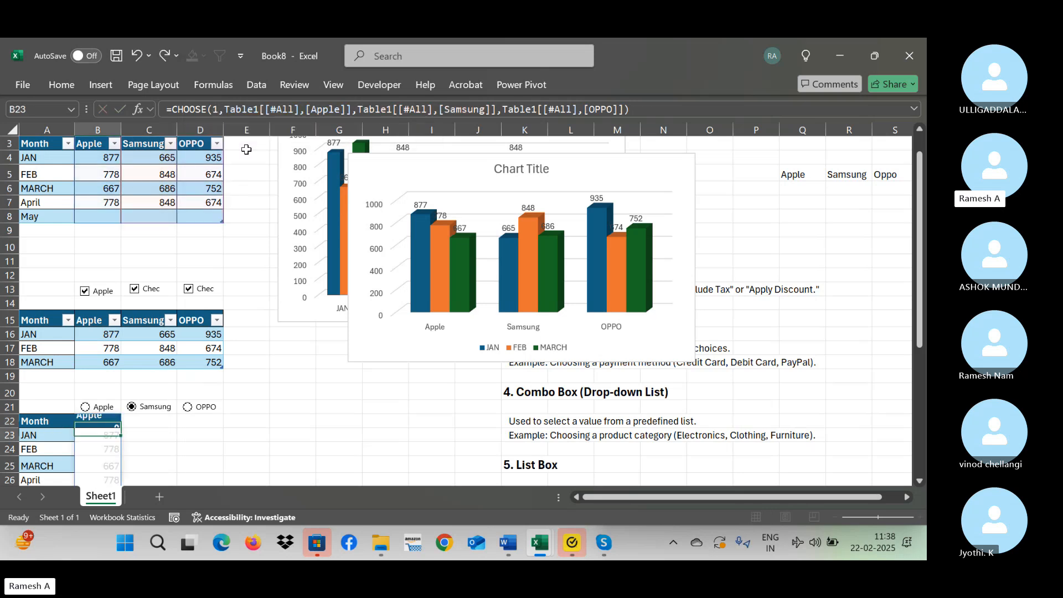
key("Down")
key("Down")
key("Down")
key("Down")
key("Down")
key("Down")
key("Down")
key("Down")
key("Down")
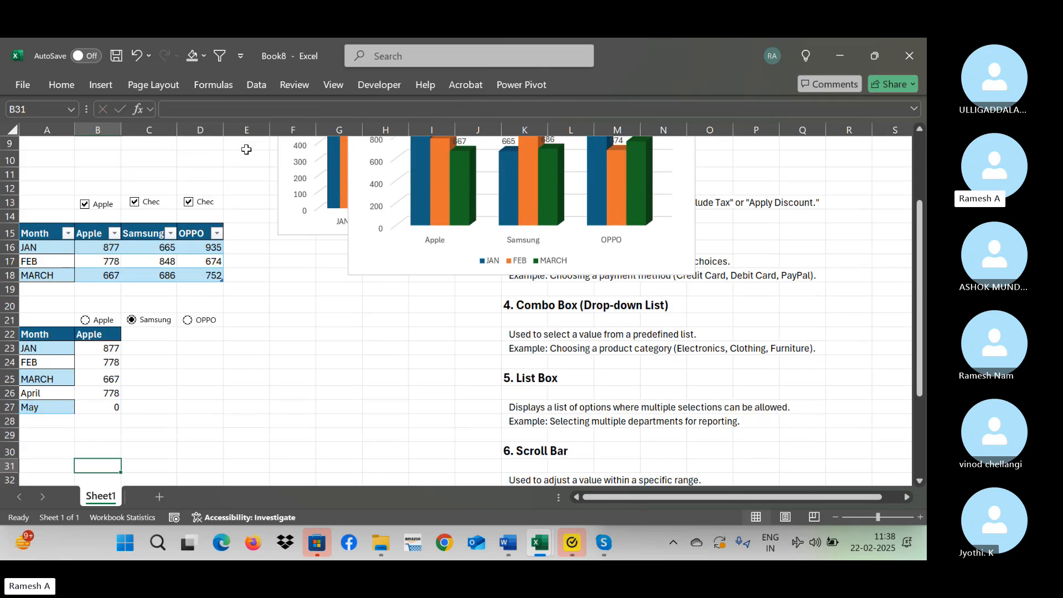
left_click(99, 335)
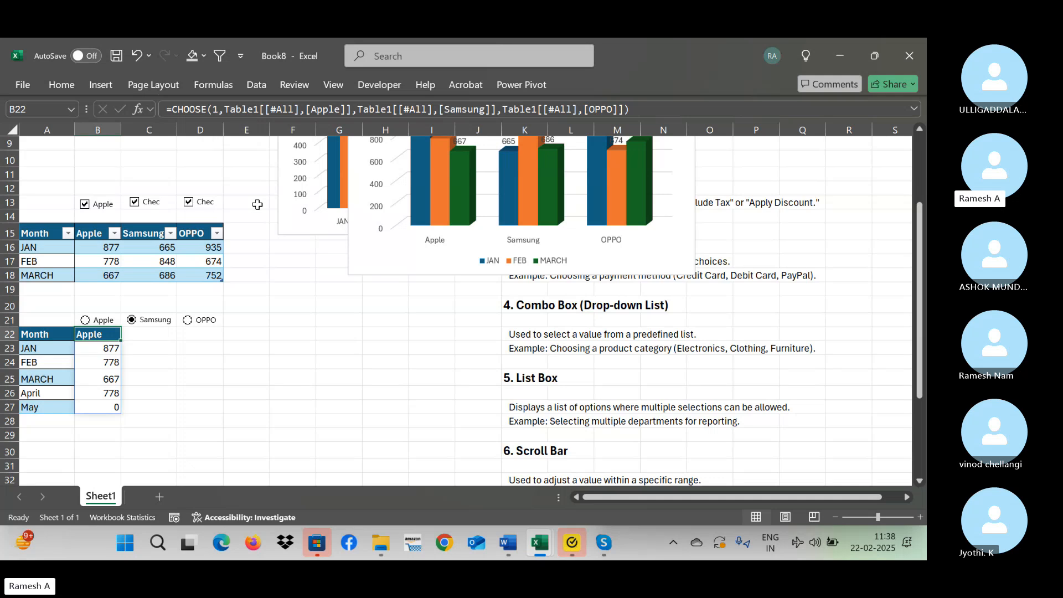
Link the Apple option button to cell A20 and test the link by switching between the option buttons.
left_click(178, 345)
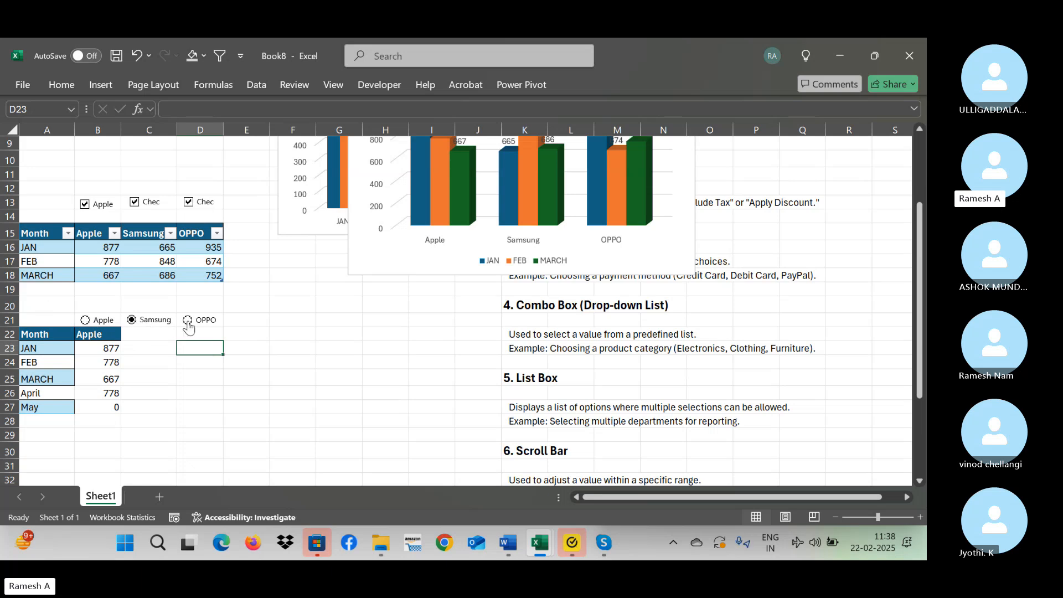
right_click(99, 322)
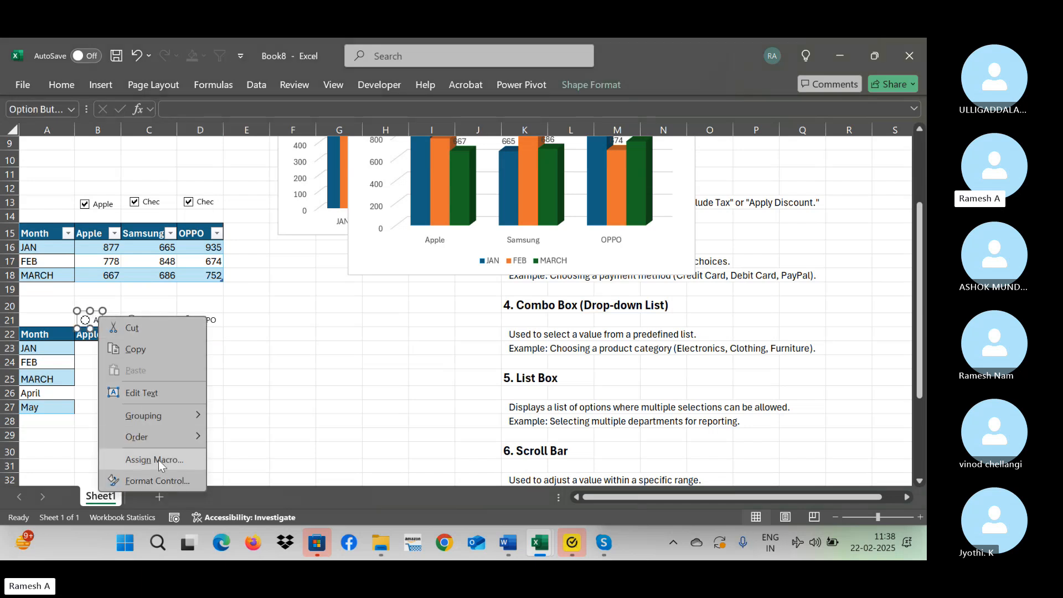
left_click(158, 480)
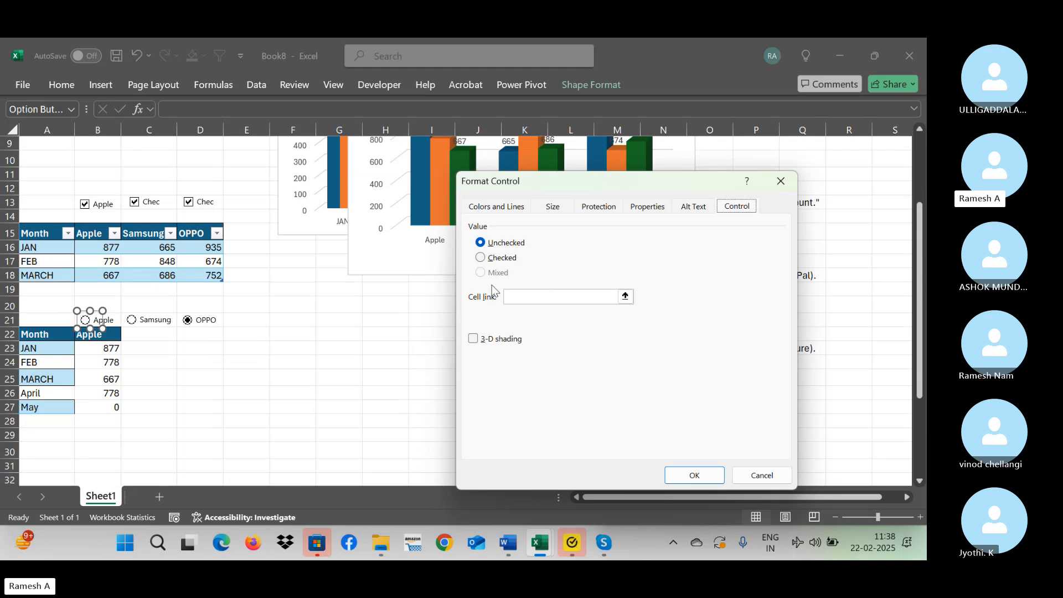
left_click(535, 297)
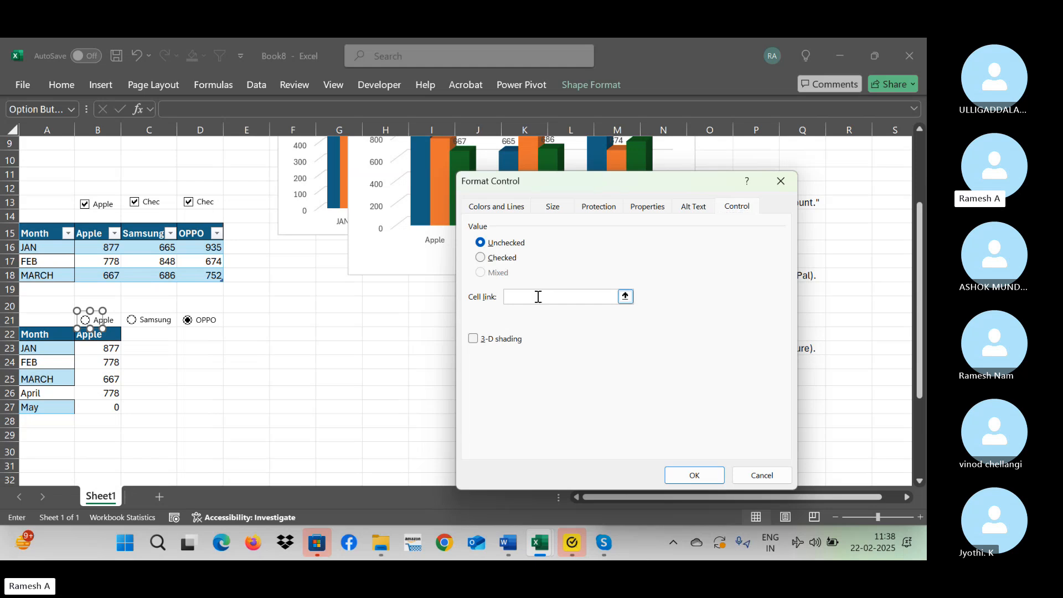
left_click(41, 300)
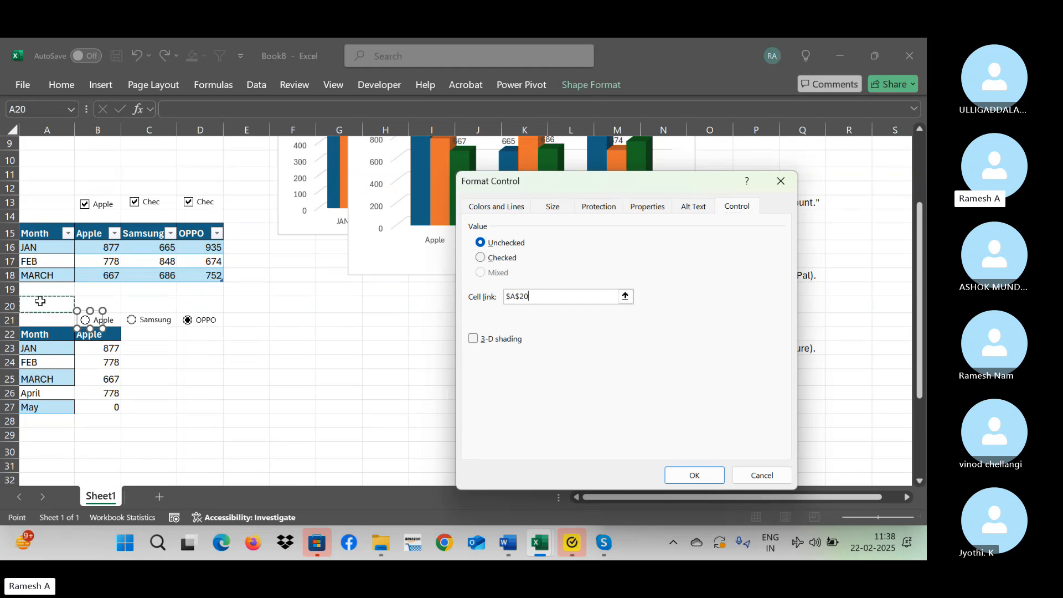
left_click(699, 471)
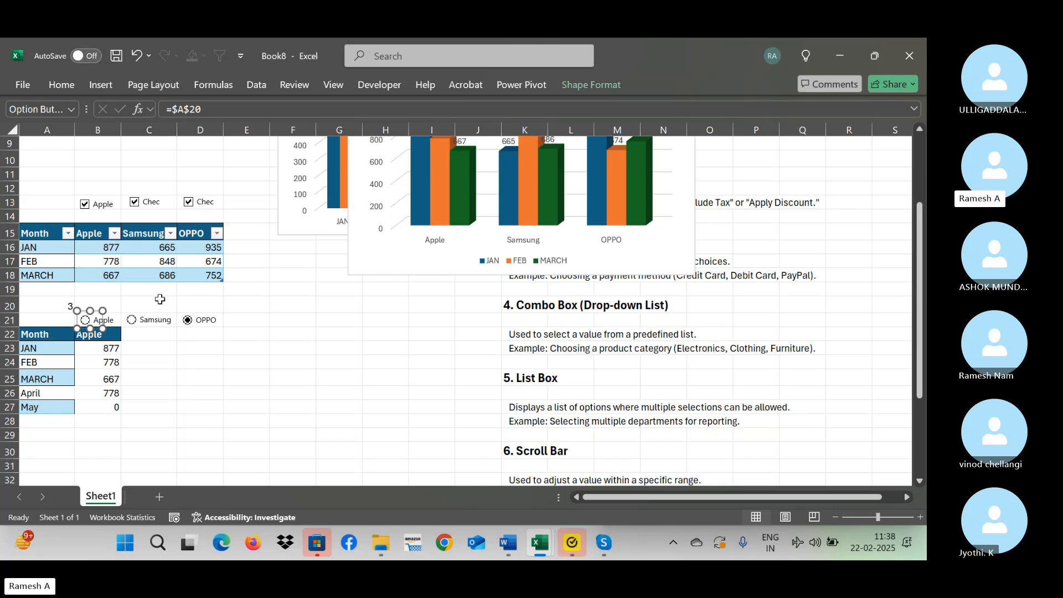
left_click(157, 346)
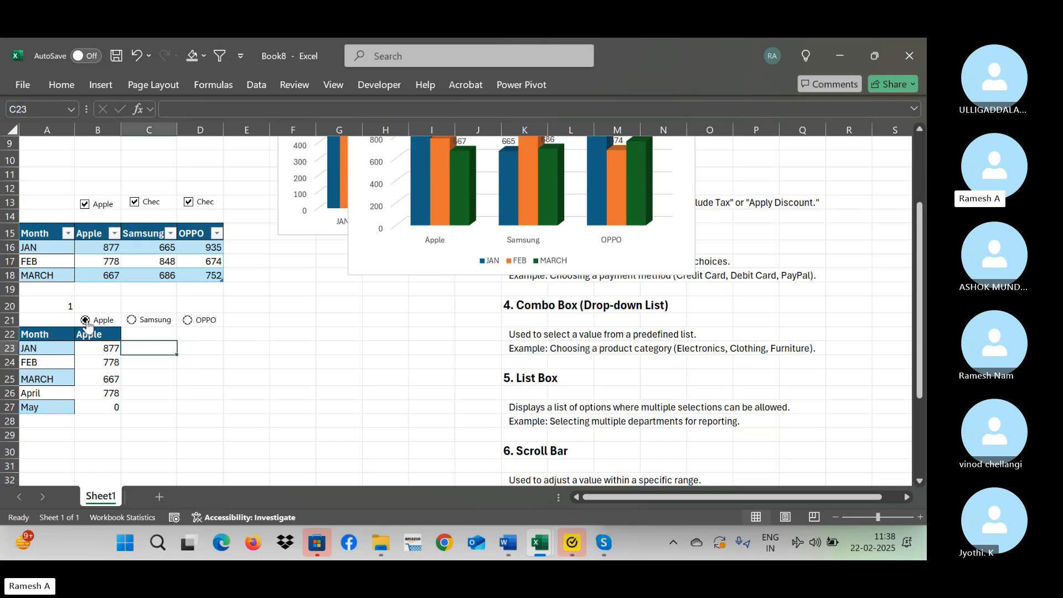
left_click(138, 322)
Fill cell B21 behind the Apple option button with a light blue theme colour.
left_click(113, 316)
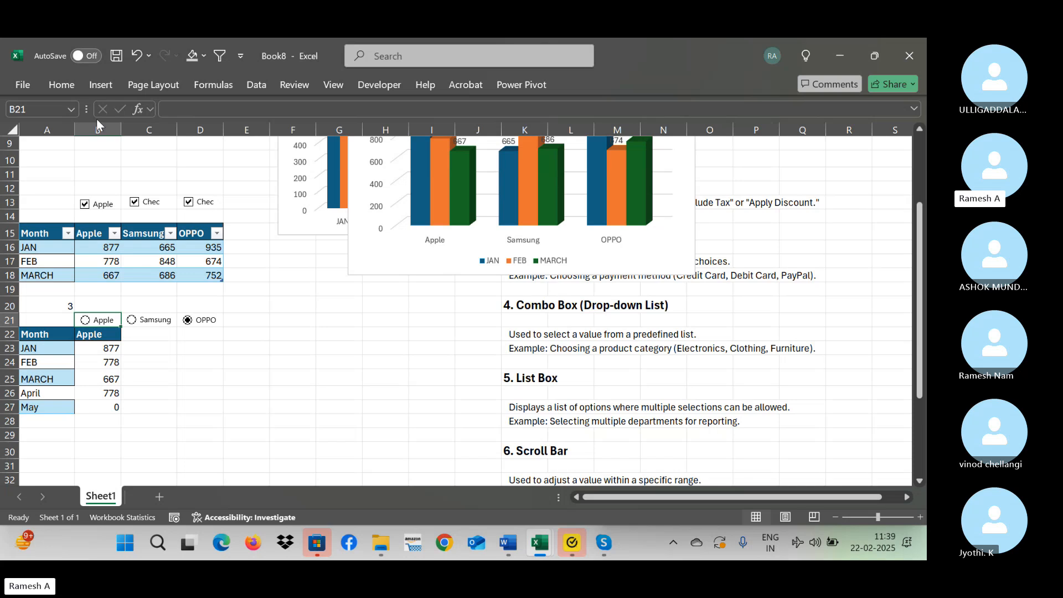
left_click(65, 85)
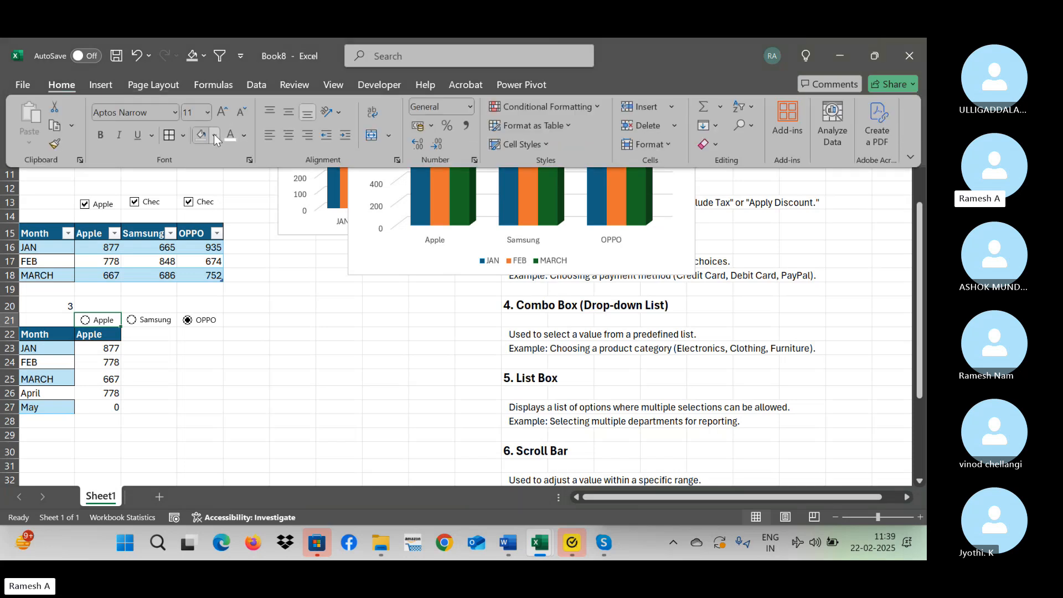
left_click(215, 135)
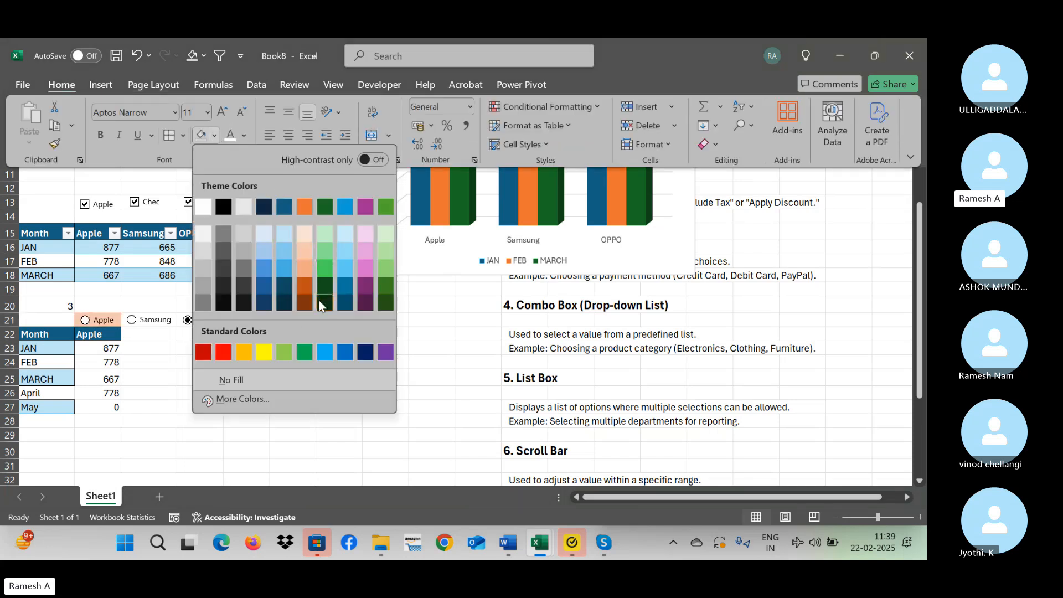
left_click(264, 240)
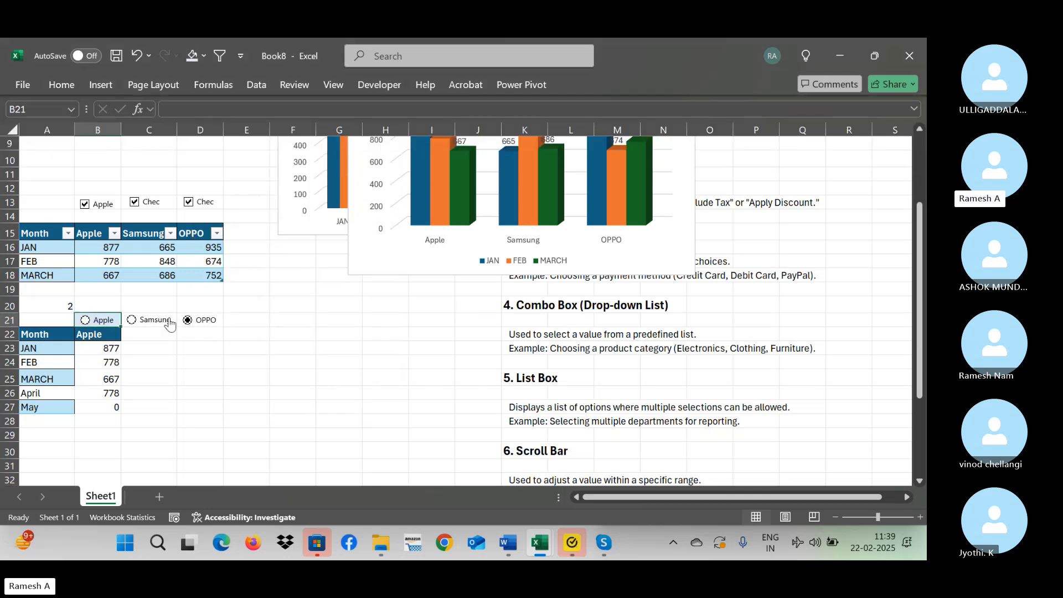
Switch between the Samsung, OPPO and Apple option buttons and check the linked value in A20.
left_click(173, 319)
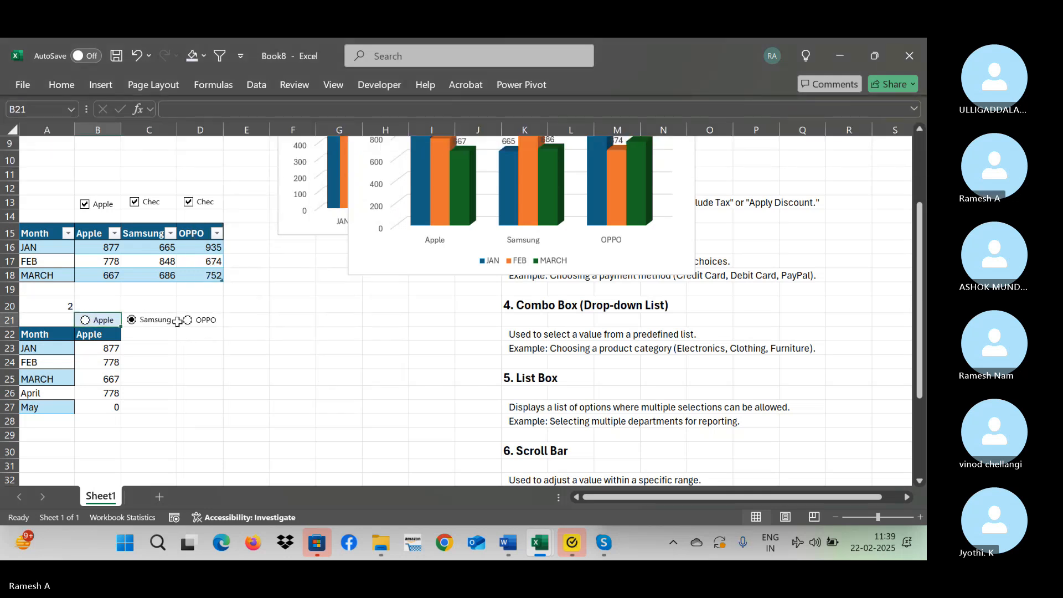
left_click(175, 321)
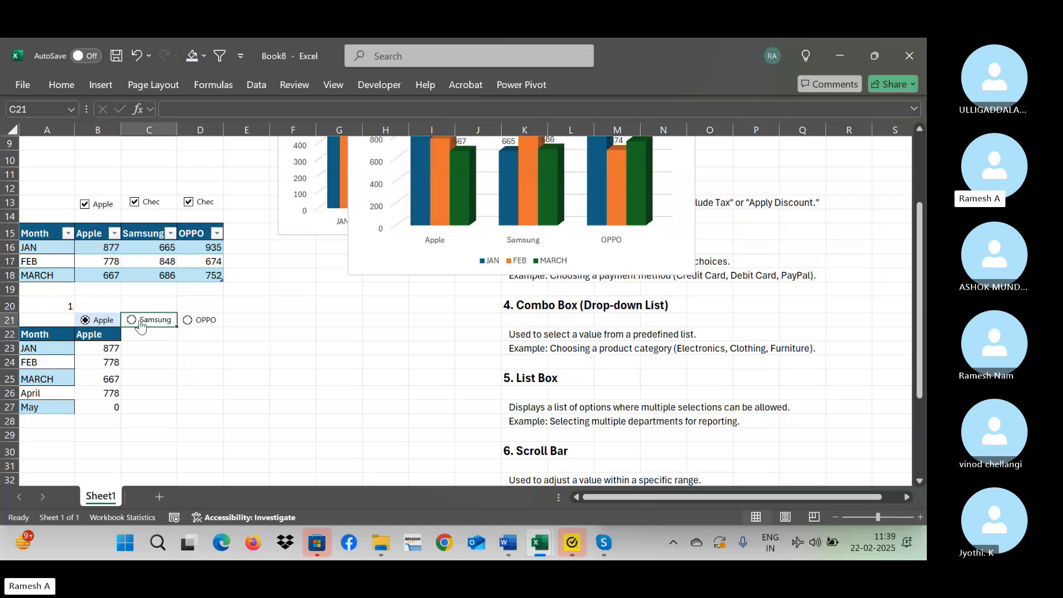
left_click(195, 324)
left_click(84, 321)
left_click(138, 320)
left_click(195, 321)
left_click(59, 300)
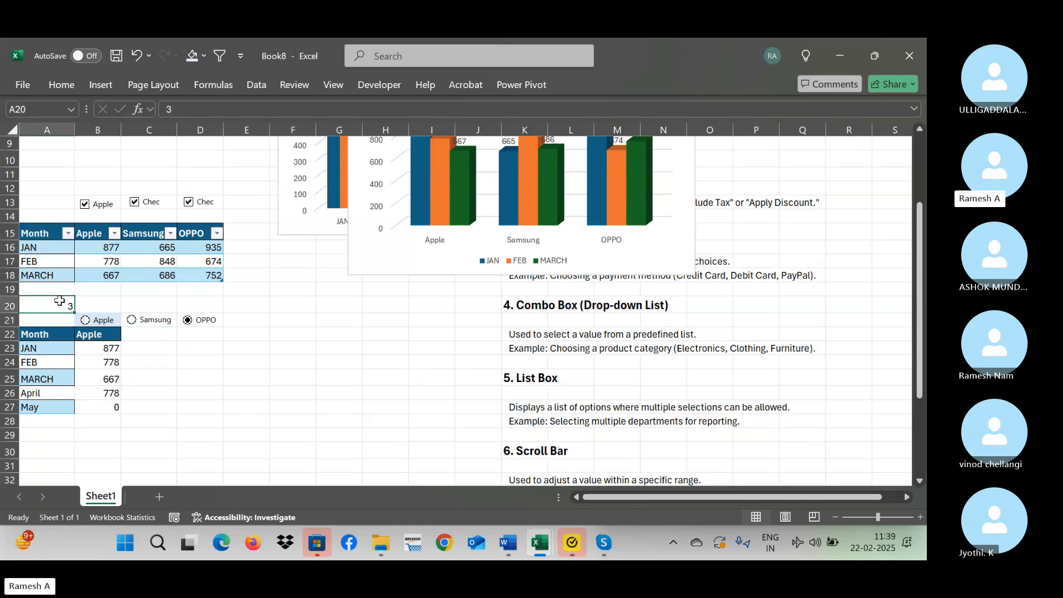
Replace the index number of the CHOOSE formula in B22 with $A$20 and test it by choosing Samsung and Apple.
left_click(94, 332)
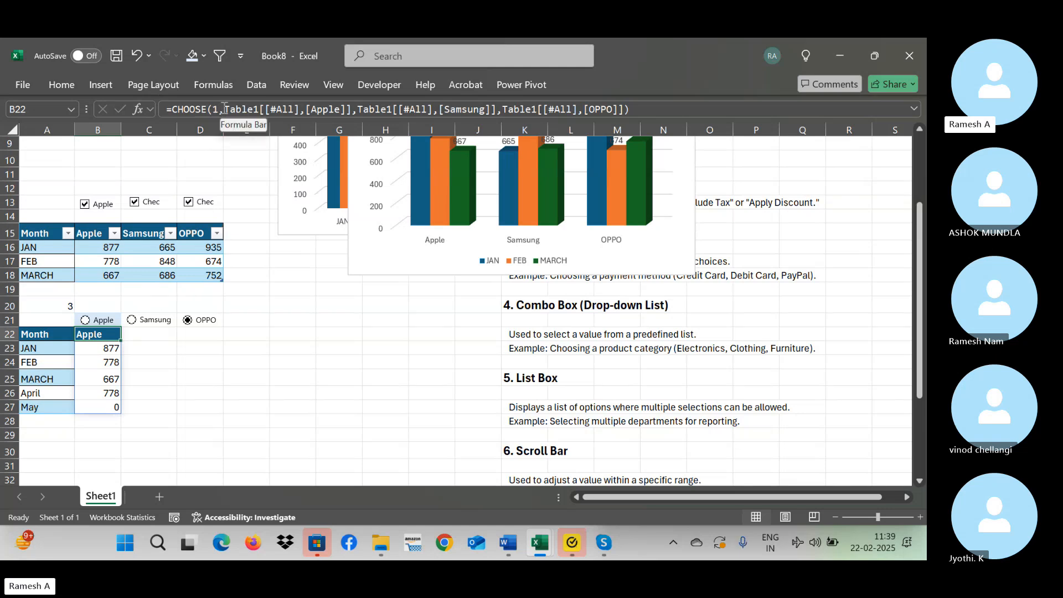
left_click(223, 110)
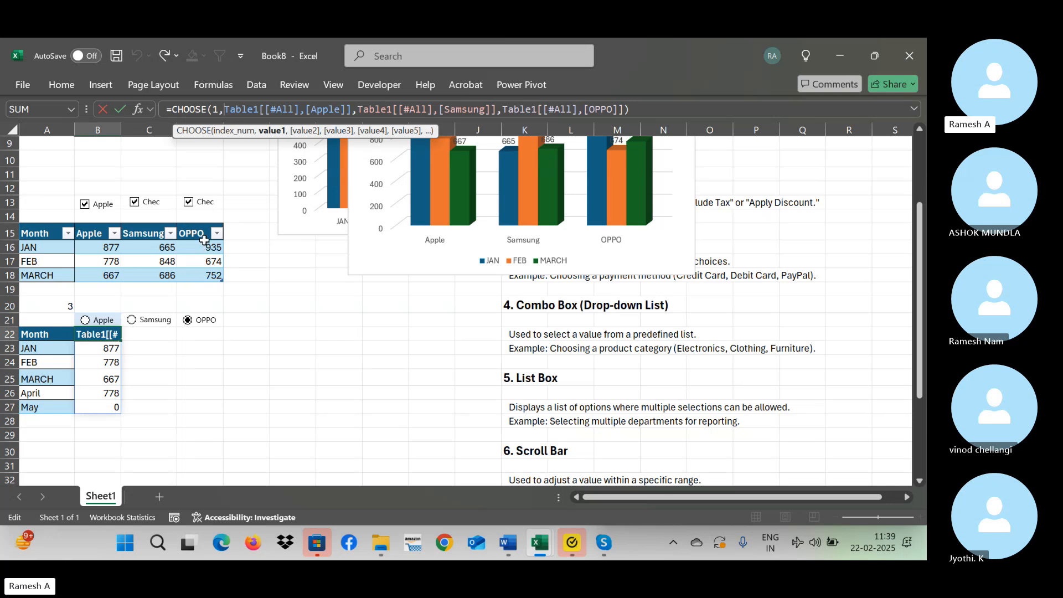
left_click(220, 110)
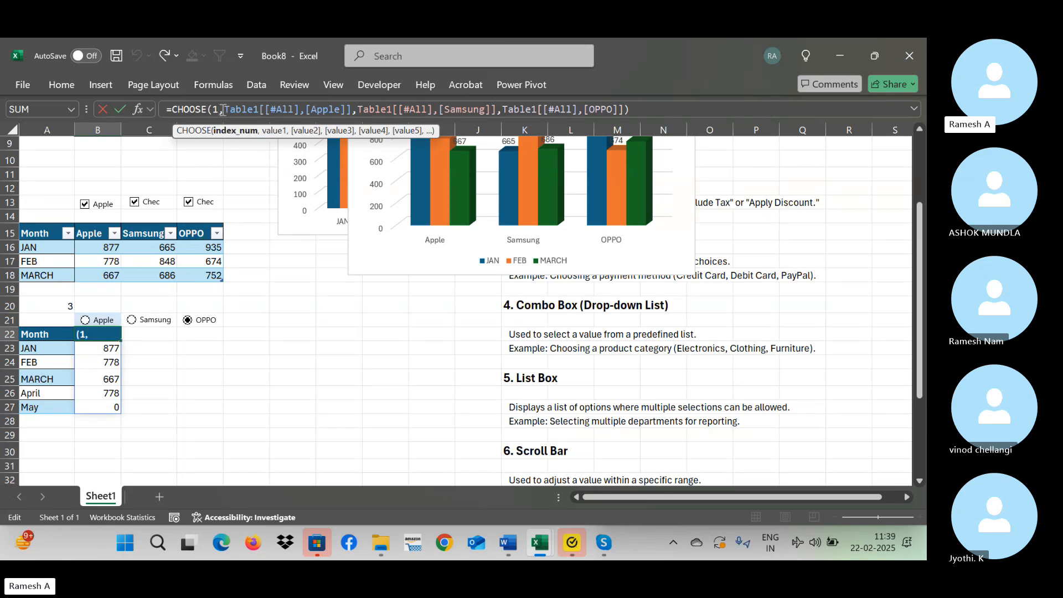
key("BackSpace")
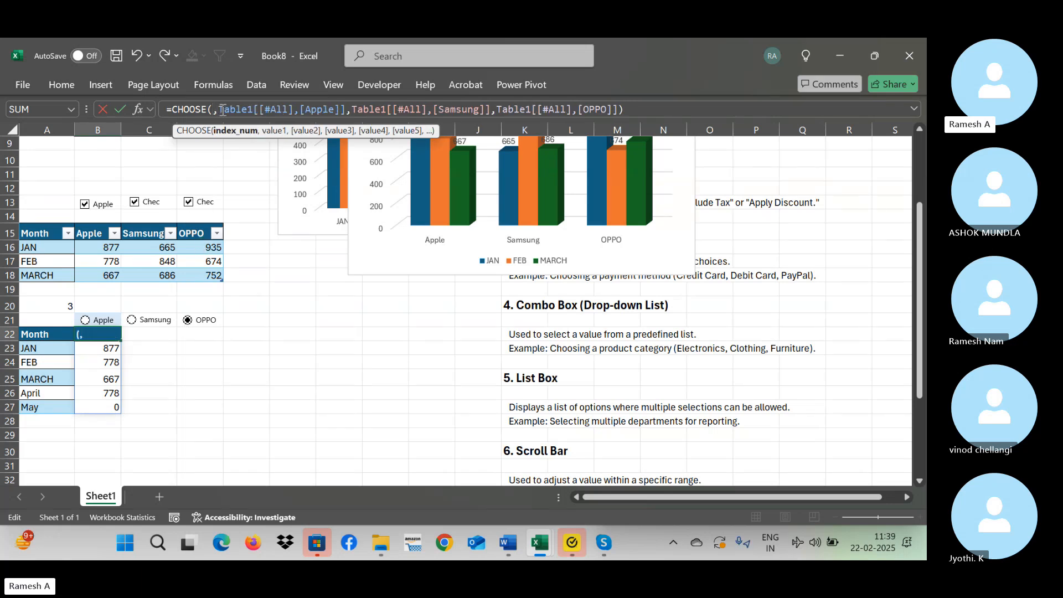
left_click(50, 307)
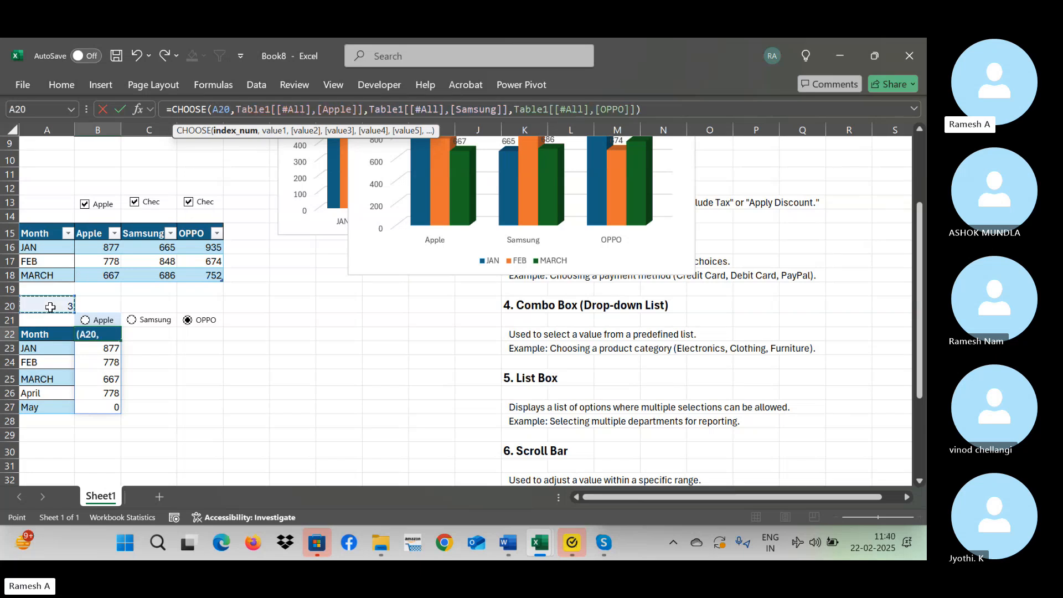
key("F4")
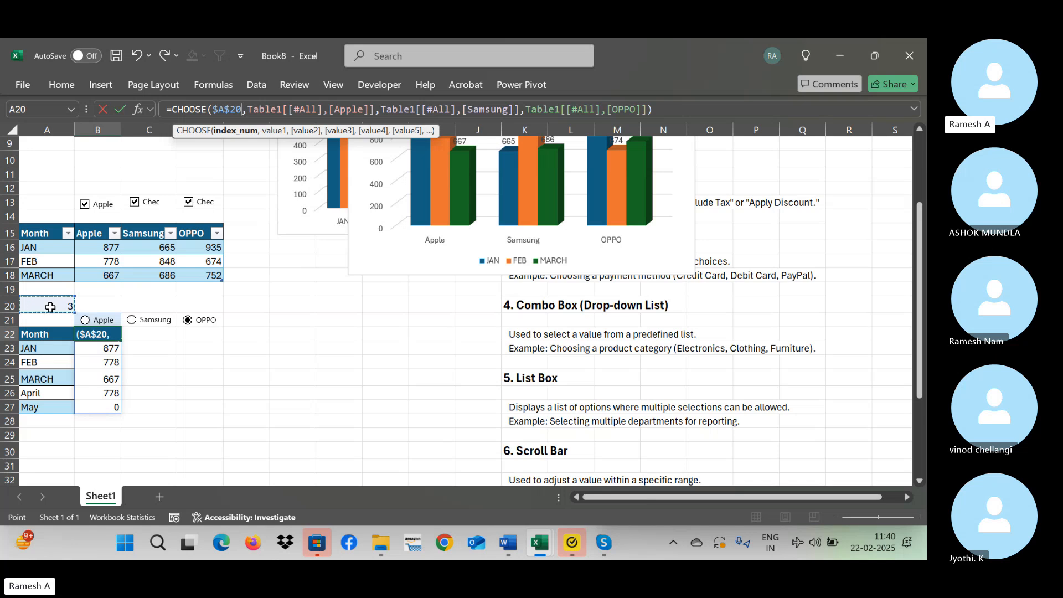
key("Return")
key("Up")
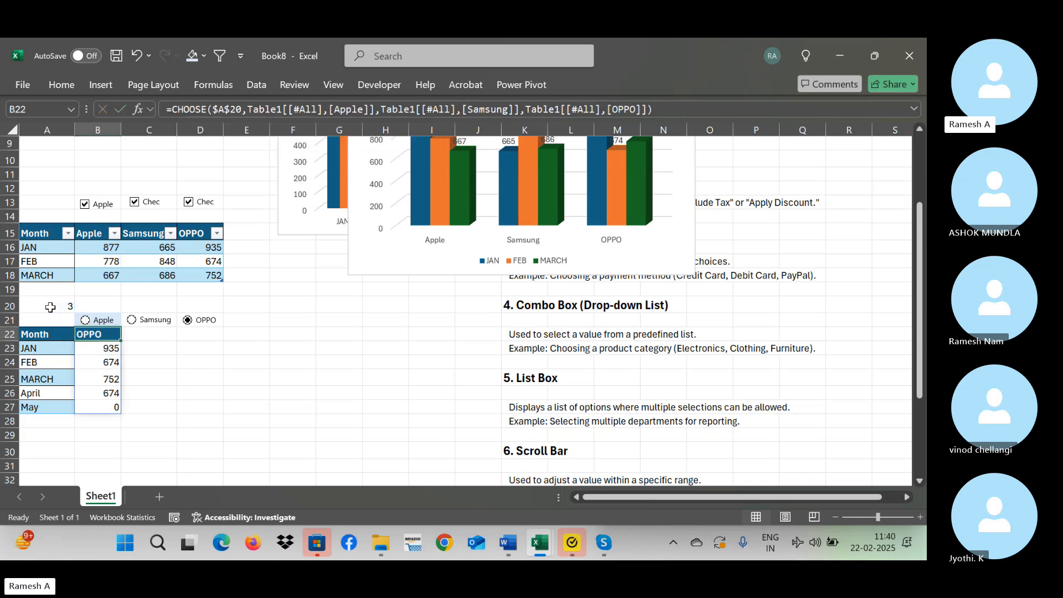
left_click(142, 322)
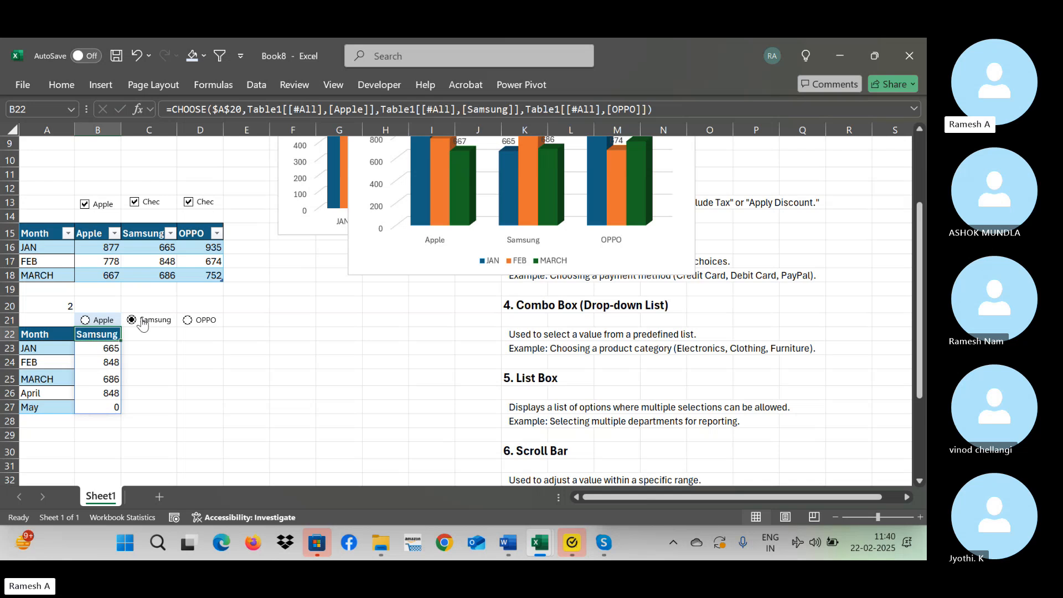
left_click(101, 323)
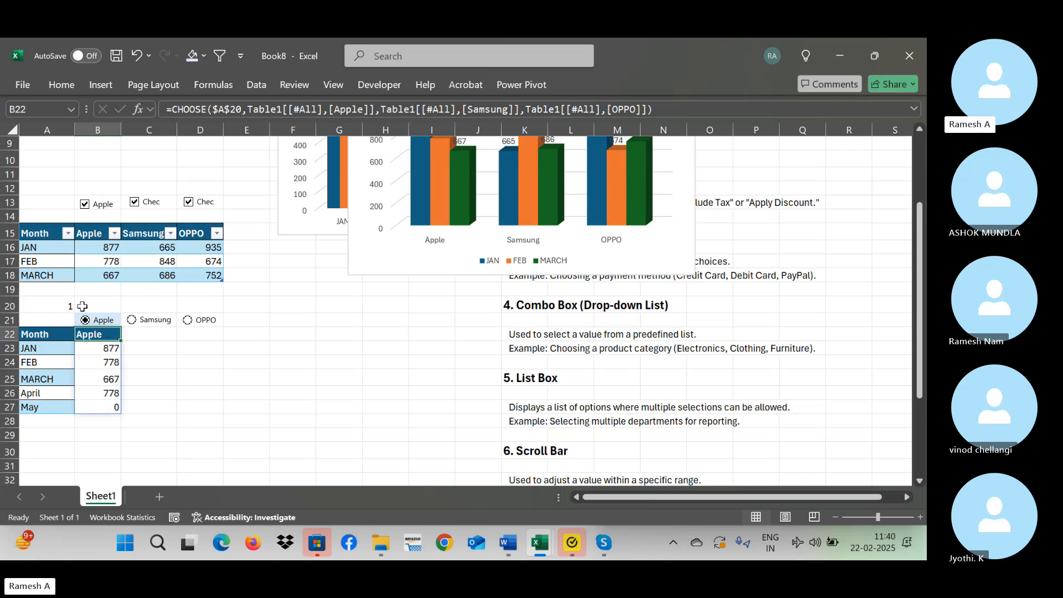
Set the font colour of A20:B20 to white to hide the linked index number.
left_click_drag(55, 304, 105, 304)
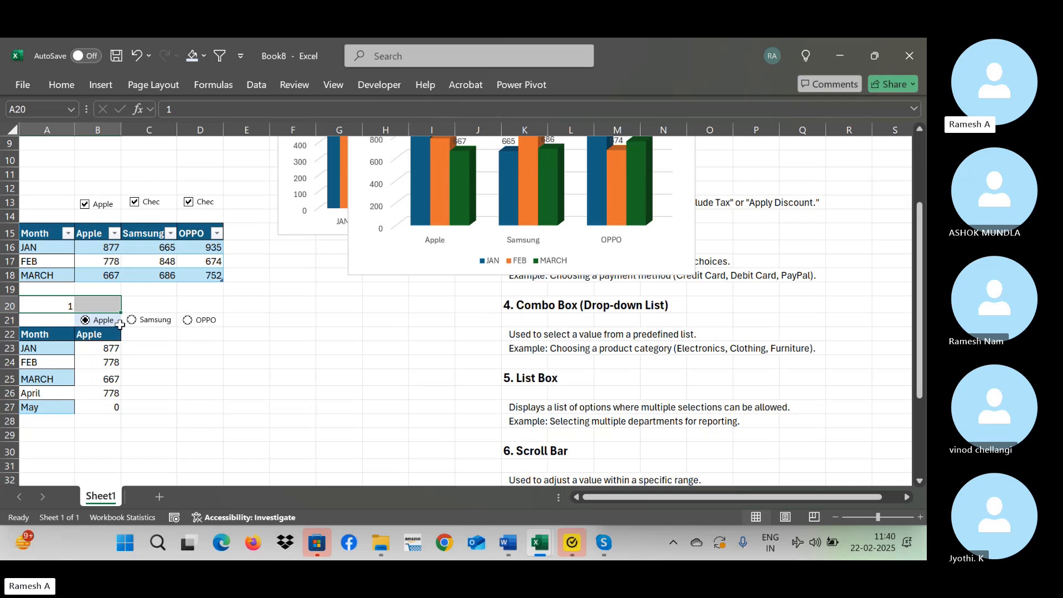
left_click(62, 90)
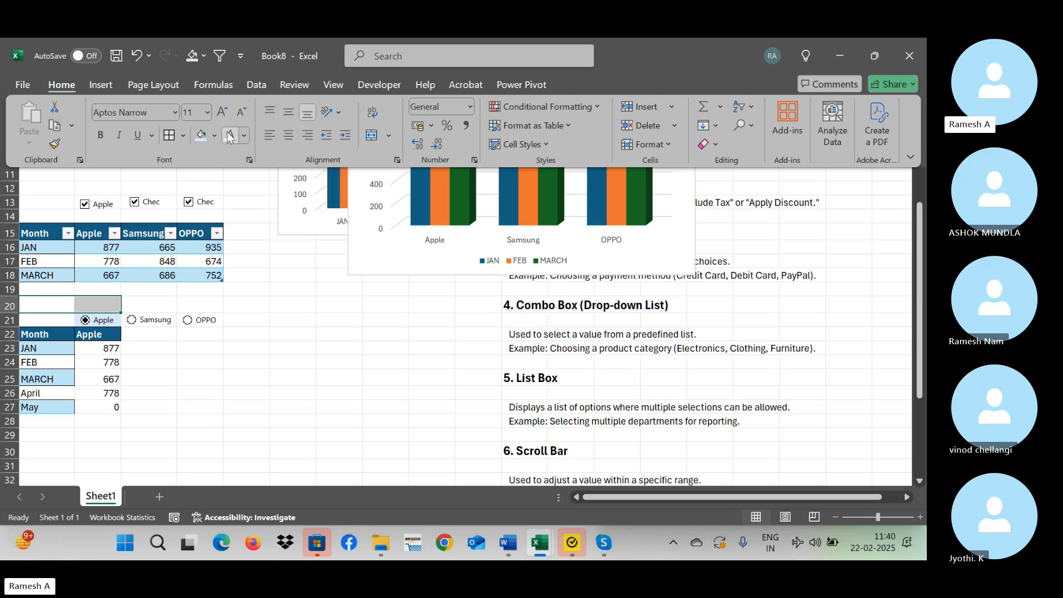
left_click(282, 321)
Test the option buttons with the hidden index cell by choosing Samsung, OPPO and Apple in turn.
left_click(160, 321)
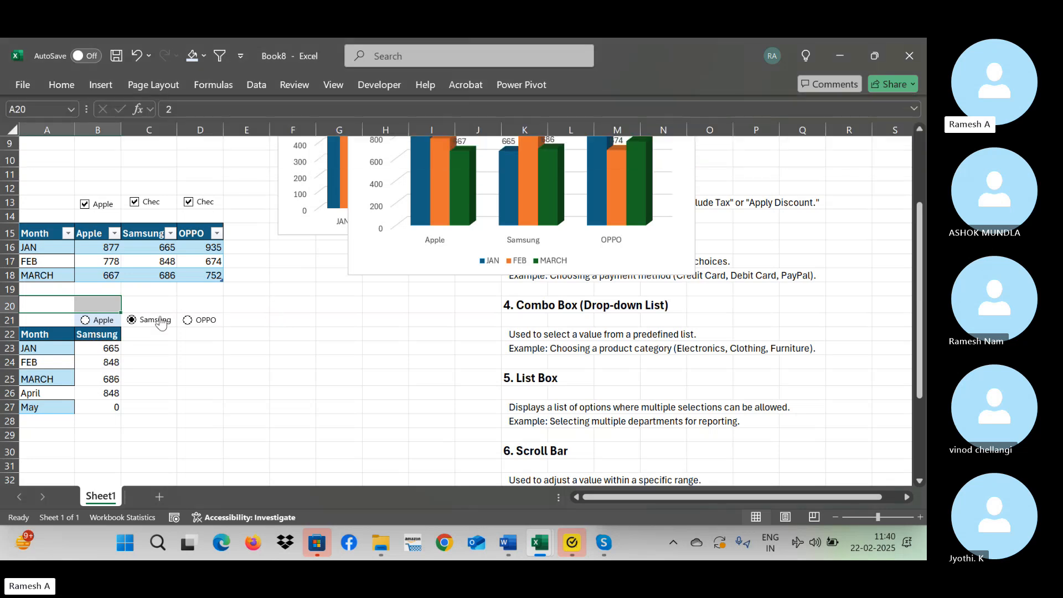
left_click(206, 324)
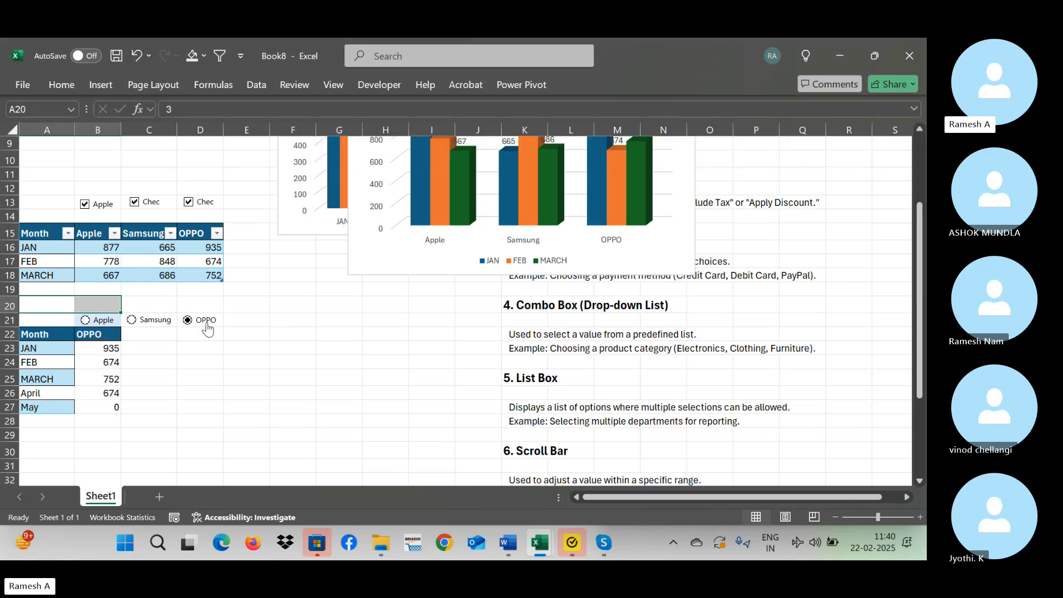
left_click(99, 328)
left_click(49, 338)
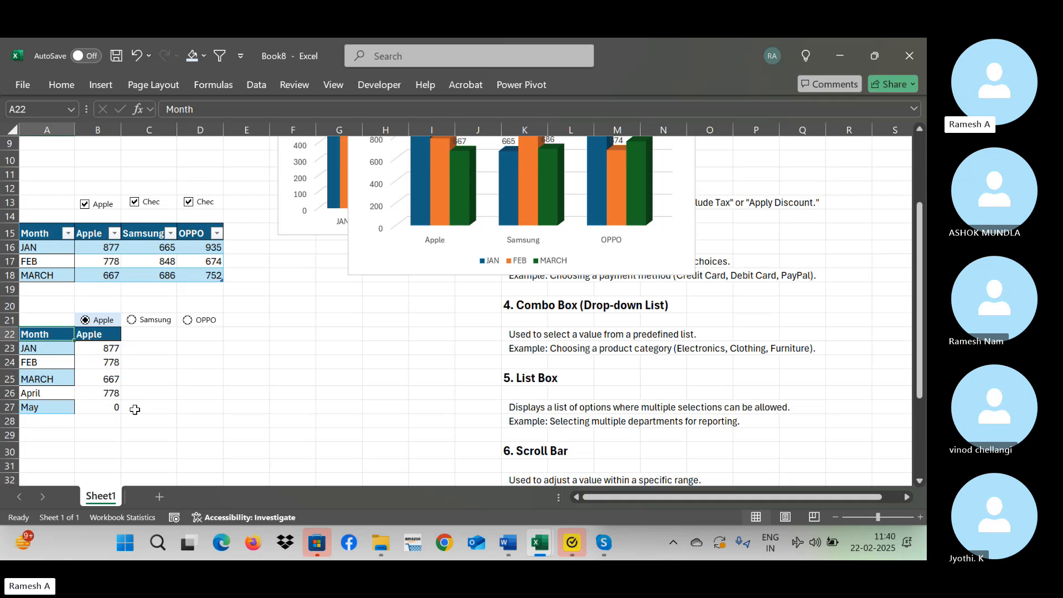
key("ctrl+a")
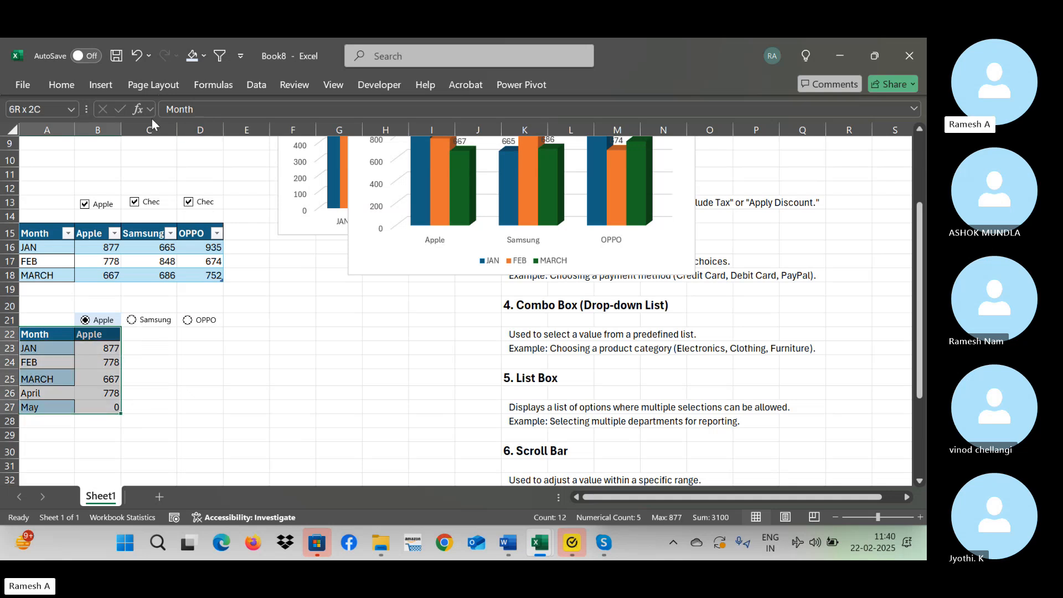
left_click(101, 85)
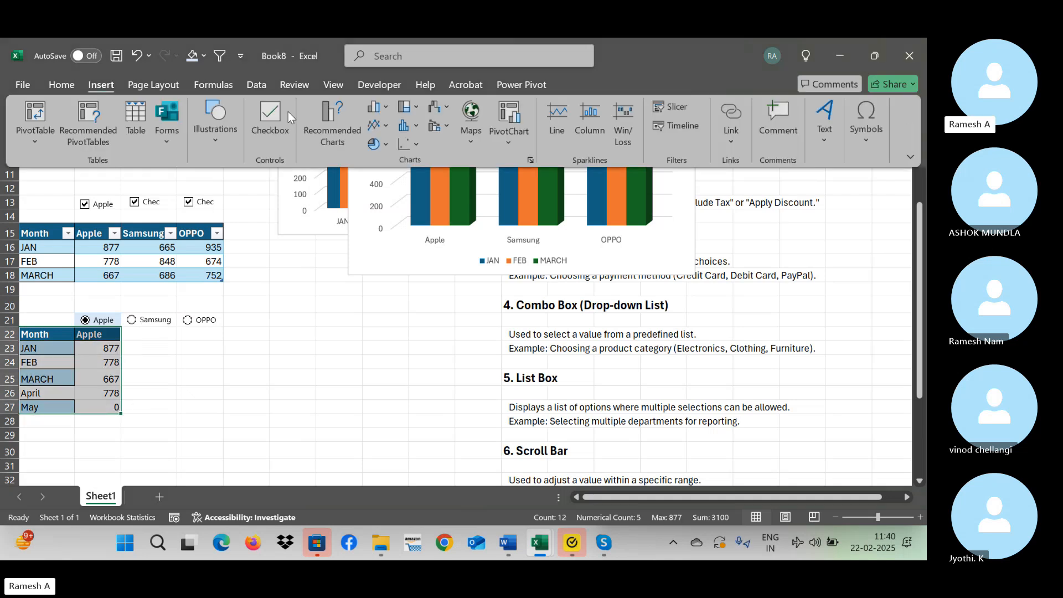
left_click(382, 109)
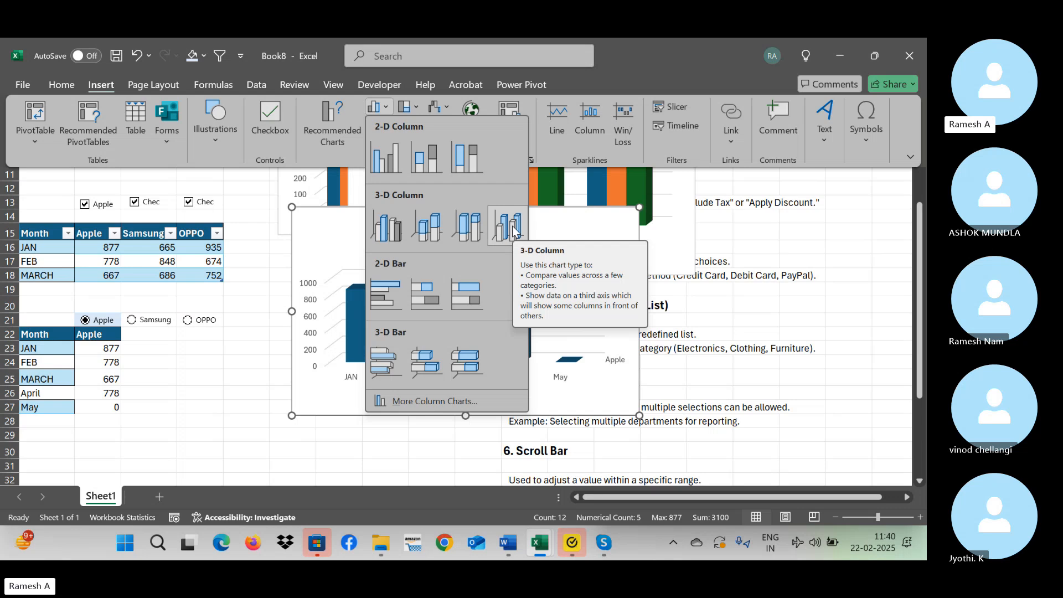
left_click(387, 233)
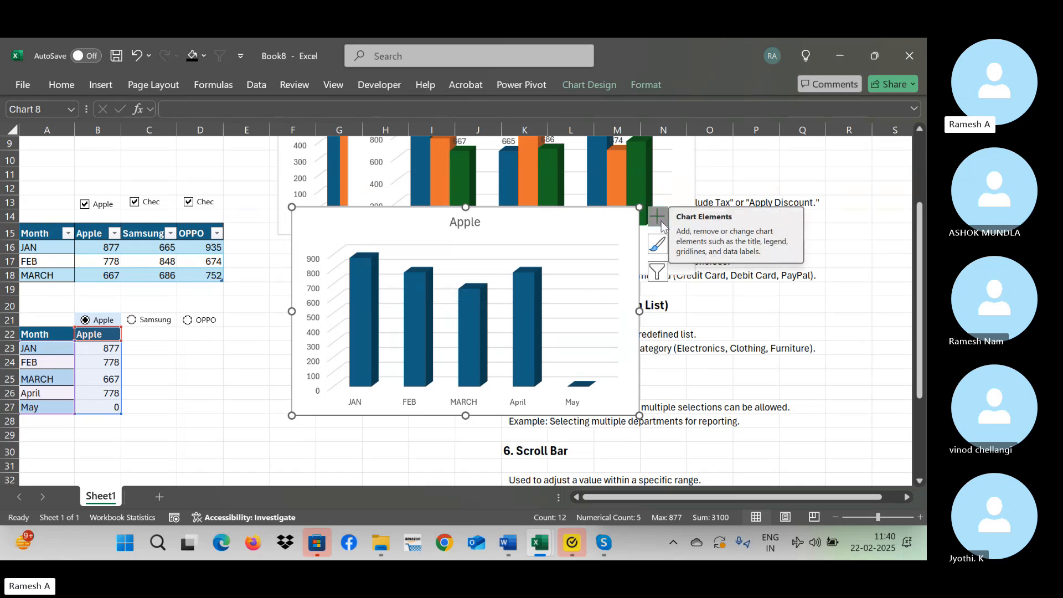
left_click(283, 306)
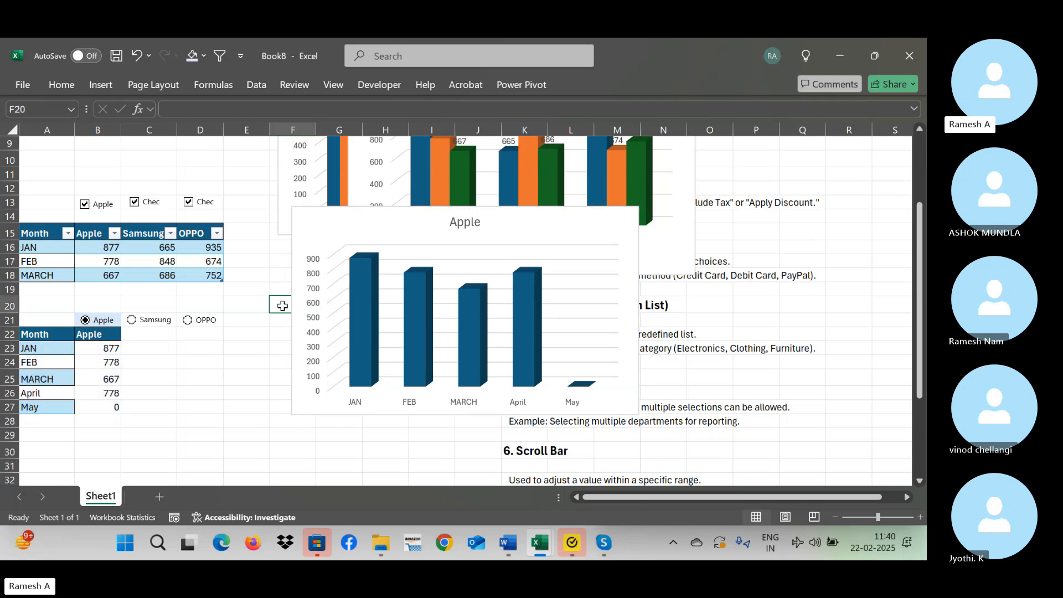
key("ctrl+z")
Insert a 3-D Clustered Column chart from the month and brand data in A22:B27 and add data labels to it.
left_click_drag(42, 335, 40, 334)
key("ctrl+shift+Down")
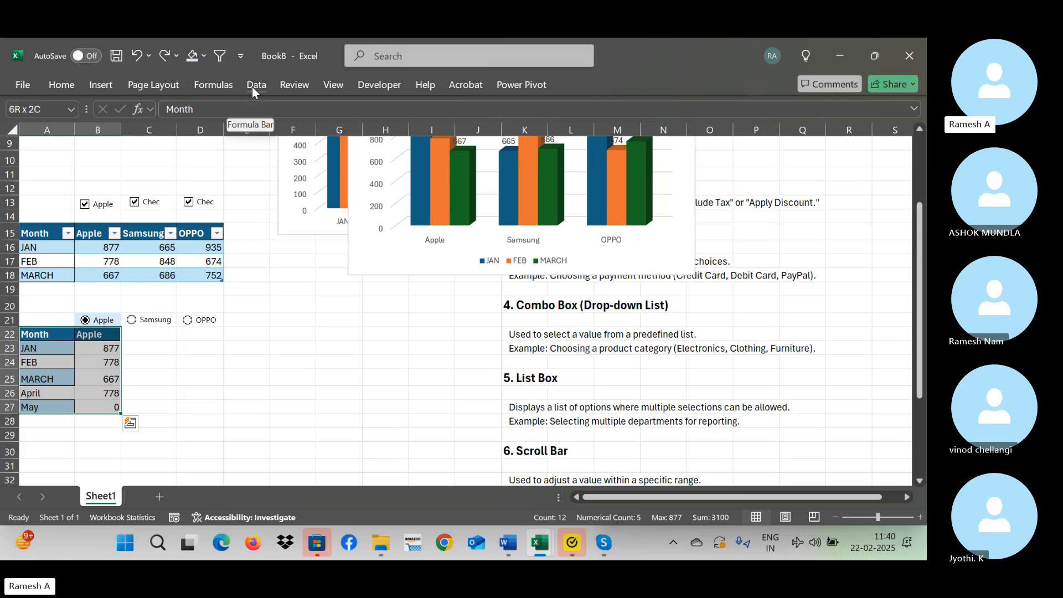
left_click(104, 85)
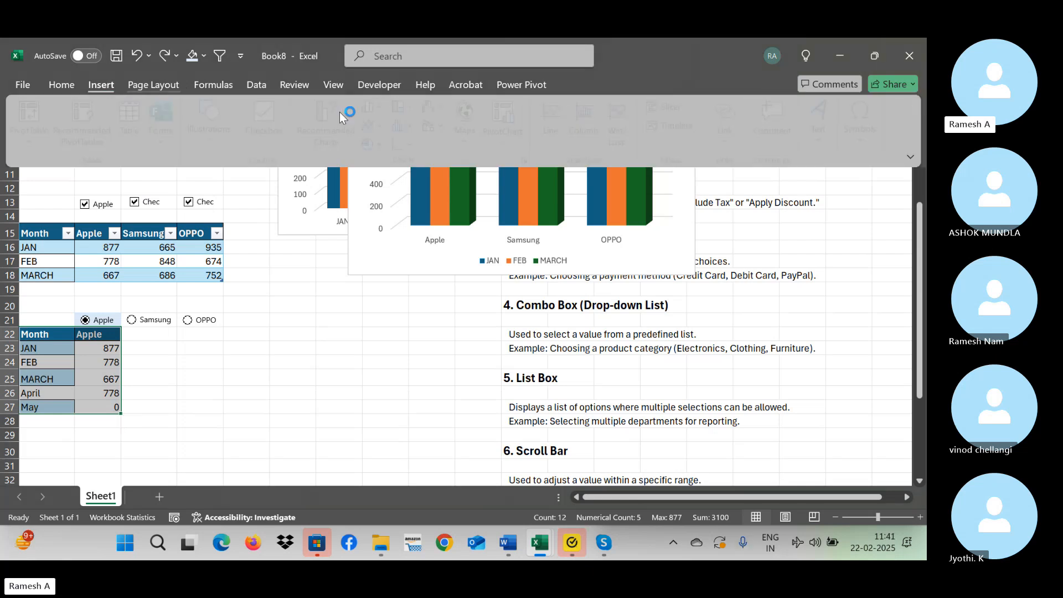
left_click(385, 109)
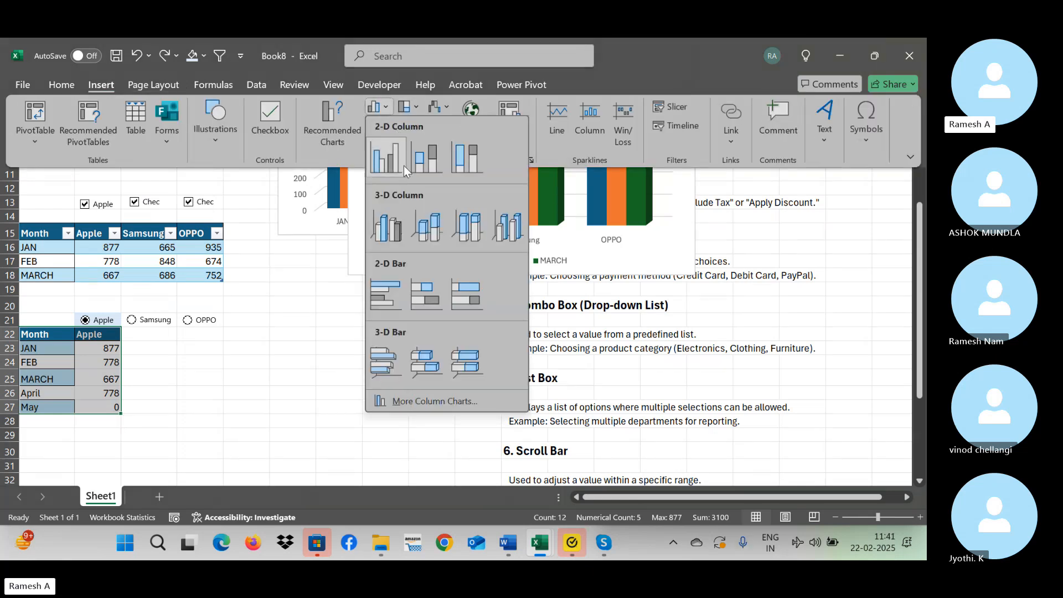
left_click(398, 232)
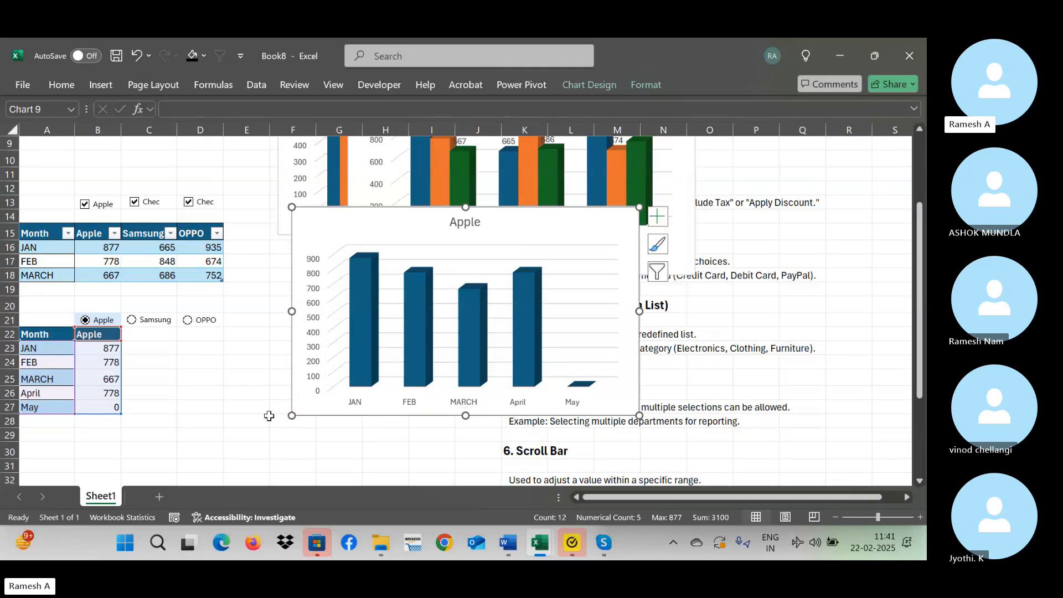
left_click(658, 221)
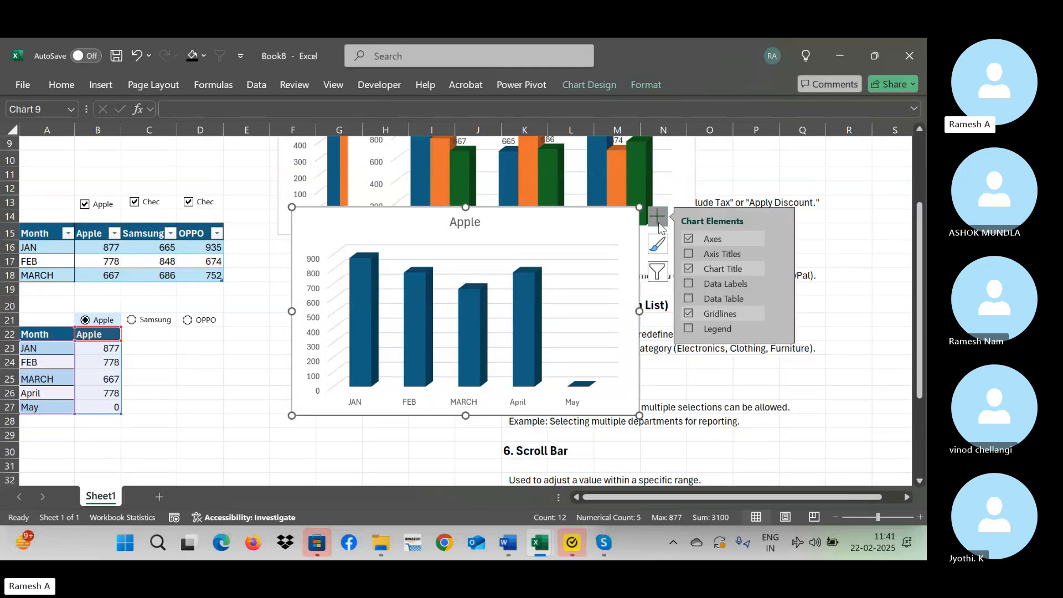
left_click(692, 284)
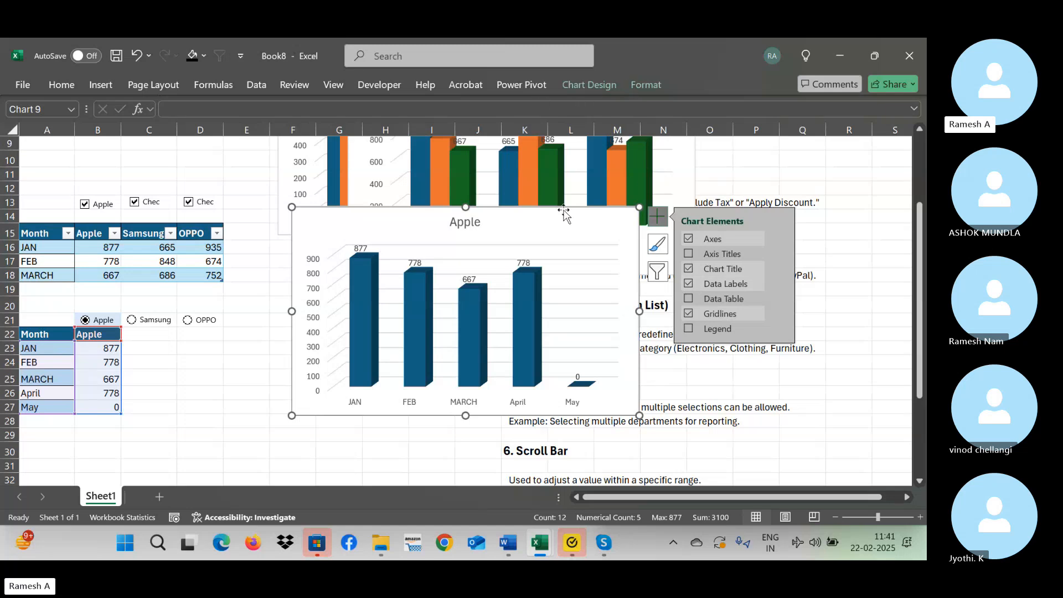
Examine the available styles for the Apple chart and the fill and effects options of its chart area.
left_click(600, 84)
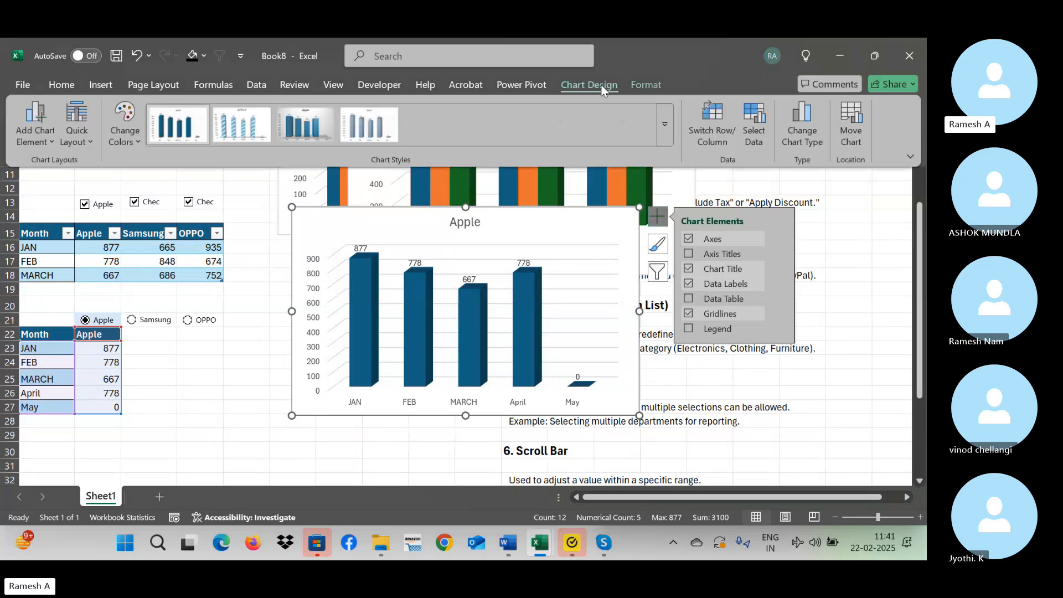
left_click(662, 131)
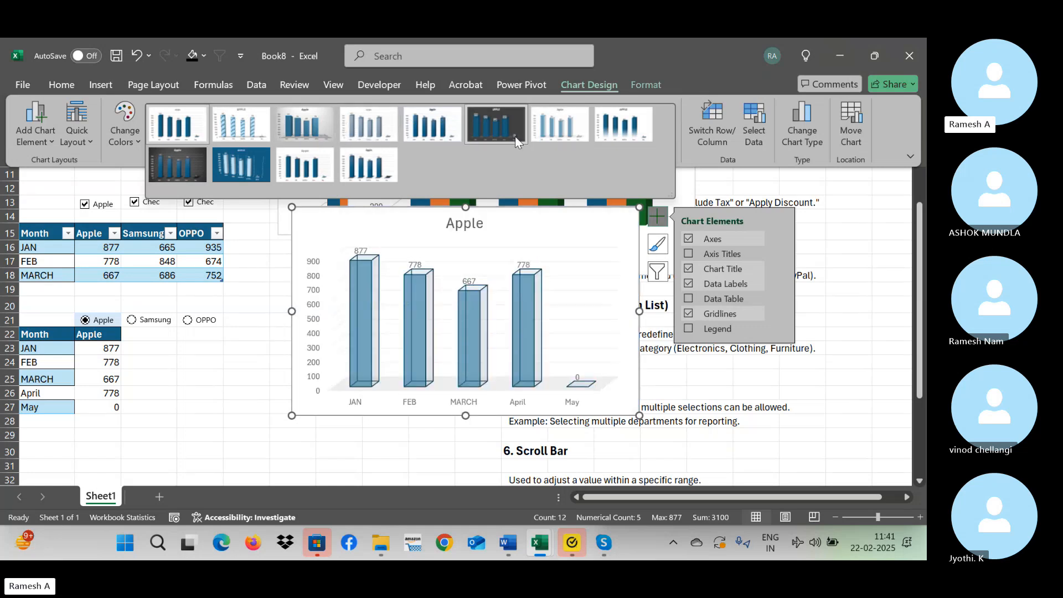
right_click(594, 219)
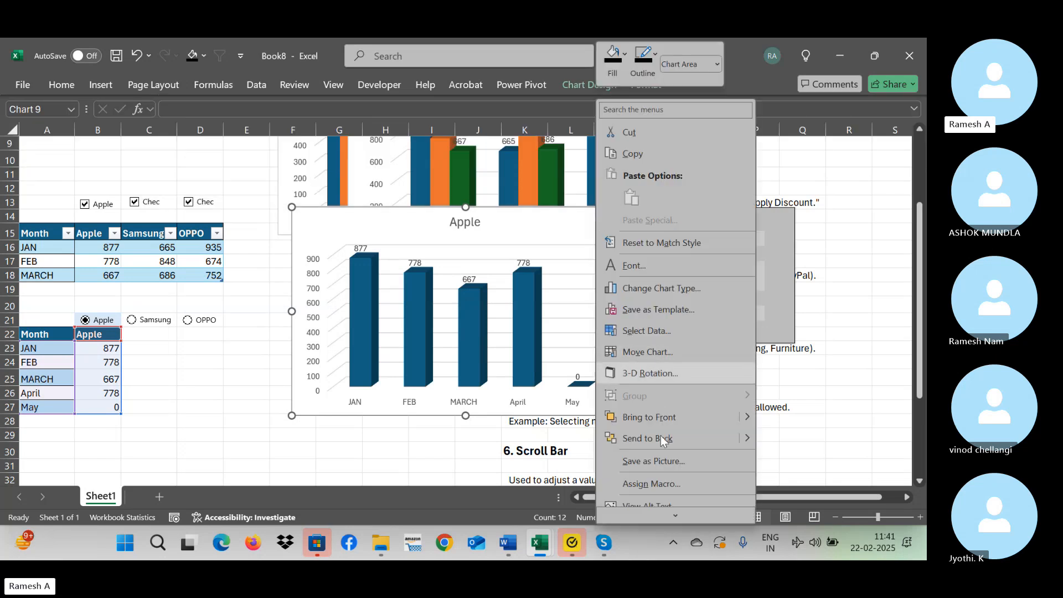
mouse_move(677, 516)
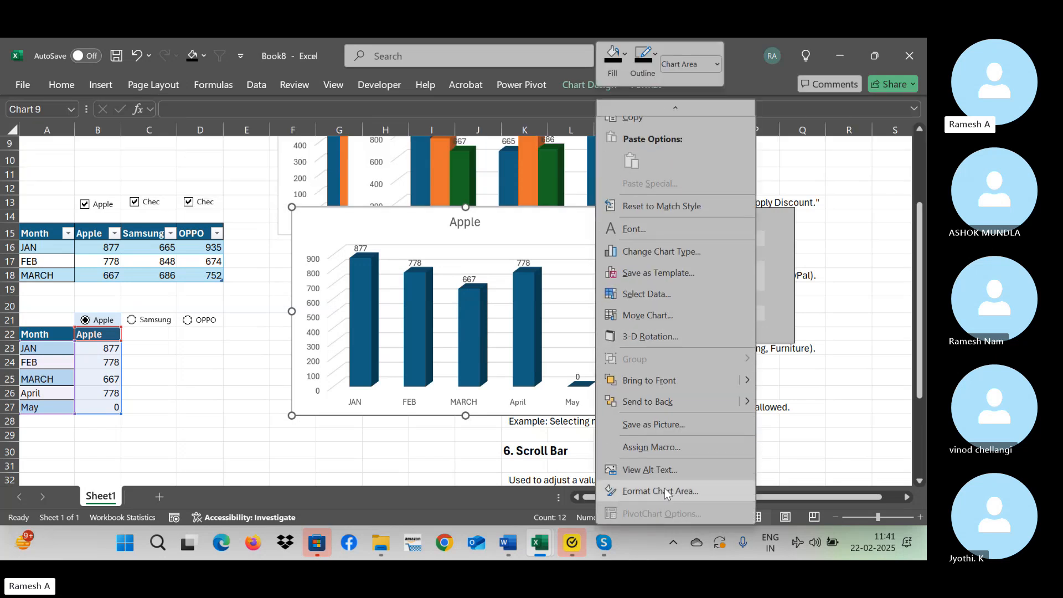
left_click(664, 490)
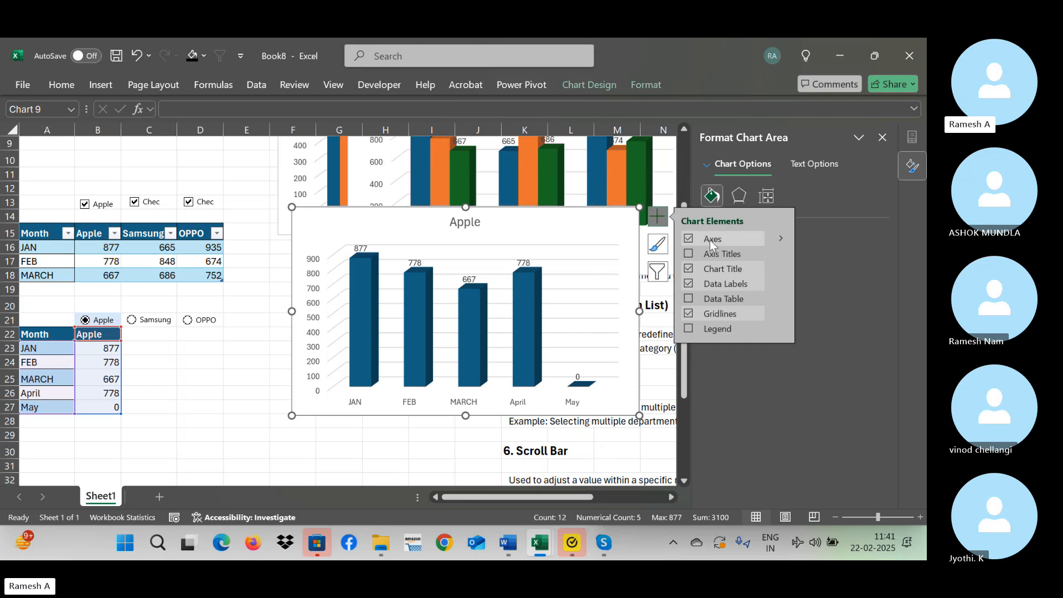
left_click(656, 216)
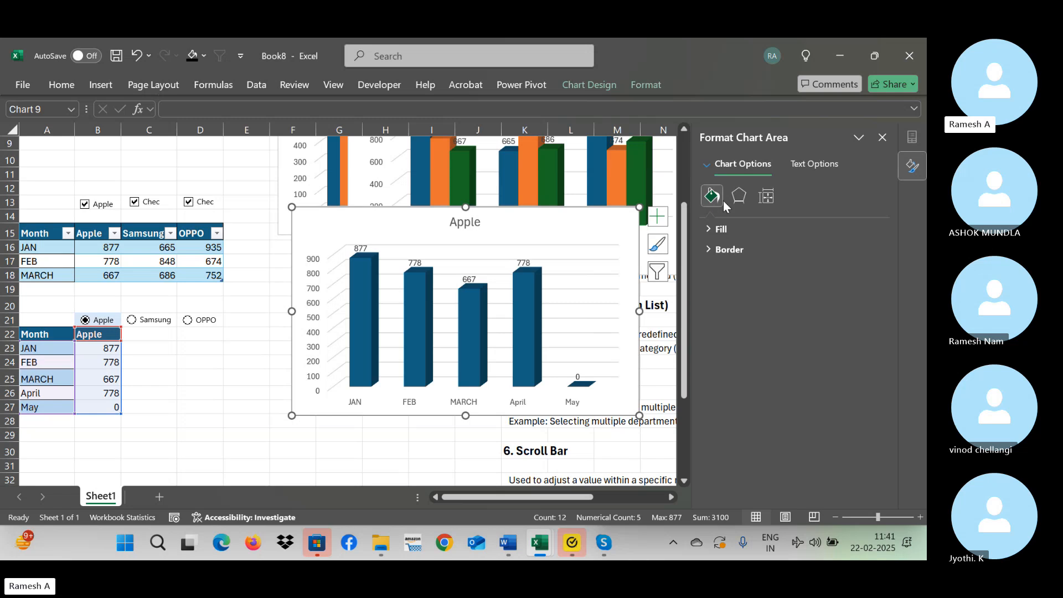
left_click(741, 229)
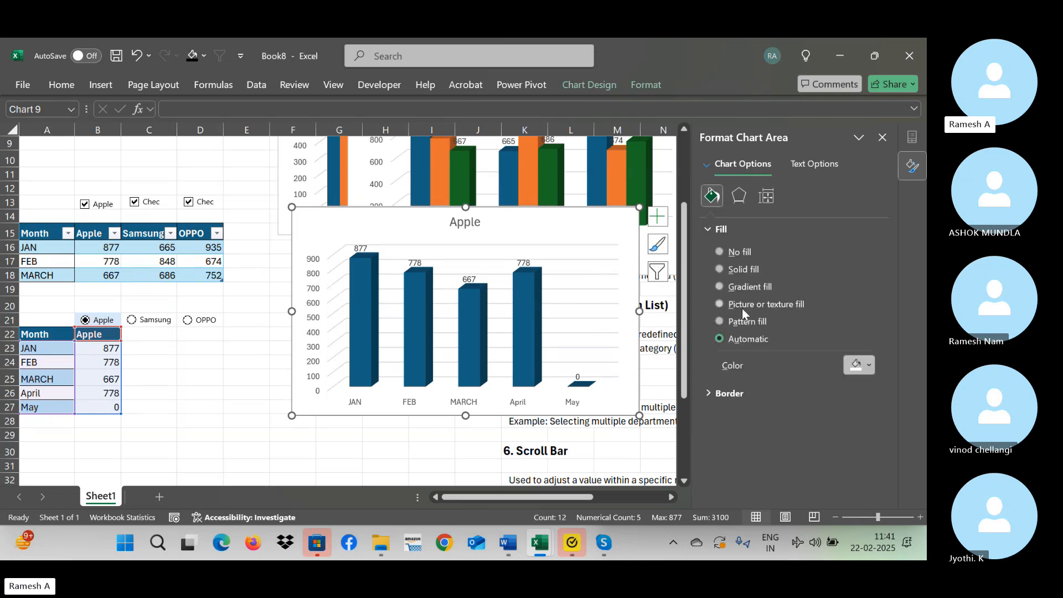
left_click(739, 197)
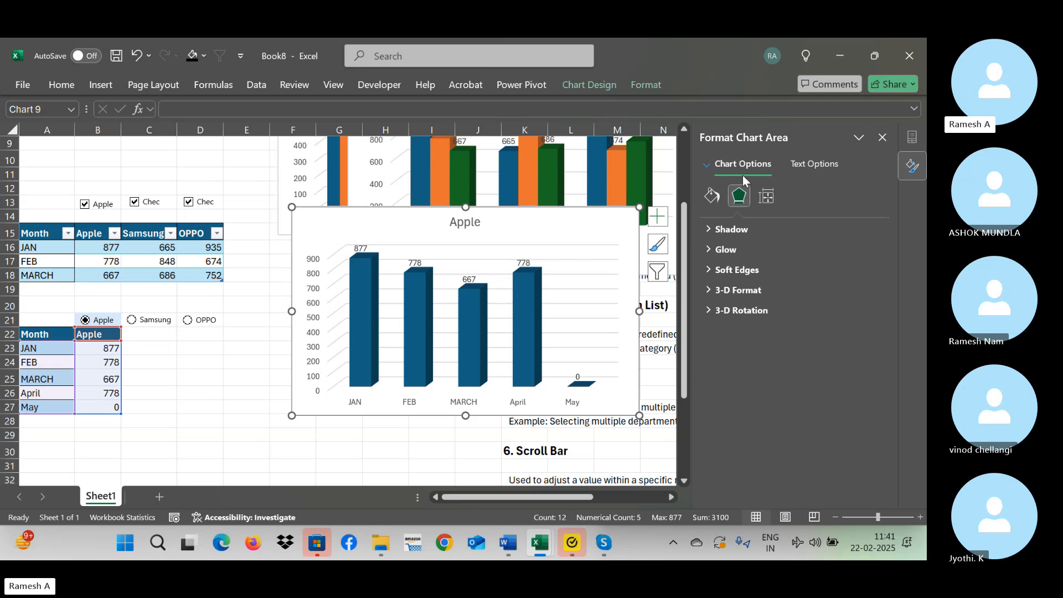
Apply a shadow preset with 60% transparency and a 45° angle to the chart's back wall and set the shadow colour to orange.
left_click(708, 166)
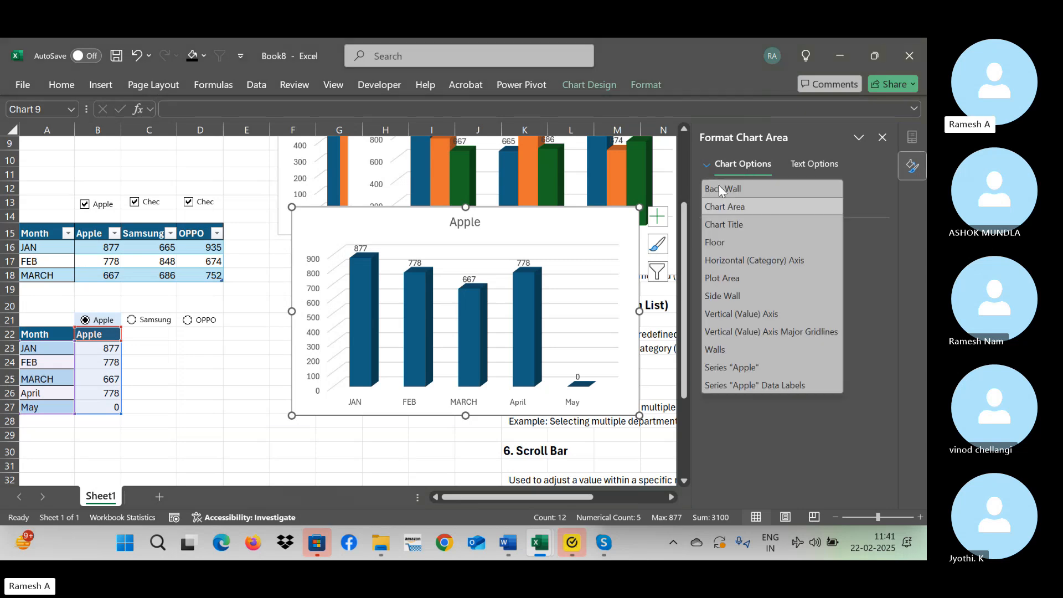
left_click(729, 189)
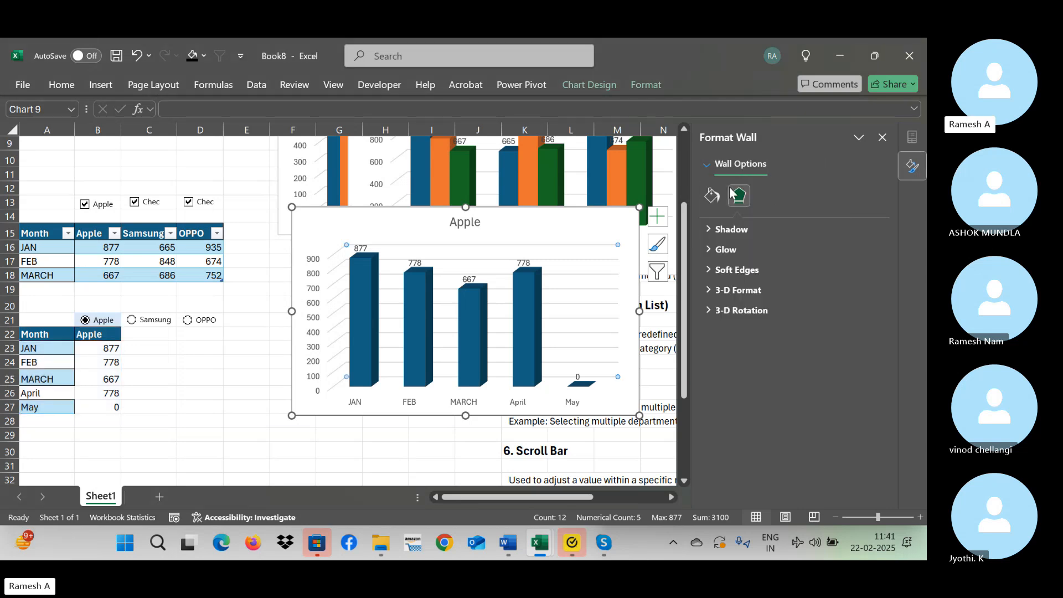
left_click(708, 231)
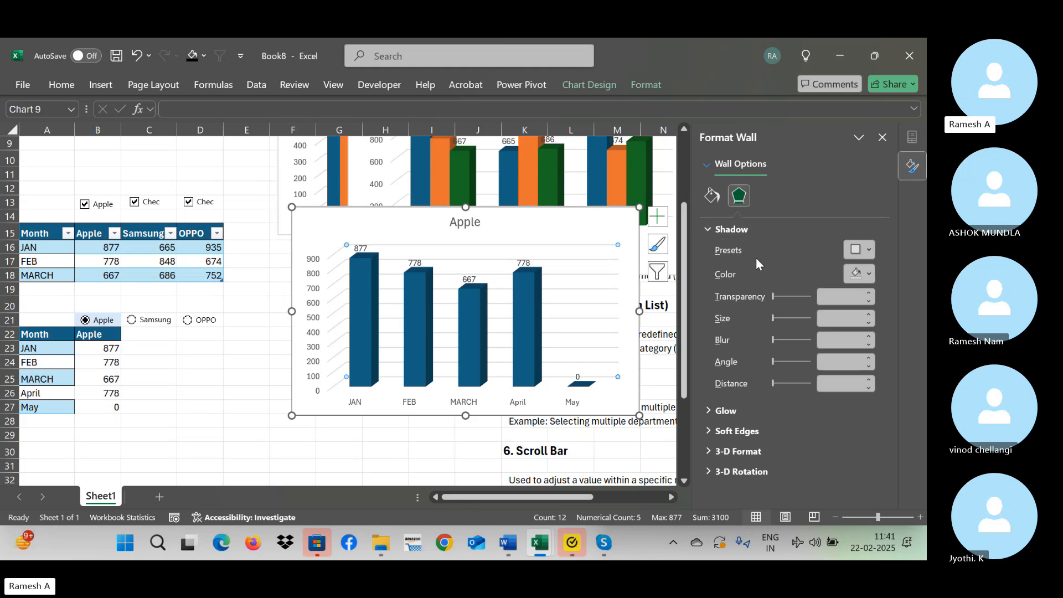
left_click(867, 274)
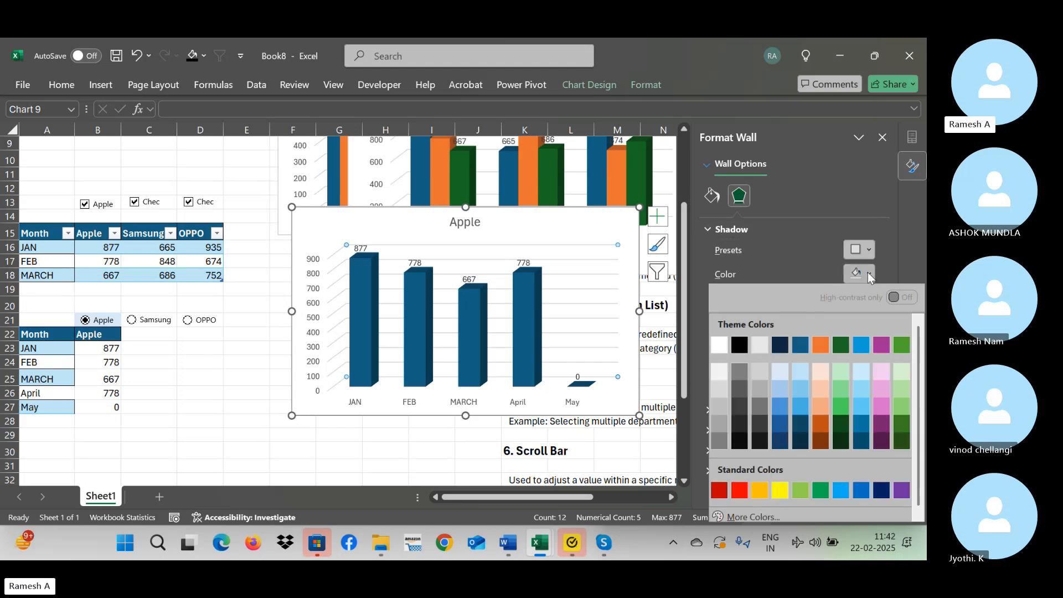
left_click(758, 350)
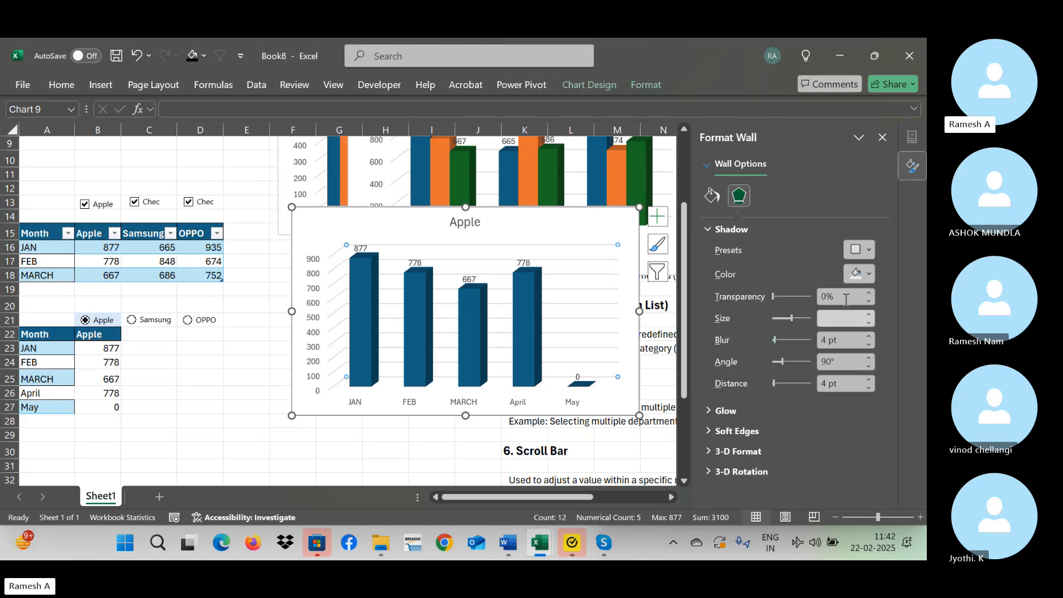
left_click(866, 249)
left_click(807, 367)
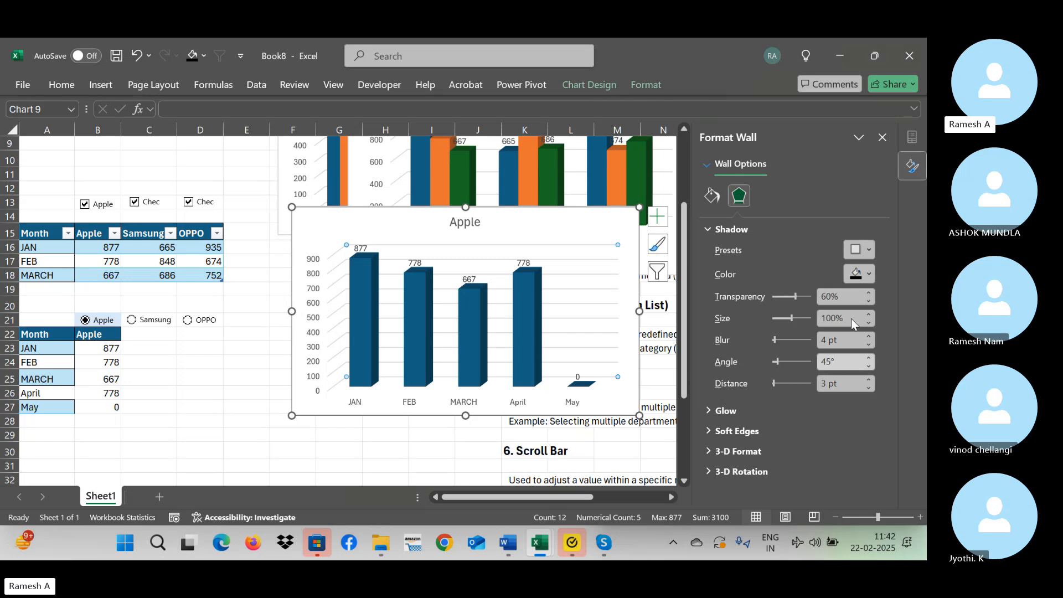
left_click(867, 274)
left_click(822, 347)
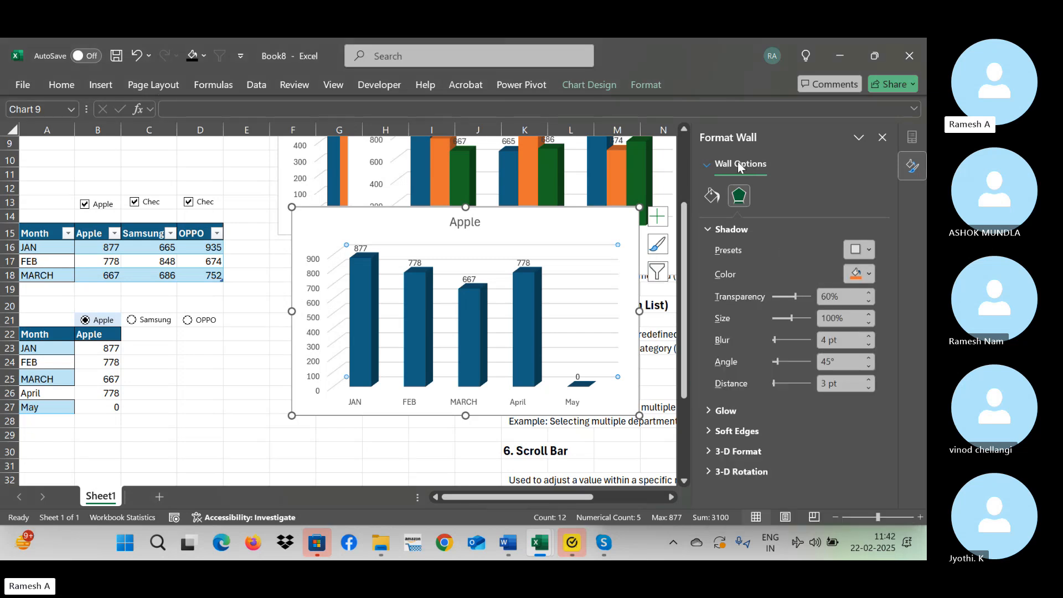
Try the Full Pyramid, Partial Pyramid, Cylinder and Full Cone column shapes on the Apple series and return it to Box.
left_click(704, 161)
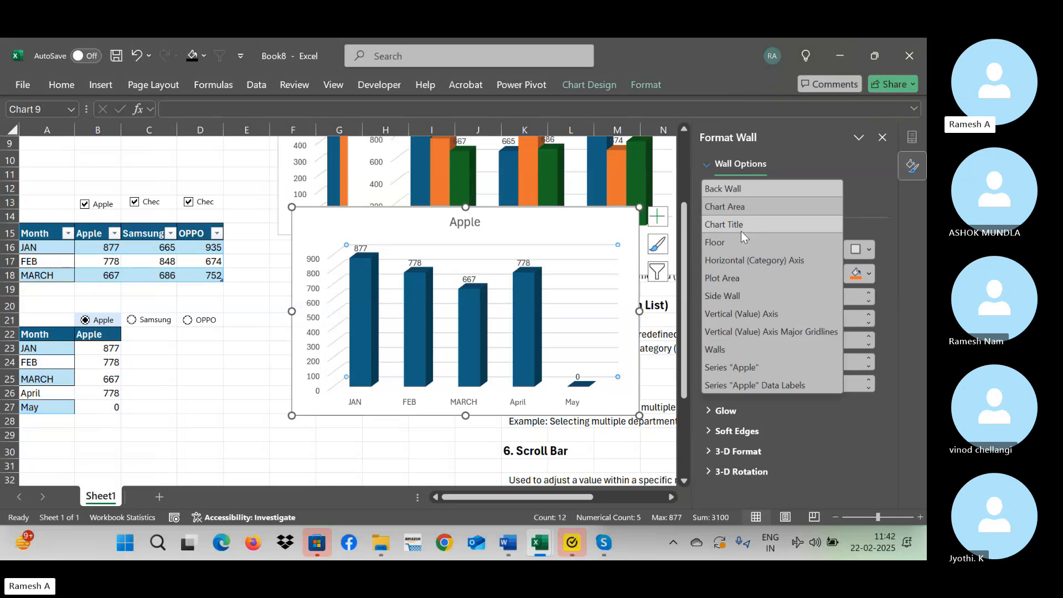
left_click(744, 367)
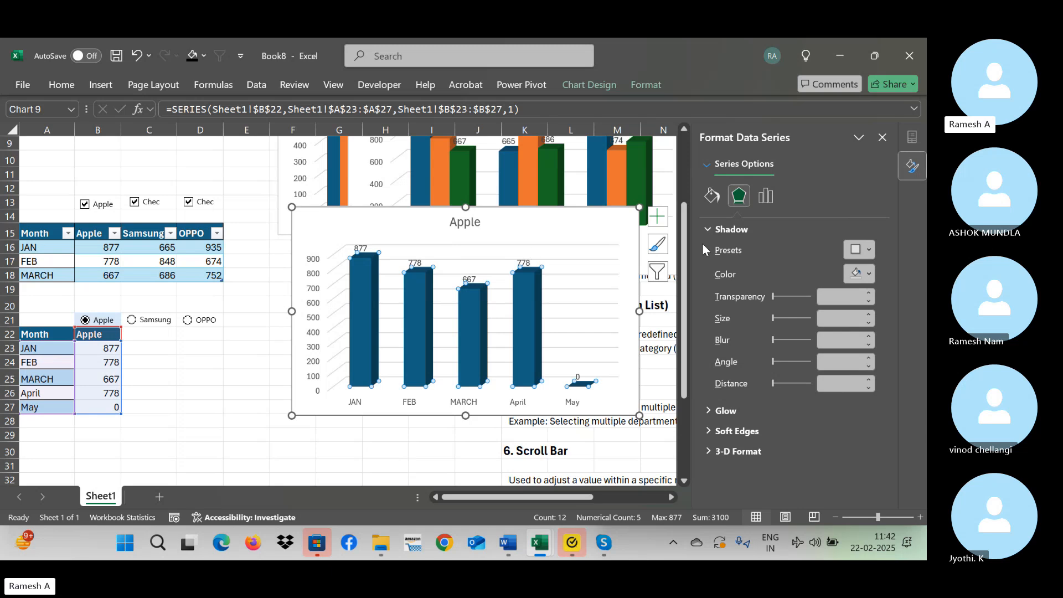
left_click(765, 195)
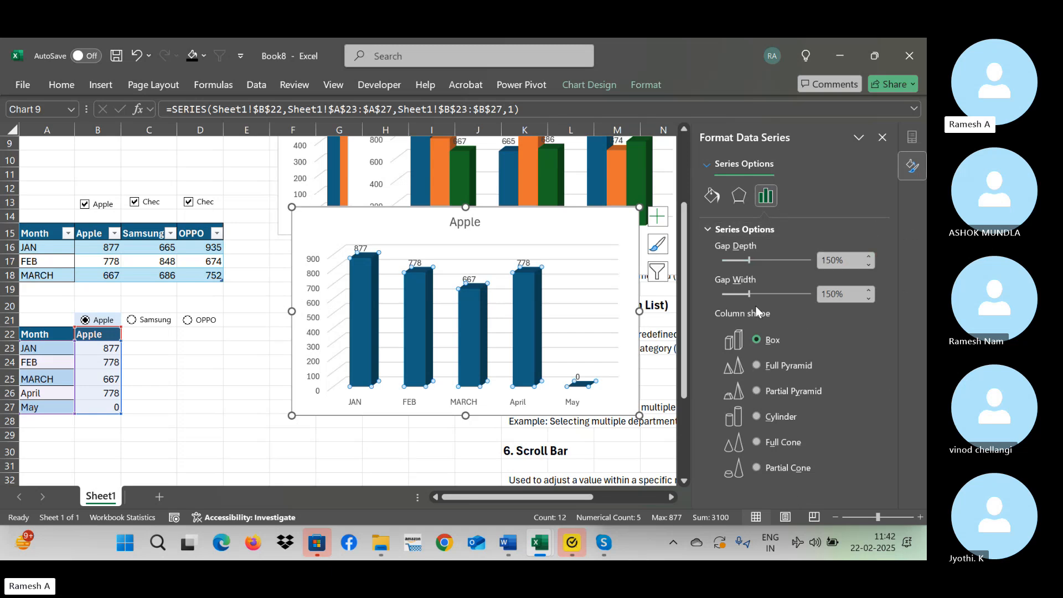
left_click(762, 364)
left_click(761, 387)
left_click(762, 339)
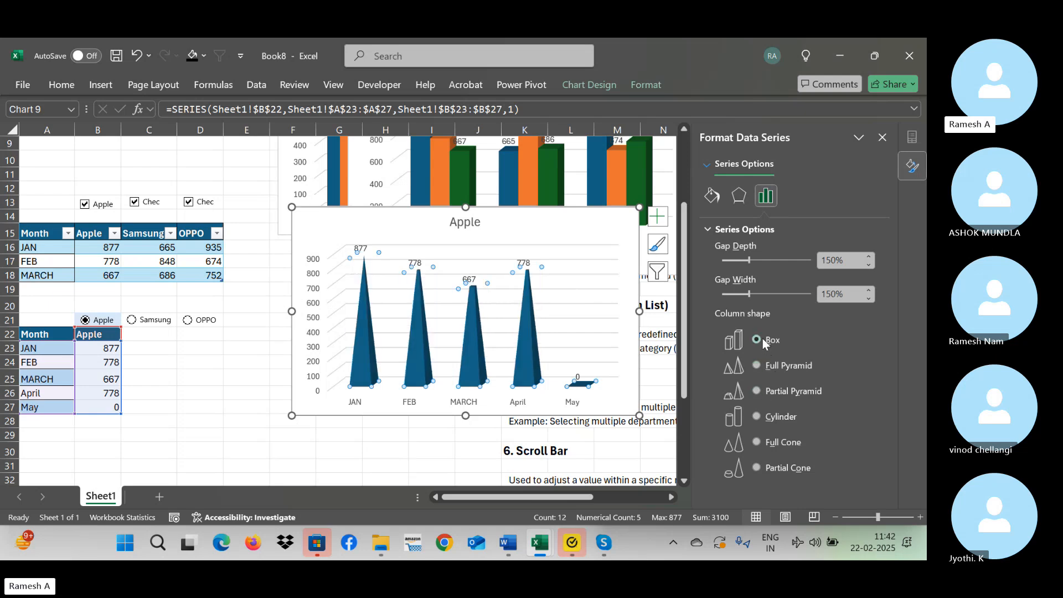
left_click(764, 417)
left_click(762, 442)
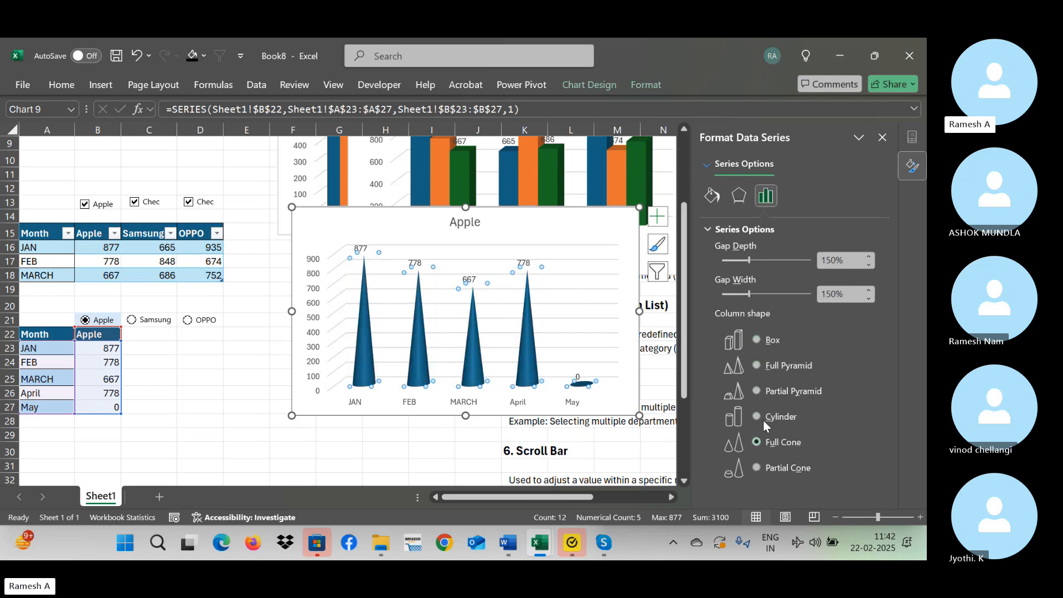
left_click(754, 338)
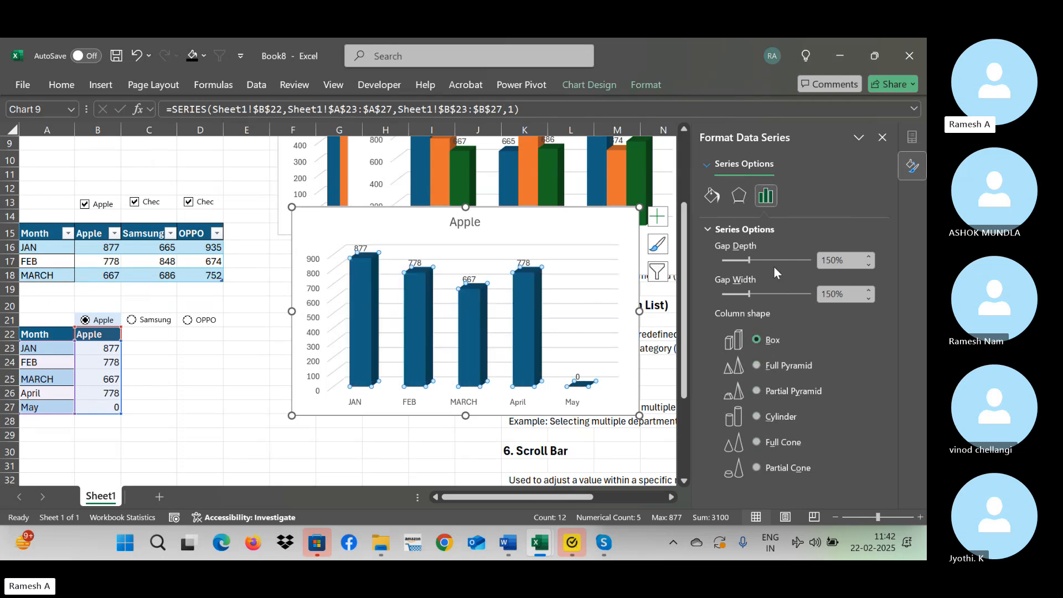
Examine the formatting options of the data series and the chart area's properties, fill, border and effects settings.
left_click(740, 197)
left_click(713, 197)
left_click(769, 205)
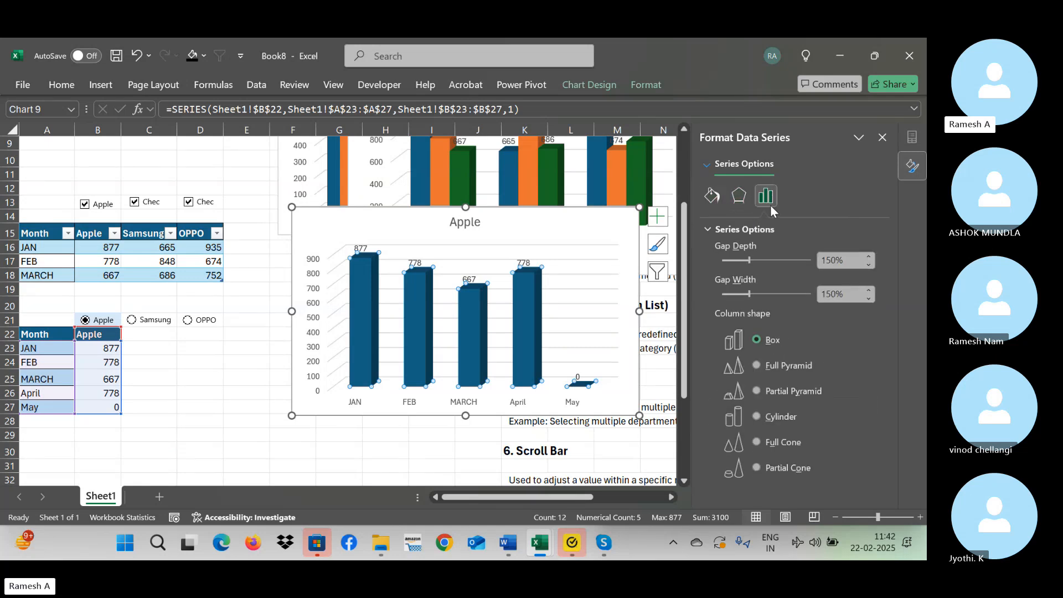
left_click(712, 165)
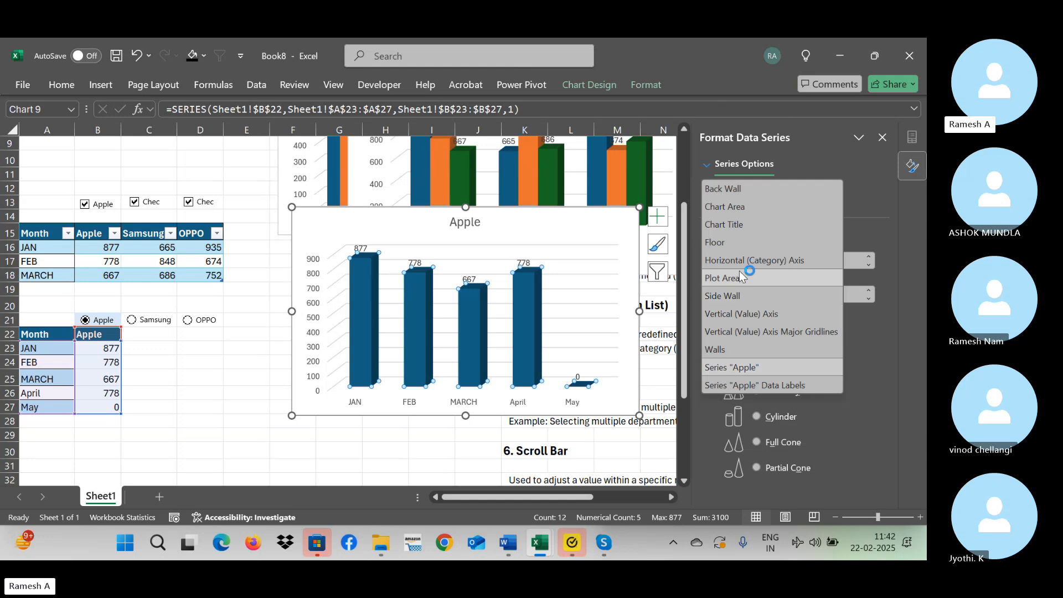
left_click(734, 209)
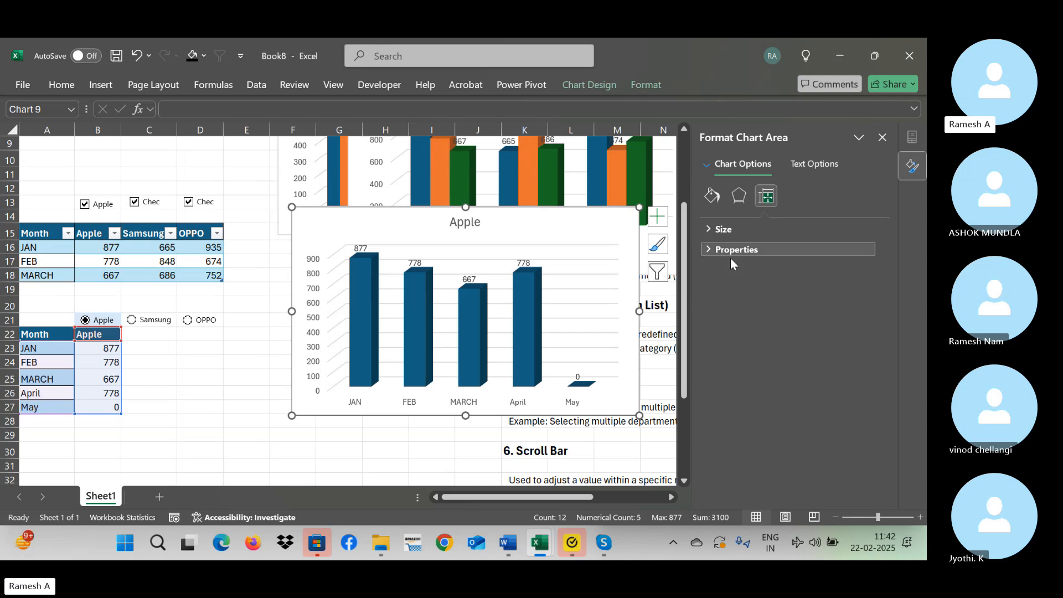
left_click(704, 249)
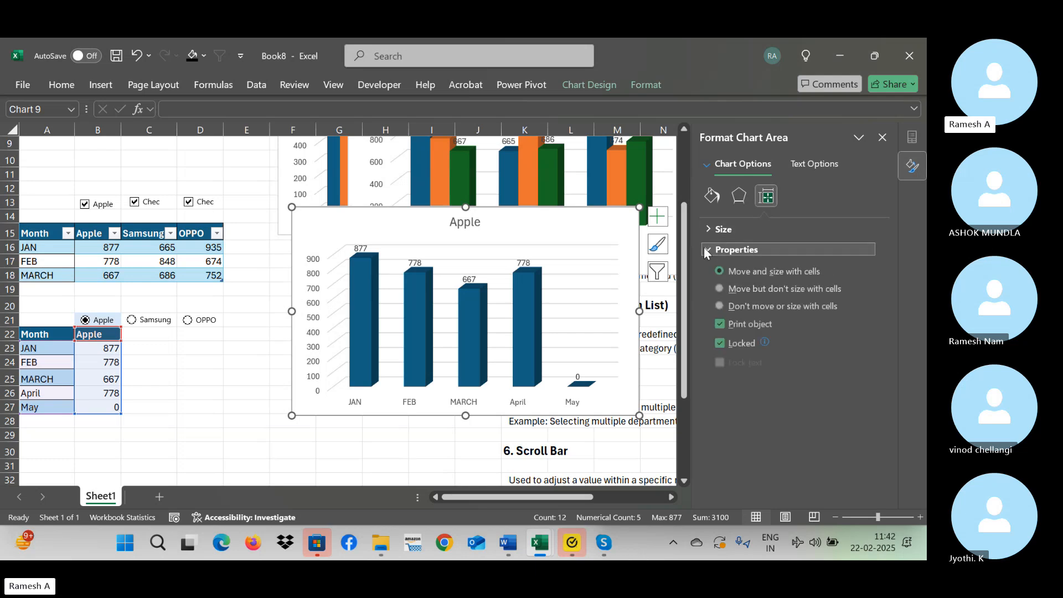
left_click(708, 204)
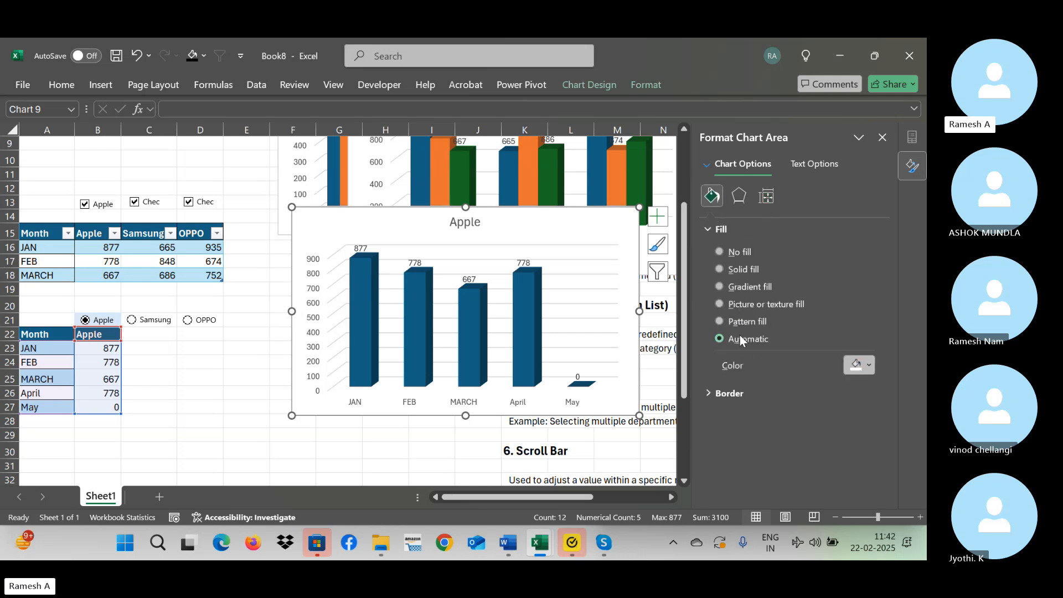
left_click(709, 396)
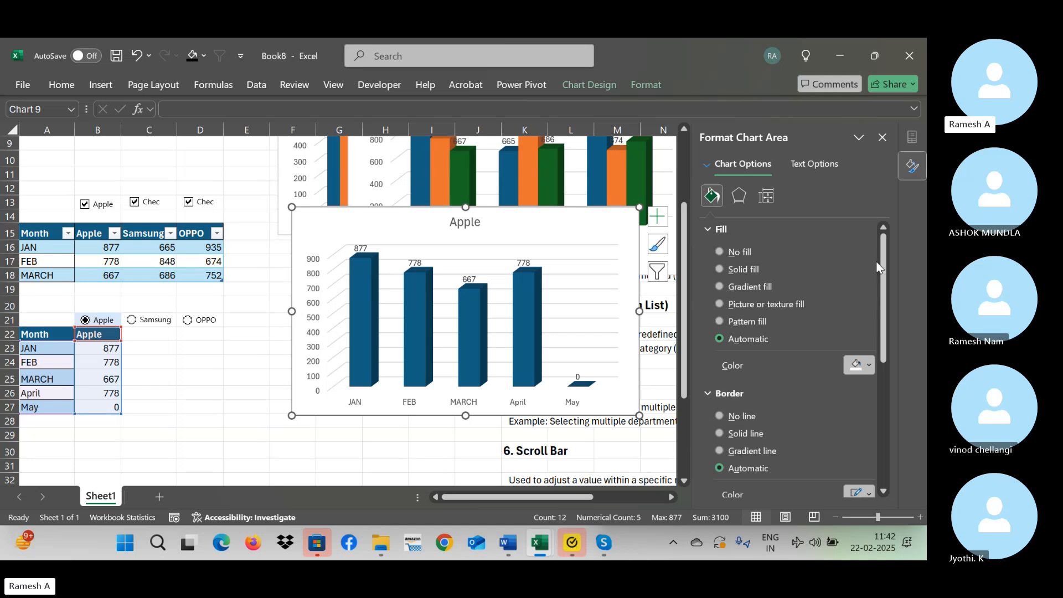
left_click_drag(879, 260, 886, 386)
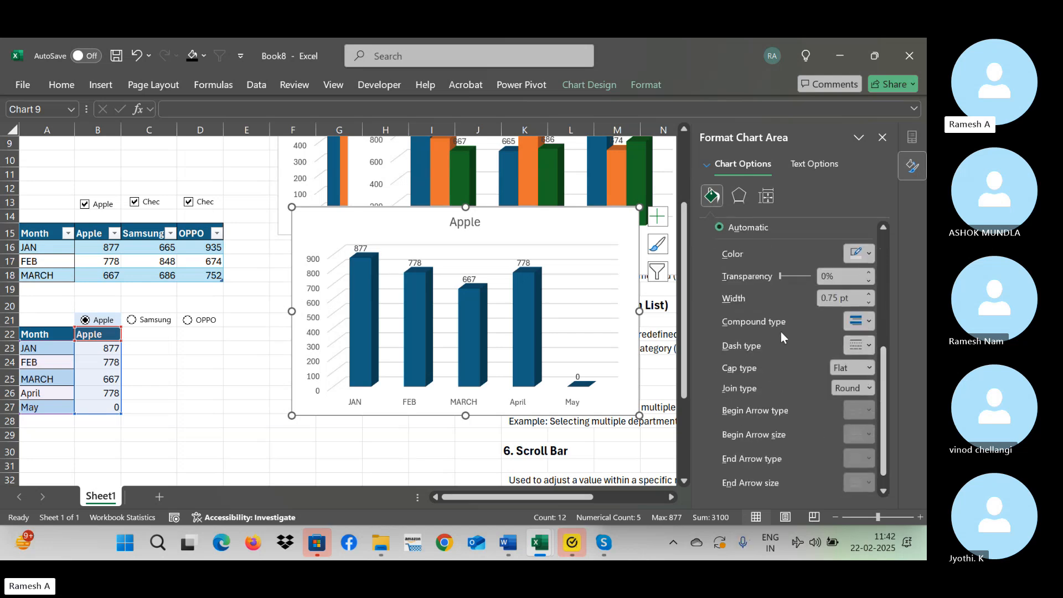
scroll(885, 283, "up", 5)
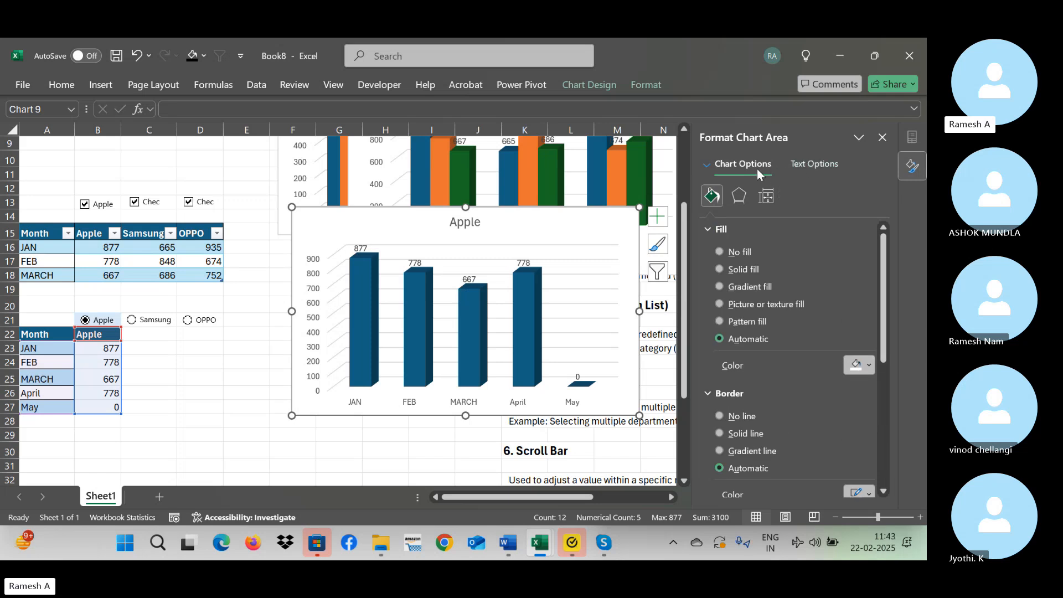
left_click(739, 195)
left_click(762, 198)
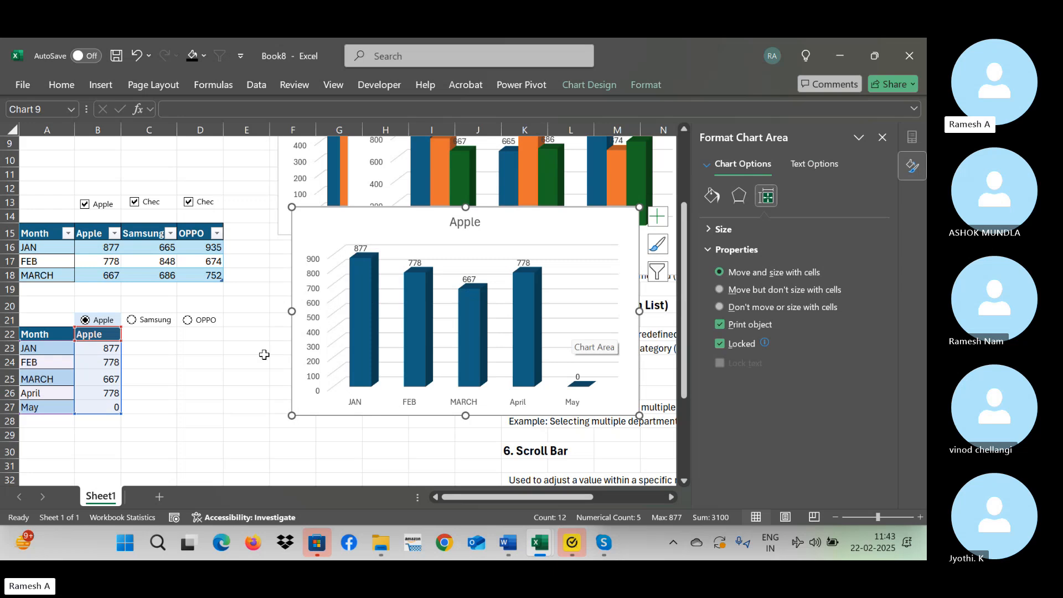
Test the chart by choosing Samsung and OPPO, and move the chart slightly up and to the right with the formatting pane closed.
left_click(234, 357)
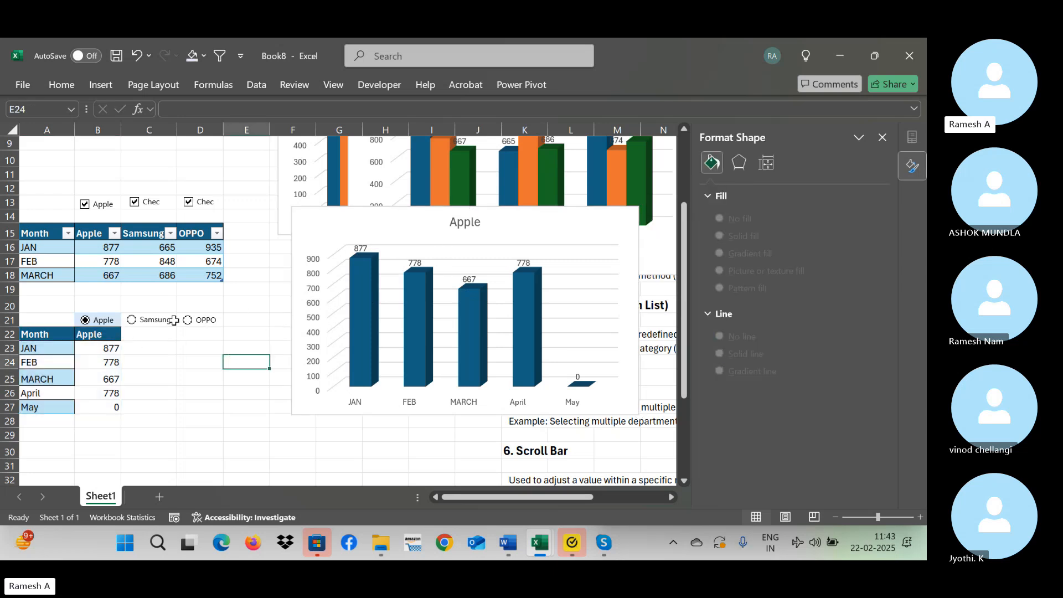
left_click(142, 322)
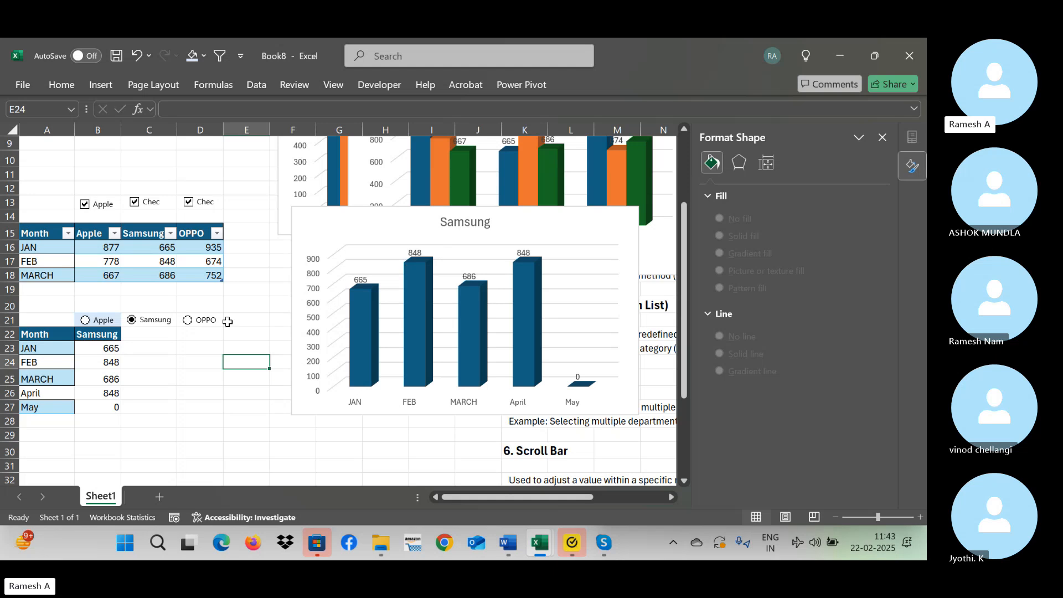
left_click(188, 320)
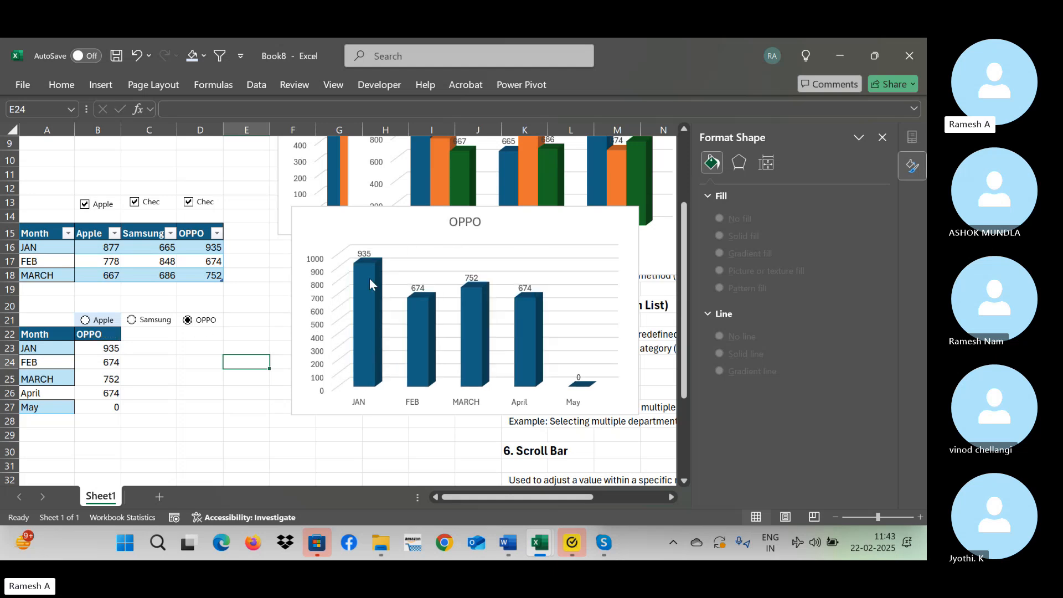
left_click(882, 136)
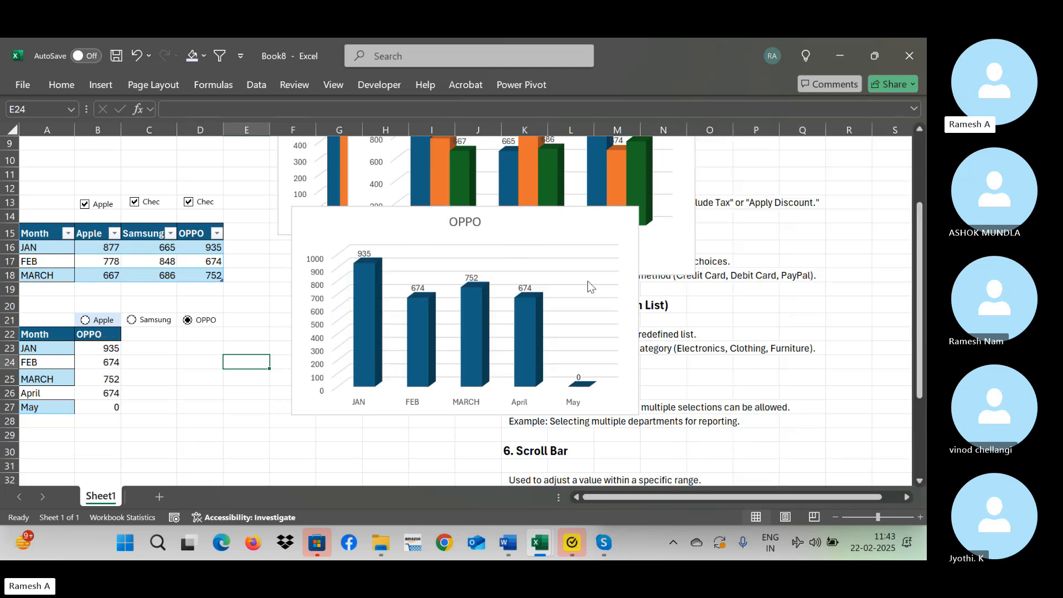
left_click_drag(487, 210, 554, 203)
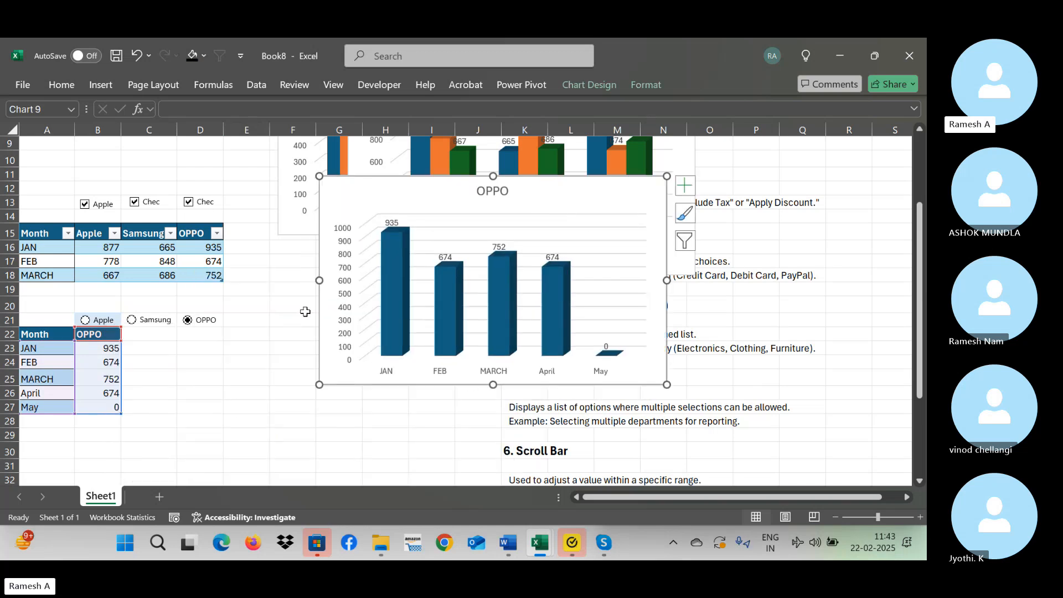
Test the moved chart by switching the option buttons repeatedly between Samsung, OPPO and Apple, ending on OPPO.
left_click(152, 333)
left_click(147, 320)
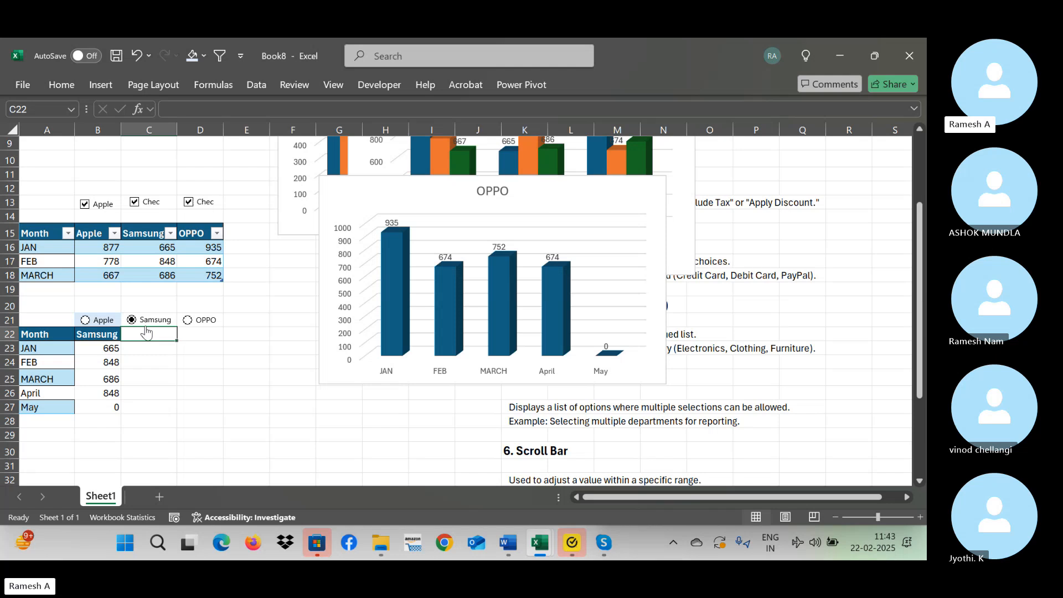
left_click(194, 324)
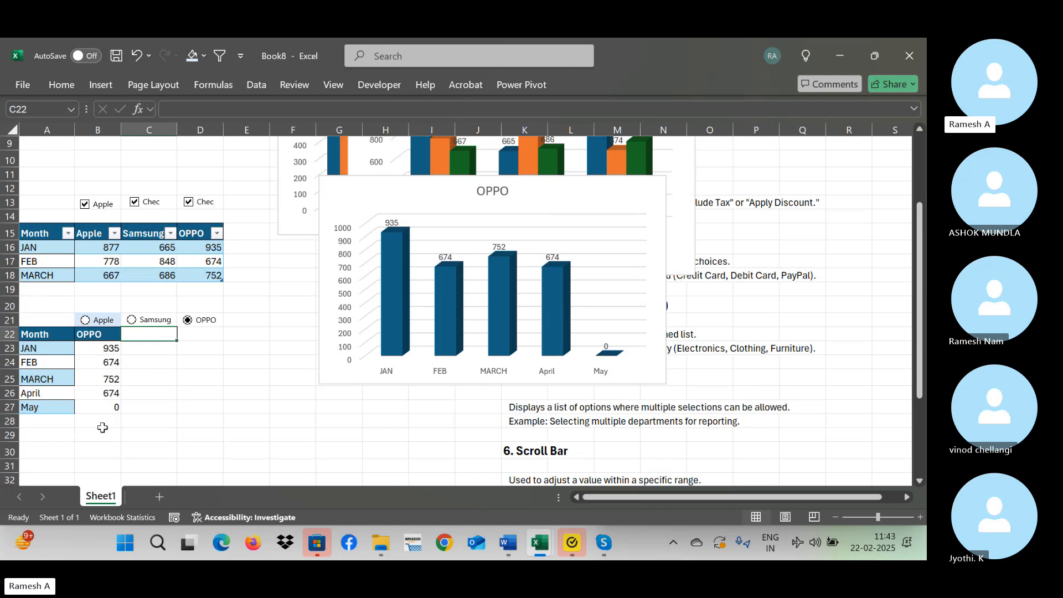
left_click(585, 212)
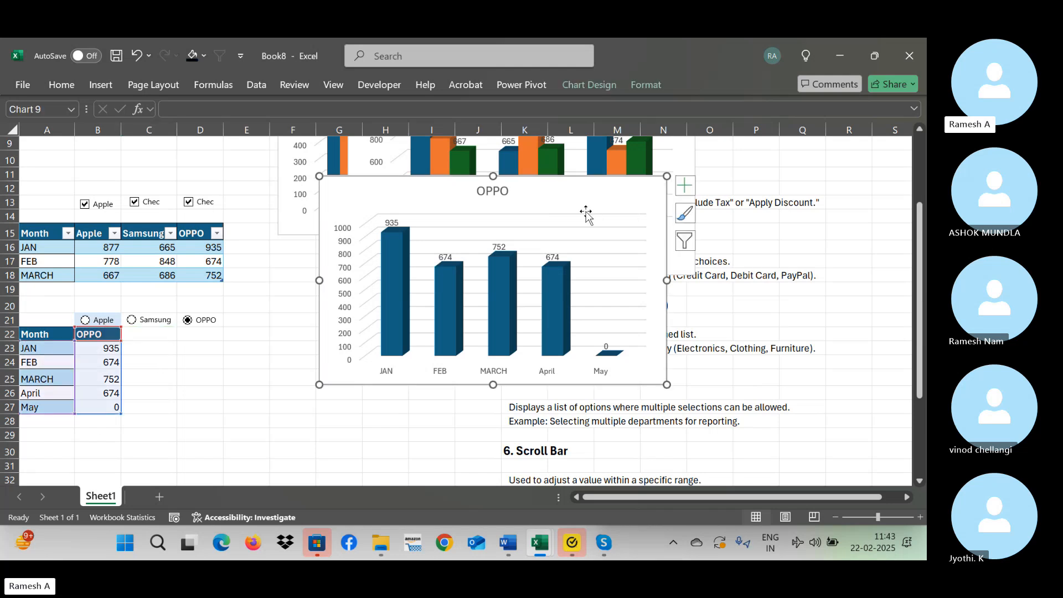
left_click(158, 320)
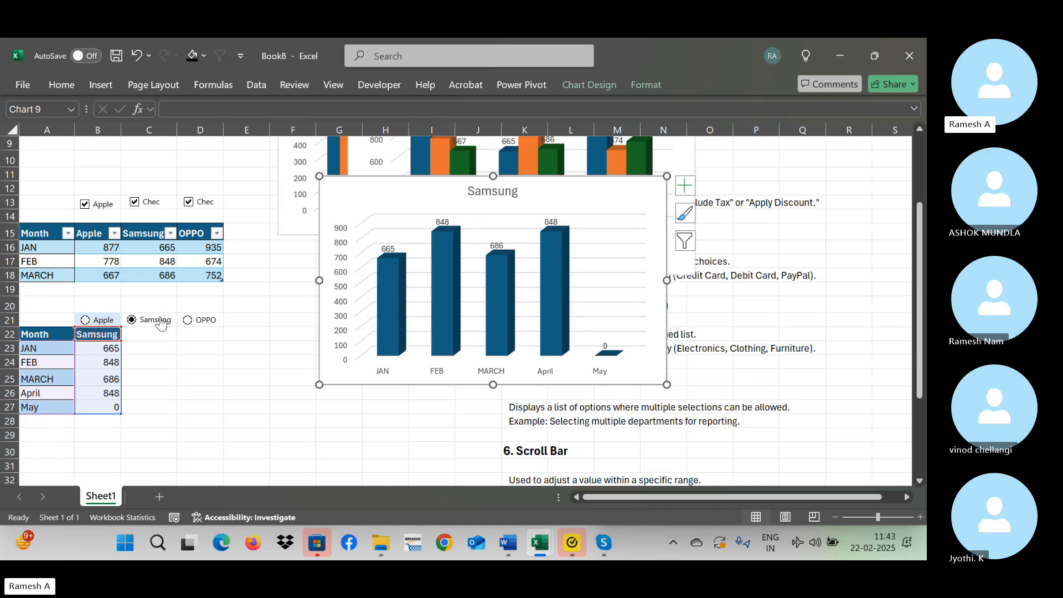
left_click(89, 323)
left_click(145, 319)
left_click(199, 326)
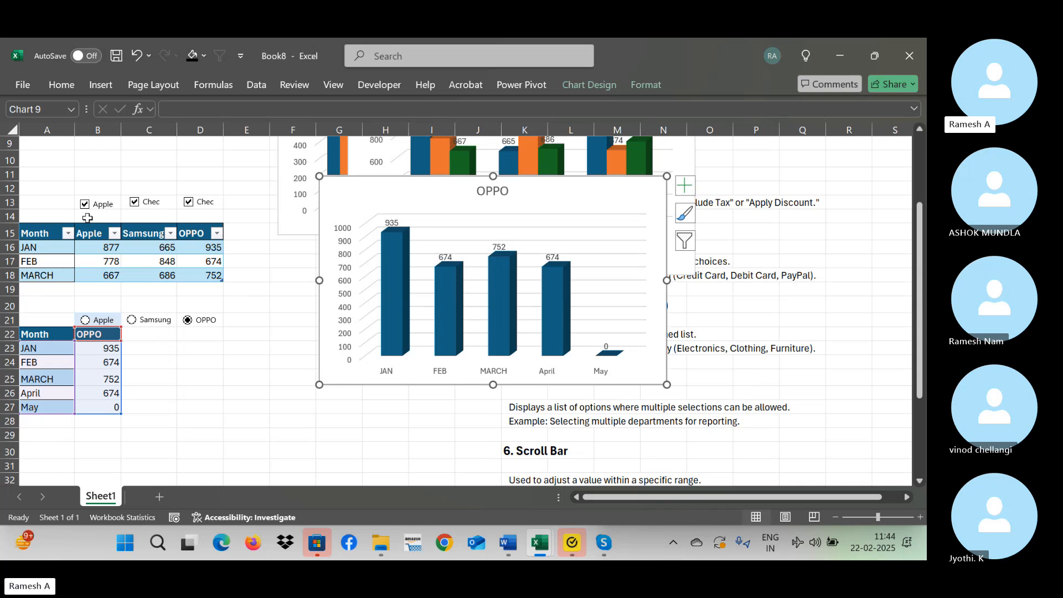
Toggle the OPPO check box off and on, and move the OPPO chart down below the combined brand chart.
left_click(195, 206)
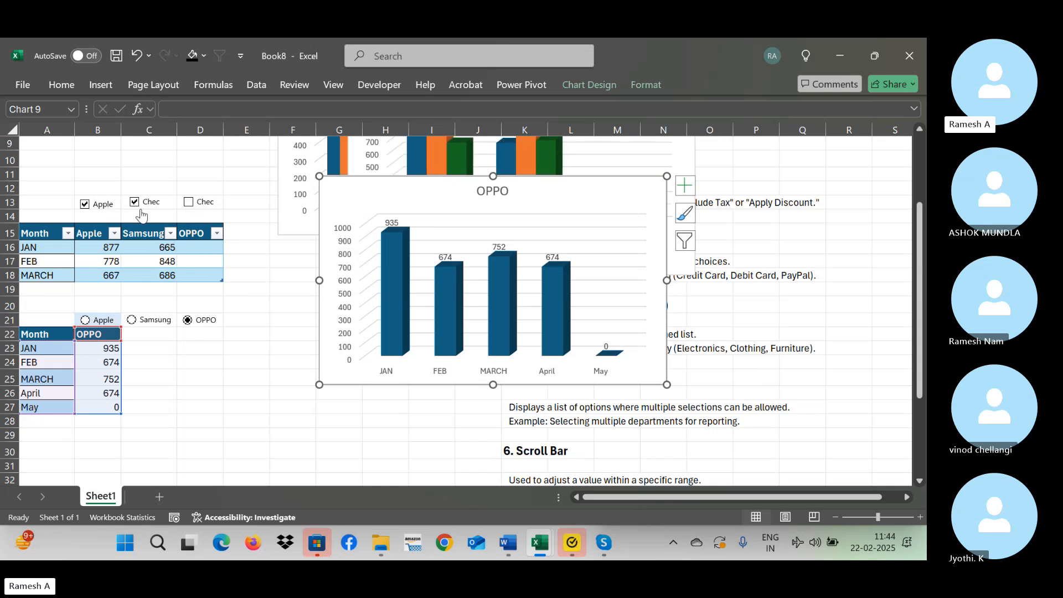
left_click(191, 206)
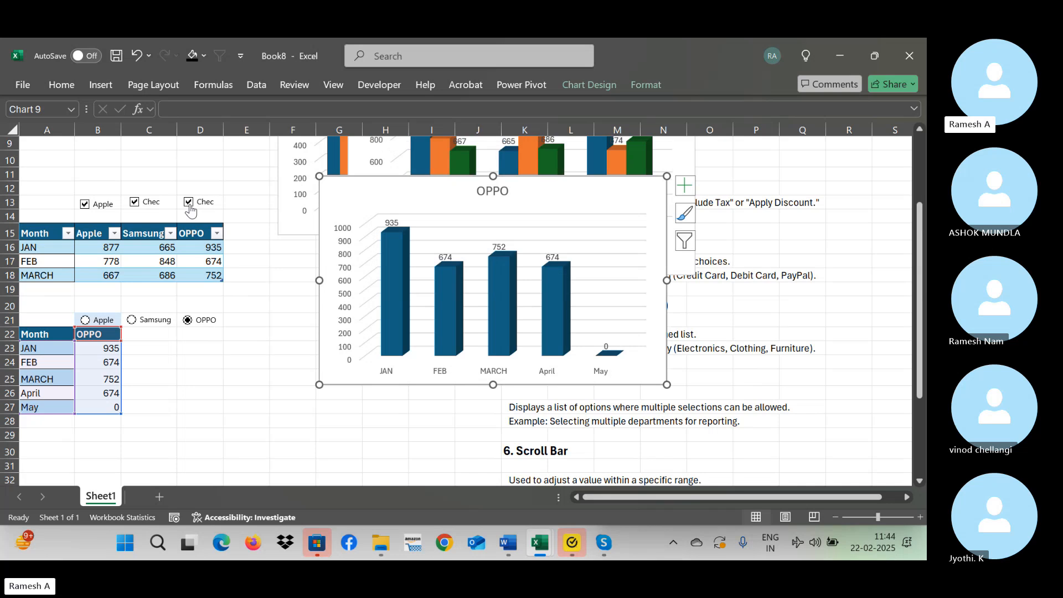
left_click_drag(453, 184, 352, 356)
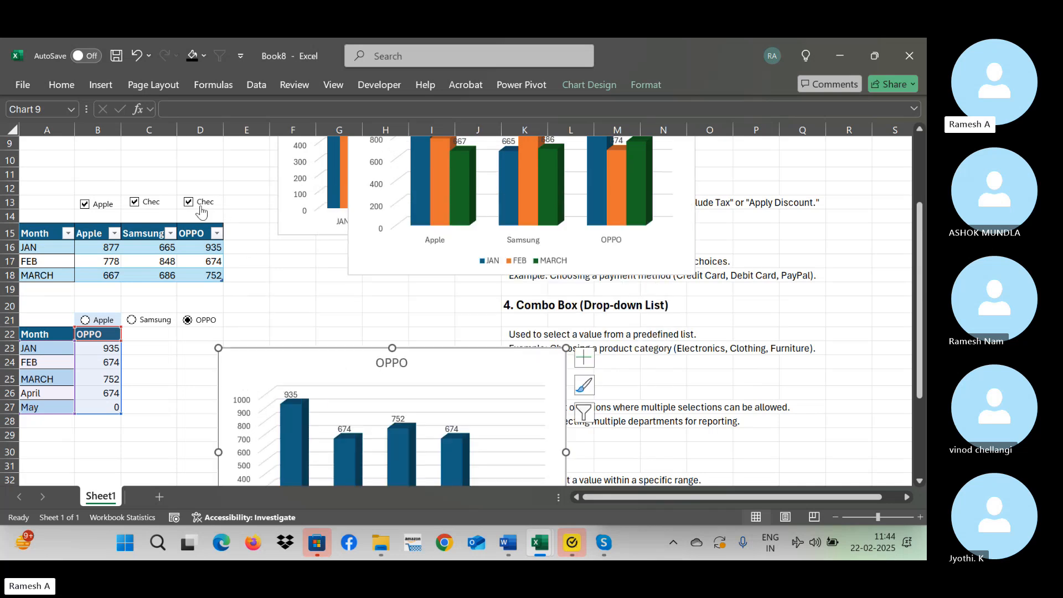
Clear the OPPO and Samsung check boxes and move the OPPO chart up directly beneath the combined brand chart.
left_click(201, 209)
left_click(146, 209)
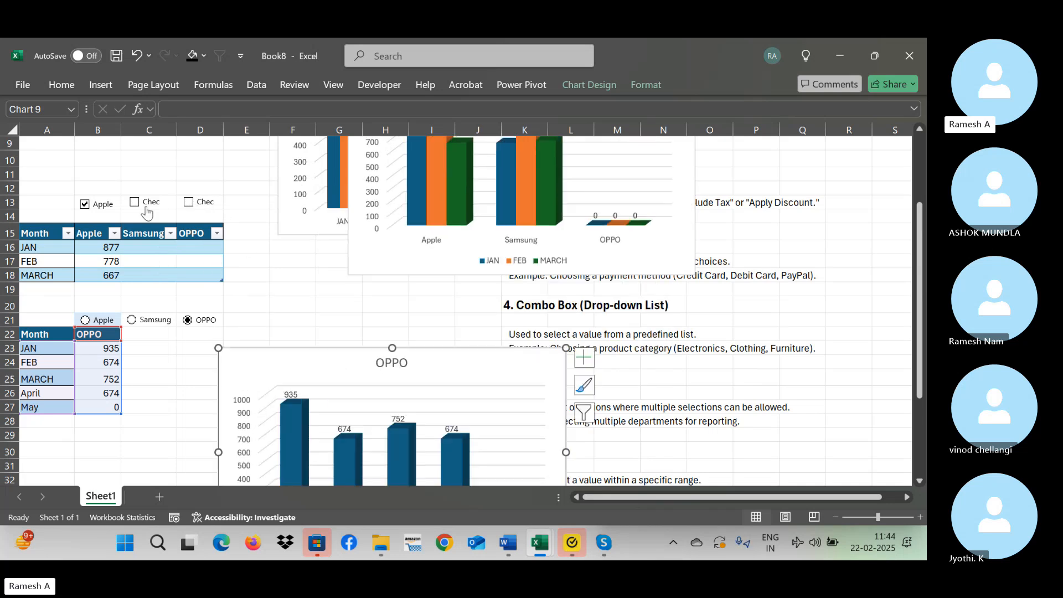
mouse_move(414, 186)
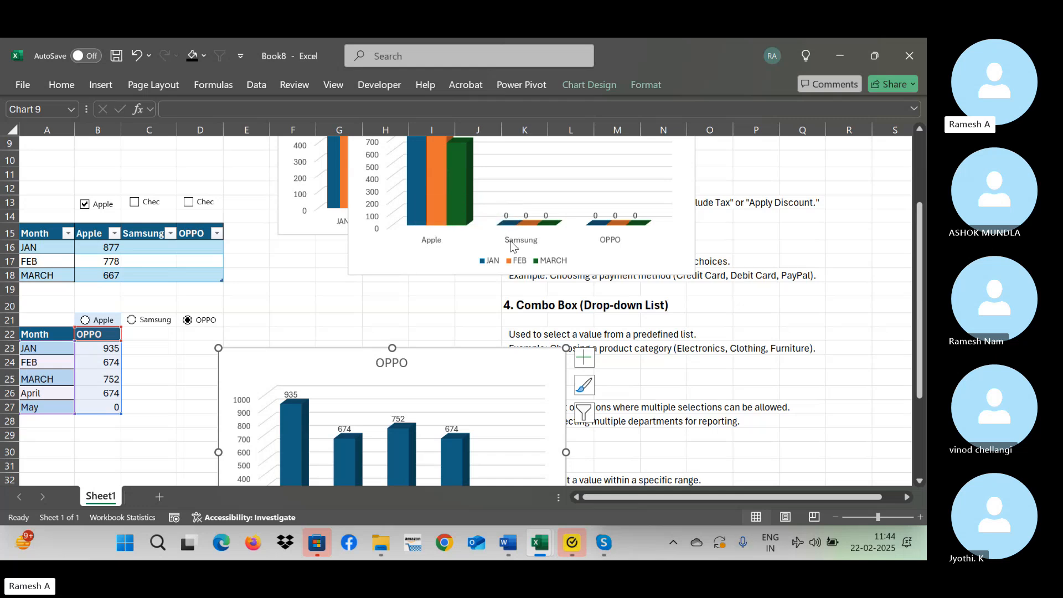
left_click_drag(434, 362, 447, 294)
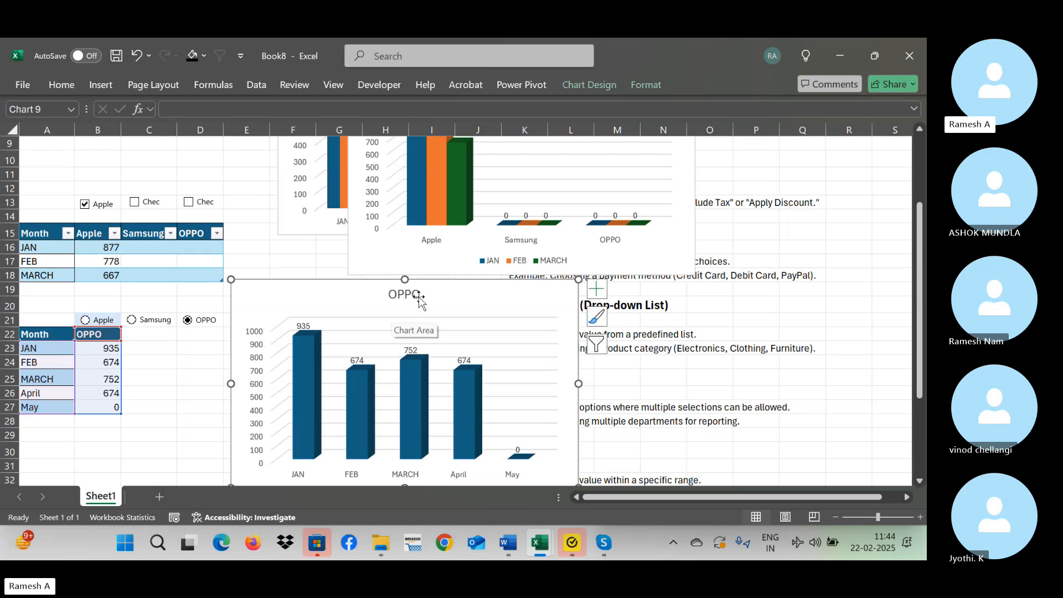
Switch to the Skype call window to check the call and return to the Excel worksheet with the chart deselected.
left_click(601, 543)
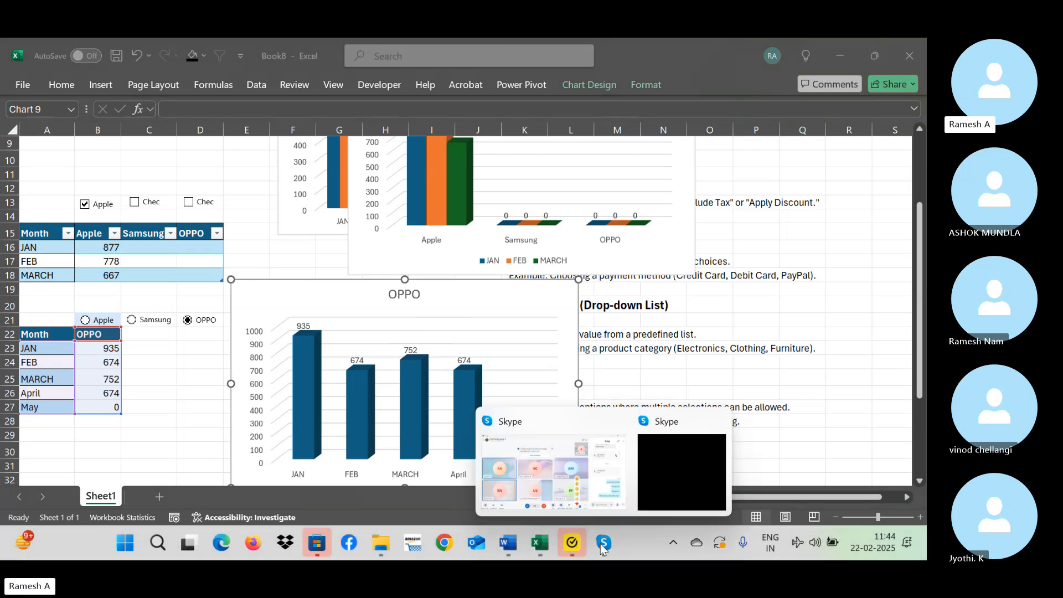
left_click(564, 468)
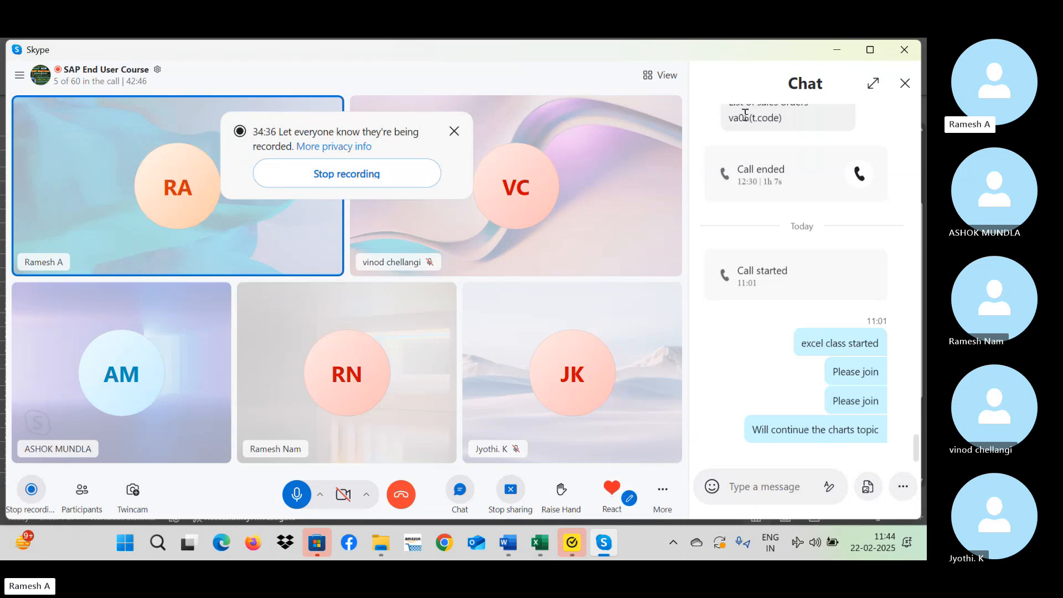
left_click(835, 52)
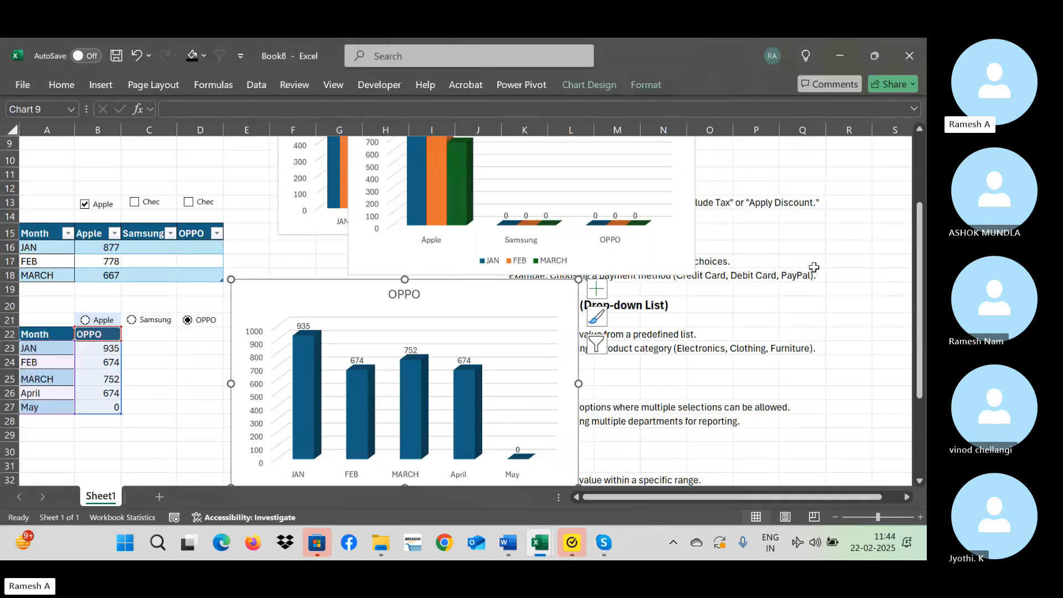
left_click(814, 237)
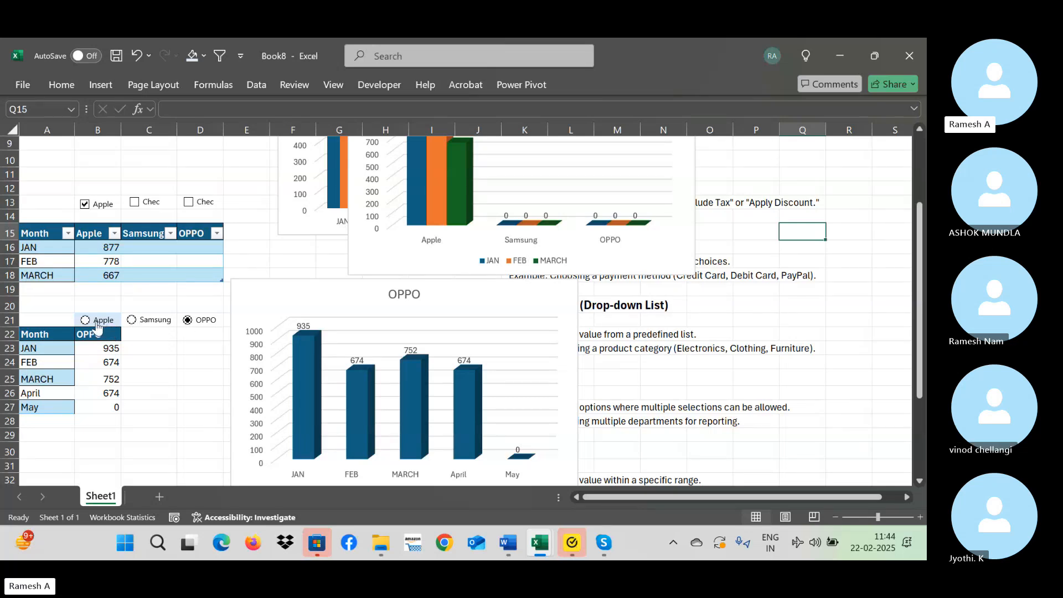
Choose the Apple option button and set the font colour of linked cell A20 to Automatic.
left_click(97, 324)
left_click(48, 304)
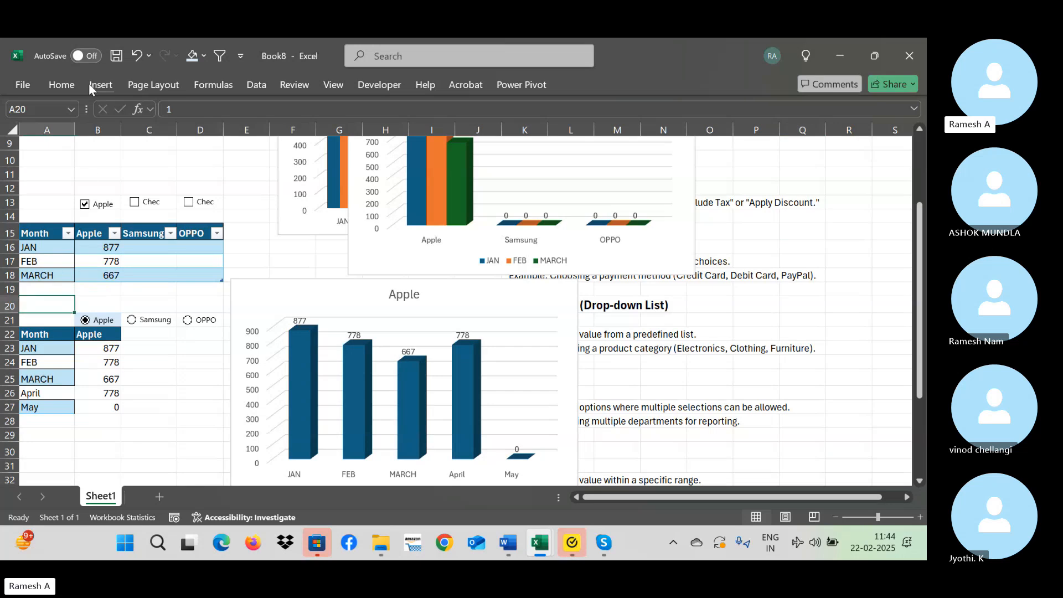
left_click(60, 83)
left_click(244, 135)
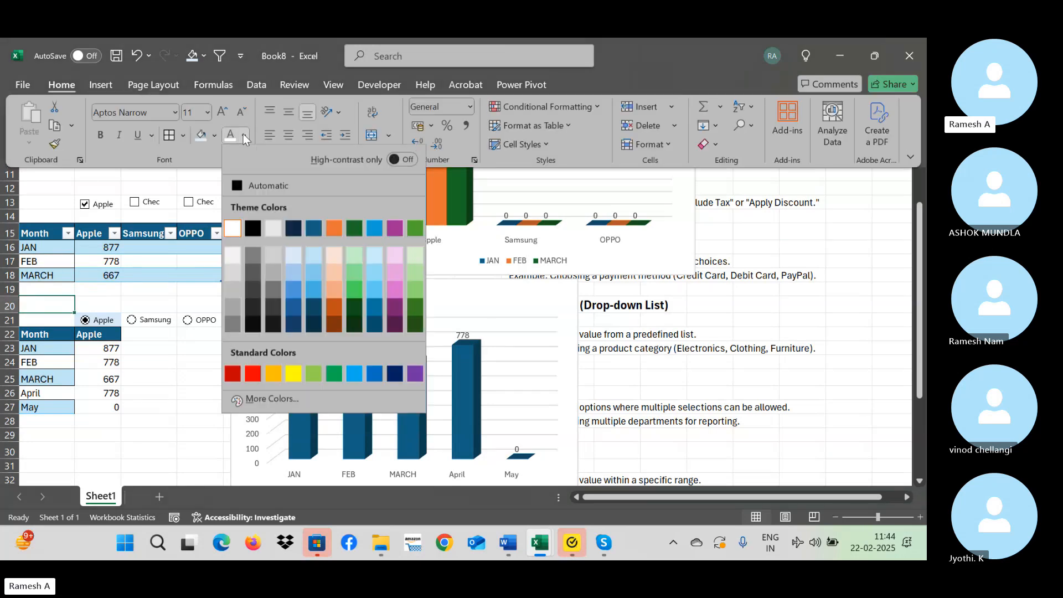
left_click(246, 185)
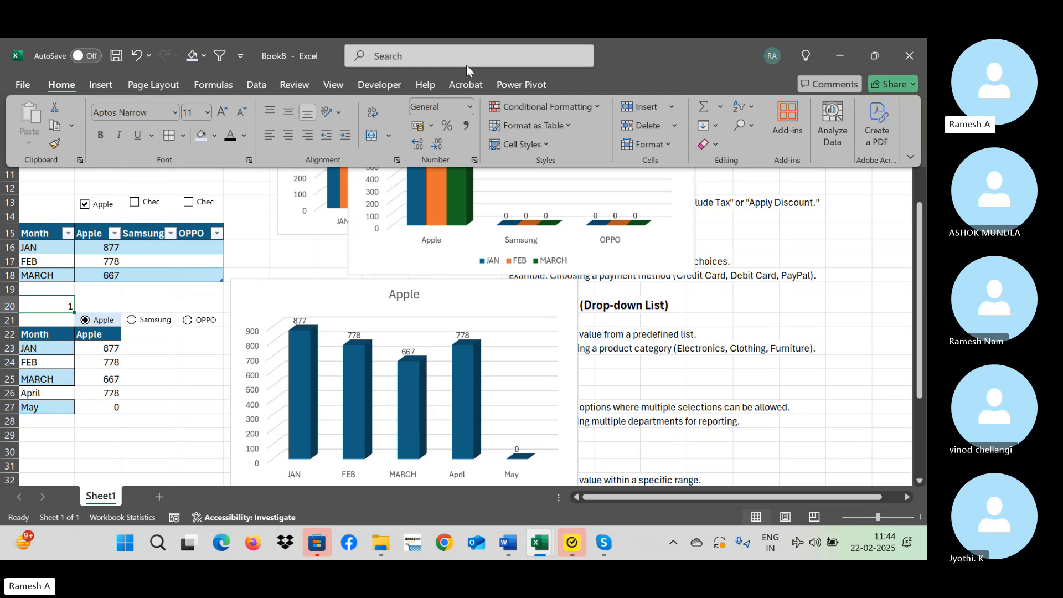
Insert a form-control option button in the empty area around cell R21, beside the notes.
left_click(380, 84)
left_click(330, 133)
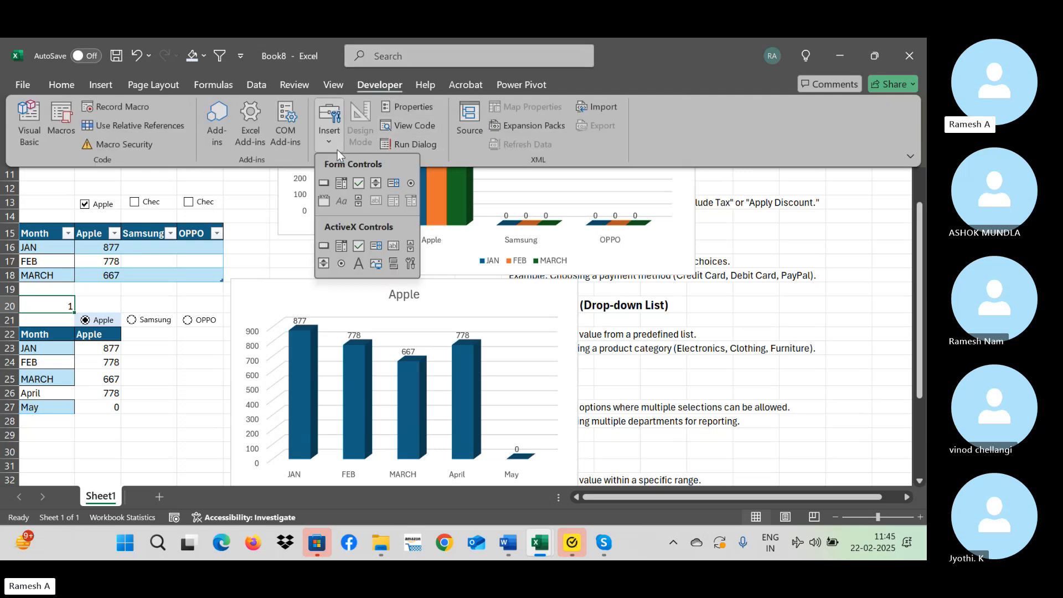
left_click(410, 183)
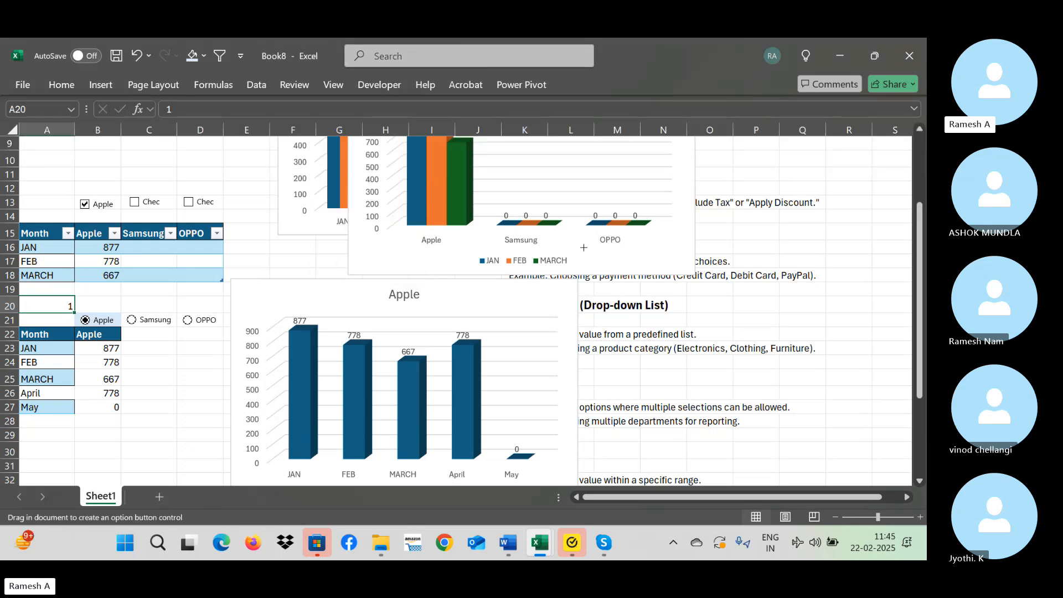
left_click_drag(815, 310, 878, 337)
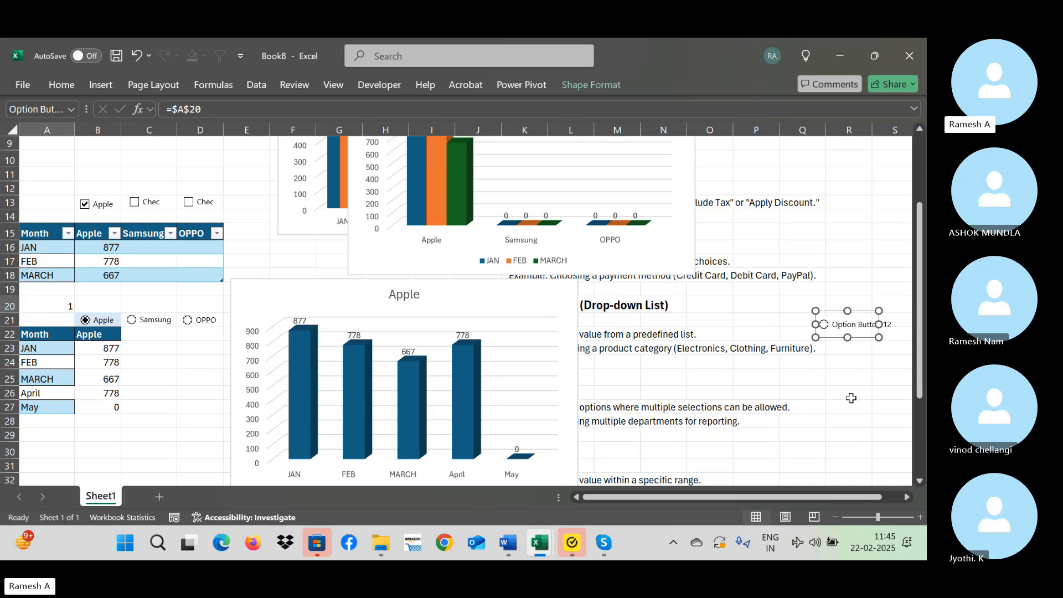
Make two copies of the new option button and space them out beneath the original.
key("ctrl+d")
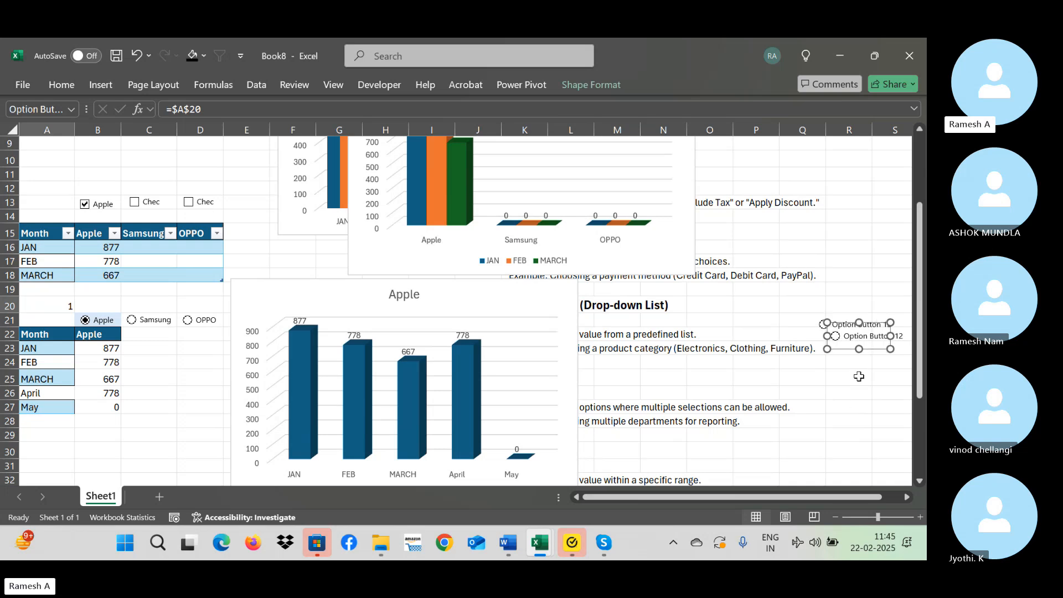
key("Down")
key("Down")
key("Down")
key("Down")
key("Down")
key("Down")
key("Down")
key("Down")
key("Down")
key("Down")
key("Down")
key("Down")
key("Down")
key("Down")
key("Down")
key("Down")
key("Down")
key("Down")
key("Down")
key("Down")
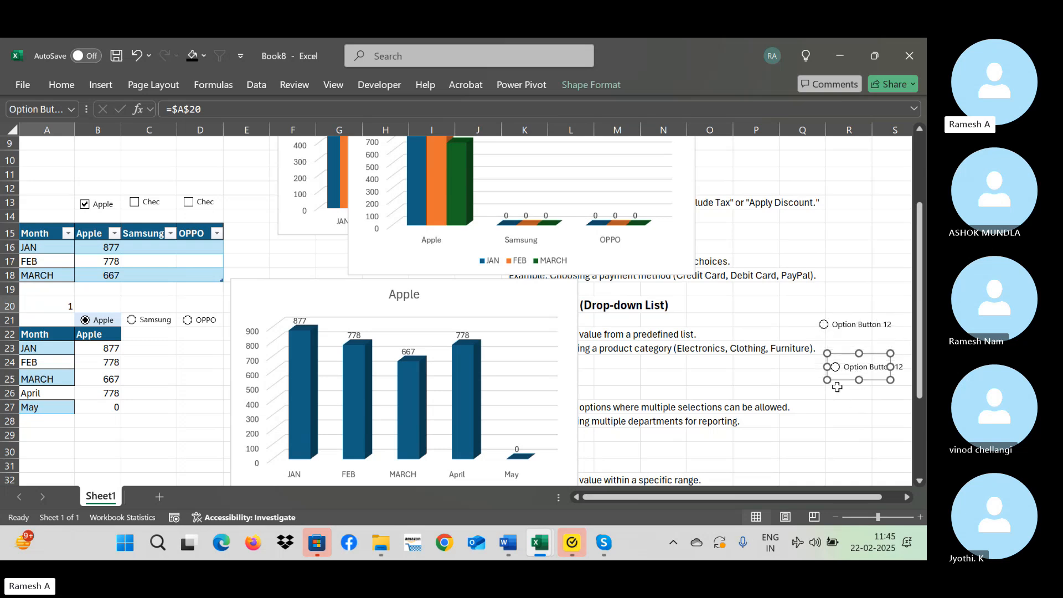
left_click(837, 390)
key("ctrl+v")
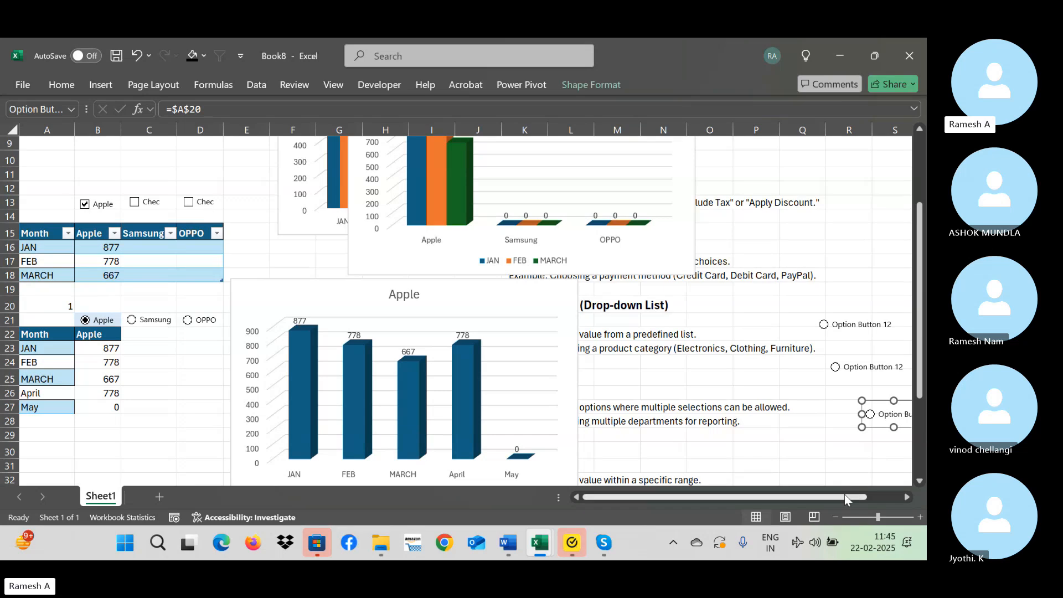
Change the cell link of the new option button at row 21 to $R$14 in its control formatting.
left_click_drag(845, 497, 875, 497)
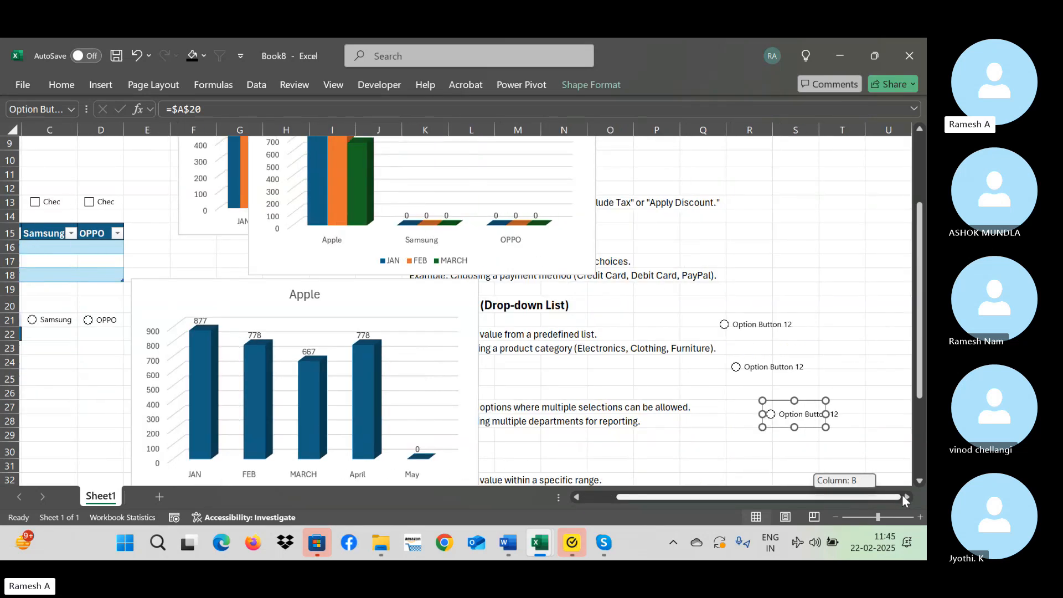
right_click(762, 339)
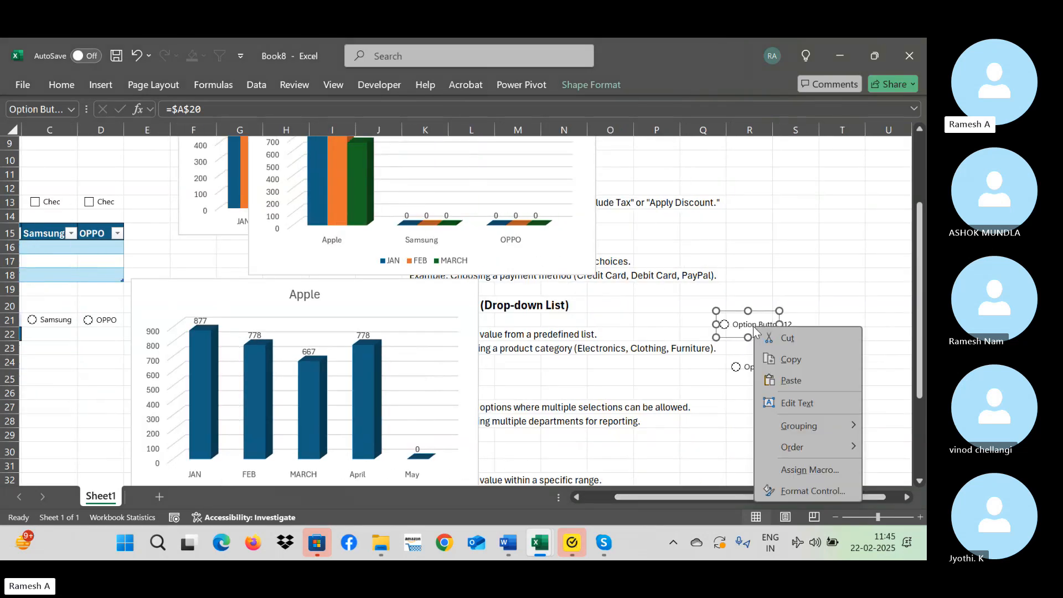
left_click(799, 494)
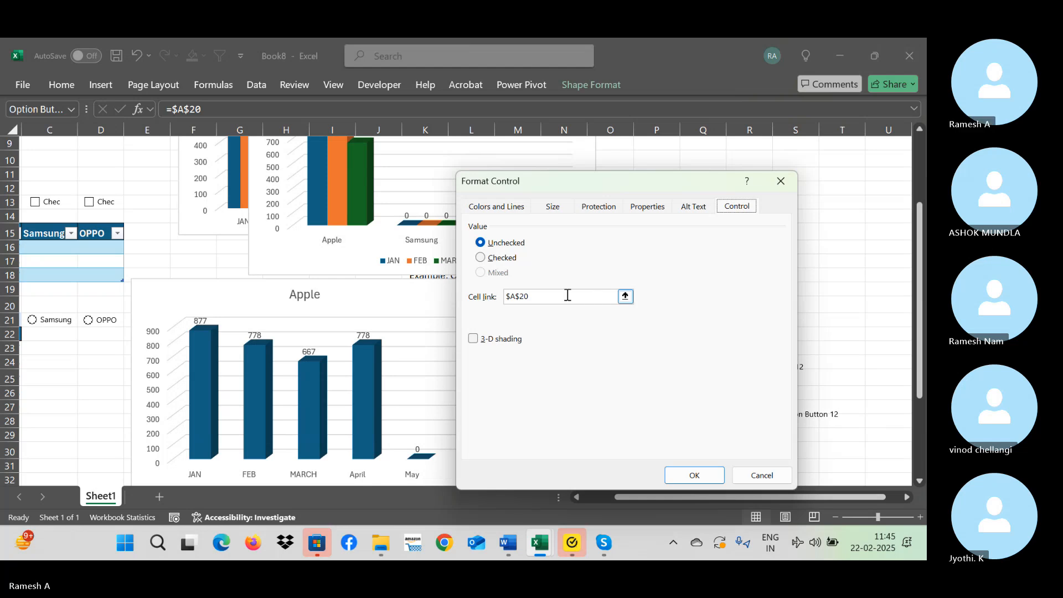
left_click_drag(613, 177, 426, 180)
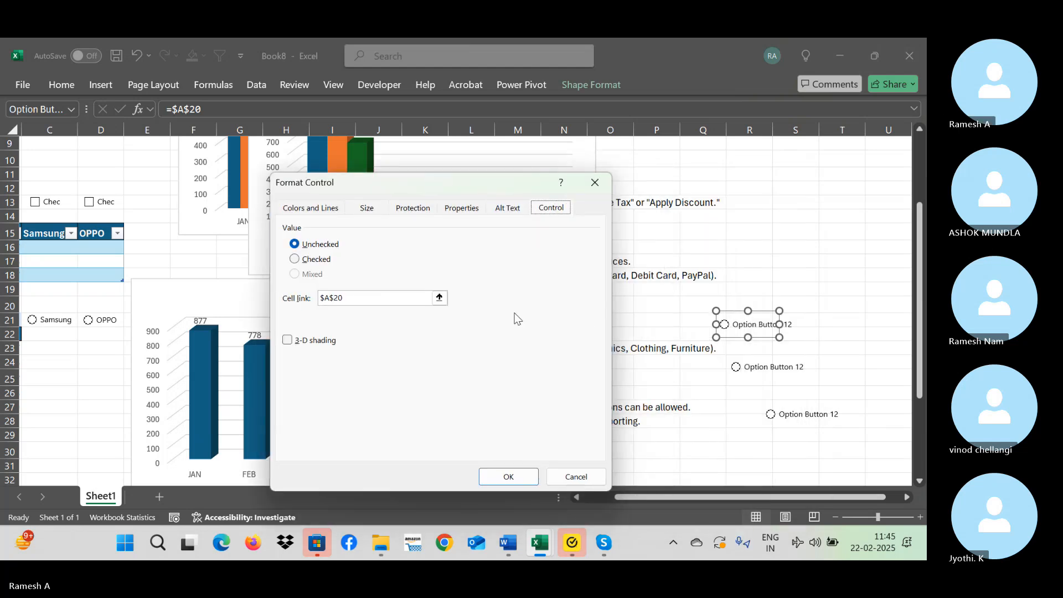
left_click(405, 297)
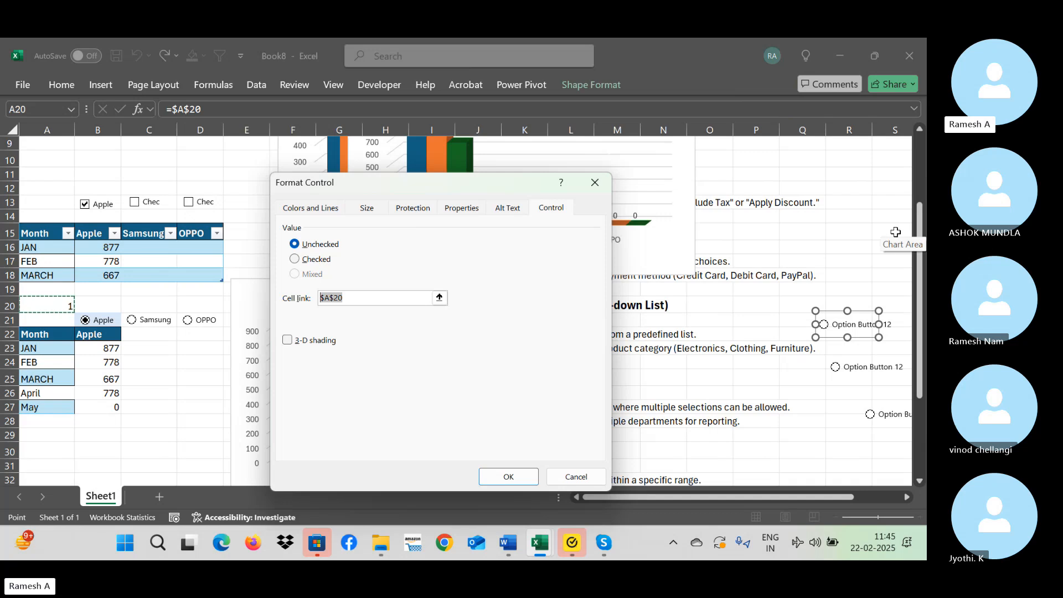
left_click(858, 217)
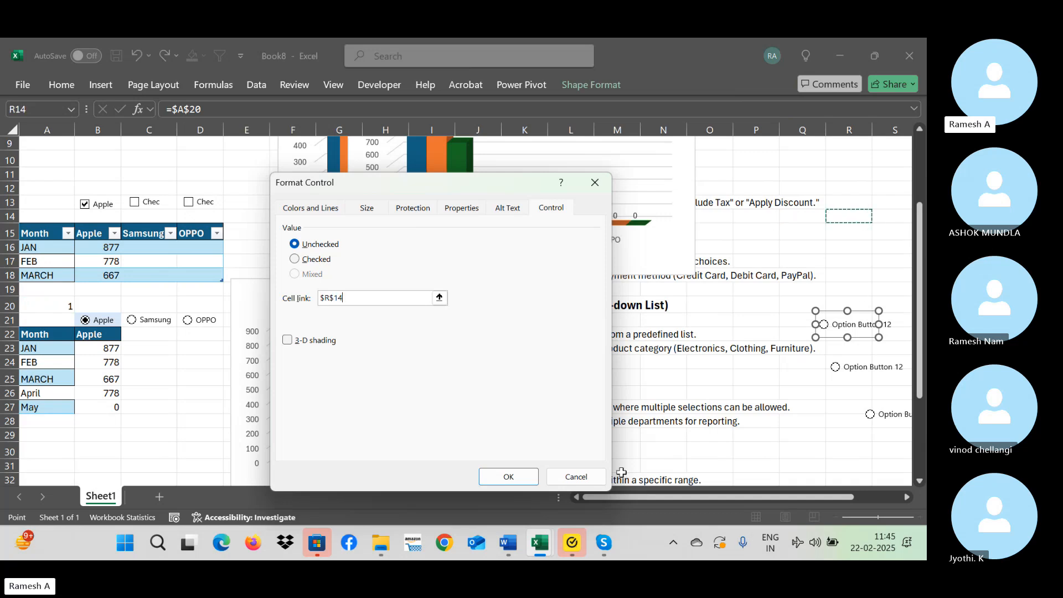
left_click(507, 477)
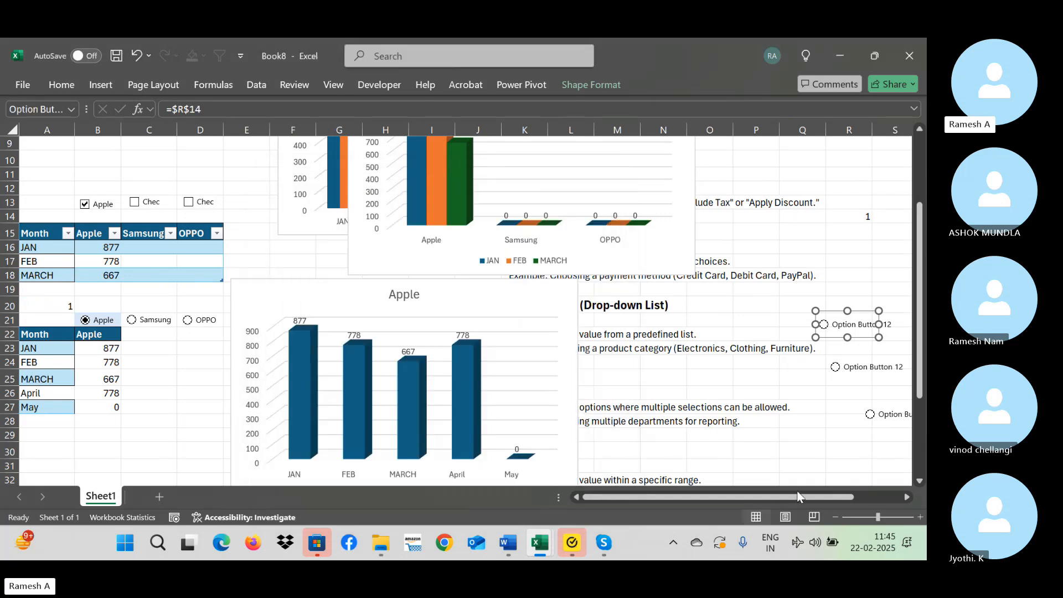
Test the three new option buttons in turn, end on the middle one and check the linked cell R14.
left_click_drag(798, 494, 845, 494)
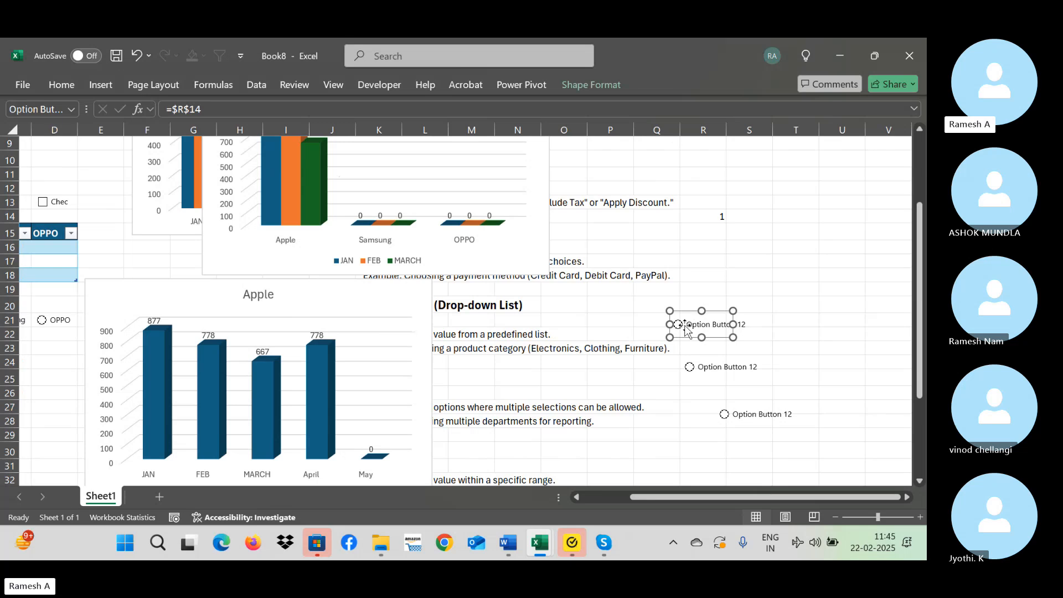
left_click(768, 327)
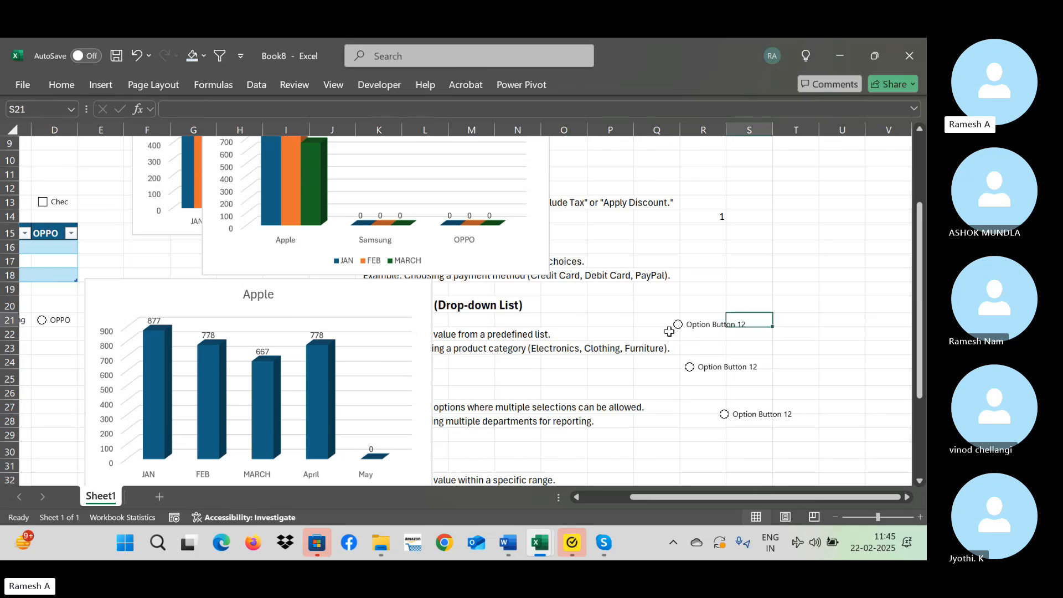
left_click(690, 367)
left_click(724, 414)
left_click(695, 332)
left_click(699, 367)
left_click(725, 217)
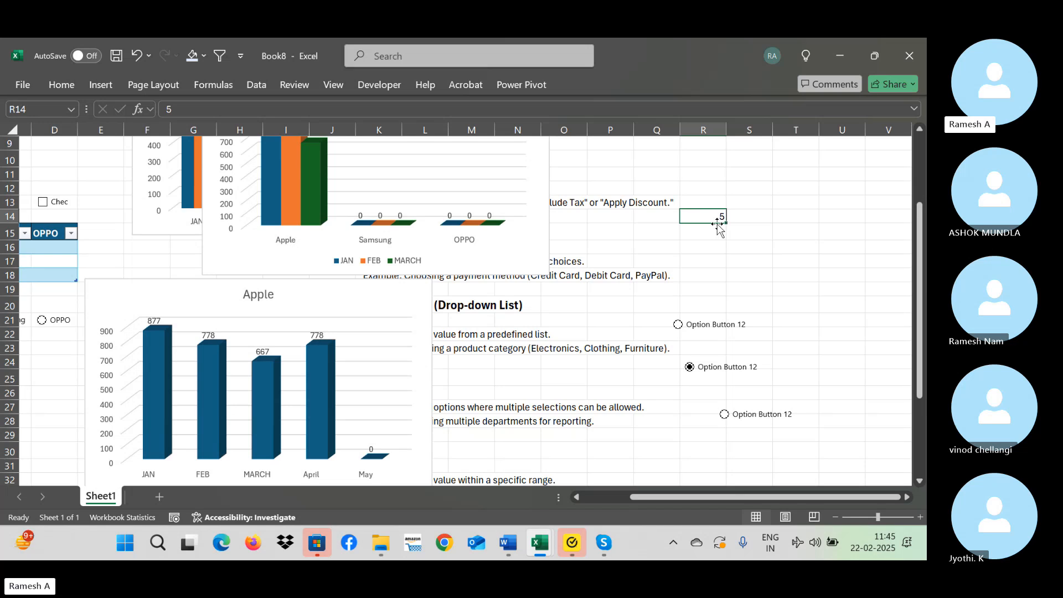
Clear the CHOOSE formula and its results from B22:B27.
left_click(64, 366)
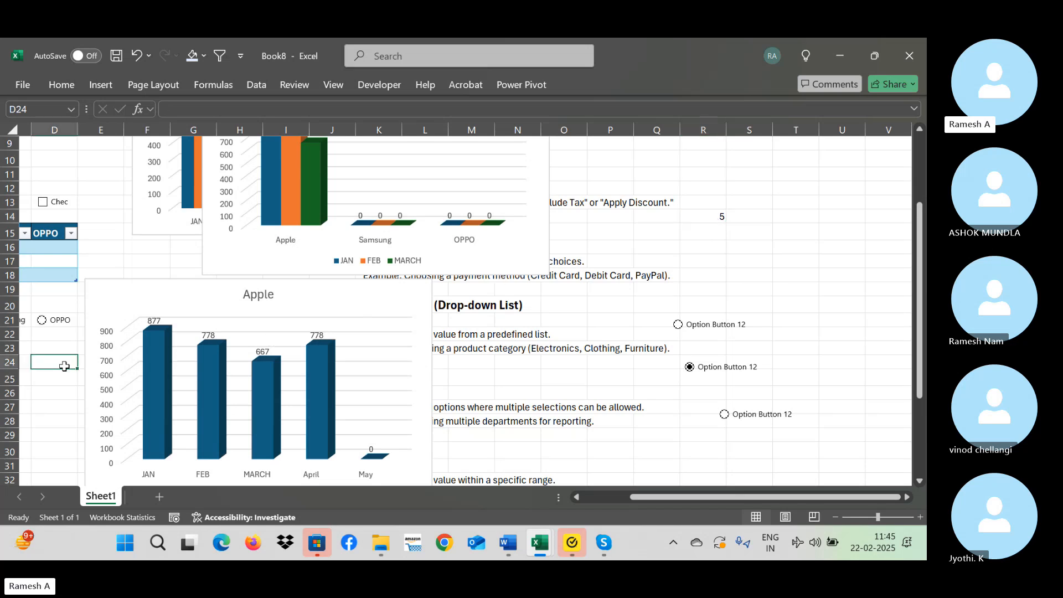
key("Left")
key("Left")
key("Left")
key("Right")
key("Right")
key("Up")
key("Up")
key("Left")
key("ctrl+shift+Down")
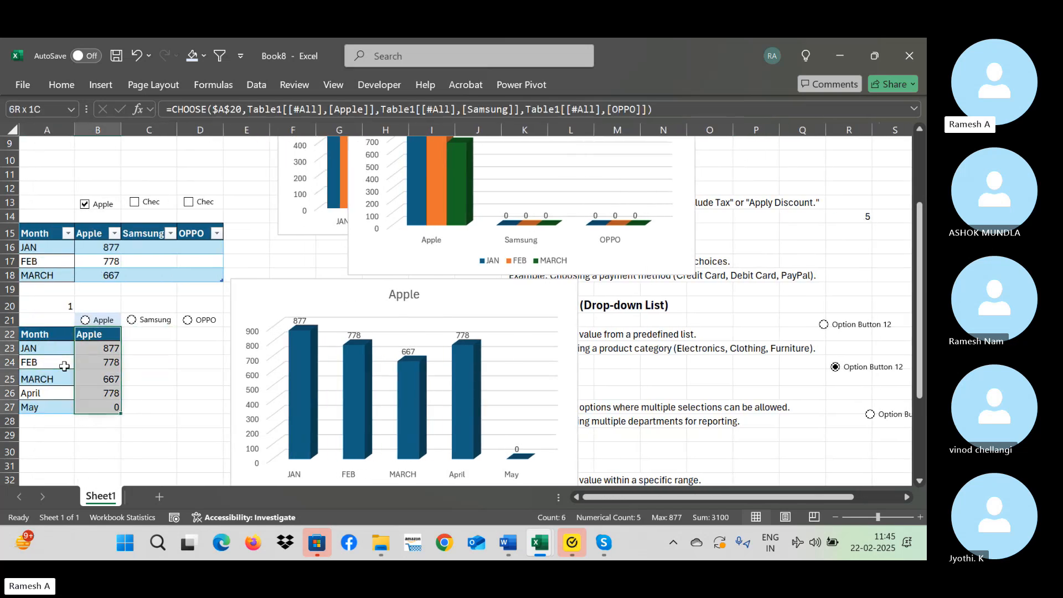
key("Delete")
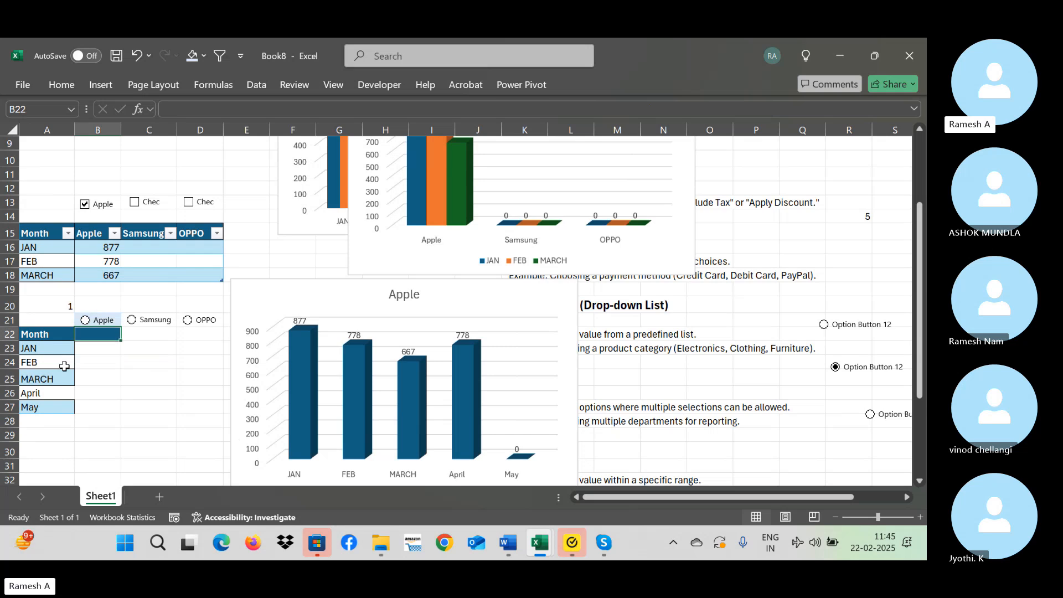
Begin a VLOOKUP formula in B22 that looks up A22 in the whole first table, Table1[#All].
type("=vlook")
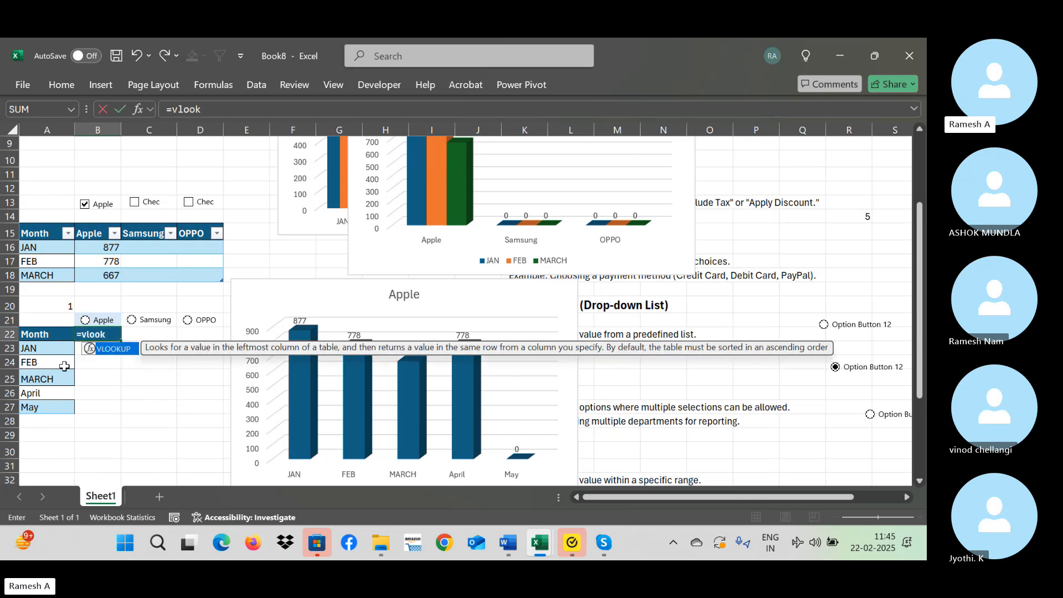
type("up(")
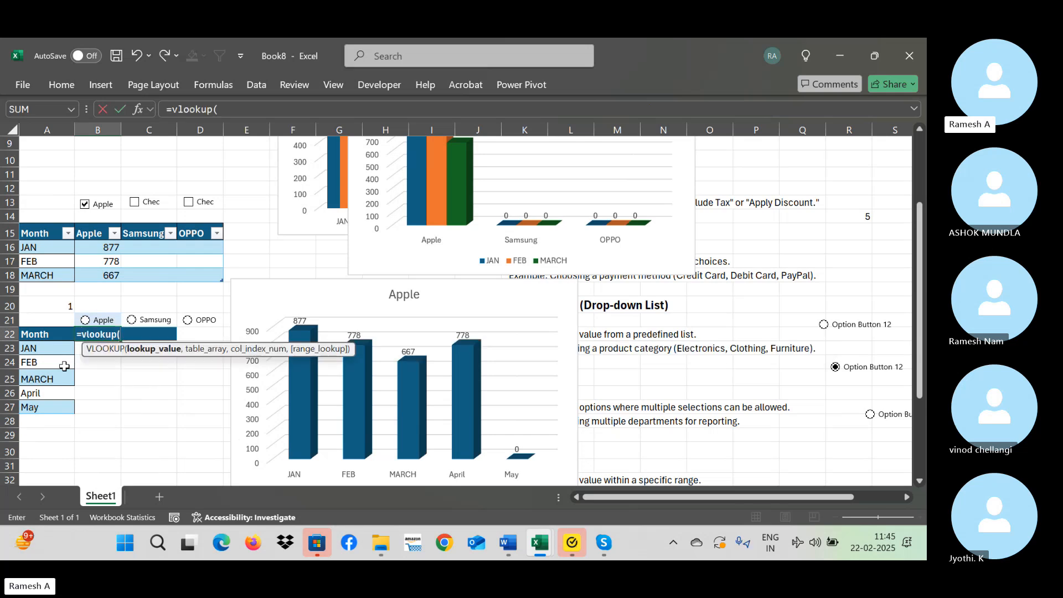
key("Left")
type(",")
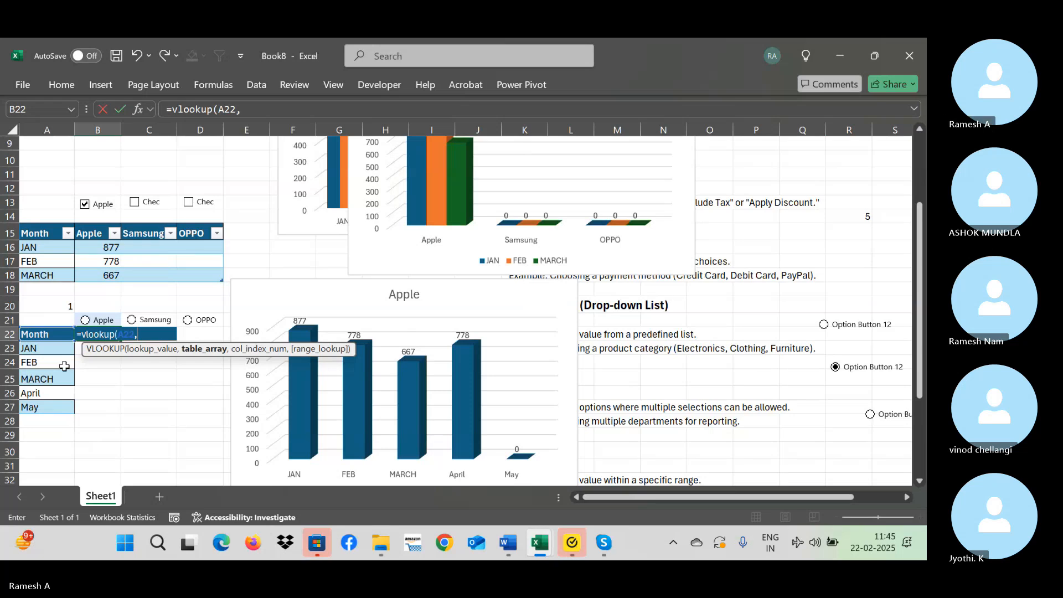
key("Up")
key("Up")
key("Up")
key("Up")
key("Up")
key("Up")
key("Up")
key("Up")
key("Up")
key("Up")
key("Up")
key("Up")
key("Up")
key("Up")
key("Up")
key("Up")
key("Up")
key("Up")
key("Up")
key("Up")
key("Left")
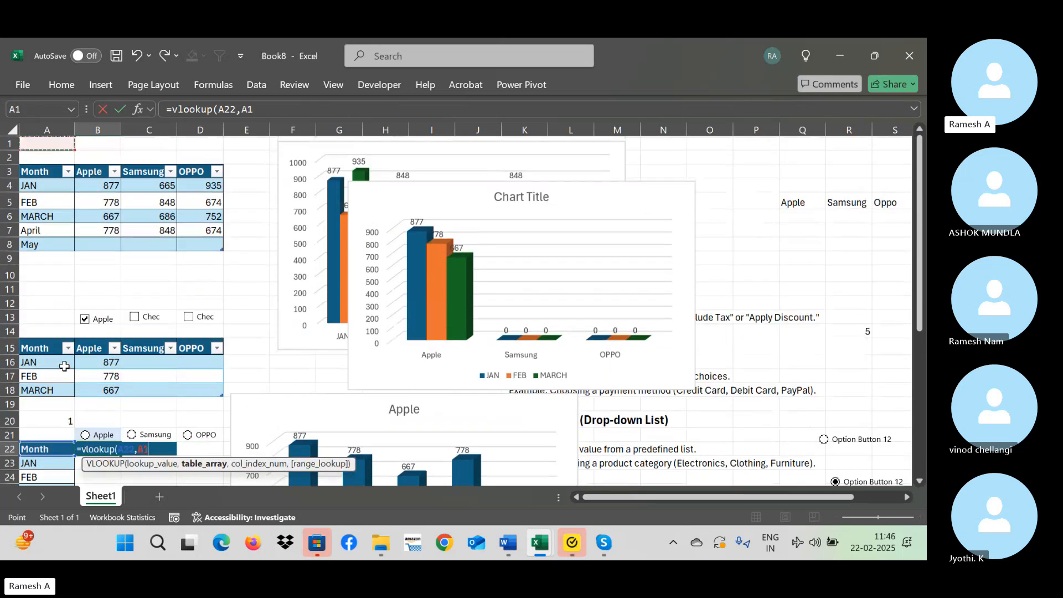
key("Down")
key("Down")
key("ctrl+shift+Right")
key("ctrl+shift+Down")
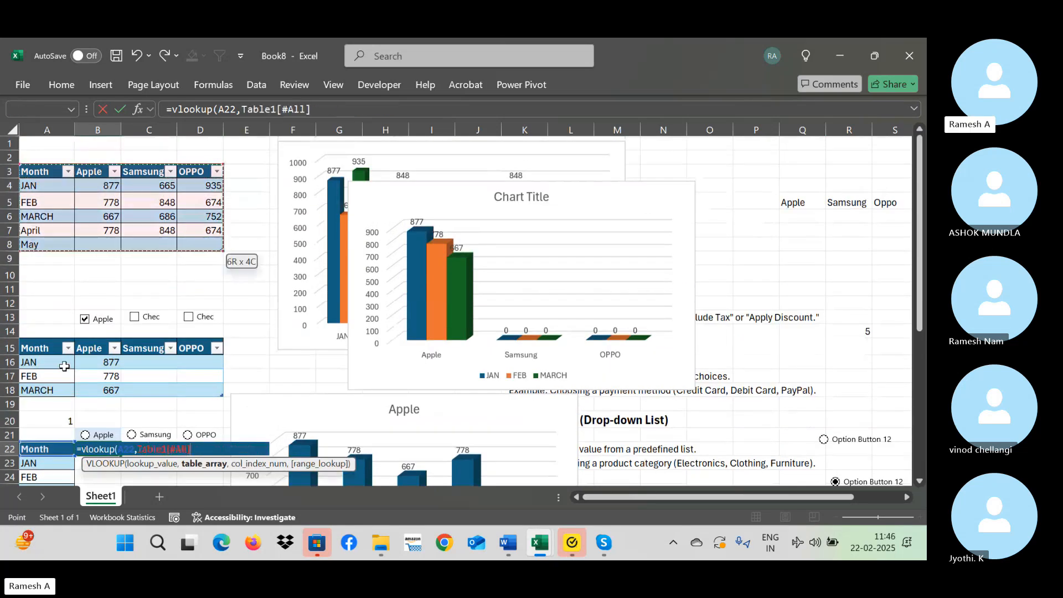
type(",")
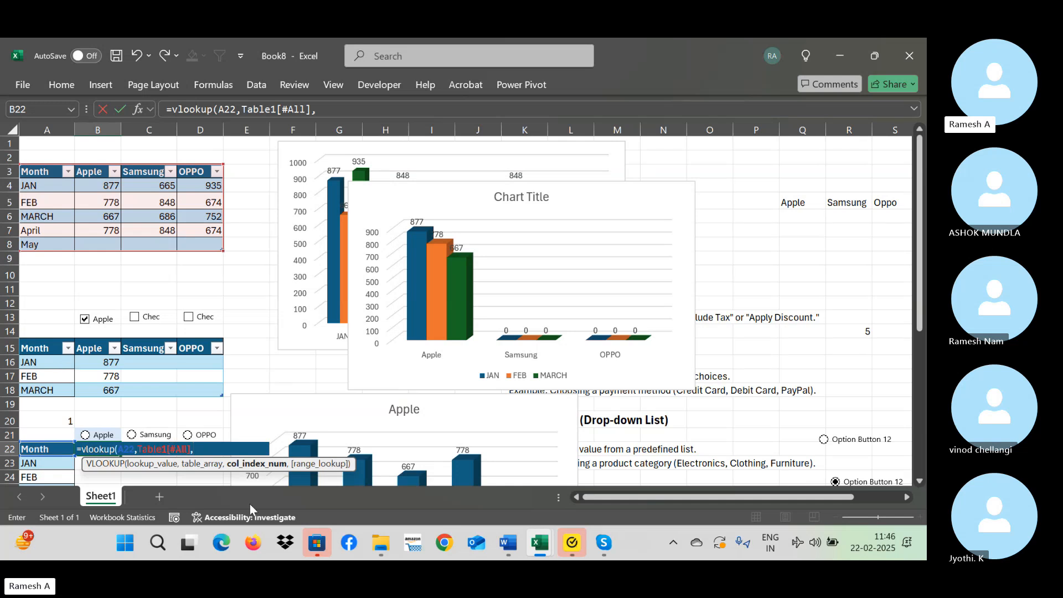
Complete the VLOOKUP in B22 with $A$20+1 as the column index and 0 for an exact match.
left_click(53, 417)
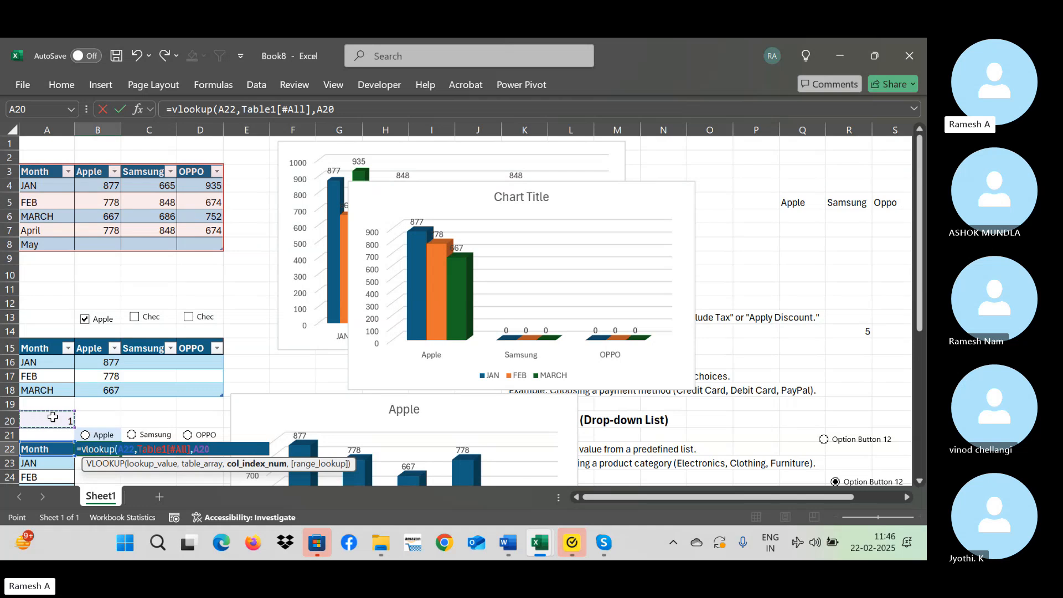
key("F4")
type("+1,")
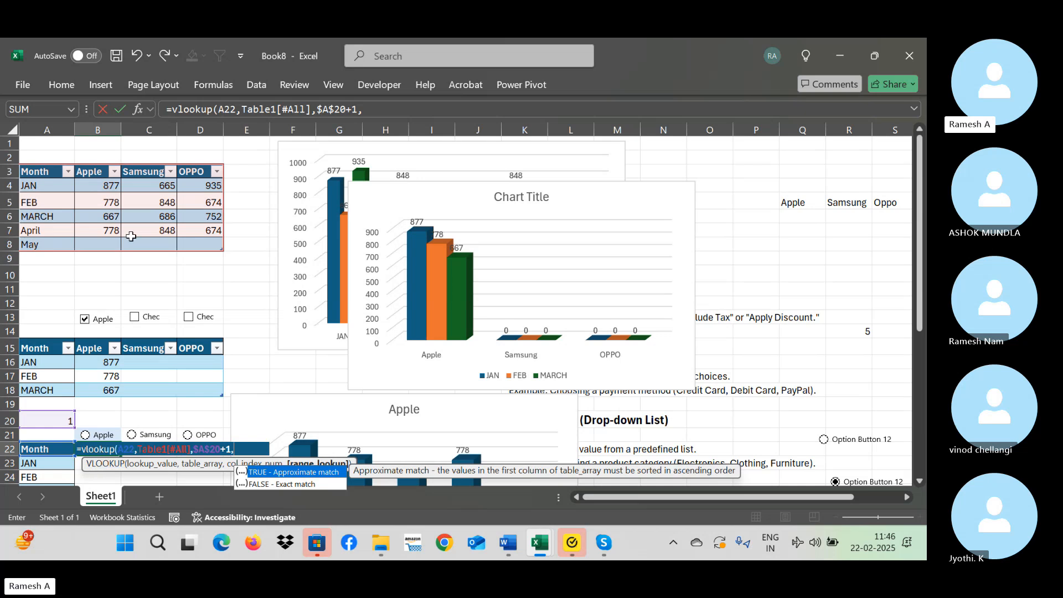
left_click(390, 112)
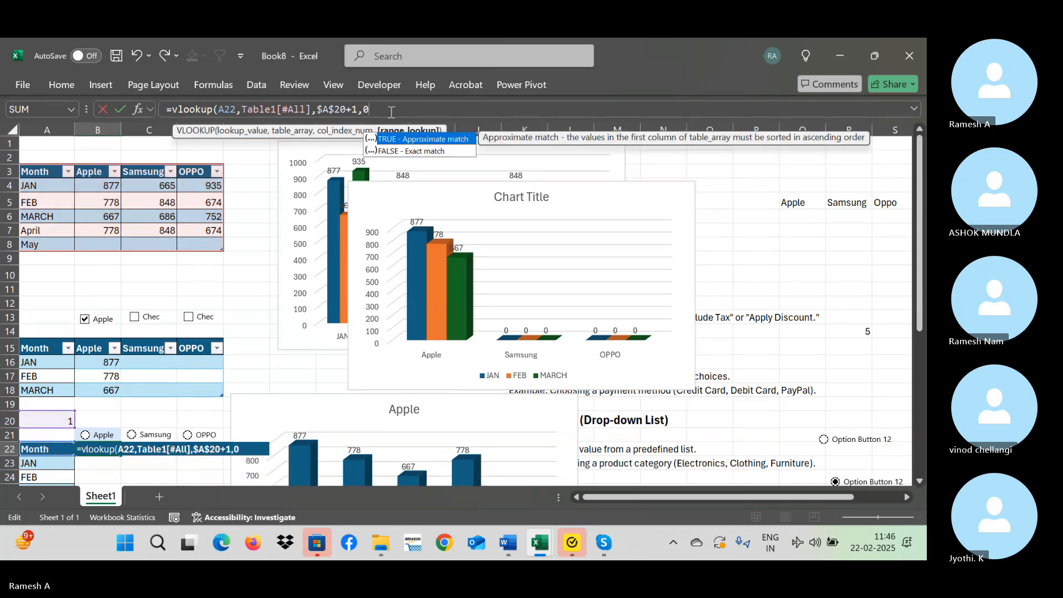
type("0)")
key("Return")
key("Up")
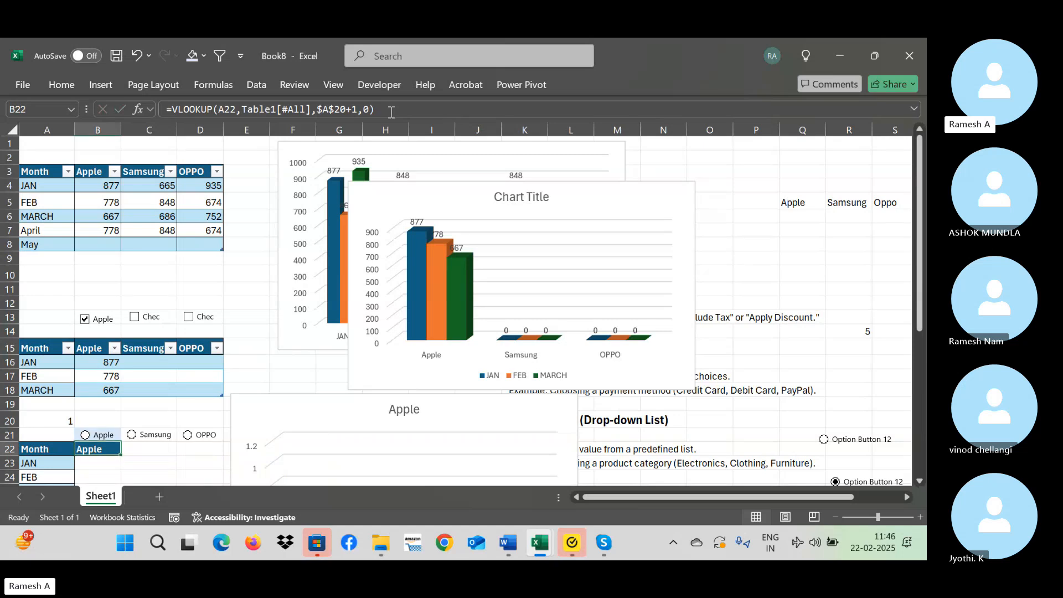
Fill the VLOOKUP formula from B22 down to B27.
key("shift+Down")
key("shift+Down")
key("shift+Down")
key("shift+Down")
key("shift+Down")
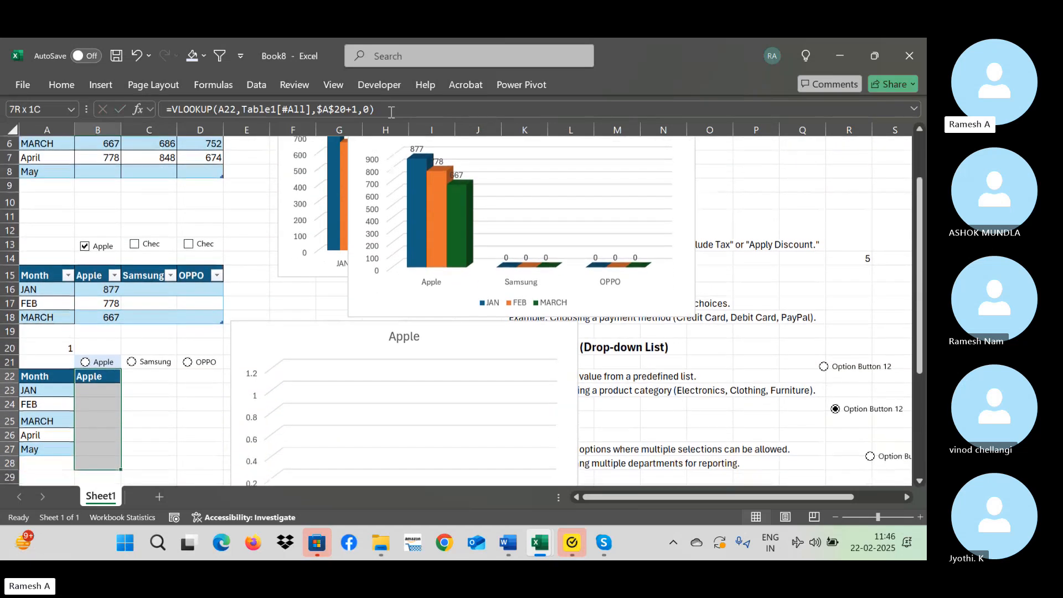
key("ctrl+d")
key("Return")
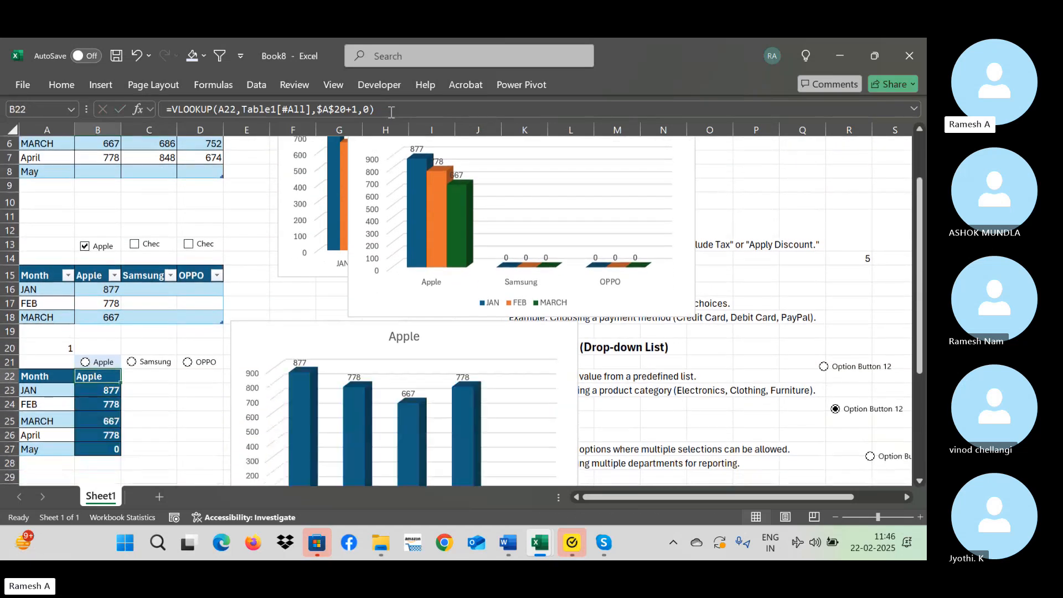
Remove the fill colour from B23:B27 and make the font black.
key("shift+Down")
key("shift+Down")
key("shift+Down")
key("shift+Down")
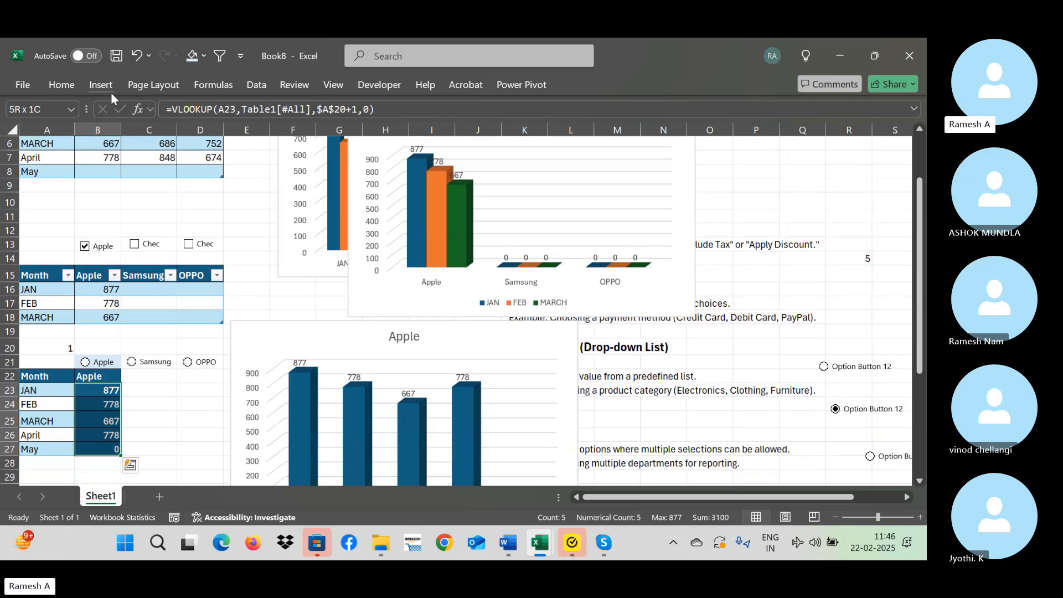
left_click(80, 87)
left_click(215, 135)
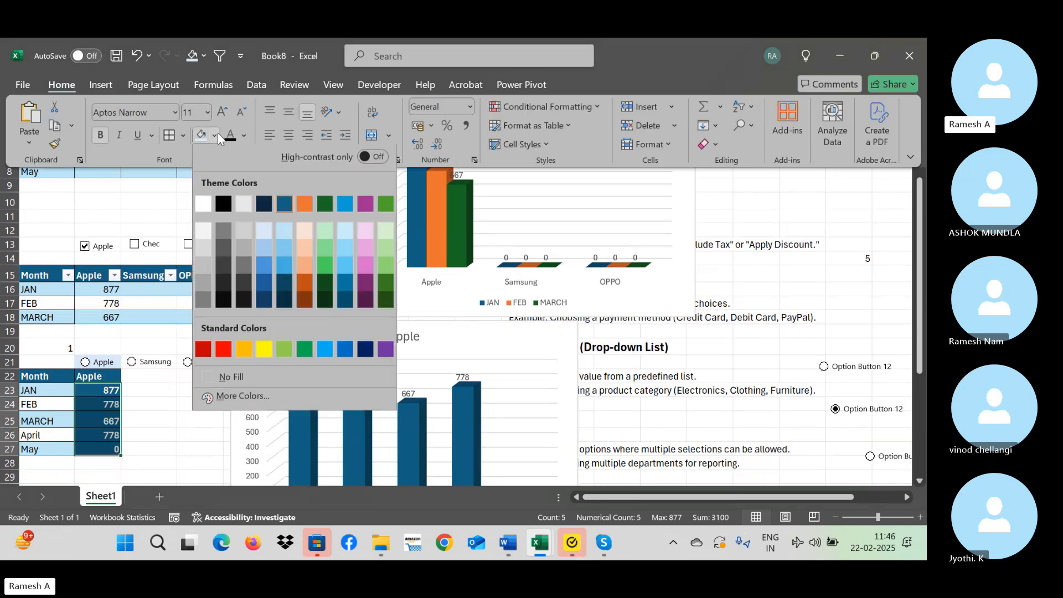
left_click(271, 382)
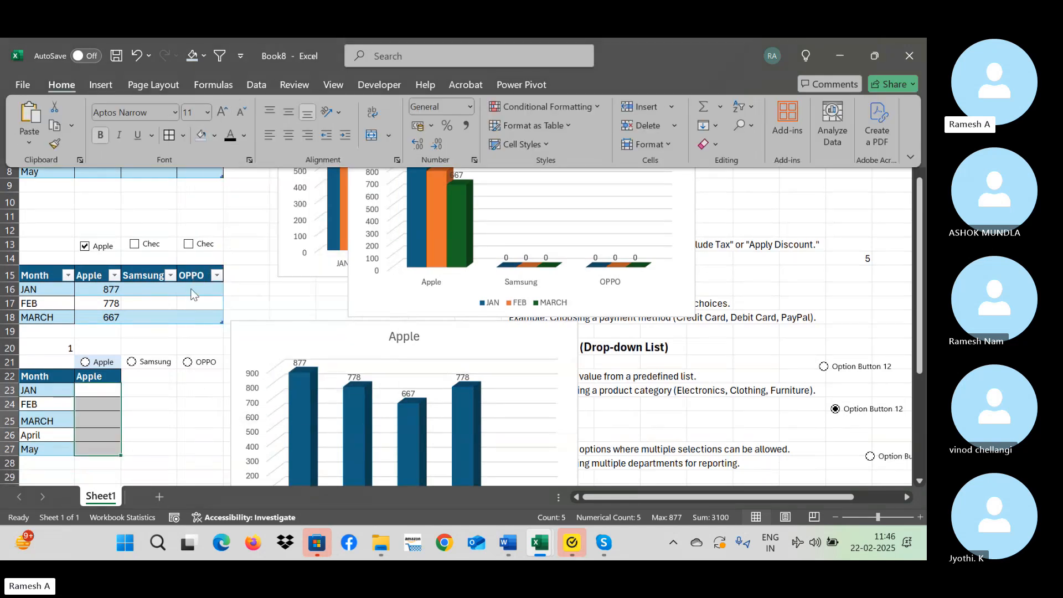
left_click(229, 135)
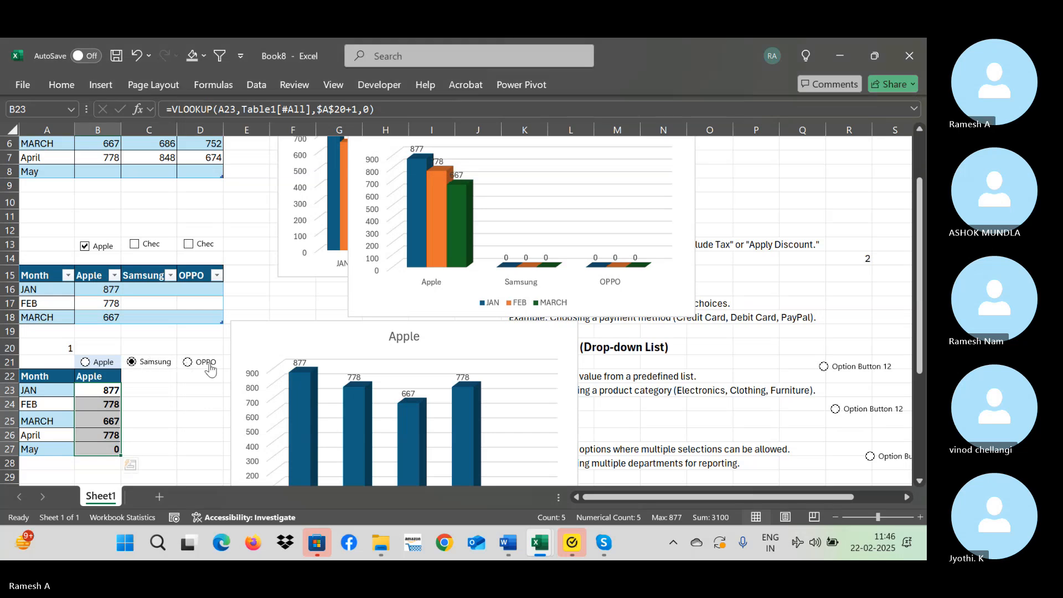
Test the OPPO button and the newer option buttons, ending on the row 24 one, and check cell A20.
left_click(195, 363)
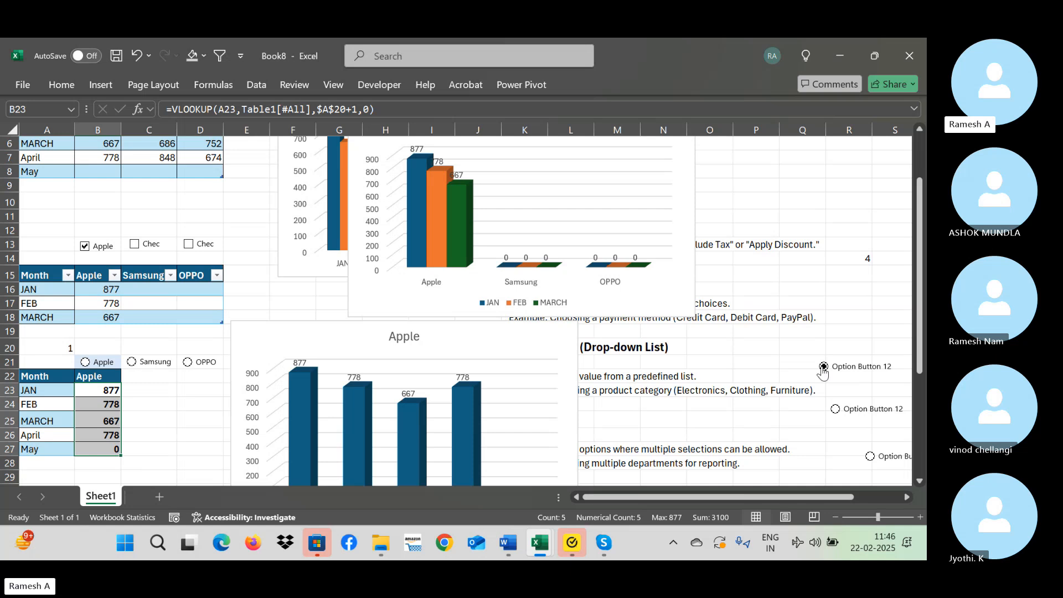
left_click(835, 410)
left_click(60, 349)
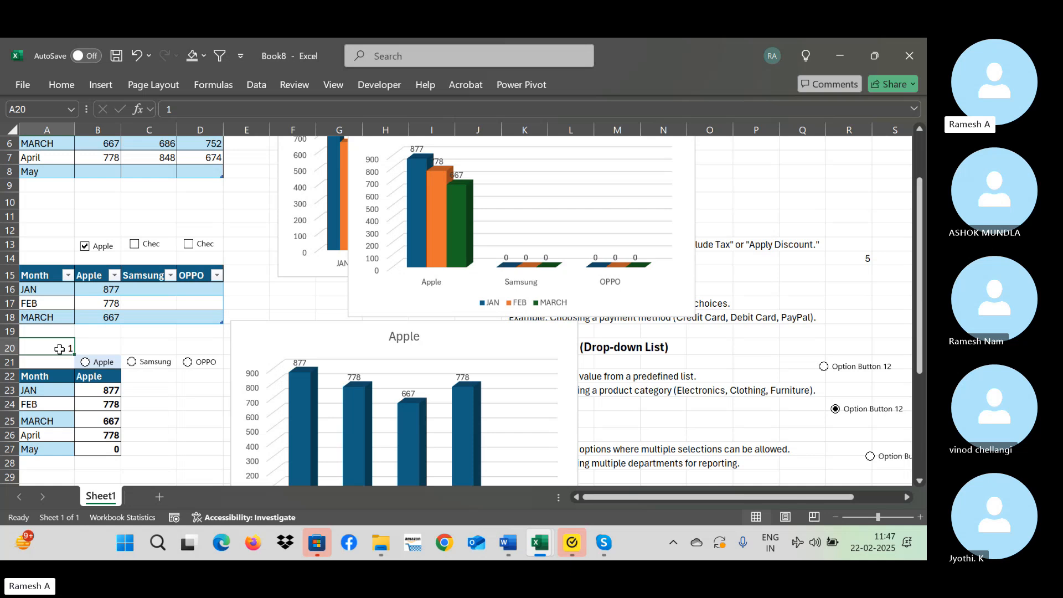
Change the cell link of the Apple option button to $A$20 in its control formatting.
right_click(97, 361)
left_click(143, 346)
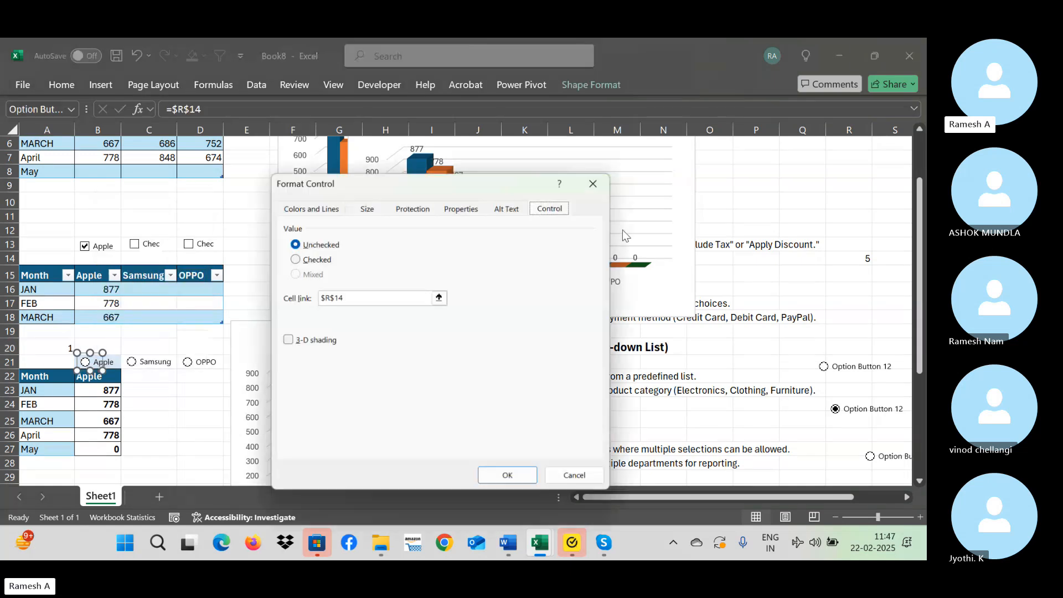
left_click(346, 298)
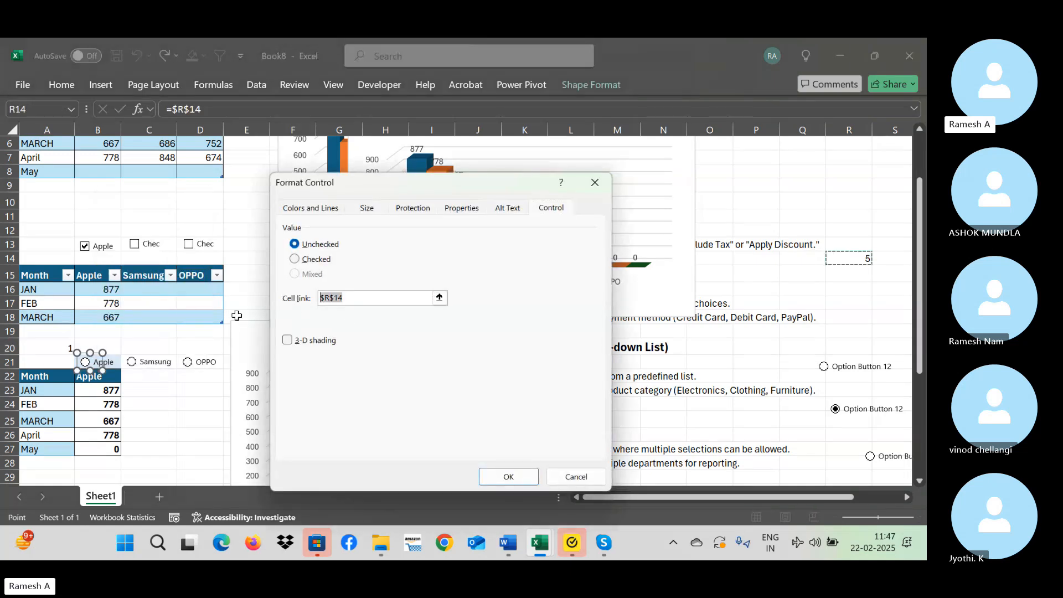
left_click(52, 349)
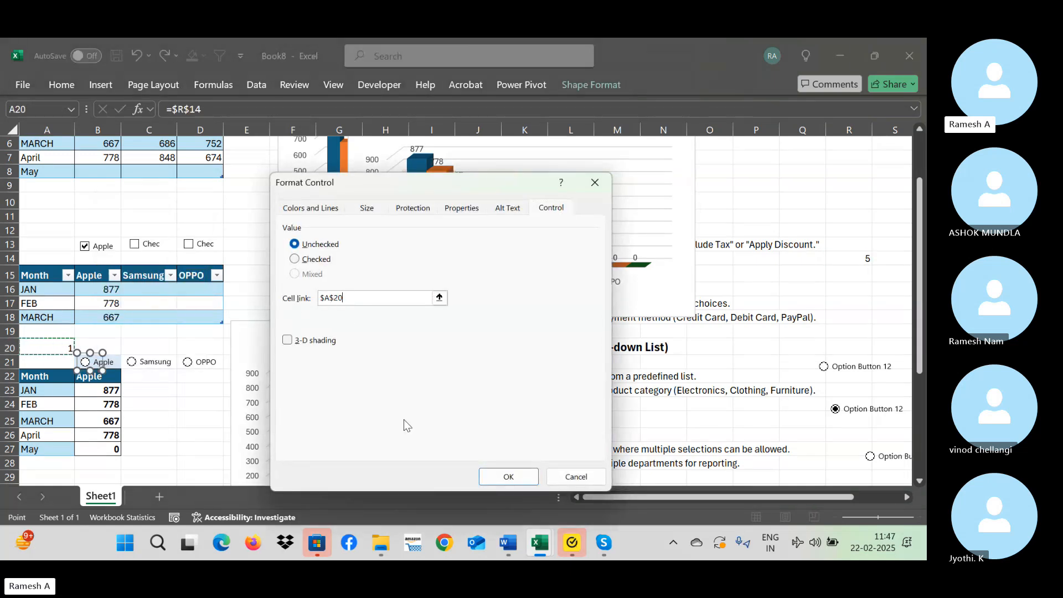
left_click(526, 483)
left_click(195, 387)
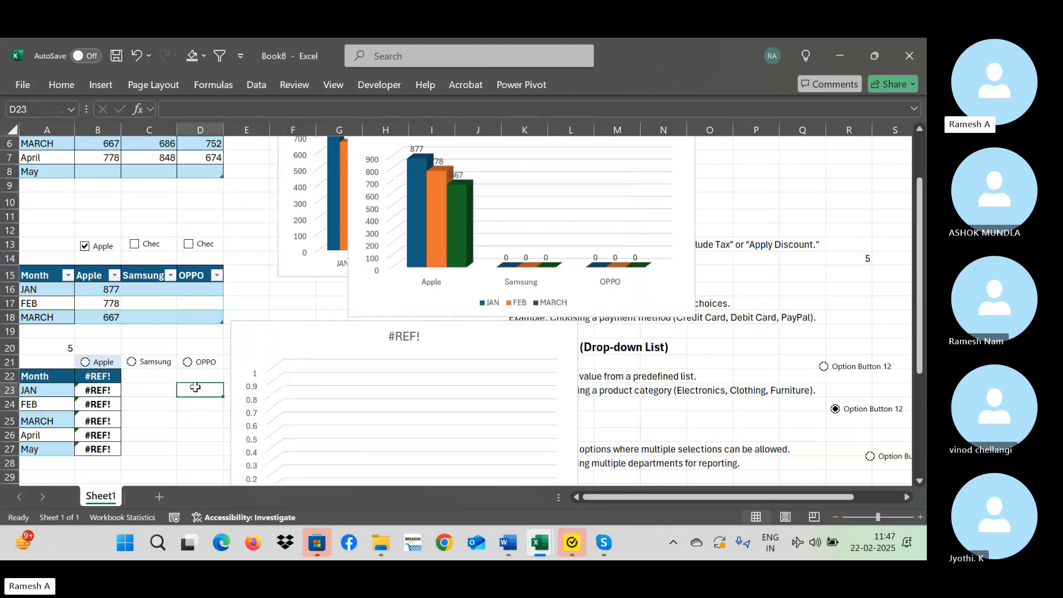
Test the Apple, Samsung and OPPO option buttons repeatedly, ending on OPPO, and check the formula in B22 and the linked cell A20.
left_click(103, 367)
left_click(89, 362)
left_click(131, 364)
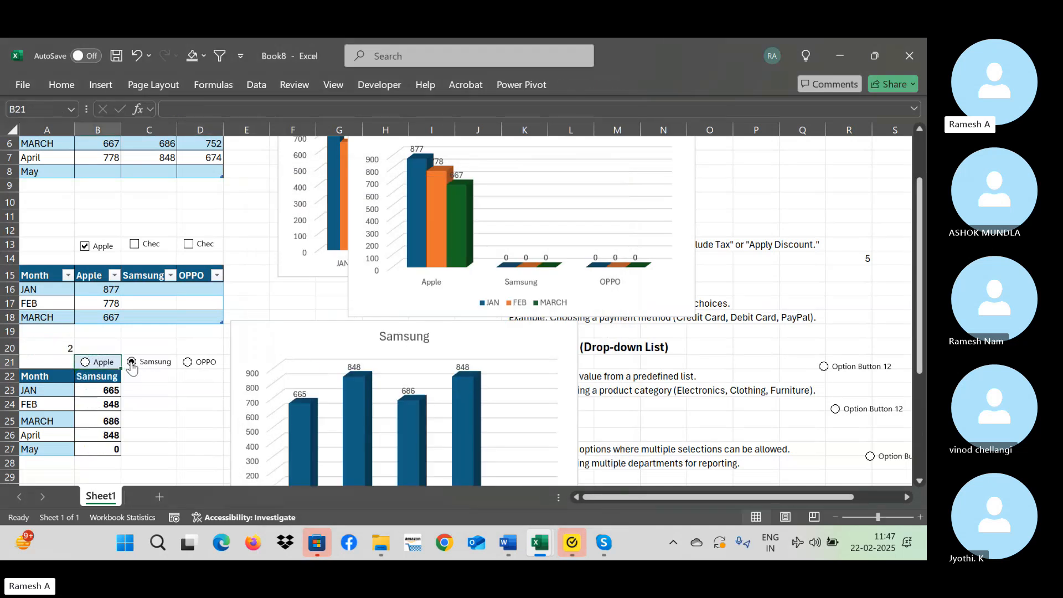
left_click(188, 363)
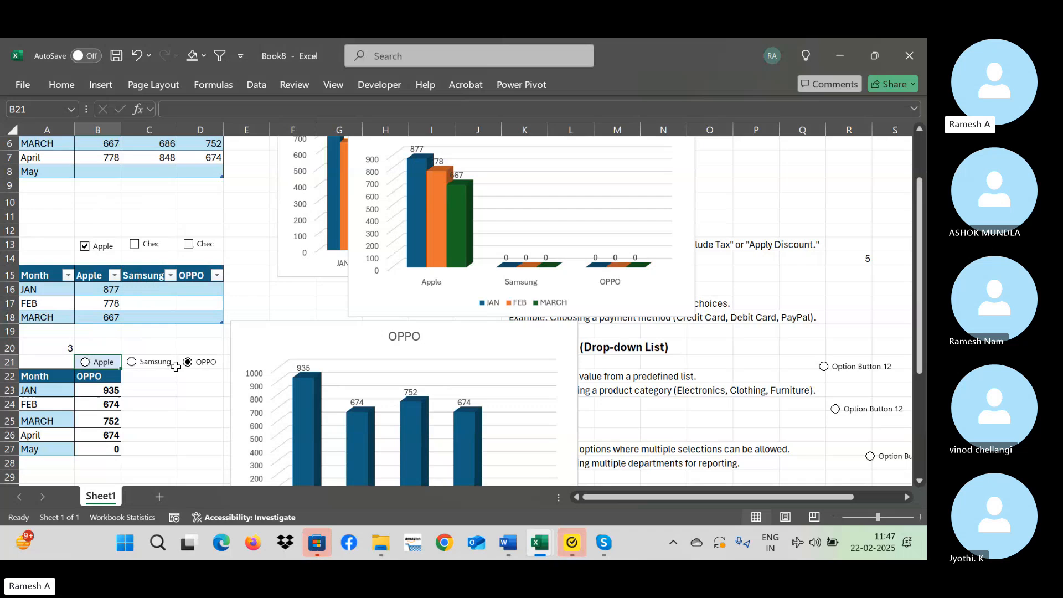
left_click(99, 363)
left_click(97, 377)
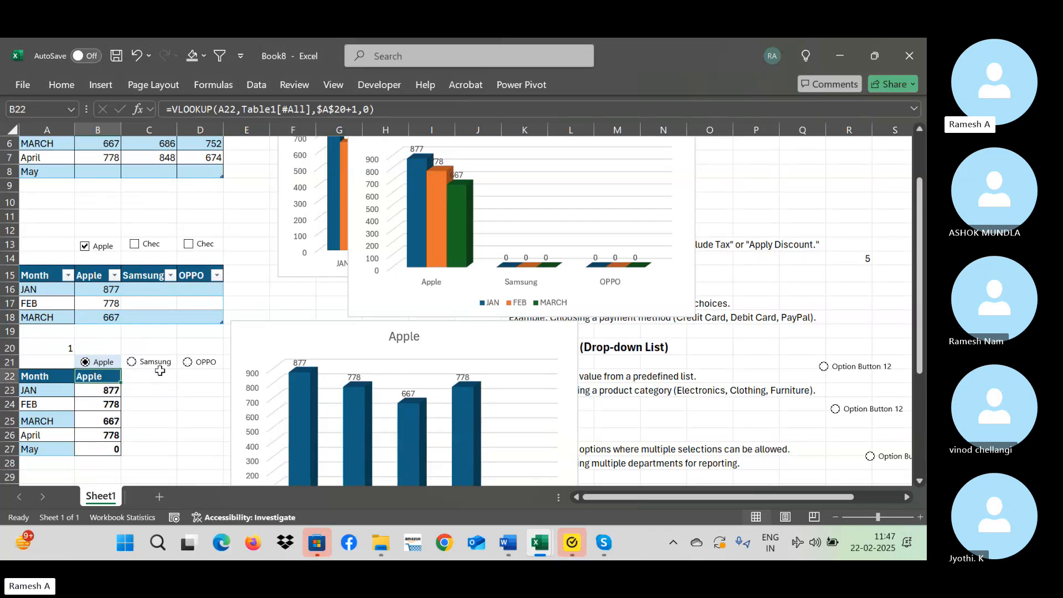
left_click(133, 363)
left_click(188, 362)
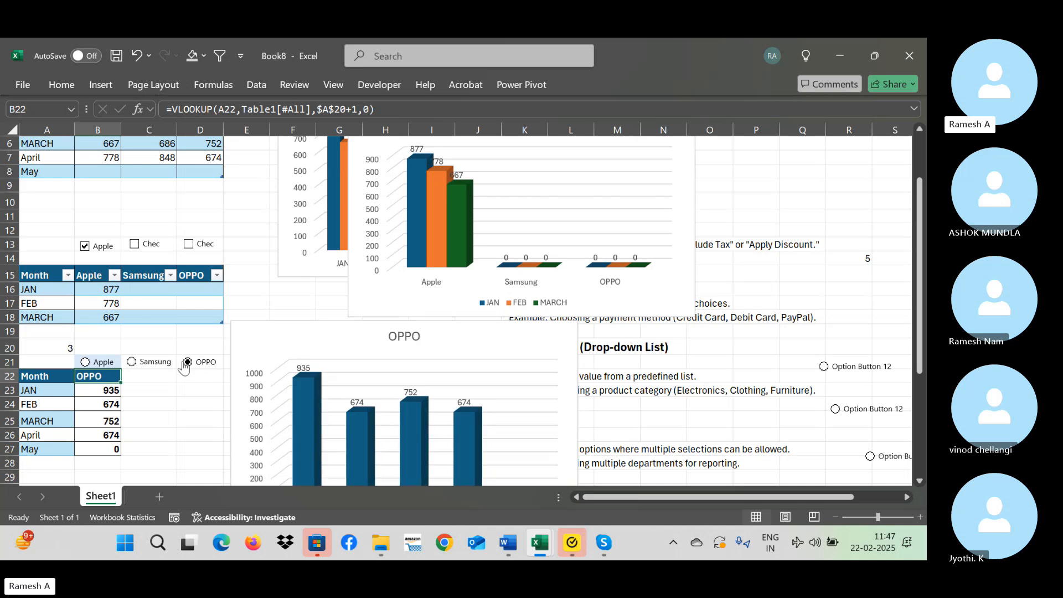
left_click(85, 362)
left_click(133, 363)
left_click(188, 363)
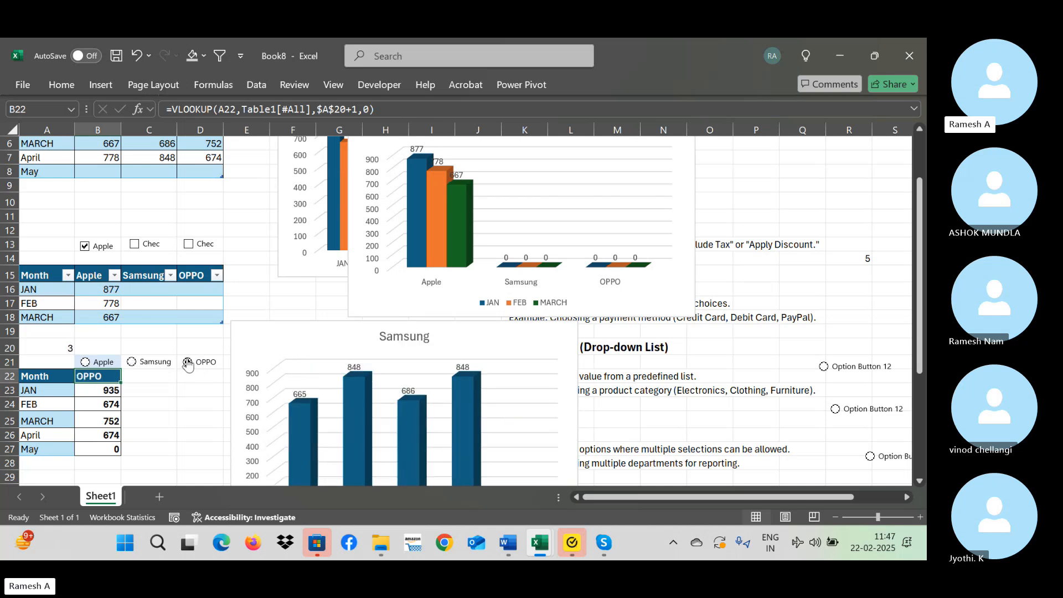
left_click(64, 344)
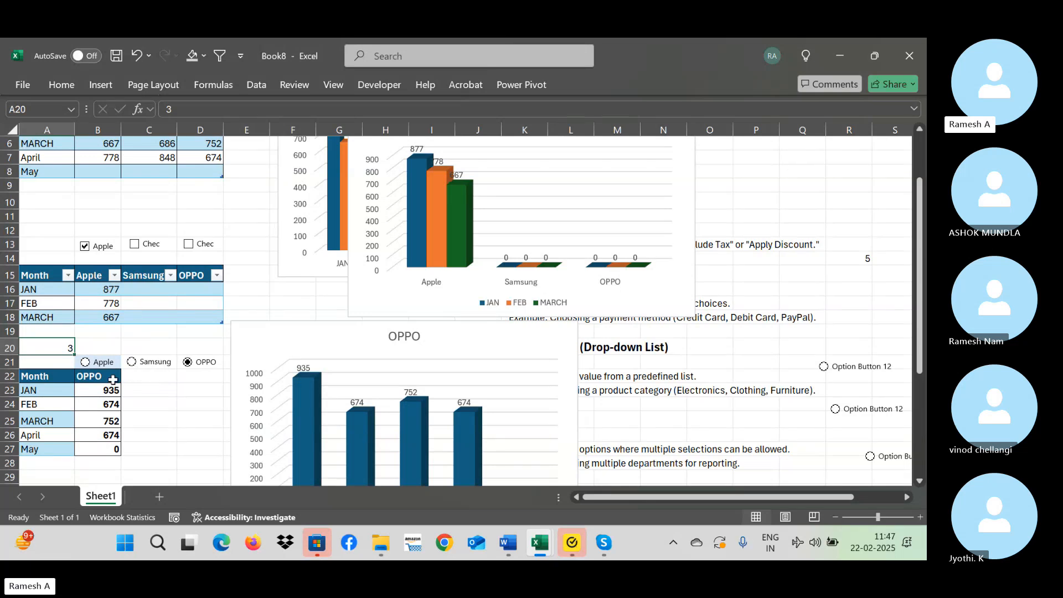
Draw a combo box form control in the empty area over about T7:V11 and widen it to start in column S.
left_click(128, 220)
key("Up")
key("Up")
key("Up")
key("Up")
key("Up")
key("Up")
key("Up")
key("Up")
key("Up")
key("Up")
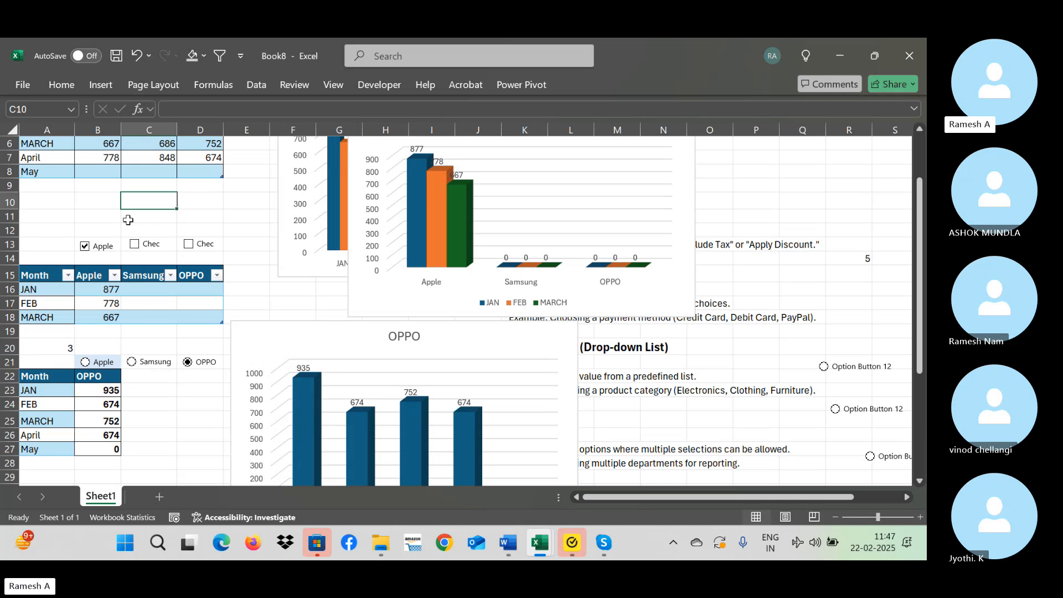
key("Right")
key("Right")
key("Right")
key("Right")
key("Right")
key("Right")
key("Right")
key("Right")
key("Right")
key("Right")
key("Right")
key("Right")
key("Right")
key("Right")
key("Right")
key("Right")
key("Right")
key("Right")
key("Right")
key("Right")
key("Right")
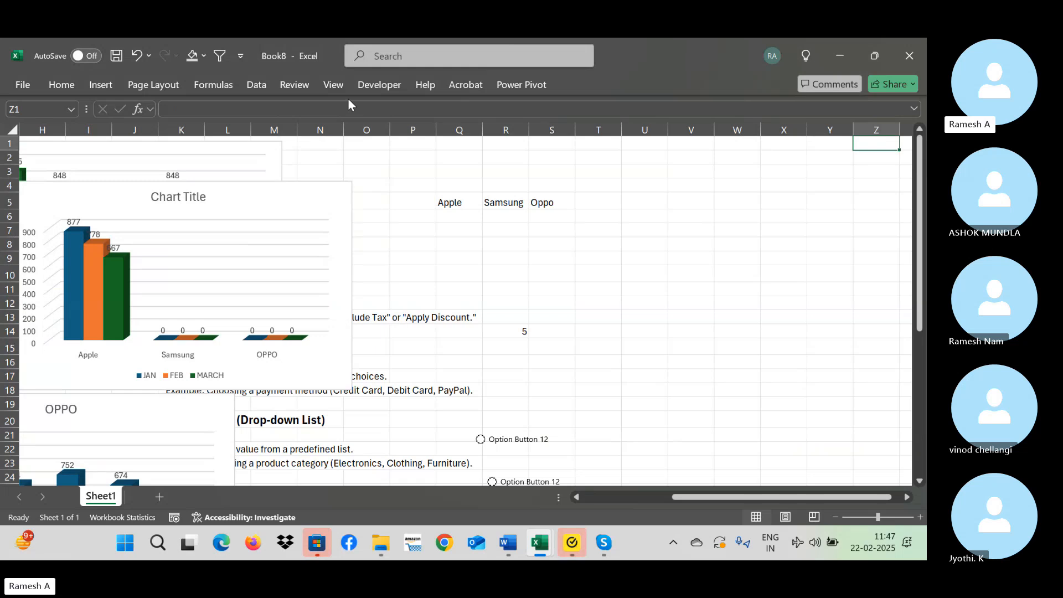
left_click(396, 85)
left_click(334, 142)
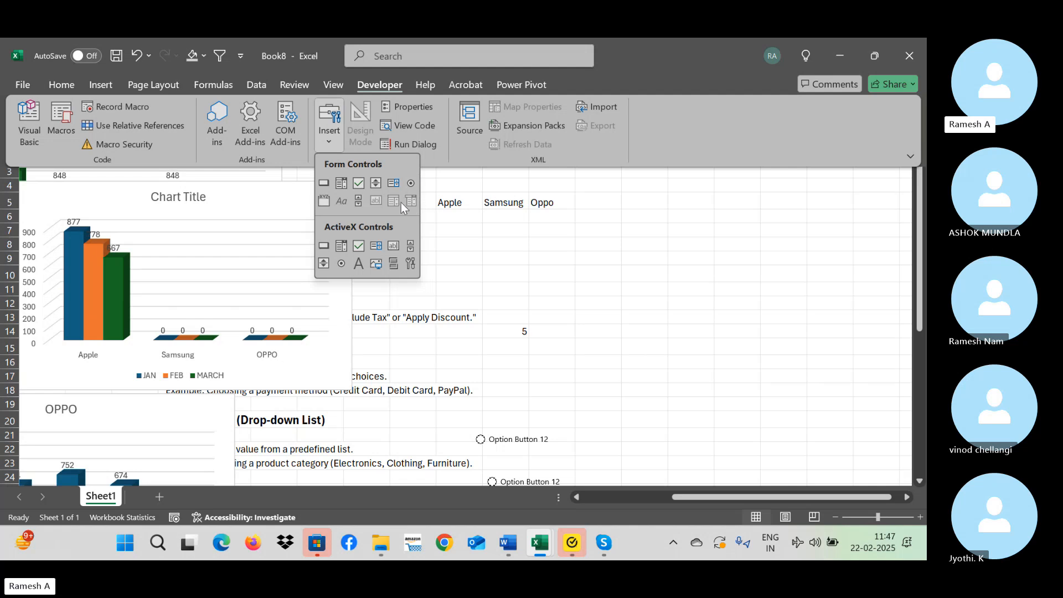
left_click(341, 189)
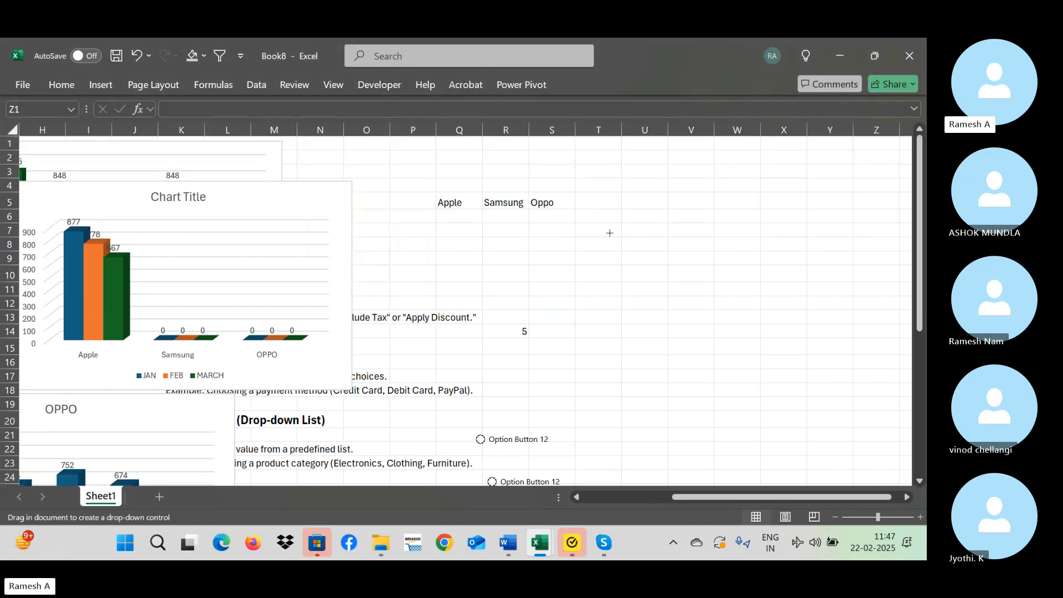
left_click_drag(610, 231, 682, 290)
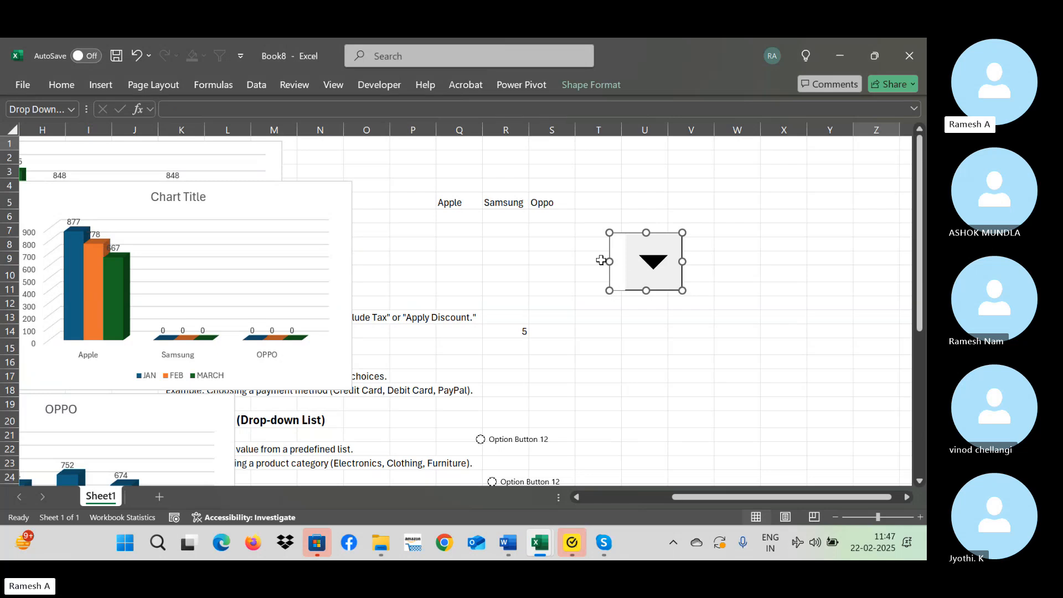
left_click_drag(609, 260, 548, 261)
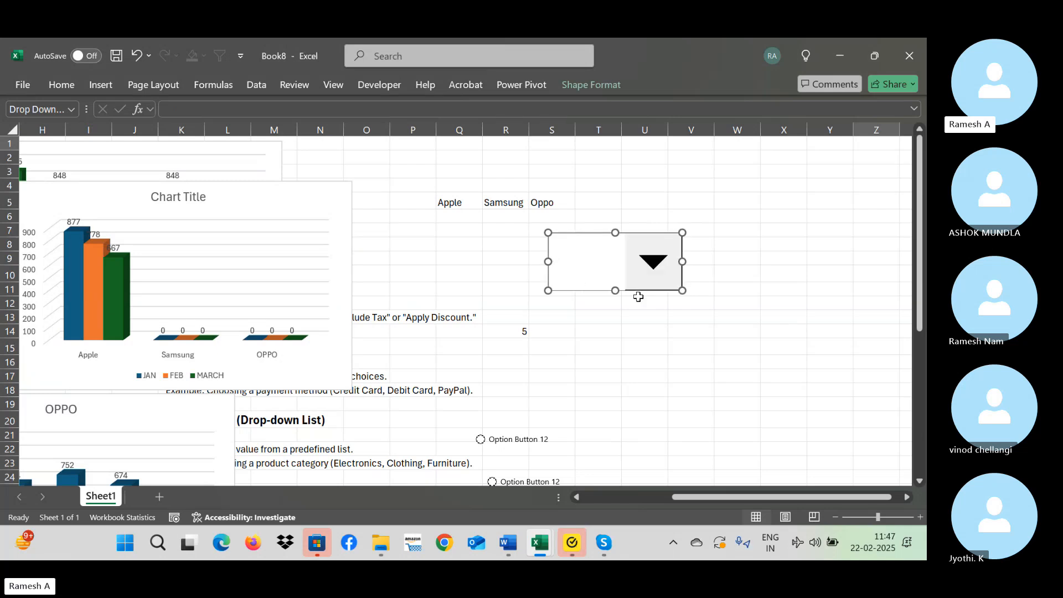
Enter the brand list Apple, Samsung and OPPO in cells X5 to X7.
left_click(797, 202)
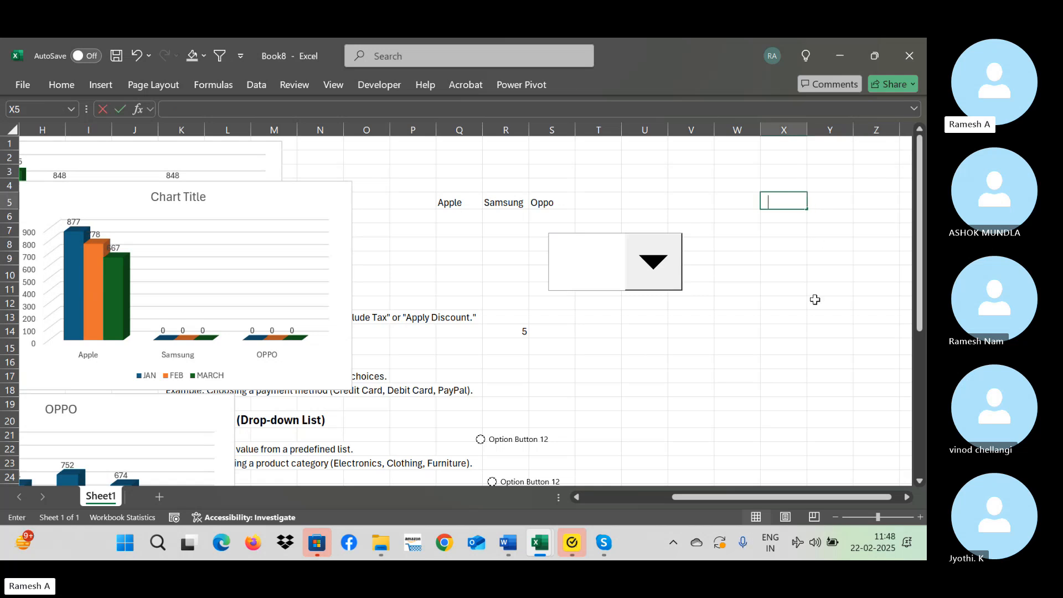
type("Apple")
key("Return")
type("Samsung")
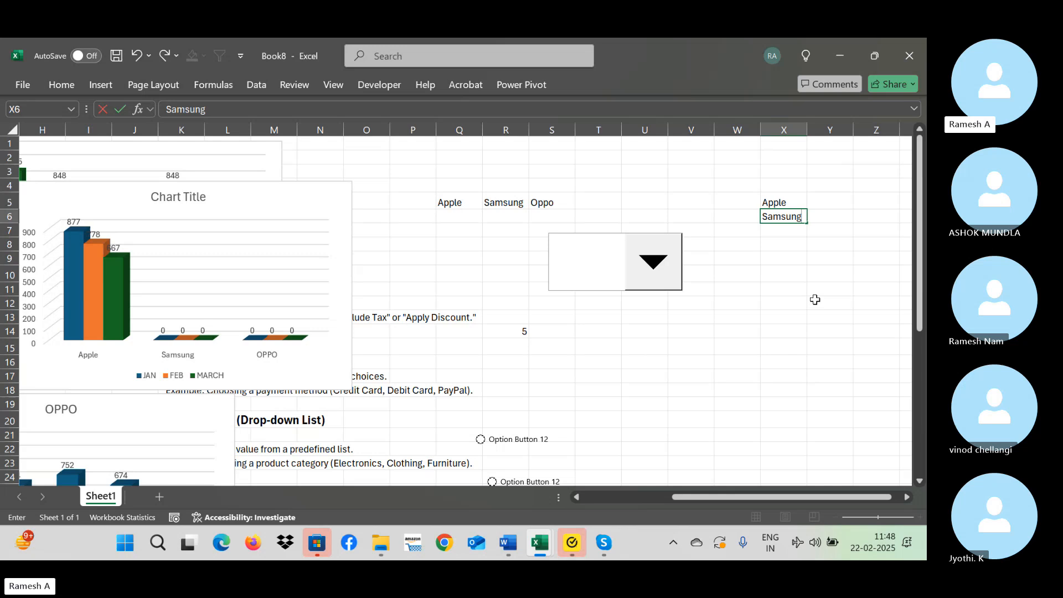
key("Return")
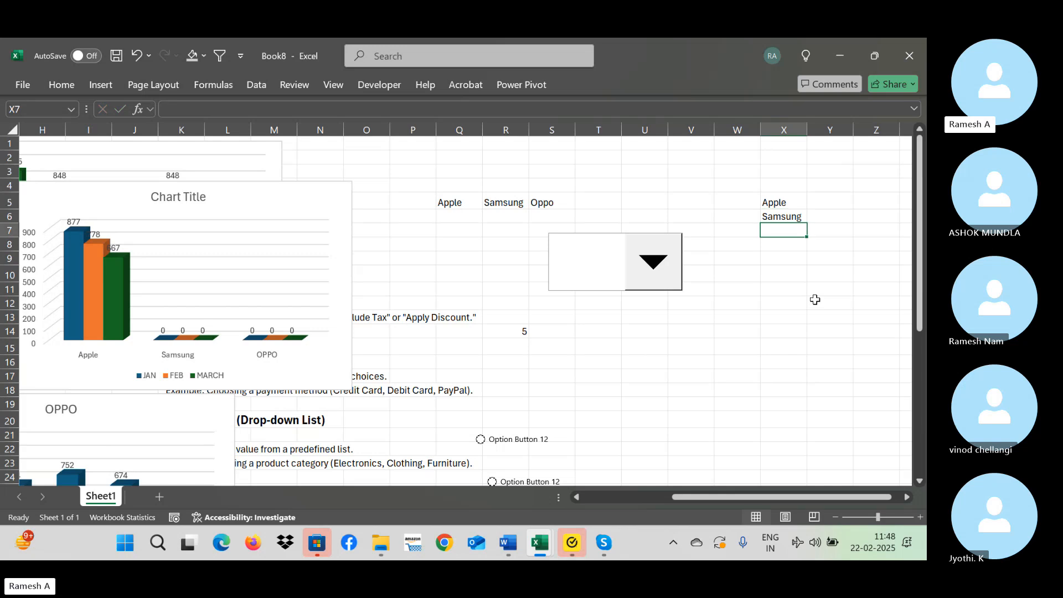
type("OPPO")
key("Return")
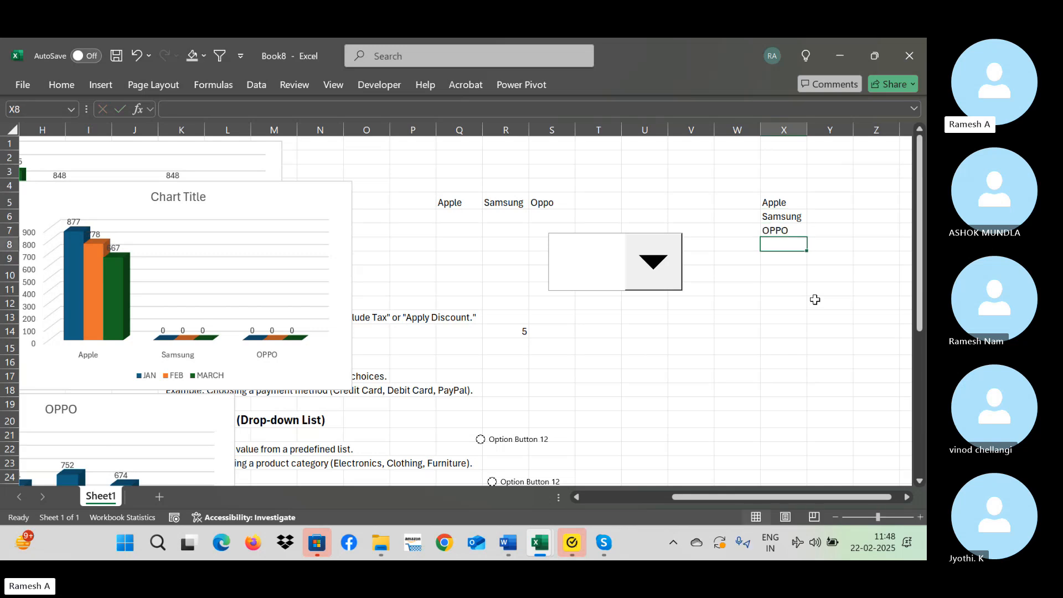
key("Down")
key("Down")
key("Down")
key("Down")
key("Down")
key("Down")
key("Down")
key("Down")
key("Down")
key("Down")
key("Down")
key("Down")
key("Down")
key("Down")
key("Down")
key("Down")
key("Down")
key("Down")
key("Down")
key("Down")
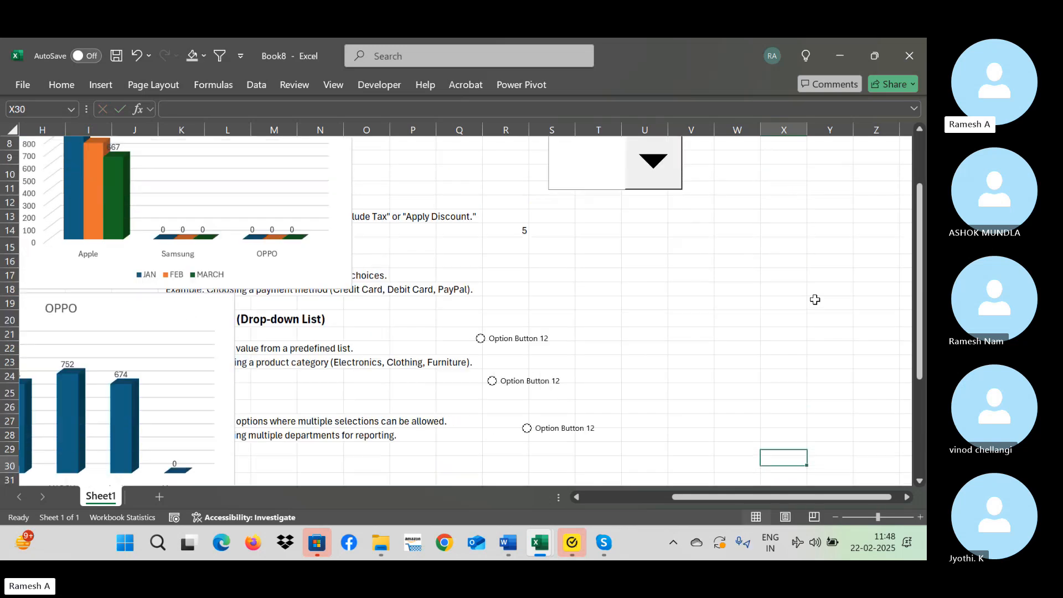
key("ctrl+shift+Up")
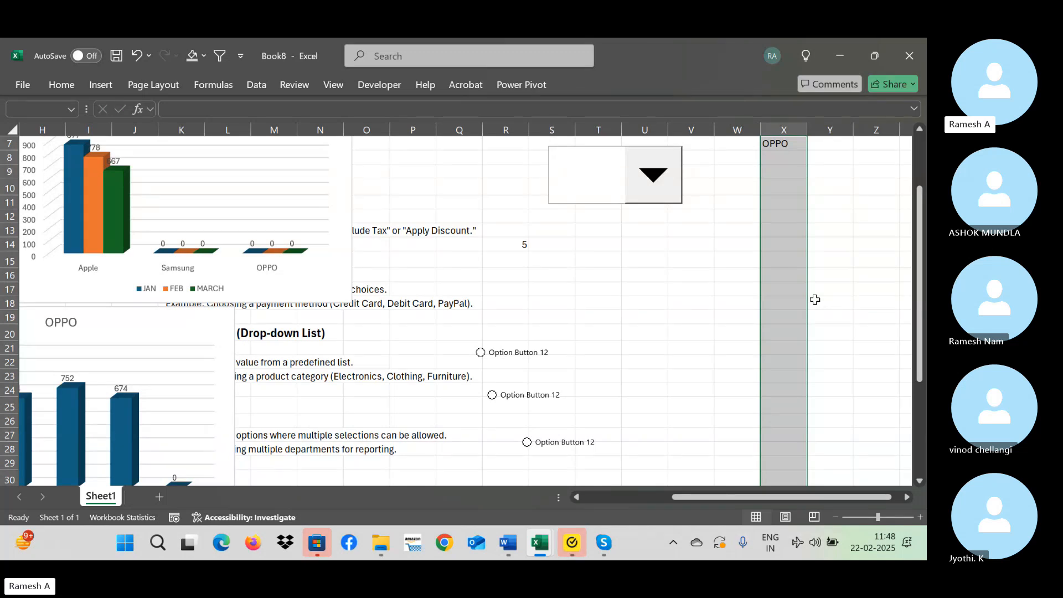
key("ctrl+Up")
key("Up")
key("Up")
key("Up")
key("Up")
key("Up")
key("Up")
key("Down")
key("Down")
key("Down")
key("Down")
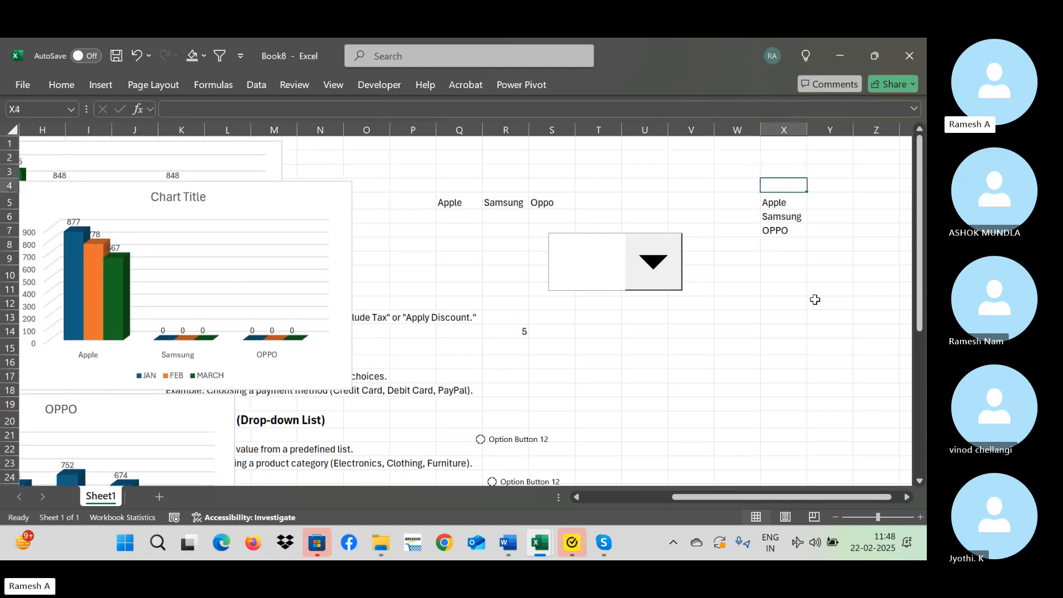
Open the combo box's control formatting and set its input range to $X$5:$X$7.
right_click(614, 259)
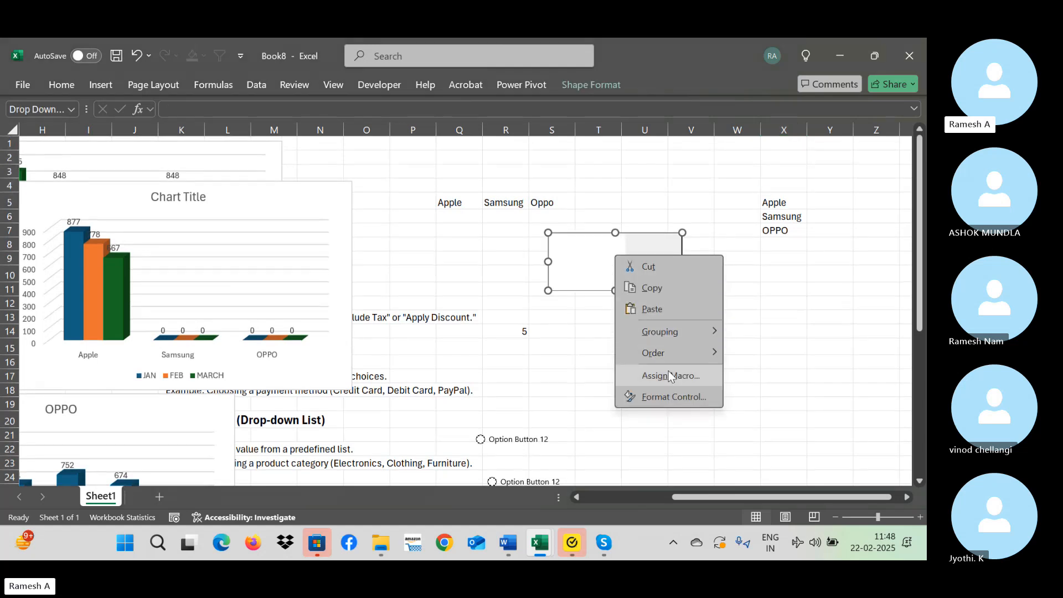
left_click(668, 396)
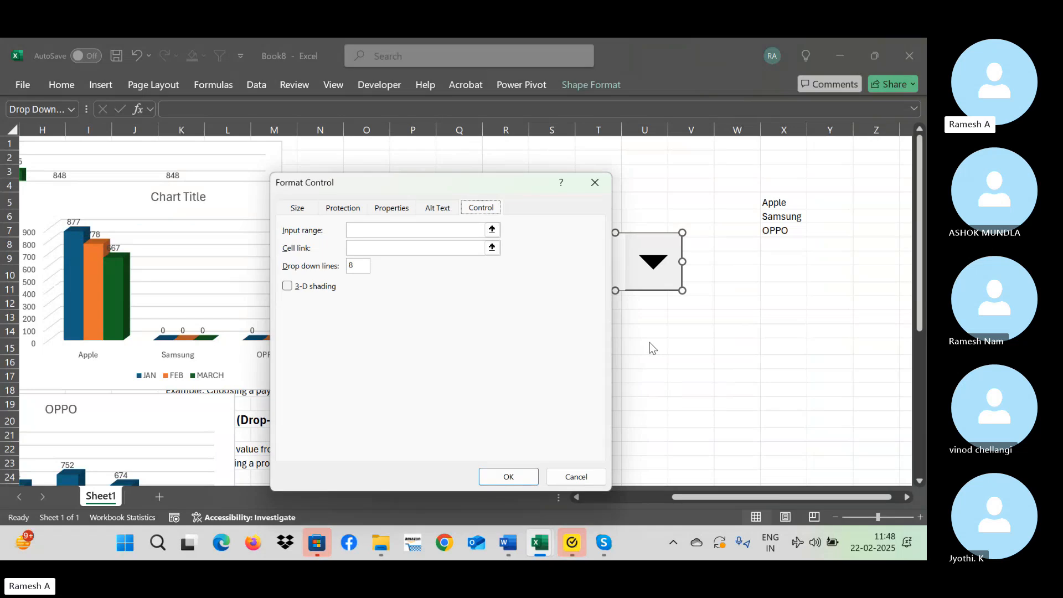
left_click(361, 231)
type("Apple")
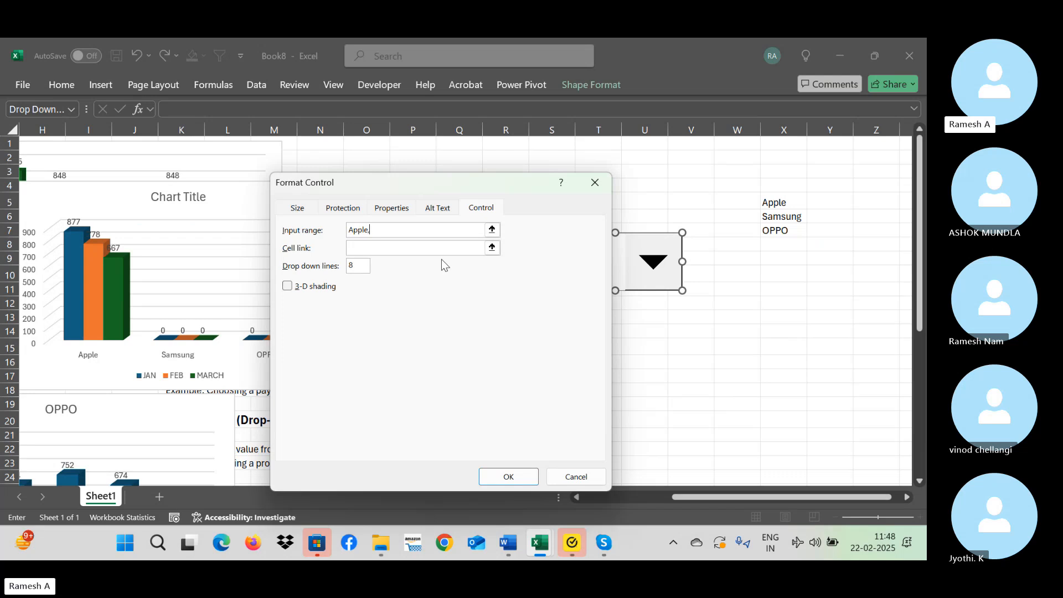
type(",")
key("BackSpace")
key("BackSpace")
key("BackSpace")
key("BackSpace")
key("BackSpace")
key("BackSpace")
left_click_drag(796, 204, 799, 231)
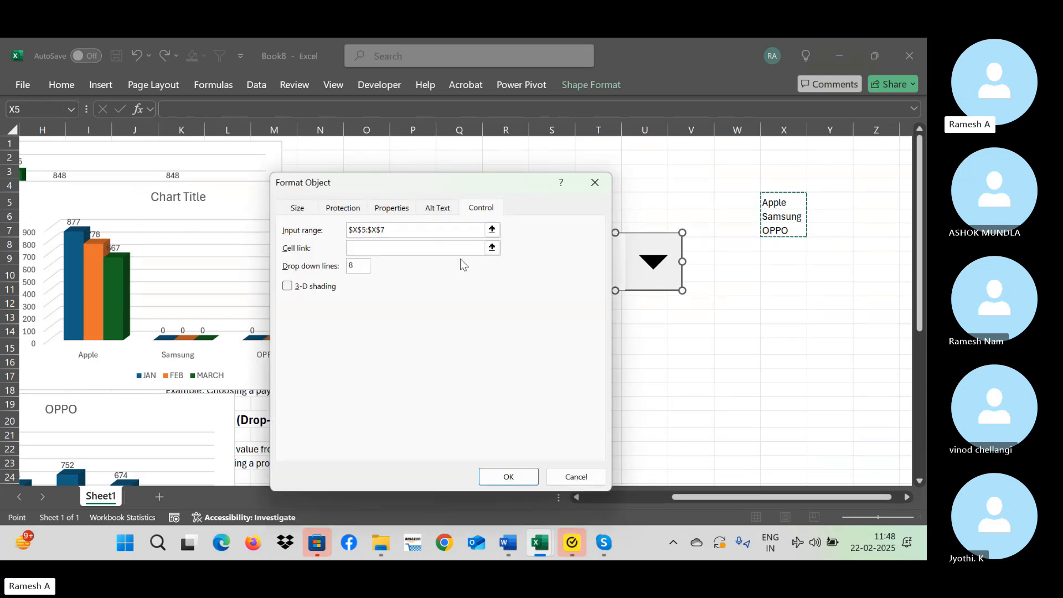
Set the combo box's cell link to $V$16, apply the control settings and deselect the control.
left_click(422, 247)
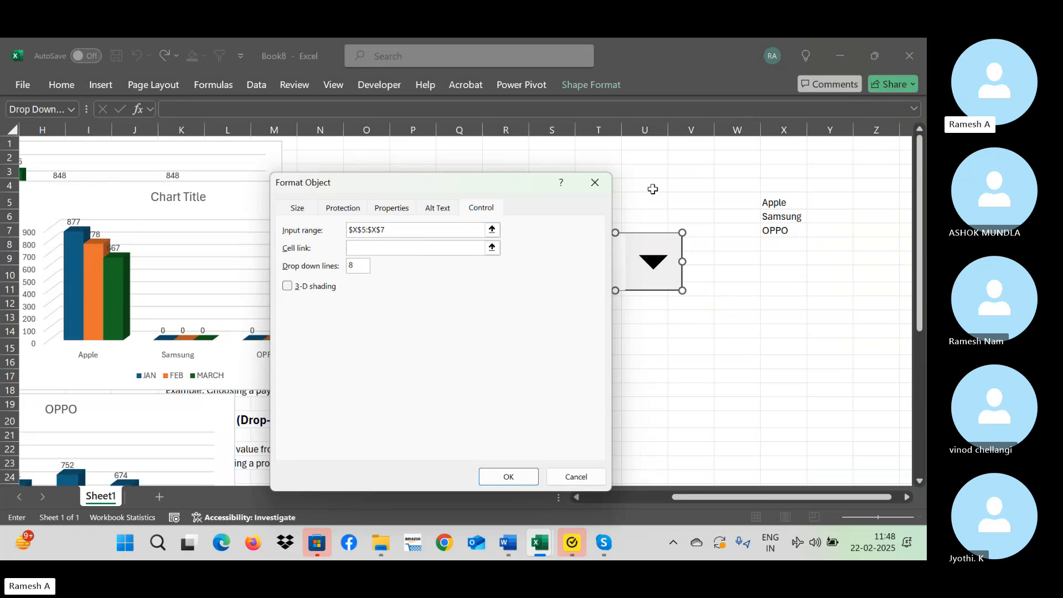
left_click(708, 360)
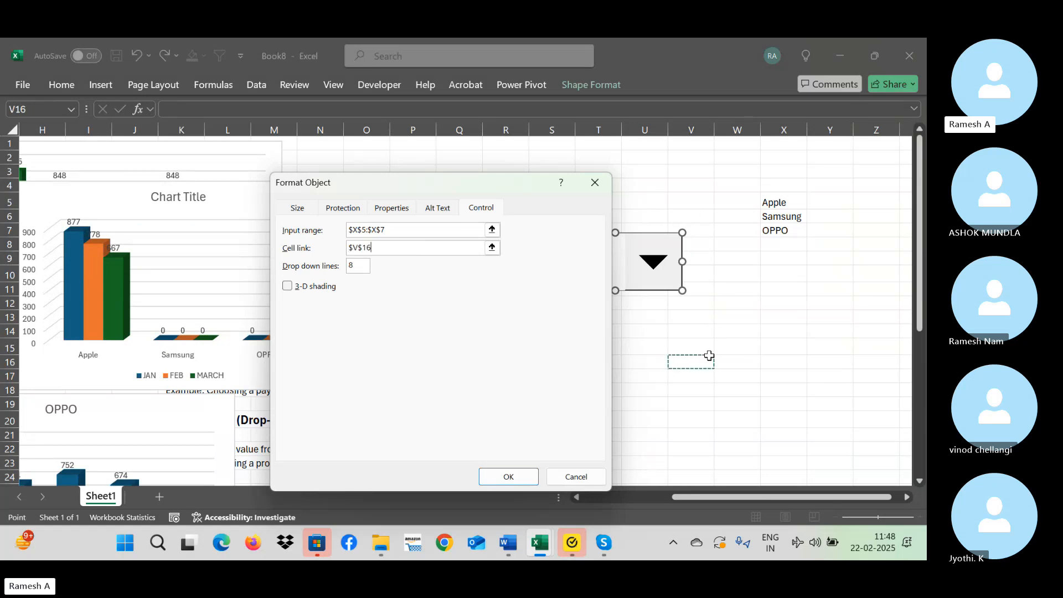
left_click(508, 478)
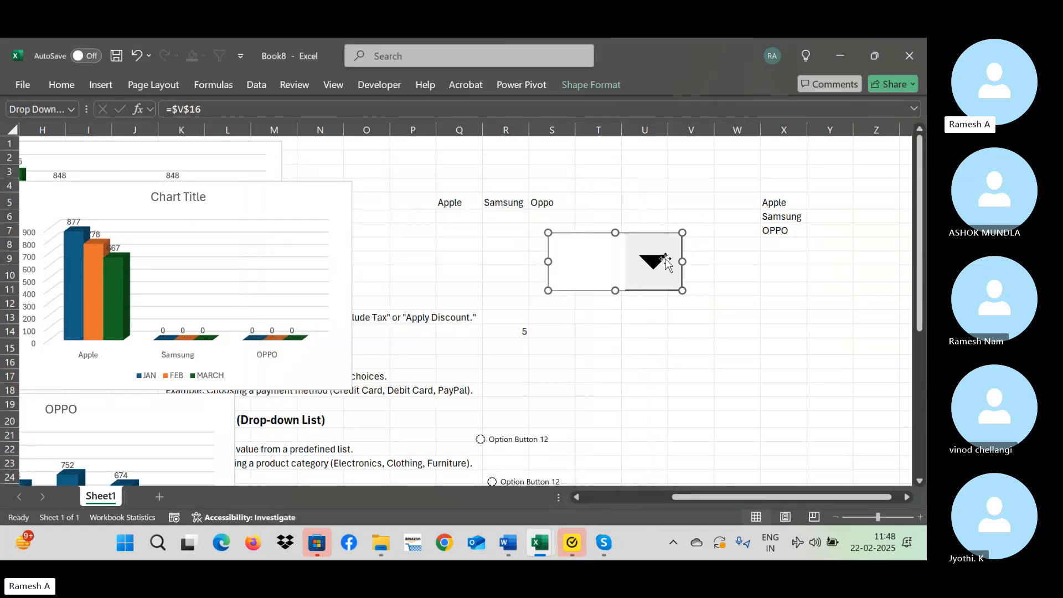
left_click(671, 316)
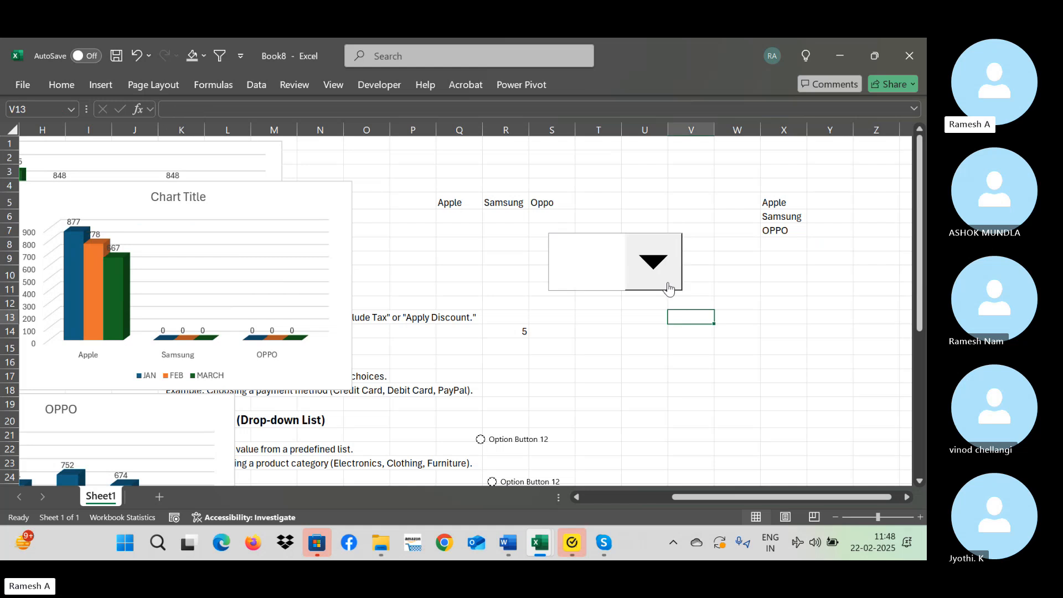
Test the combo box by choosing Apple, Samsung and OPPO in turn, and check the linked cell V16.
left_click(669, 285)
left_click(603, 297)
left_click(663, 264)
left_click(627, 304)
left_click(657, 269)
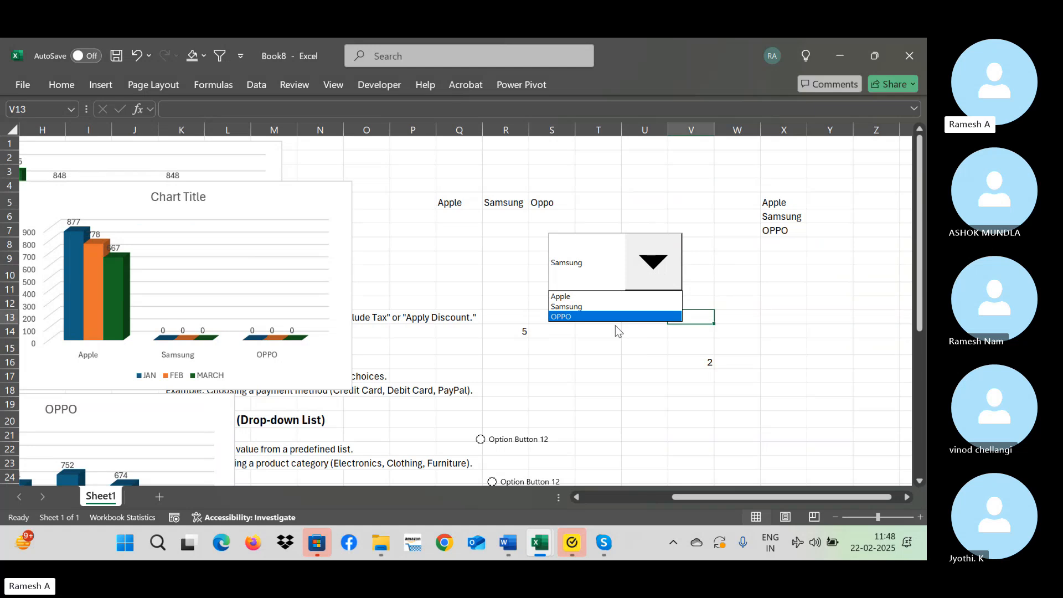
left_click(606, 320)
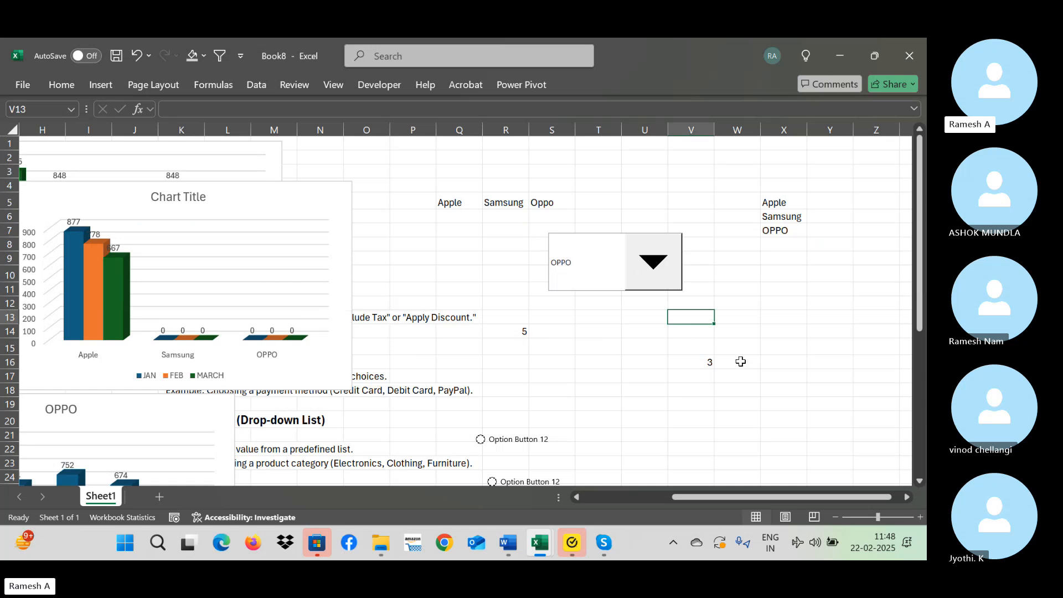
left_click(709, 364)
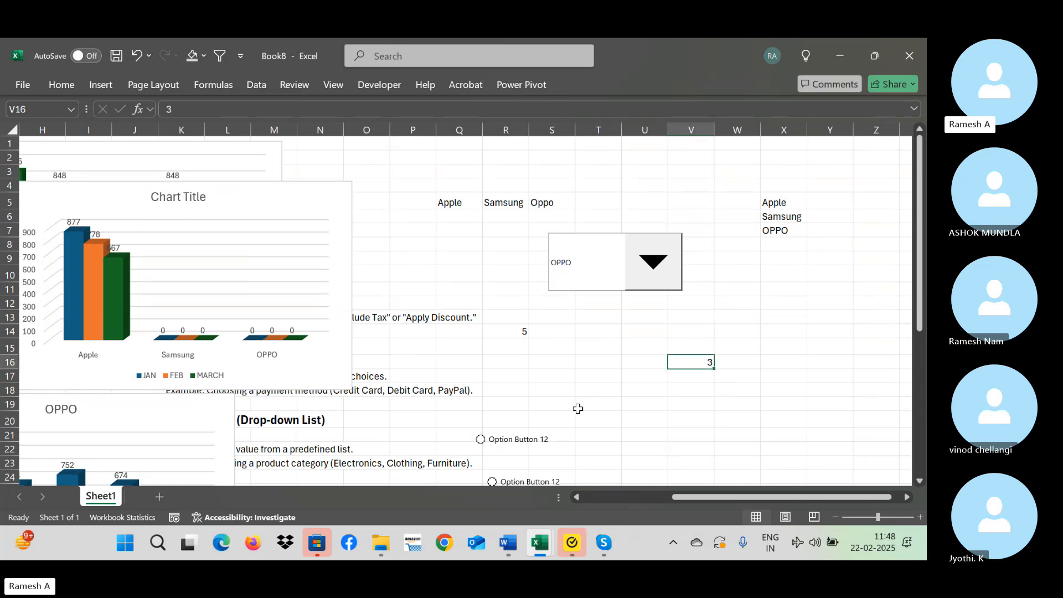
Edit the VLOOKUP formula in B22 so its column index uses $V$16+1 instead of the option buttons' linked cell.
key("ctrl+Left")
key("ctrl+Left")
key("ctrl+Down")
key("Down")
key("Down")
key("Down")
key("Down")
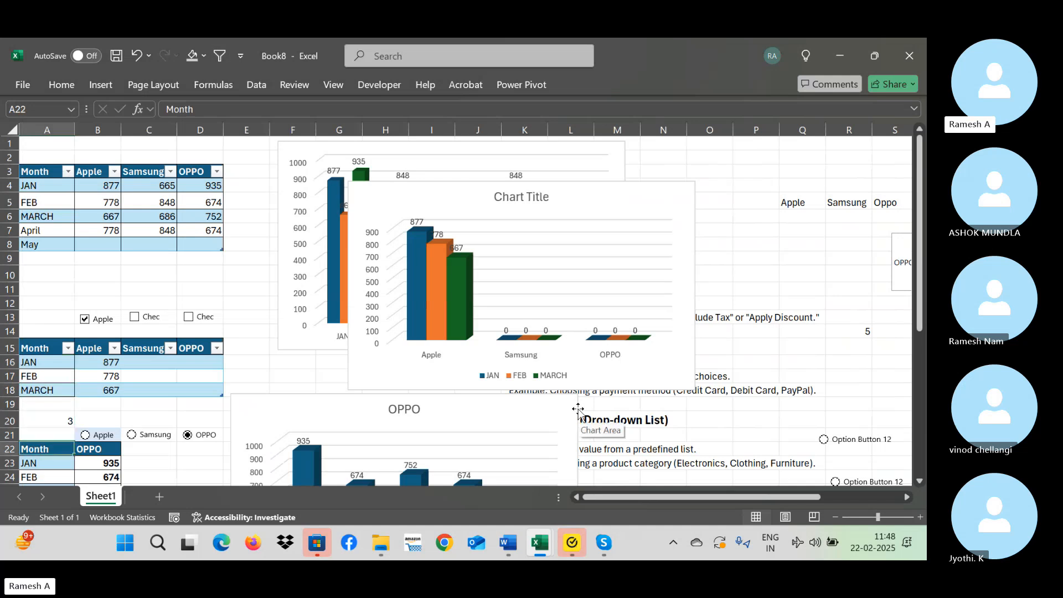
key("Right")
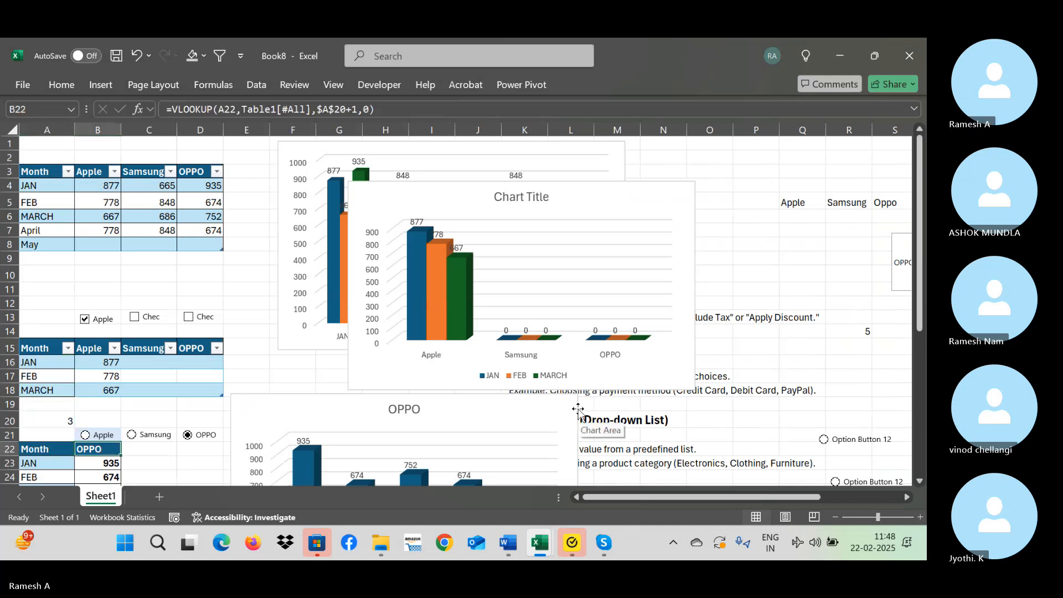
left_click(347, 110)
key("BackSpace")
key("BackSpace")
key("BackSpace")
key("BackSpace")
key("BackSpace")
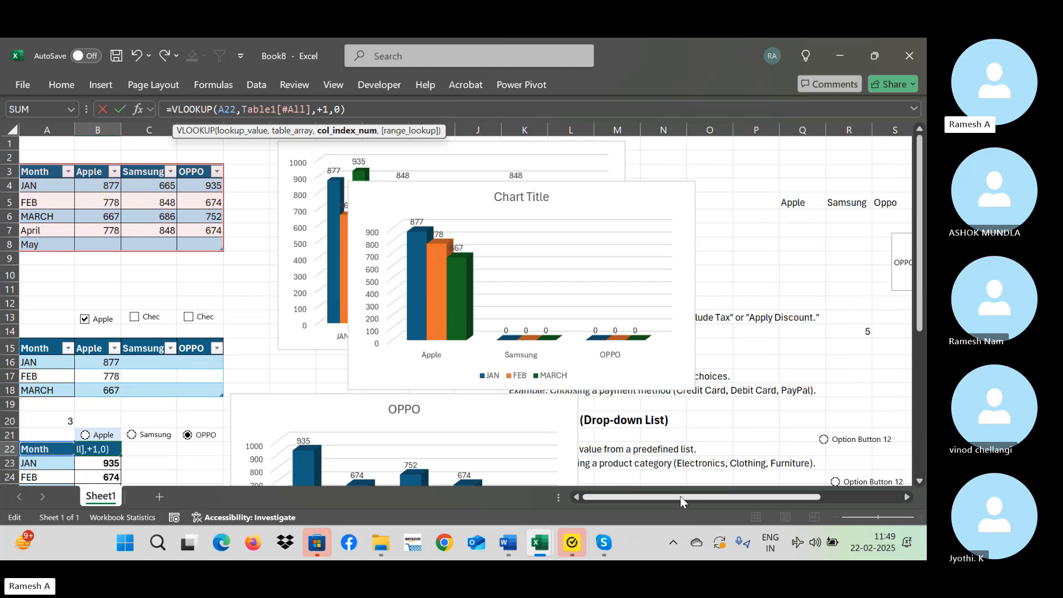
left_click_drag(703, 496, 783, 496)
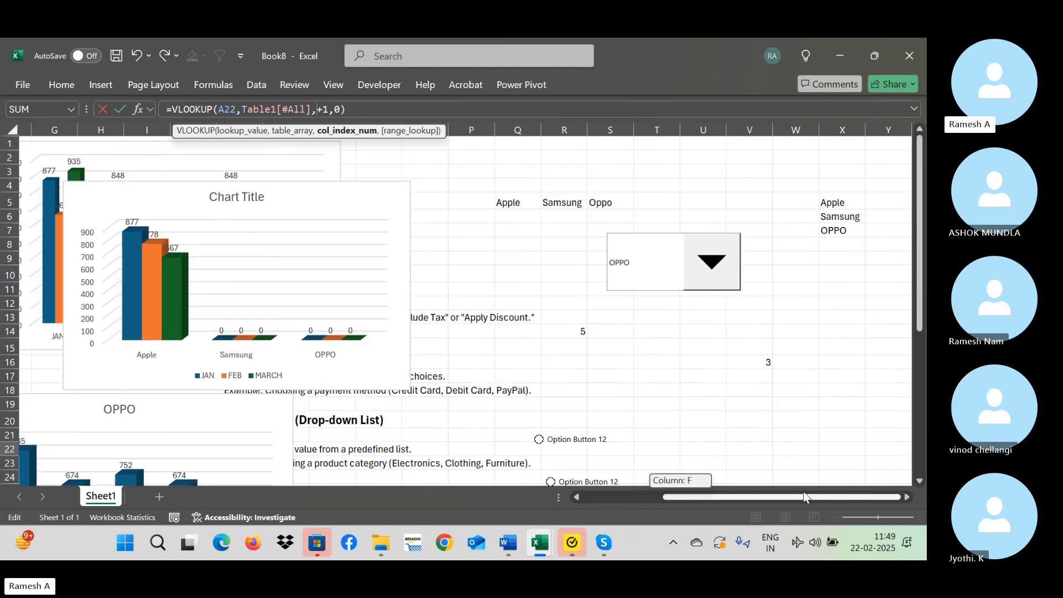
left_click(762, 359)
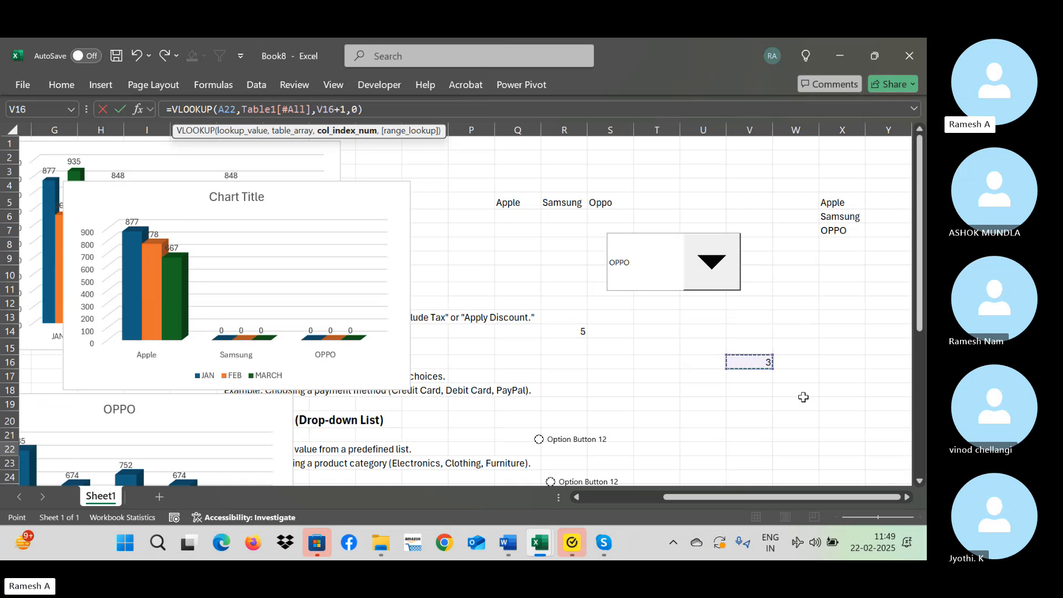
key("F4")
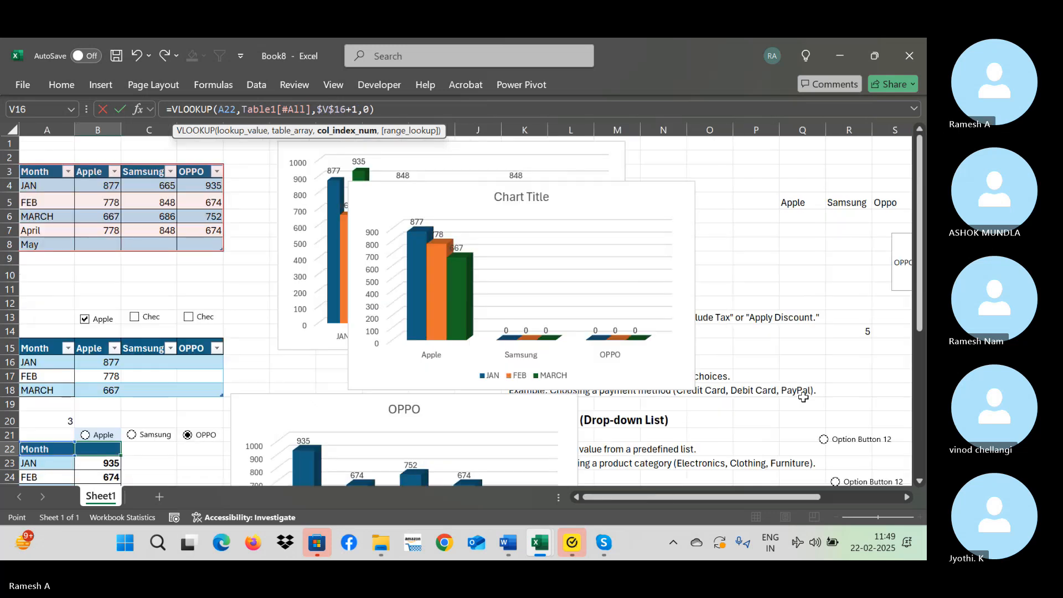
key("Return")
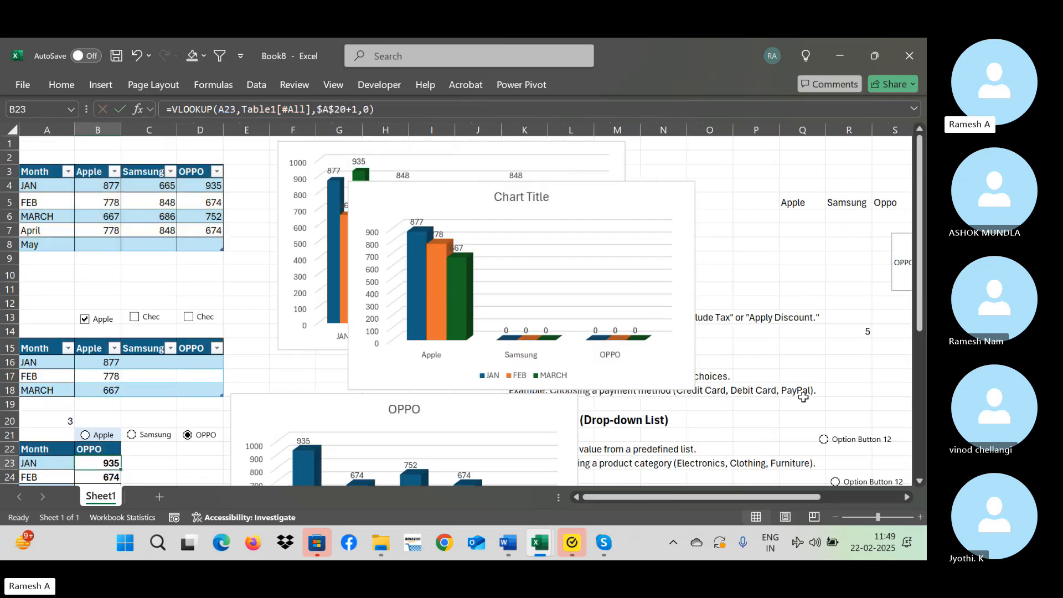
Choose Apple in the combo box and check the header in B22 and the lower chart's title.
key("Up")
key("Right")
key("Right")
key("Right")
key("Right")
key("Right")
key("Right")
key("Right")
key("Right")
key("Right")
key("Right")
key("Right")
key("Right")
key("Right")
key("Right")
key("Right")
key("Right")
key("Right")
key("Right")
key("Right")
key("Right")
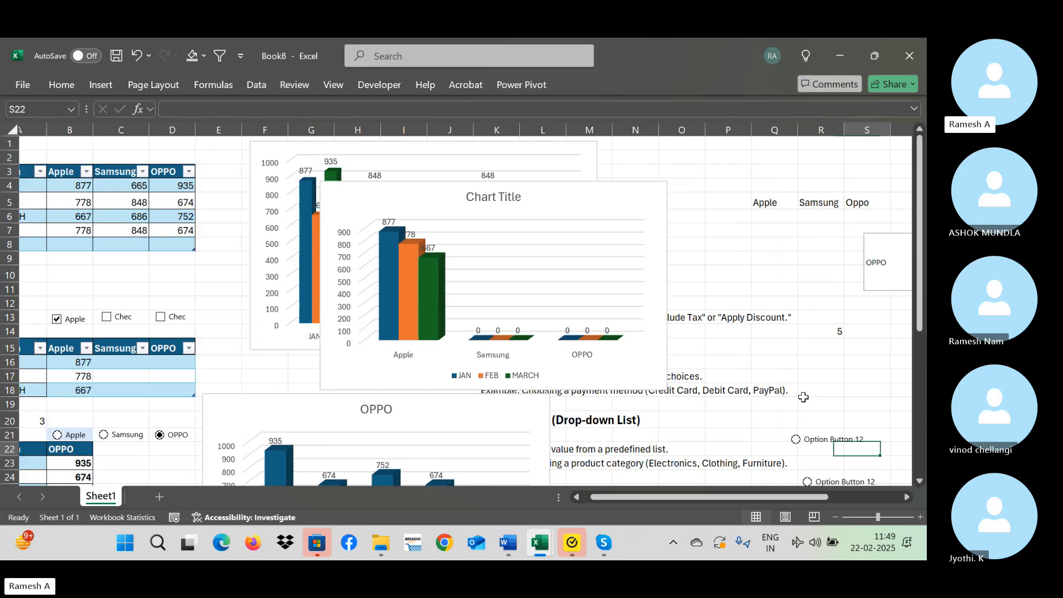
left_click(822, 233)
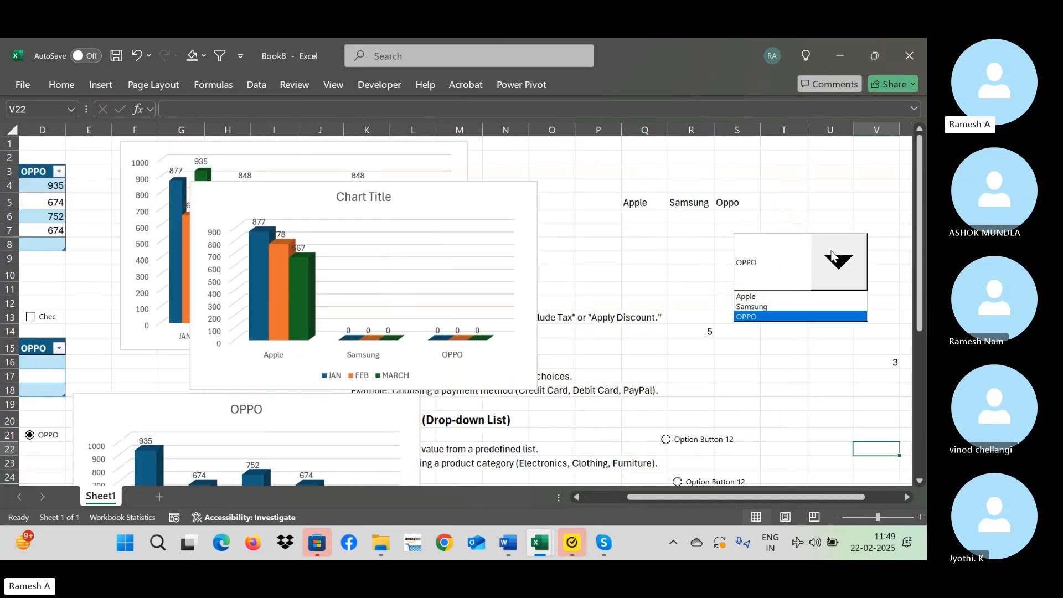
left_click(773, 299)
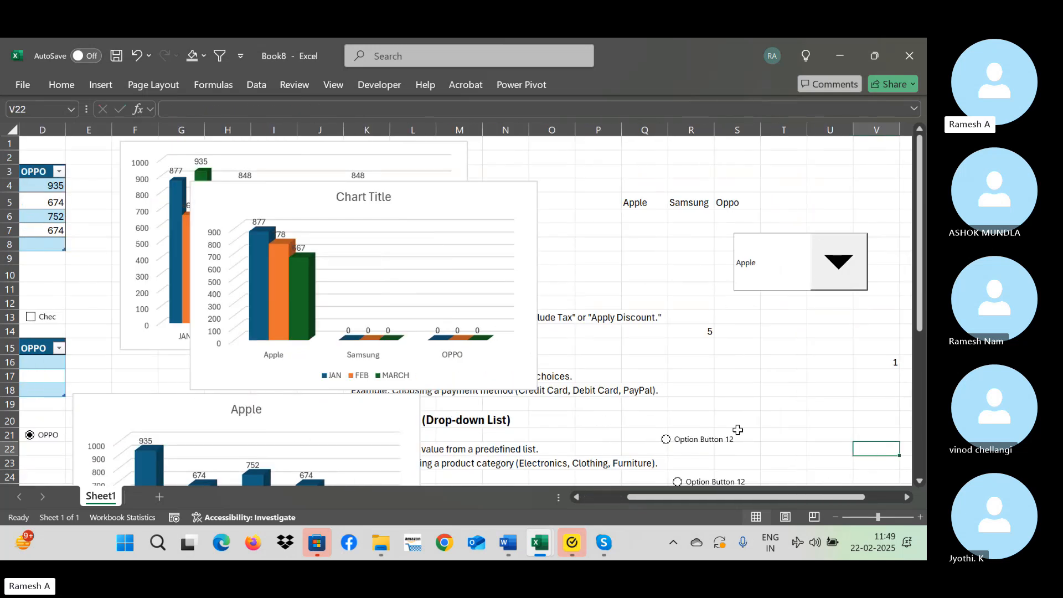
left_click_drag(736, 497, 671, 503)
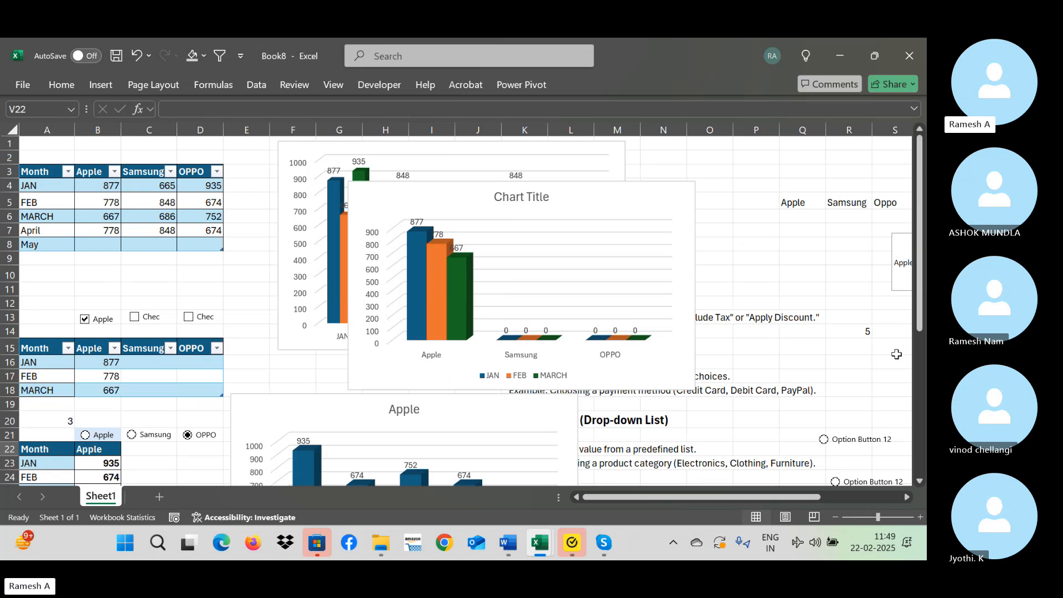
Move the combo box across the sheet to about columns F:H, over the upper charts, and deselect it.
left_click(835, 517)
left_click(835, 517)
left_click(836, 517)
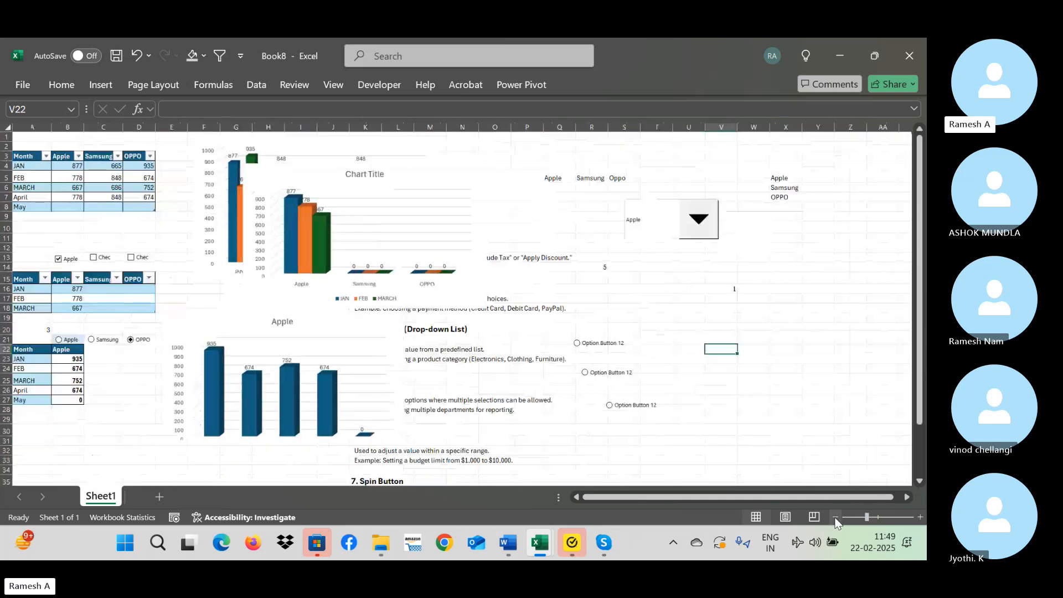
left_click(648, 239, "ctrl")
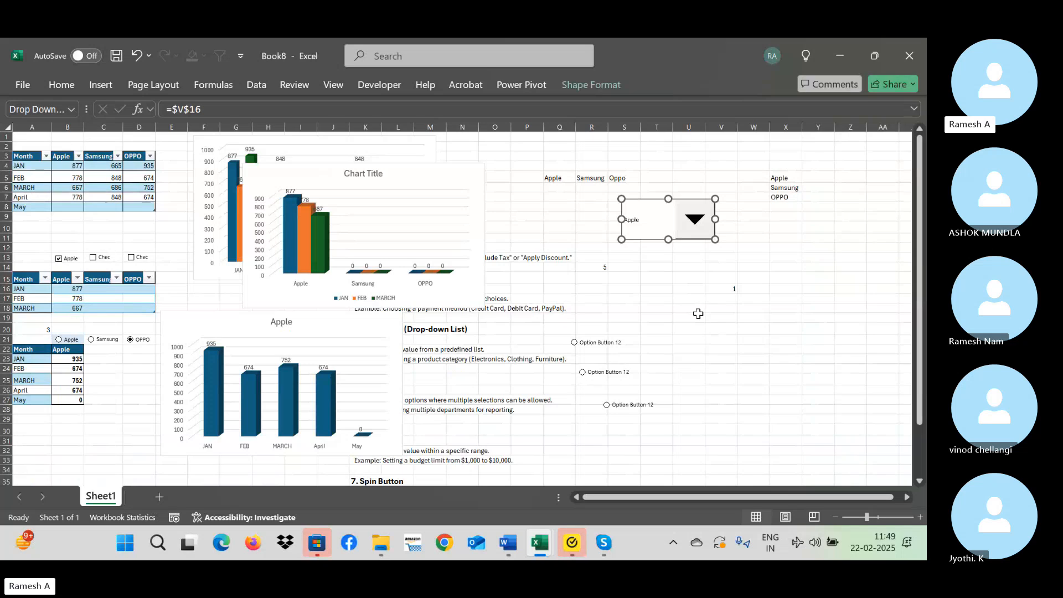
key("Left")
key("Left")
key("Left")
key("Left")
key("Left")
key("Left")
key("Left")
key("Left")
key("Left")
key("Left")
key("Left")
key("Left")
key("Left")
key("Left")
key("Left")
key("Left")
key("Left")
key("Left")
key("Left")
key("Left")
key("Left")
key("Left")
key("Left")
key("Left")
key("Left")
key("Left")
key("Left")
key("Left")
key("Left")
key("Left")
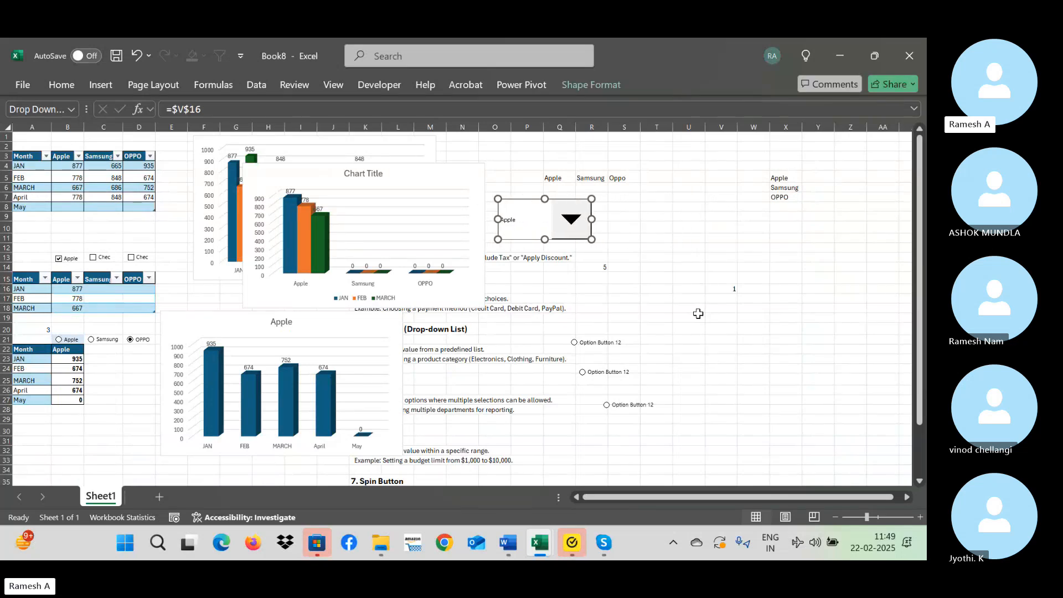
key("Left")
key("Left")
key("Left")
key("Left")
key("Left")
key("Left")
key("Left")
key("Left")
key("Left")
key("Left")
key("Left")
key("Left")
key("Left")
key("Left")
key("Left")
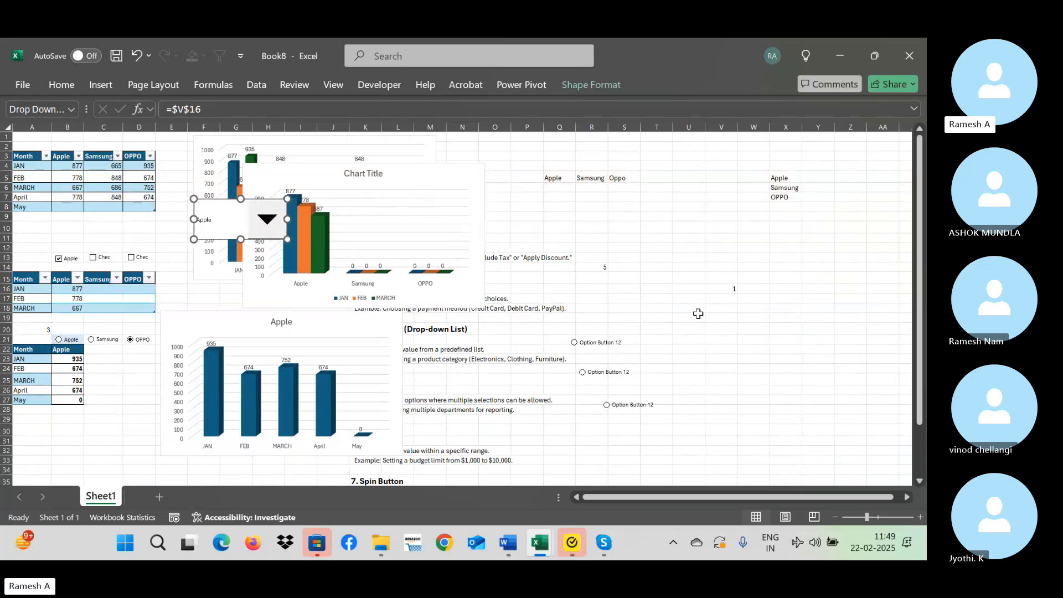
left_click(664, 227)
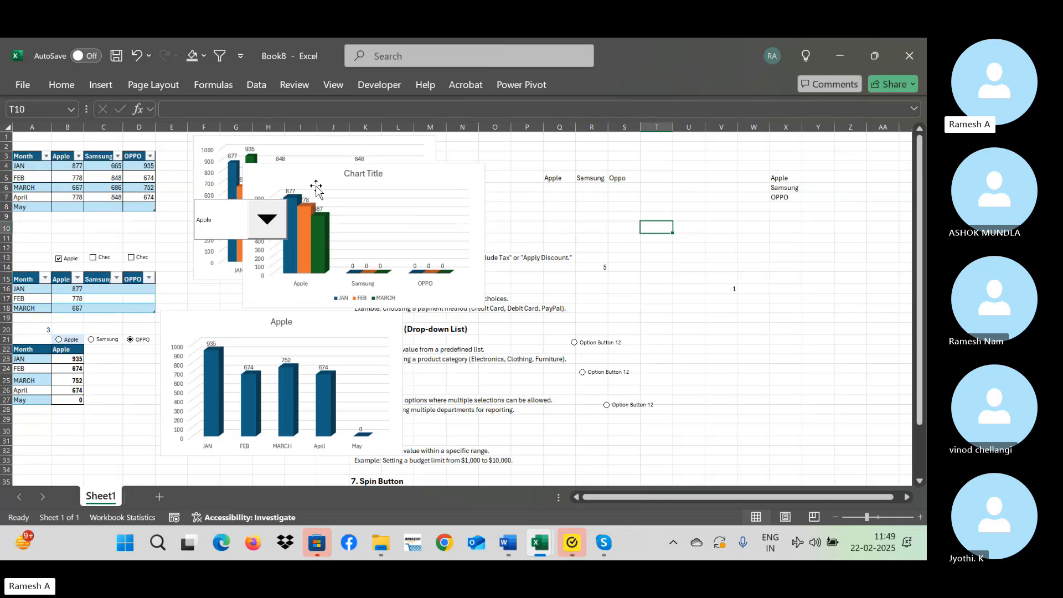
Move the combo box down to just above the lower chart's title and reduce its height to about two rows.
left_click(227, 233, "ctrl")
key("Down")
key("Down")
key("Down")
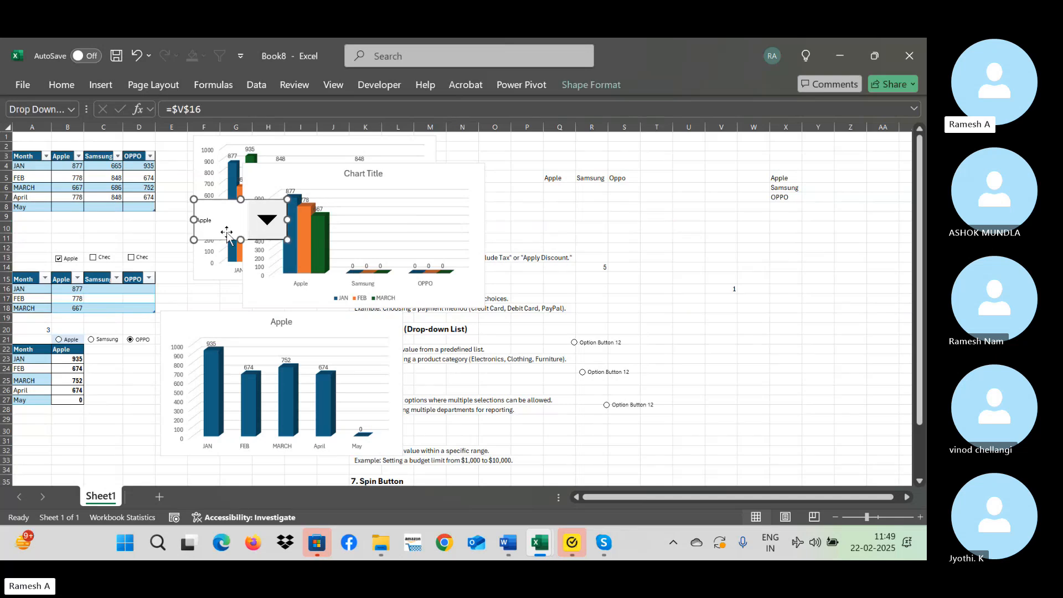
key("Down")
key("Down")
key("Down")
key("Down")
key("Down")
key("Down")
key("Down")
key("Down")
key("Down")
key("Down")
key("Down")
key("Down")
key("Down")
key("Down")
key("Down")
key("Down")
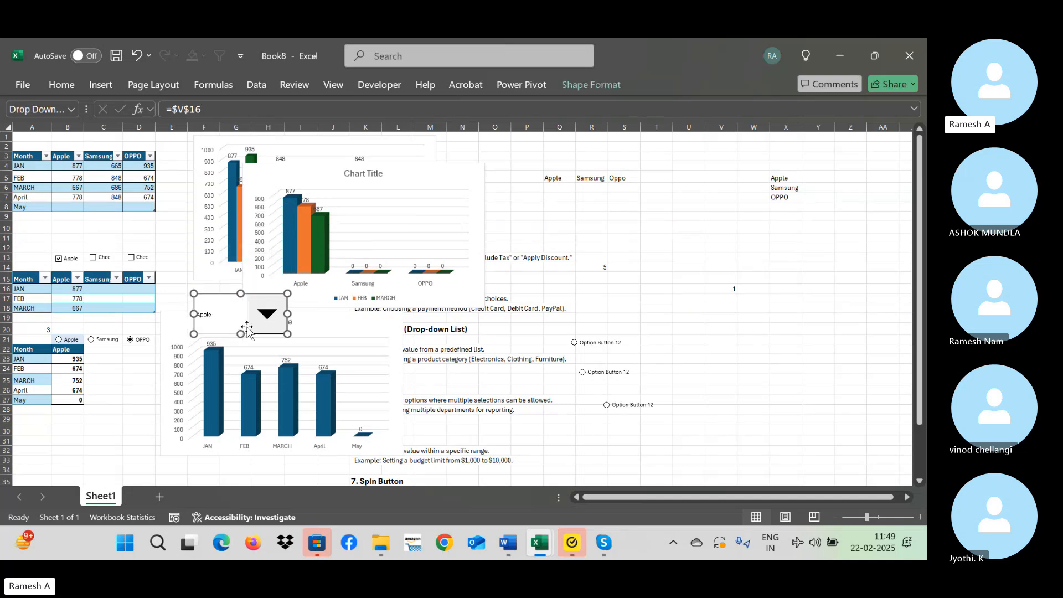
left_click_drag(241, 334, 231, 313)
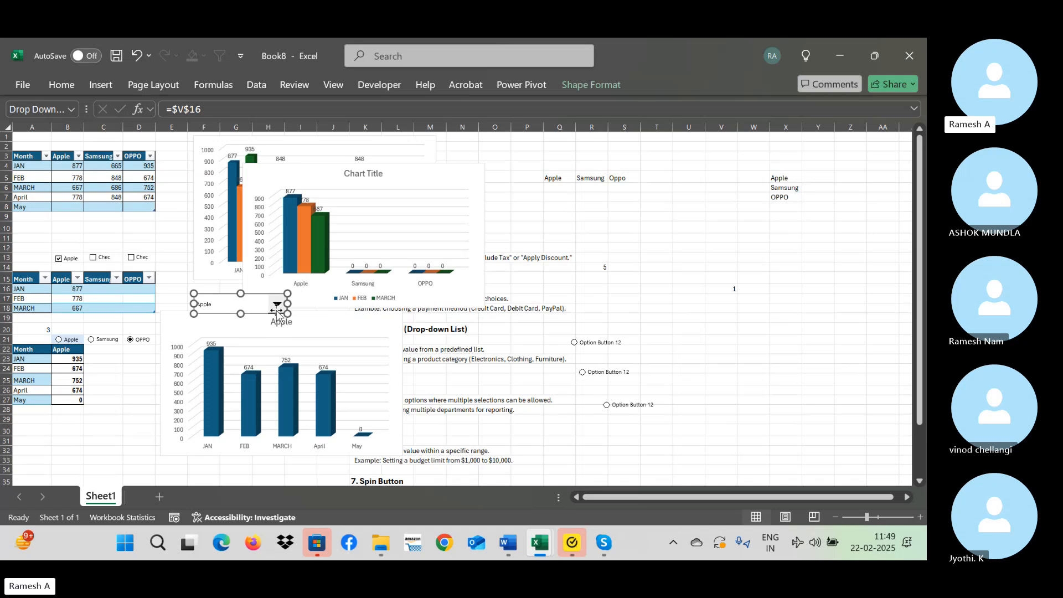
left_click(285, 316)
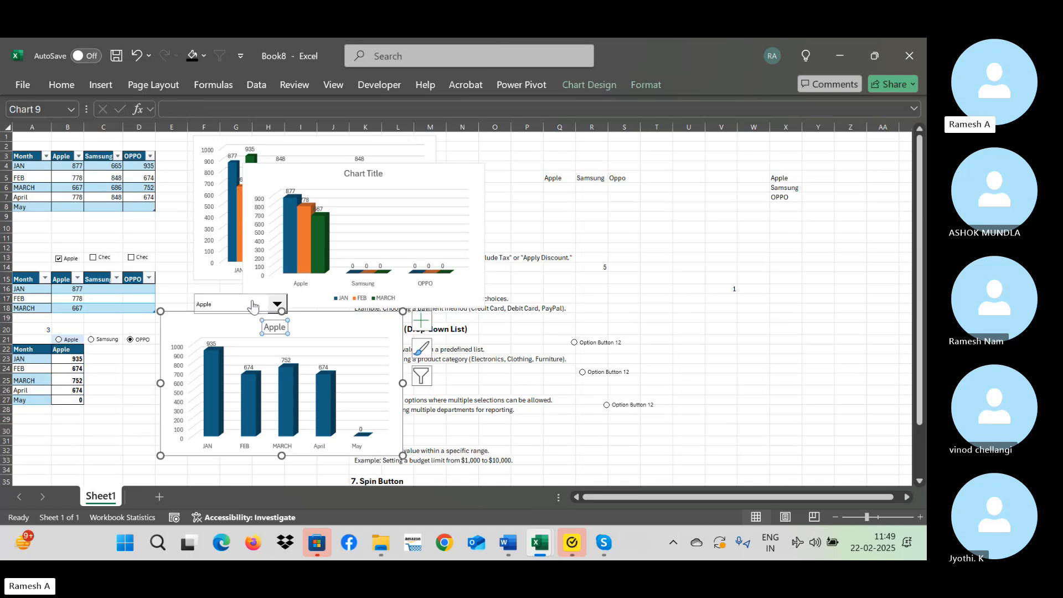
Test the enlarged view's combo box by choosing Samsung, OPPO and Samsung again, checking the B22 header and chart title.
left_click(277, 304)
left_click(692, 316)
left_click(919, 517)
left_click(919, 517)
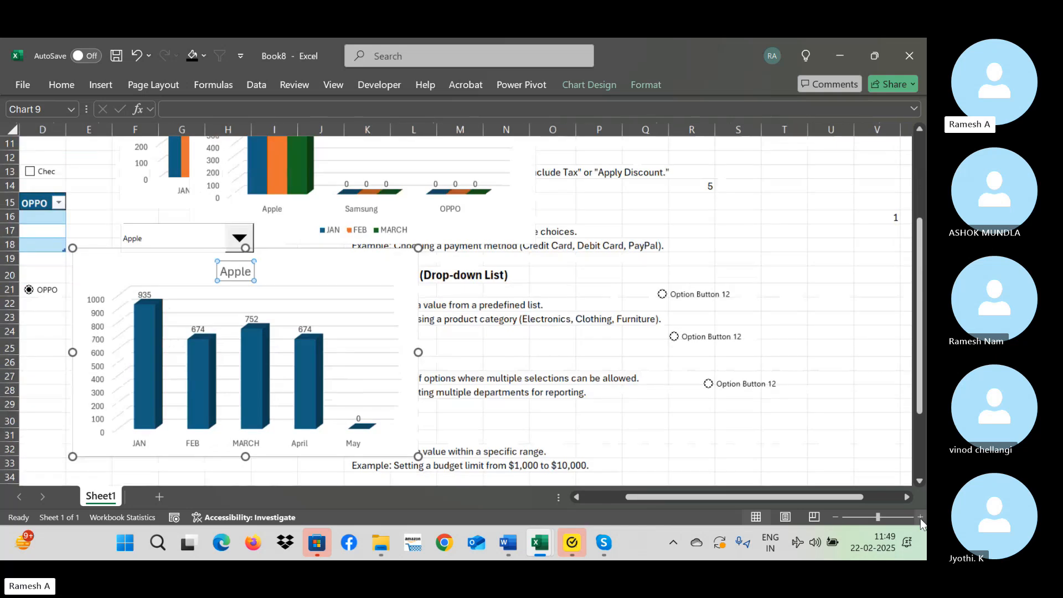
left_click(485, 268)
key("Home")
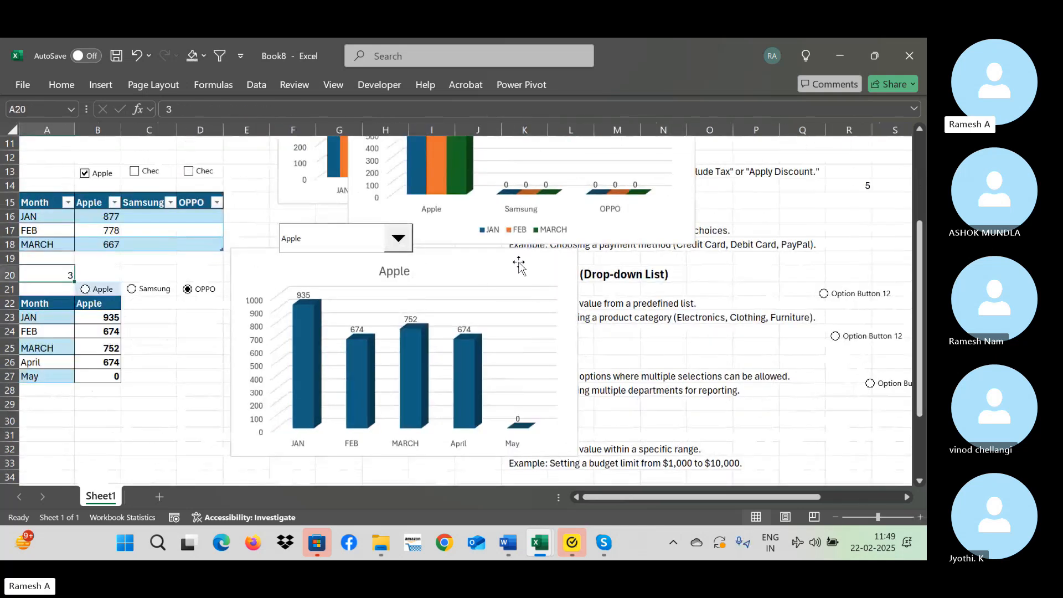
left_click(406, 242)
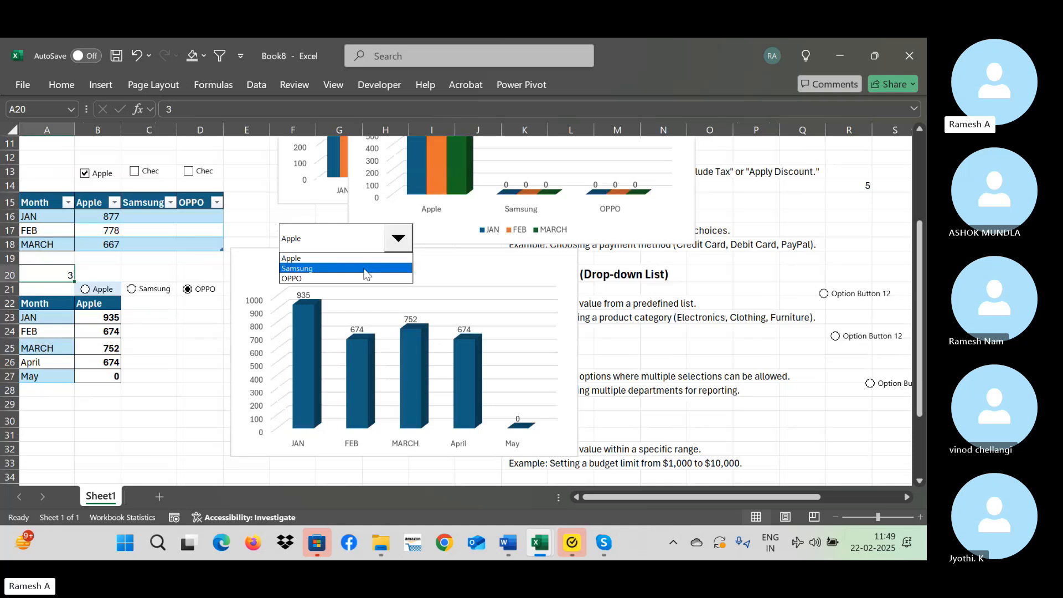
left_click(366, 269)
left_click(401, 242)
left_click(373, 279)
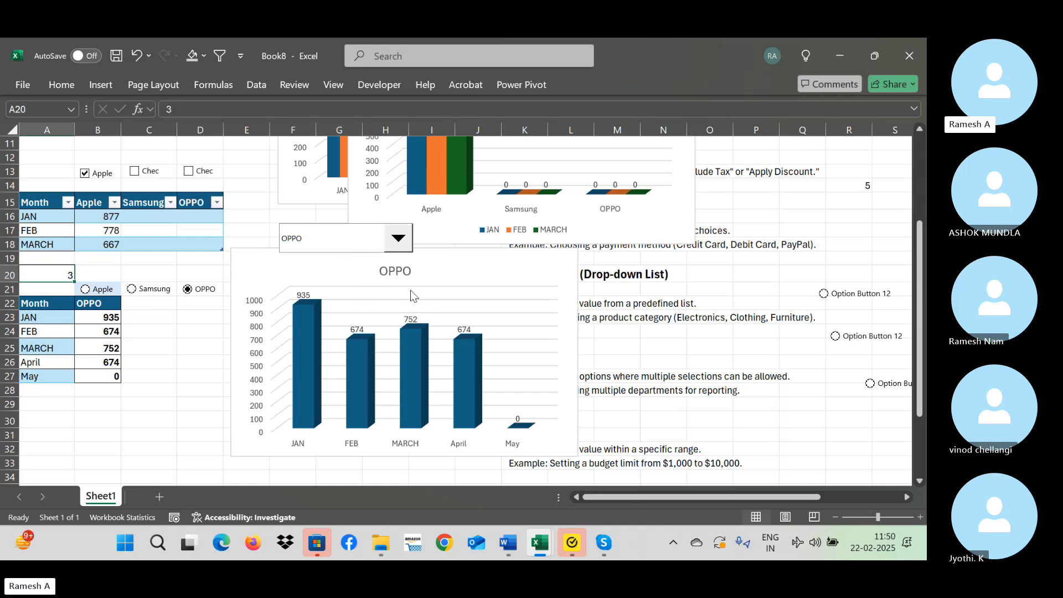
left_click(399, 242)
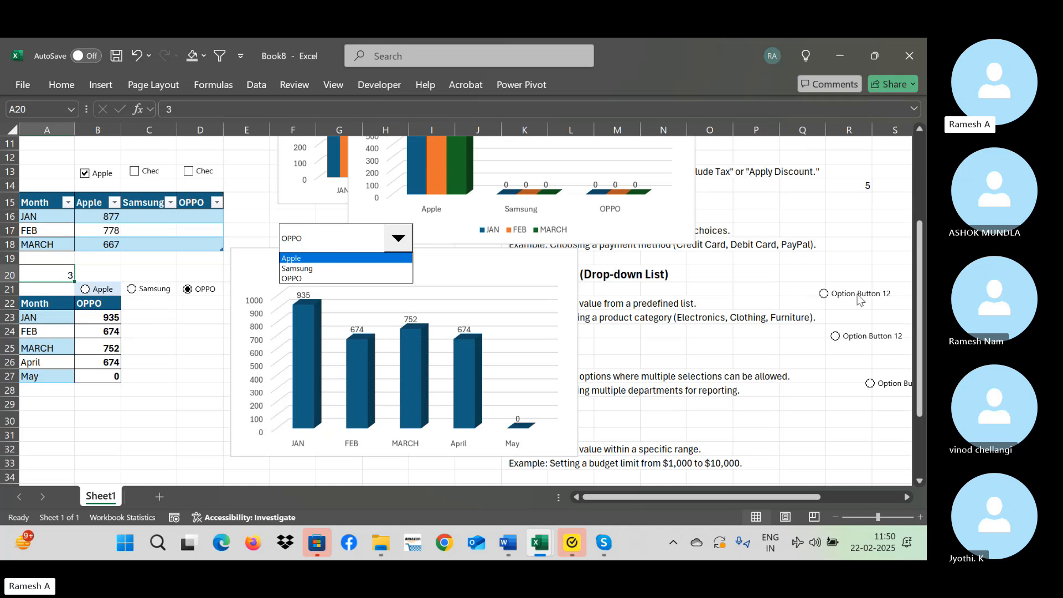
left_click(310, 271)
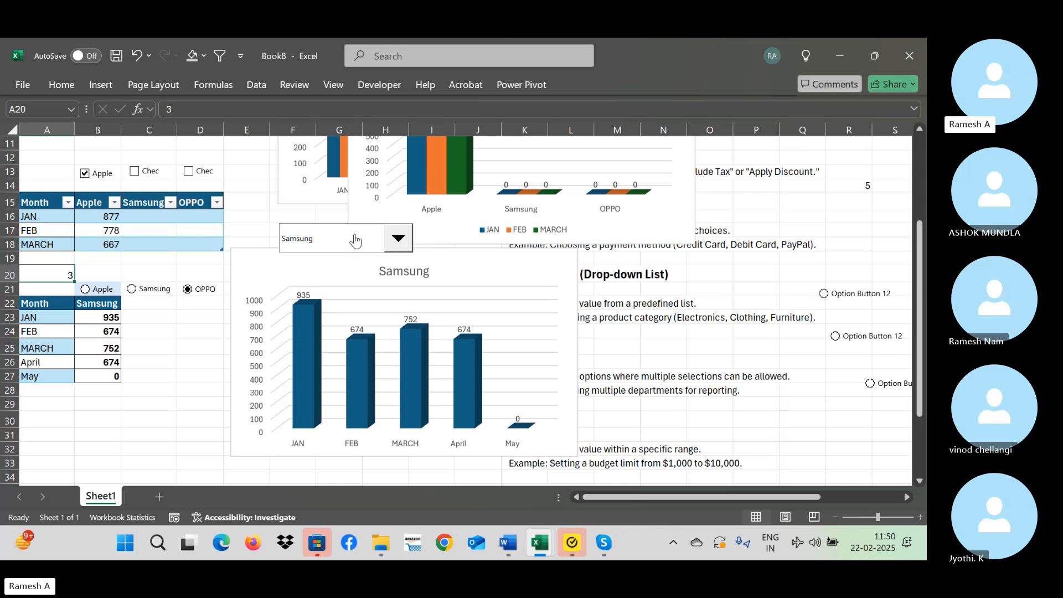
Compare the combo box with the option buttons by trying Apple, Samsung and OPPO in turn.
left_click(406, 248)
left_click(340, 239)
left_click(95, 292)
left_click(155, 292)
left_click(188, 289)
Switch the combo box to Apple and back to OPPO, checking the B22 header and chart title.
left_click(398, 239)
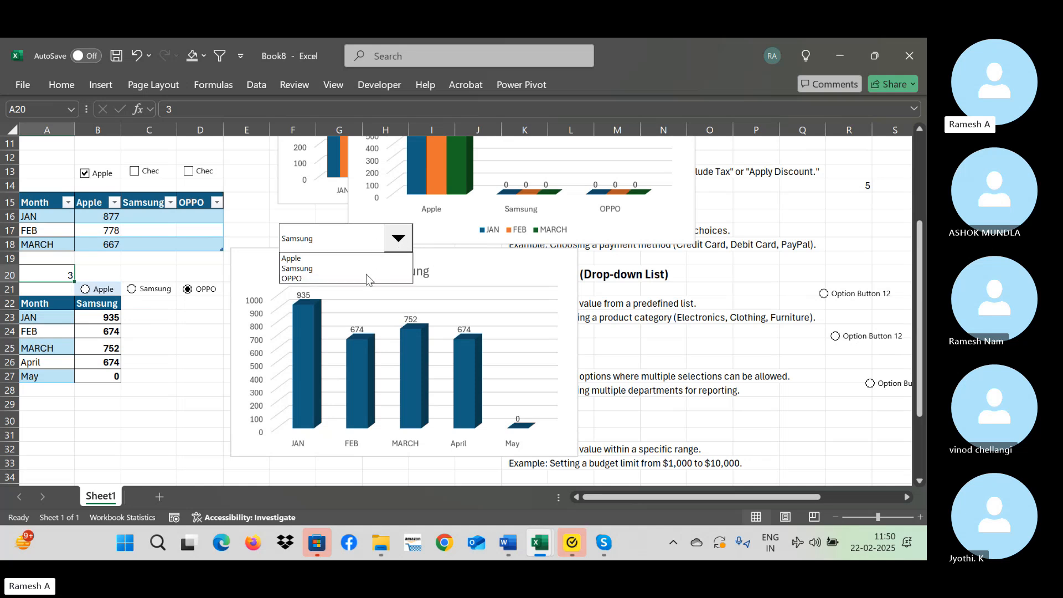
left_click(356, 287)
left_click(363, 242)
left_click(342, 265)
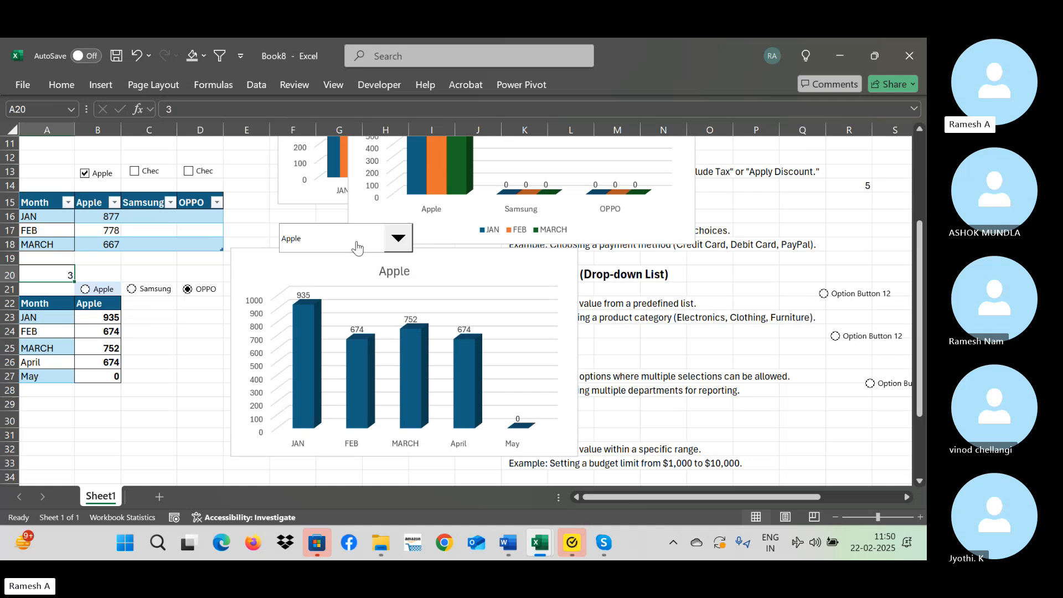
left_click(398, 239)
left_click(346, 280)
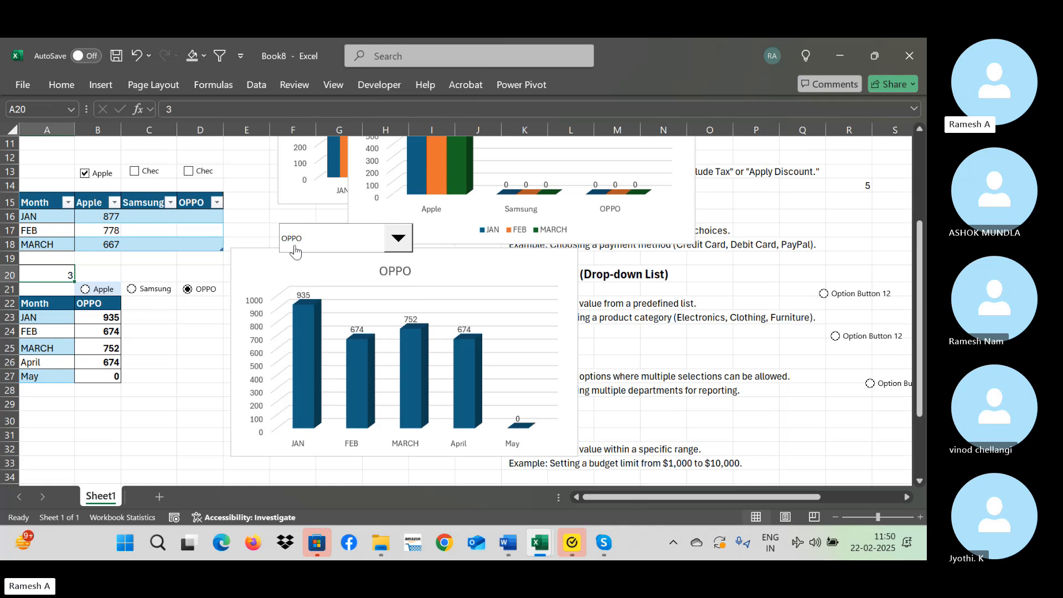
Label the check boxes "Check" in C12 and the option buttons "Radio button" in C20.
left_click(147, 157)
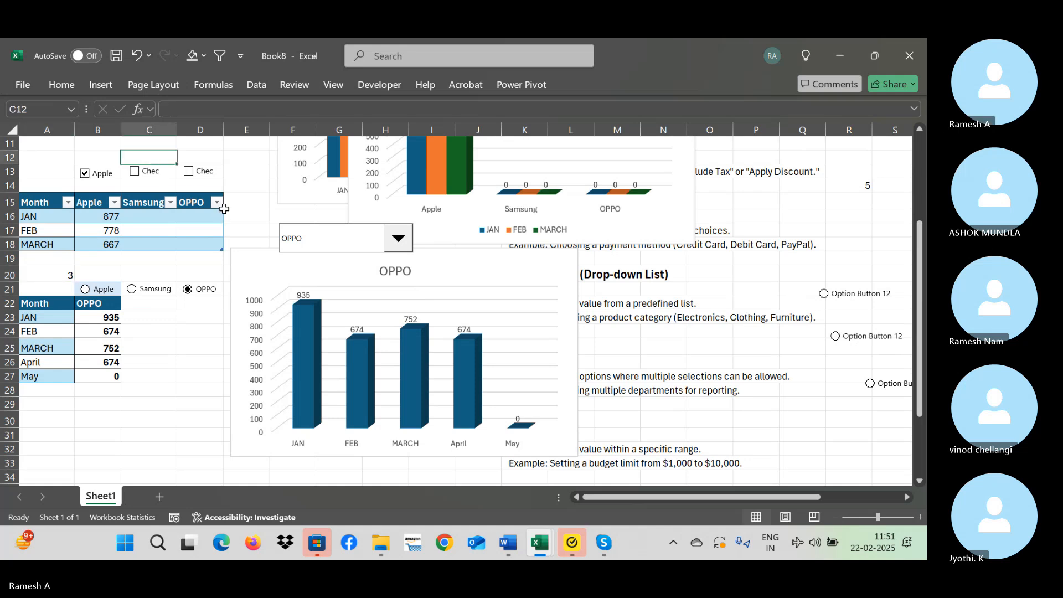
type("Check")
key("Return")
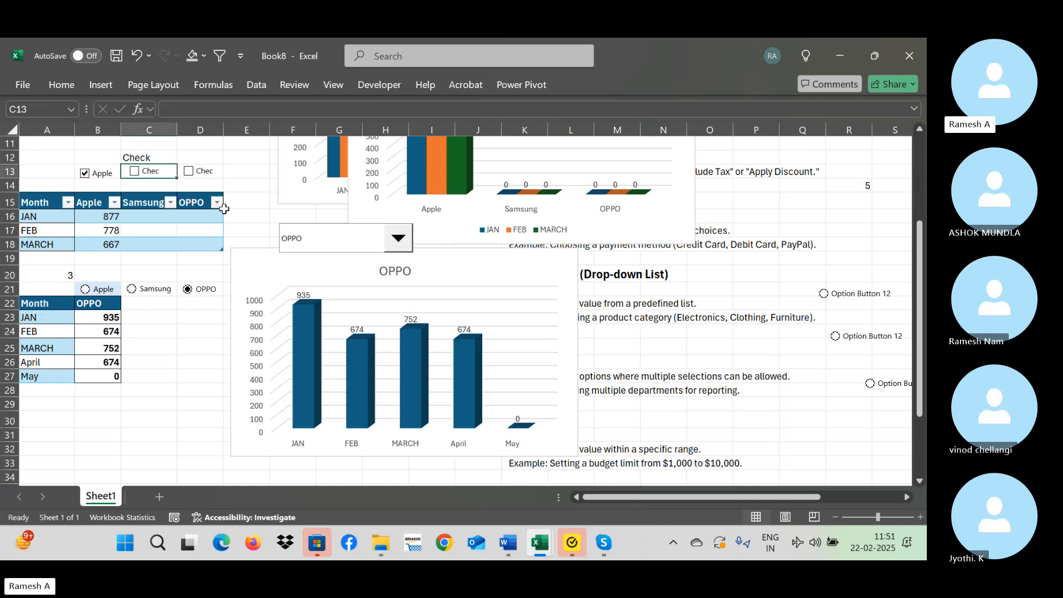
key("Down")
key("Down")
key("Down")
key("Down")
key("Down")
key("Down")
key("Down")
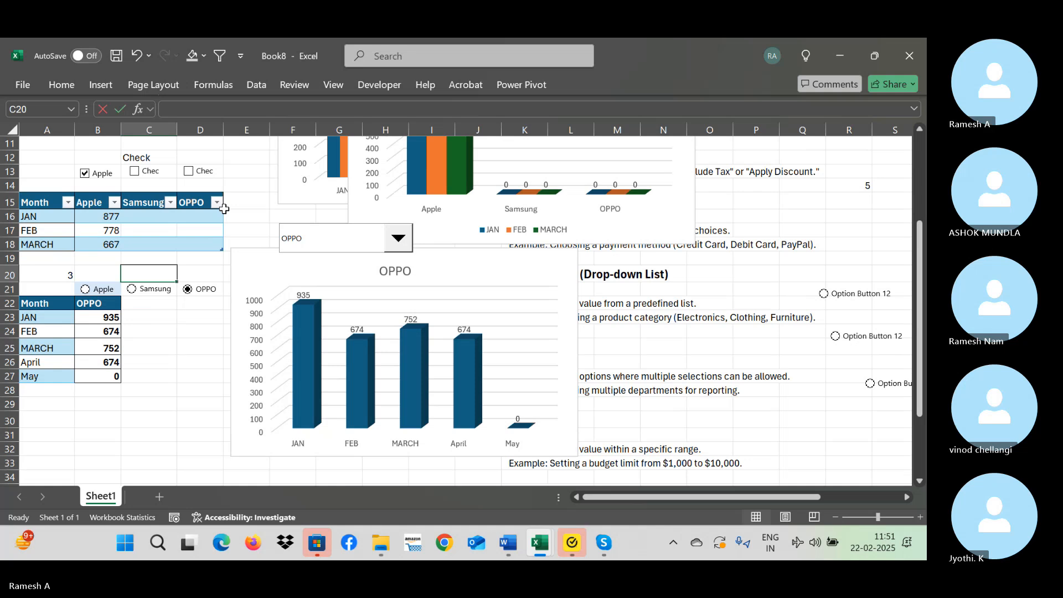
type("Radio butto")
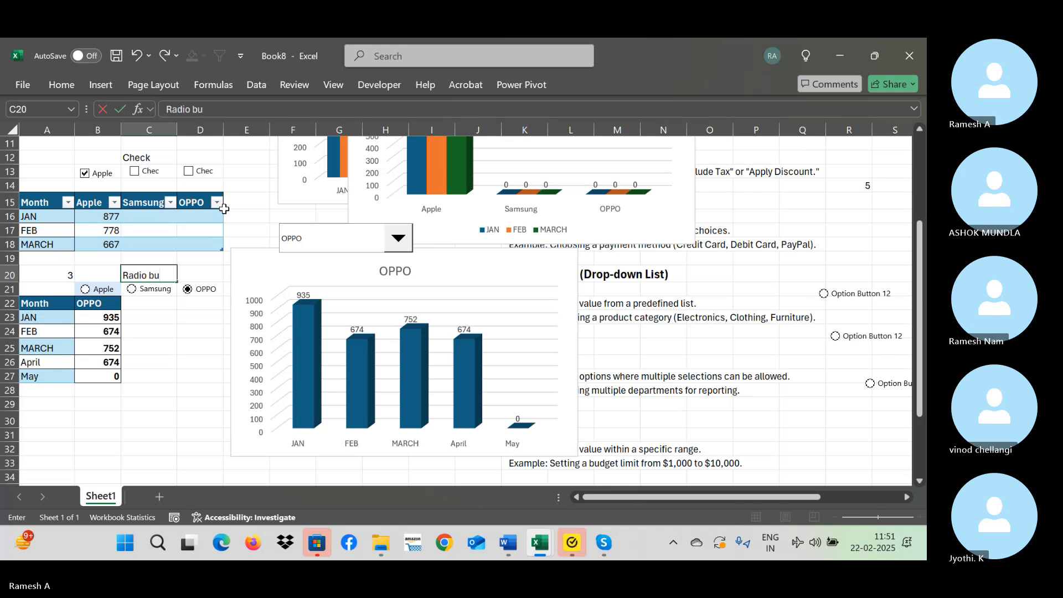
Label the combo box by entering "Combo box" in F16 above it.
key("Up")
key("Up")
key("Up")
key("Up")
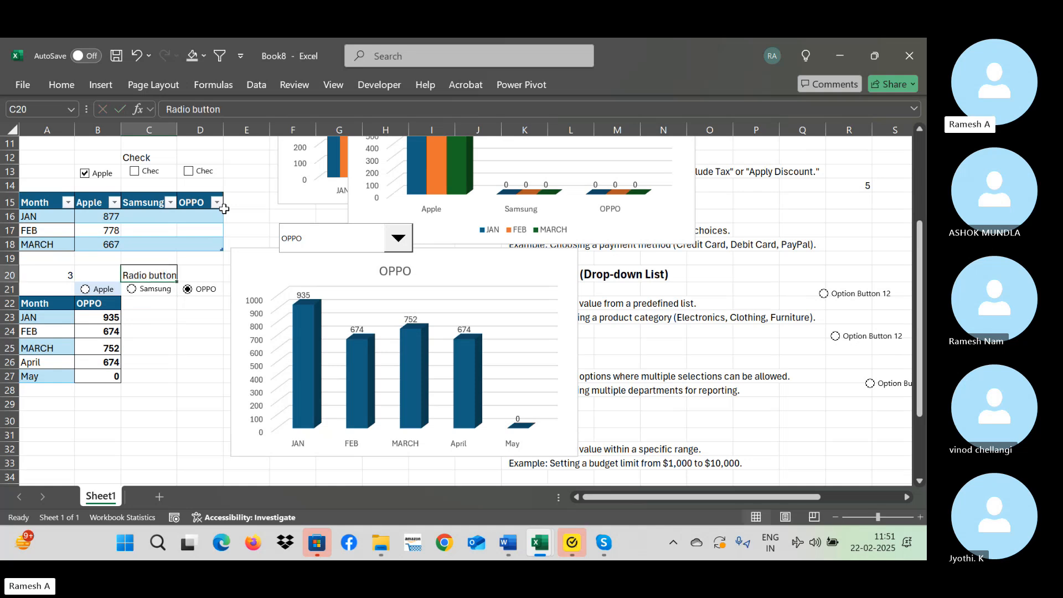
key("Right")
key("Right")
key("Right")
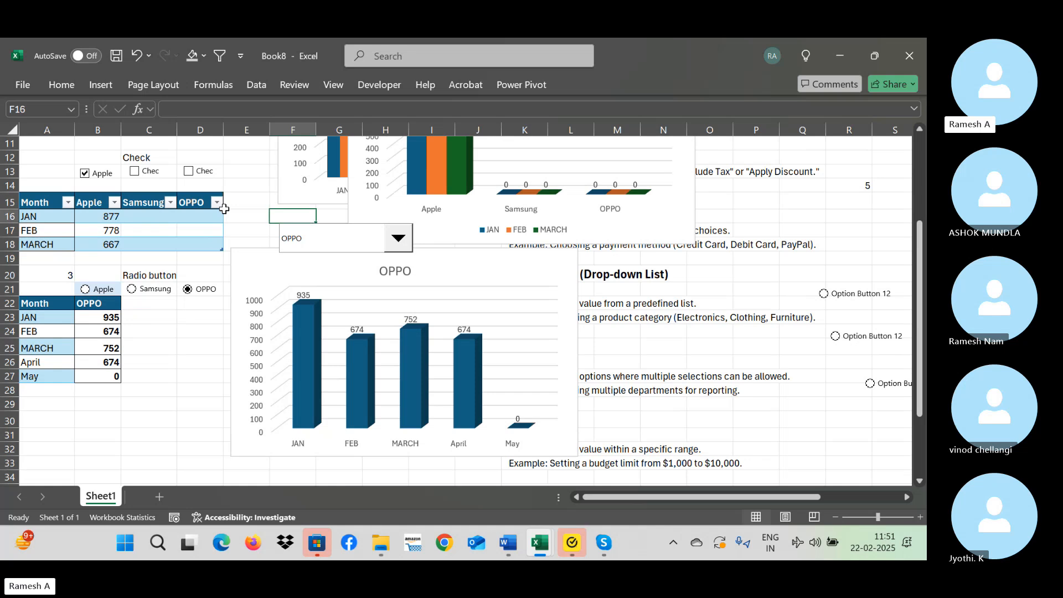
type("Combo")
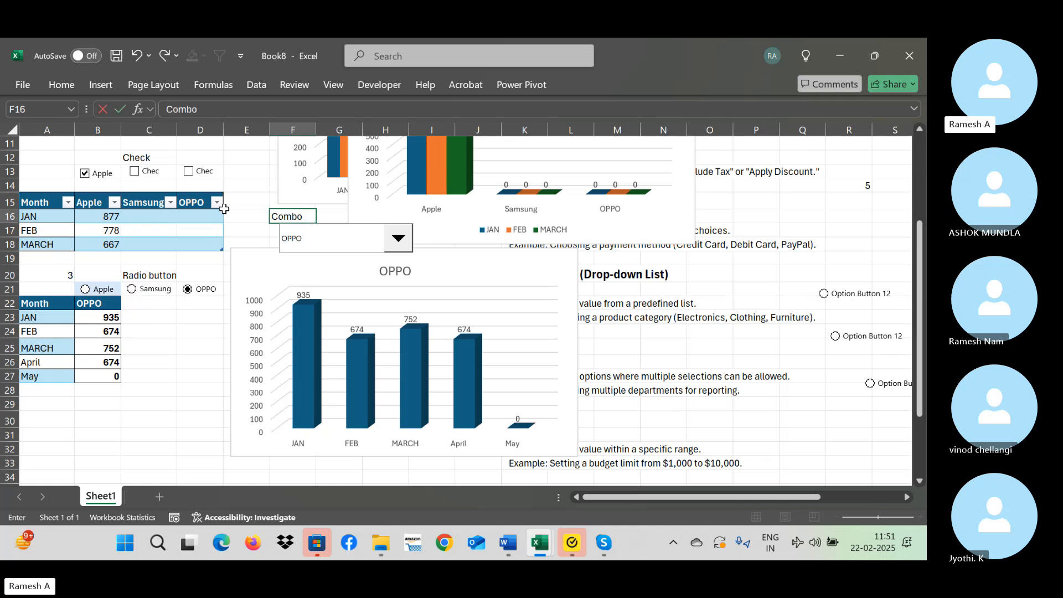
type(" box")
key("Return")
key("Return")
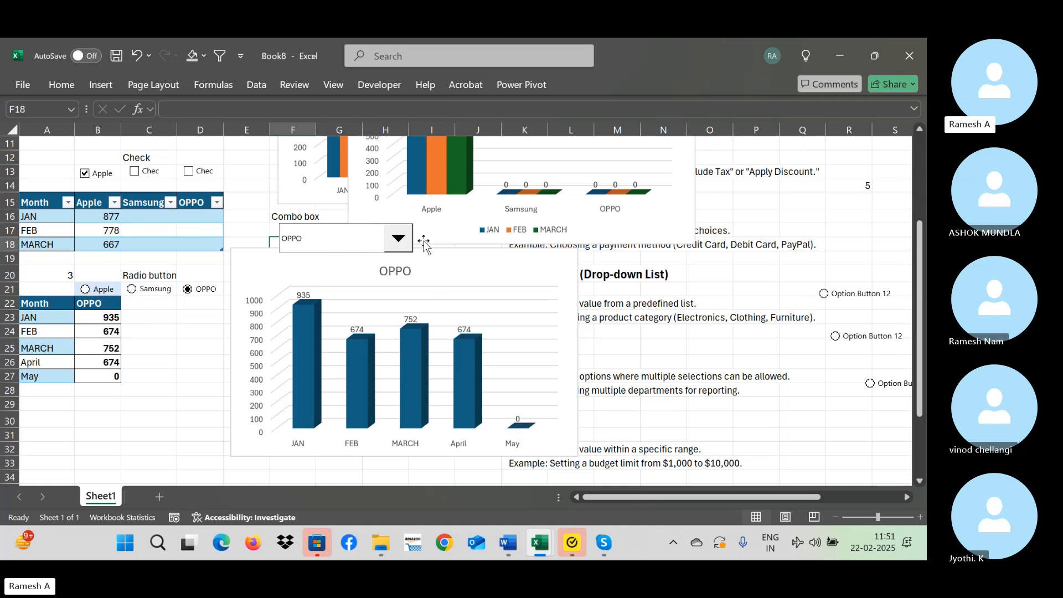
Move the check-box chart titled "Chart Title" down to about columns A:H, starting near row 20.
mouse_move(474, 370)
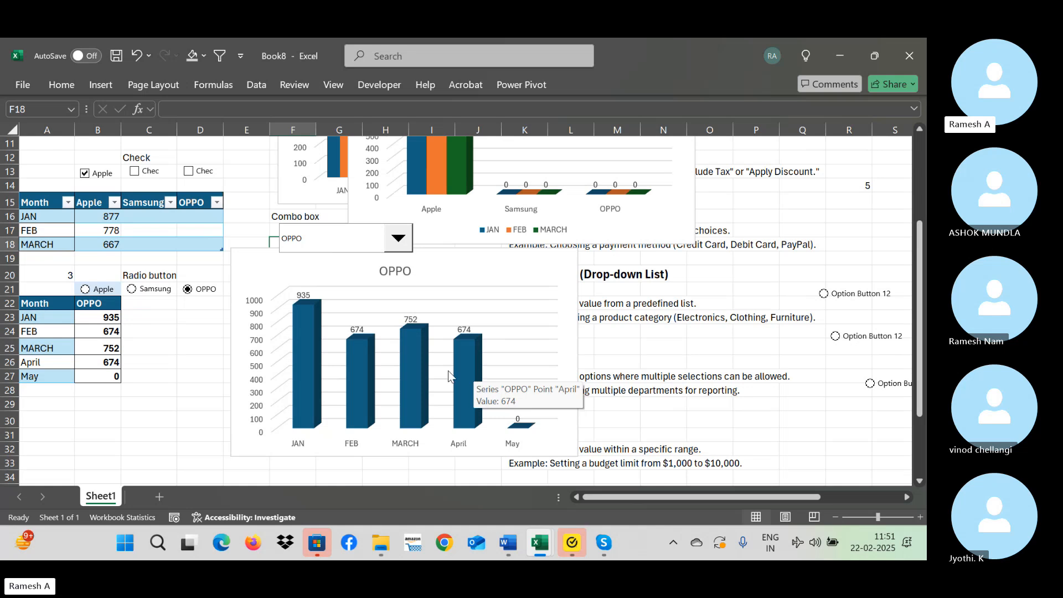
left_click(554, 161)
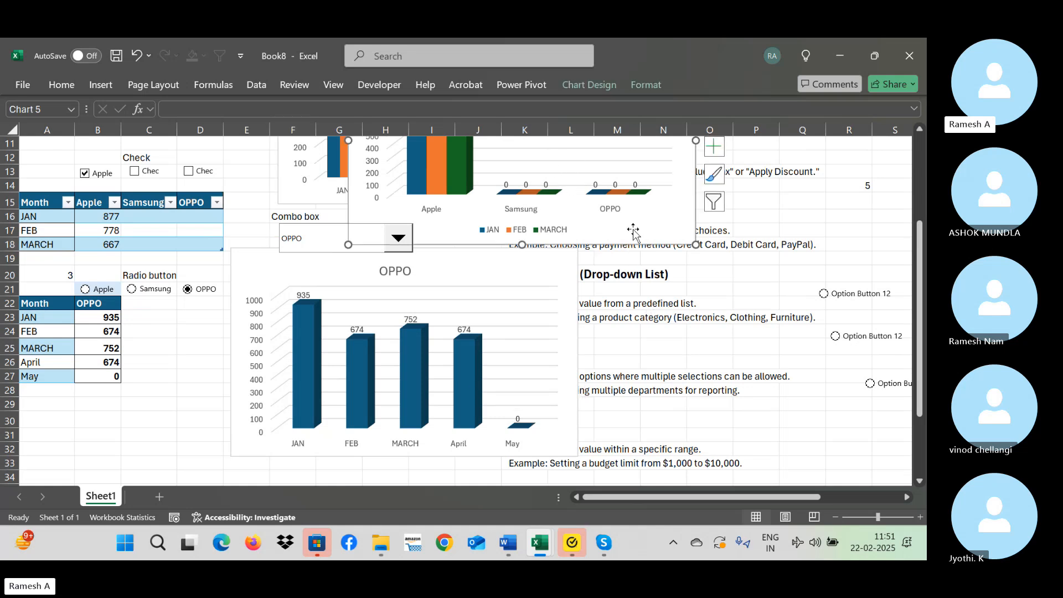
left_click_drag(631, 230, 323, 463)
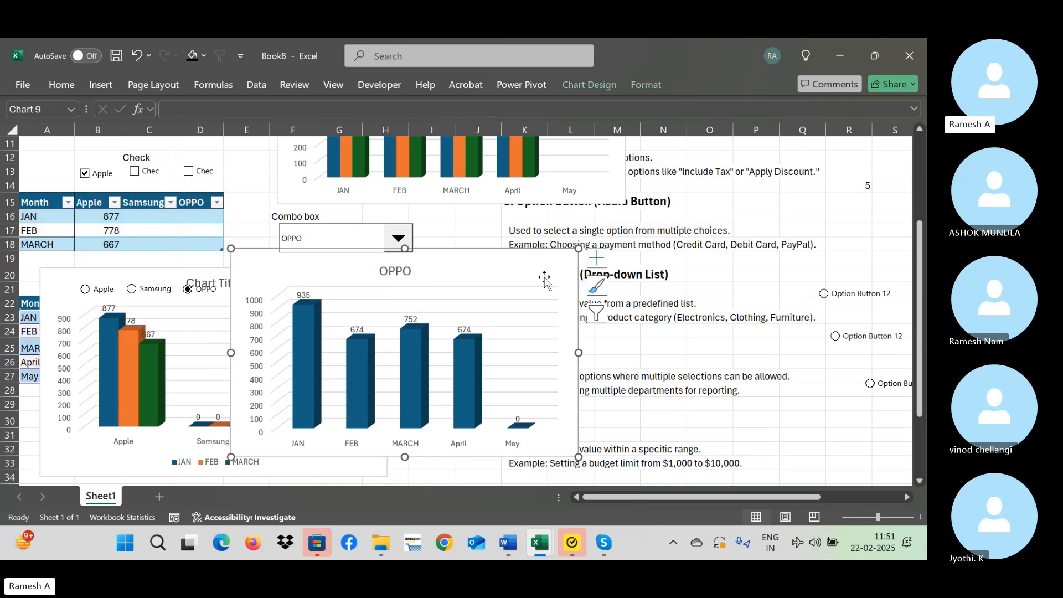
Delete the chart titled OPPO and the uppermost chart showing all brands by month.
key("Escape")
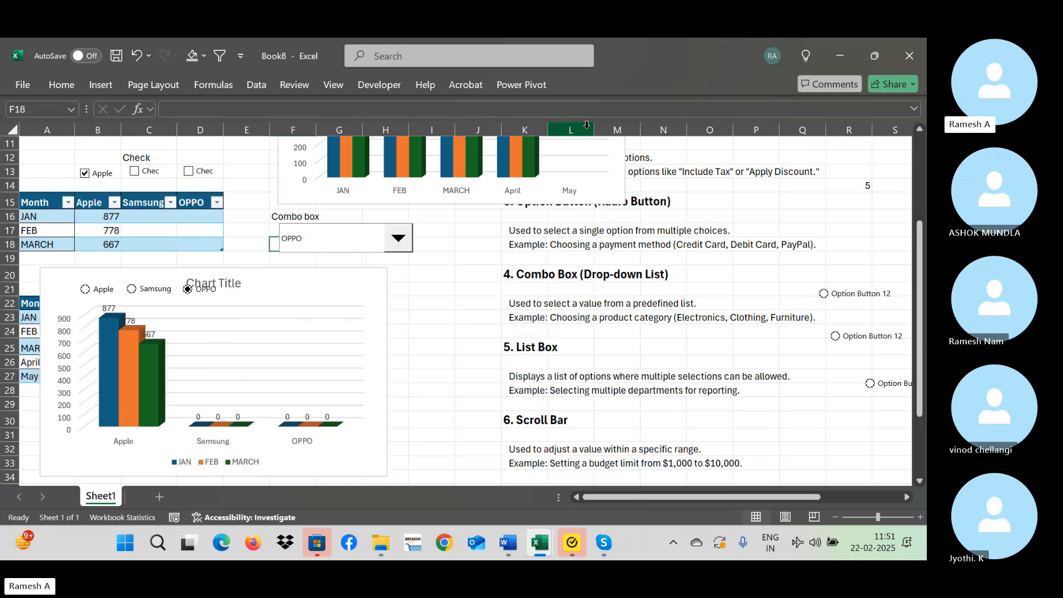
left_click(584, 158)
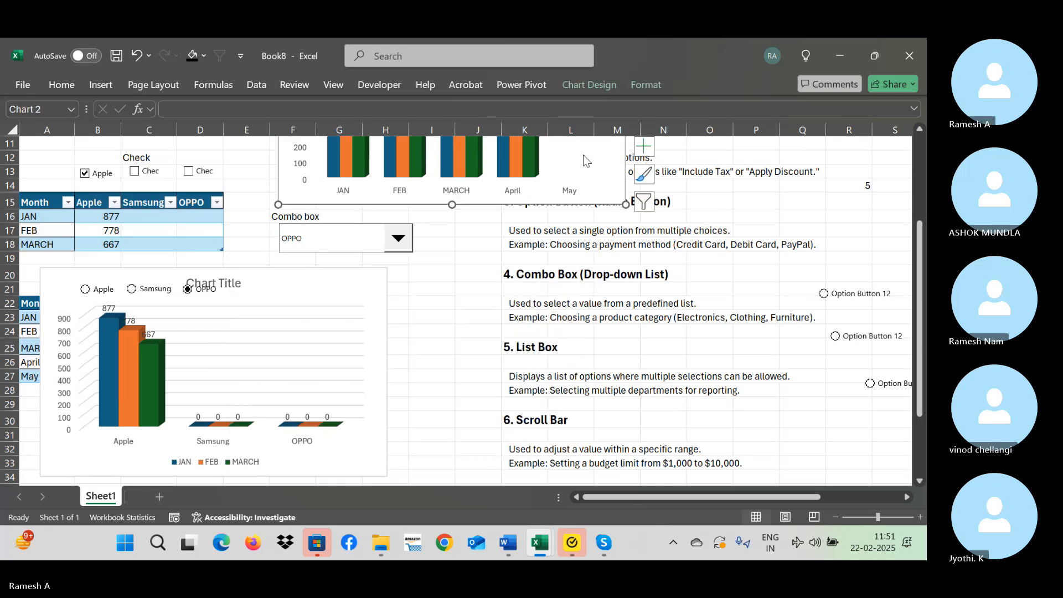
left_click(586, 188)
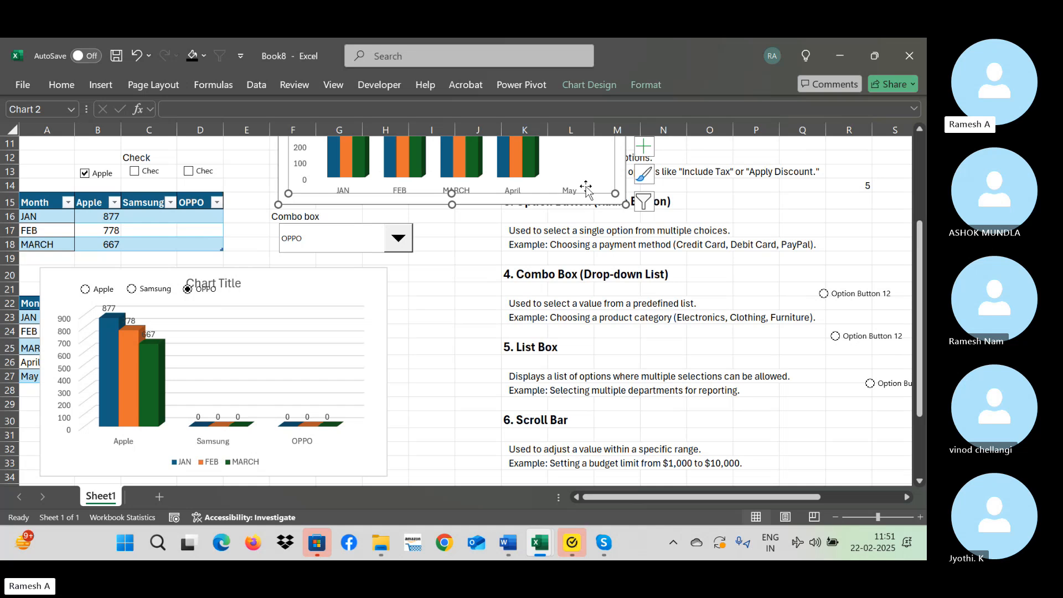
left_click(584, 205)
key("Delete")
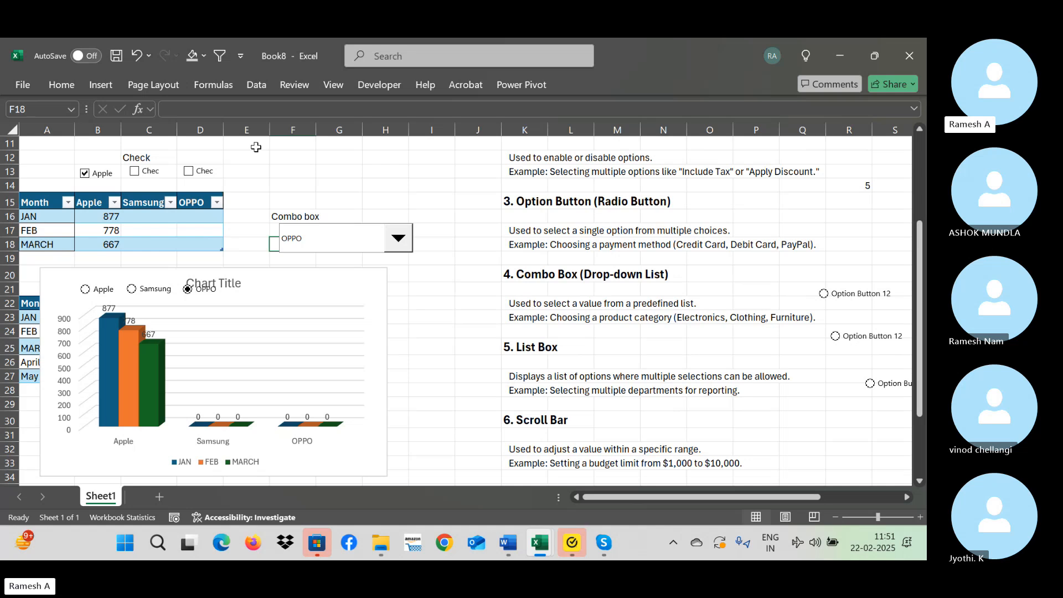
Reposition the remaining chart below the option buttons, at about columns A:H from row 22 down, and deselect it.
left_click_drag(253, 285, 451, 238)
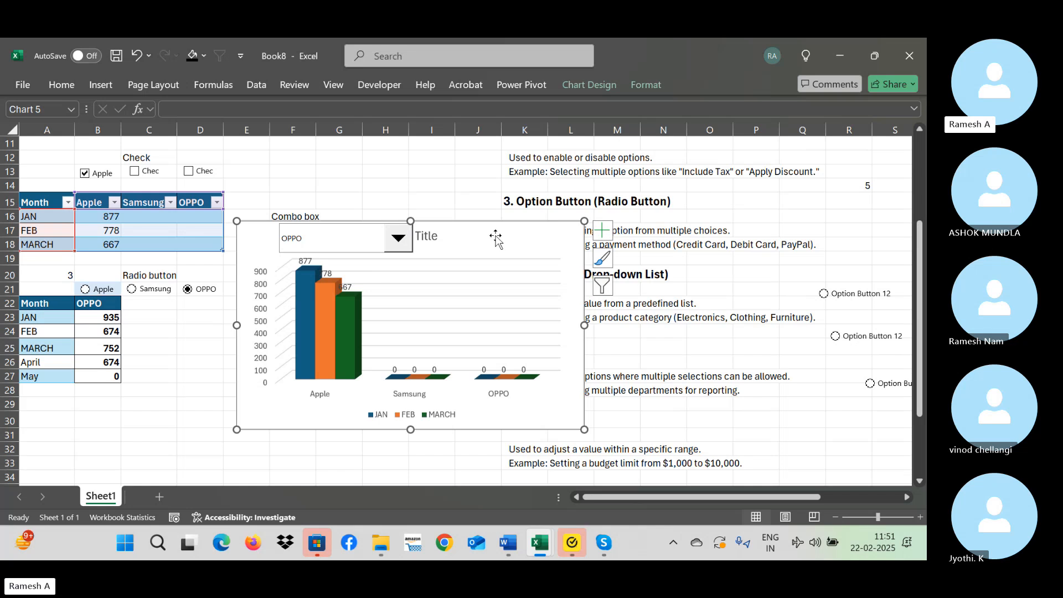
left_click_drag(495, 239, 311, 328)
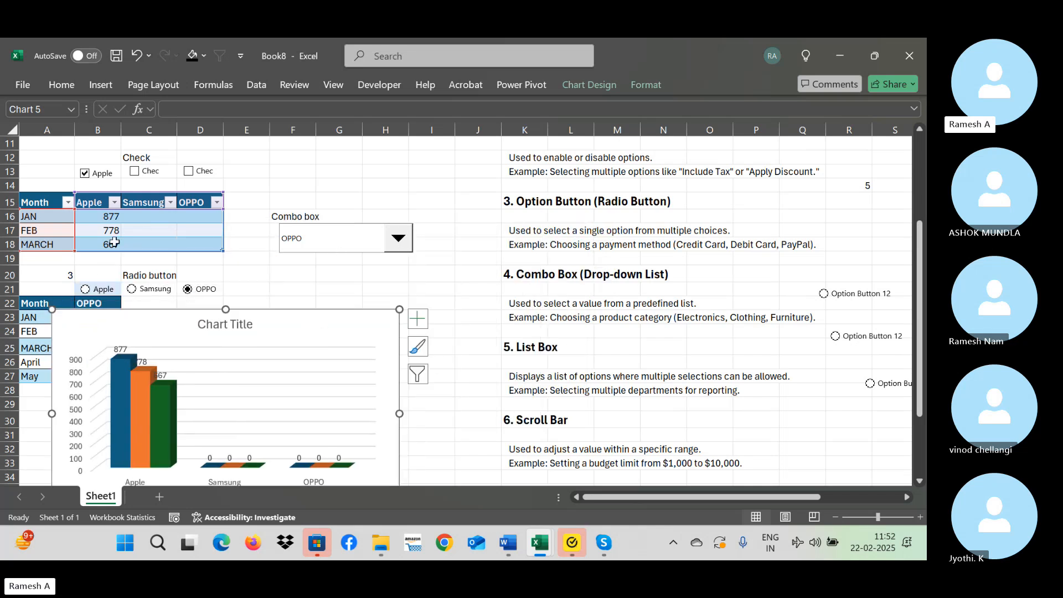
left_click(564, 214)
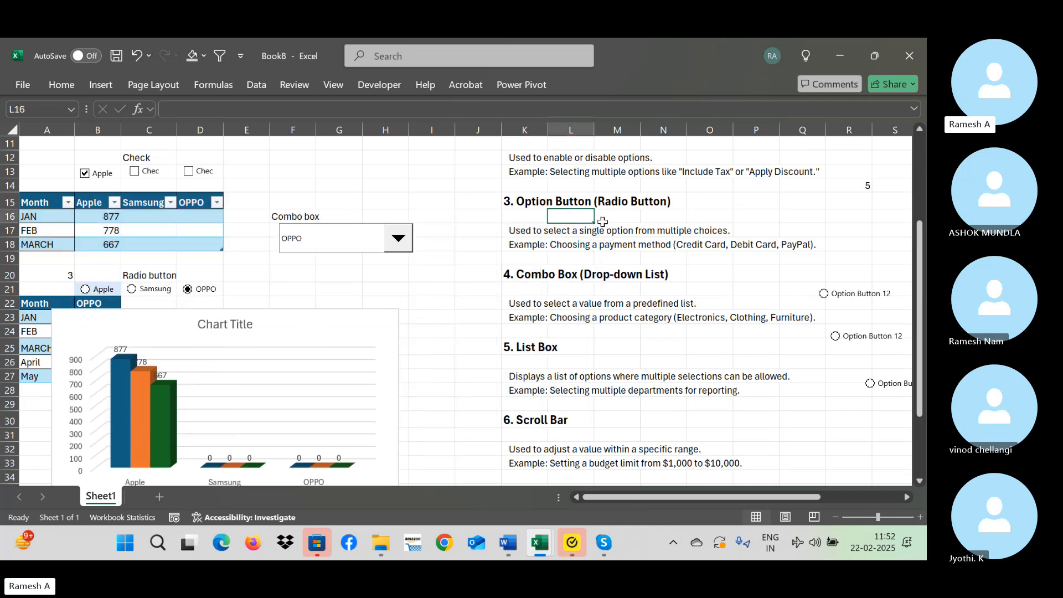
Demonstrate the check boxes by toggling the Samsung one on and off, ticking the OPPO one and clearing the Apple one.
key("Up")
key("Up")
key("Up")
key("Up")
key("Up")
key("Up")
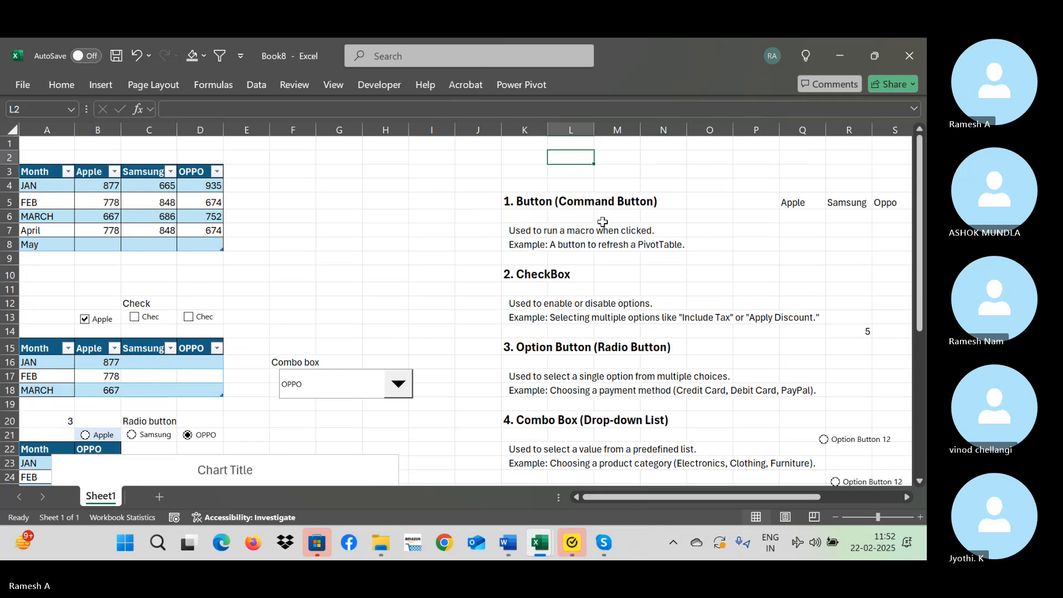
key("Down")
key("Down")
key("Down")
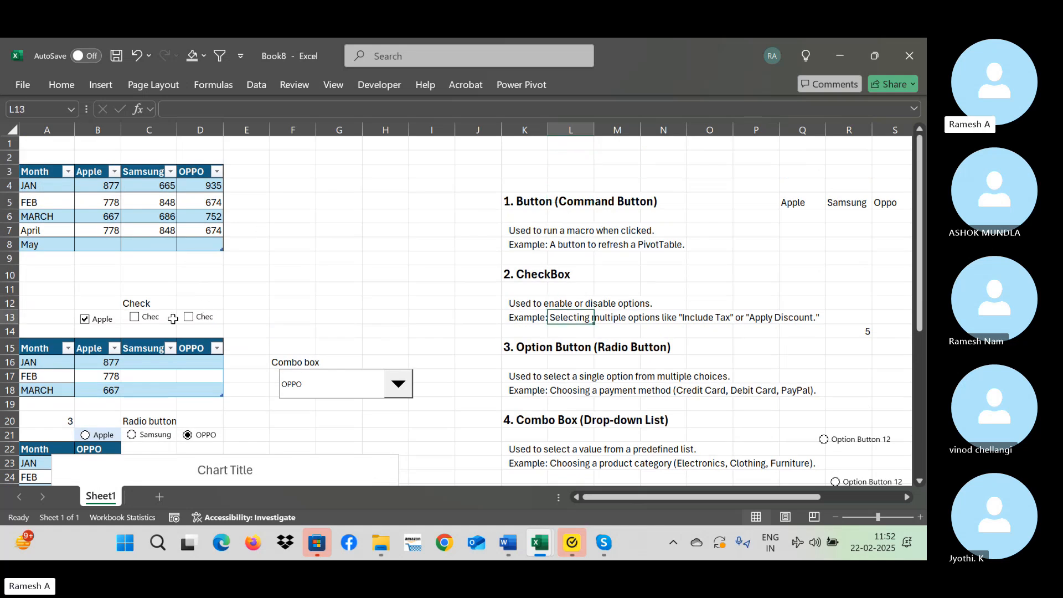
left_click(135, 320)
left_click(188, 317)
left_click(135, 320)
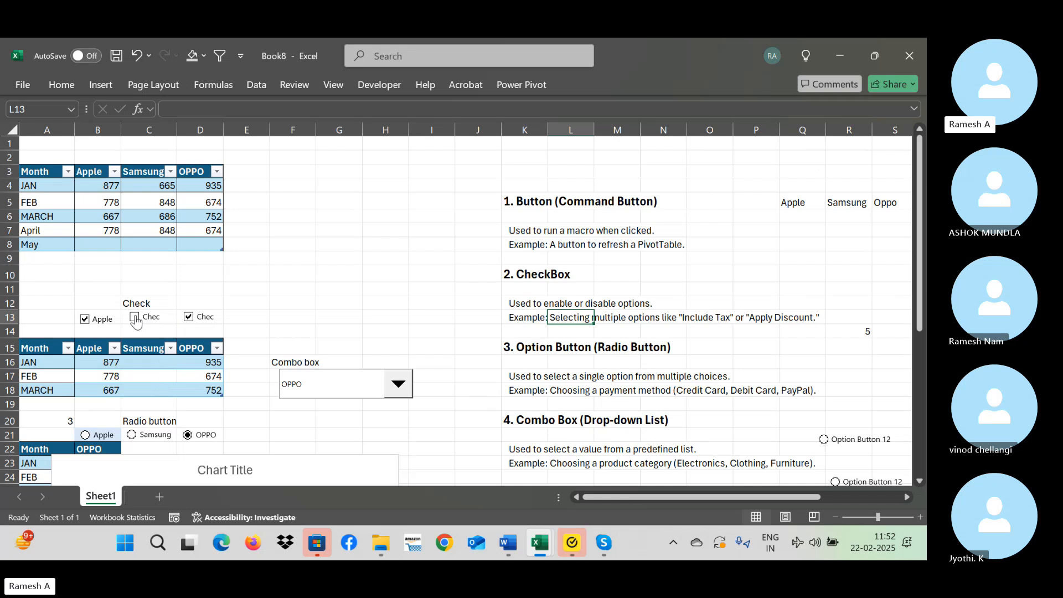
left_click(98, 321)
Demonstrate the option buttons by selecting Samsung, Apple and OPPO in turn.
left_click(155, 436)
left_click(96, 437)
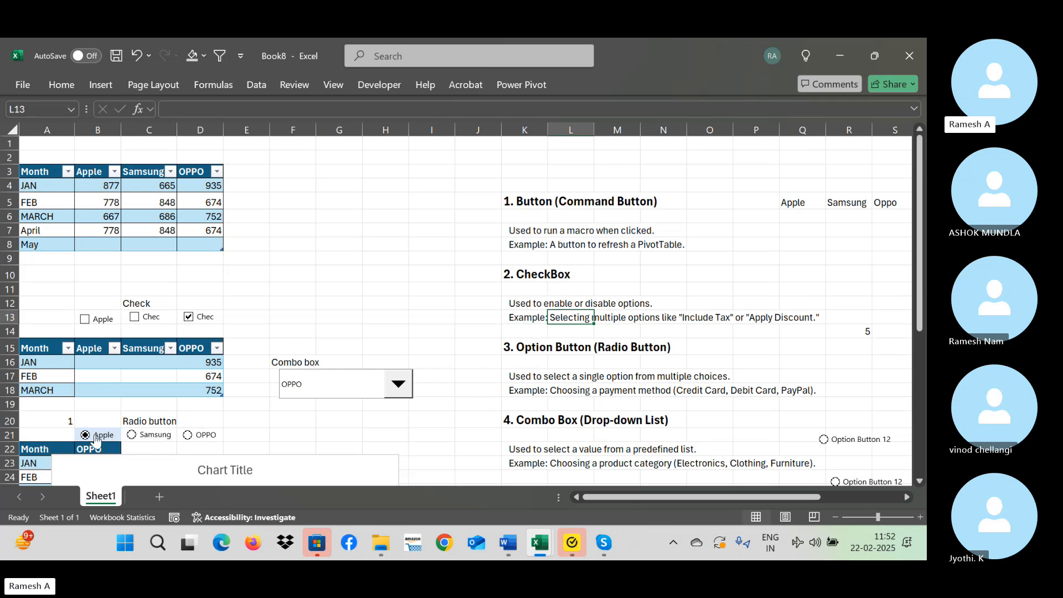
left_click(193, 437)
Demonstrate the combo box by choosing Samsung and then Apple.
left_click(557, 432)
key("Down")
key("Down")
key("Down")
key("Down")
key("Down")
key("Down")
key("Down")
key("Down")
key("Down")
key("Down")
key("Down")
key("Down")
key("Down")
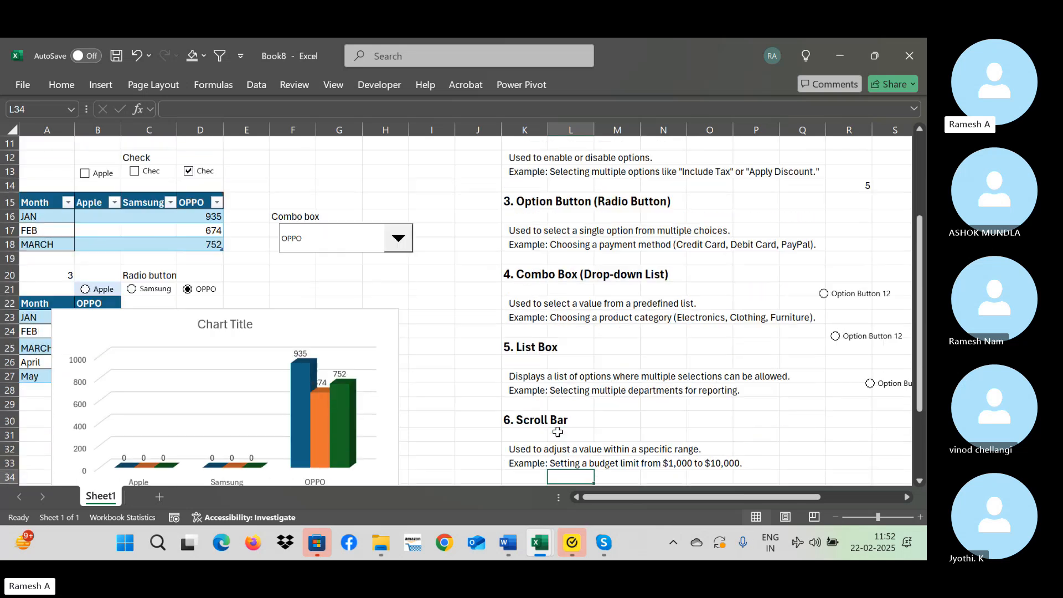
left_click(398, 238)
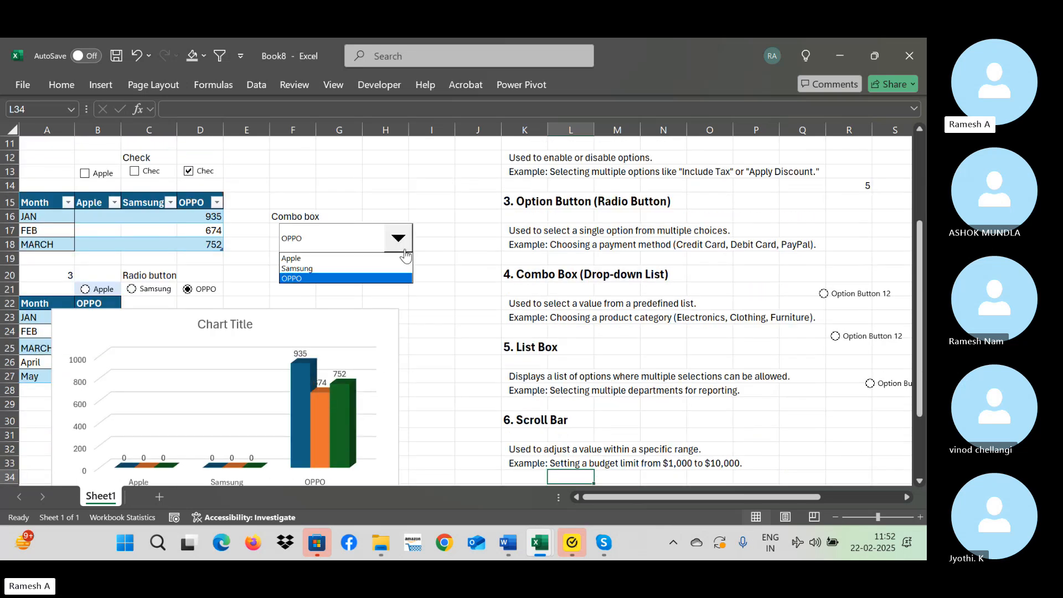
left_click(332, 268)
left_click(310, 249)
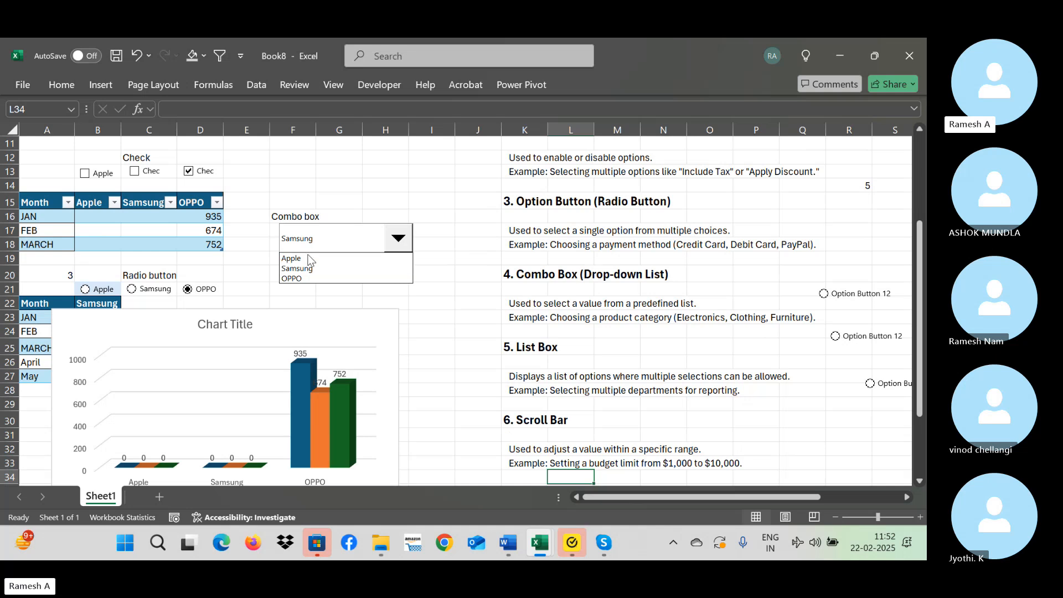
left_click(307, 258)
Delete the 3-D column chart titled "Chart Title" that covers the option-button table.
left_click_drag(275, 326, 360, 354)
left_click(322, 352)
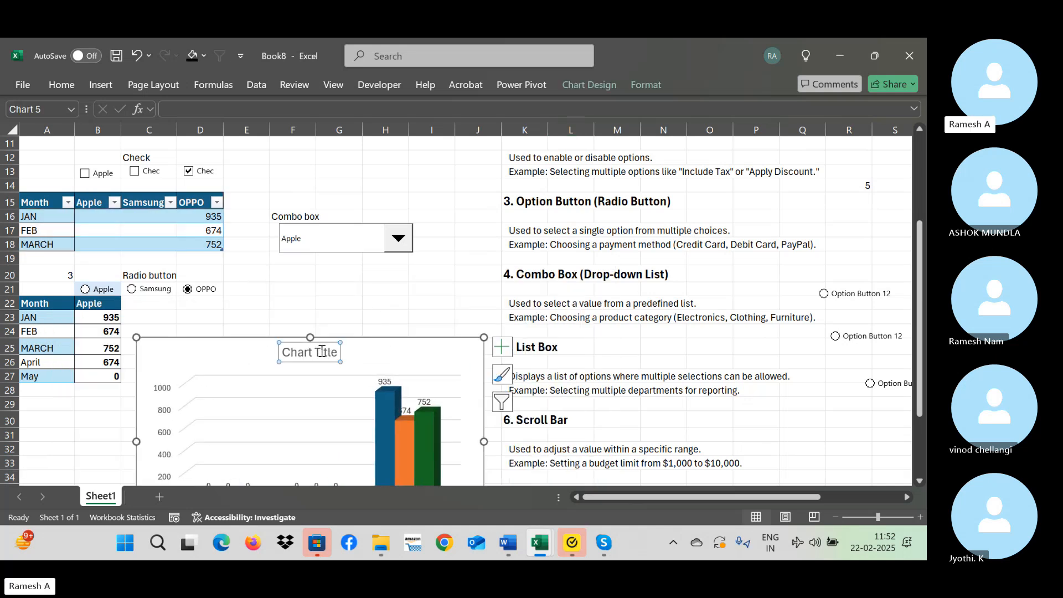
left_click(373, 360)
key("Delete")
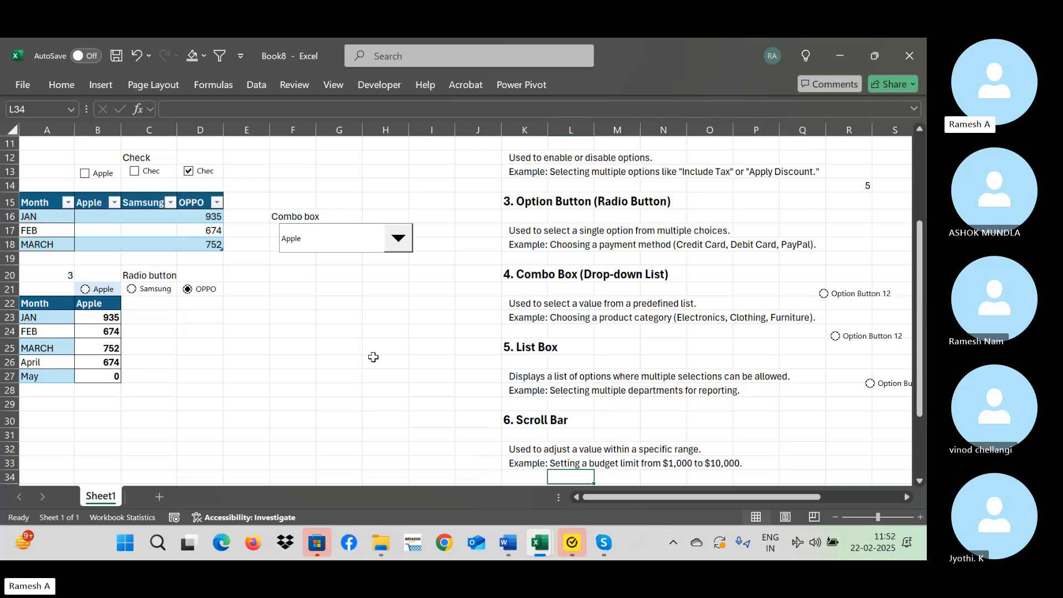
Insert a 2-D pie chart from A22:B27, place it at about columns C:J from row 20, and add data labels.
left_click_drag(33, 303, 100, 376)
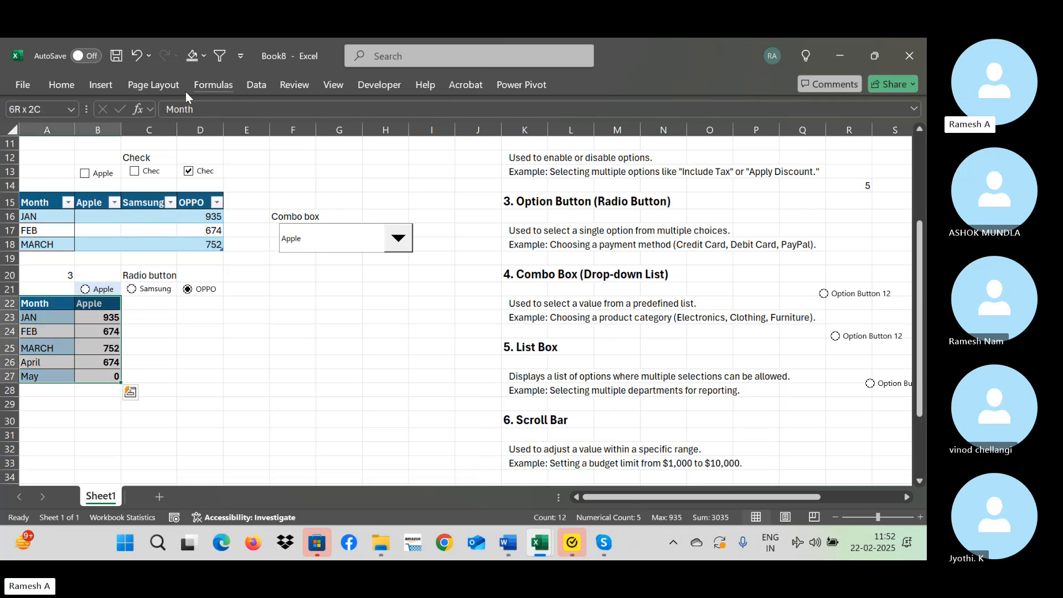
left_click(99, 86)
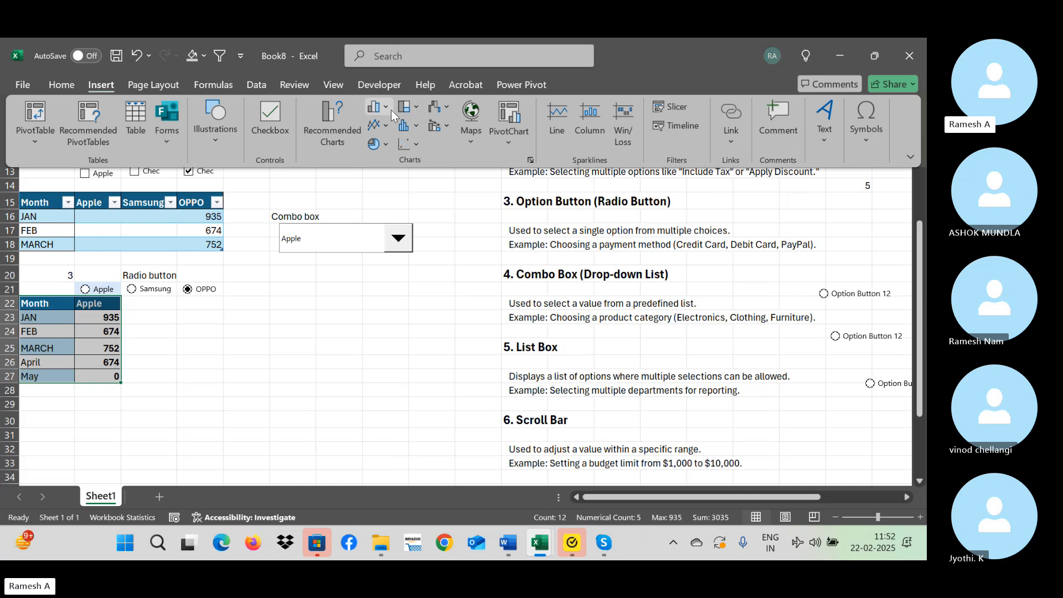
left_click(385, 144)
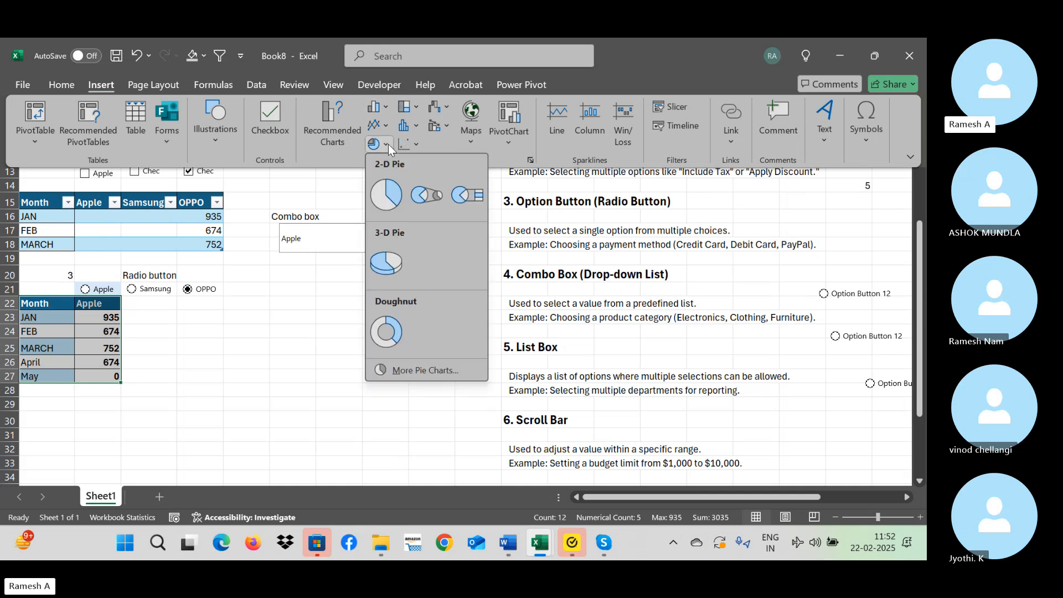
left_click(393, 195)
left_click_drag(532, 225, 386, 294)
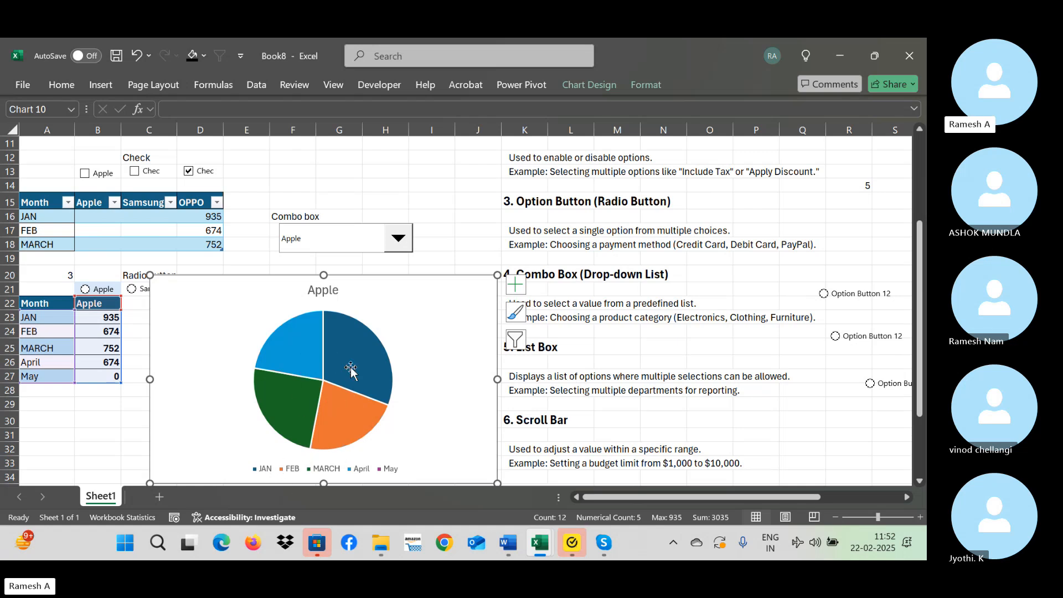
left_click(515, 284)
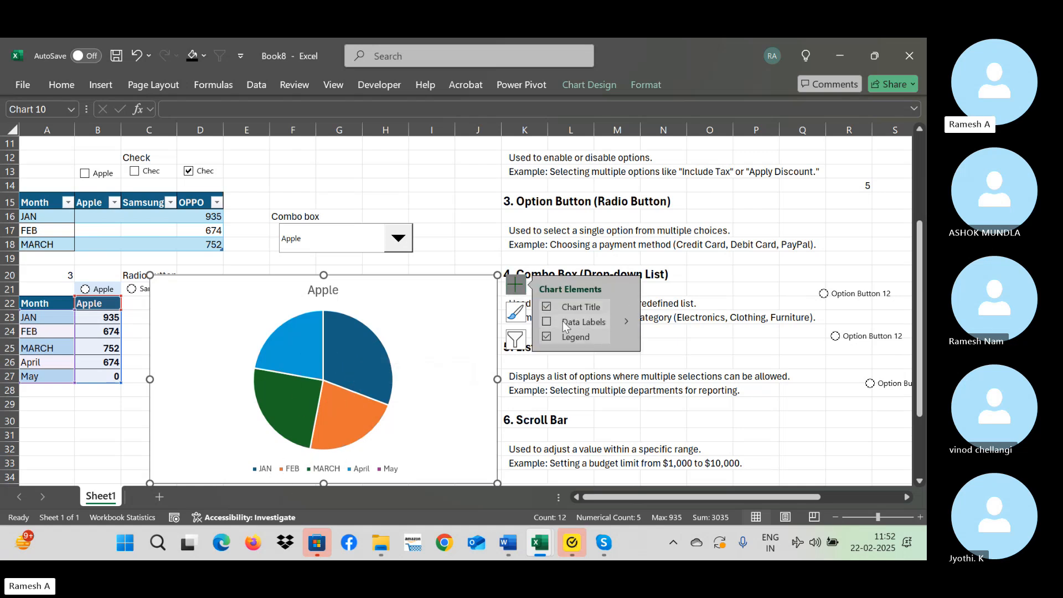
left_click(562, 321)
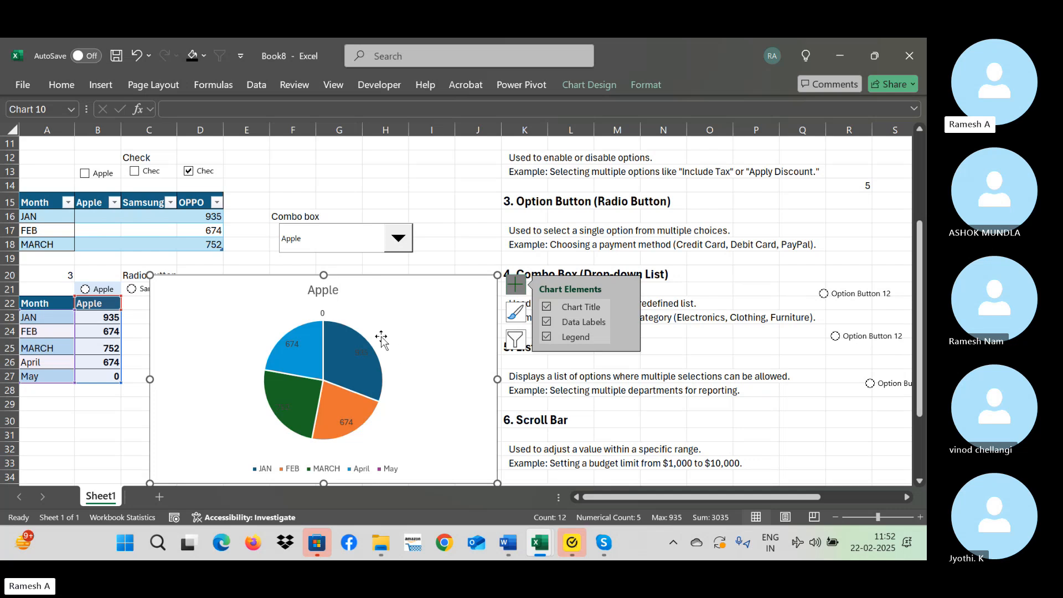
Move the brand value column from B22:B27 to C22:C27, header included.
left_click(136, 315)
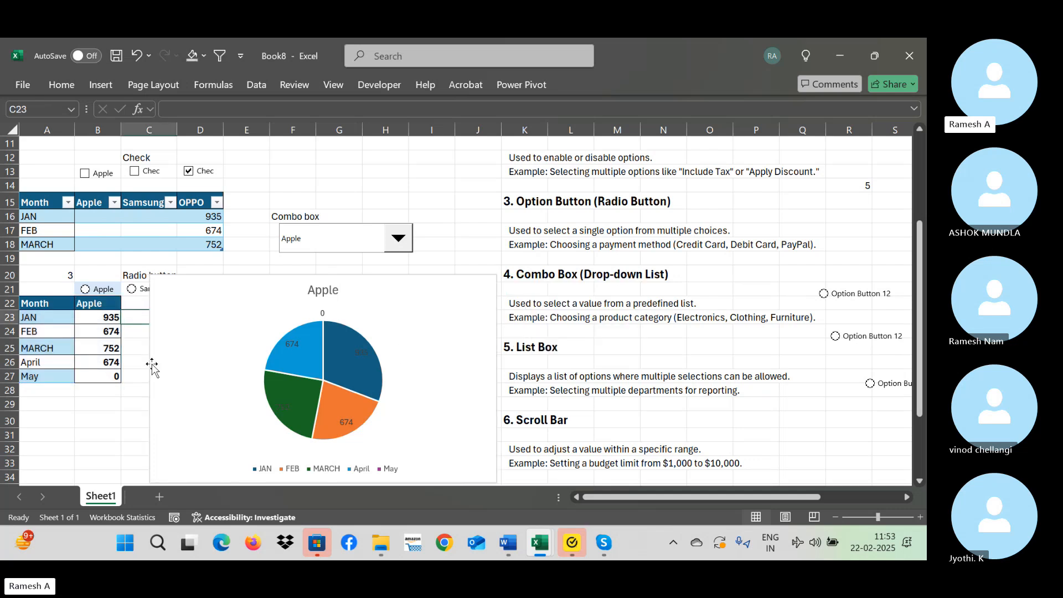
key("Left")
key("Up")
key("ctrl+shift+Down")
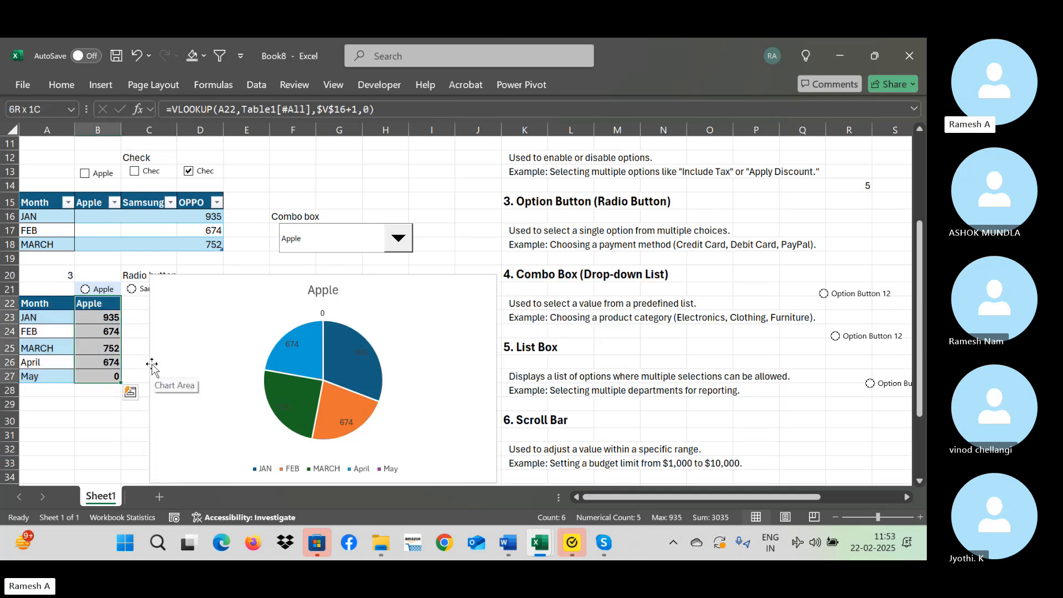
key("ctrl+x")
key("Right")
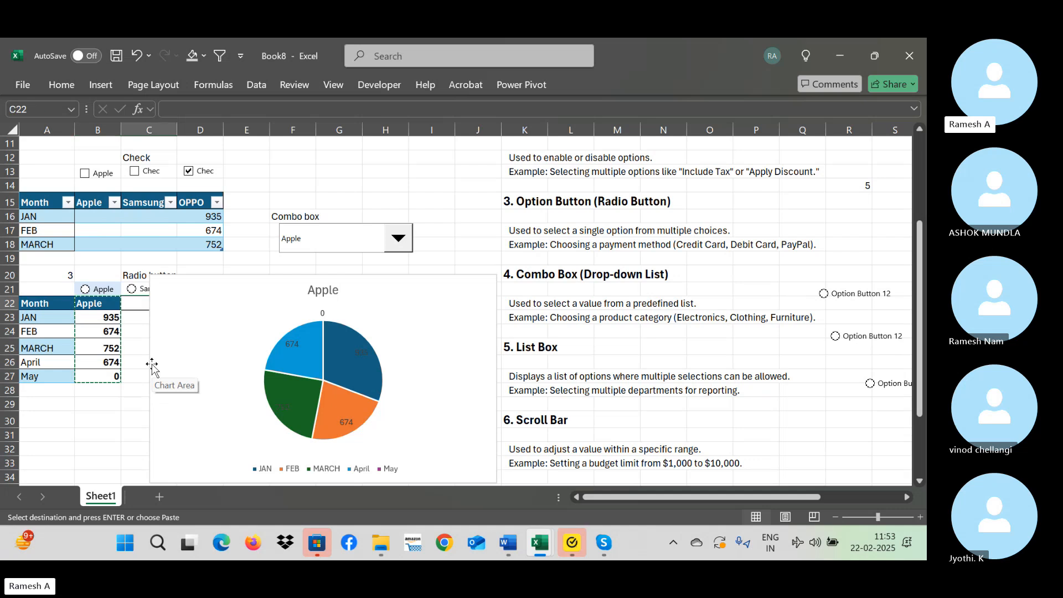
key("ctrl+v")
Enter the heading Apple in the emptied cell B22.
key("Left")
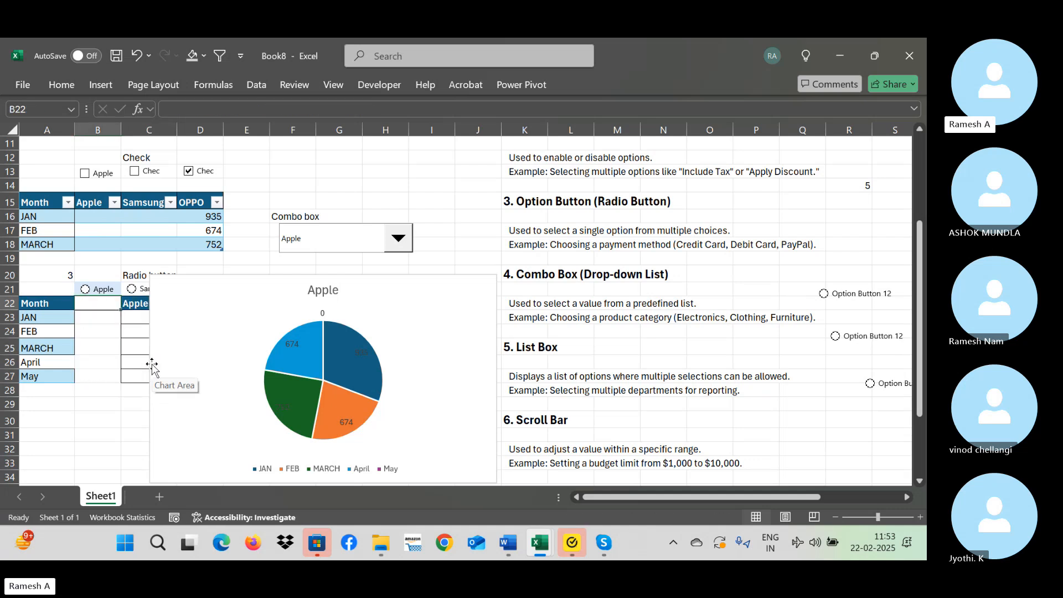
type("Apple")
key("Return")
Total the monthly values in C28 with =SUM(C23:C27).
key("Right")
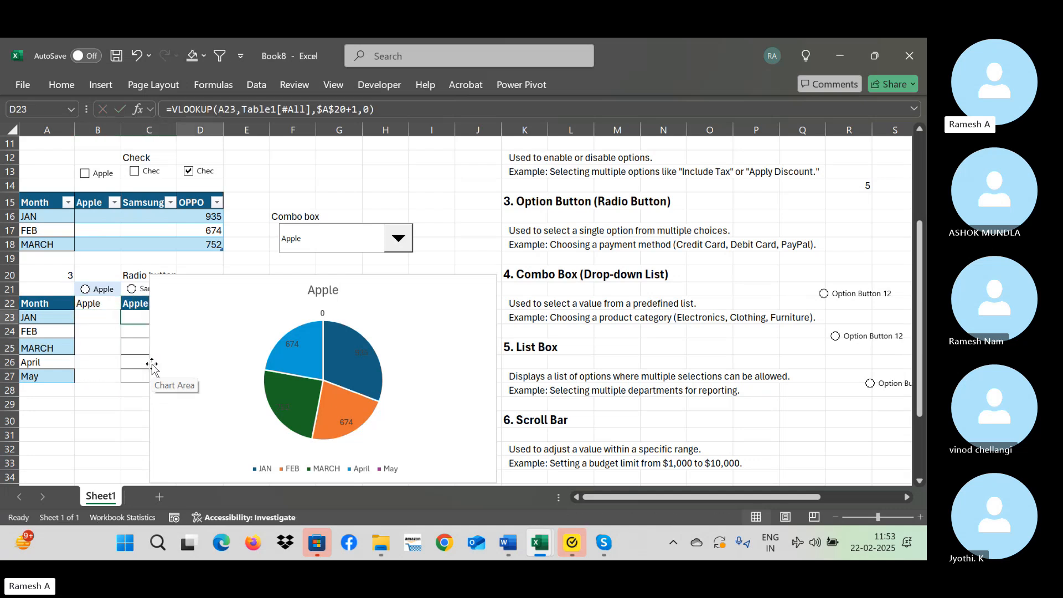
key("Right")
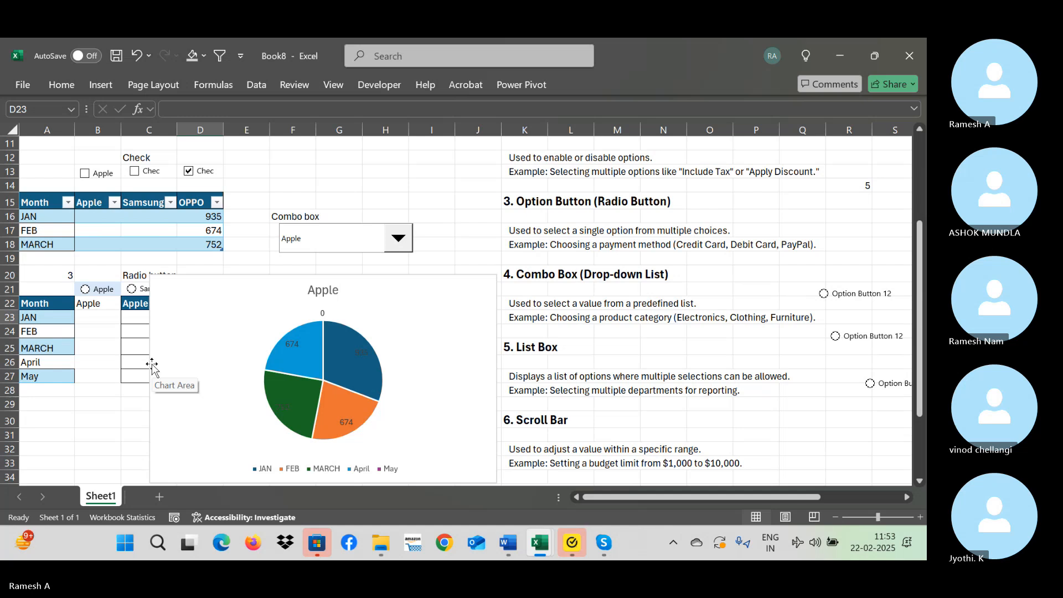
left_click(92, 388)
double_click(135, 392)
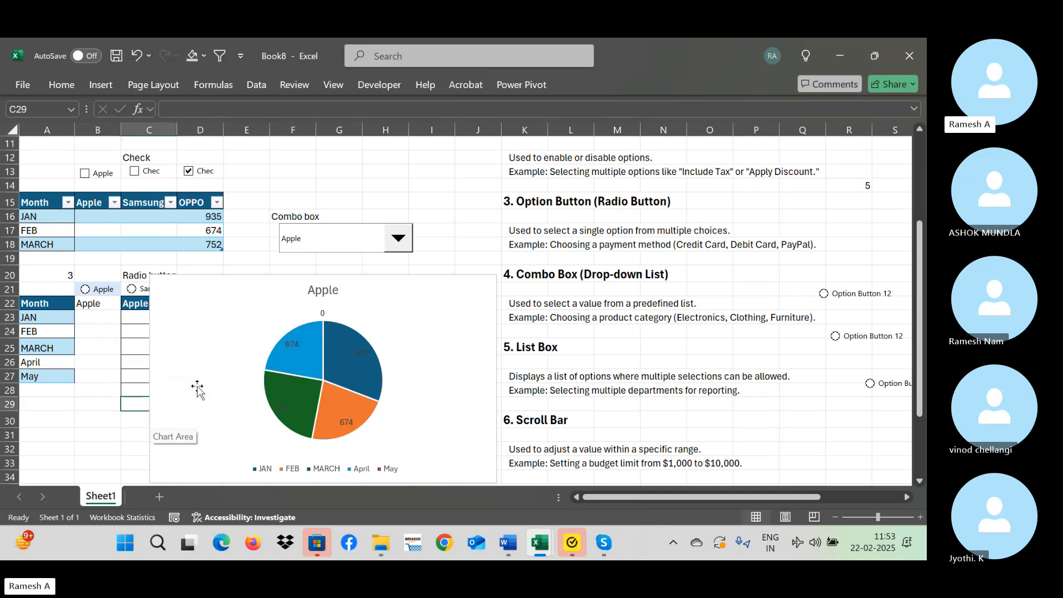
Move the pie chart to about columns F:M, clear of the month table.
left_click_drag(220, 305, 345, 278)
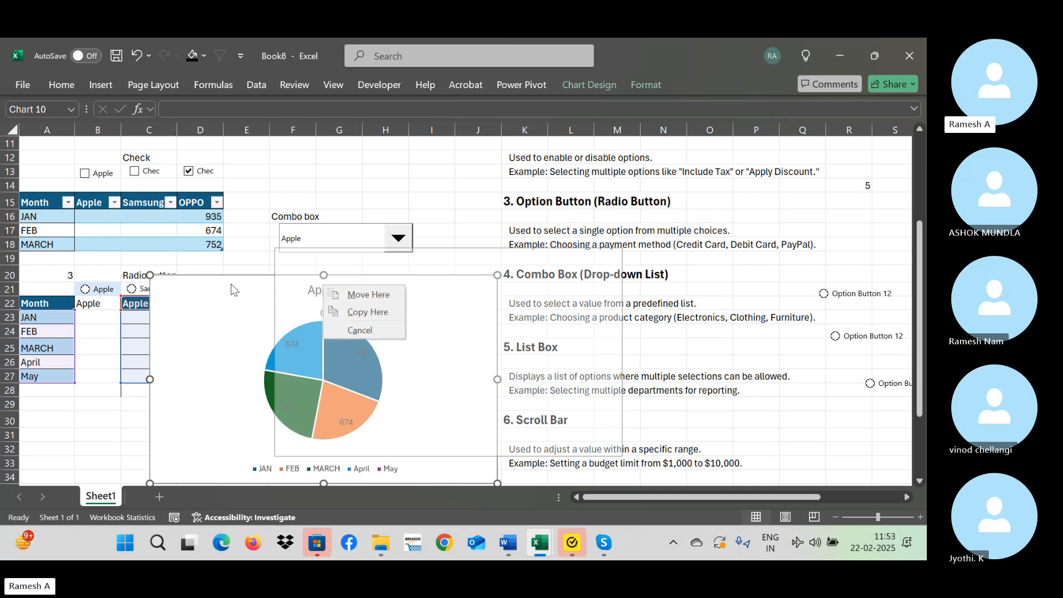
left_click(184, 303)
left_click_drag(185, 303, 322, 303)
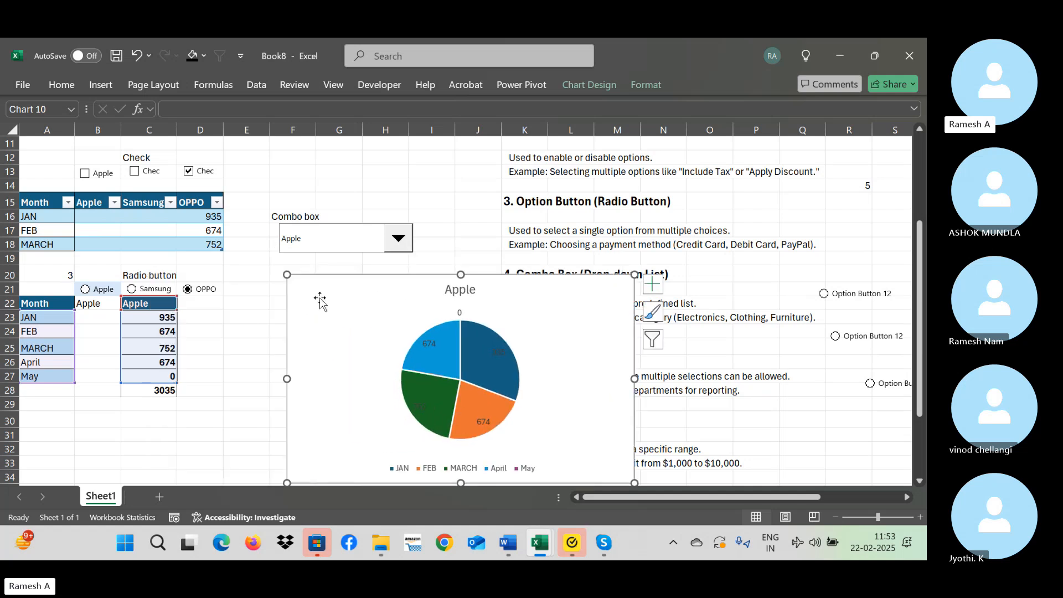
Enter the formula =C23/$C$28 in B23 to calculate January's share of the total.
left_click(97, 320)
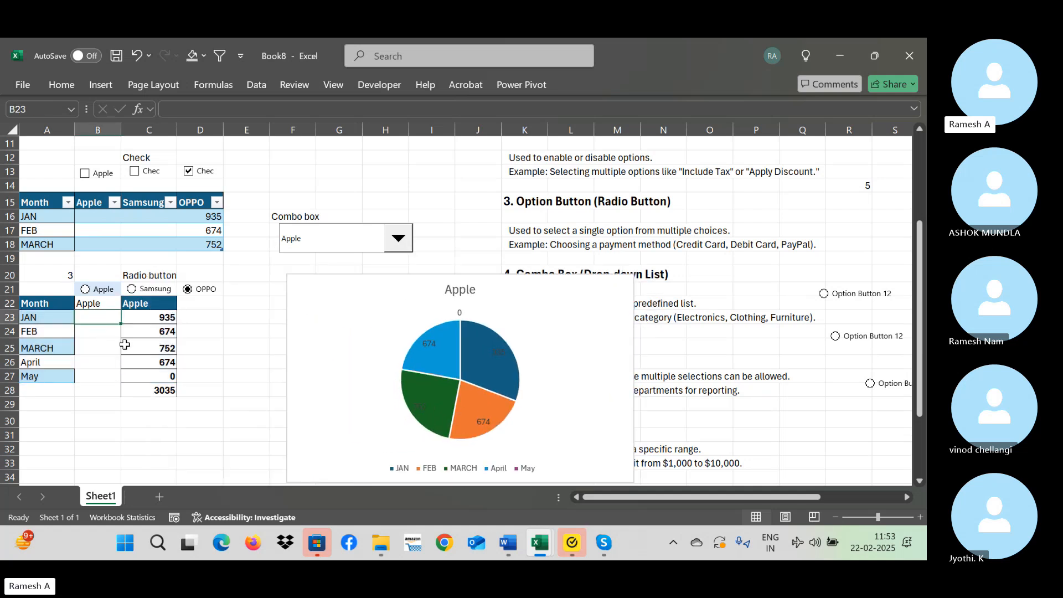
type("=")
key("Right")
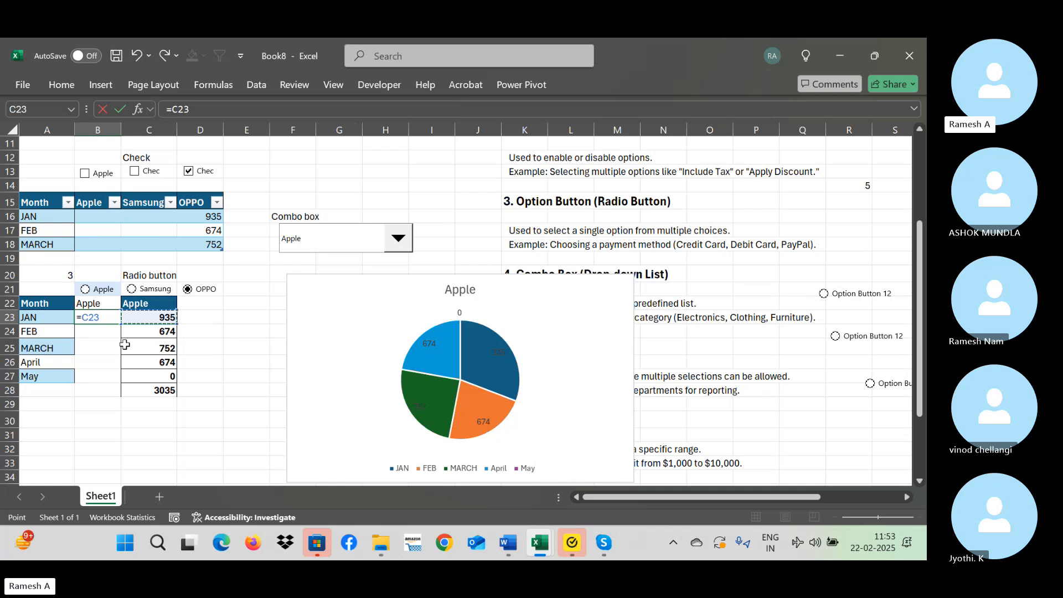
type("?")
key("BackSpace")
type("/")
key("Right")
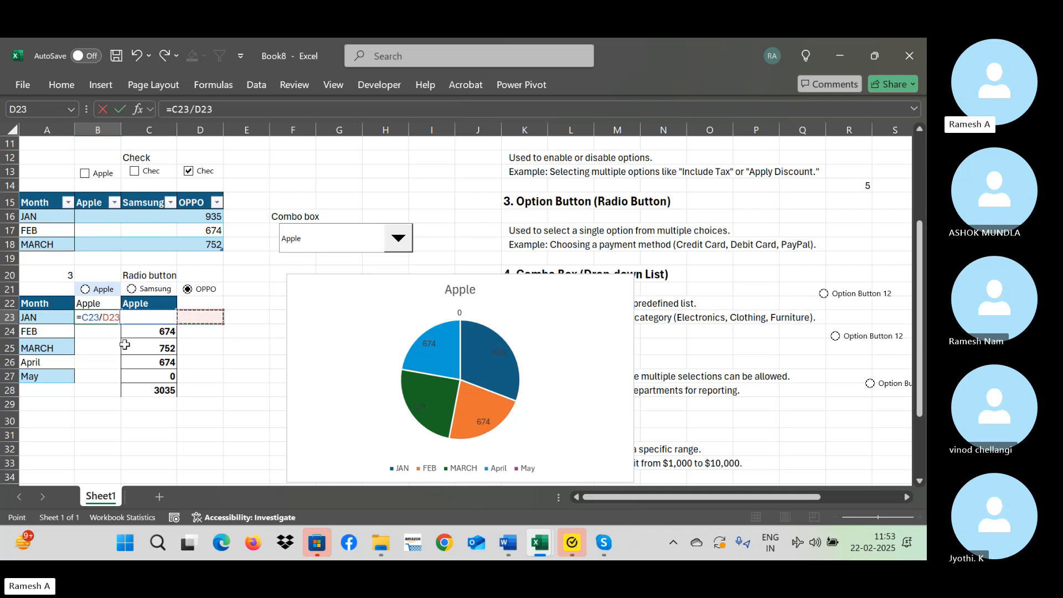
key("Down")
key("Down")
key("Down")
key("Down")
key("Down")
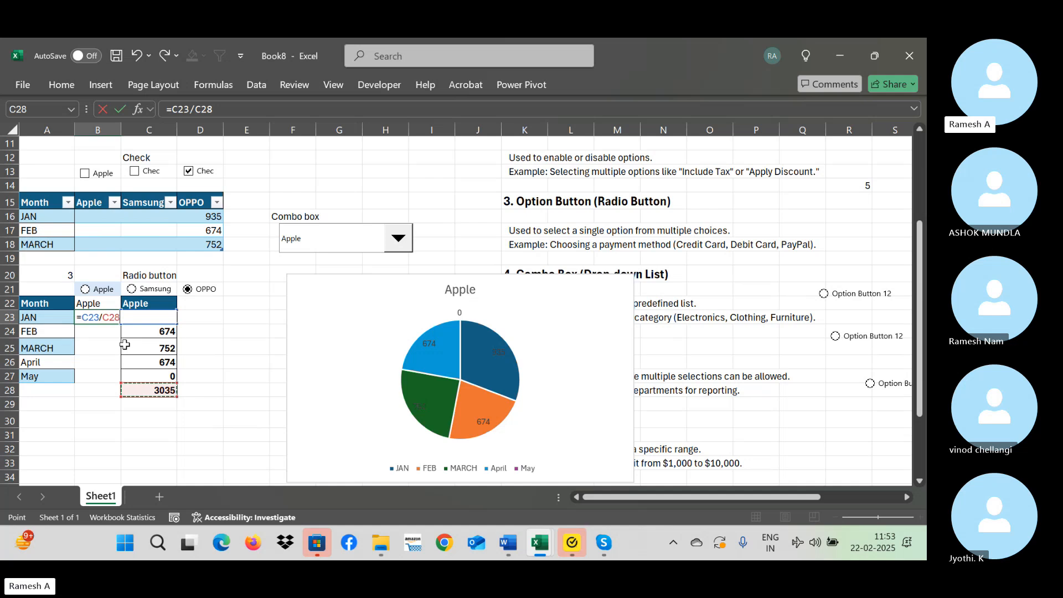
key("Return")
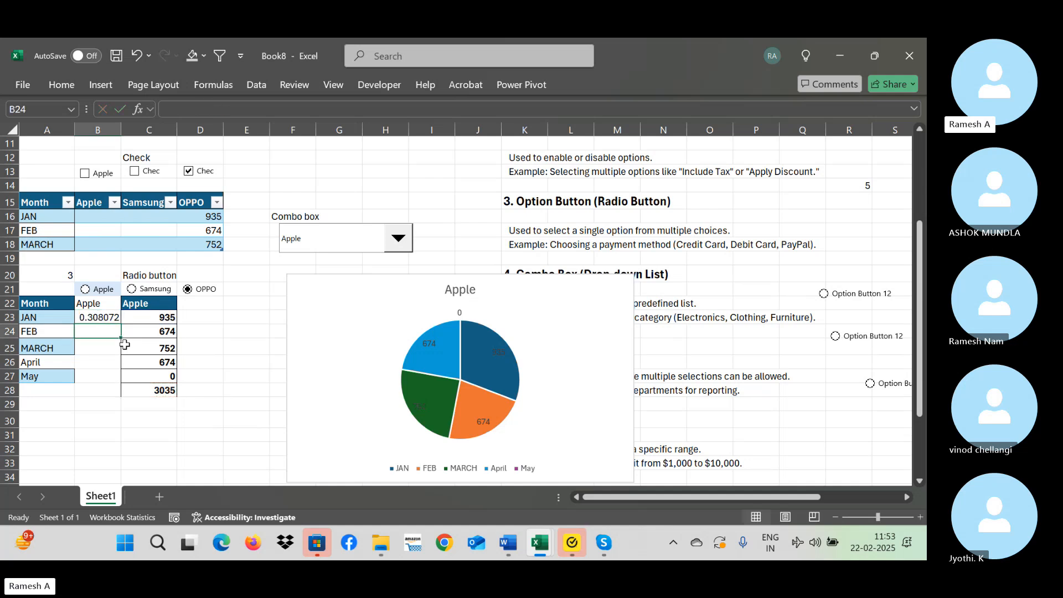
Fill the share formula from B23 down through B27.
key("Right")
key("Down")
key("Down")
key("Down")
key("Down")
key("Left")
key("Up")
key("ctrl+shift+Up")
key("ctrl+d")
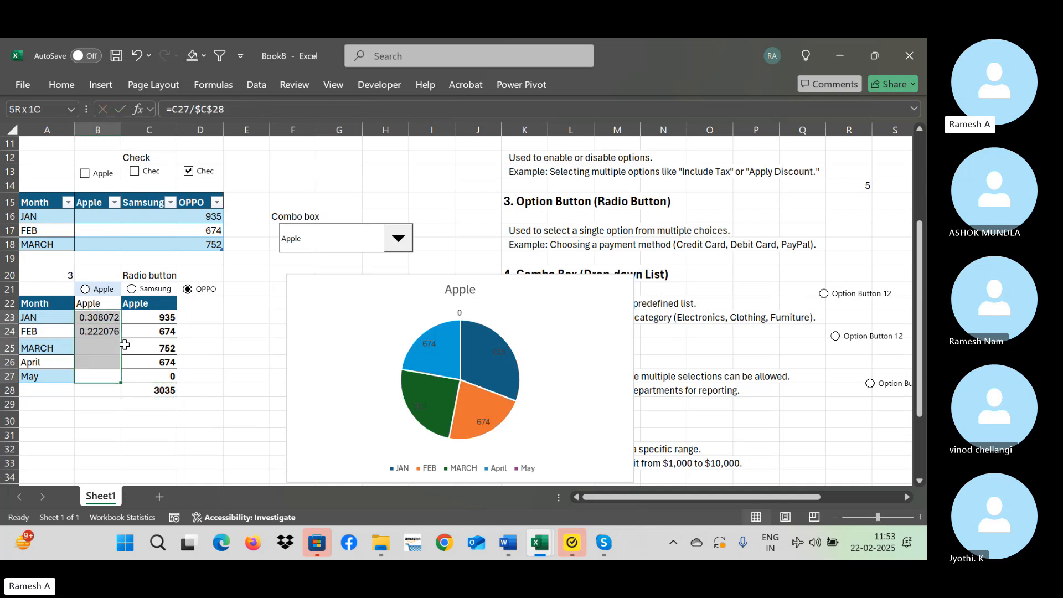
Format the shares in B23:B27 as percentages.
left_click(66, 88)
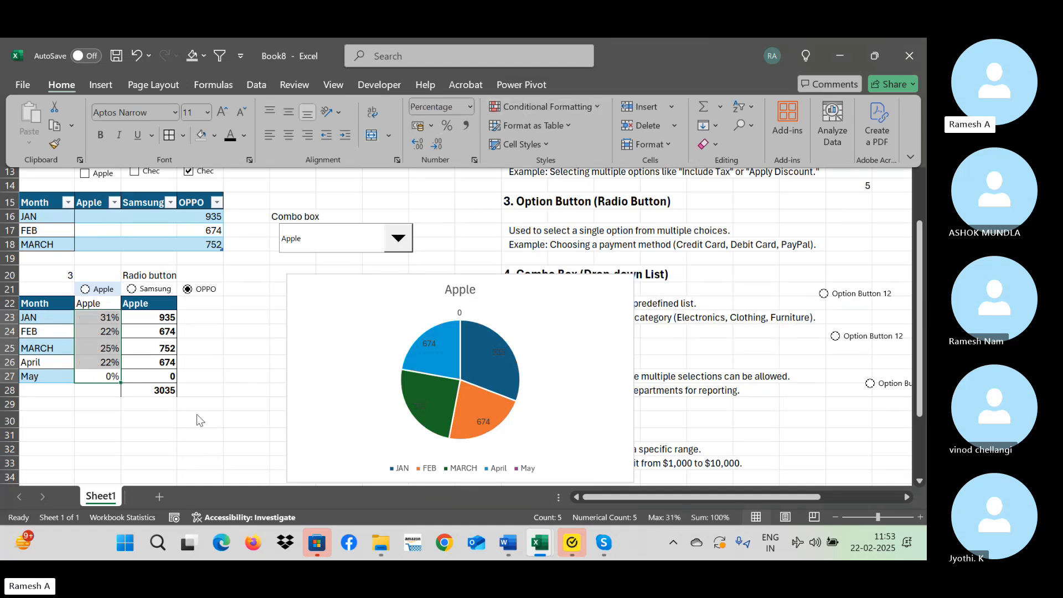
left_click(166, 316)
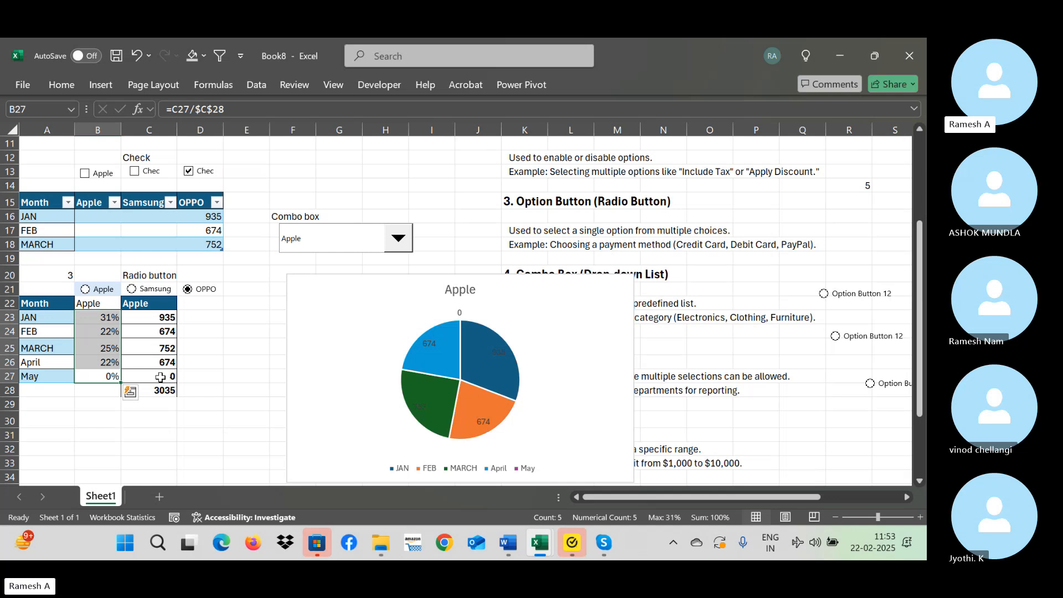
left_click(159, 394)
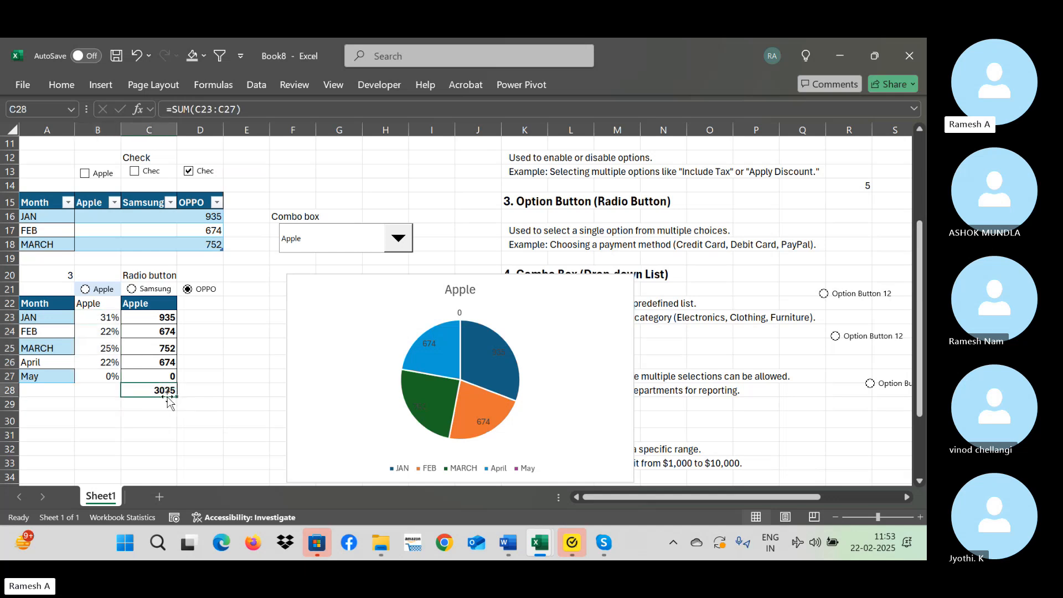
left_click(110, 316)
left_click(111, 333)
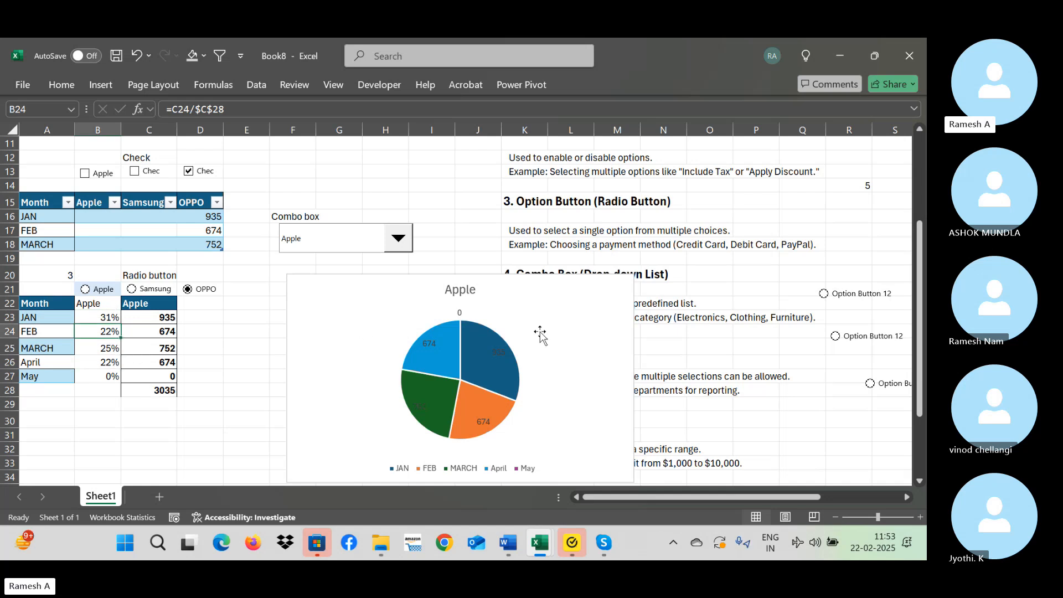
Select the month and percentage columns A22:B27 and delete the pie chart titled Apple.
left_click(295, 409)
left_click_drag(294, 409, 239, 406)
left_click(53, 299)
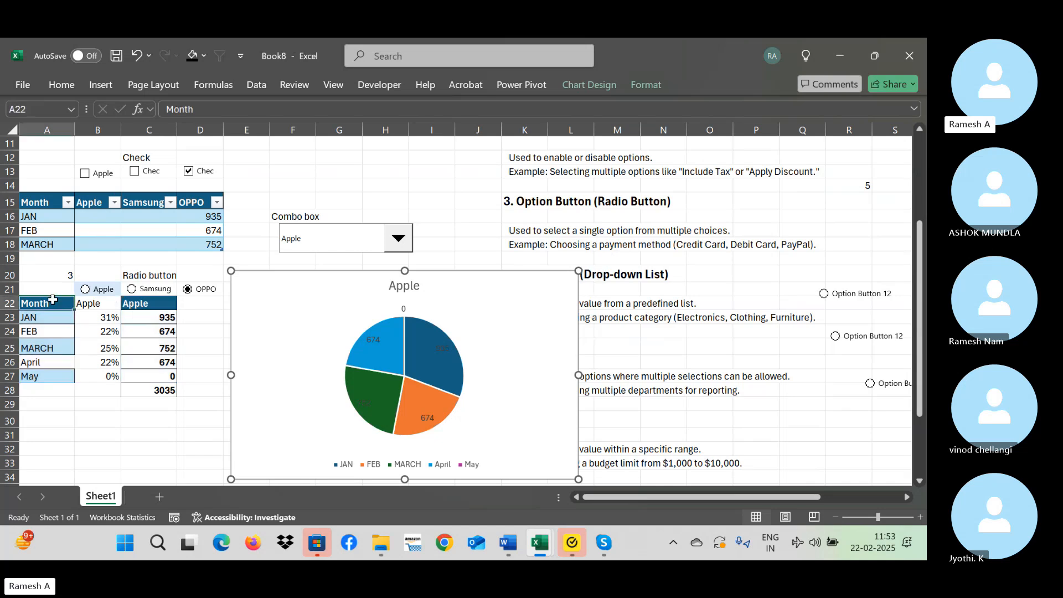
key("ctrl+shift+Right")
key("ctrl+shift+Down")
key("shift+Left")
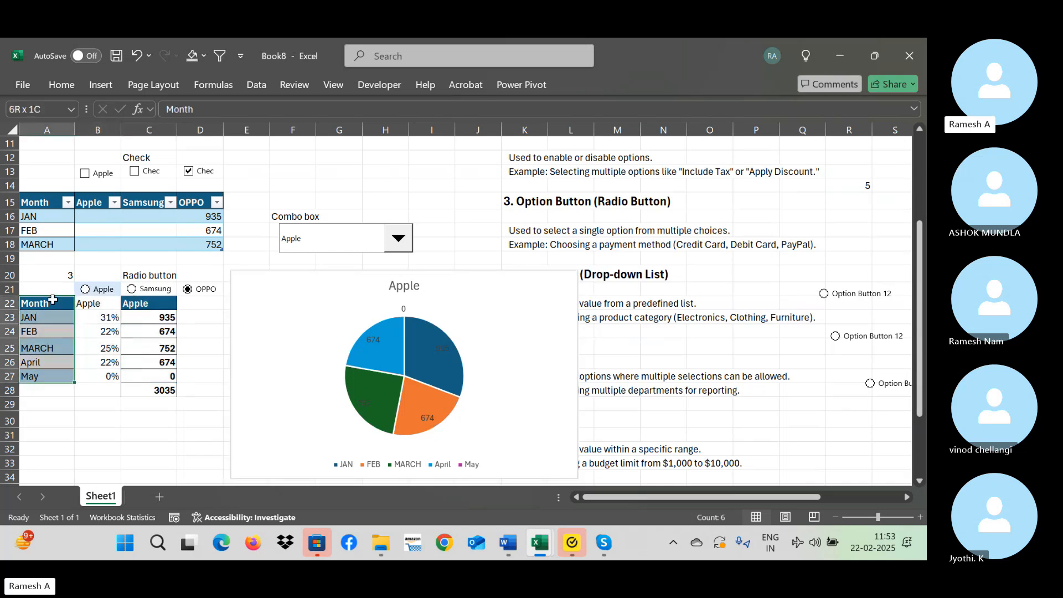
left_click(518, 302)
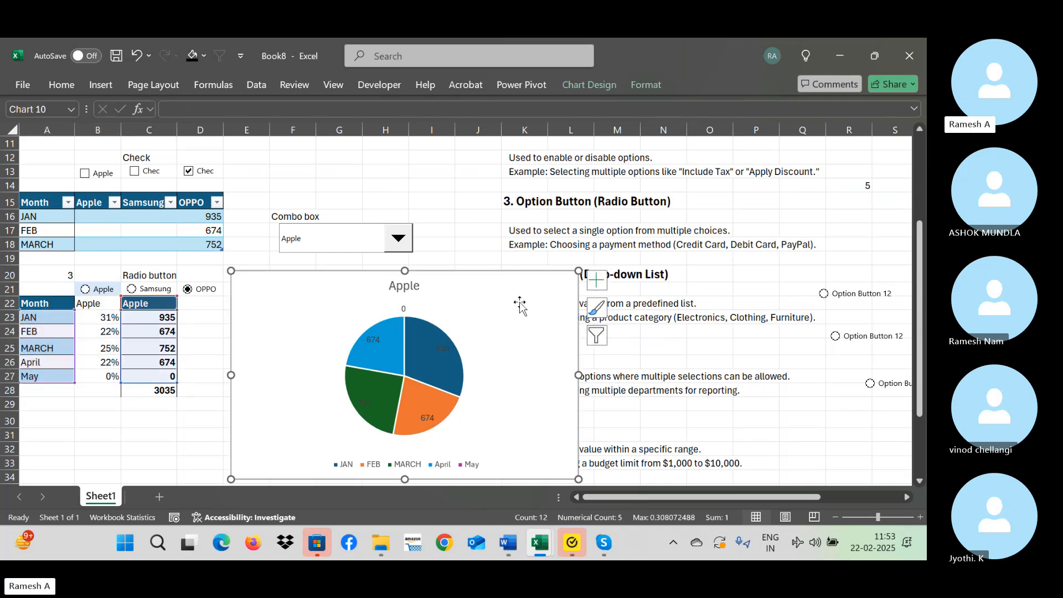
key("Delete")
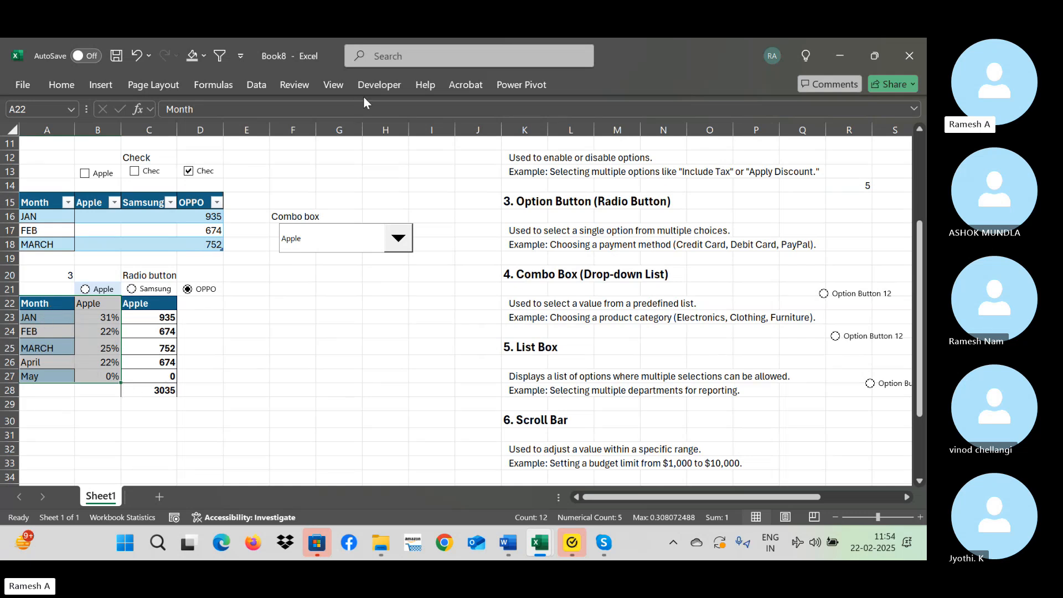
Insert a 3-D pie chart of the monthly percentages in A22:B27 and place it beside the table.
left_click(102, 88)
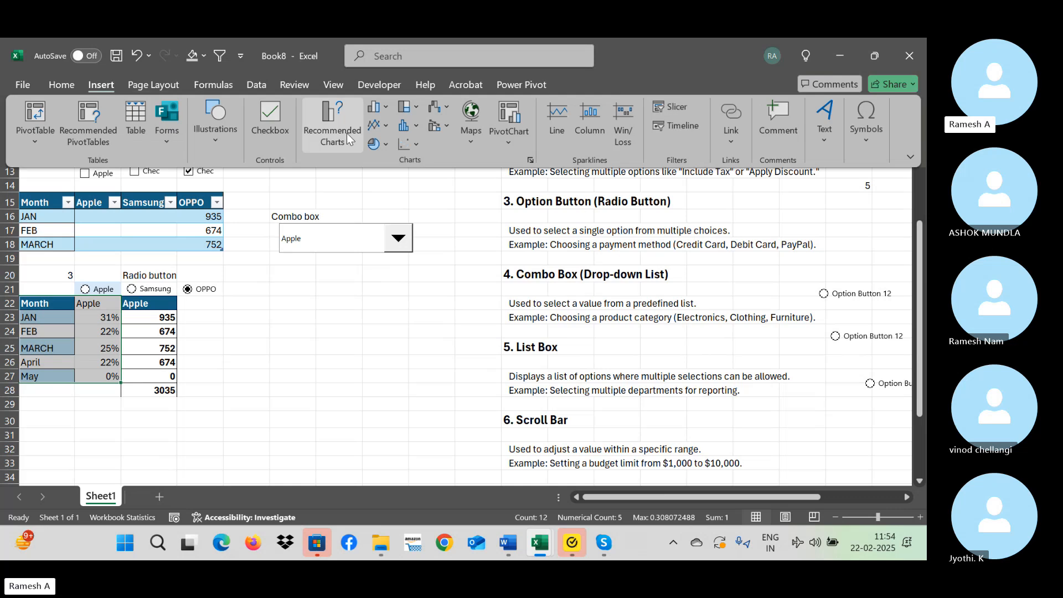
left_click(382, 145)
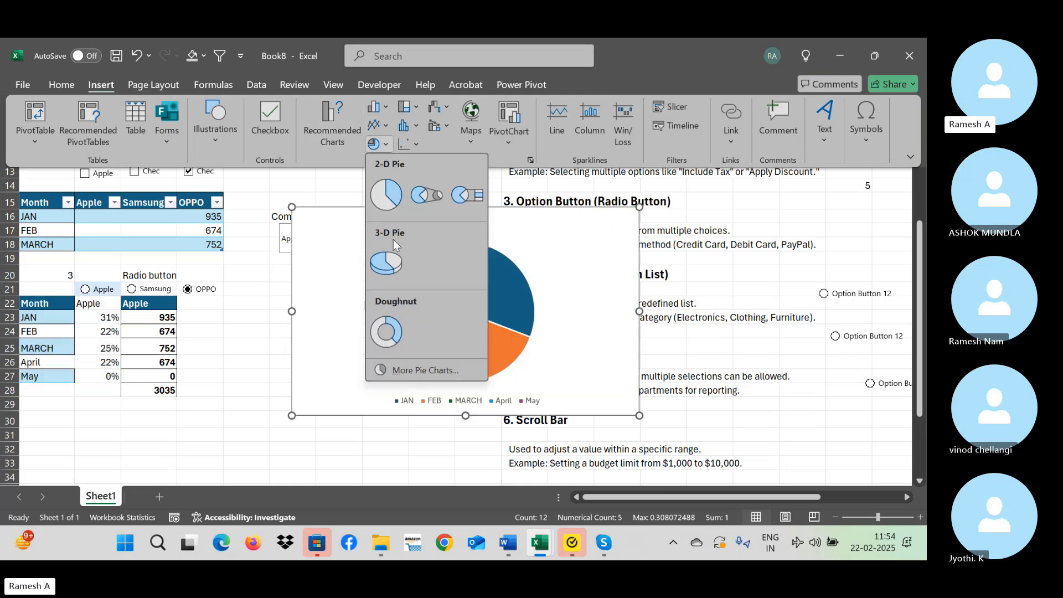
left_click(386, 263)
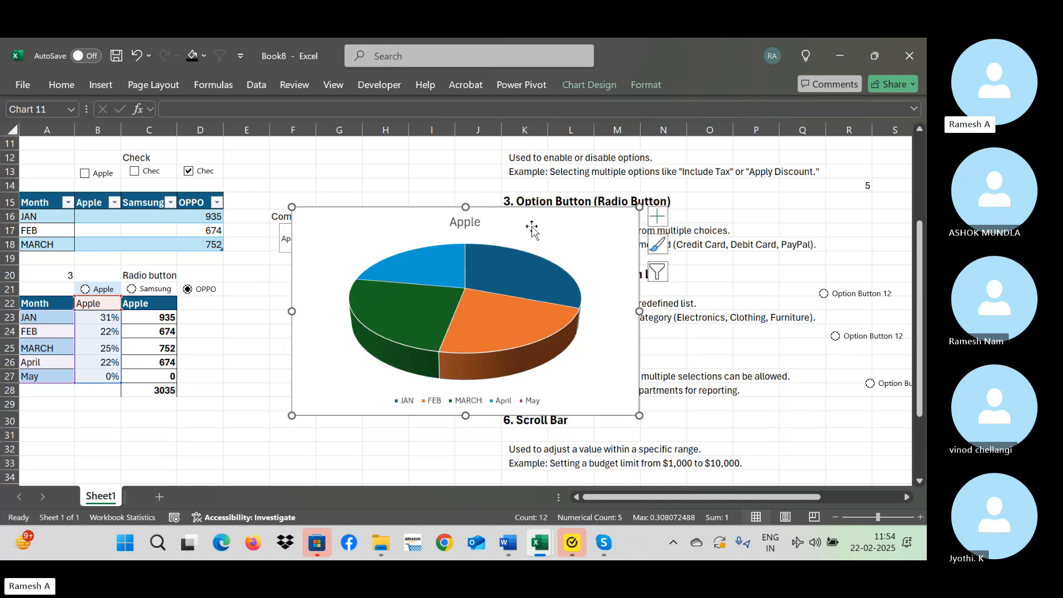
left_click_drag(533, 225, 416, 254)
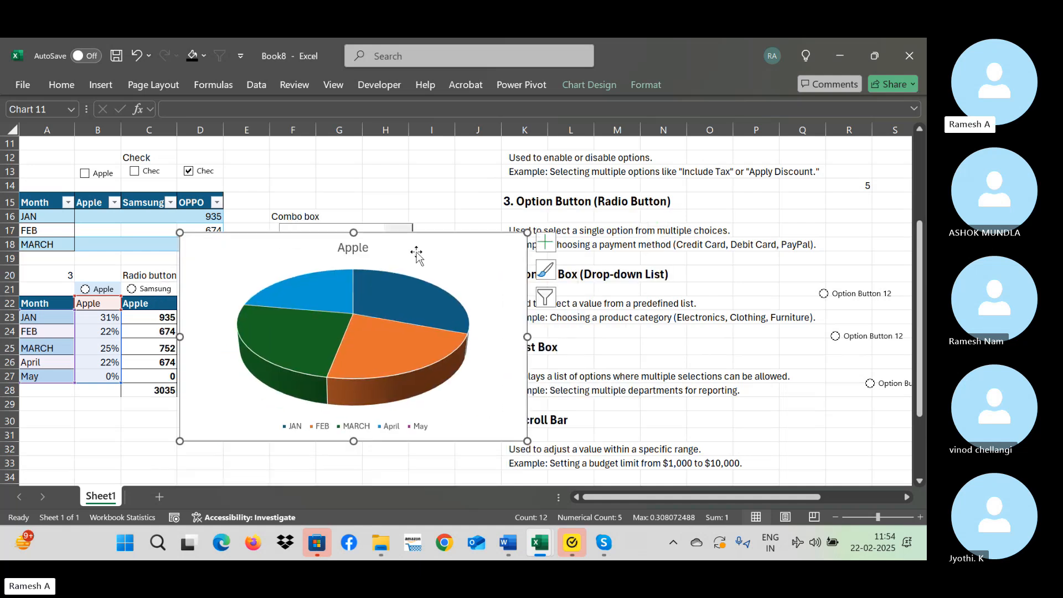
Add data labels to the pie chart showing the category name and value, without the series name.
left_click(545, 242)
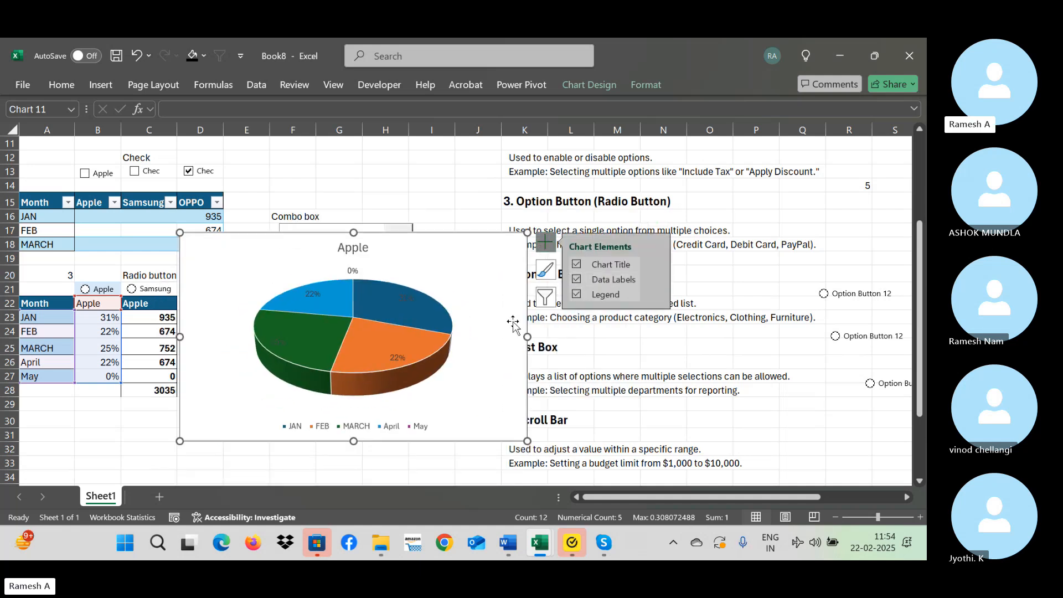
left_click(489, 320)
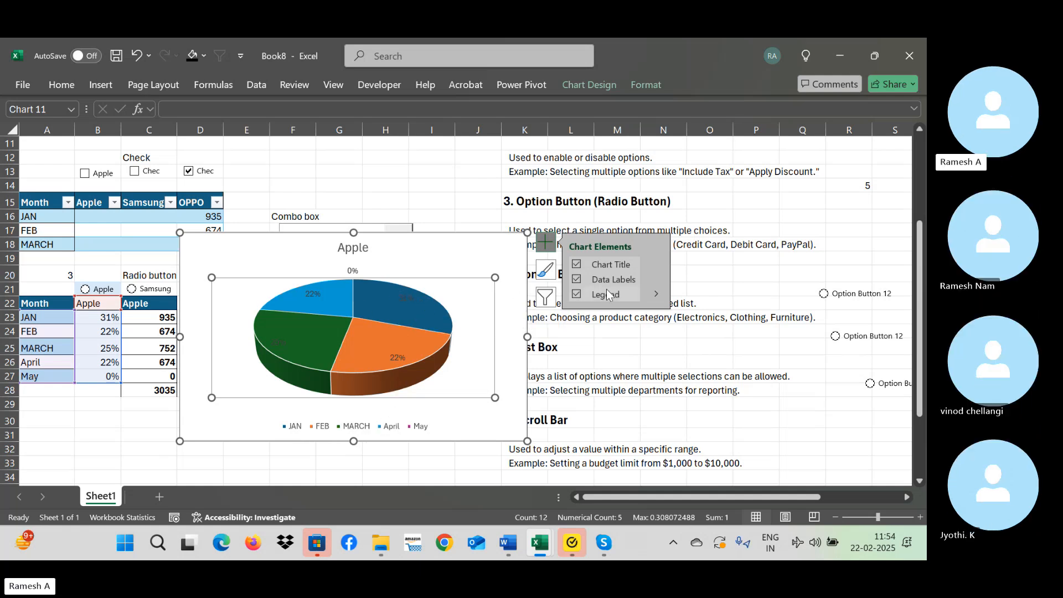
left_click(656, 279)
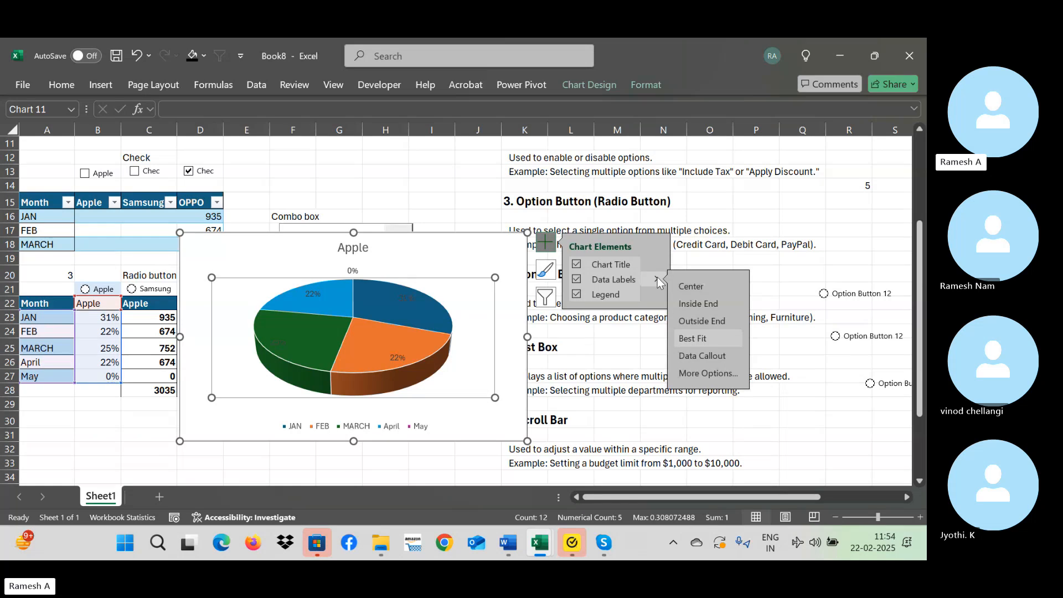
left_click(707, 373)
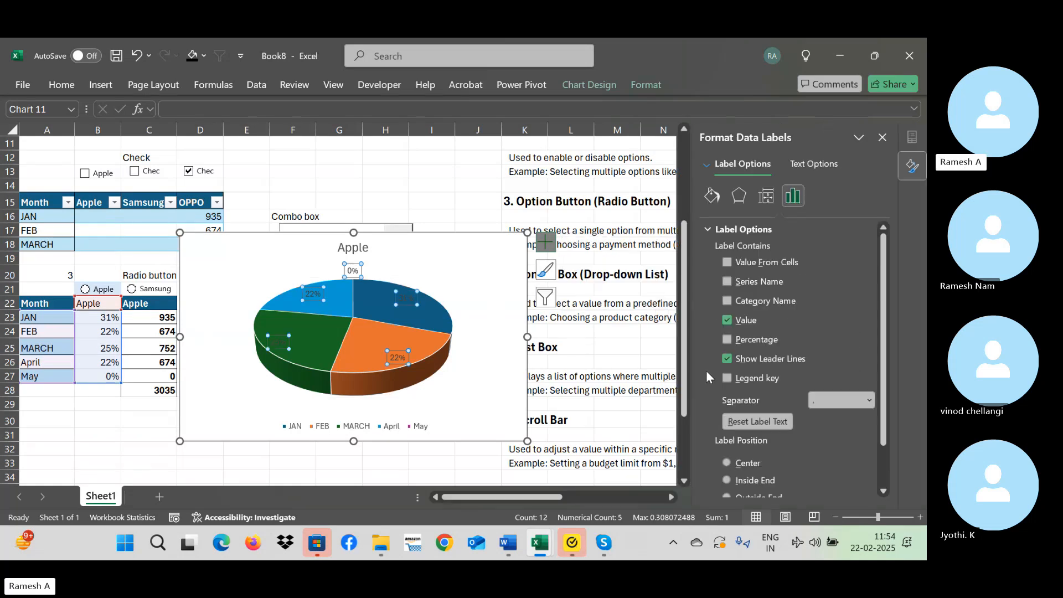
left_click(730, 283)
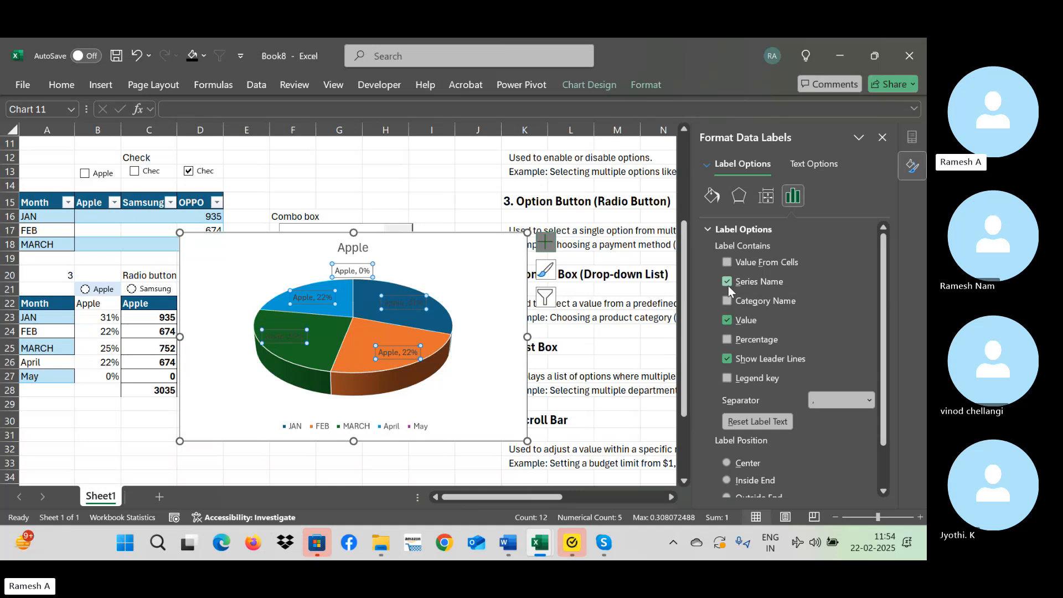
left_click(727, 283)
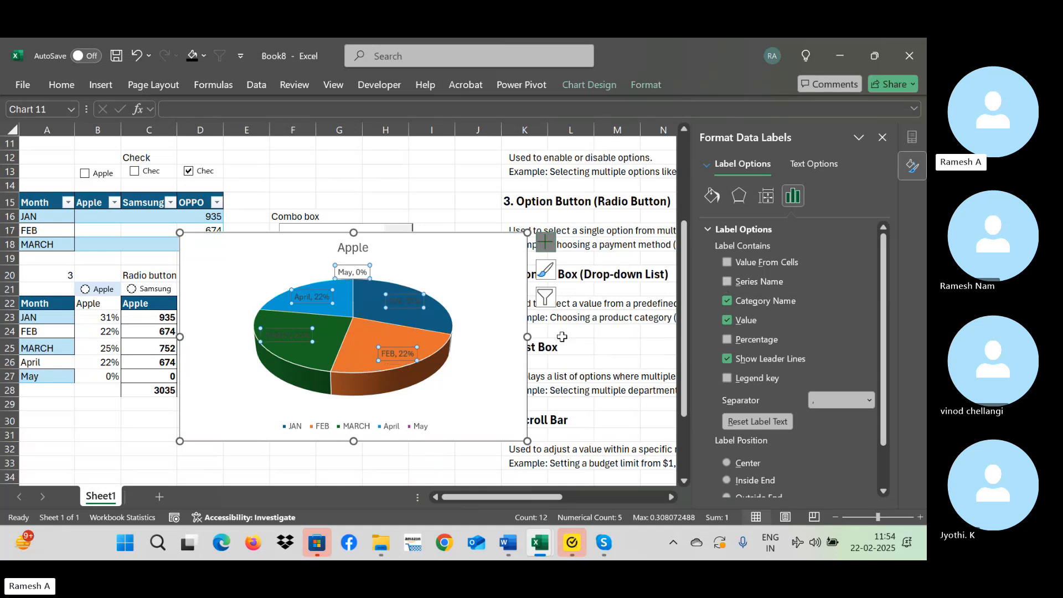
left_click(506, 318)
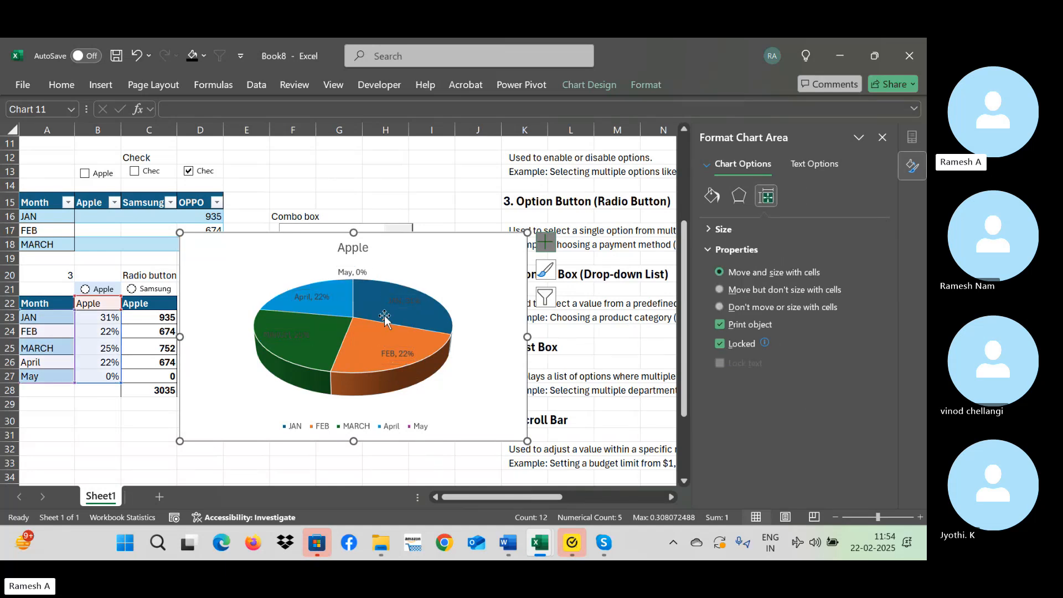
Apply a shadow with a chosen colour to the pie chart's data labels.
left_click(405, 301)
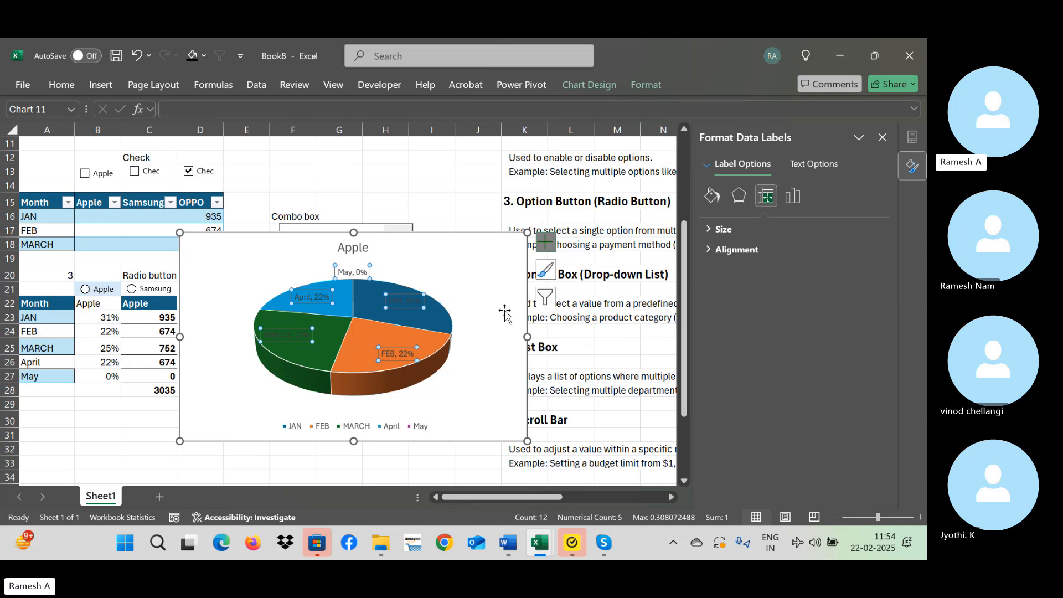
left_click(797, 205)
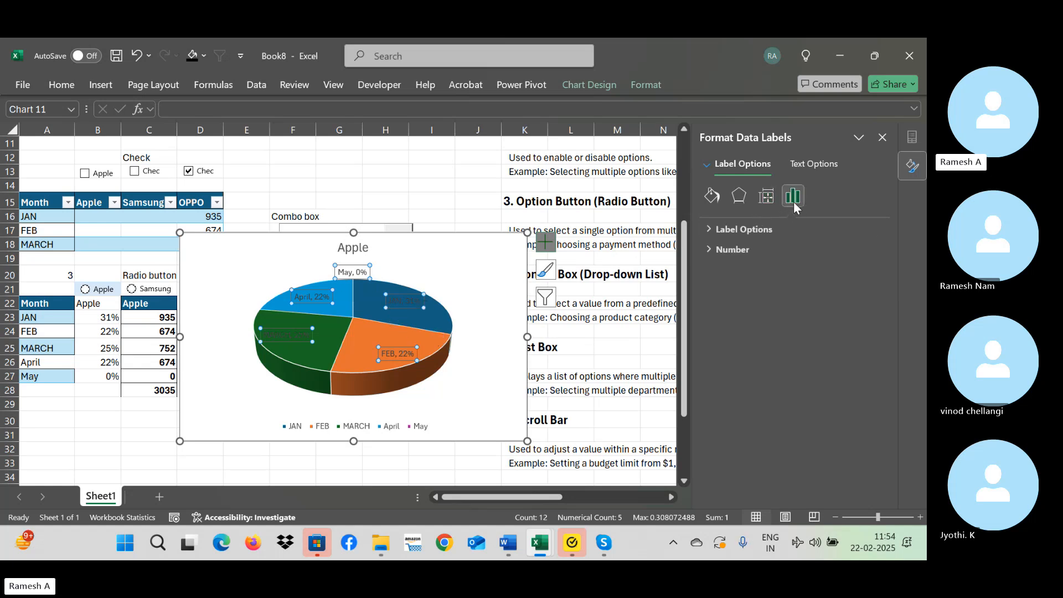
left_click(737, 201)
left_click(712, 196)
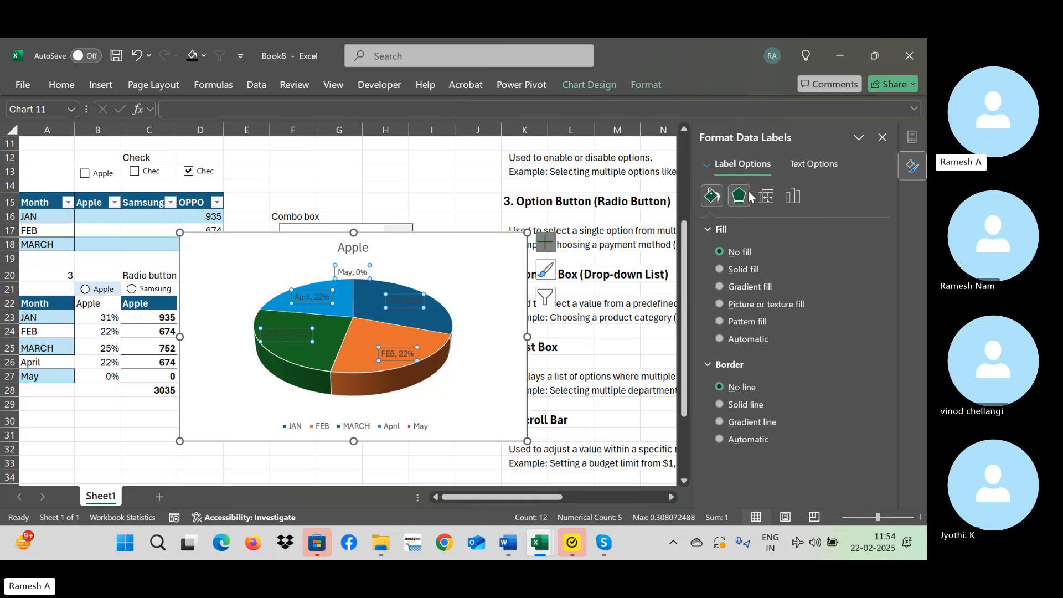
left_click(765, 196)
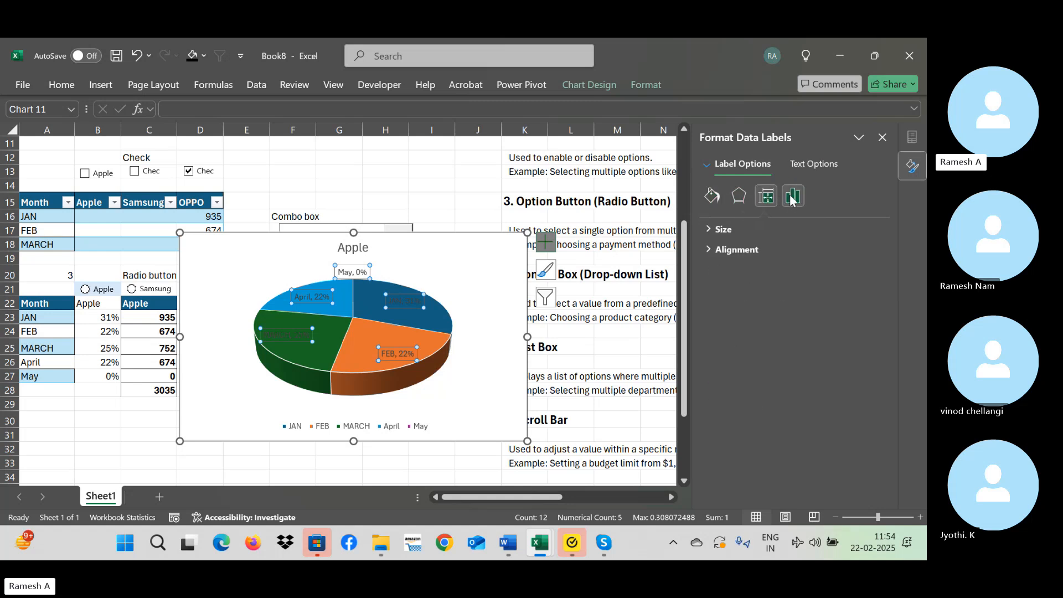
left_click(792, 198)
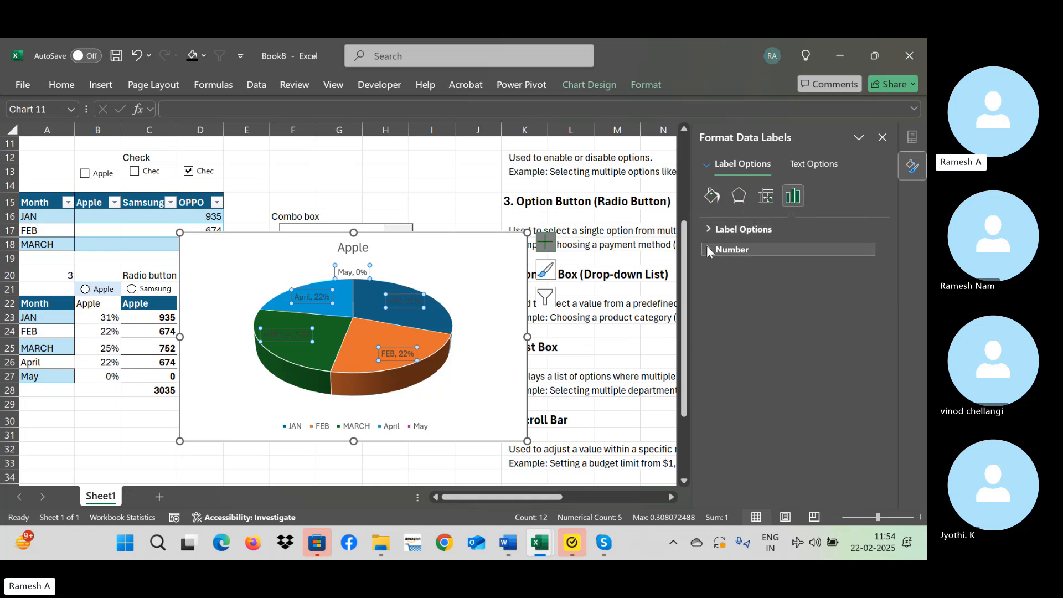
left_click(738, 197)
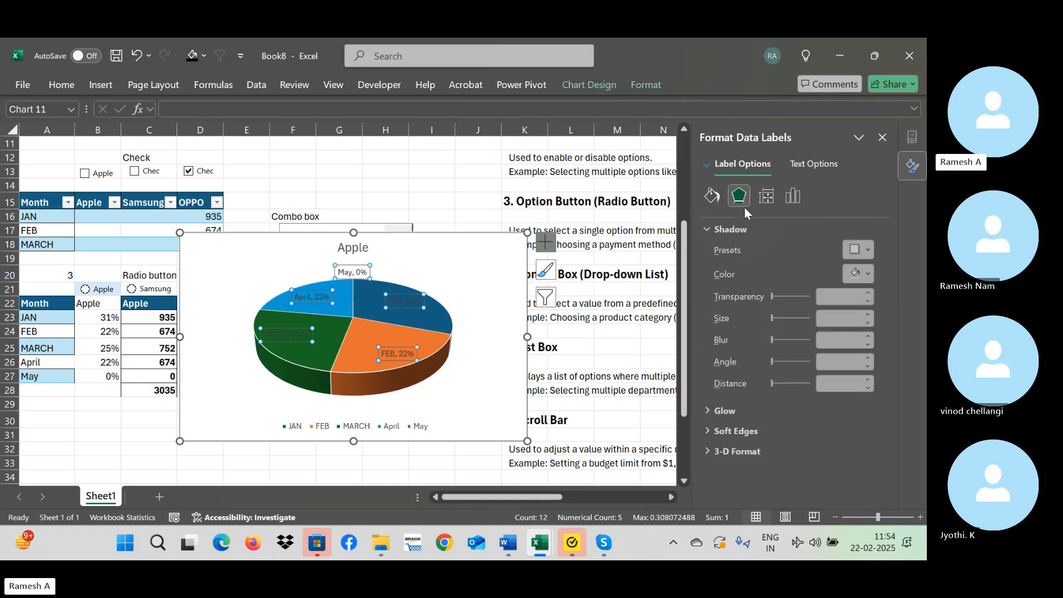
left_click(872, 272)
left_click(759, 341)
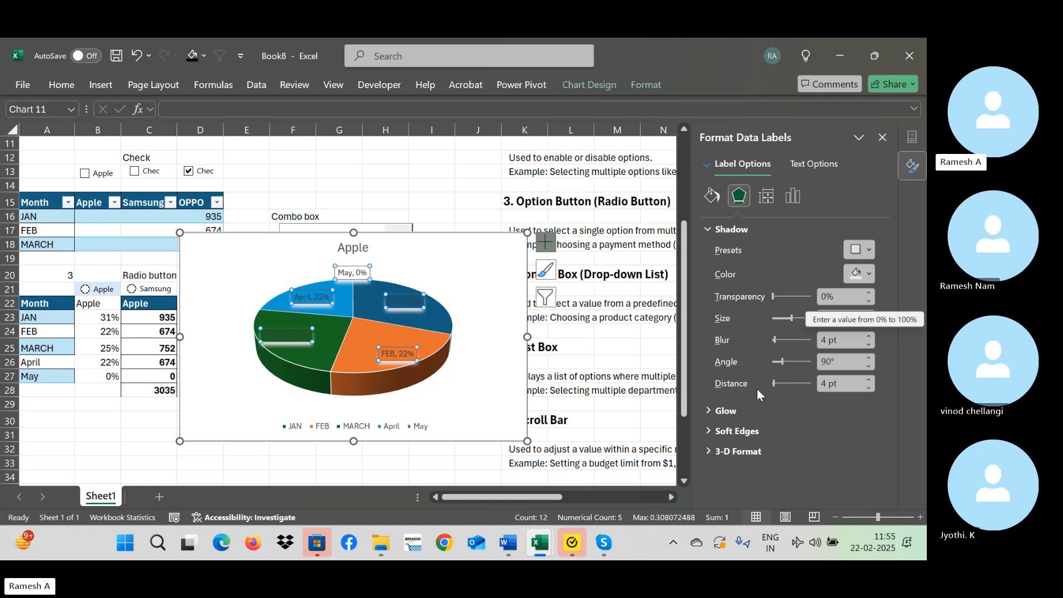
Give the pie chart's data labels a solid white fill, trying a texture fill along the way.
left_click(716, 196)
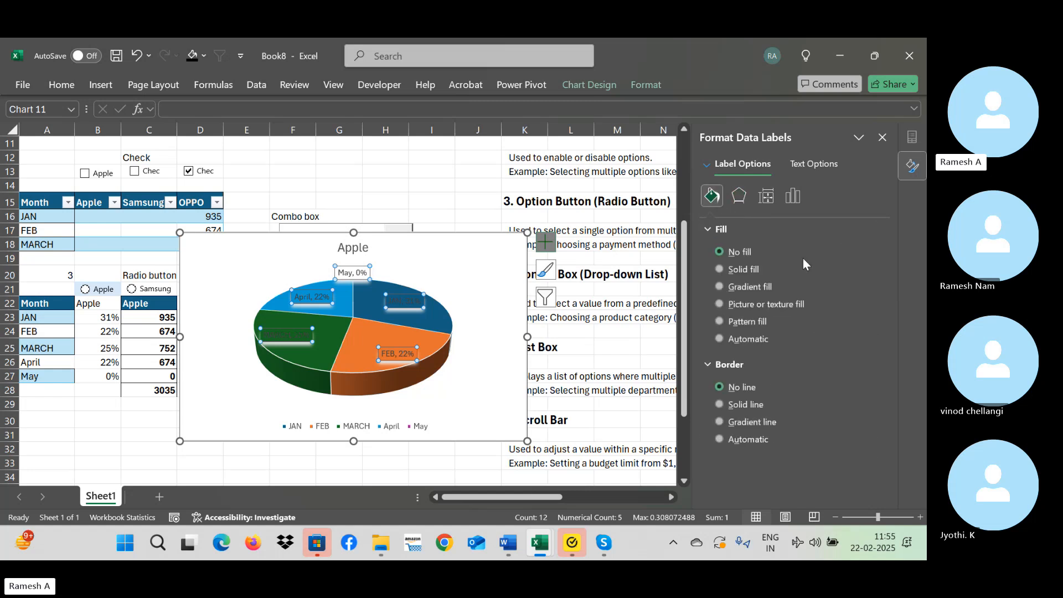
left_click(732, 271)
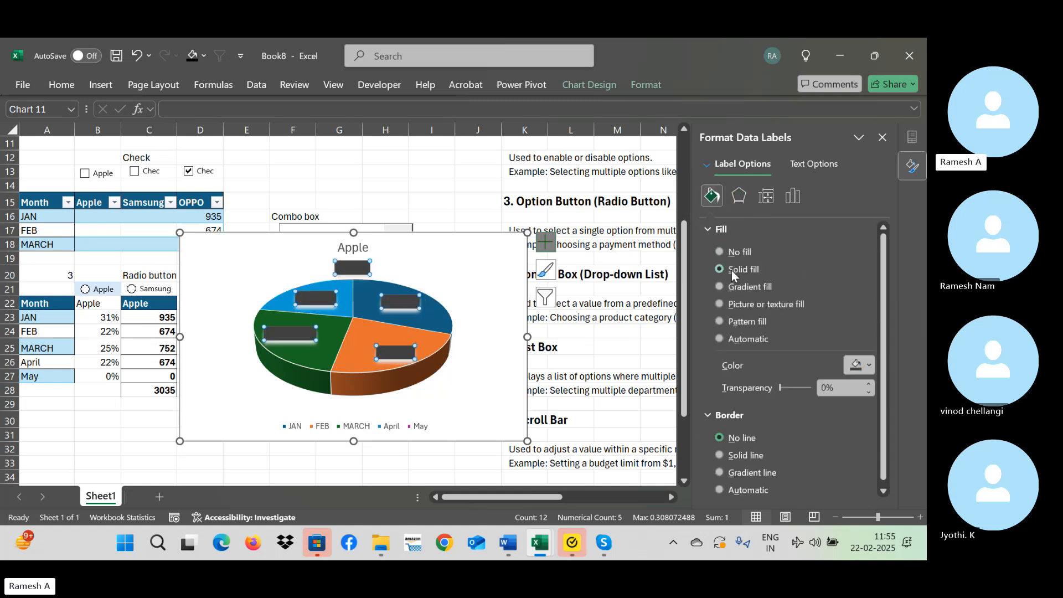
left_click(869, 366)
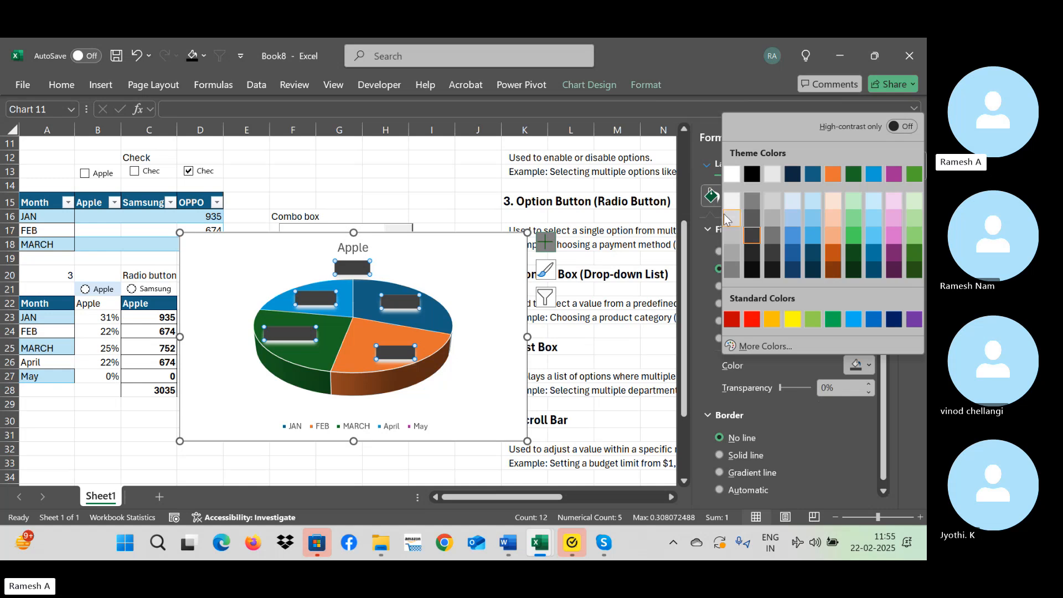
left_click(733, 174)
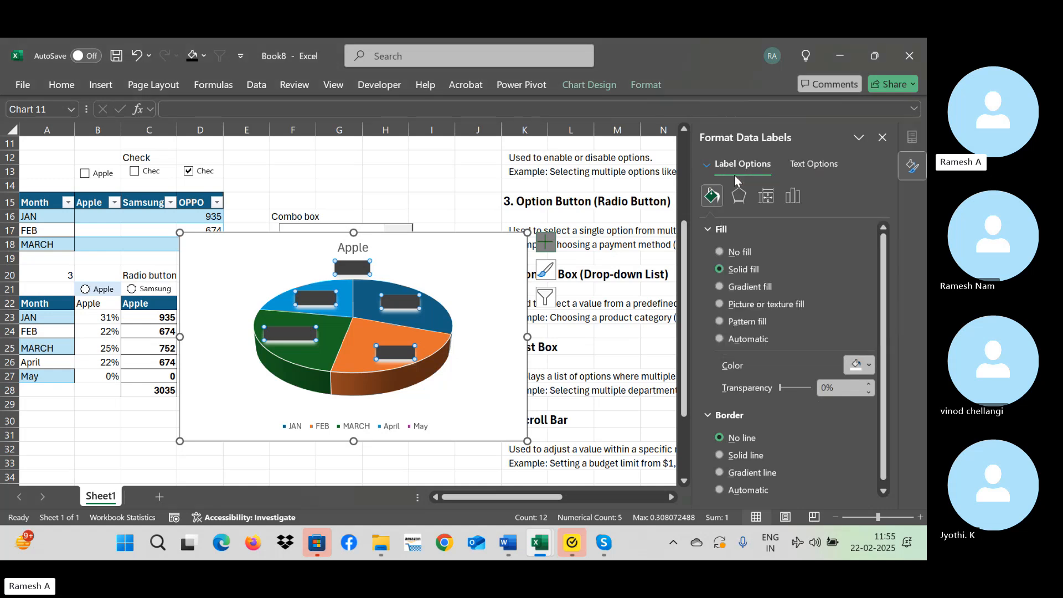
left_click(795, 310)
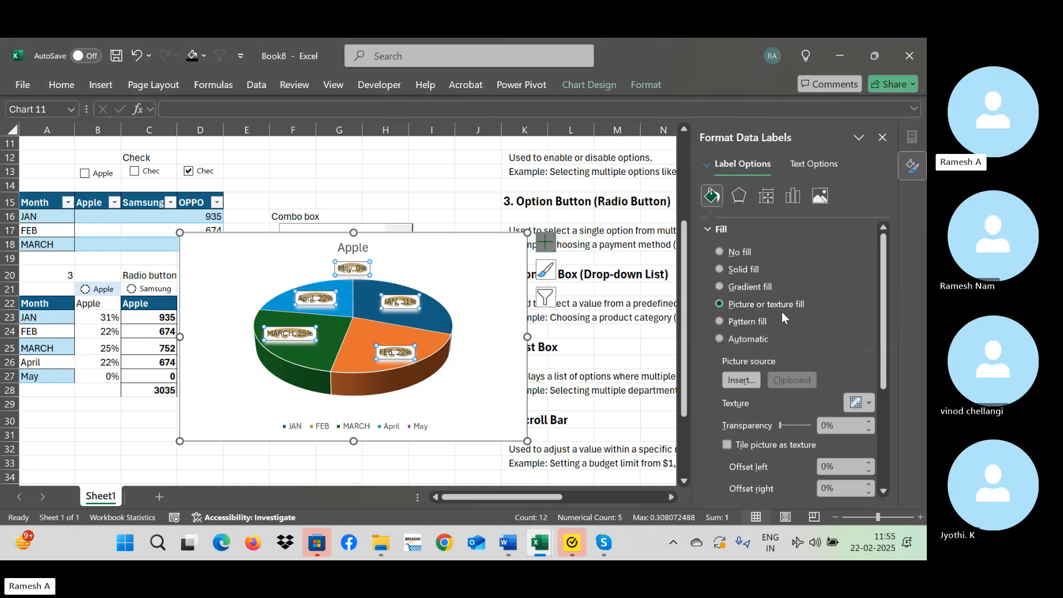
left_click(731, 271)
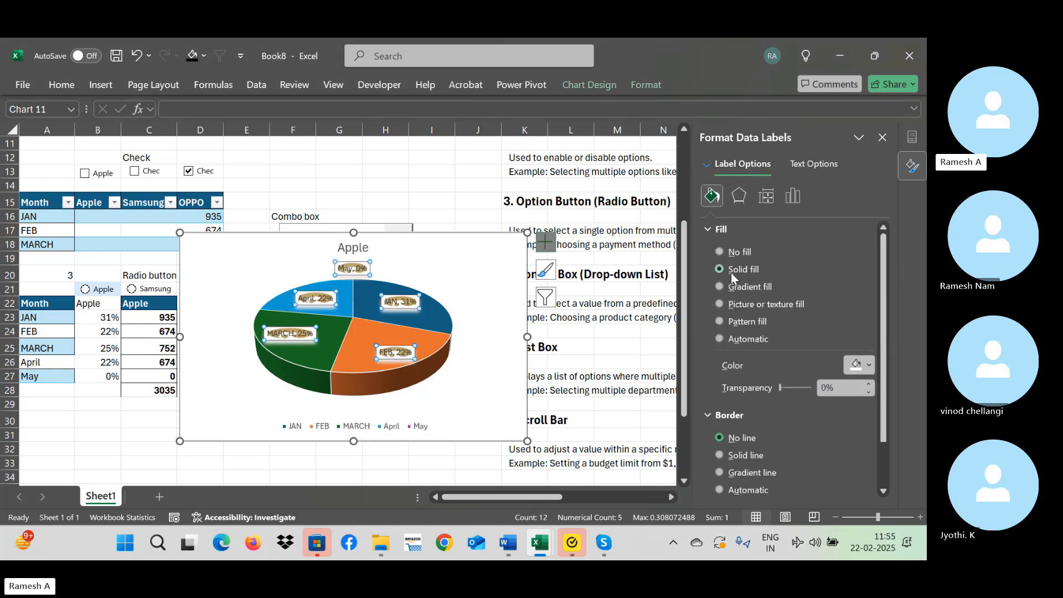
left_click(650, 292)
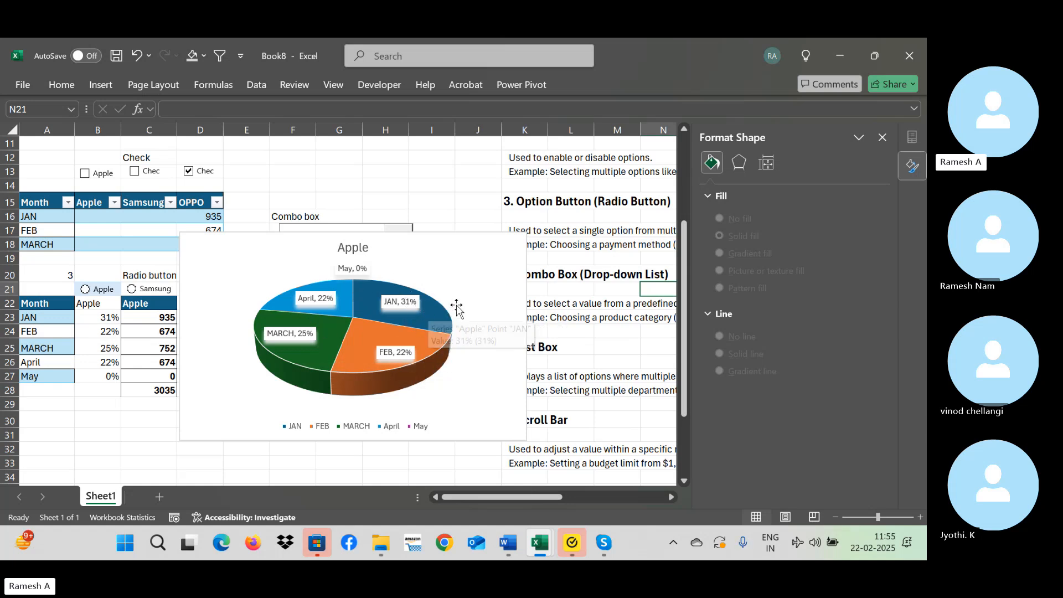
Move the pie chart below the combo box and choose Samsung in the combo box.
left_click_drag(446, 233, 446, 269)
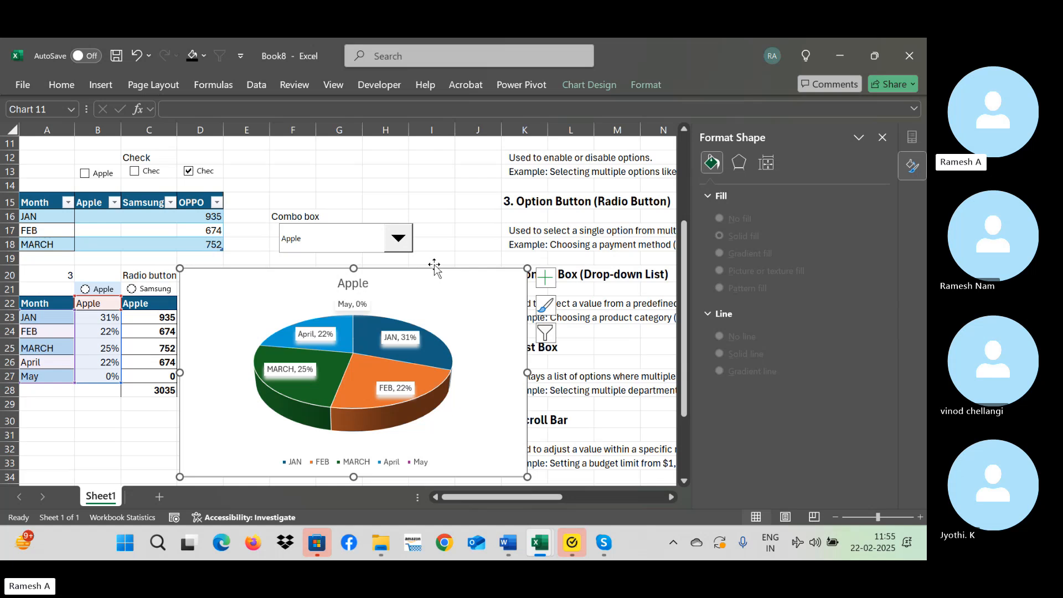
left_click(390, 233)
left_click(371, 269)
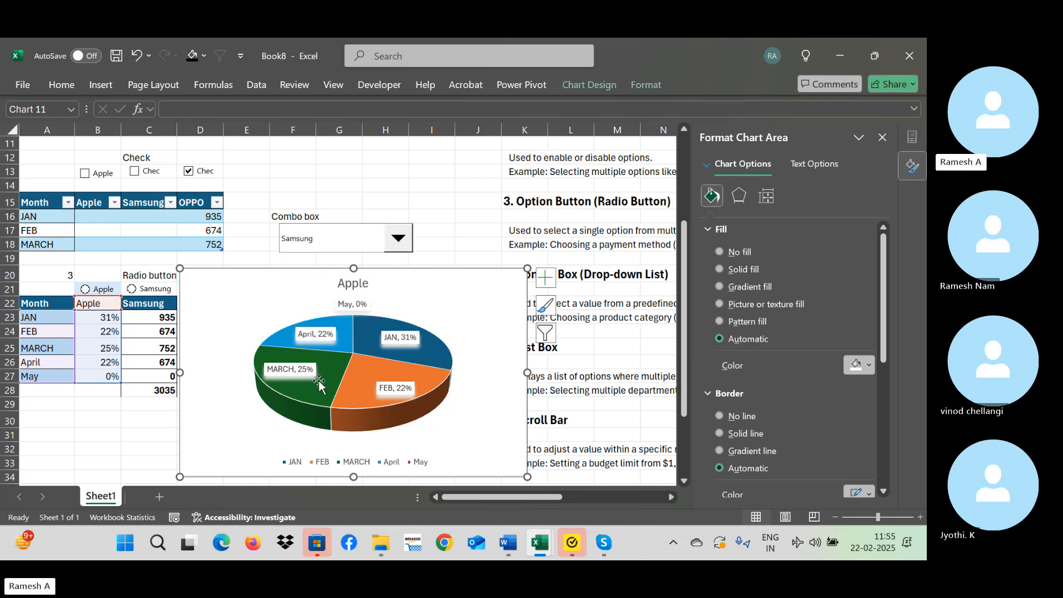
Link the percentage header B22 to the brand header with =C22 and choose OPPO in the combo box.
left_click(115, 305)
type("=")
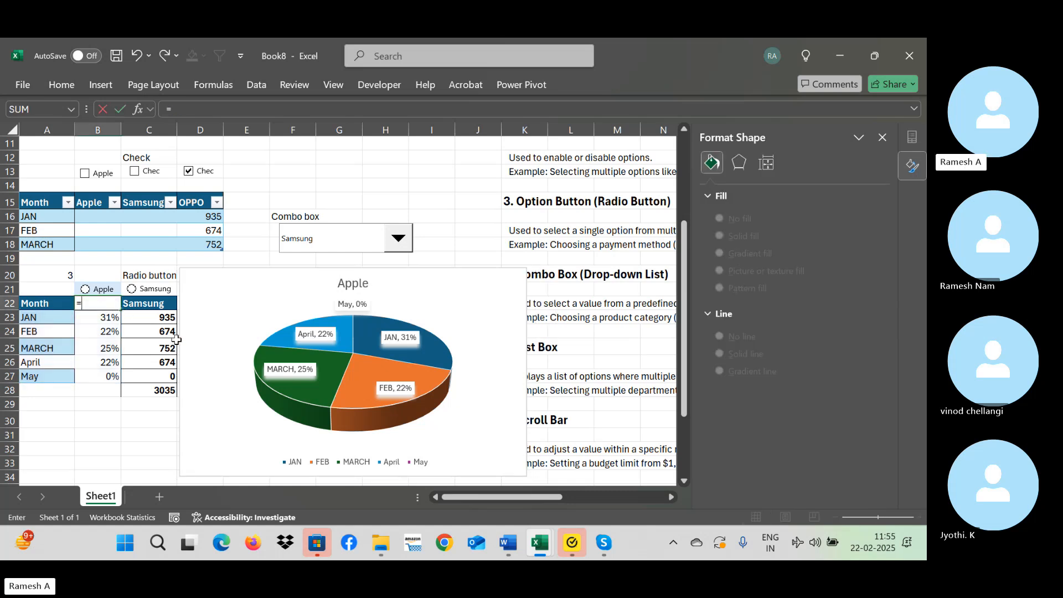
key("Right")
key("Return")
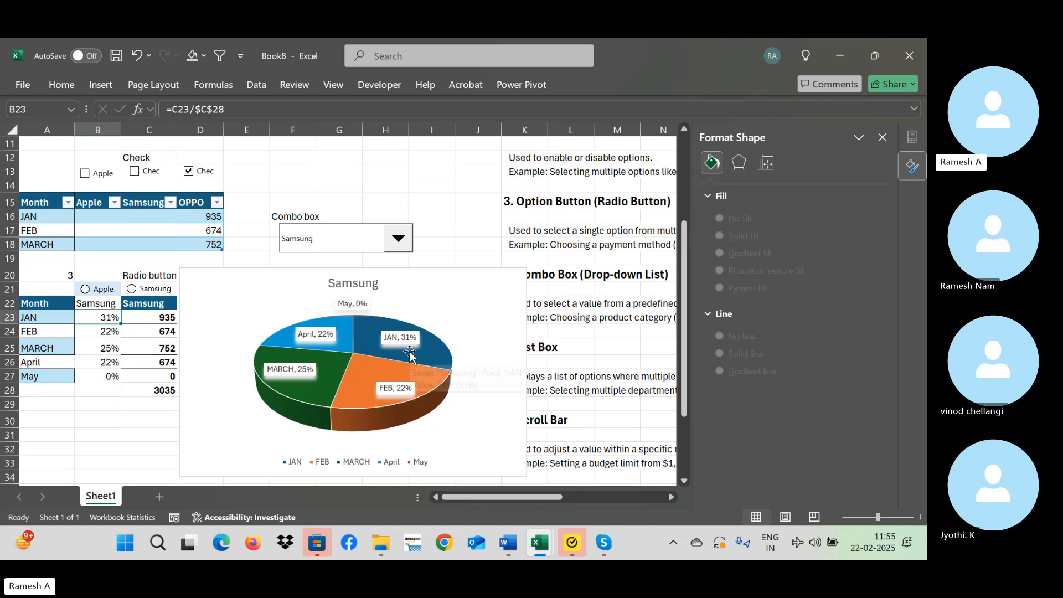
left_click(399, 239)
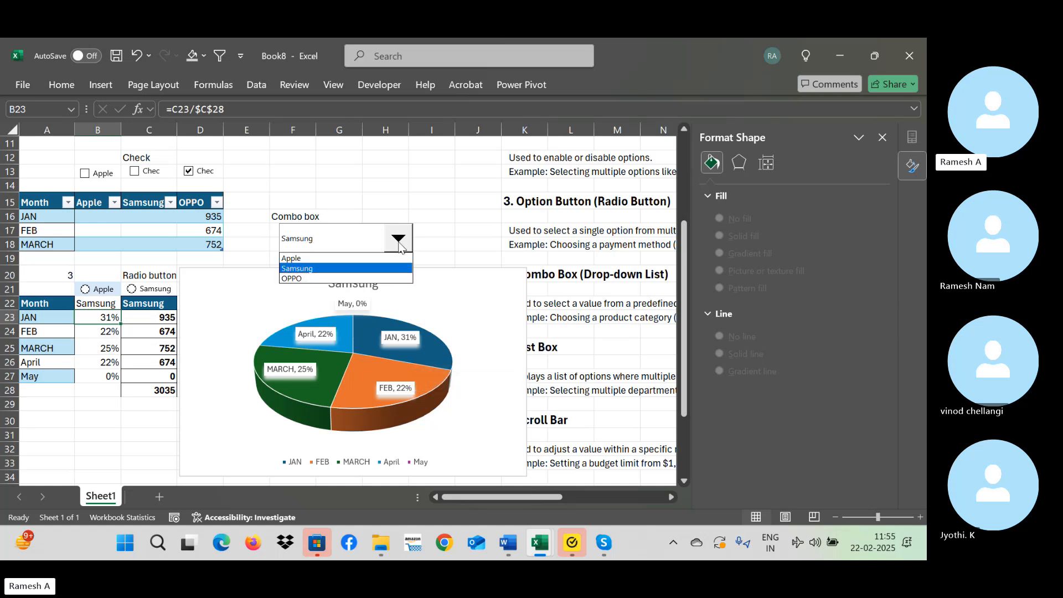
left_click(374, 278)
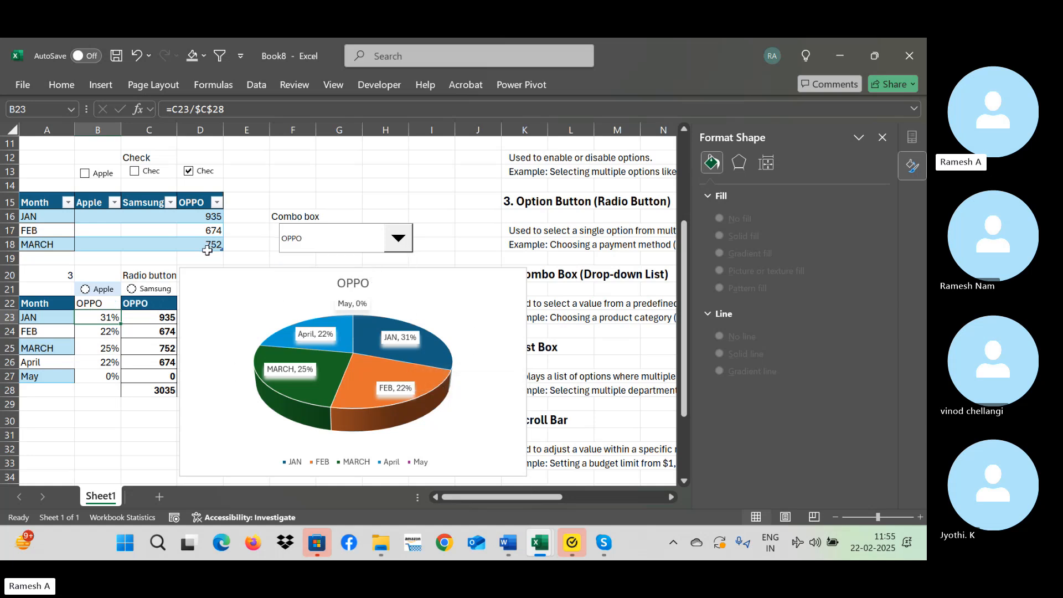
Set OPPO's FEB value in the source table to 545.
left_click(157, 330)
key("Up")
key("Up")
key("Up")
key("Up")
key("Up")
key("Up")
key("Up")
key("Up")
key("Up")
key("Up")
key("Up")
key("Up")
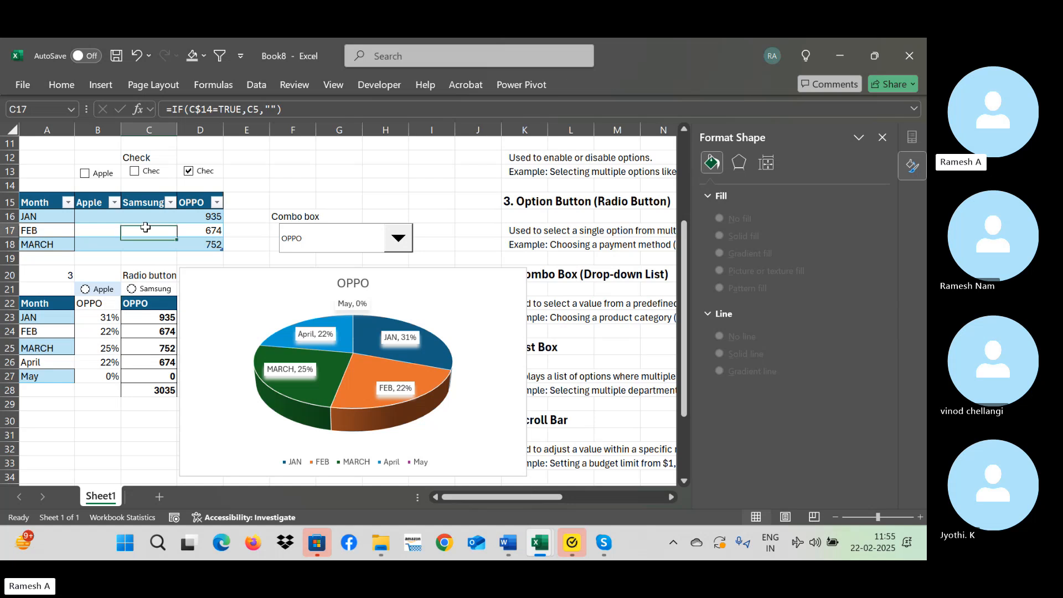
key("Up")
key("Up")
key("Up")
key("Up")
key("Up")
key("Up")
key("Up")
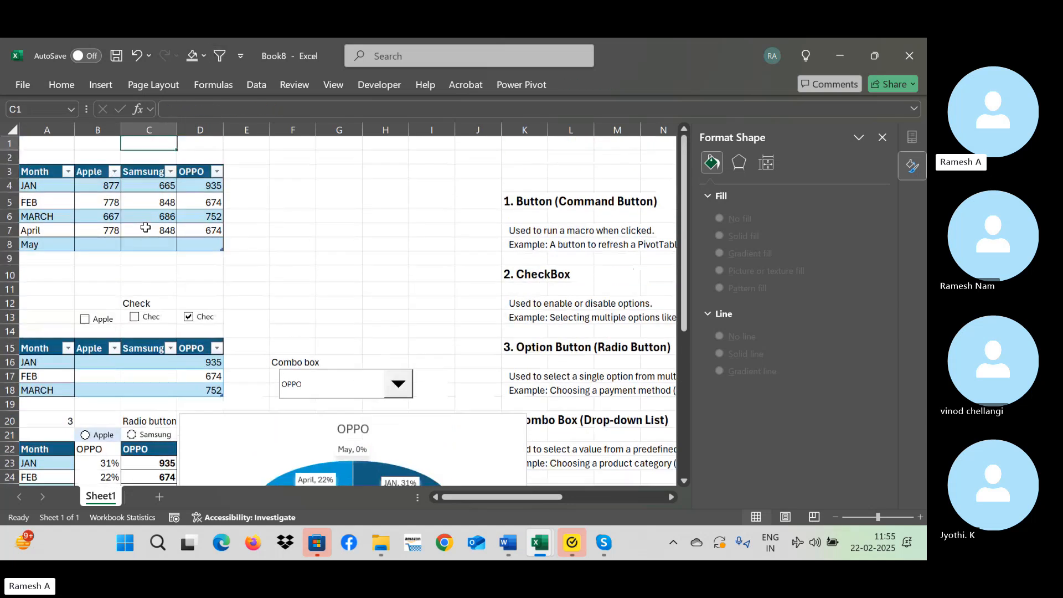
key("Up")
key("Right")
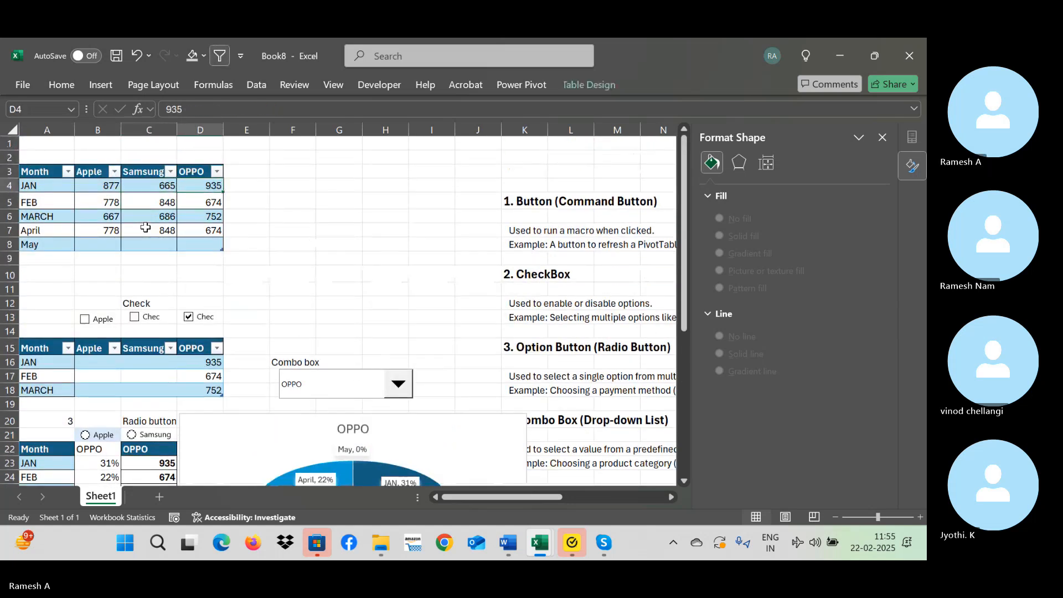
key("Down")
key("Down")
key("Down")
key("Down")
key("Down")
key("Down")
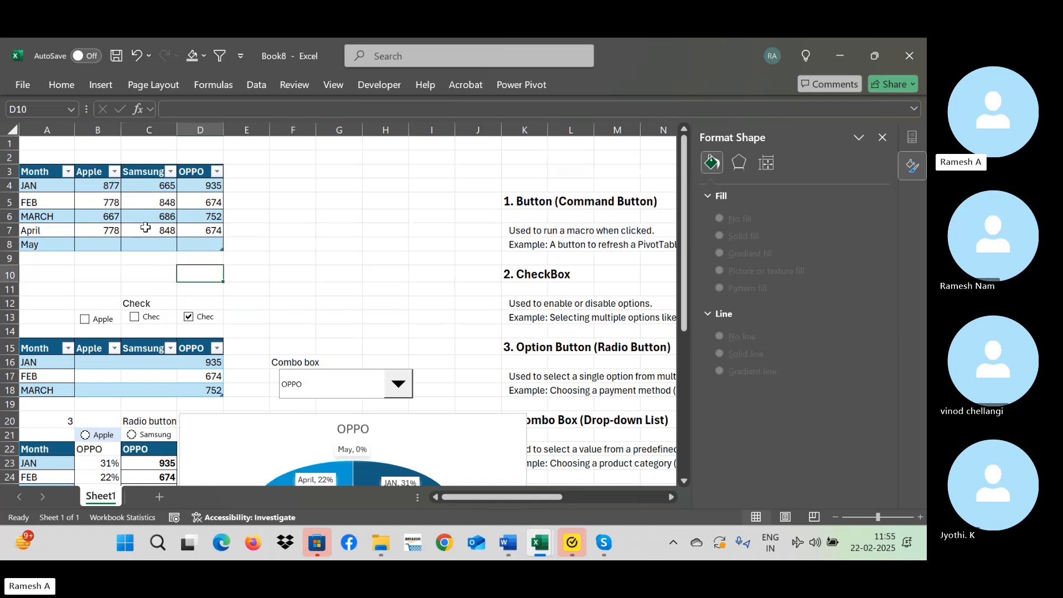
key("Up")
key("Up")
key("Up")
key("Up")
key("Up")
type("5")
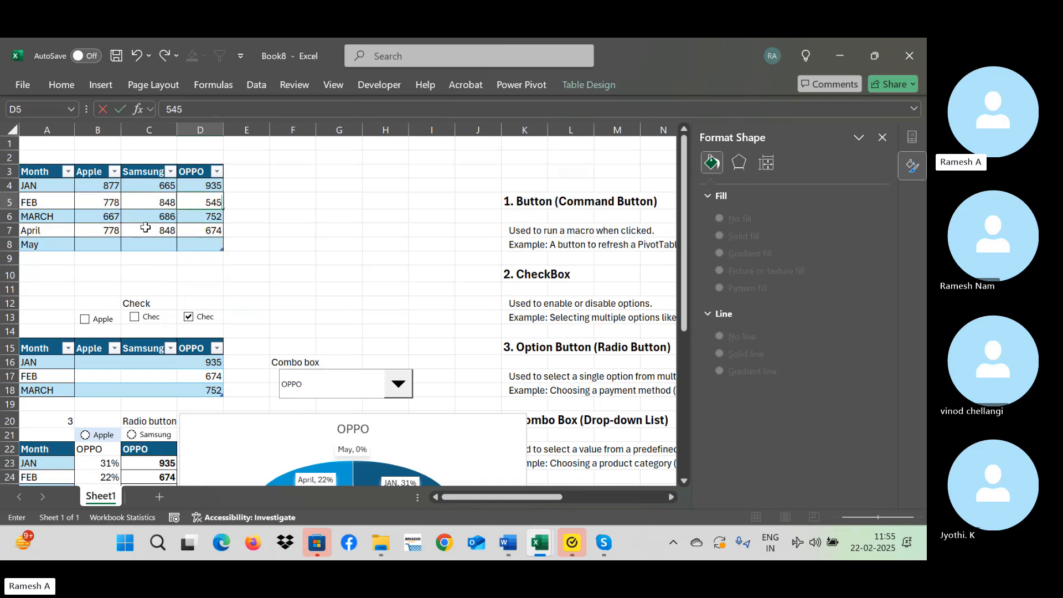
key("Return")
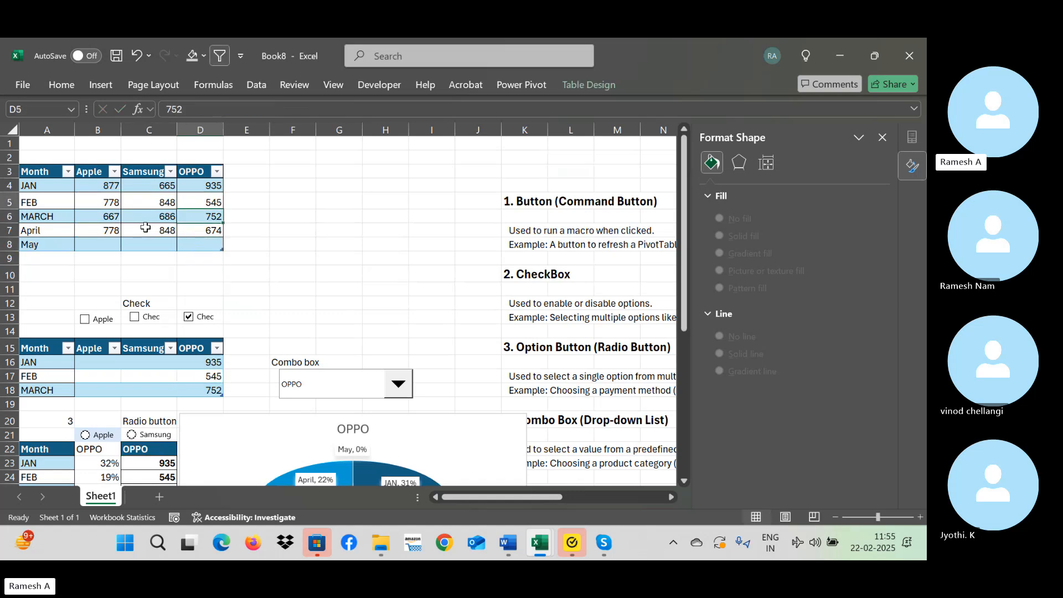
Set Samsung's FEB value in the source table to 556, replacing the trial text entered there.
key("Up")
key("Left")
type("rer")
key("Return")
type("erer")
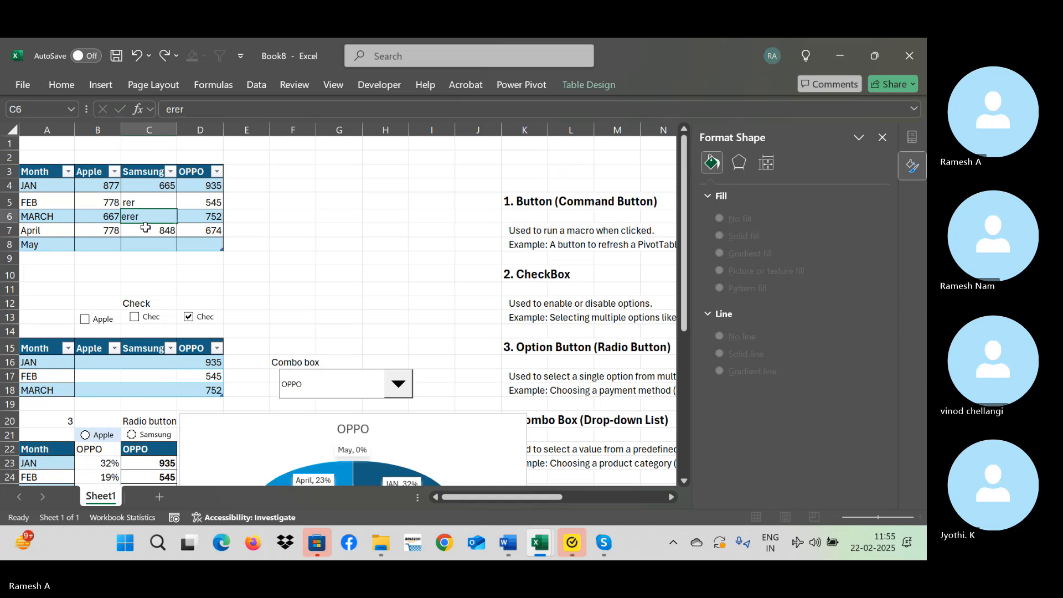
key("Up")
type("556")
key("Right")
key("Down")
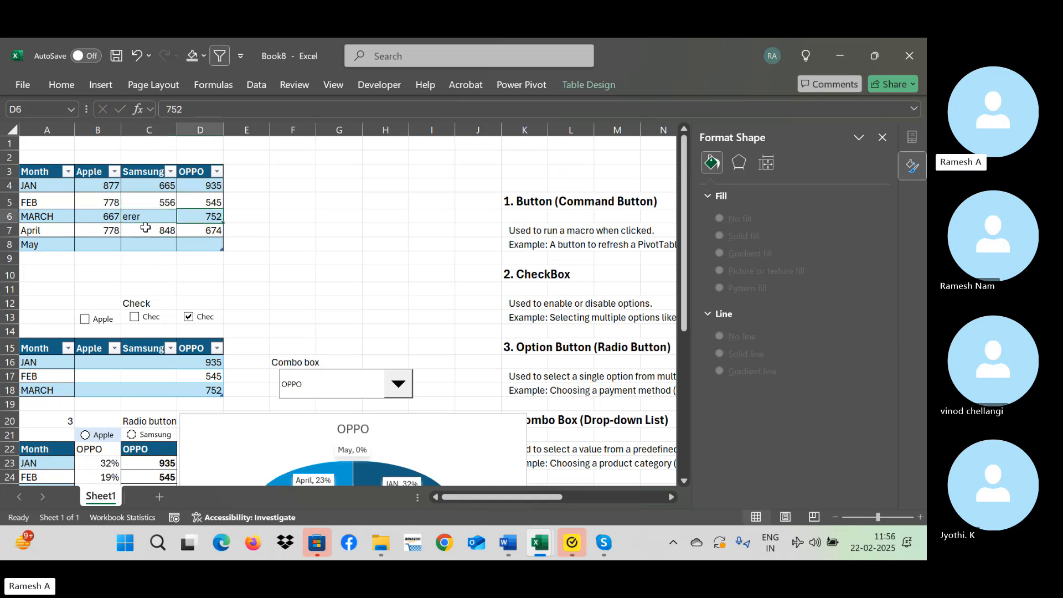
Set the MARCH values in the source table to 77 for OPPO and 78 for Samsung.
type("77")
key("Left")
type("78")
key("Down")
key("Down")
key("Down")
key("Down")
key("Down")
key("Down")
key("Down")
key("Down")
key("Down")
key("Down")
key("Down")
key("Down")
key("Down")
key("Down")
key("Down")
key("Down")
key("Down")
key("Down")
key("Down")
key("Down")
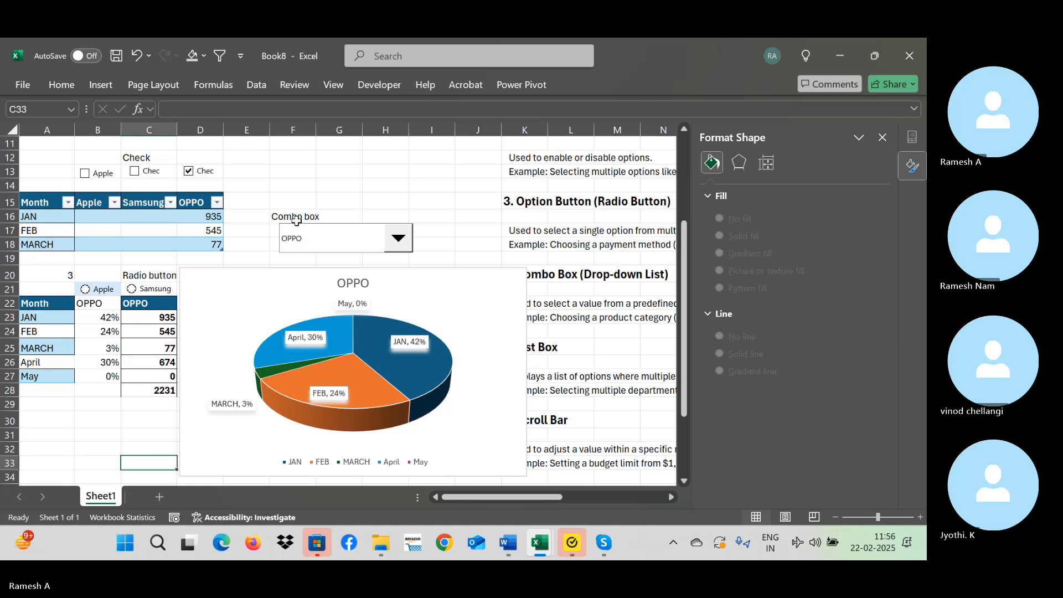
Choose Samsung and finally Apple in the combo box to test the pie chart's response.
left_click(400, 239)
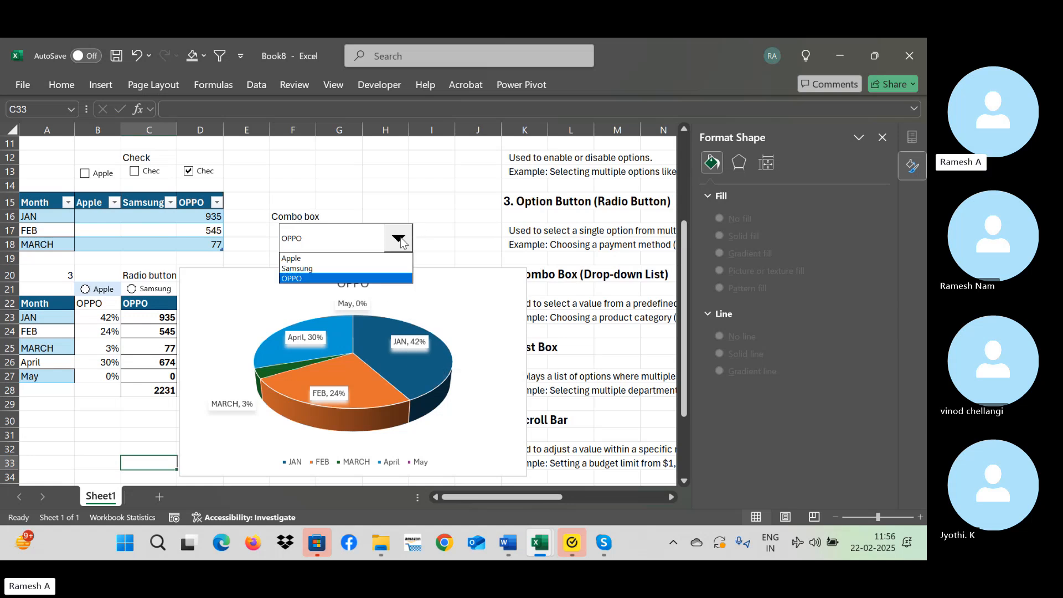
left_click(376, 268)
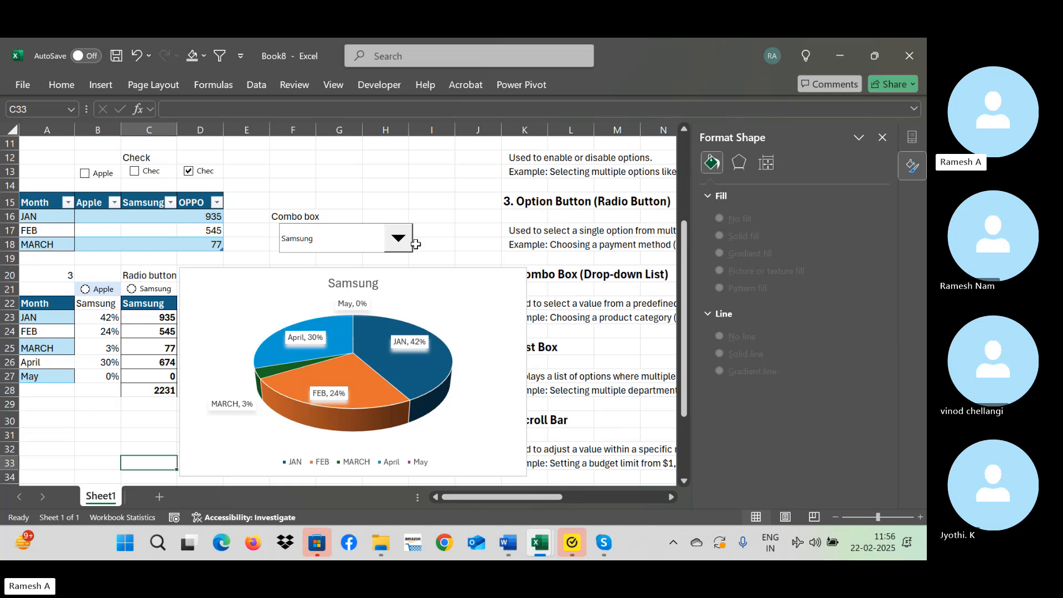
left_click(400, 239)
left_click(357, 257)
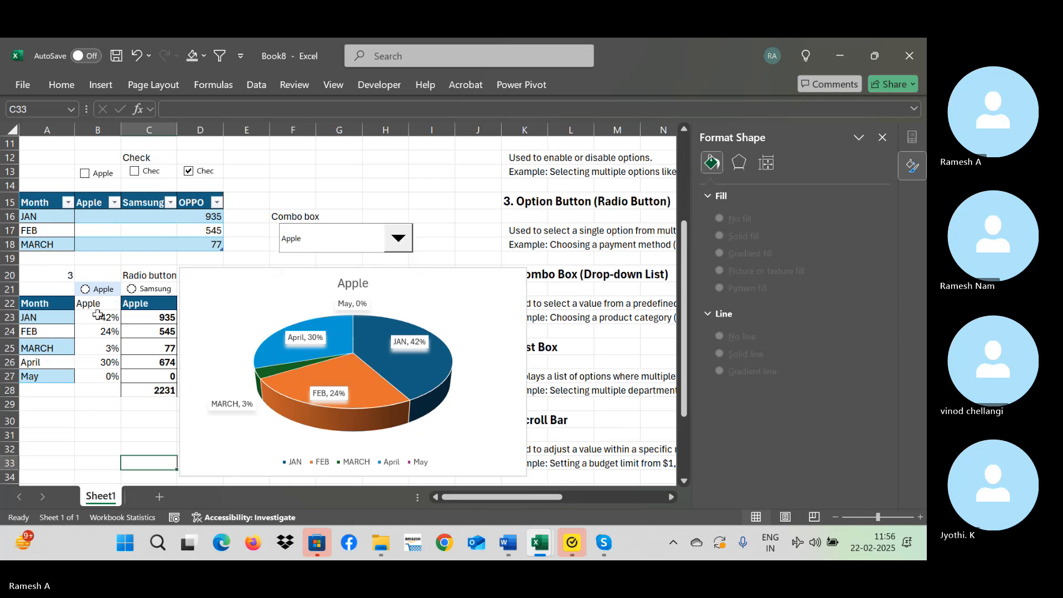
Replace the existing pie chart with a new 3-D pie chart of A22:B27, placed below the combo box.
left_click(61, 303)
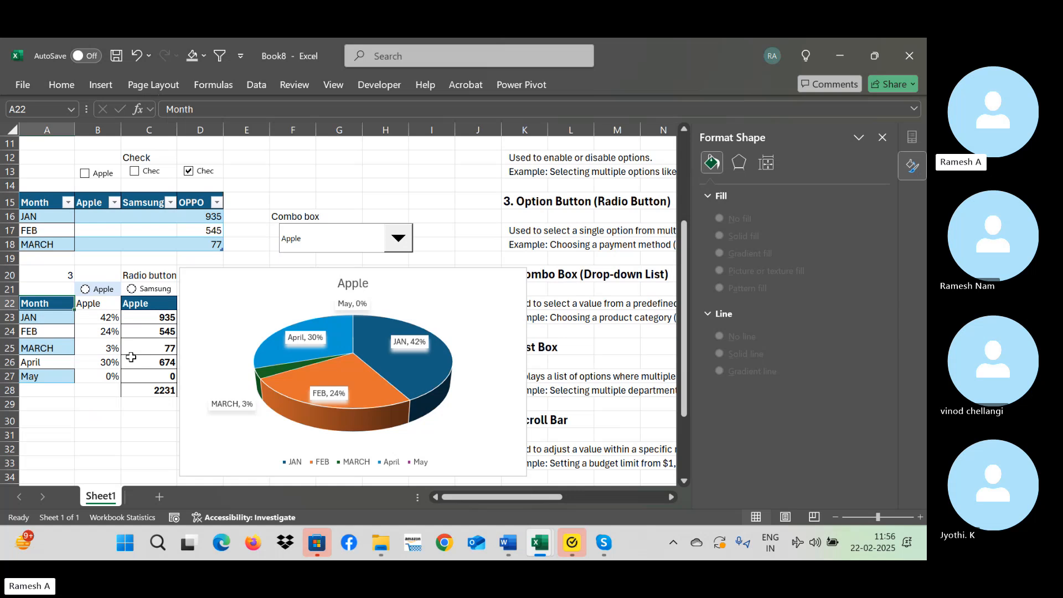
left_click_drag(131, 357, 102, 376)
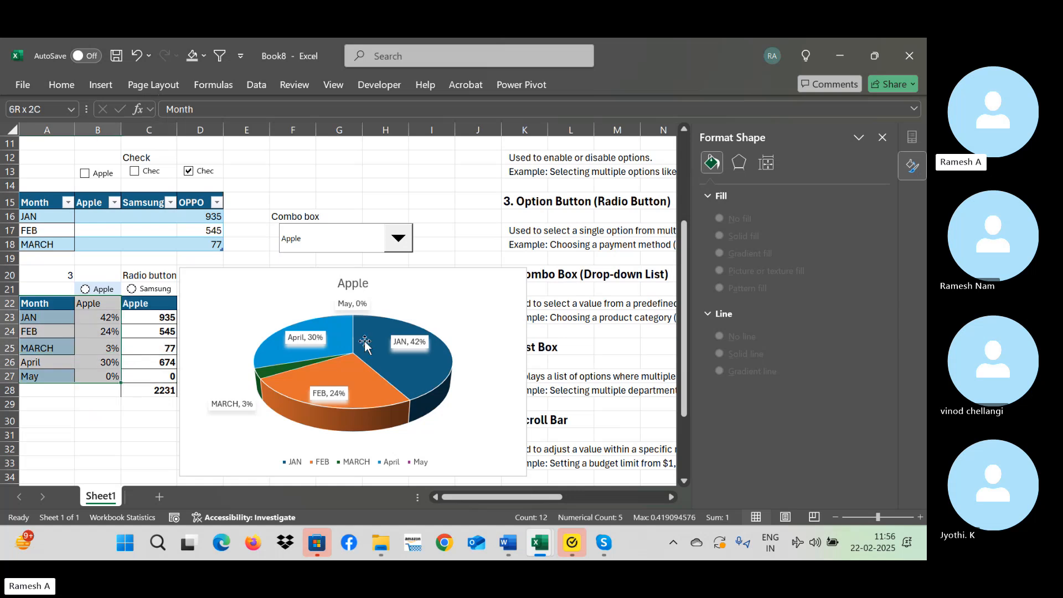
left_click(432, 303)
key("Delete")
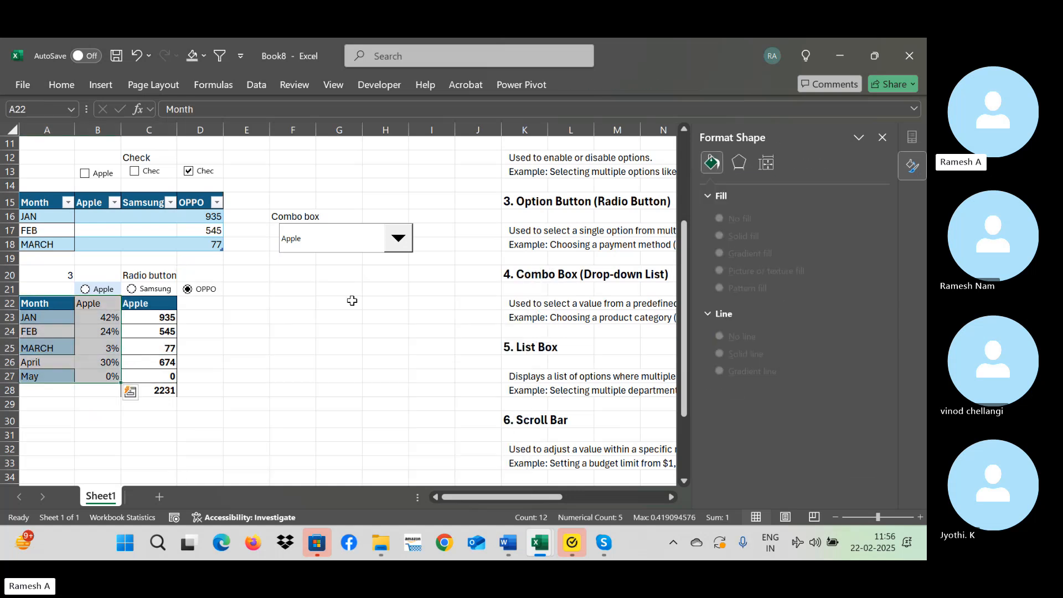
left_click(101, 85)
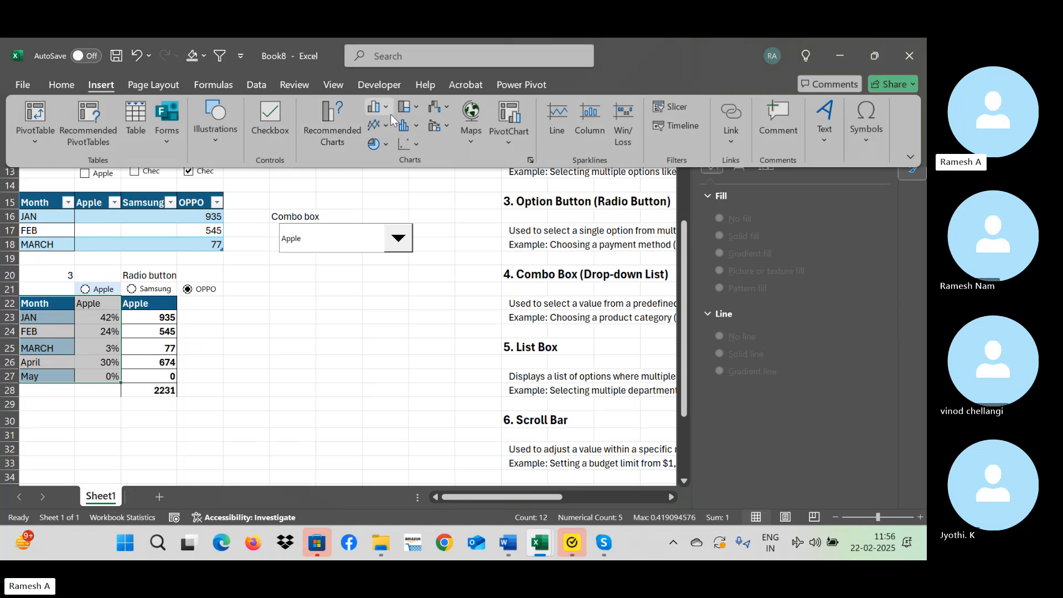
left_click(382, 144)
left_click(386, 263)
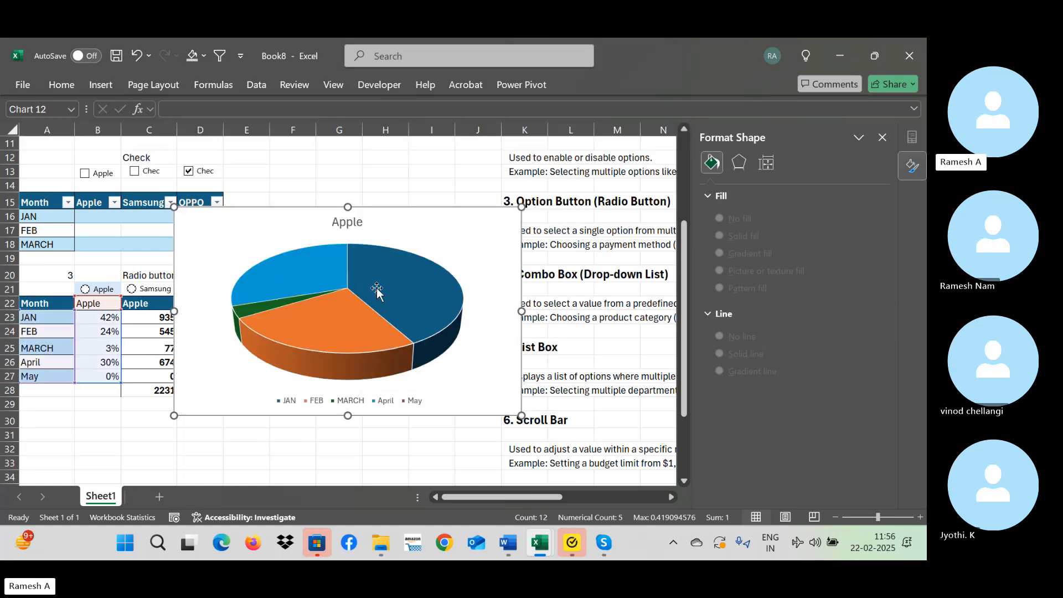
left_click_drag(424, 267, 422, 344)
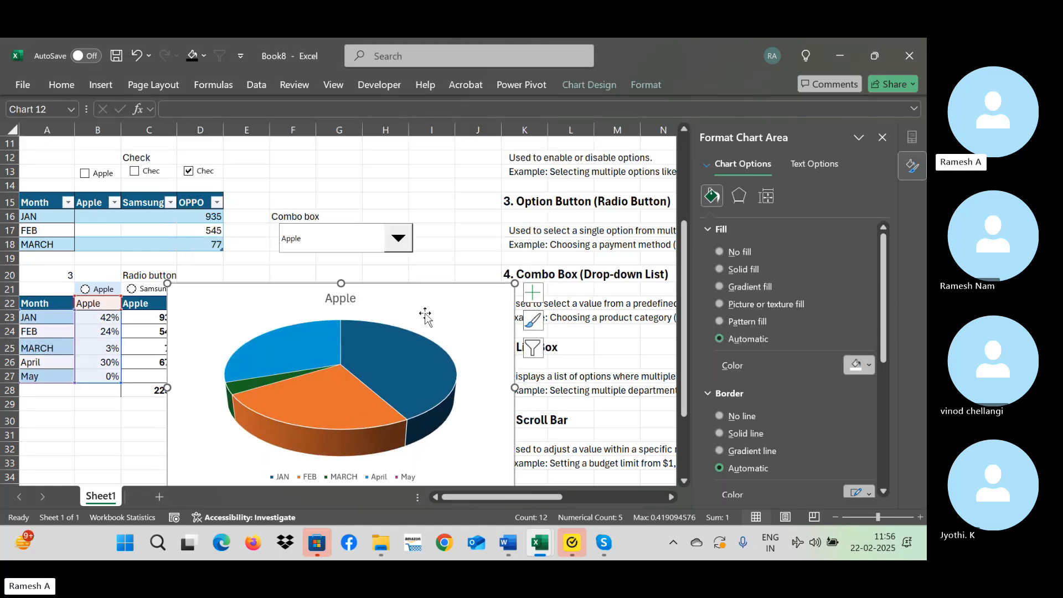
Add data labels to the new pie chart and include the category name alongside the value.
left_click(533, 293)
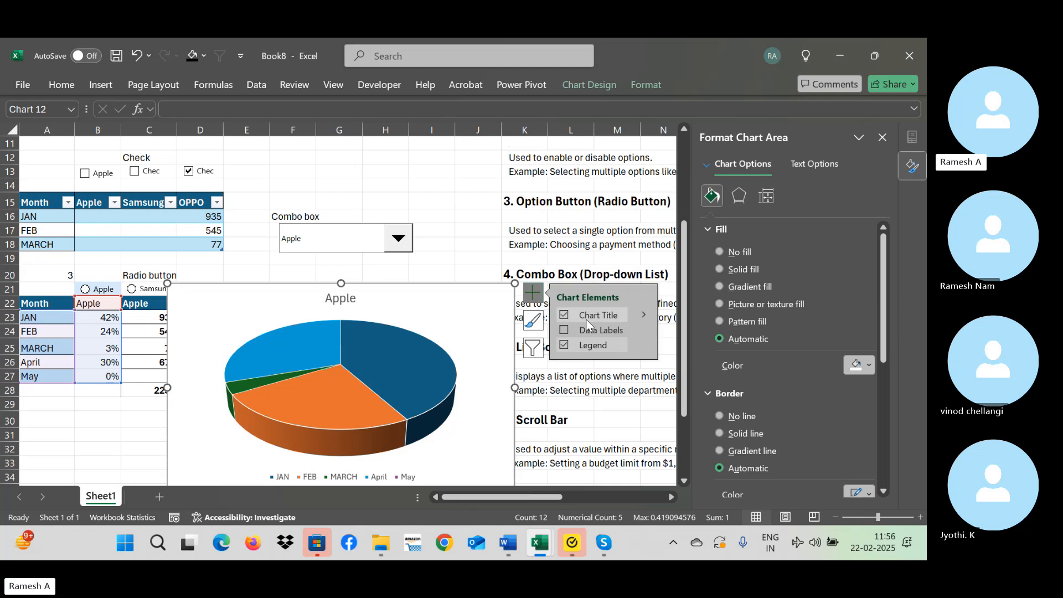
left_click(622, 330)
left_click(645, 329)
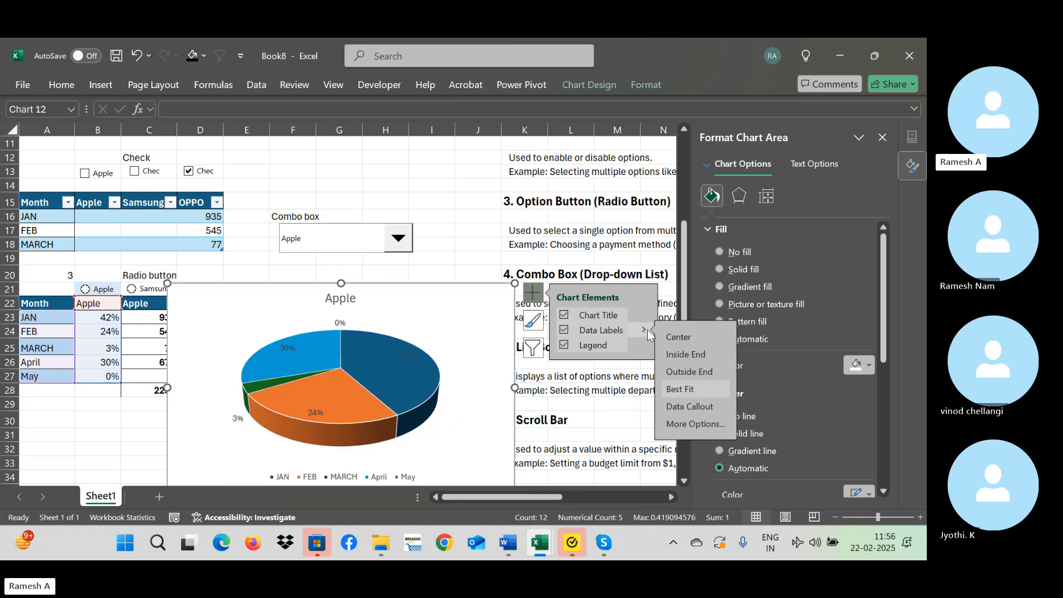
left_click(695, 424)
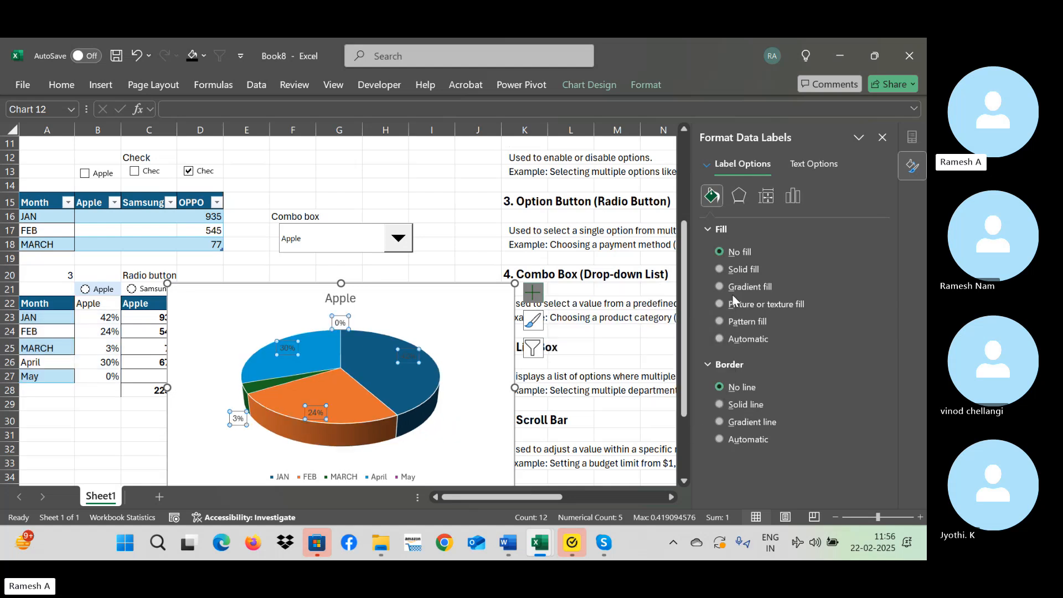
left_click(529, 296)
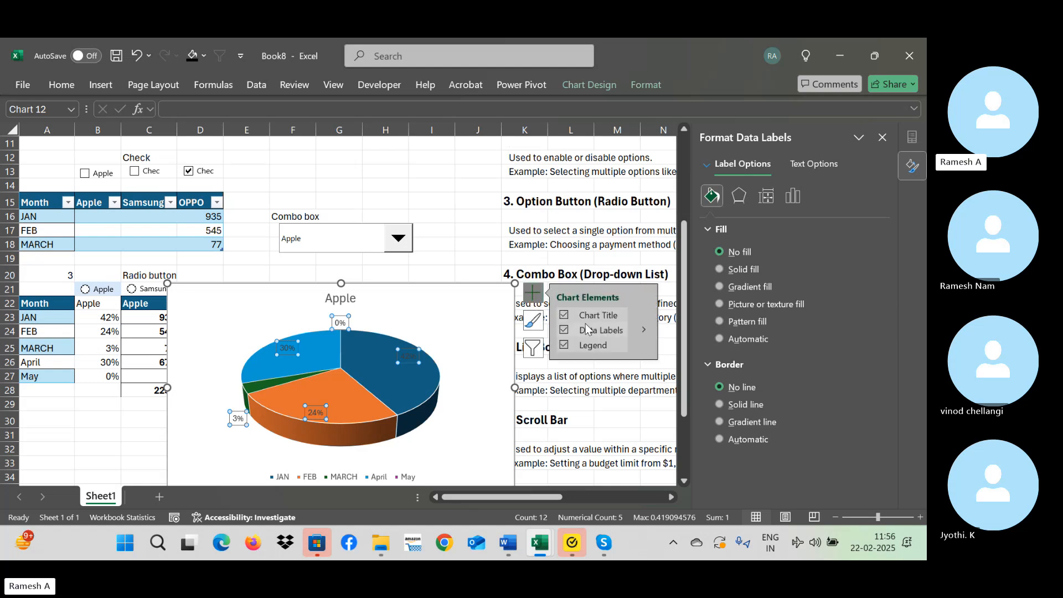
left_click(641, 330)
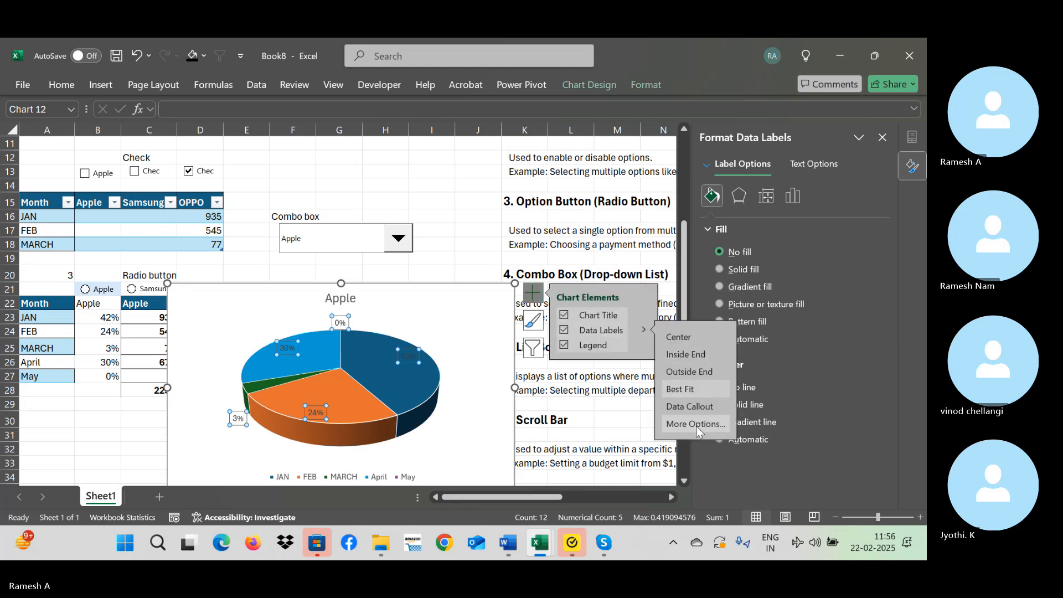
left_click(696, 423)
left_click(726, 301)
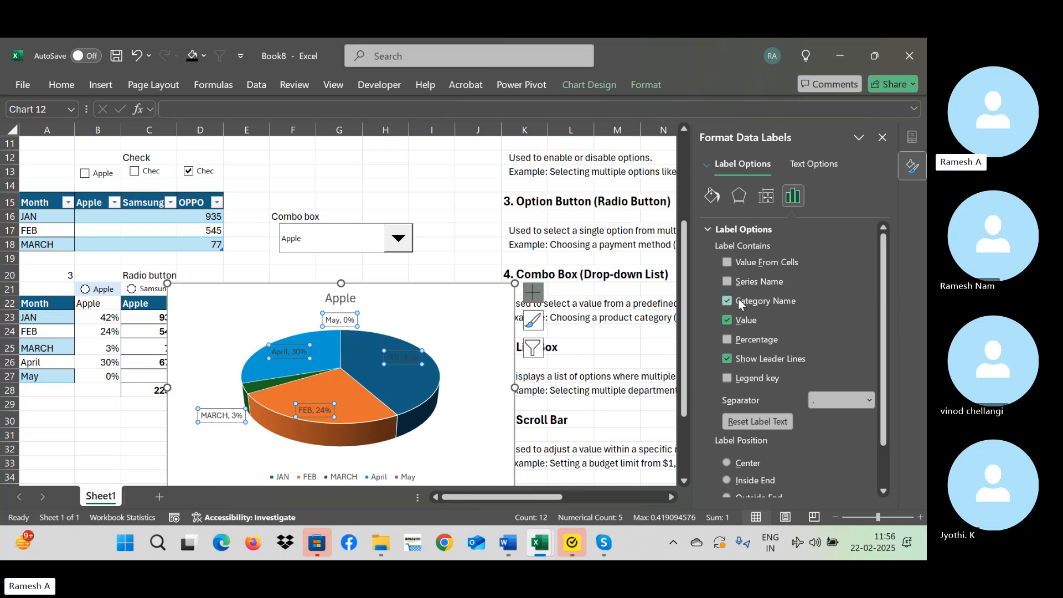
Give the new pie chart's data labels a solid white fill.
left_click(713, 196)
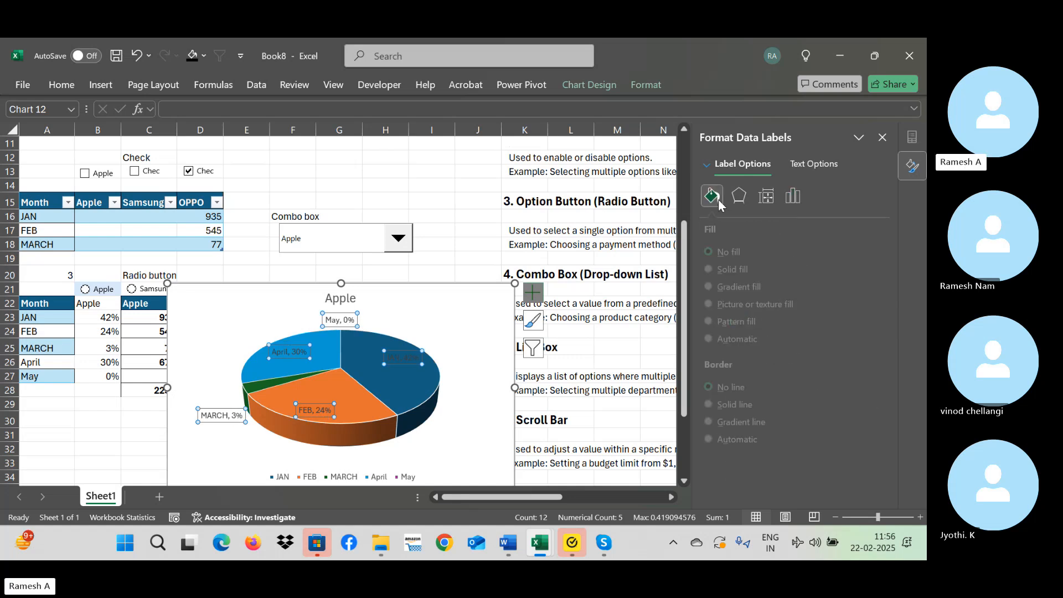
left_click(739, 271)
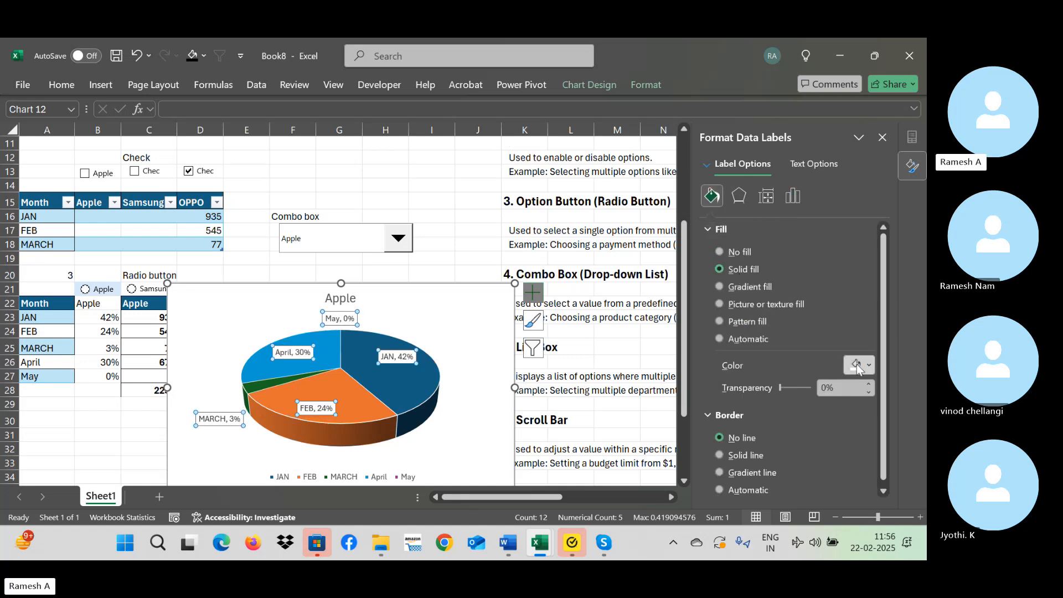
left_click(433, 297)
left_click(431, 258)
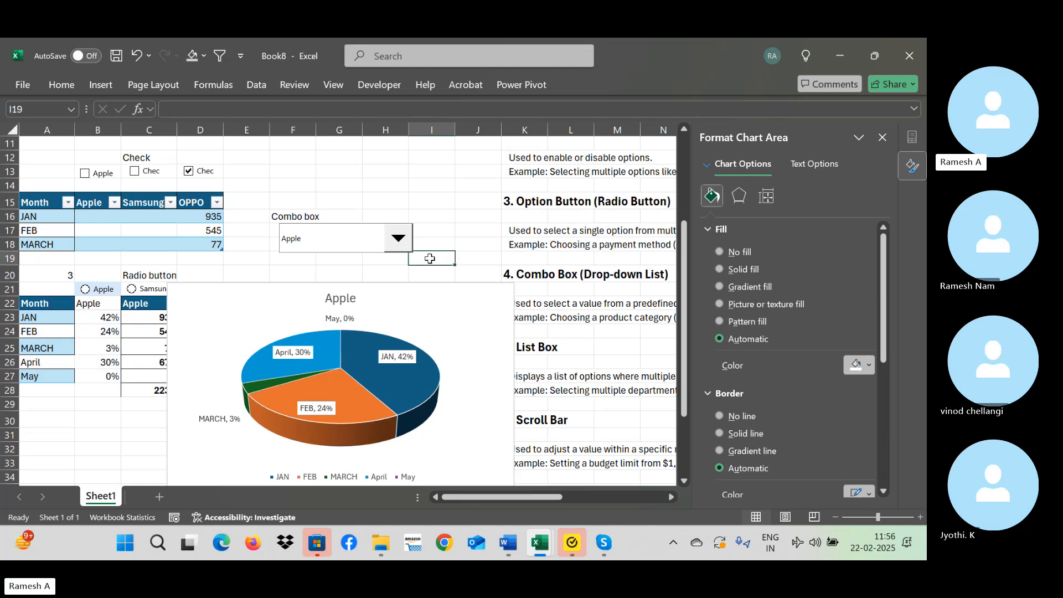
Choose Samsung and finally OPPO in the combo box to test the new pie chart.
left_click(398, 238)
left_click(380, 269)
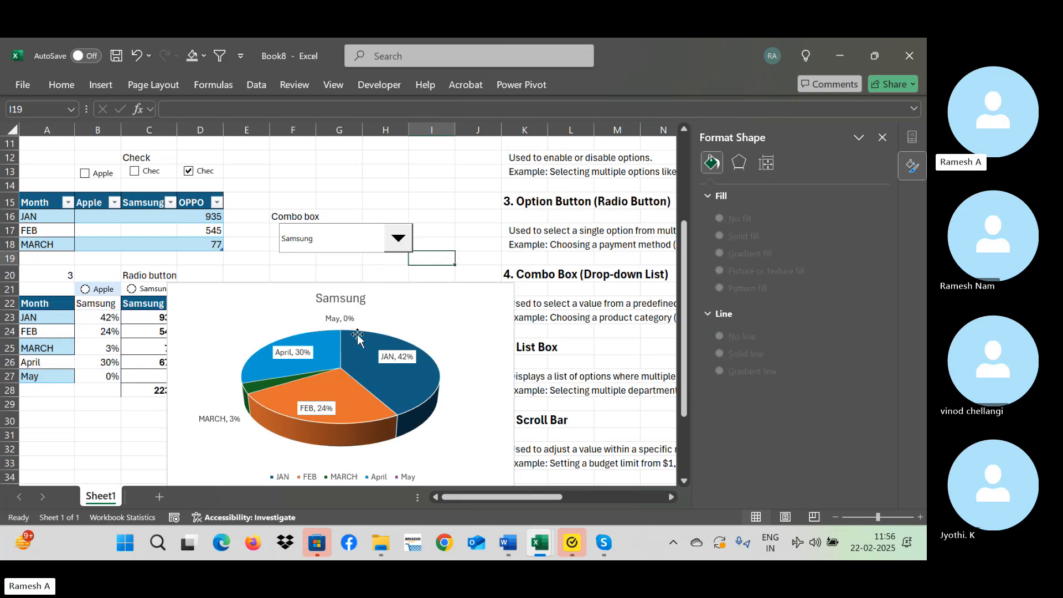
left_click(400, 239)
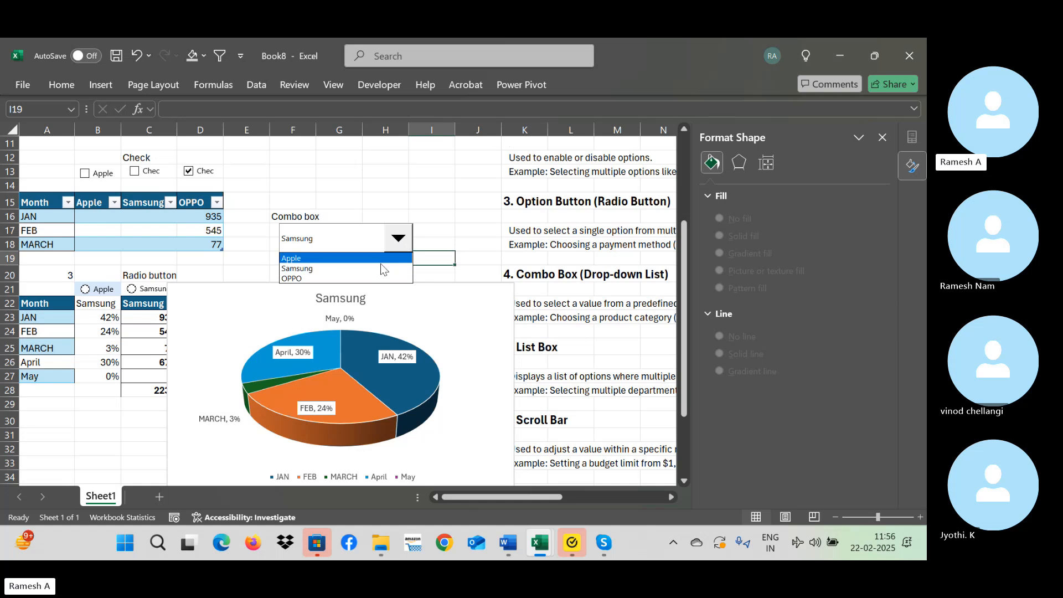
left_click(371, 278)
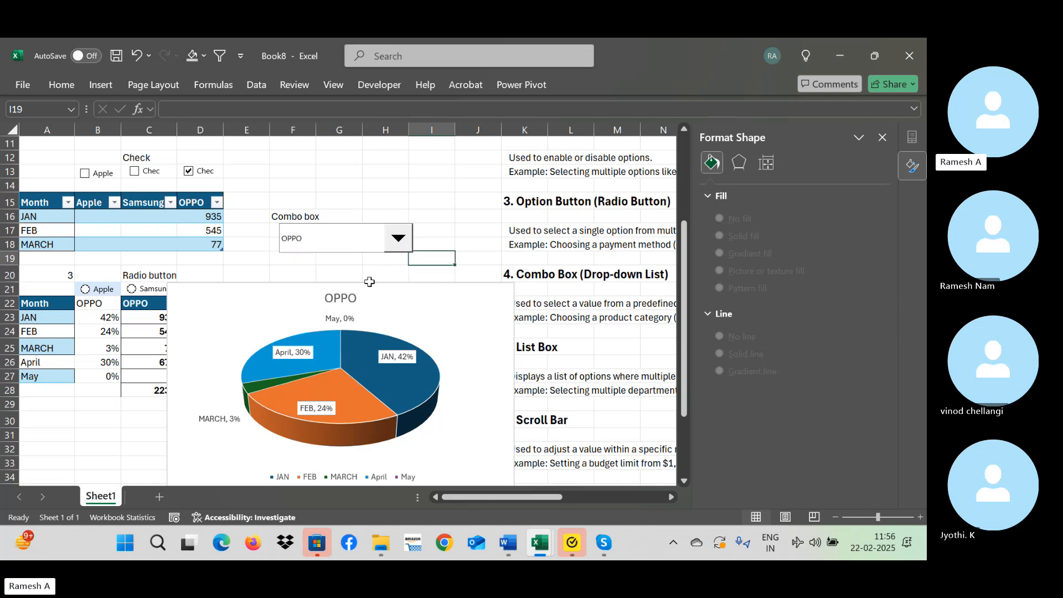
Check the formulas in B23 and C23, and move the pie chart clear of the brand values and OPPO radio button.
left_click(106, 319)
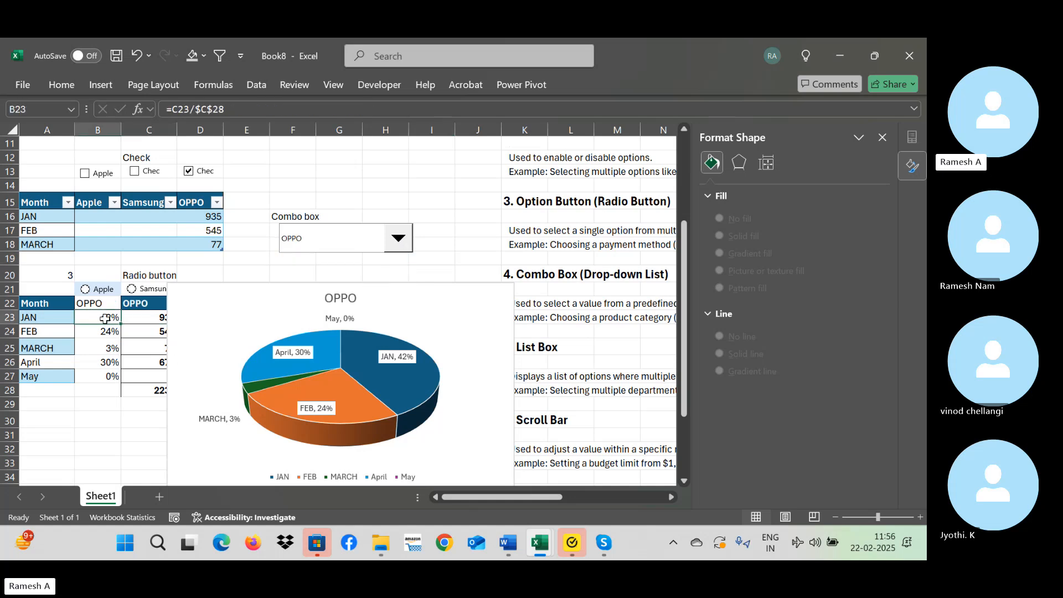
left_click(147, 371)
left_click(150, 324)
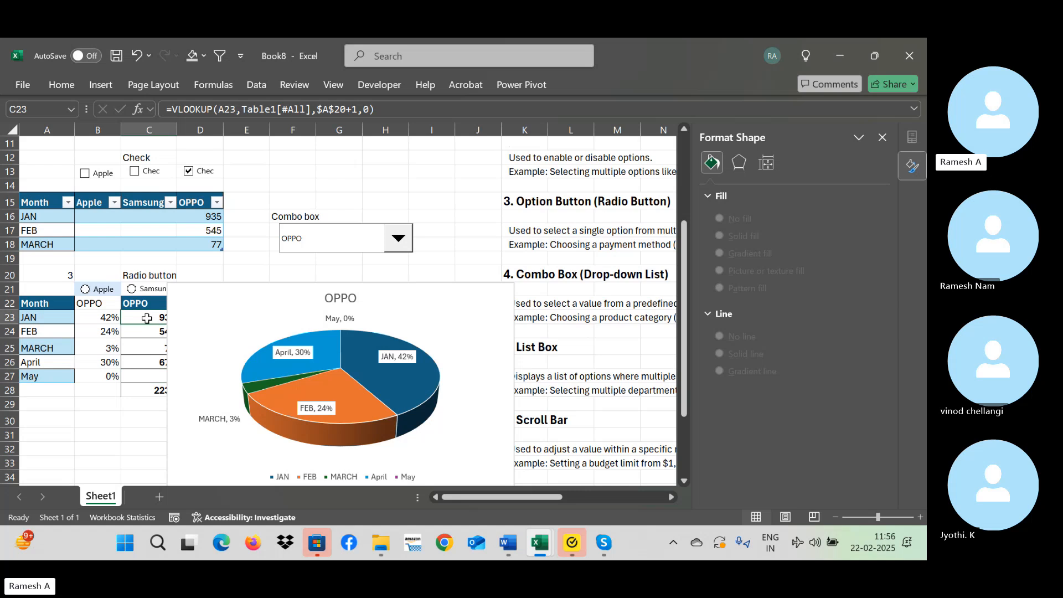
left_click(143, 306)
left_click_drag(280, 297, 349, 281)
left_click(148, 318)
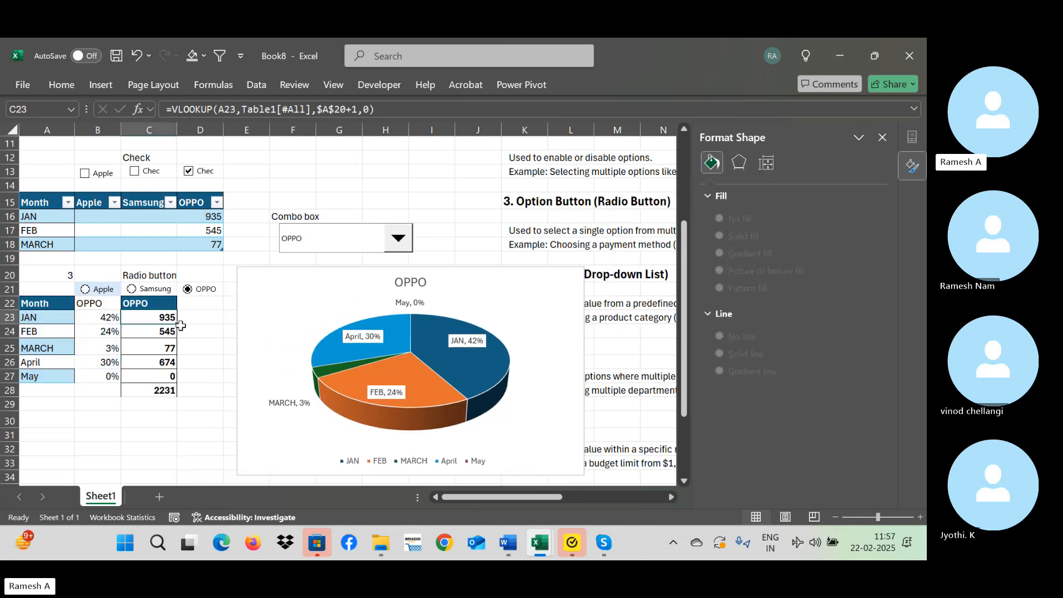
Compare the lookup formula in the brand header C22 with those of the monthly values below it.
left_click(166, 306)
key("Down")
key("Down")
key("Down")
key("Down")
key("Down")
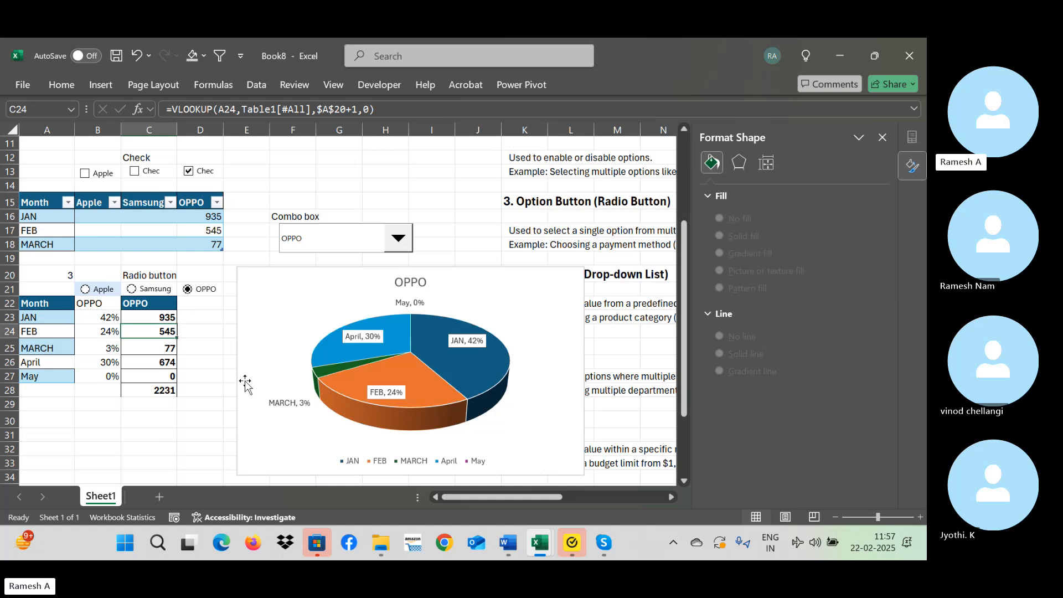
key("Up")
key("Up")
key("Up")
key("Up")
key("Up")
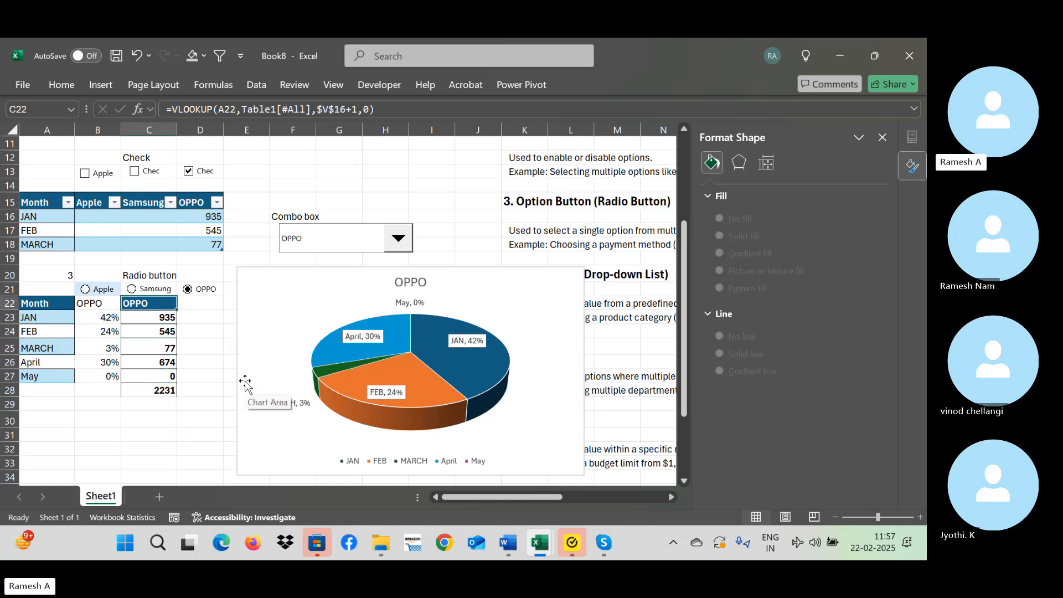
Check the lookup formula in C25, and switch the combo box to Samsung and Apple to test the pie chart.
key("Down")
key("Down")
key("Down")
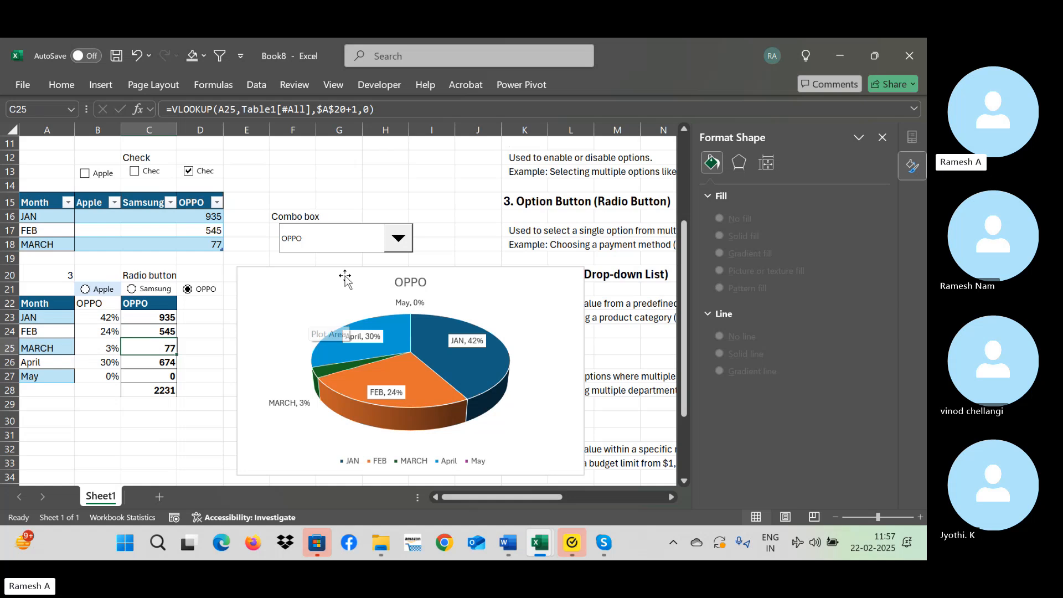
left_click(398, 238)
left_click(347, 270)
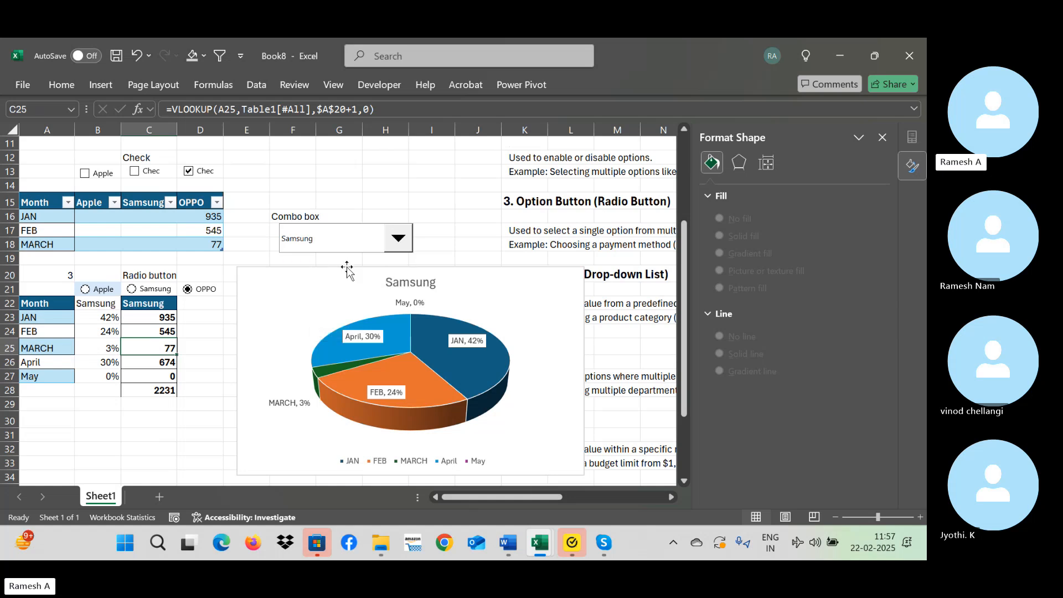
left_click(397, 238)
left_click(363, 258)
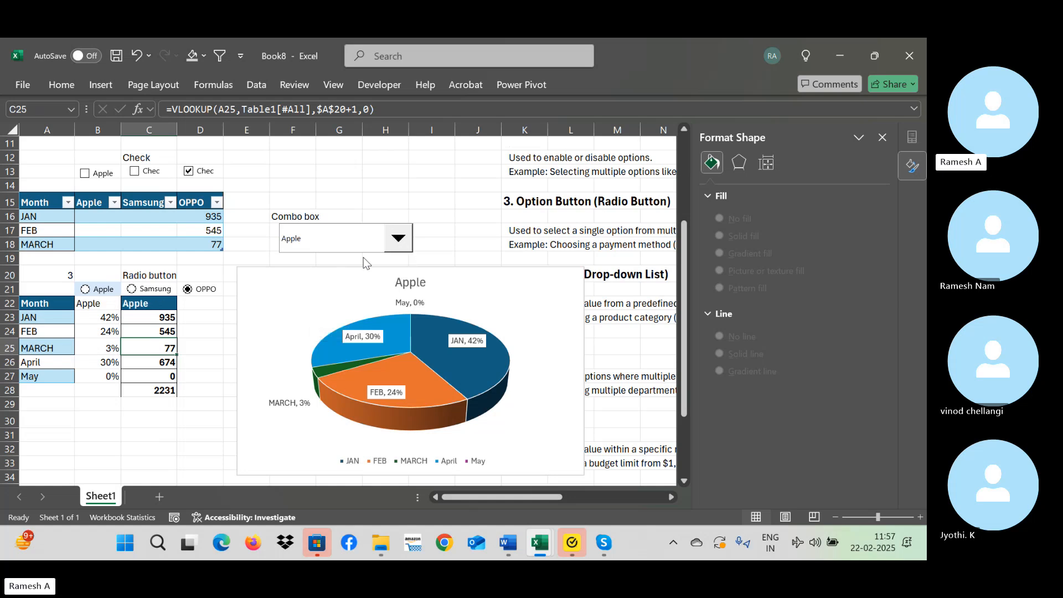
Re-enter JAN's share in B23 as =C23/$C$28 and select the monthly shares B23:B27.
left_click(168, 403)
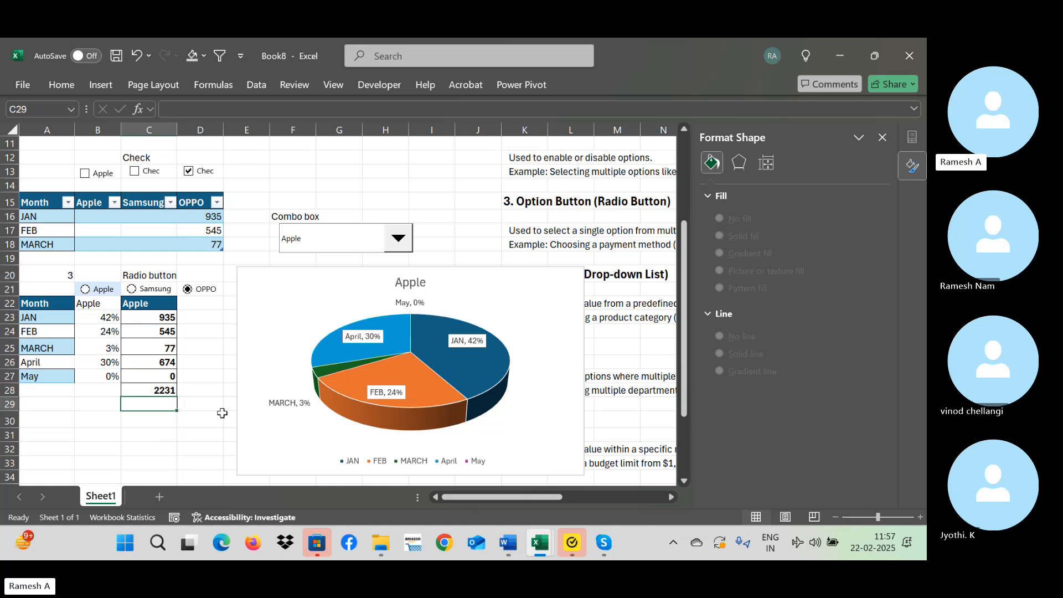
key("Up")
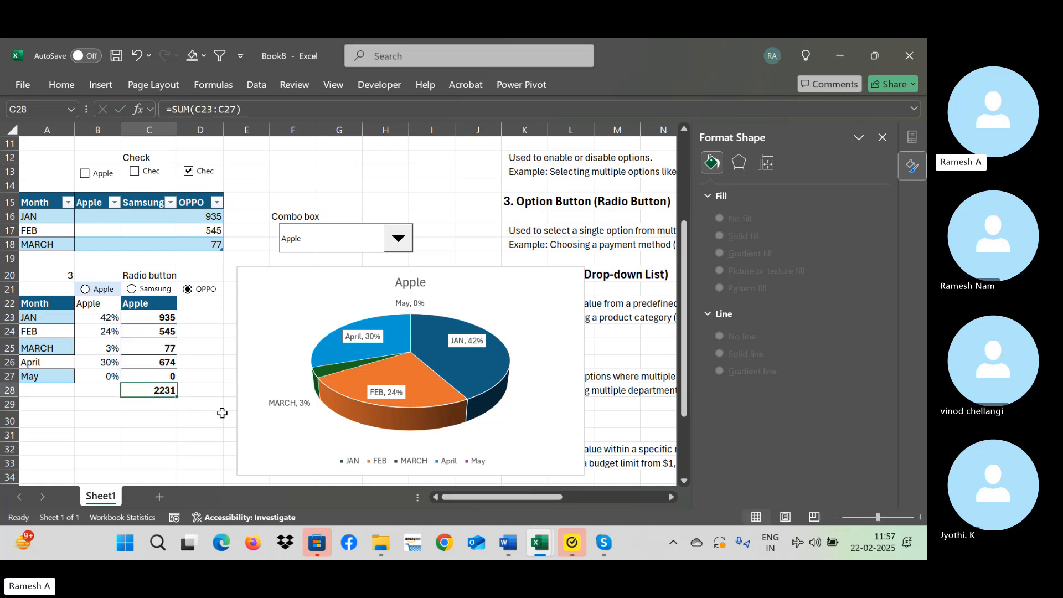
key("ctrl+Up")
key("Left")
key("Down")
type("=")
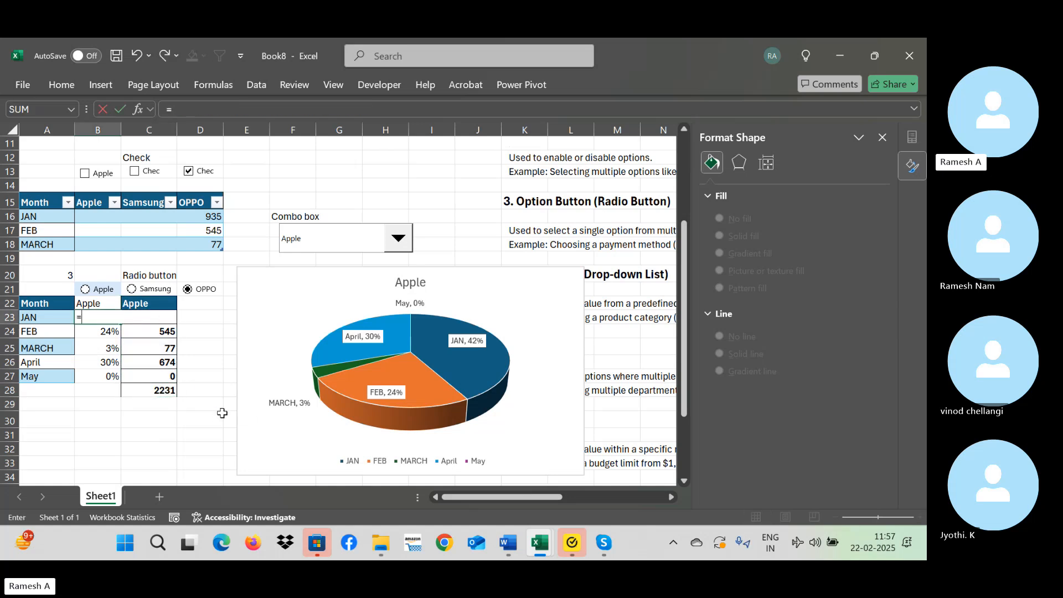
key("Right")
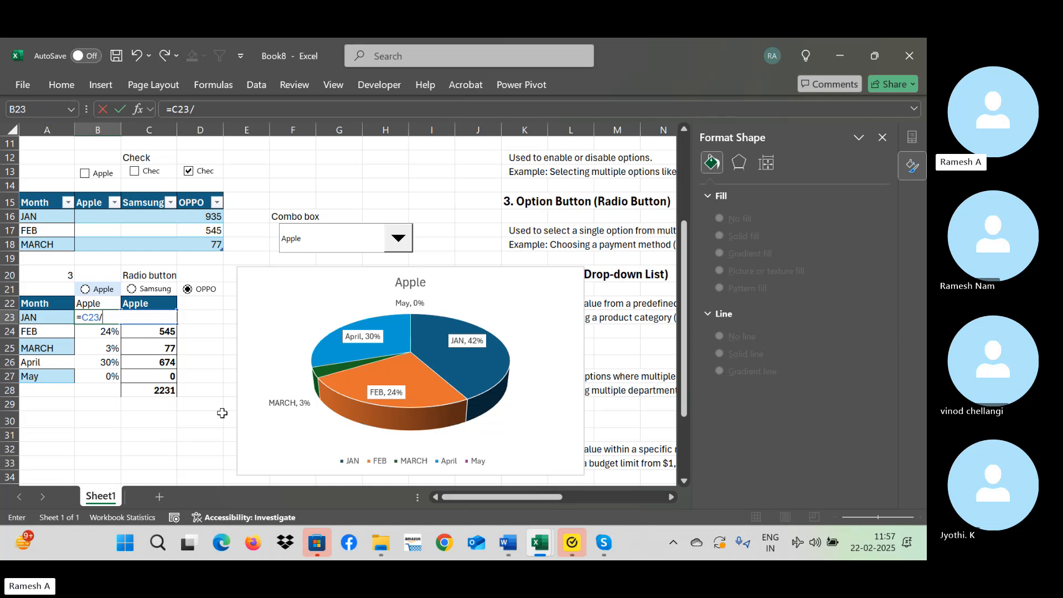
type("/")
key("Down")
key("Down")
key("Right")
key("Down")
key("Down")
key("Down")
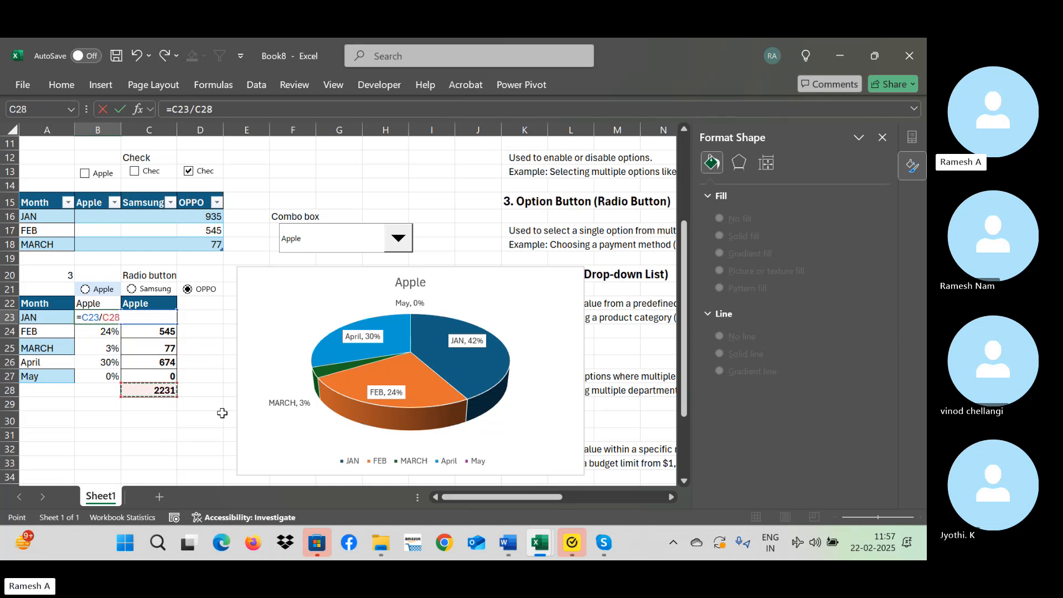
key("F4")
key("Return")
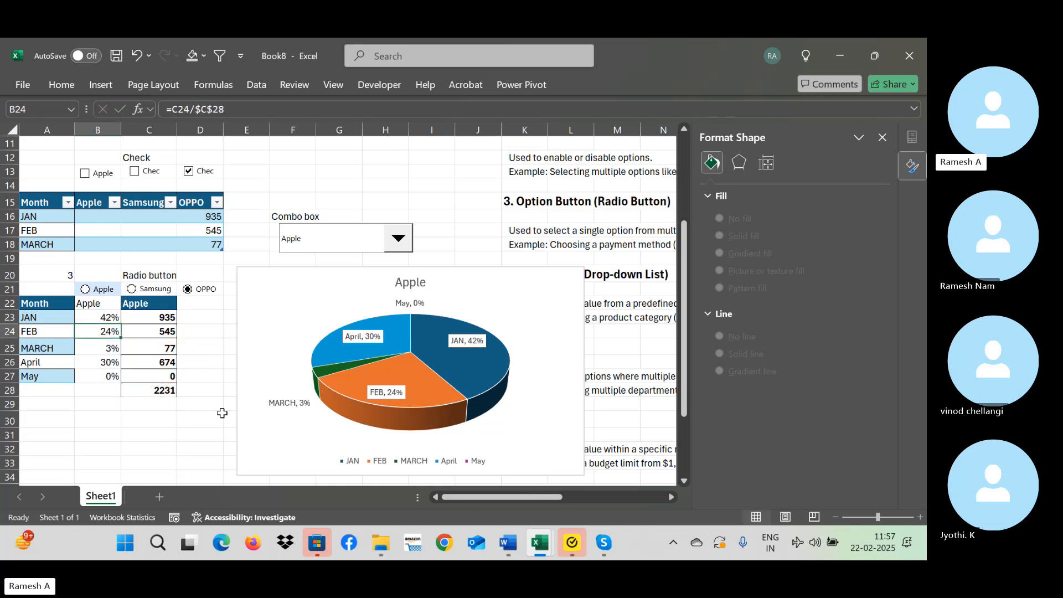
key("Up")
key("ctrl+shift+Down")
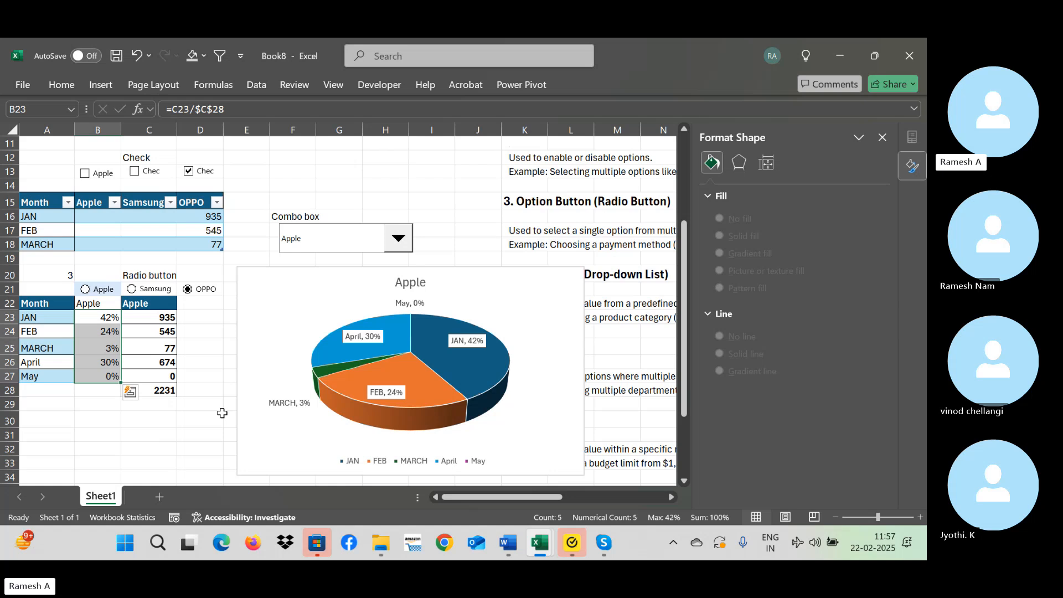
Choose Samsung and finally OPPO in the combo box, inspecting the JAN formulas in B23 and C23 between the choices.
left_click(396, 243)
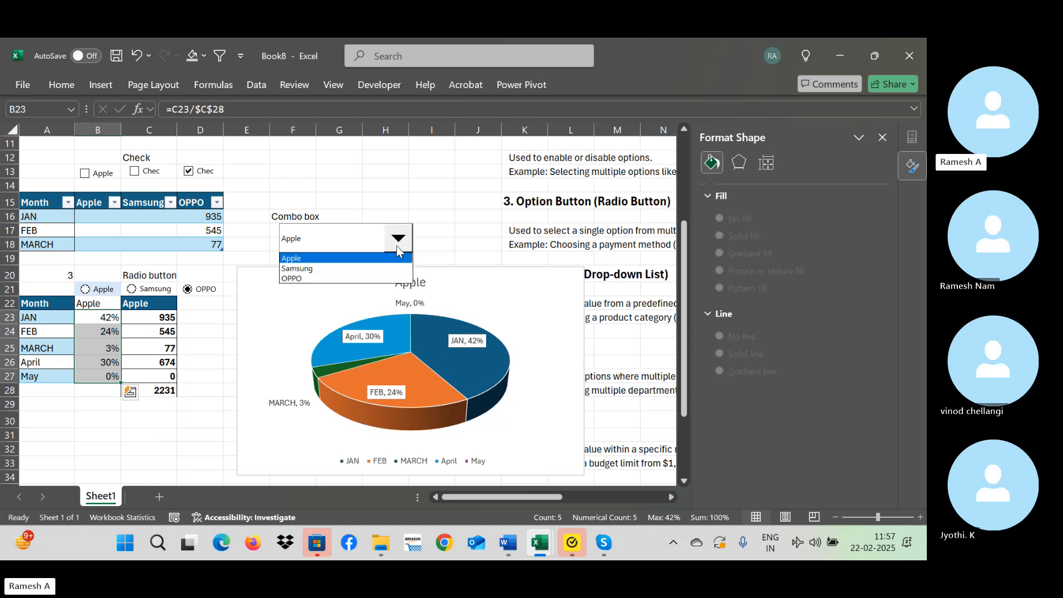
left_click(376, 267)
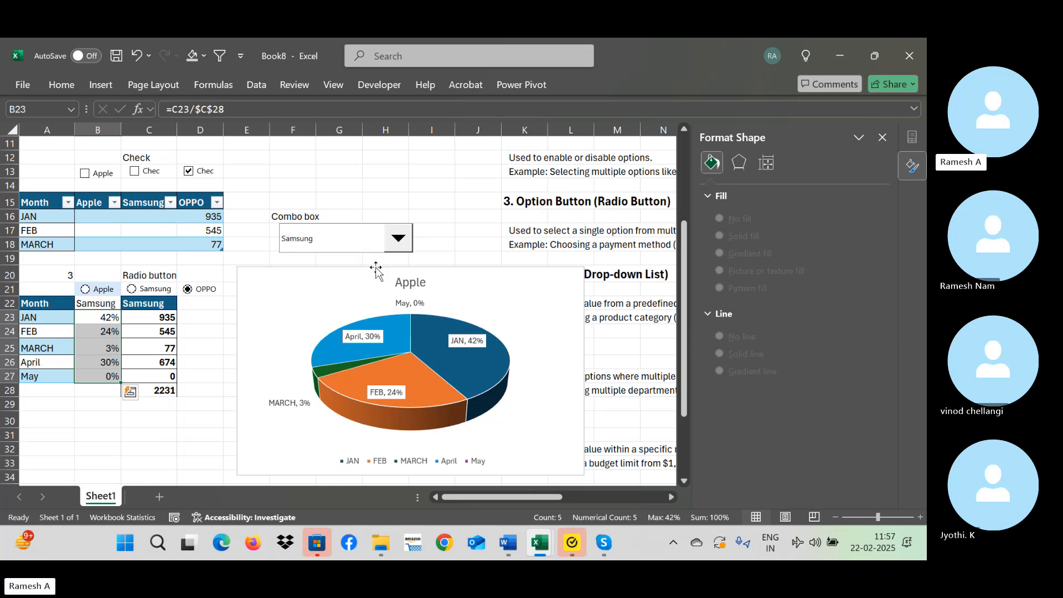
left_click(166, 313)
left_click(113, 320)
left_click(142, 319)
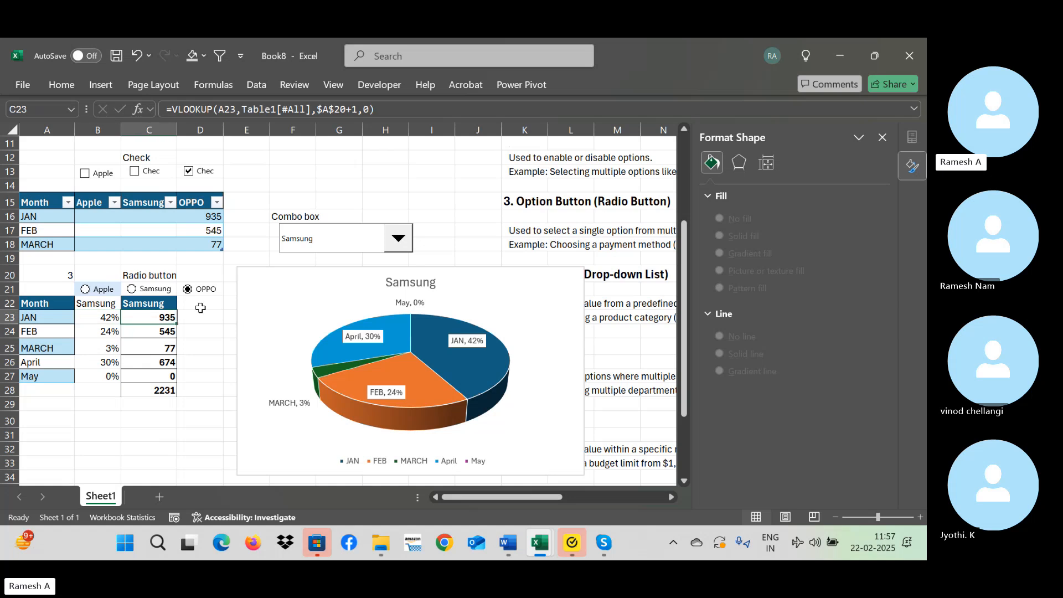
left_click(398, 239)
left_click(362, 280)
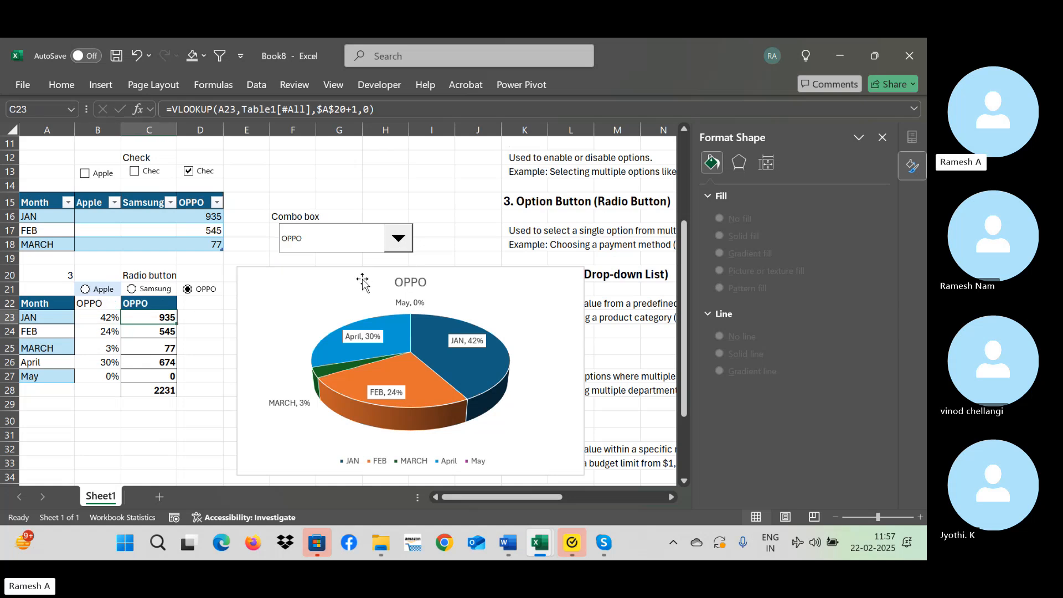
Clear the brand header, monthly lookup values and total in C22:C28.
left_click(160, 303)
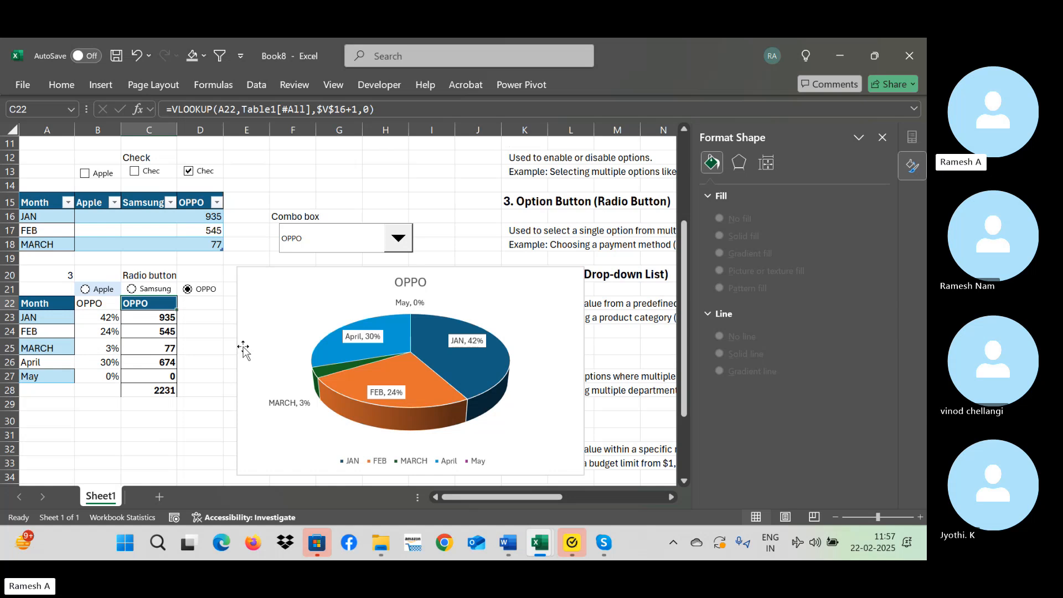
key("ctrl+shift+Down")
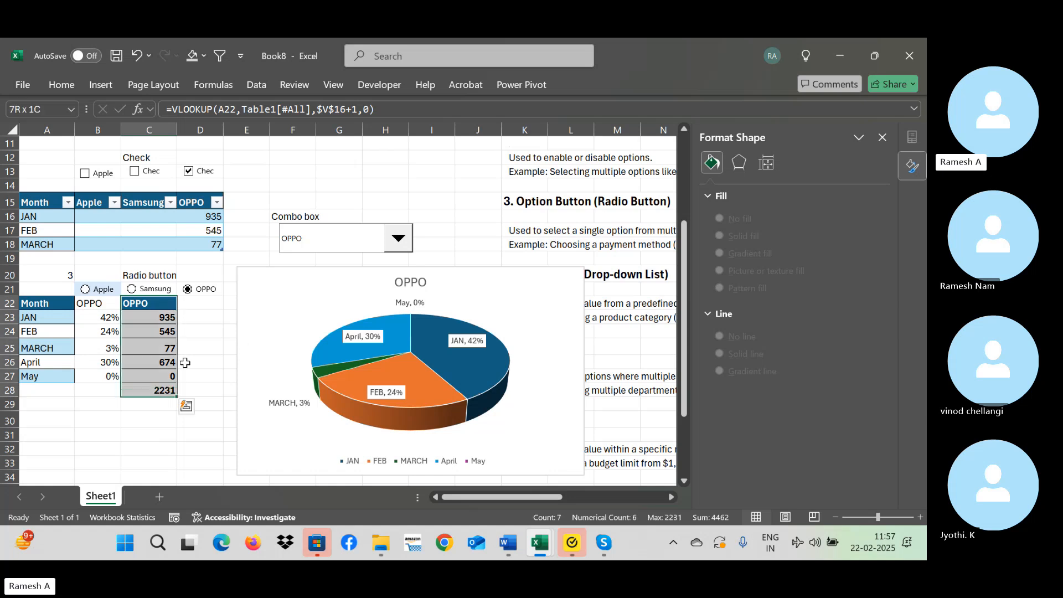
key("Delete")
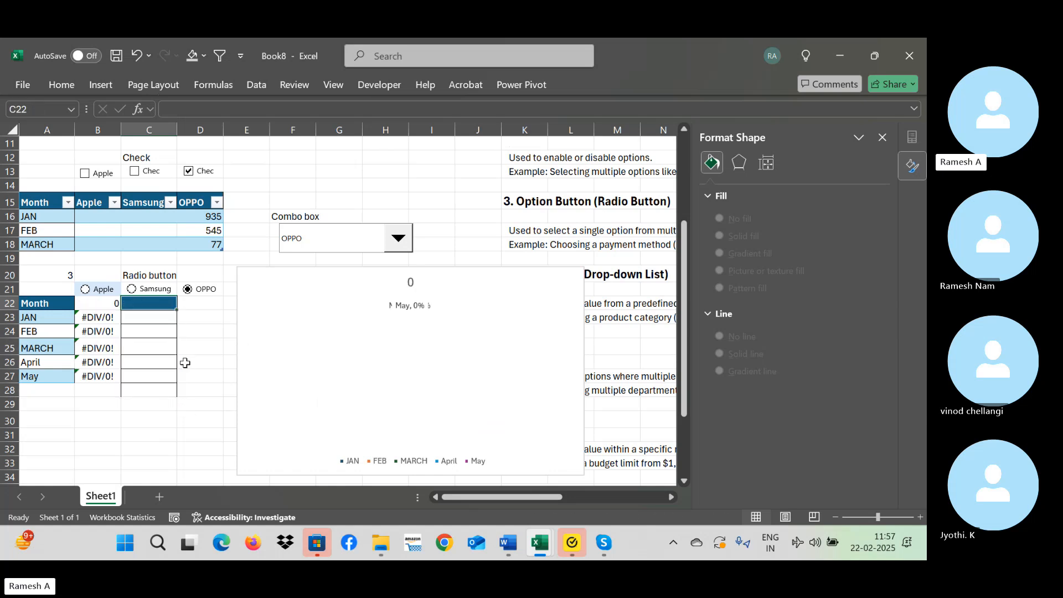
Begin a CHOOSE formula in C22 with A20 as the index and the whole Apple column of Table1 as the first value.
type("=cho")
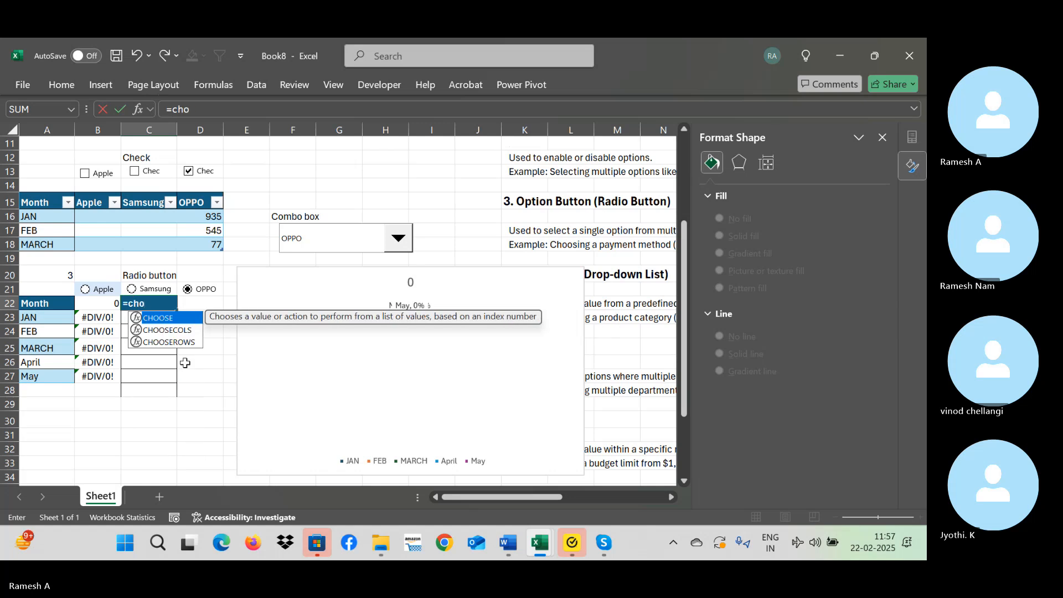
type("ose(")
key("Up")
key("Up")
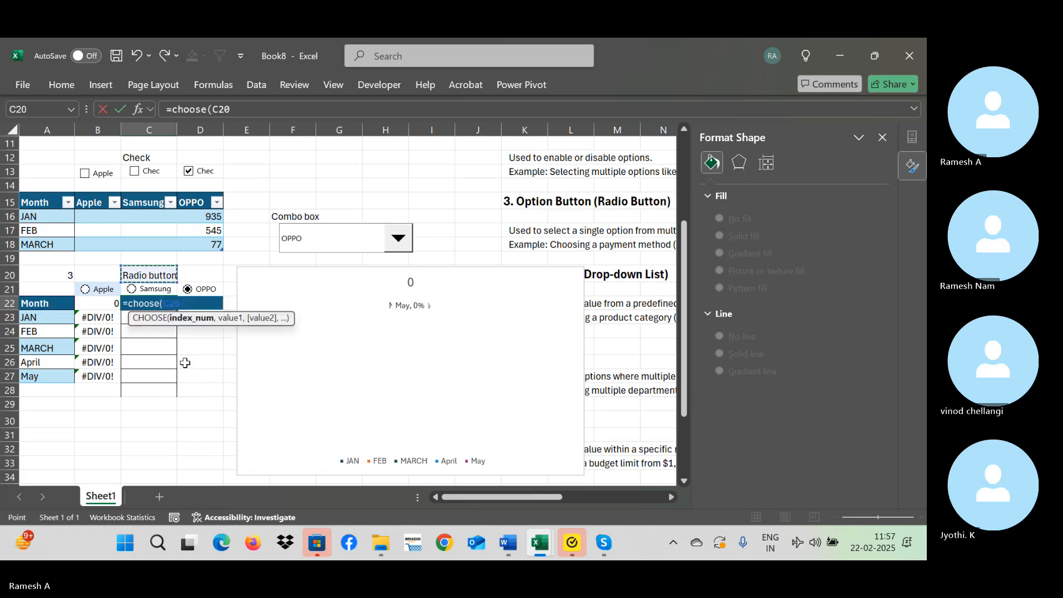
key("Left")
key("Left")
type(",")
key("Up")
key("Up")
key("Up")
key("Up")
key("Up")
key("Up")
key("Up")
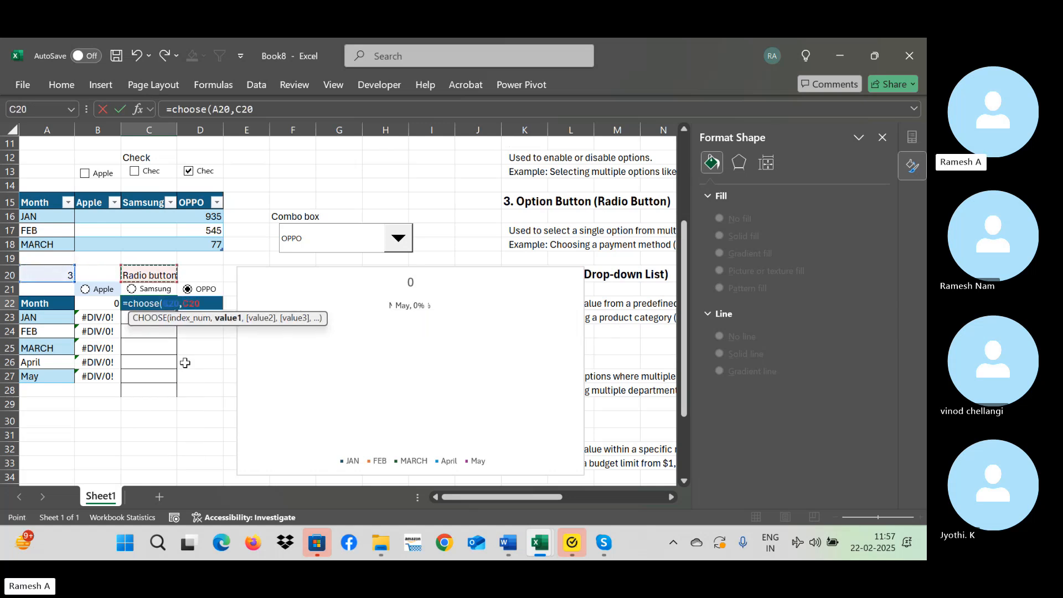
scroll(185, 362, "up", 2)
key("Left")
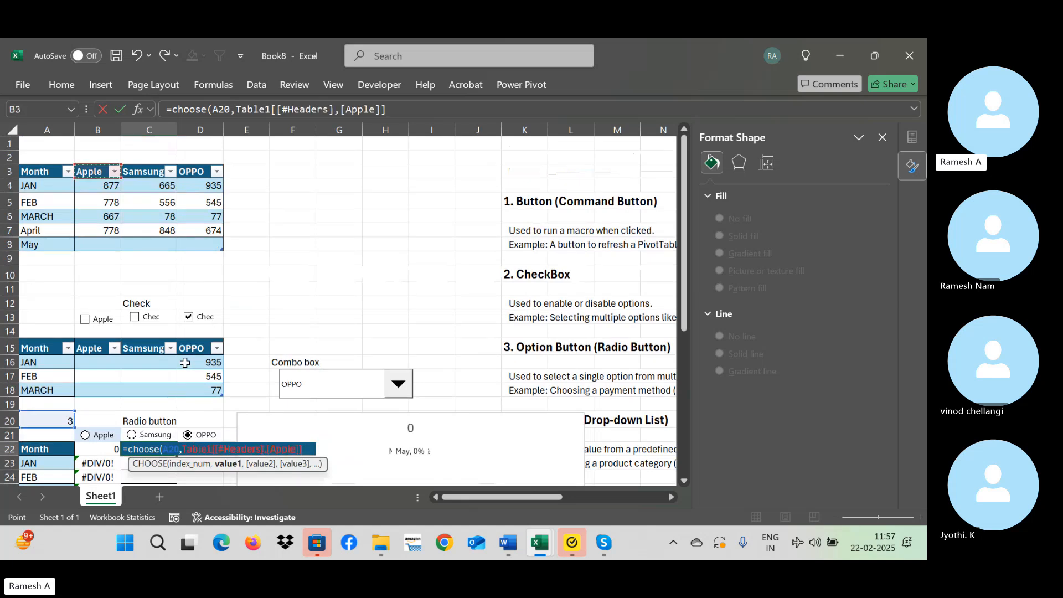
key("shift+Down")
key("shift+Down")
key("shift+Down")
key("shift+Down")
key("shift+Down")
type(",")
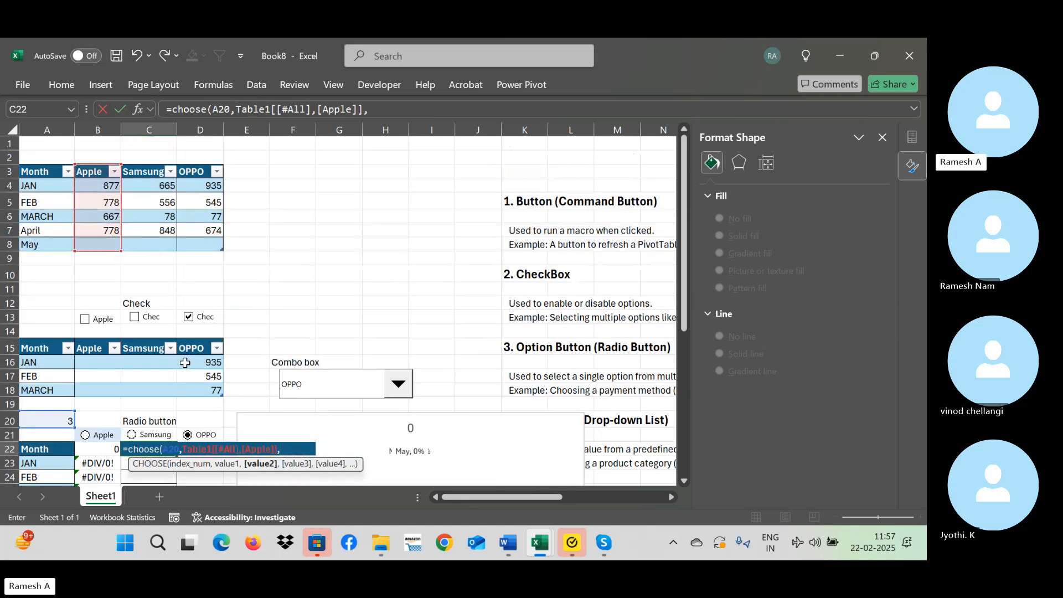
Add the whole Samsung and OPPO columns of Table1 as the second and third values and complete the CHOOSE formula.
left_click(150, 170)
key("shift+Down")
key("shift+Down")
key("shift+Down")
key("shift+Down")
key("shift+Down")
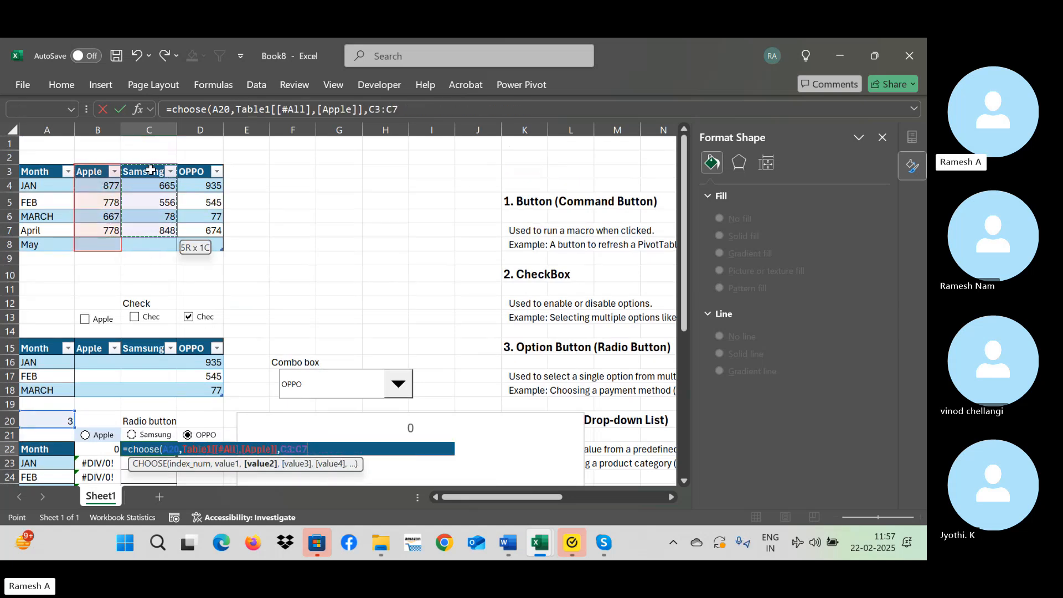
type(",")
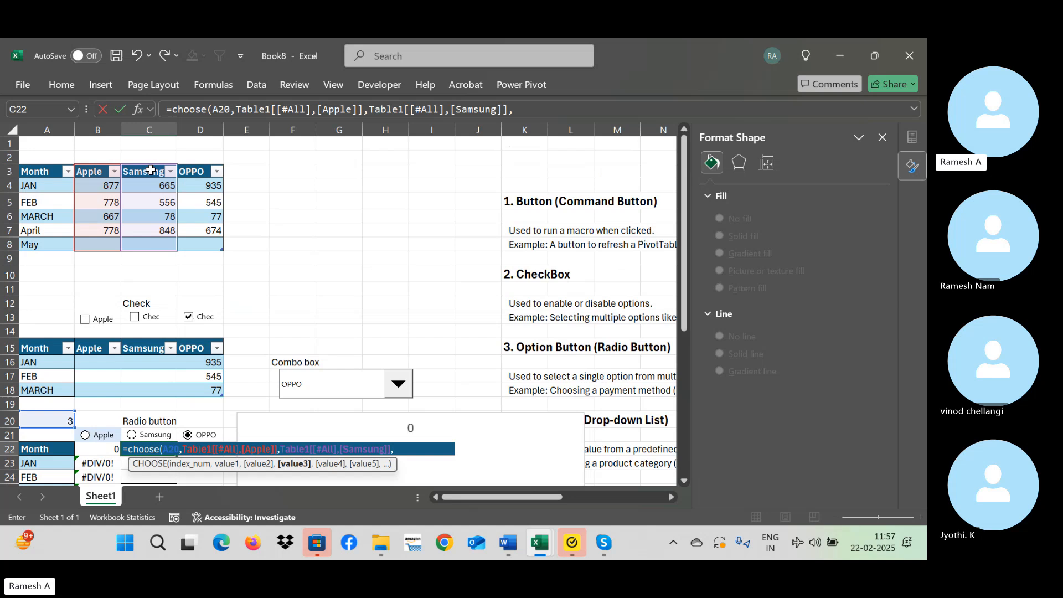
left_click(188, 169)
key("shift+Down")
key("shift+Down")
key("shift+Down")
key("shift+Down")
key("shift+Down")
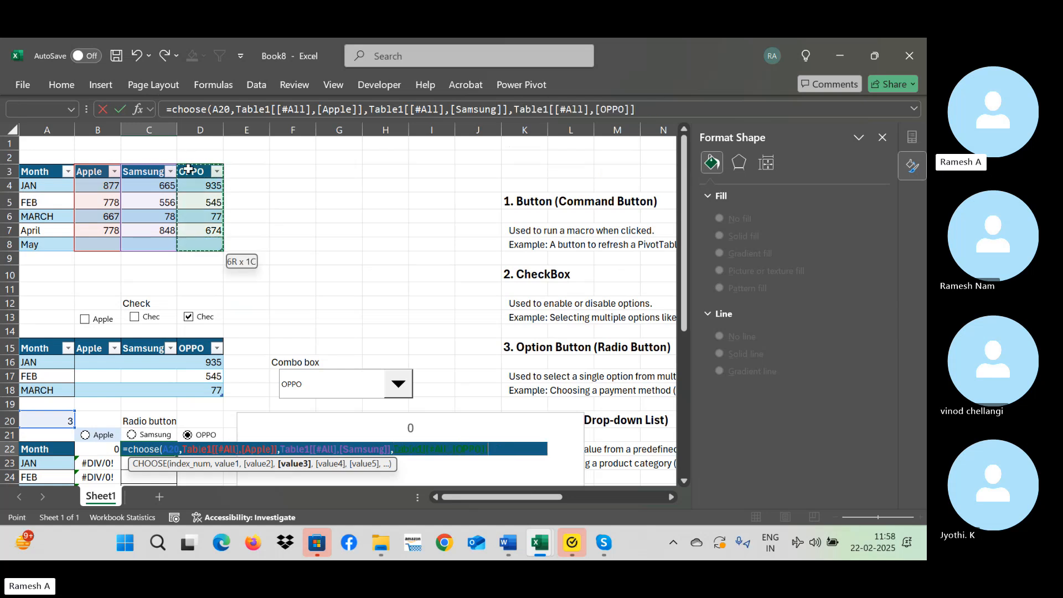
type(")")
key("Return")
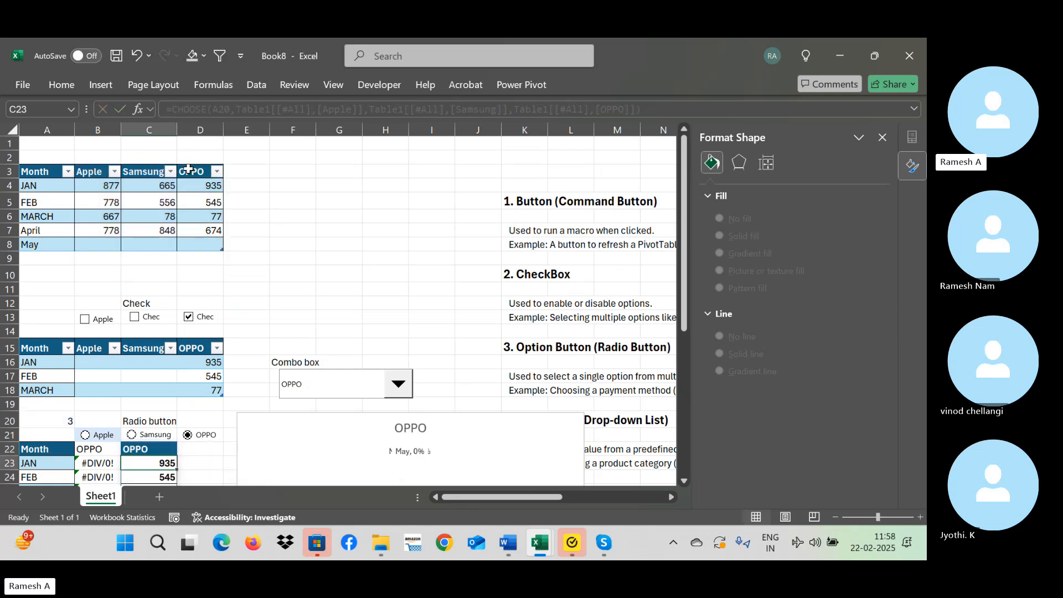
Total the monthly brand values in C28 with =SUM(C23:C27).
key("Down")
key("Down")
key("Down")
key("Down")
key("Down")
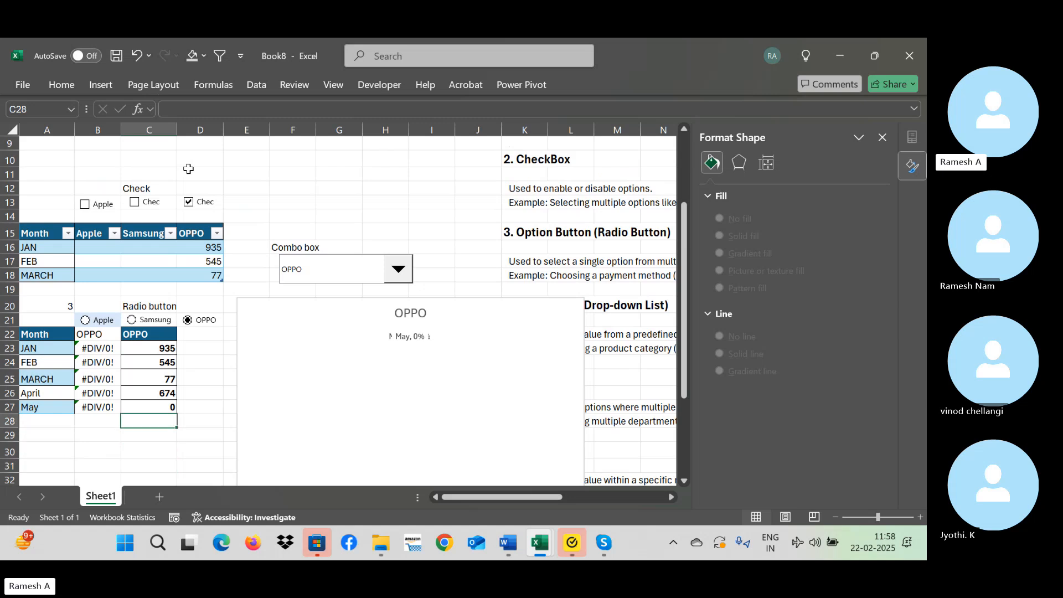
key("alt+equal")
key("Return")
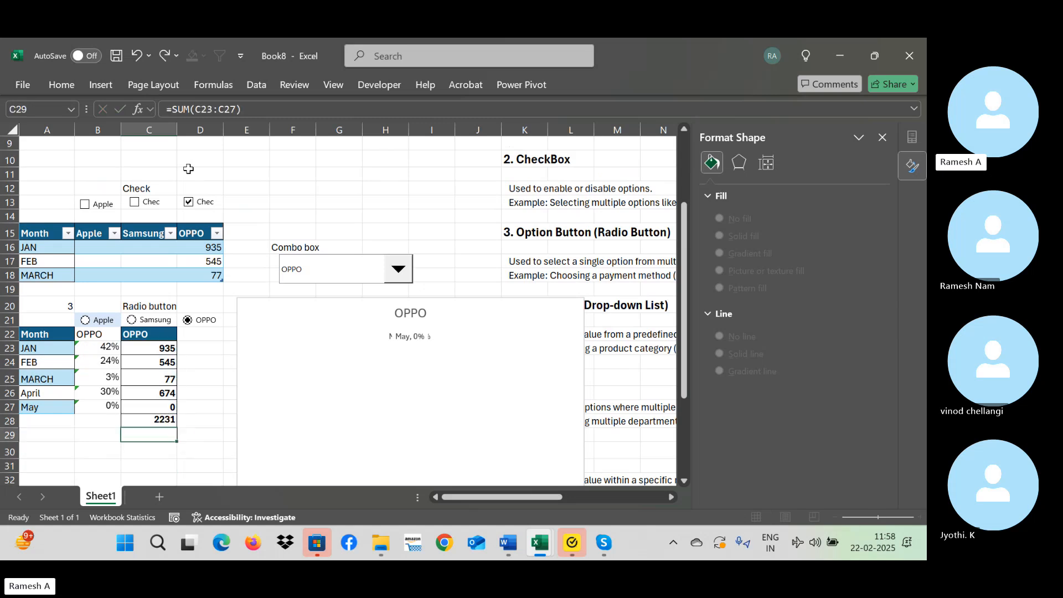
key("Up")
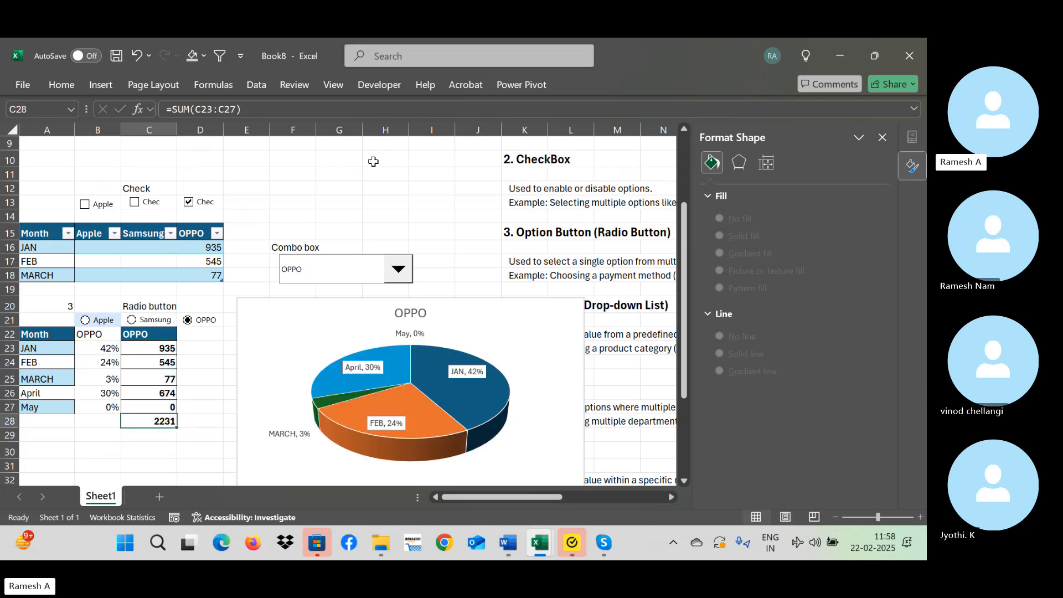
Choose Samsung and finally Apple in the combo box to test the new CHOOSE formula.
left_click(398, 269)
left_click(362, 294)
left_click(398, 269)
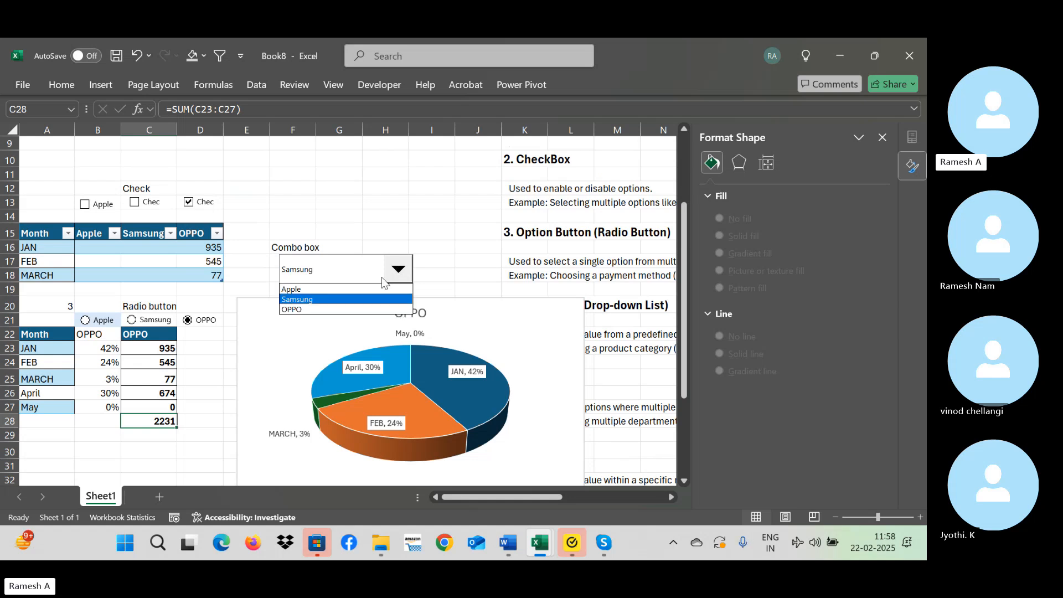
left_click(354, 287)
Change the combo box's cell link to $A$20 in its control settings and deselect the combo box.
right_click(331, 271)
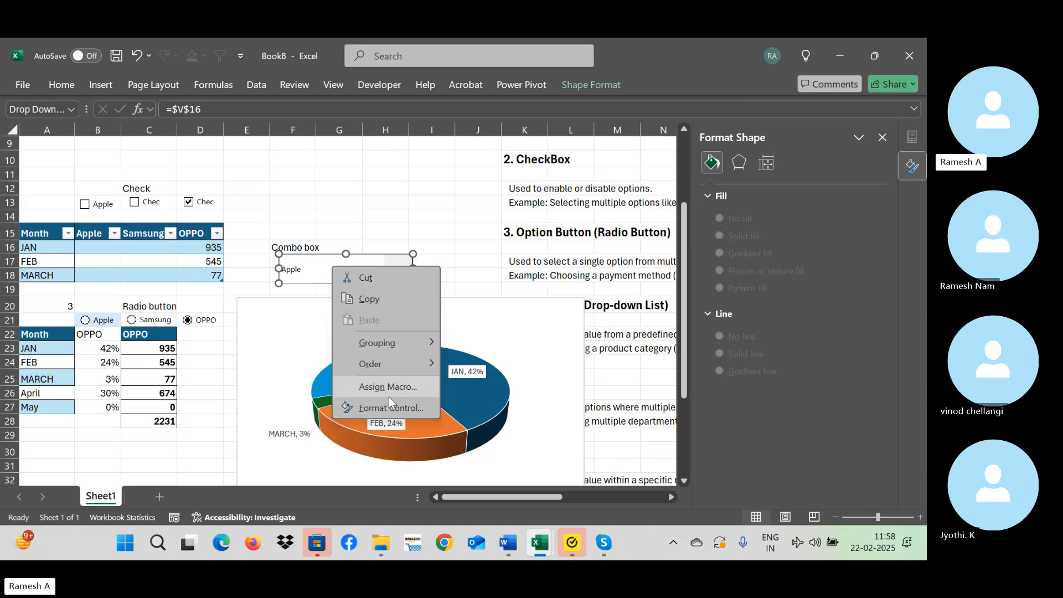
left_click(393, 409)
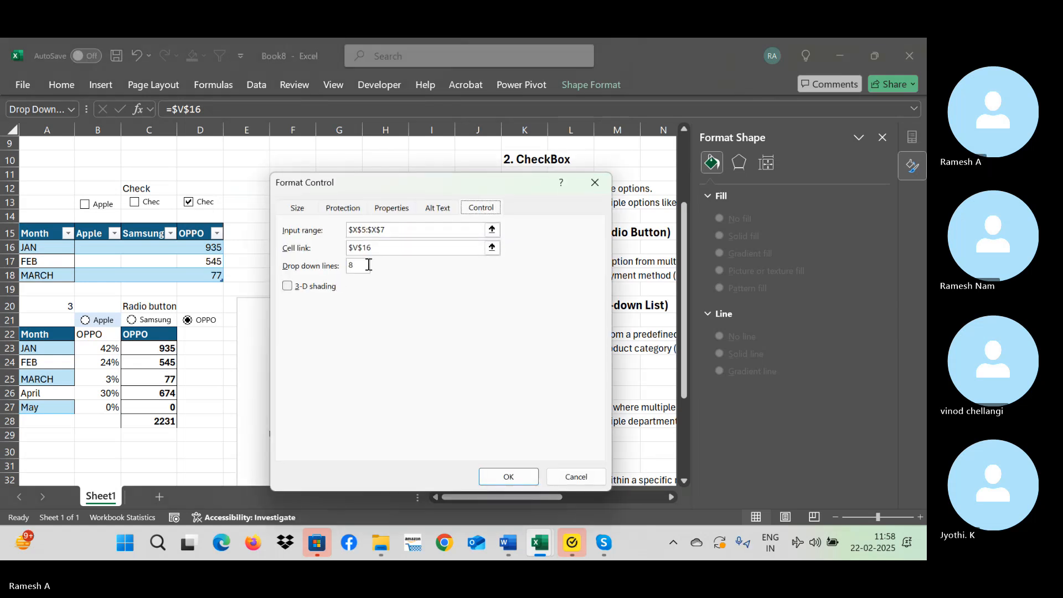
left_click_drag(382, 249, 347, 247)
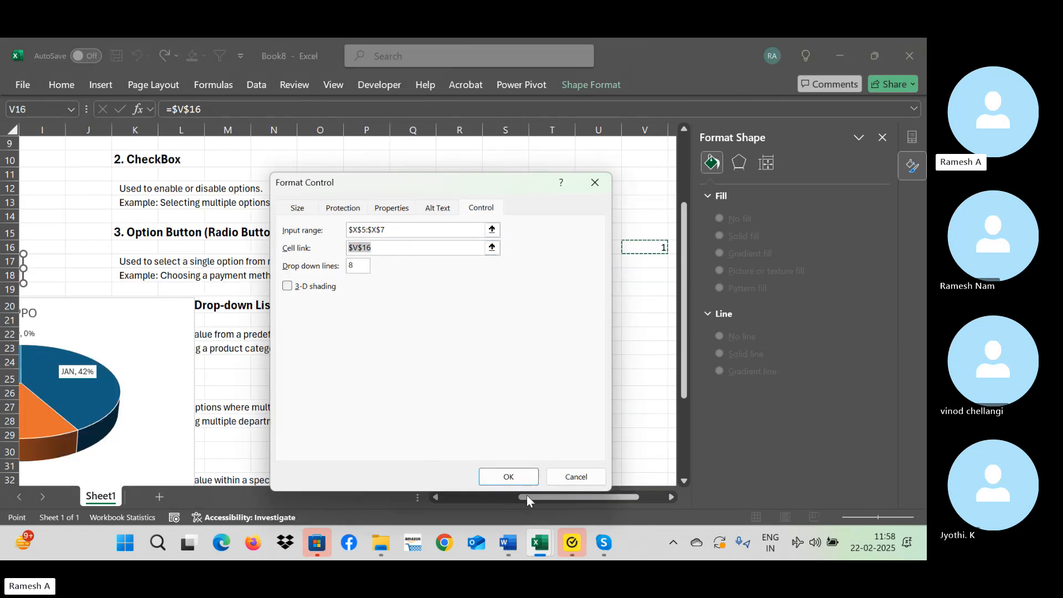
left_click_drag(620, 495, 450, 497)
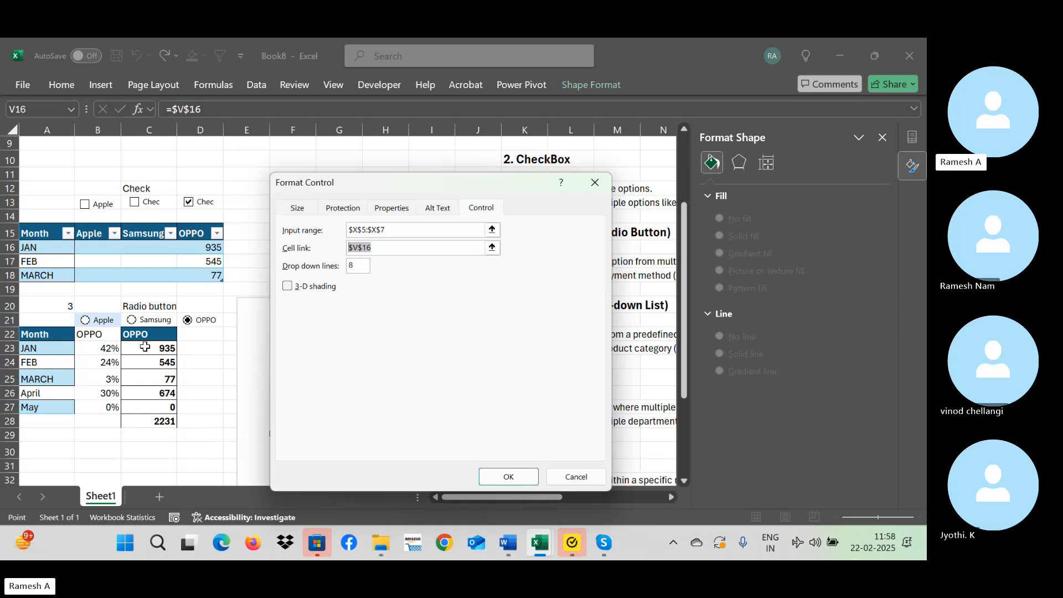
left_click(69, 301)
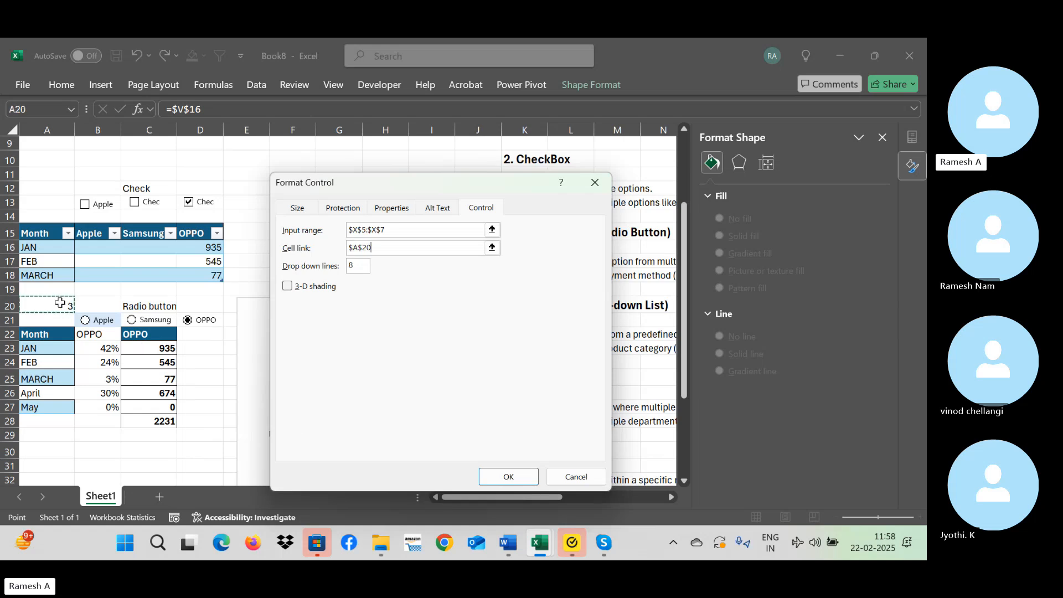
left_click(508, 476)
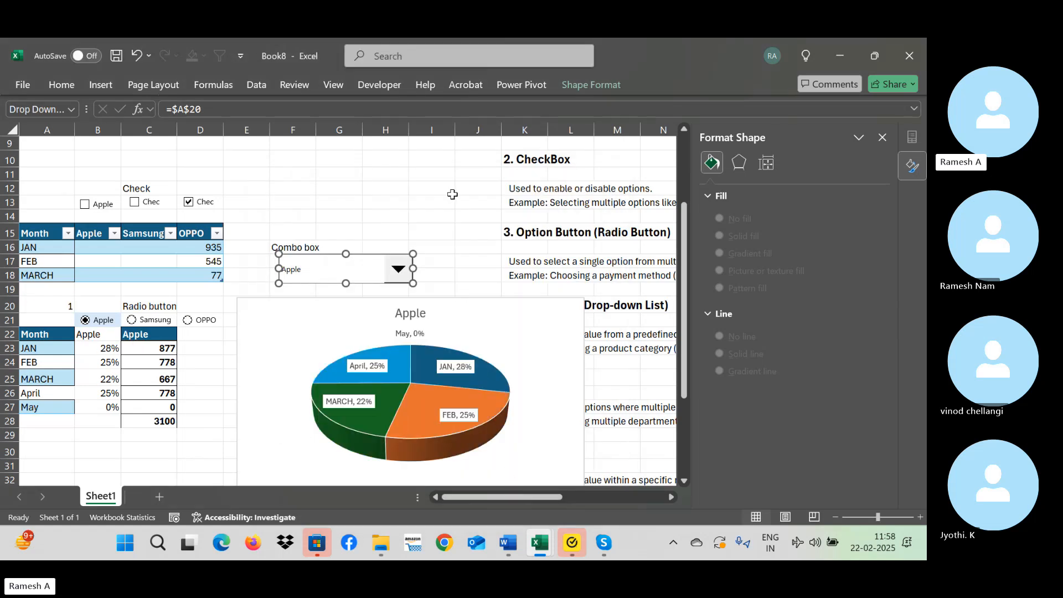
left_click(377, 219)
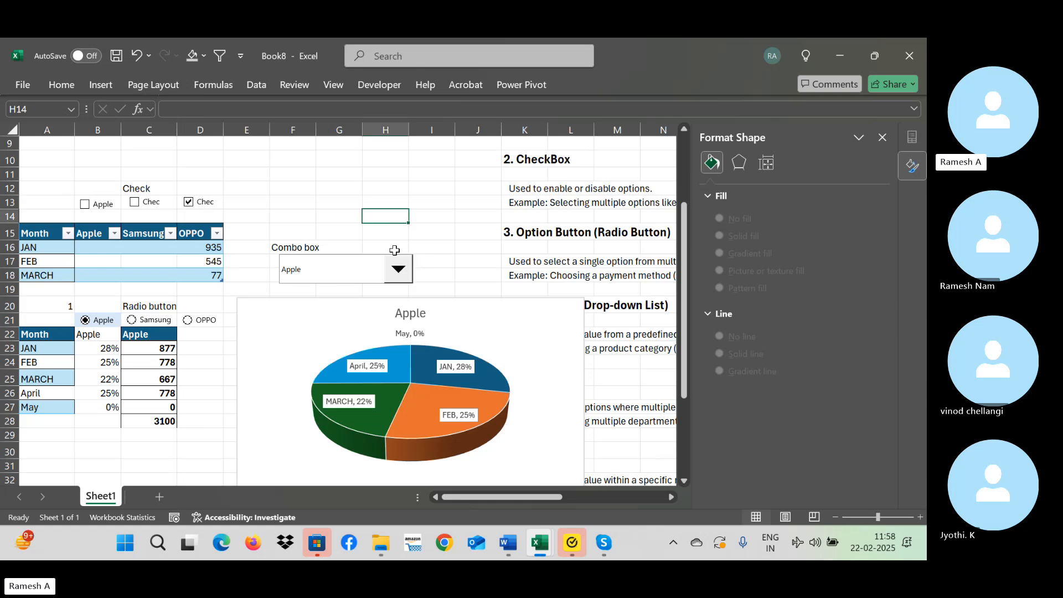
Test the relinked combo box on the pie chart by cycling through the brands, ending with Apple, Samsung and finally OPPO.
left_click(399, 270)
left_click(373, 299)
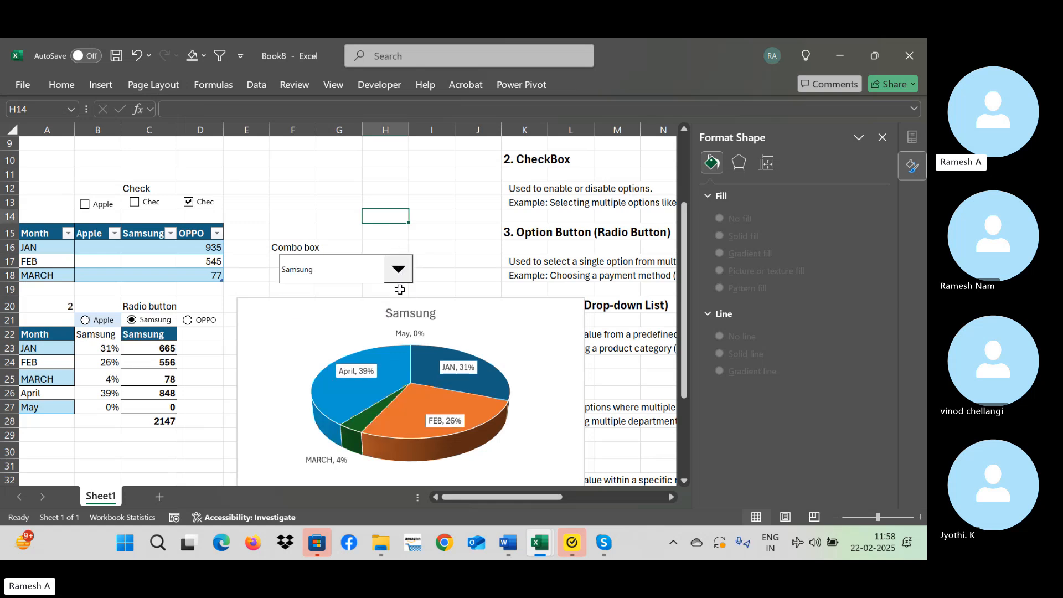
left_click(400, 271)
left_click(375, 318)
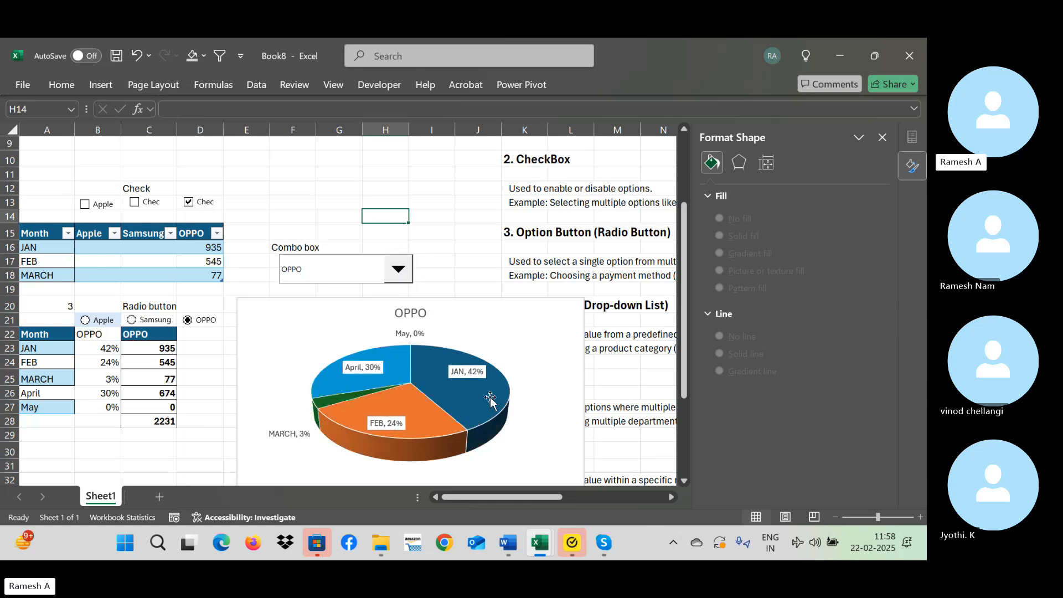
left_click(398, 270)
left_click(382, 287)
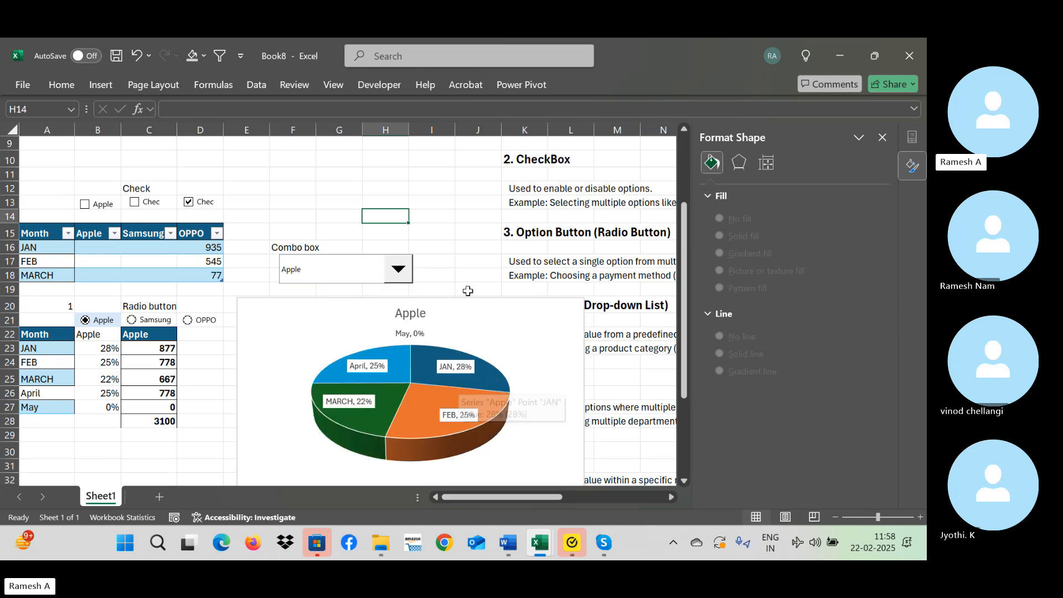
left_click(400, 271)
left_click(382, 297)
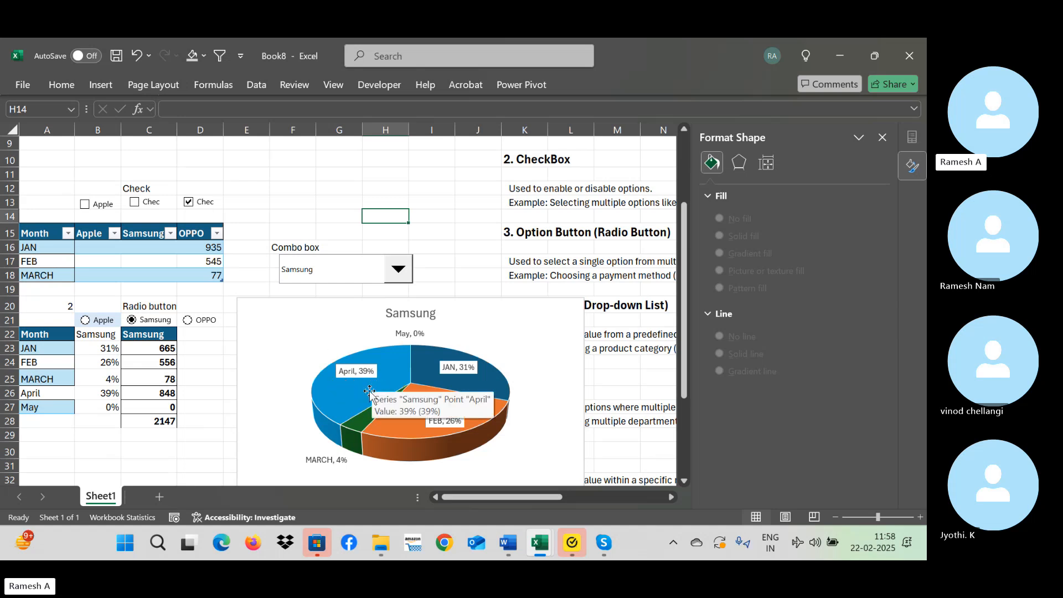
left_click(400, 270)
left_click(382, 306)
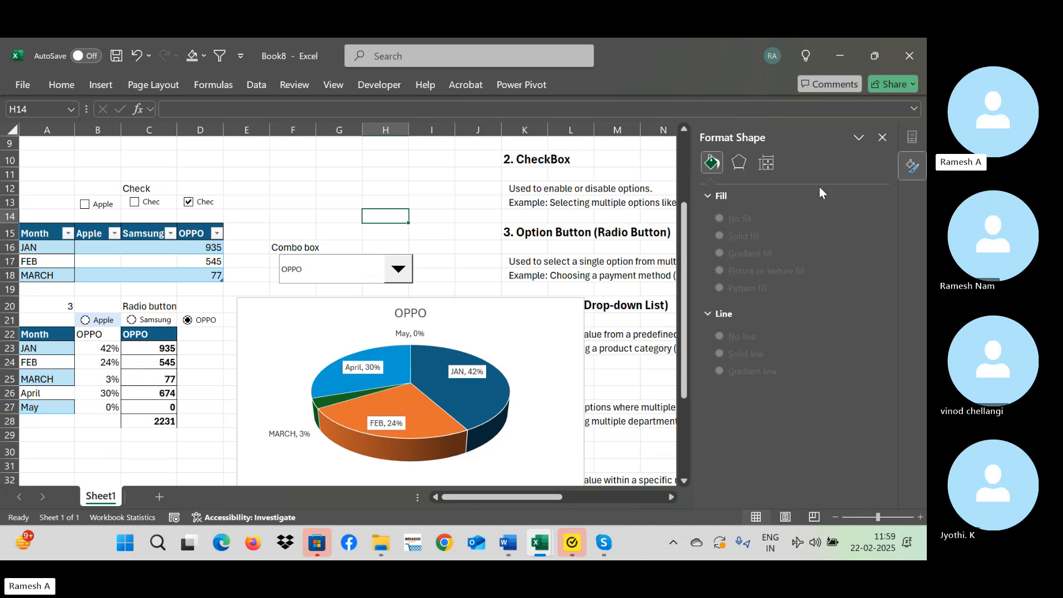
Close the Format Shape pane and insert a form control check box over cells F10:F11, above the combo box.
left_click(882, 138)
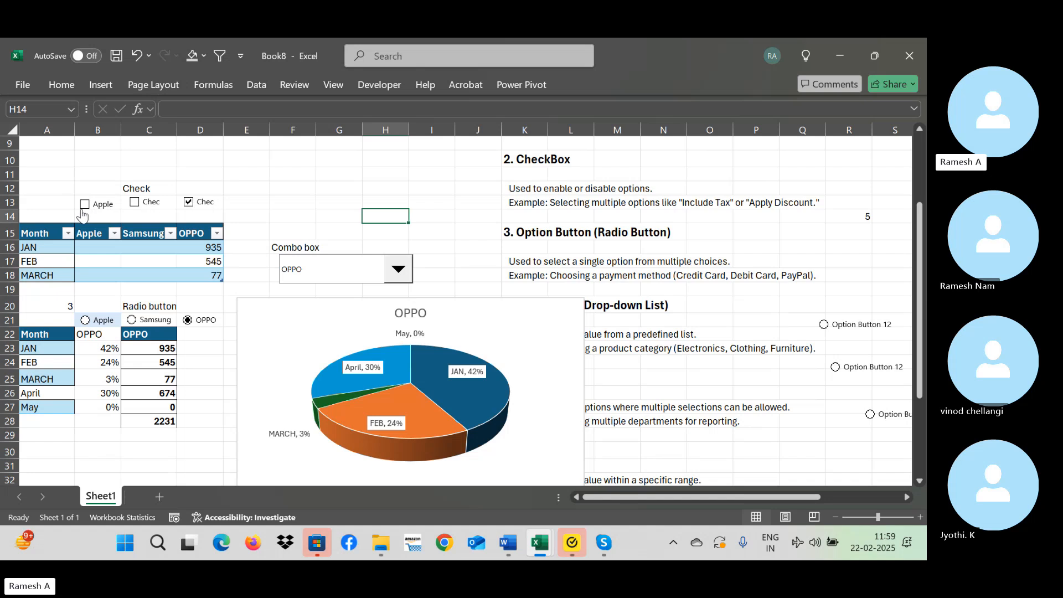
left_click(379, 85)
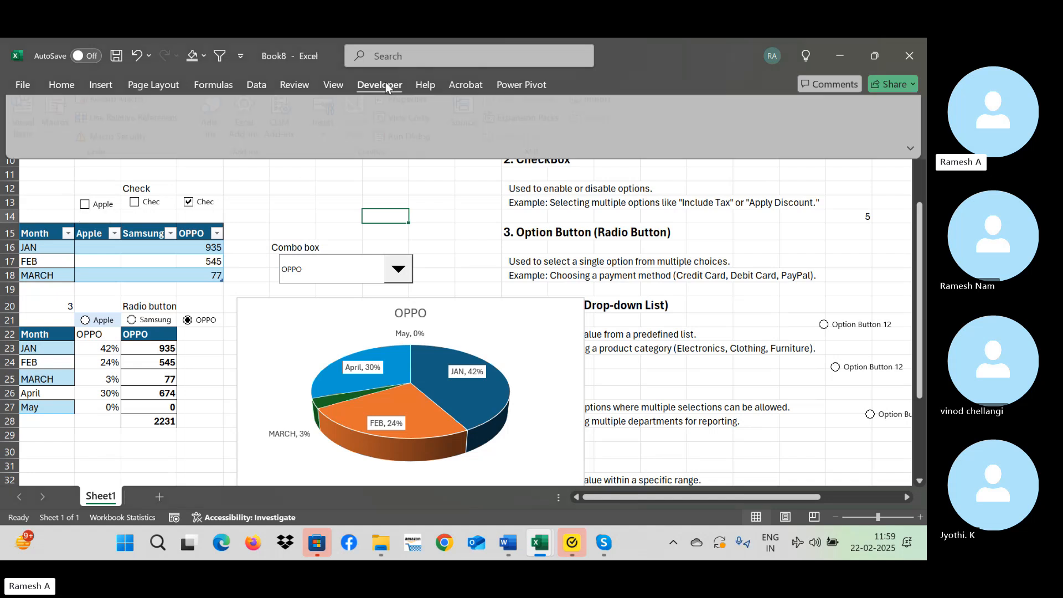
left_click(331, 135)
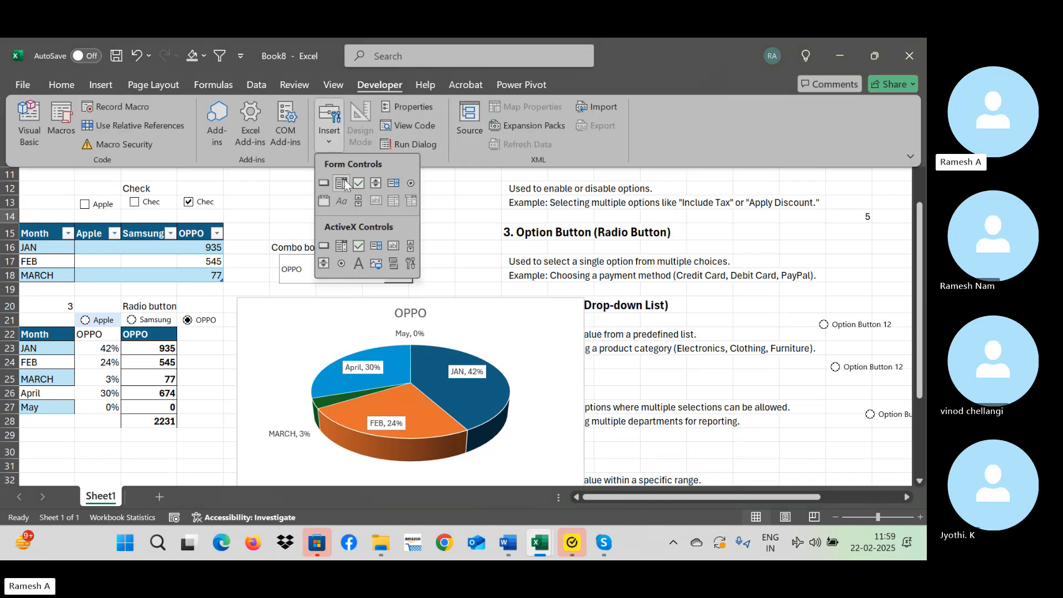
left_click(358, 183)
left_click_drag(294, 165, 333, 183)
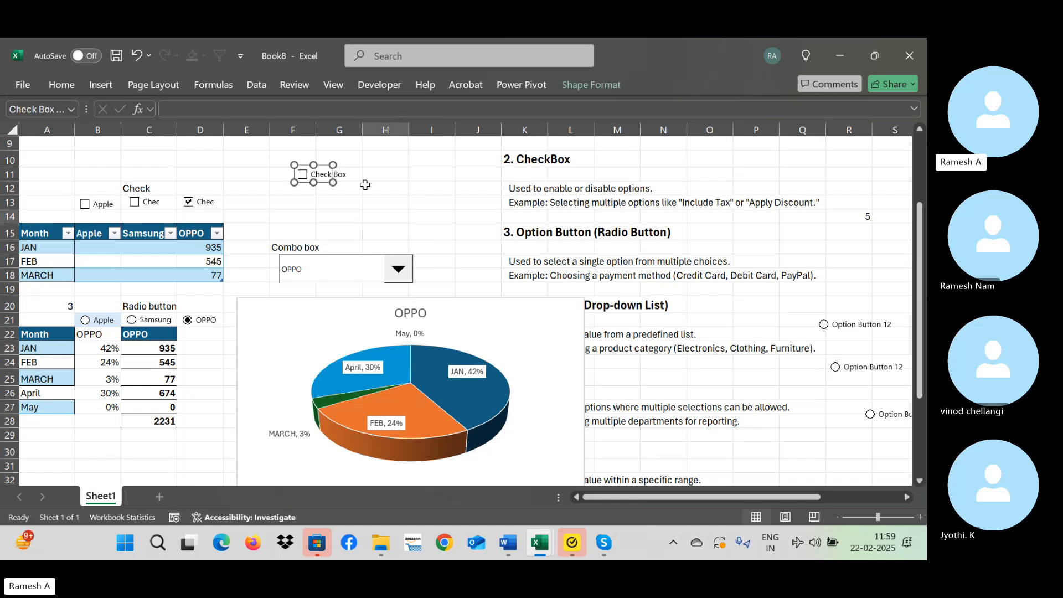
left_click(410, 170)
Link the new check box to cell F13 in its control formatting settings.
right_click(319, 177)
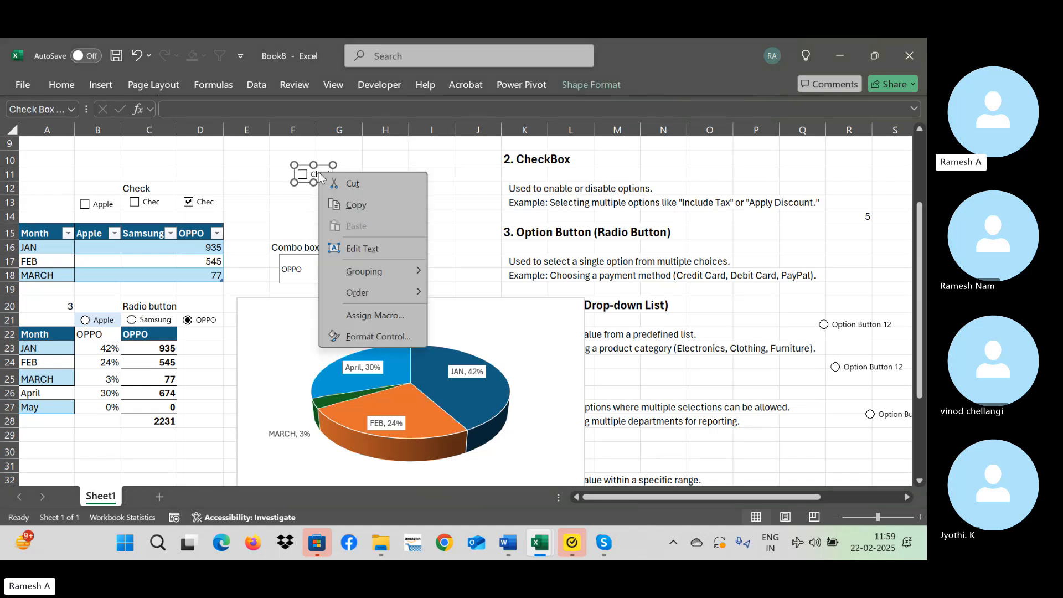
left_click(374, 338)
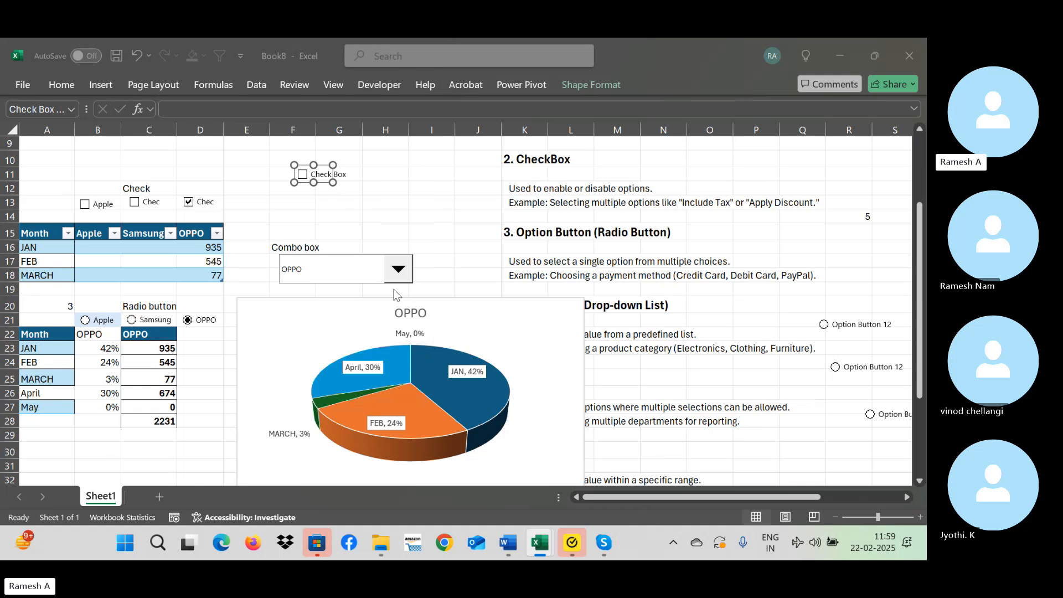
left_click(356, 299)
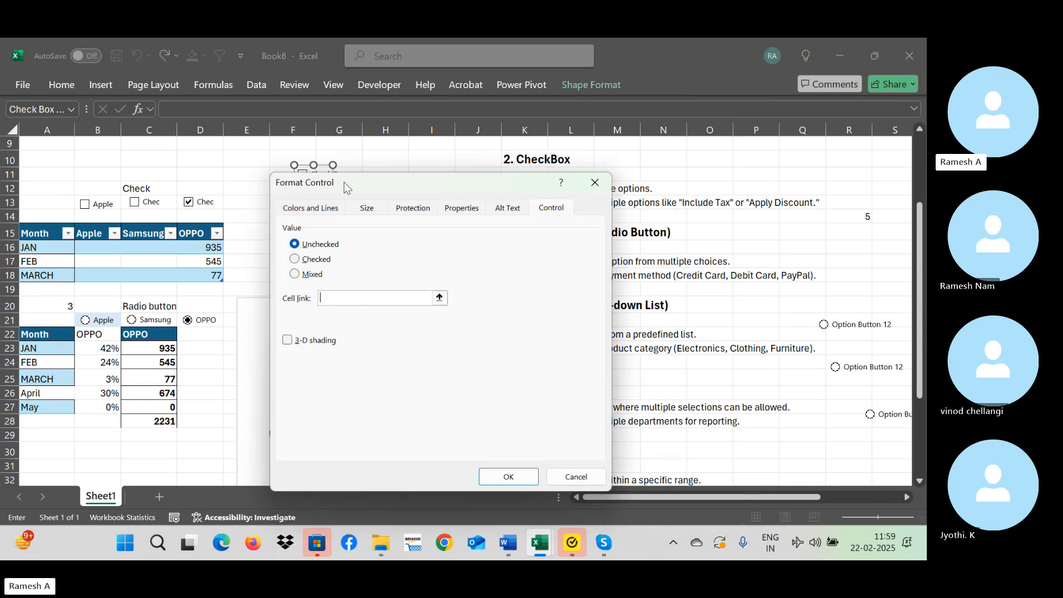
left_click_drag(344, 182, 419, 219)
left_click(289, 196)
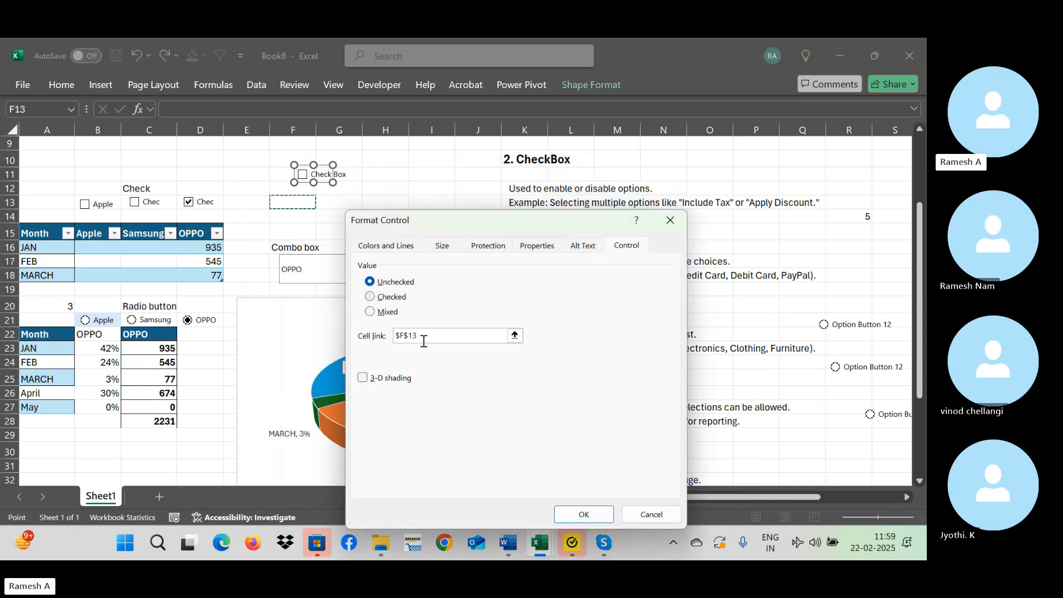
left_click(583, 514)
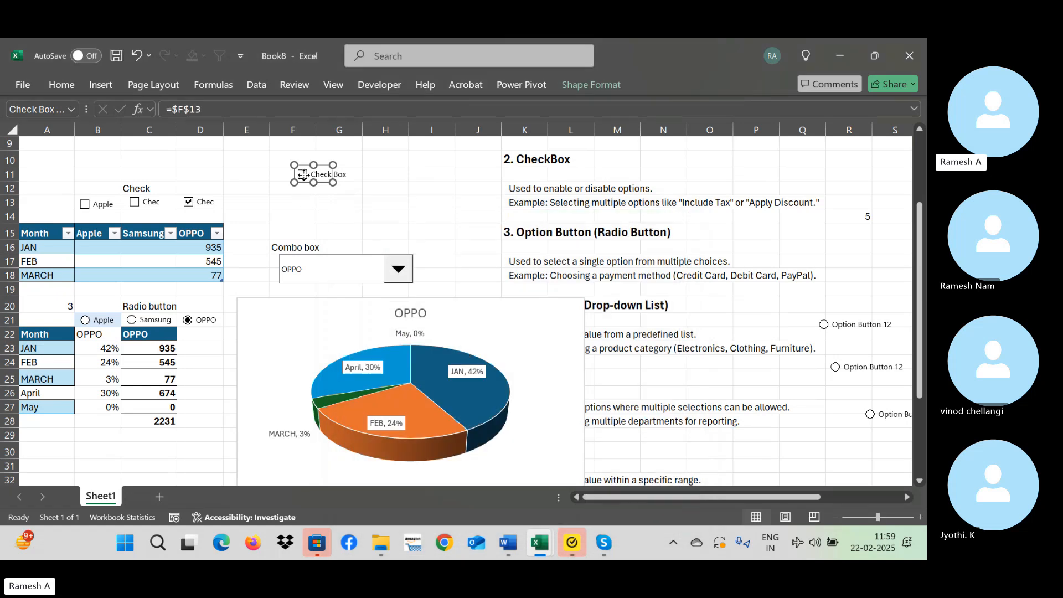
Deselect the new check box and toggle it to test its linked cell F13.
left_click(357, 197)
left_click(303, 174)
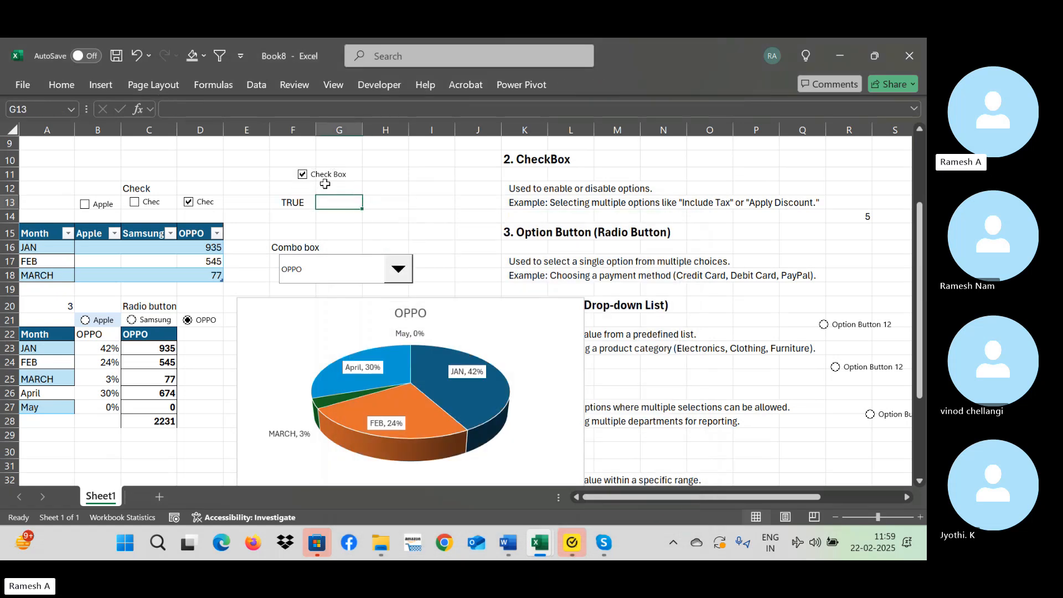
left_click(303, 176)
Review the new check box's control formatting settings, including its value and cell link, and close them without changes.
right_click(302, 177)
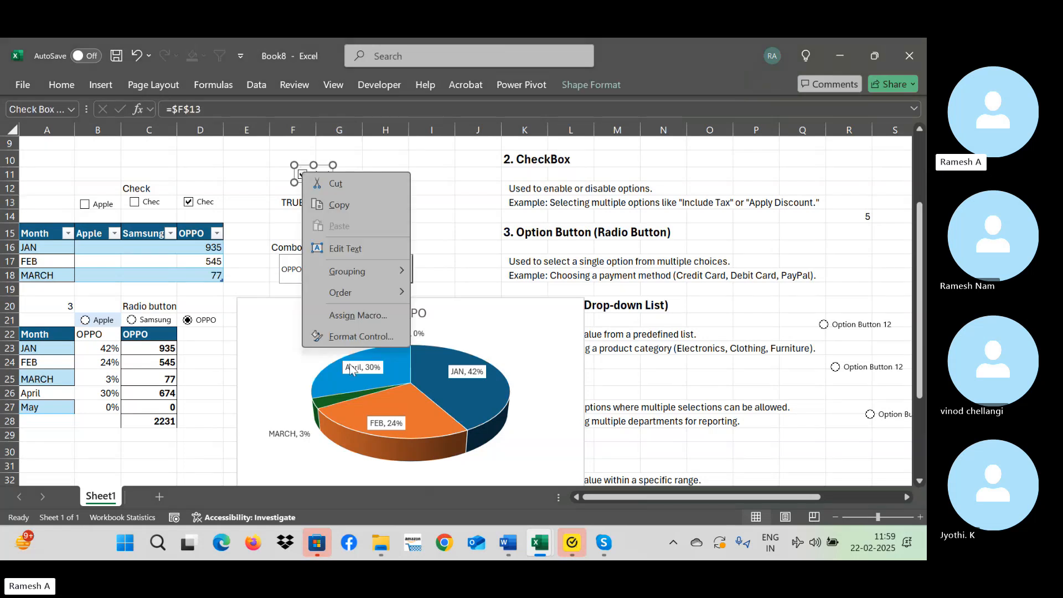
left_click(354, 336)
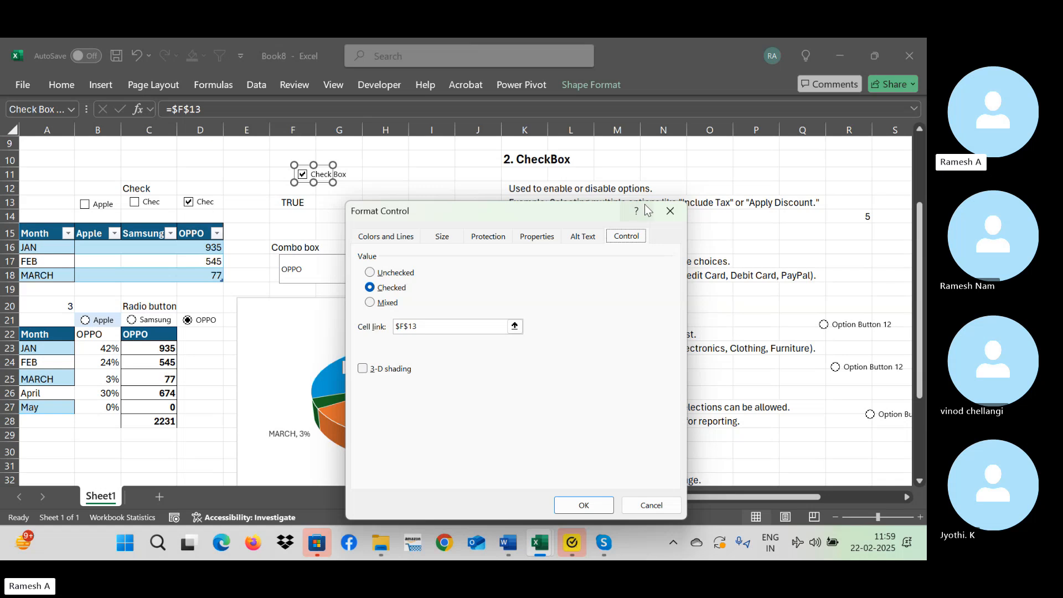
left_click(671, 210)
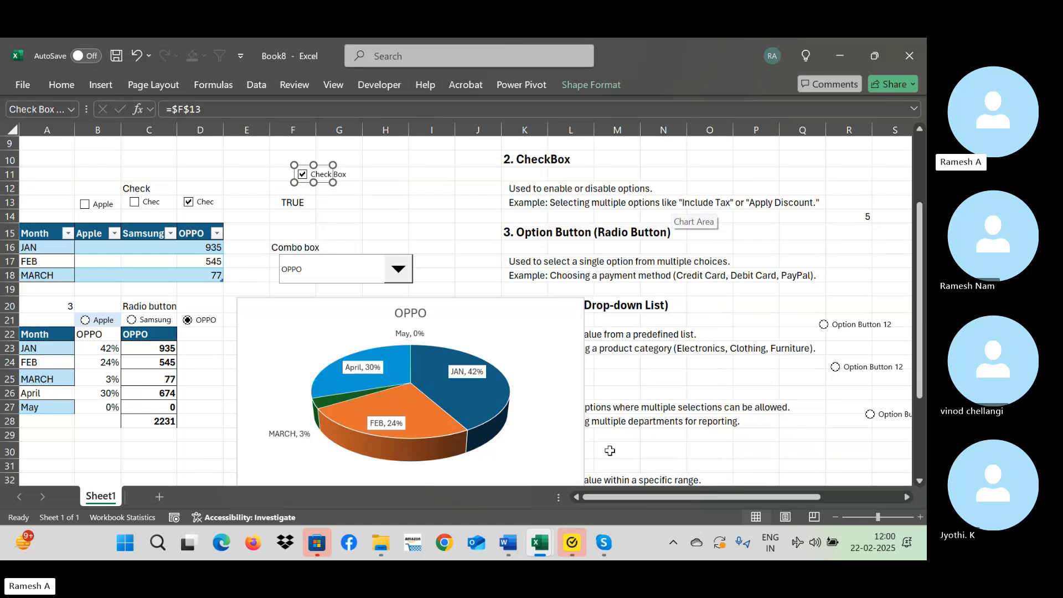
Switch to the Skype call window, look back through the earlier chat messages, and return to the Book8 workbook.
left_click(597, 533)
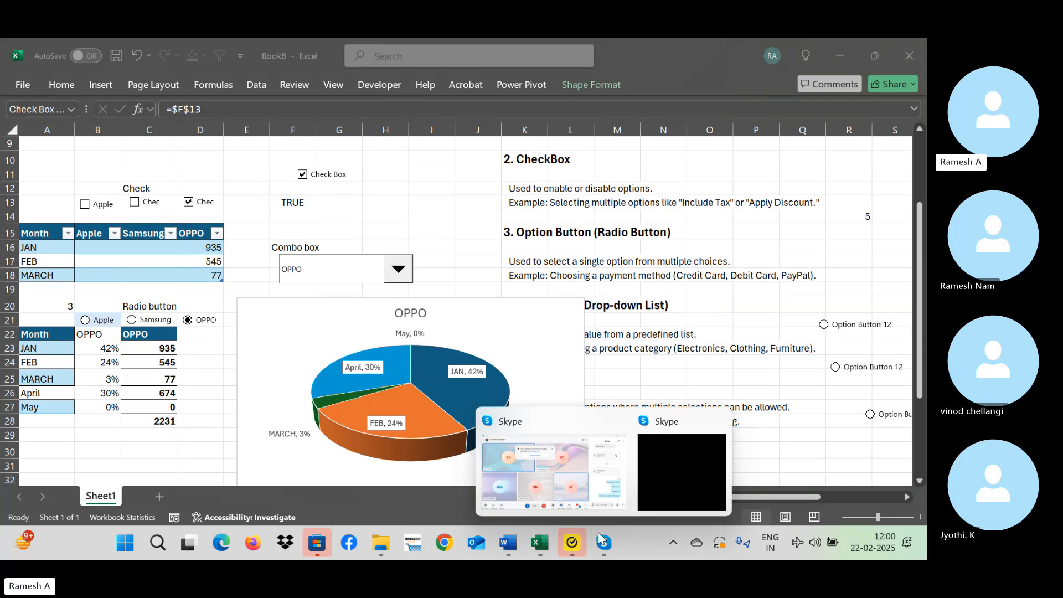
left_click(553, 457)
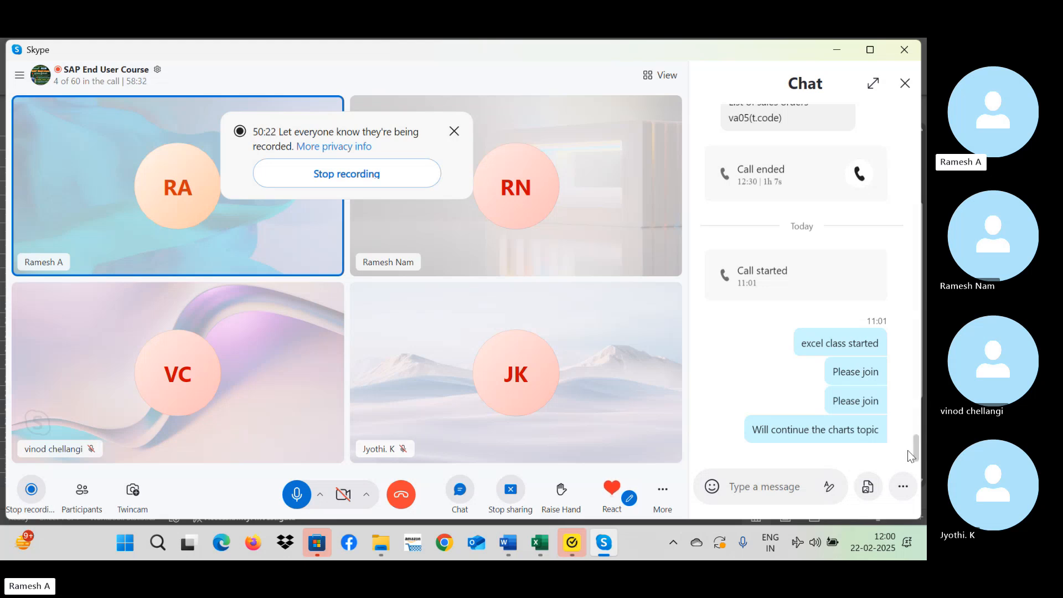
left_click_drag(914, 443, 894, 303)
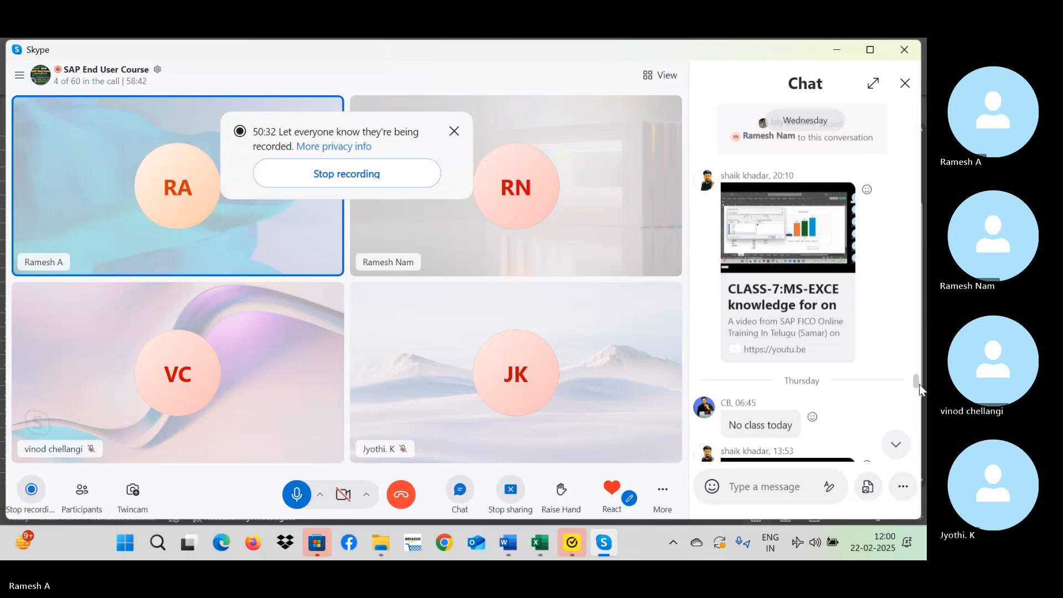
left_click_drag(919, 389, 915, 411)
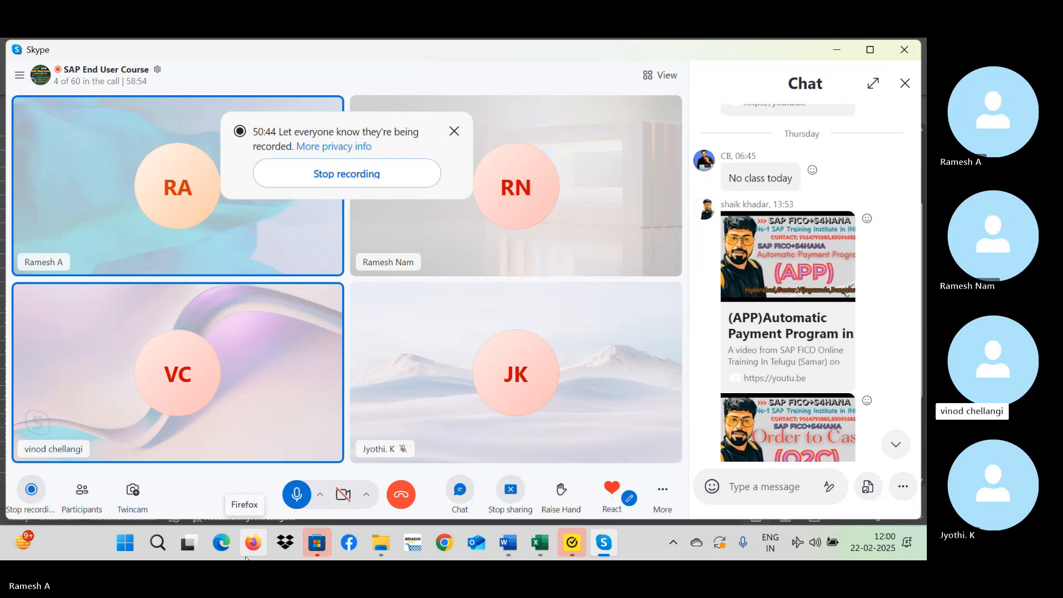
key("super")
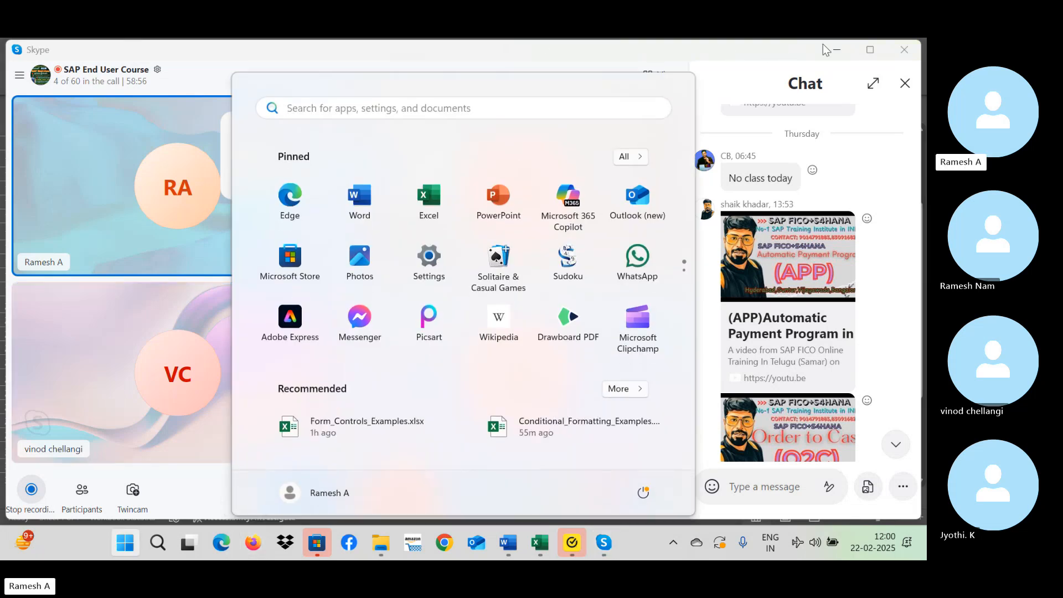
left_click(837, 50)
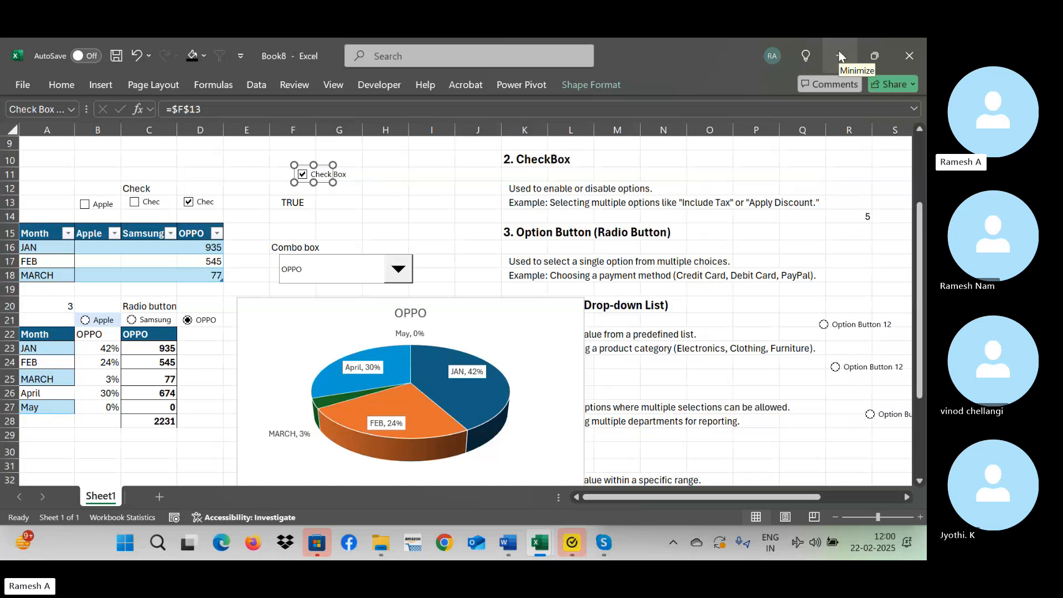
Leave the workbook for the Downloads folder in File Explorer and open the Windows Run dialog.
left_click(839, 50)
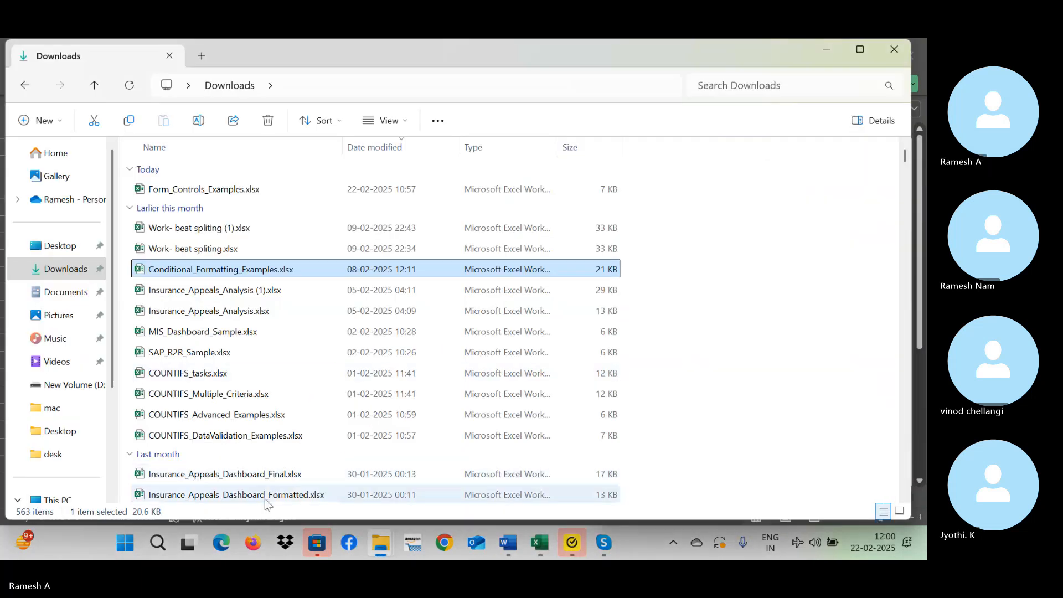
right_click(126, 544)
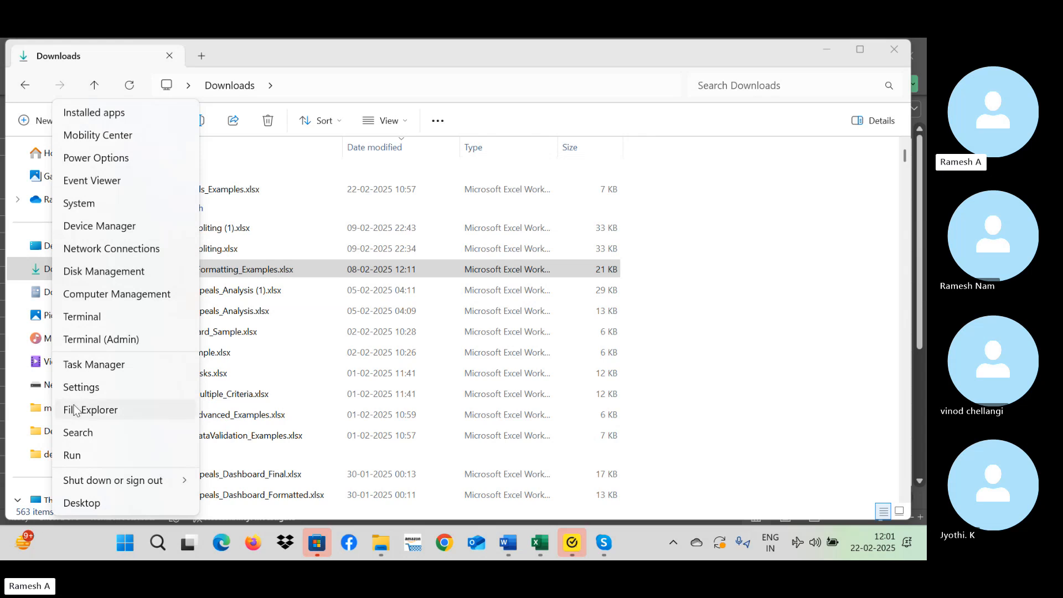
left_click(122, 552)
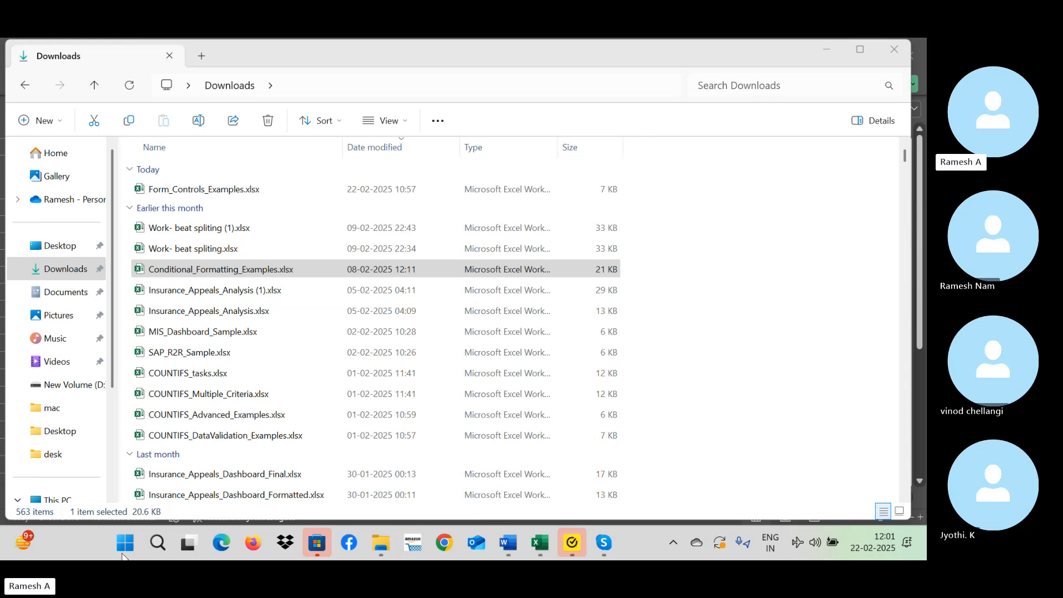
right_click(122, 555)
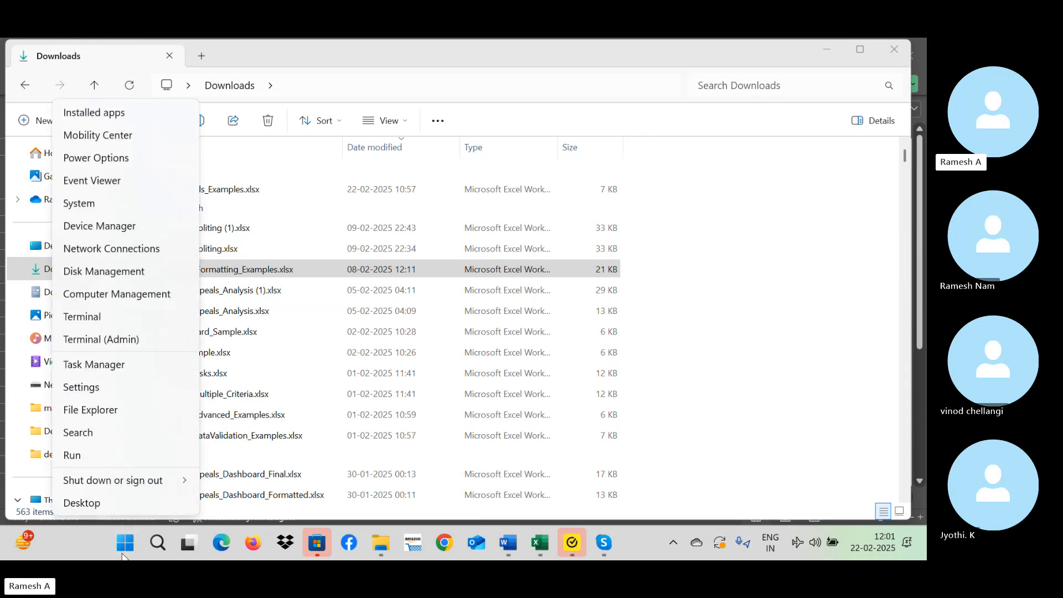
key("r")
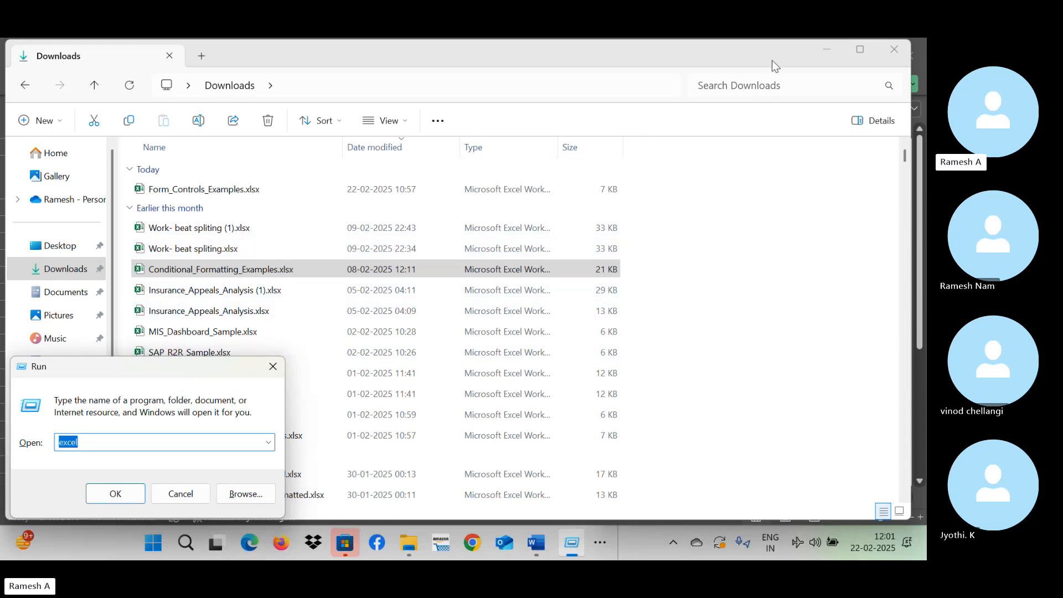
Search the Downloads folder for "ms office" and open File Explorer's Home view.
left_click(757, 84)
type("ms")
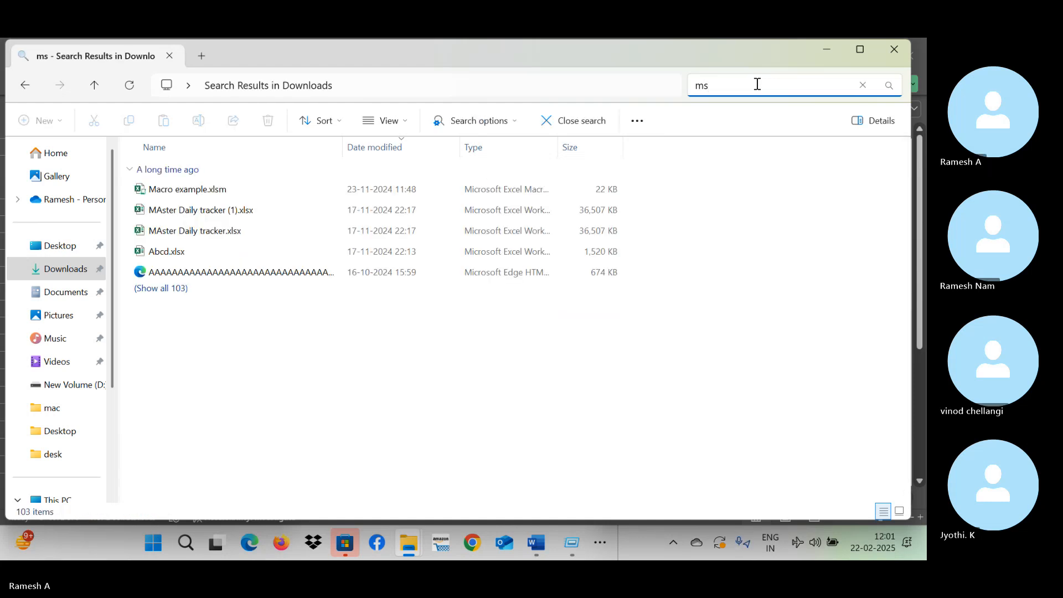
type(" off")
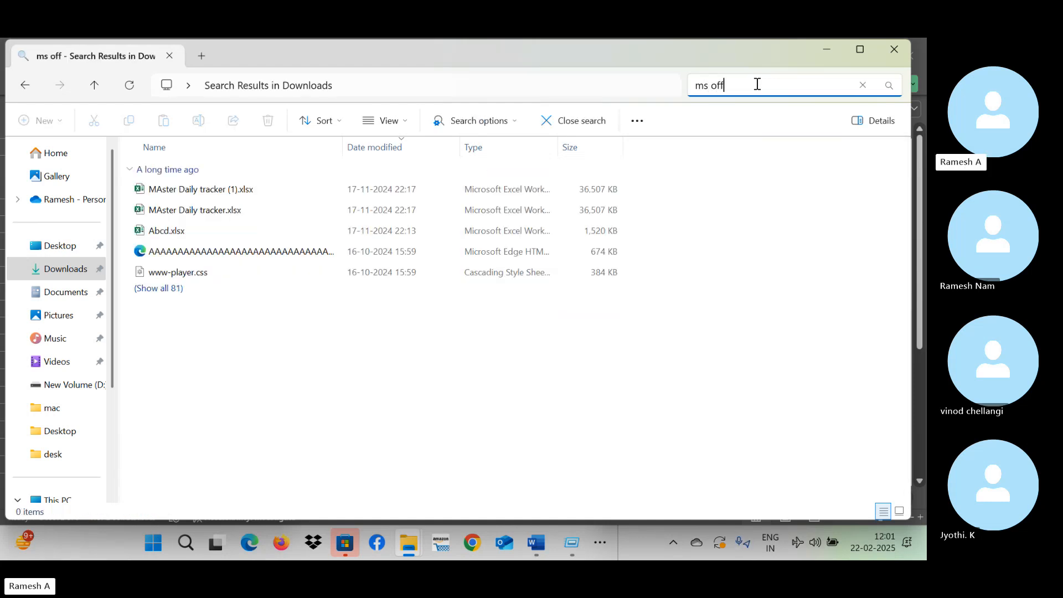
type("ice")
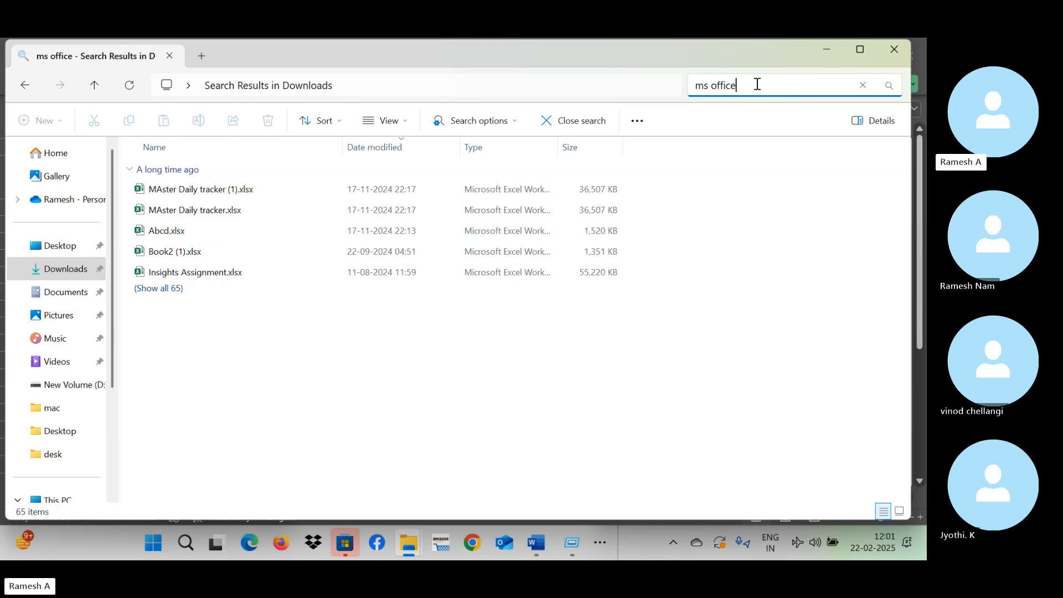
key("Return")
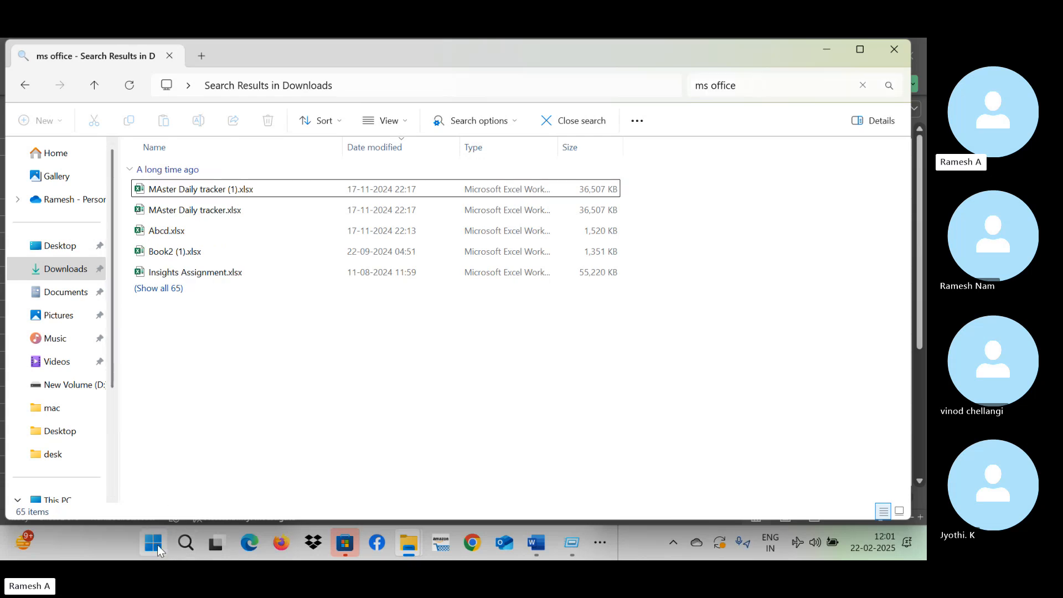
key("super+e")
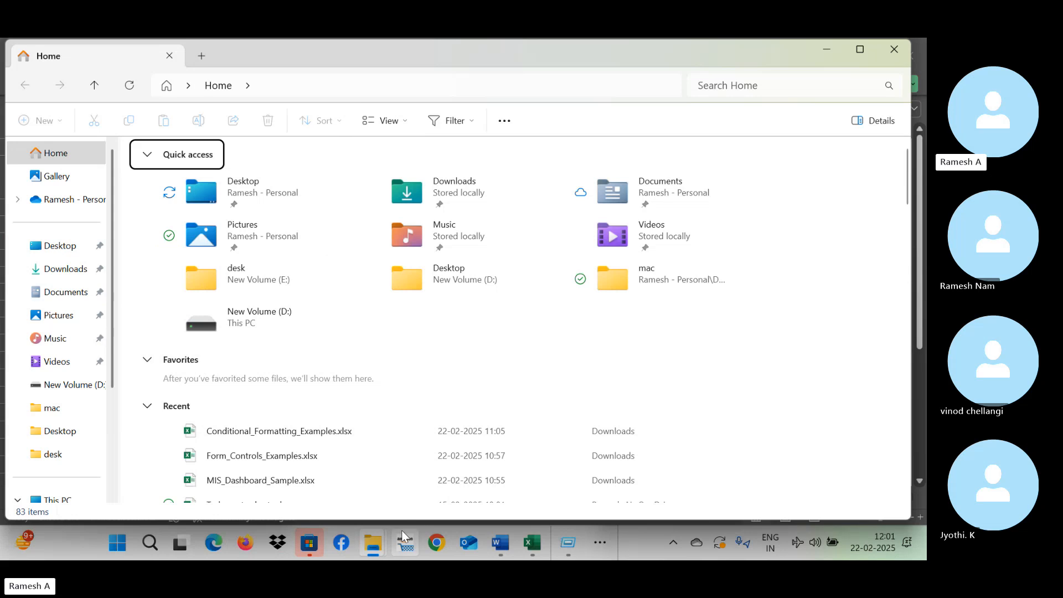
Switch to the Excel class.xlsx workbook in Excel and display its Account page with the Office product information.
left_click(541, 540)
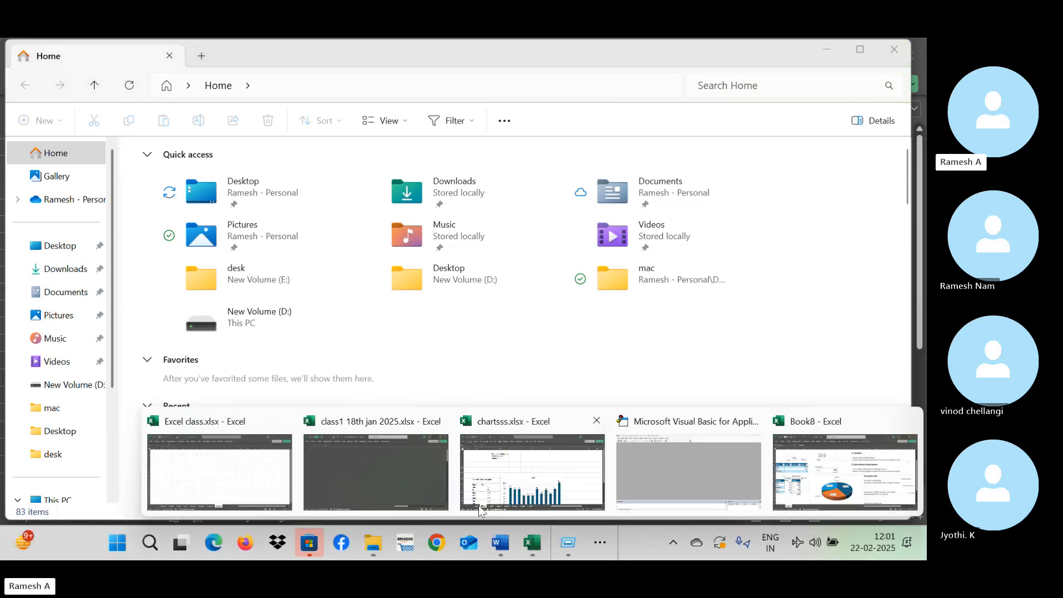
left_click(254, 464)
left_click(25, 82)
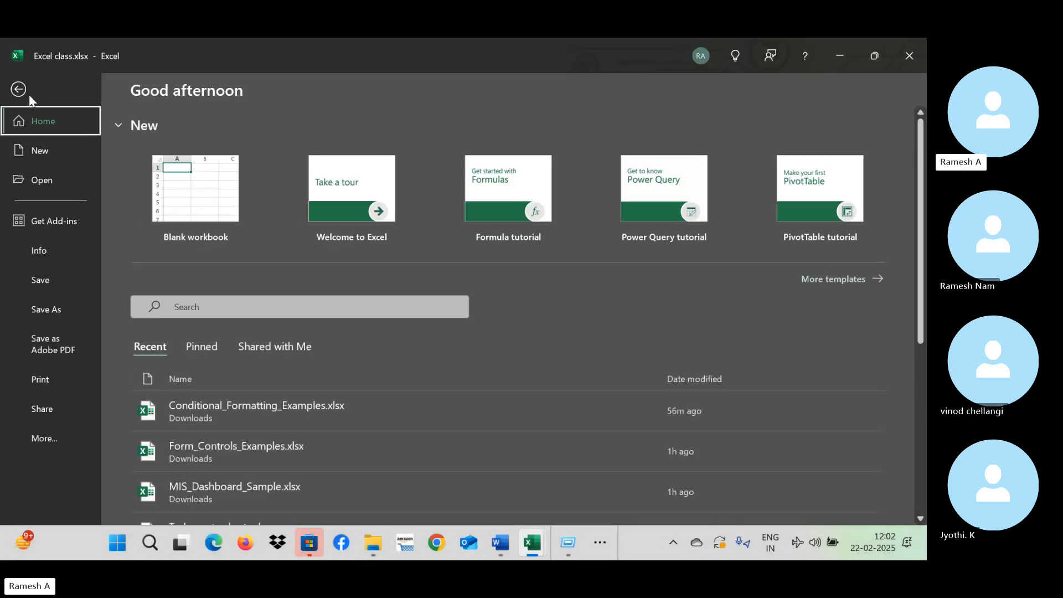
left_click(49, 443)
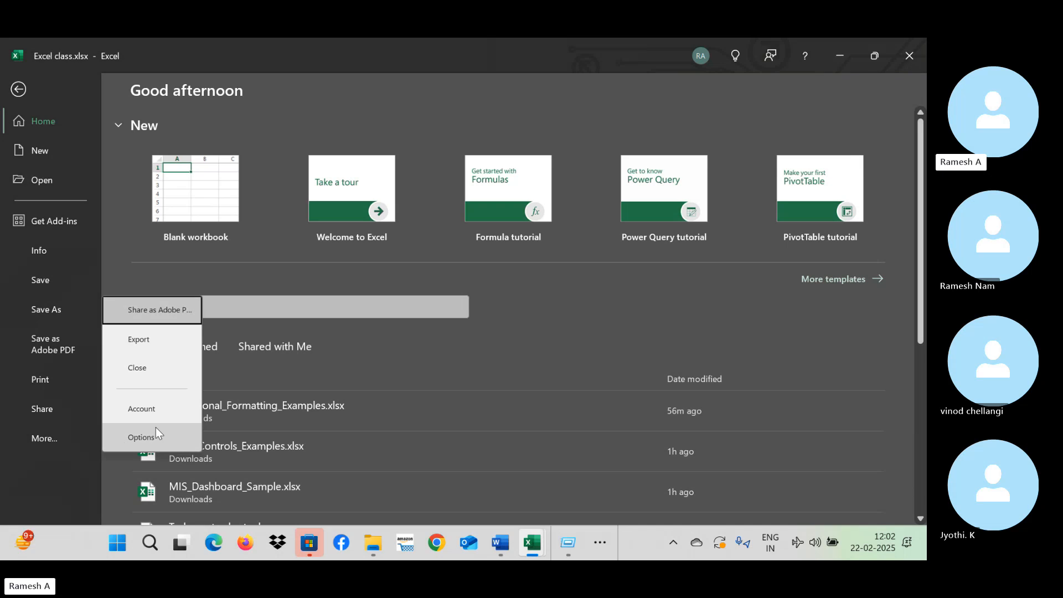
left_click(168, 408)
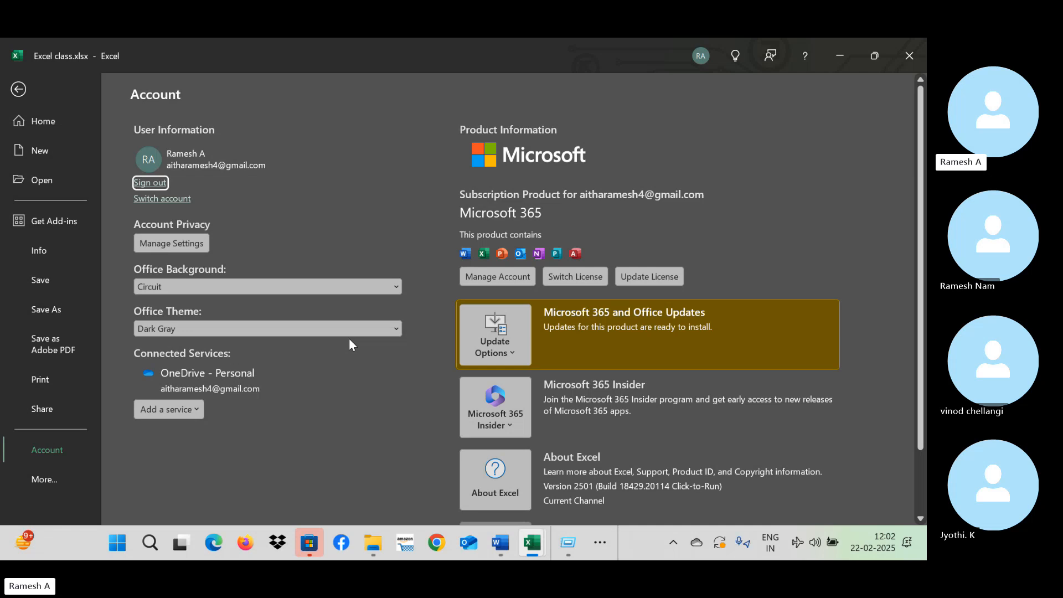
Launch Google Chrome, maximize its profile chooser and open a browser window with the first profile.
left_click(434, 543)
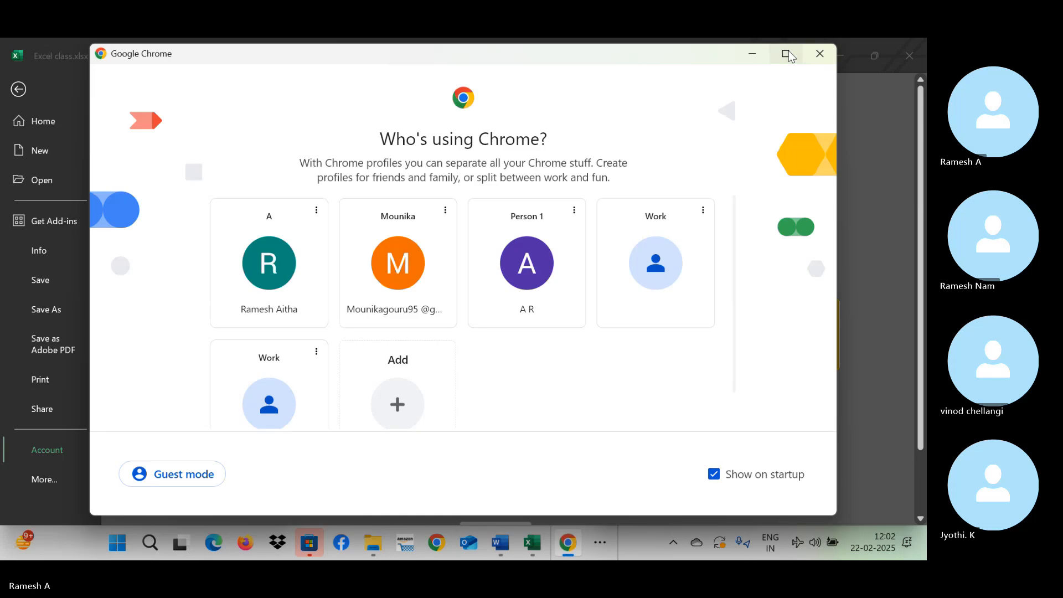
left_click(785, 50)
left_click(220, 285)
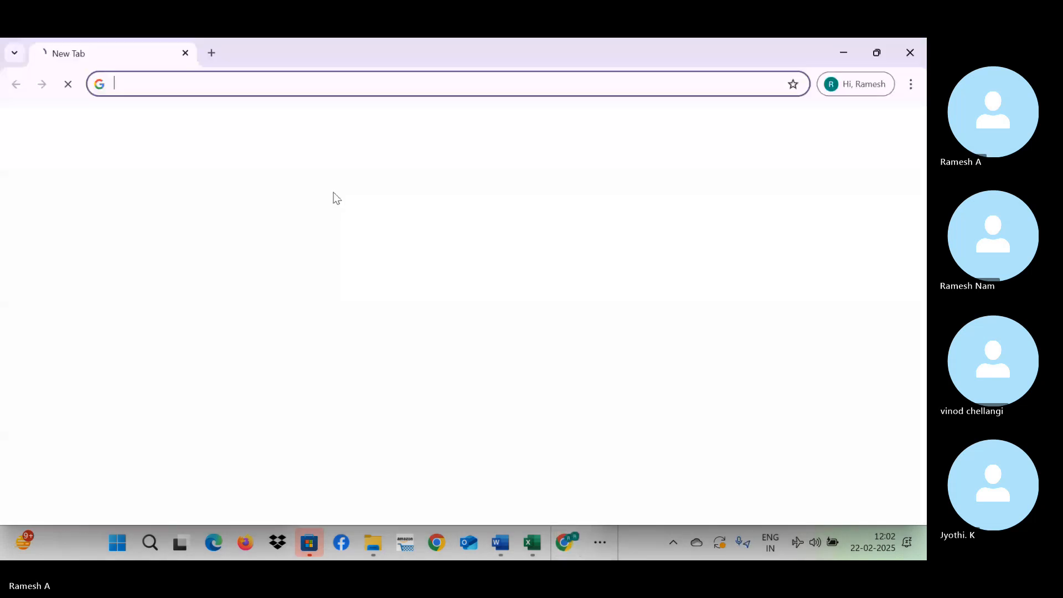
Search Google for "ms office" and open the Microsoft 365 official site result.
left_click(319, 309)
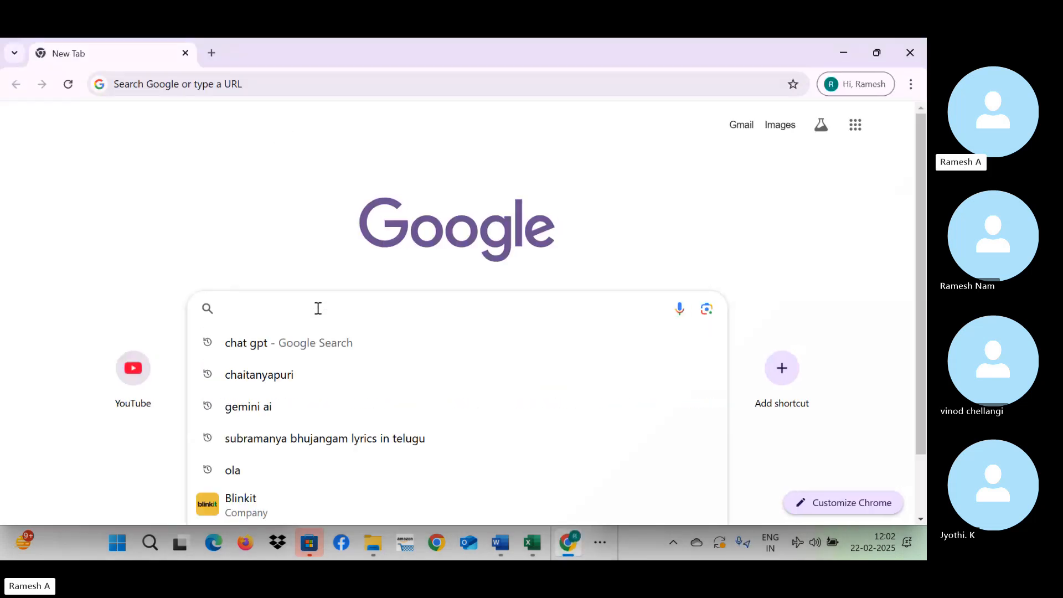
type("MS offi")
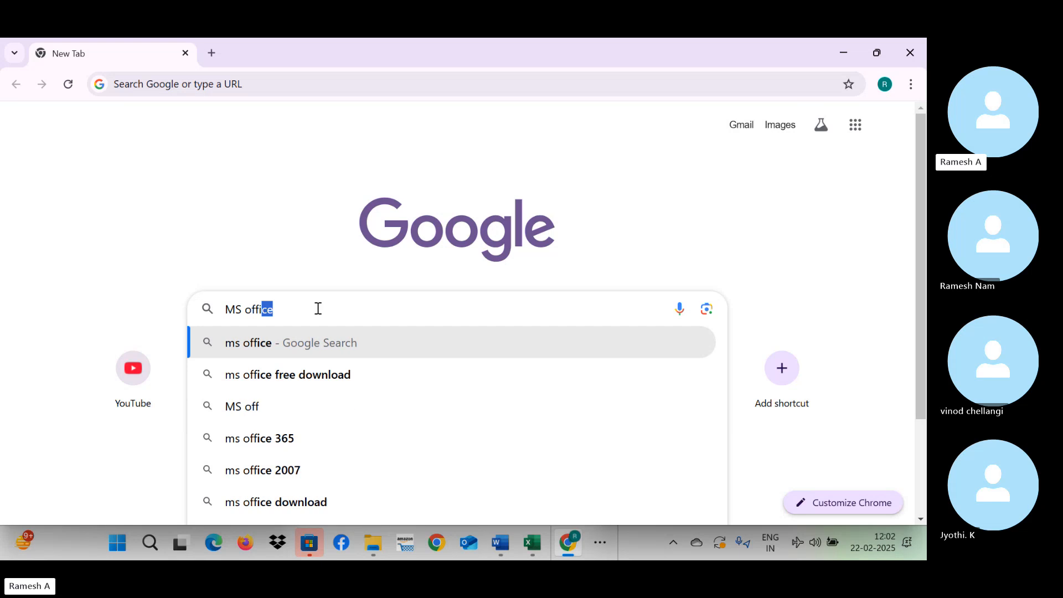
key("Return")
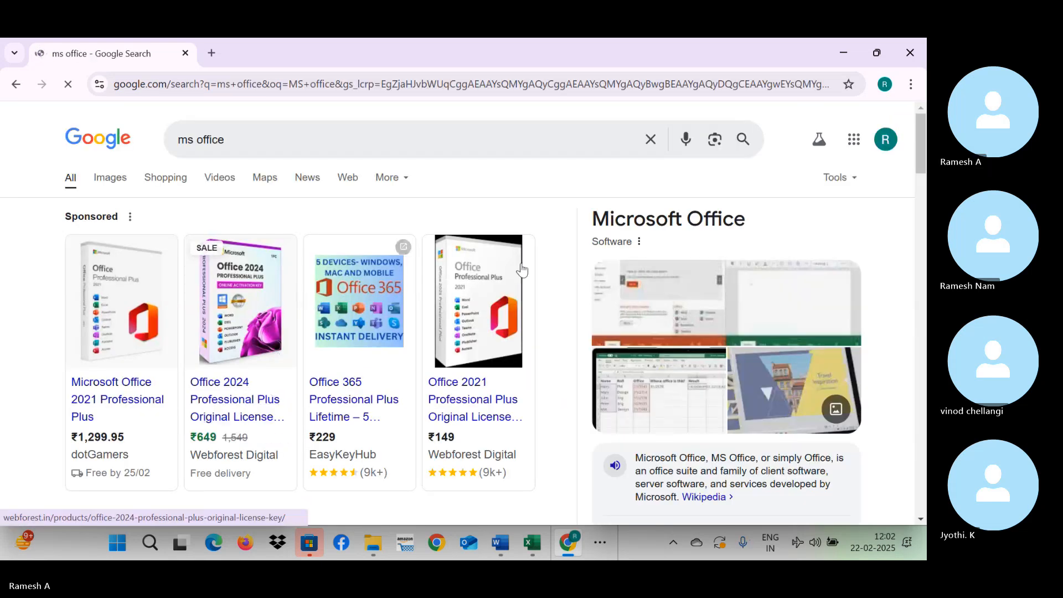
left_click_drag(921, 160, 923, 208)
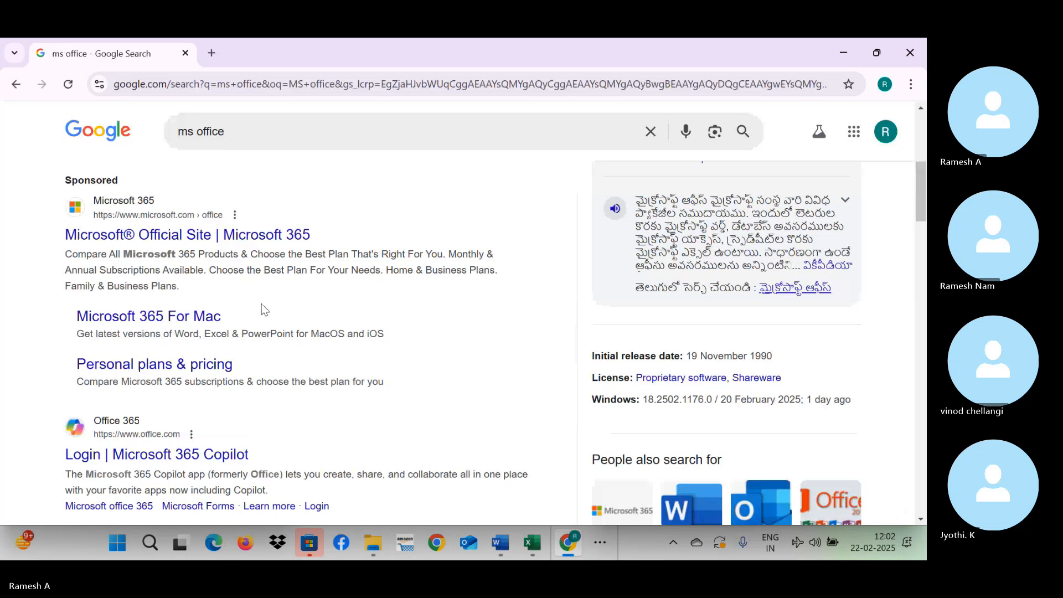
left_click(216, 256)
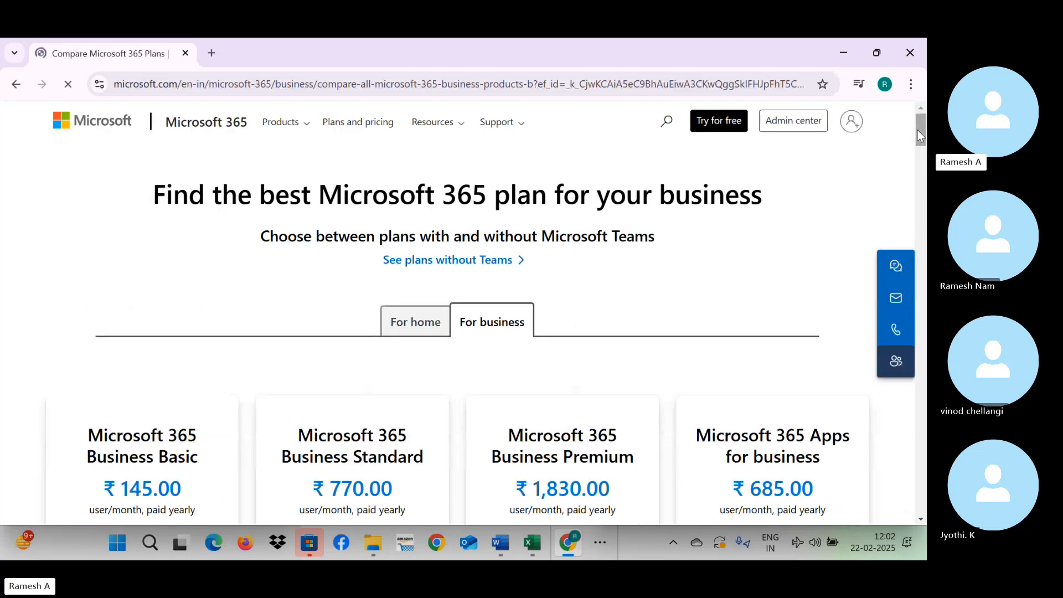
Switch to the Microsoft 365 plans for home and start a purchase, highlighting the verification notice on the account sign-in page.
mouse_move(918, 130)
left_mouse_down()
mouse_move(919, 150)
mouse_move(917, 137)
left_mouse_up()
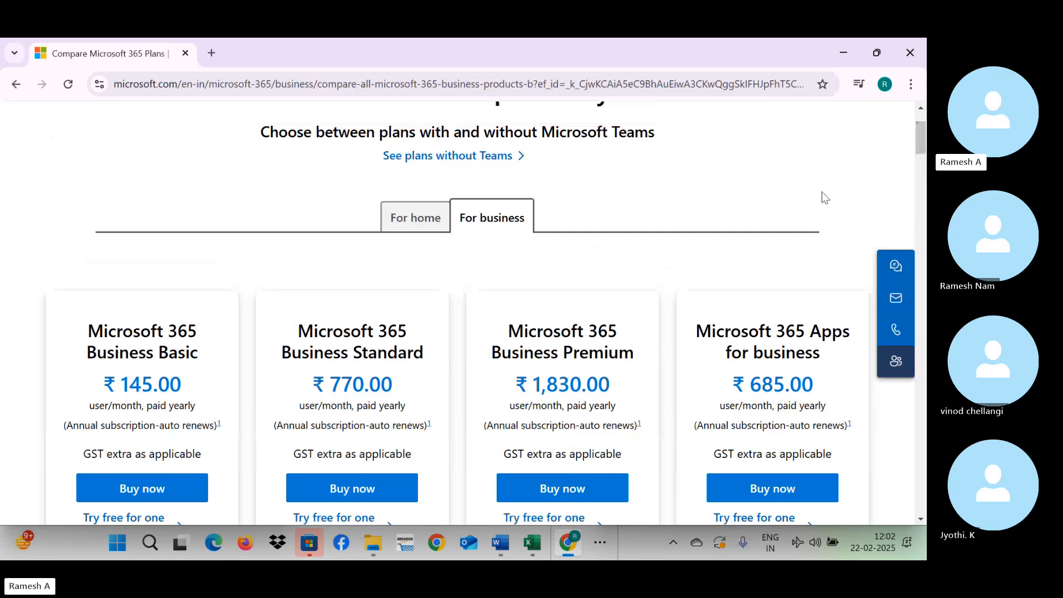
left_click(405, 219)
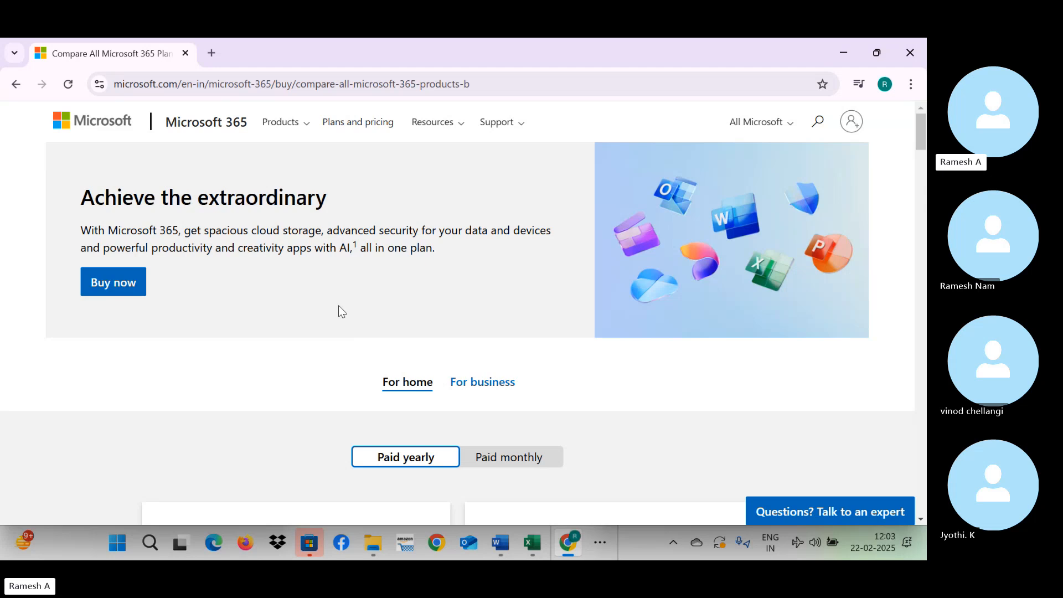
left_click(131, 281)
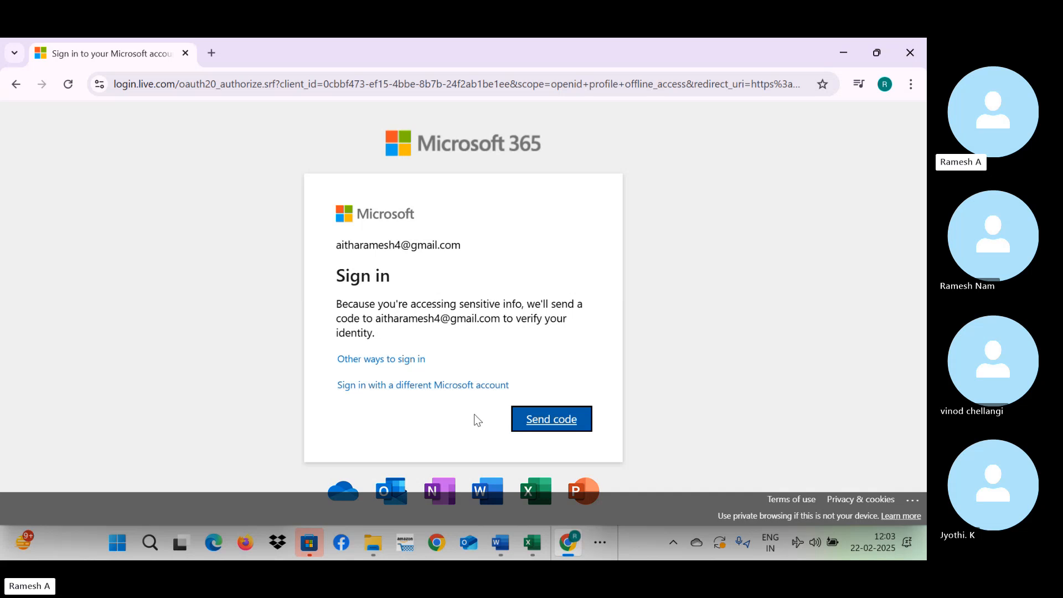
left_click_drag(377, 324, 461, 329)
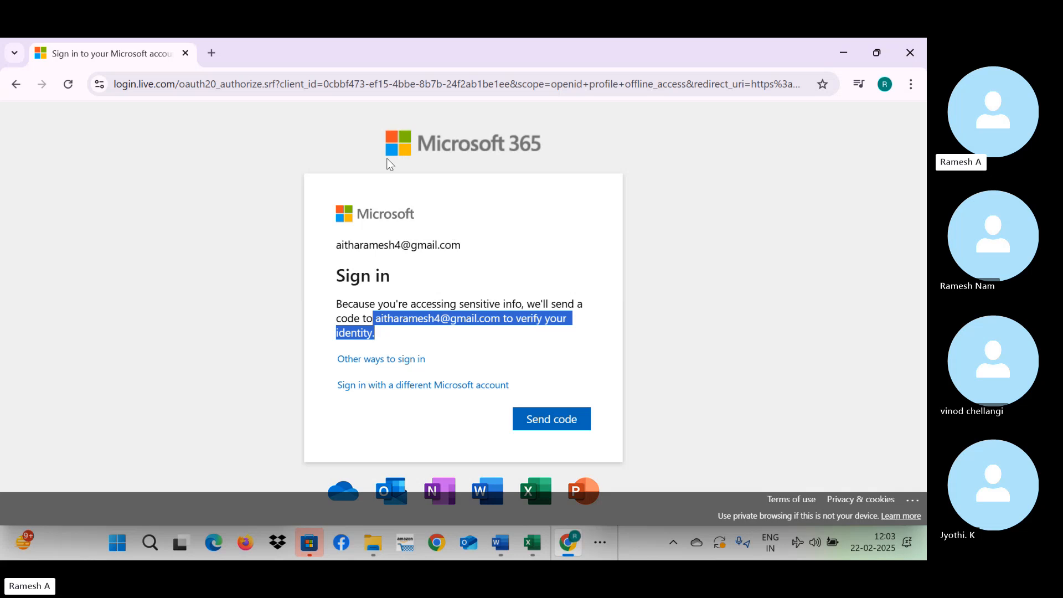
Search Google for "office 365" in a new browser tab.
left_click(211, 54)
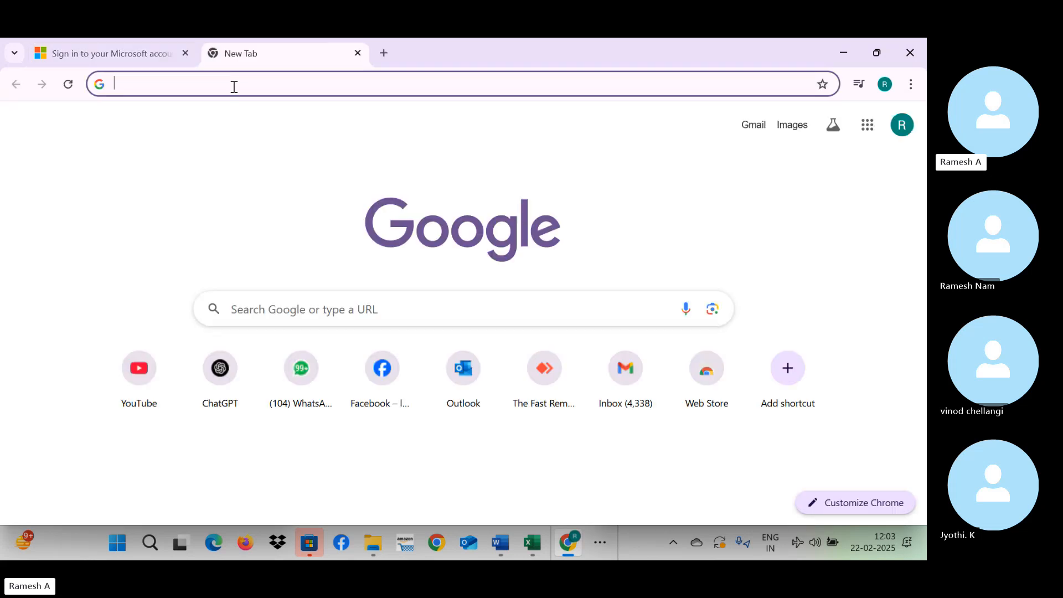
type("offc")
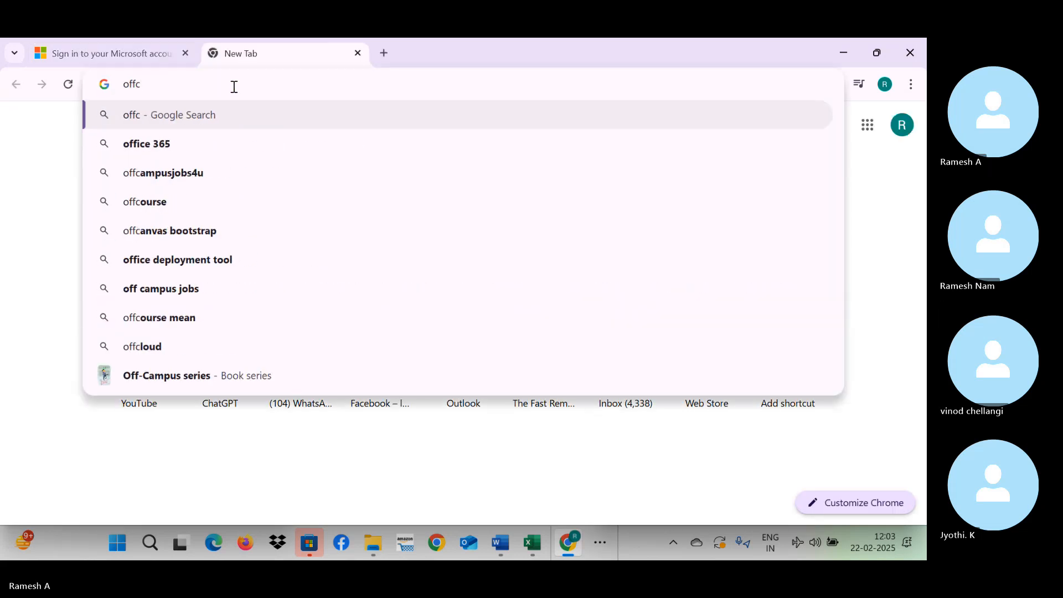
key("Down")
key("Return")
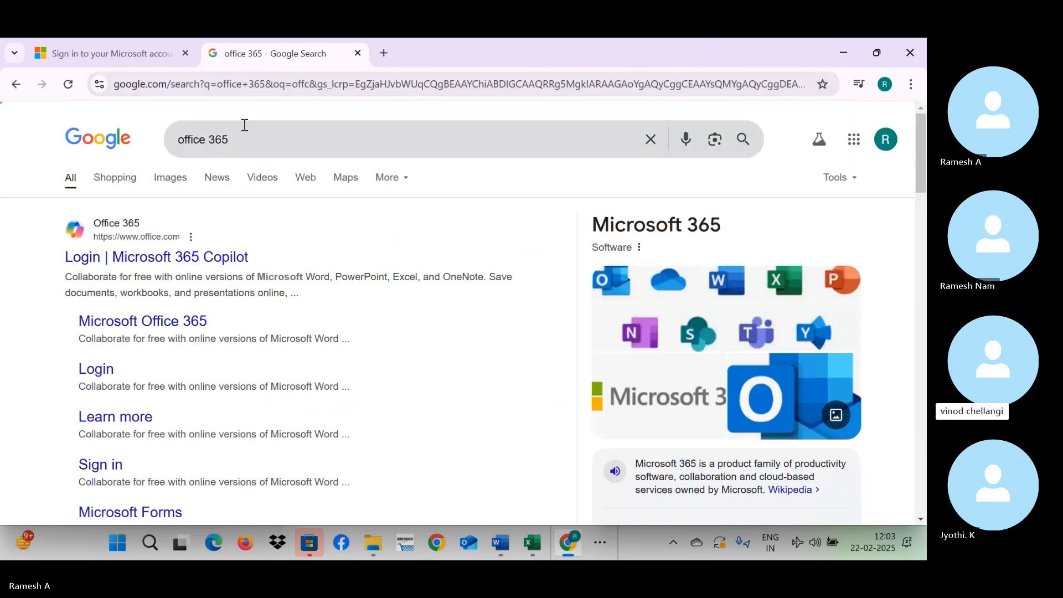
Refine the search to "office 365 login" and open the sign-in page through the Microsoft 365 Copilot login result.
left_click(268, 143)
type("login")
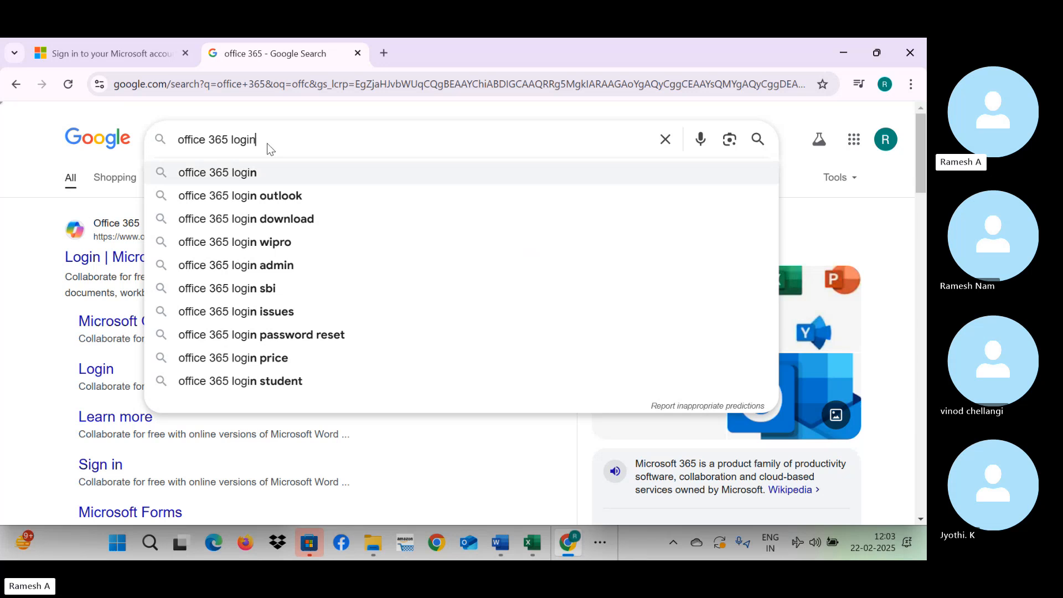
key("Return")
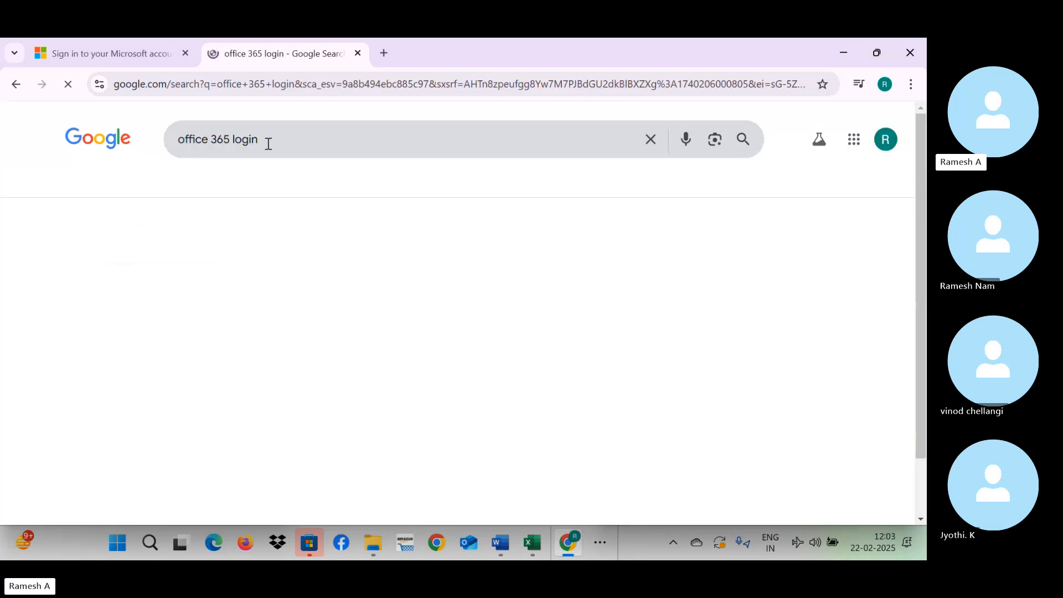
left_click(131, 258)
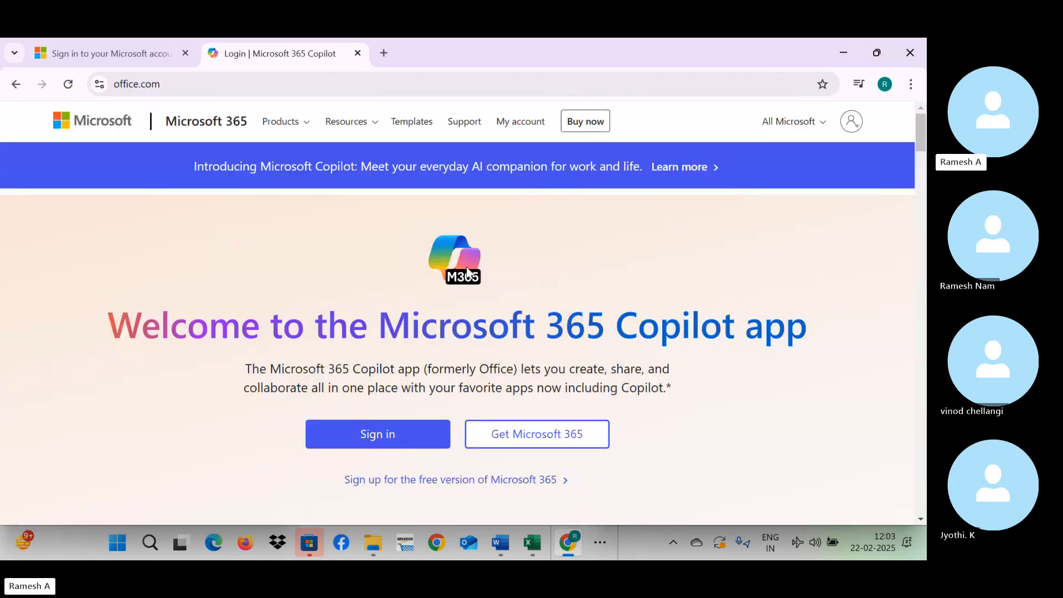
left_click(384, 430)
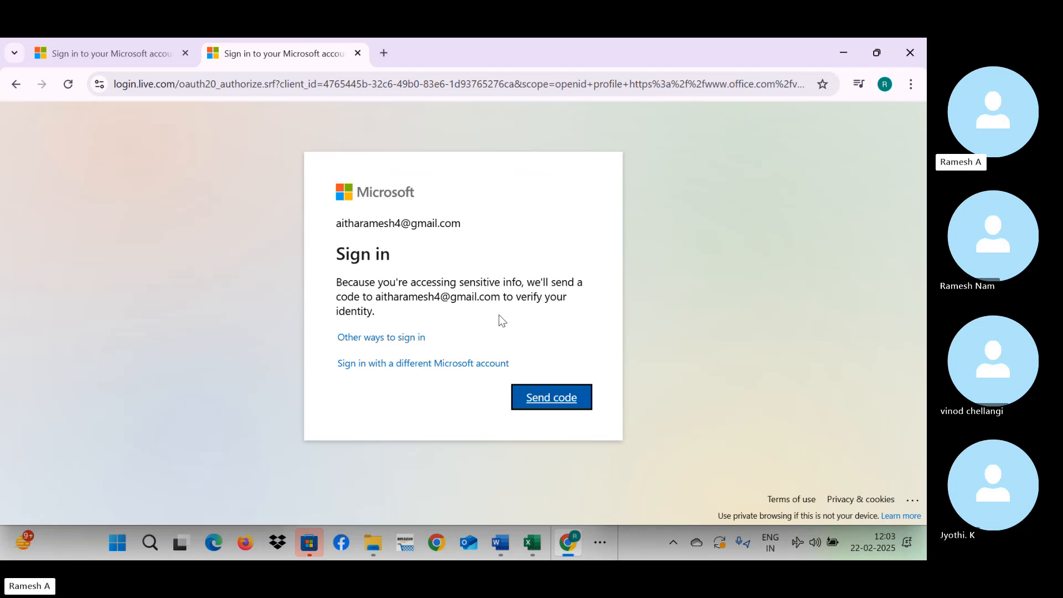
Minimize the Chrome, Excel and File Explorer windows to reach the Windows desktop.
left_click(843, 53)
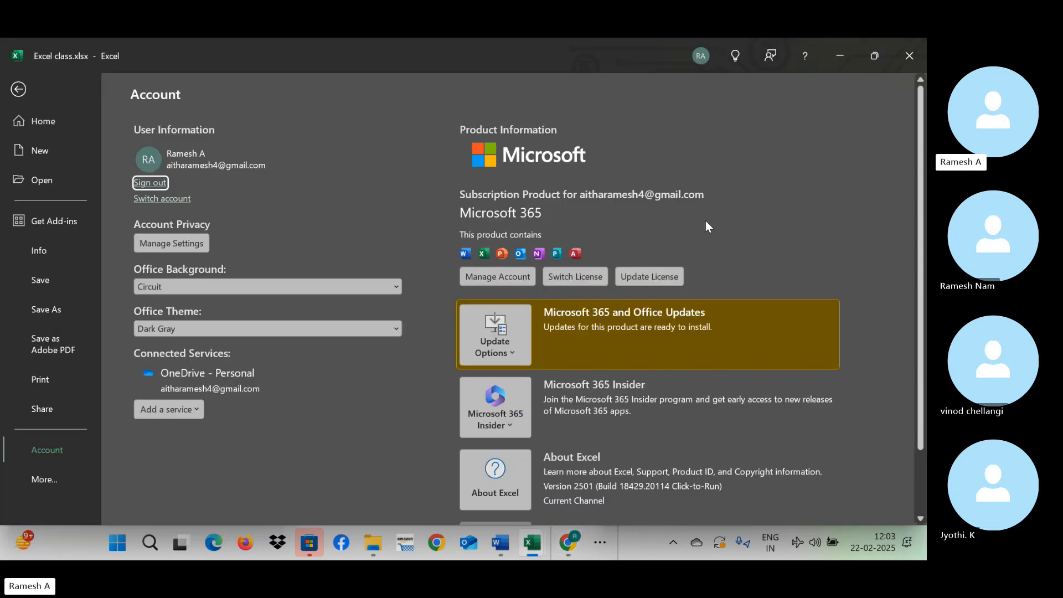
left_click(841, 51)
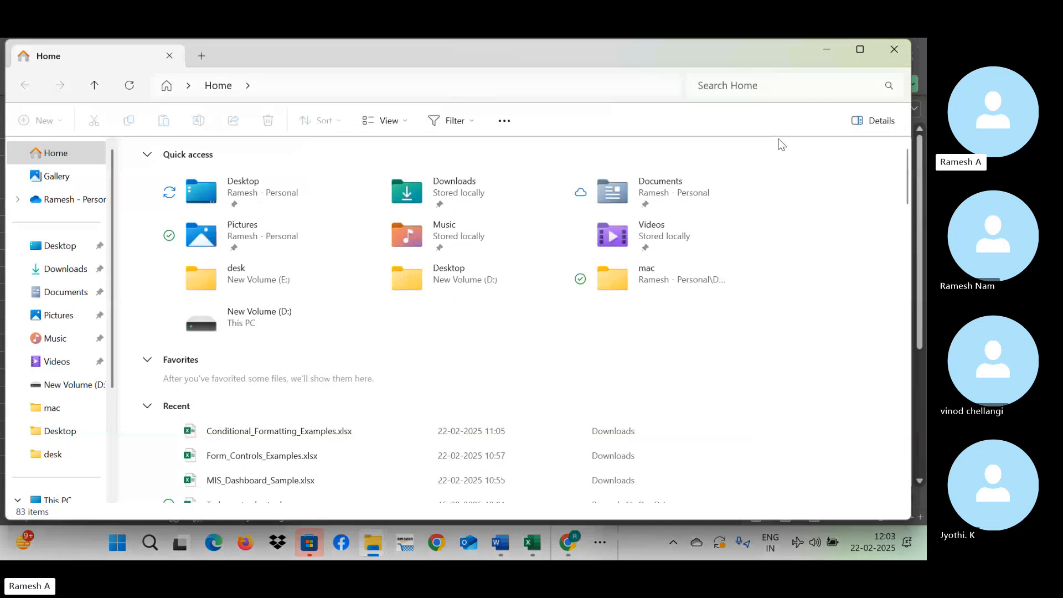
left_click(852, 49)
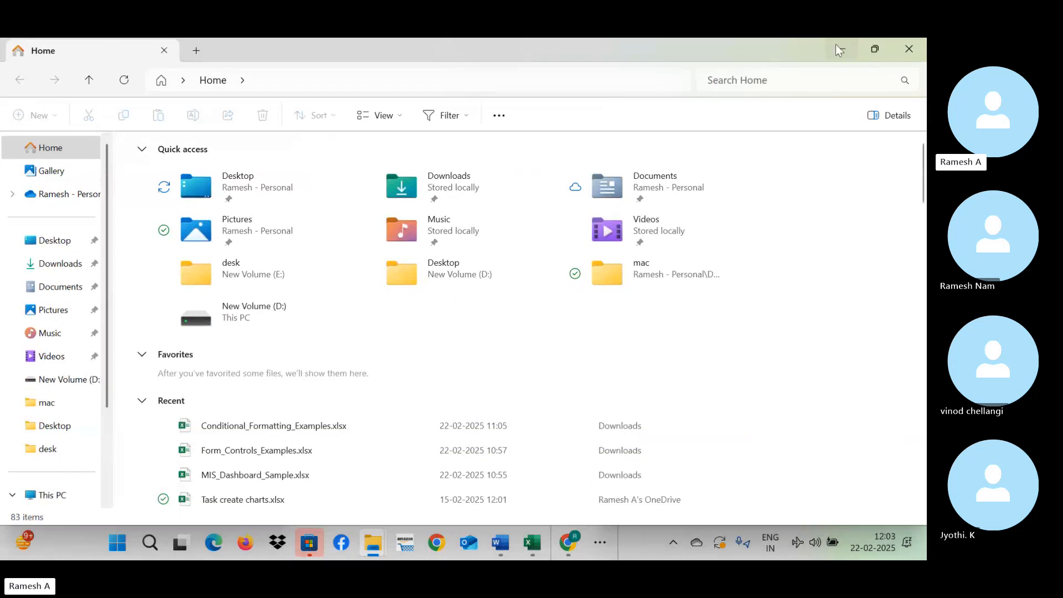
left_click(828, 44)
left_click(828, 44)
left_click(828, 45)
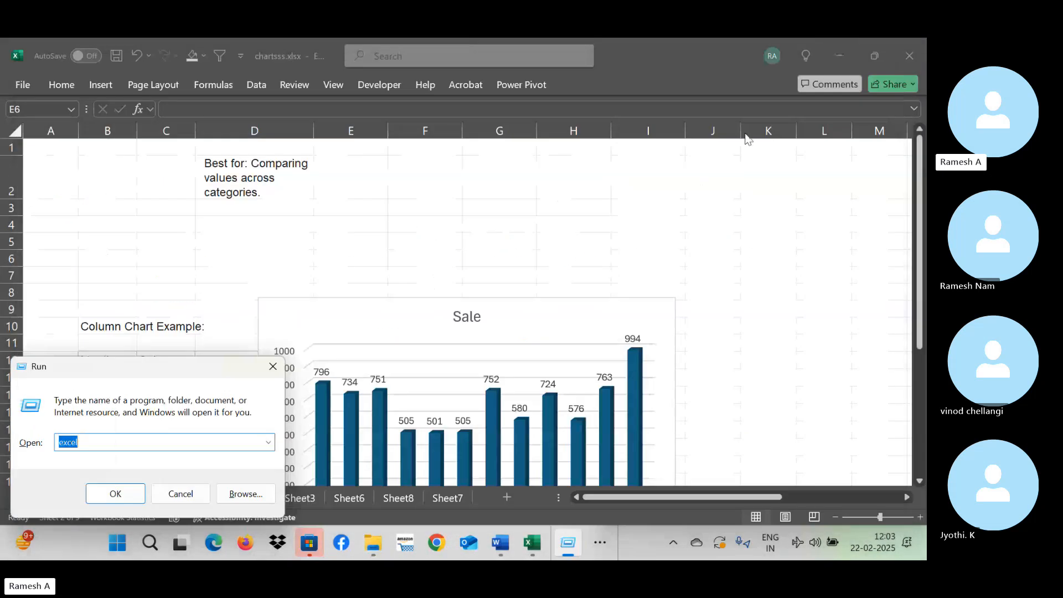
left_click(834, 59)
left_click(834, 55)
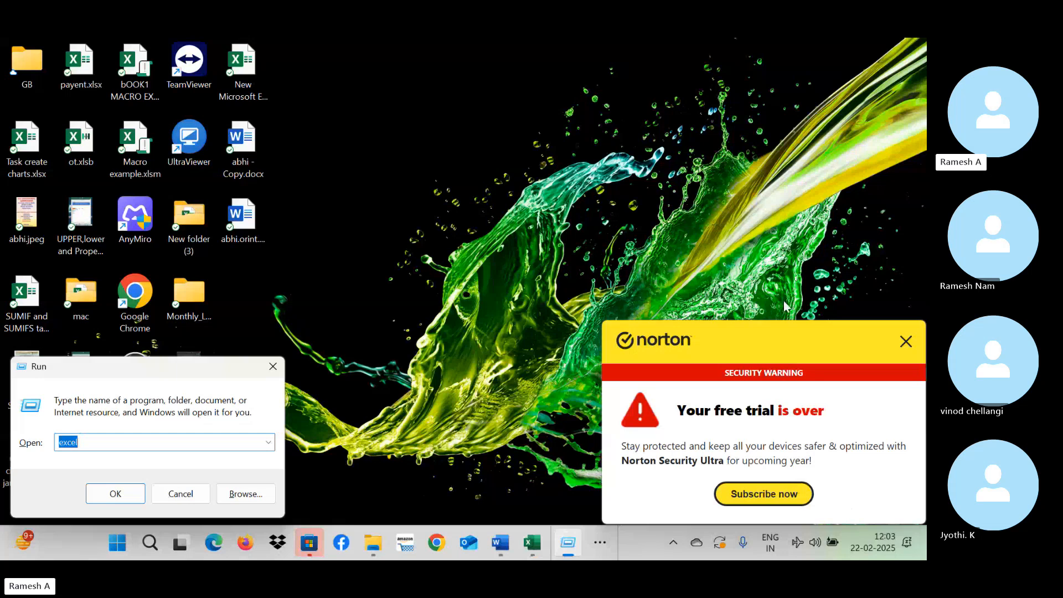
Try to dismiss the Norton trial alert and bring the chartsss.xlsx workbook forward in Excel.
left_click(906, 340)
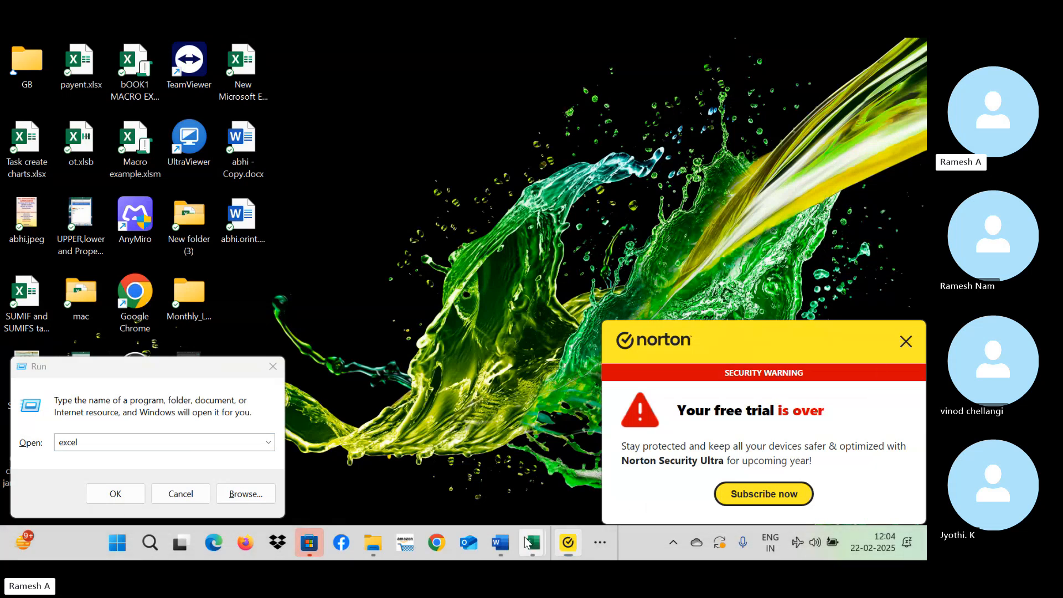
mouse_move(531, 541)
left_click(544, 446)
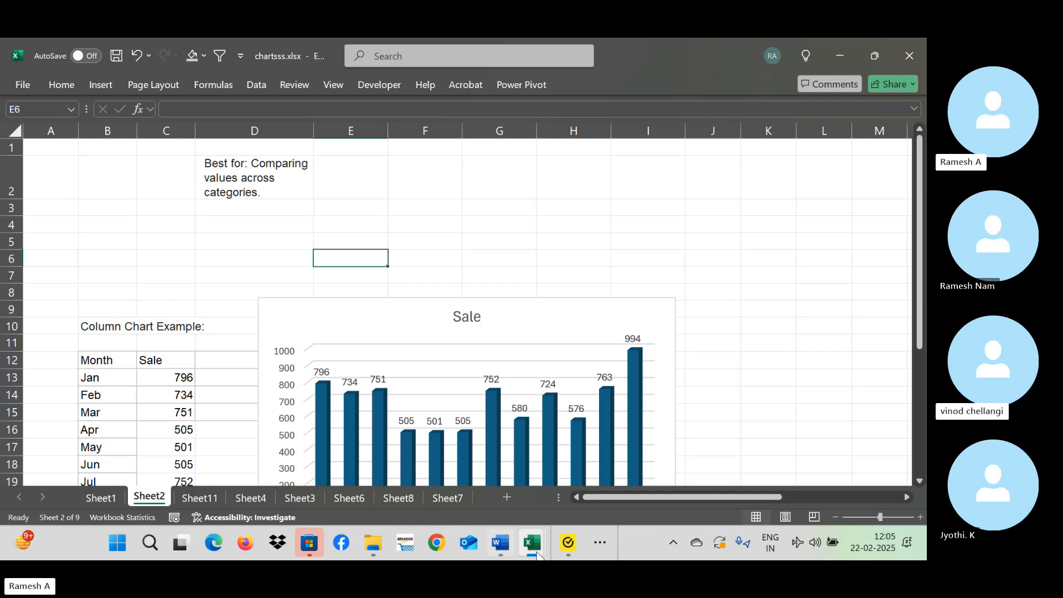
mouse_move(496, 545)
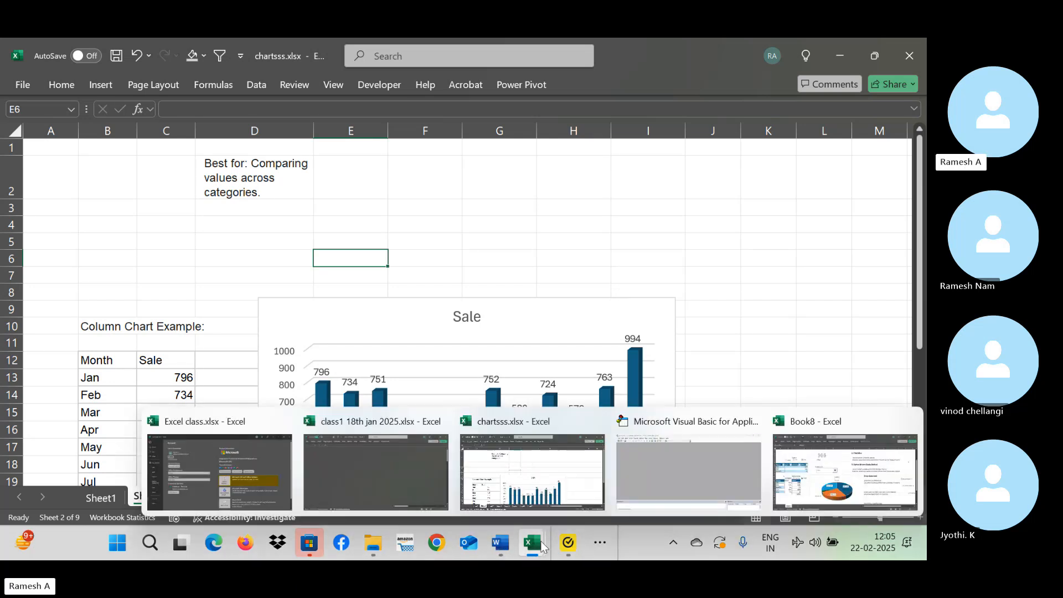
mouse_move(567, 544)
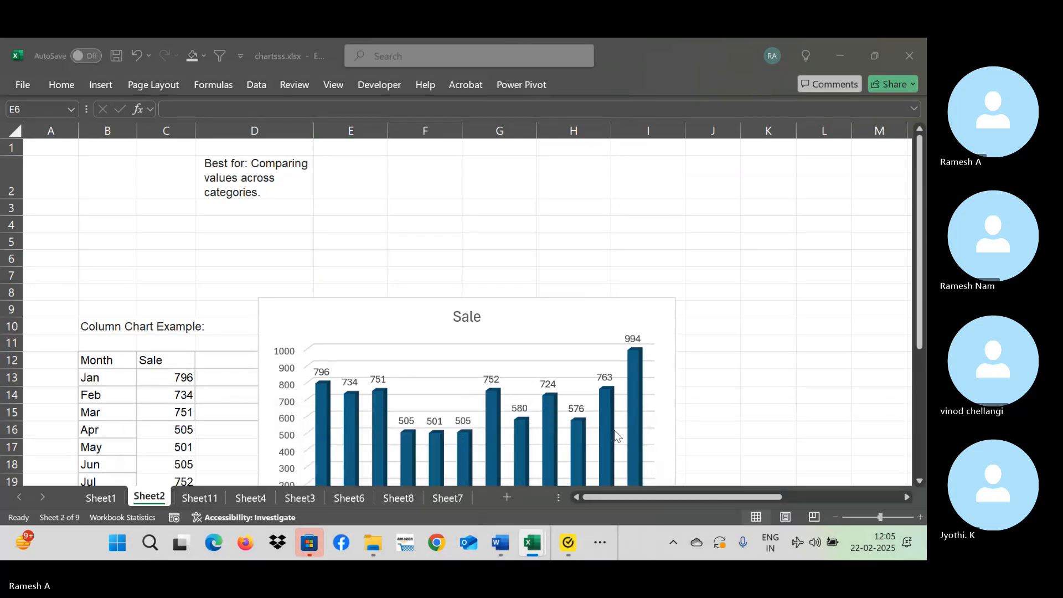
Look through all open windows in the Windows task switcher.
key("alt+Tab")
key("alt+Tab")
key("alt+Tab")
key("alt+Tab")
key("alt+Tab")
key("alt+Tab")
key("alt+Tab")
key("alt+Tab")
key("alt+Tab")
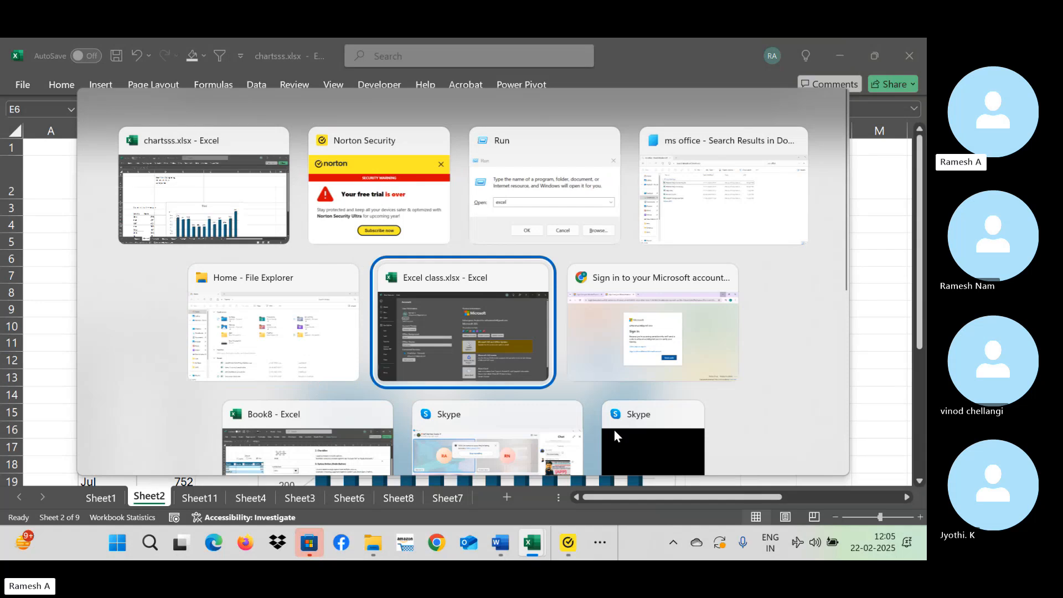
key("alt+Tab")
key("alt+Tab")
key("alt+Tab")
key("alt+Tab")
key("alt+Tab")
key("alt+Tab")
key("alt+Tab")
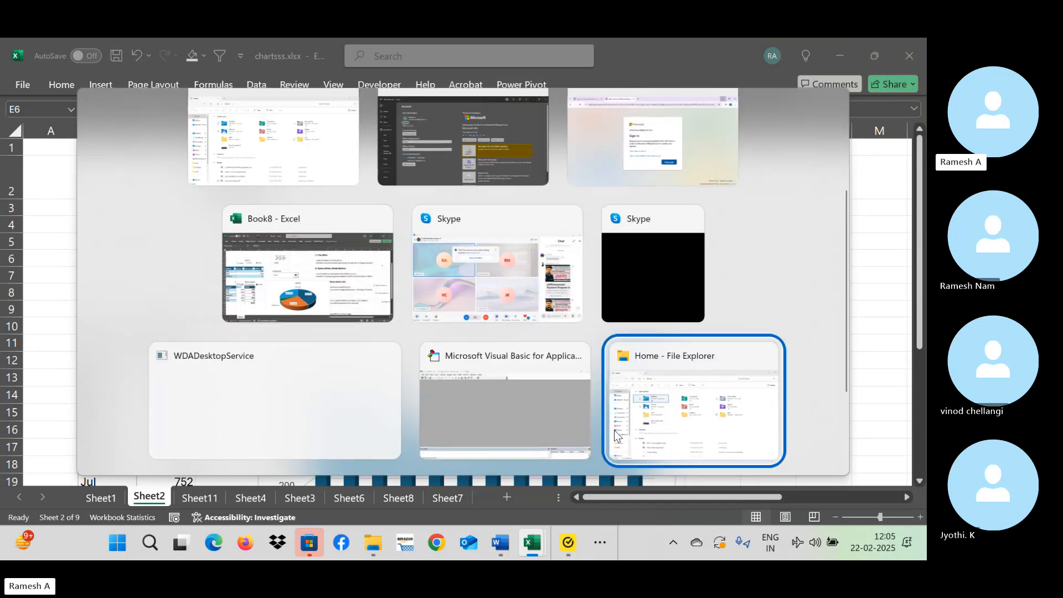
key("alt+Tab")
key("alt+Tab")
key("alt+Tab")
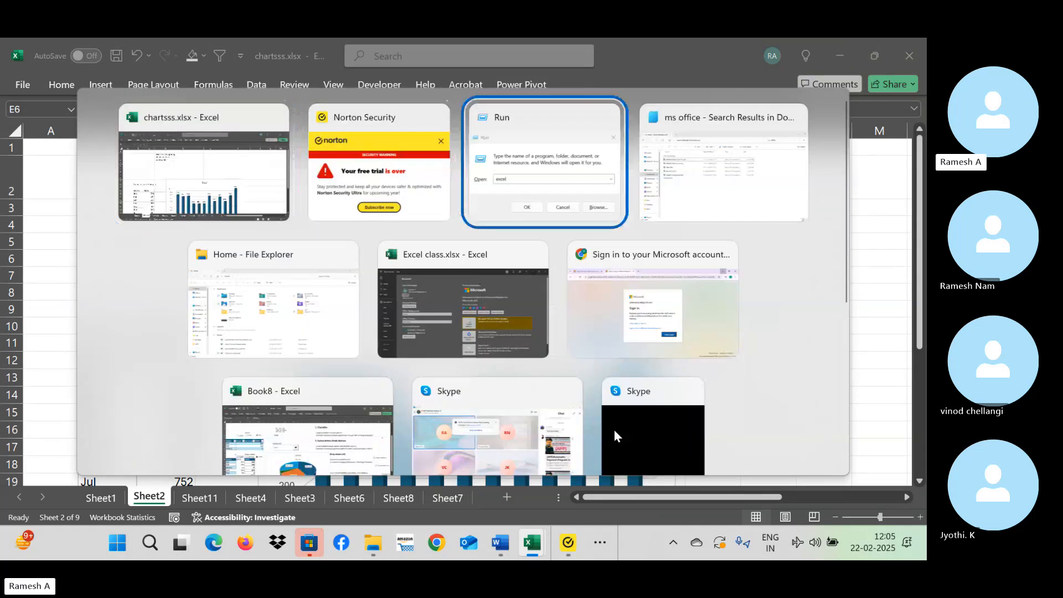
Display the insertable Form Controls and ActiveX Controls in chartsss.xlsx, and close the list without choosing one.
left_click(393, 84)
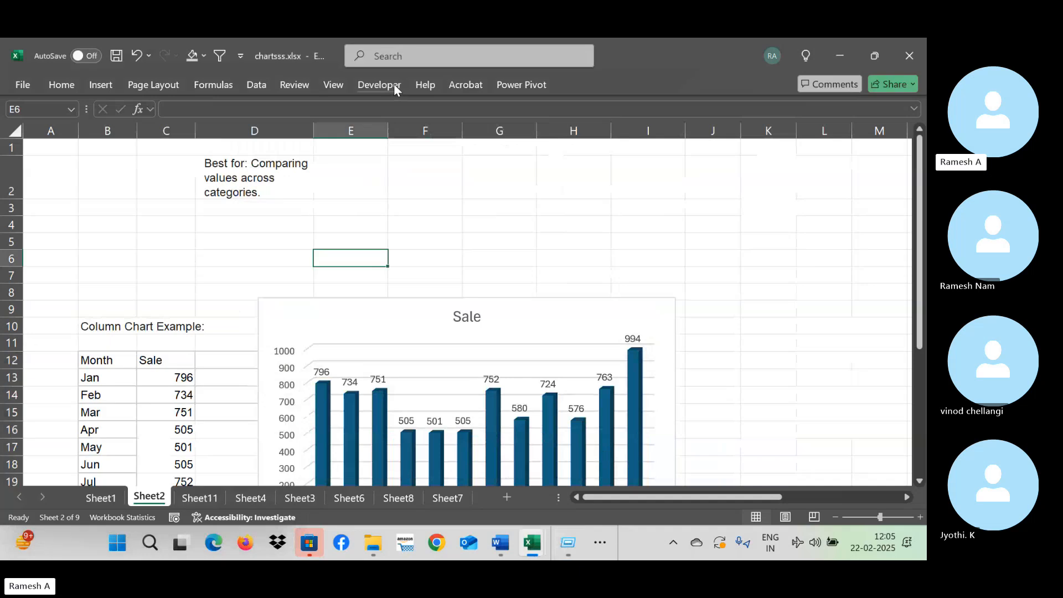
left_click(381, 90)
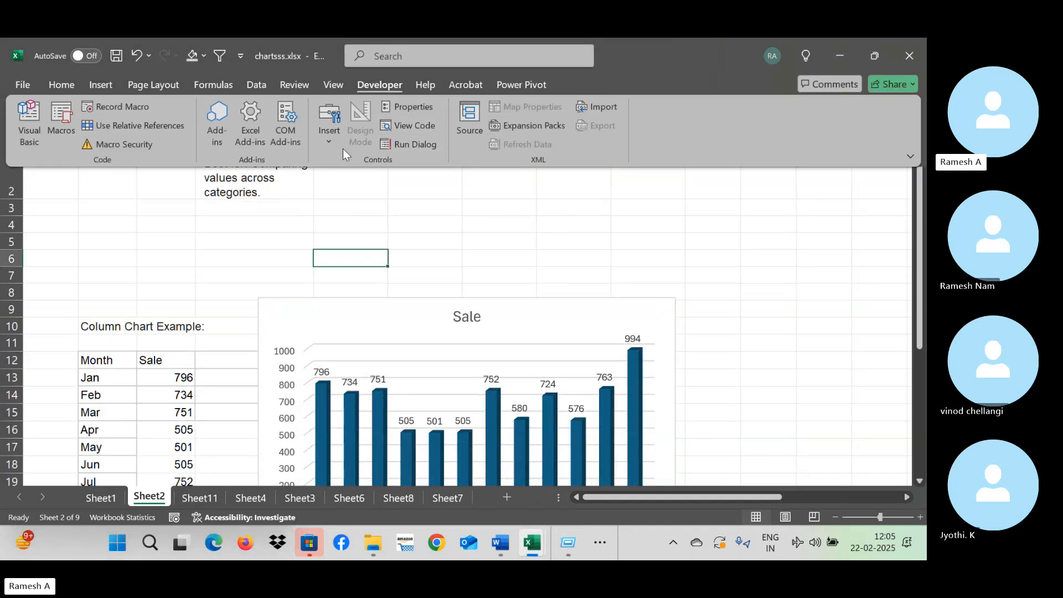
left_click(323, 146)
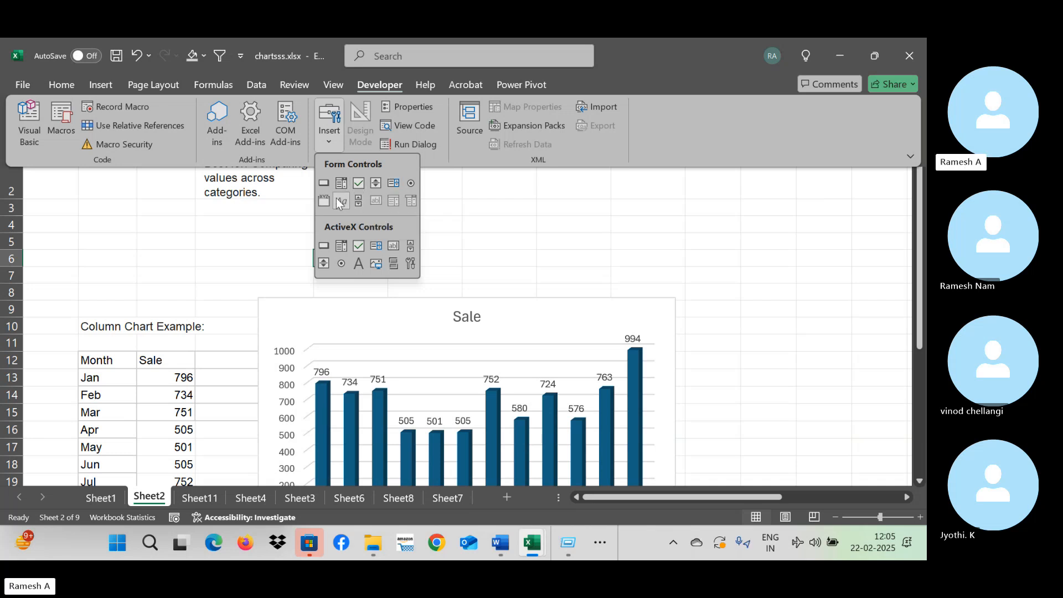
left_click(555, 239)
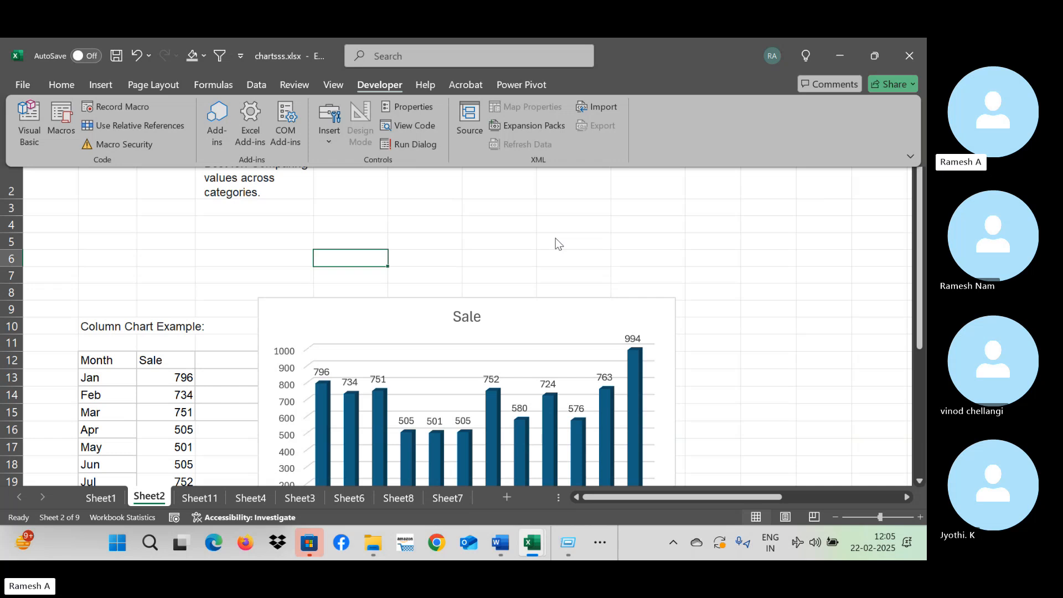
left_click(798, 239)
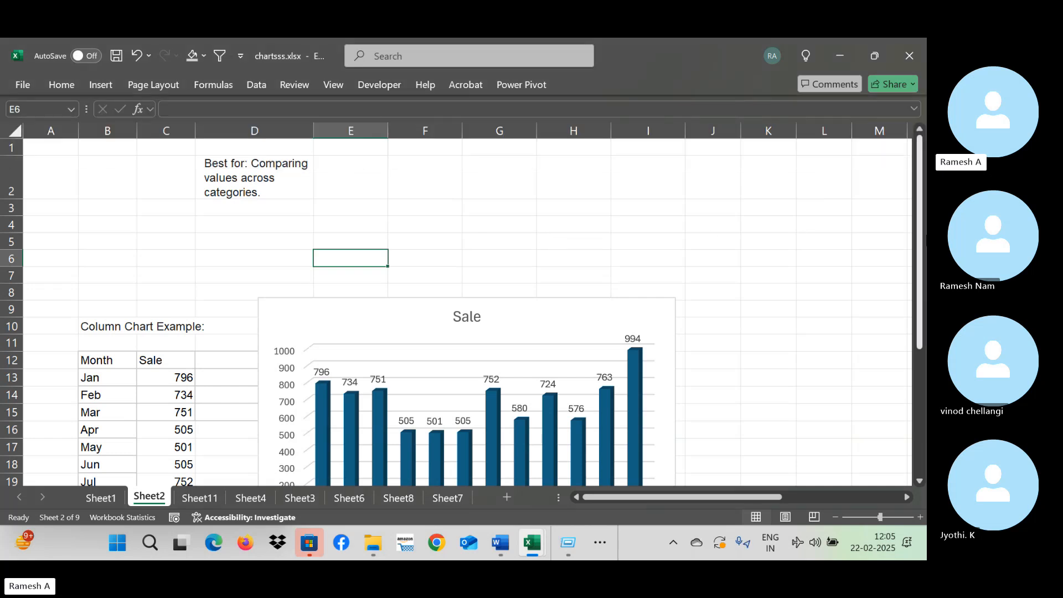
left_click(432, 243)
left_click(515, 241)
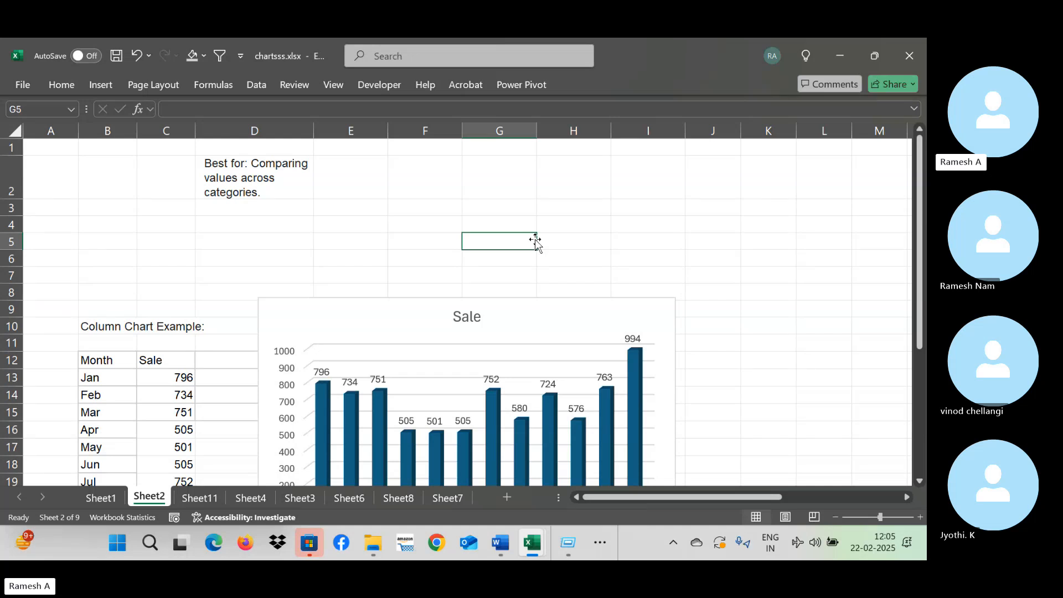
left_click(421, 197)
left_click(511, 193)
left_click(493, 210)
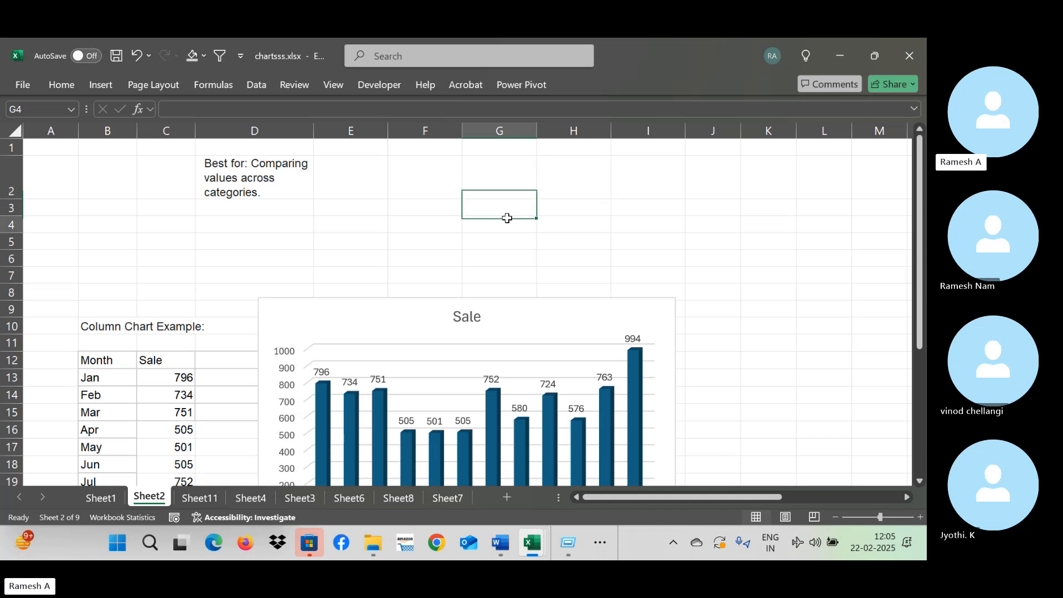
Select cell G4 on Sheet2 and review the insertable Form Controls and ActiveX Controls, closing the list without choosing one.
left_click(446, 211)
left_click(487, 220)
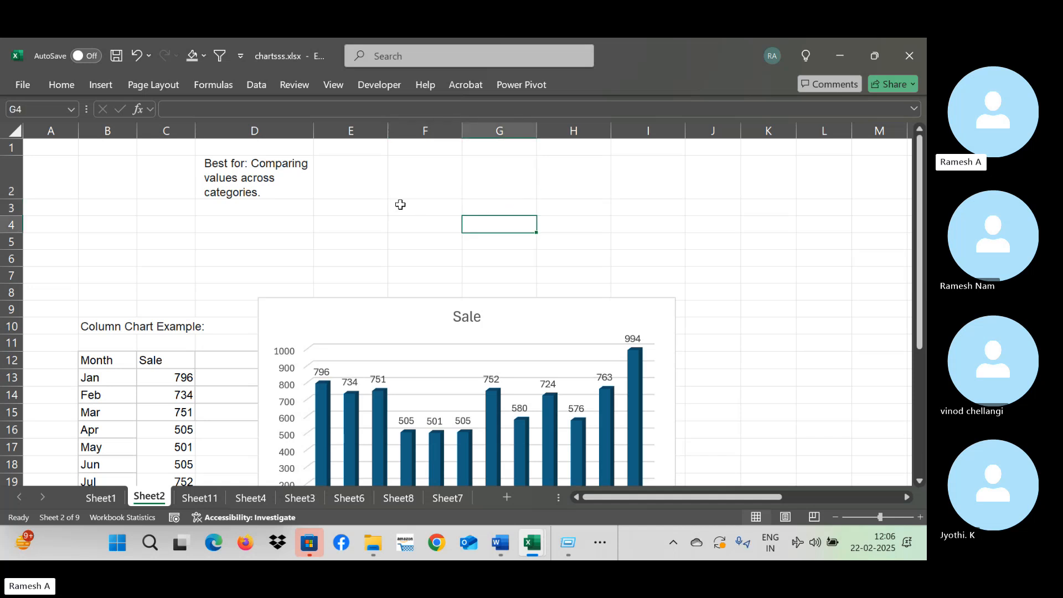
left_click(386, 85)
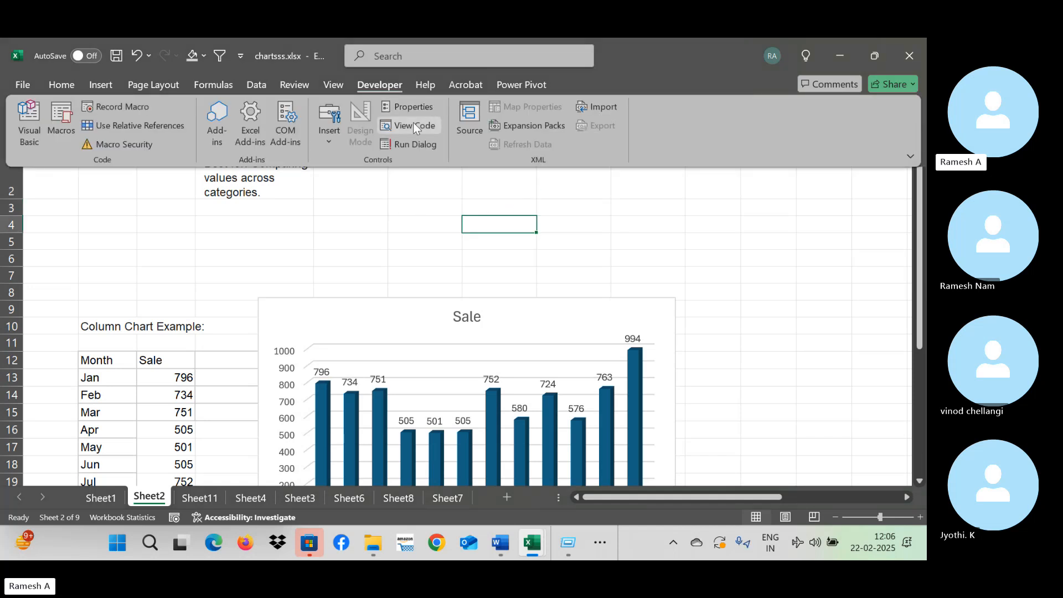
left_click(334, 139)
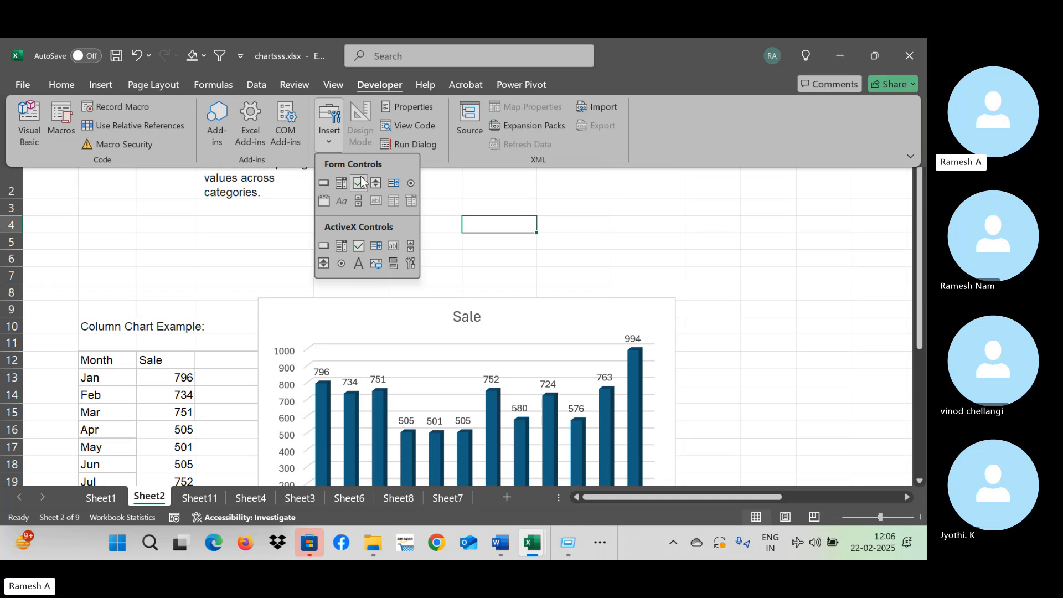
left_click(515, 226)
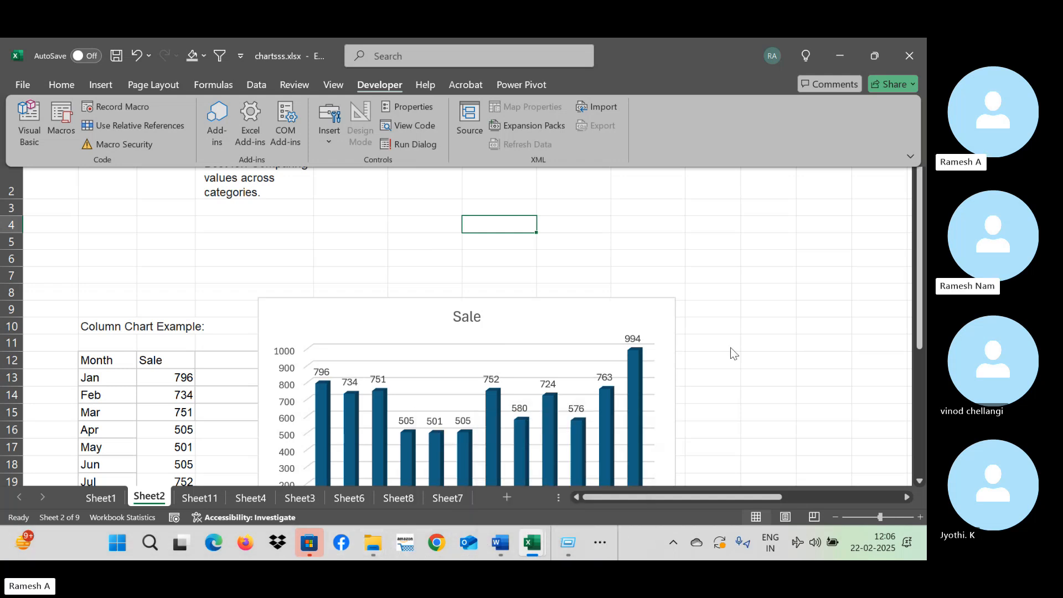
Switch from the chartsss.xlsx workbook to the Skype window showing the SAP End User Course call.
key("alt+Tab")
key("alt+Tab")
key("alt+Tab")
key("alt+Tab")
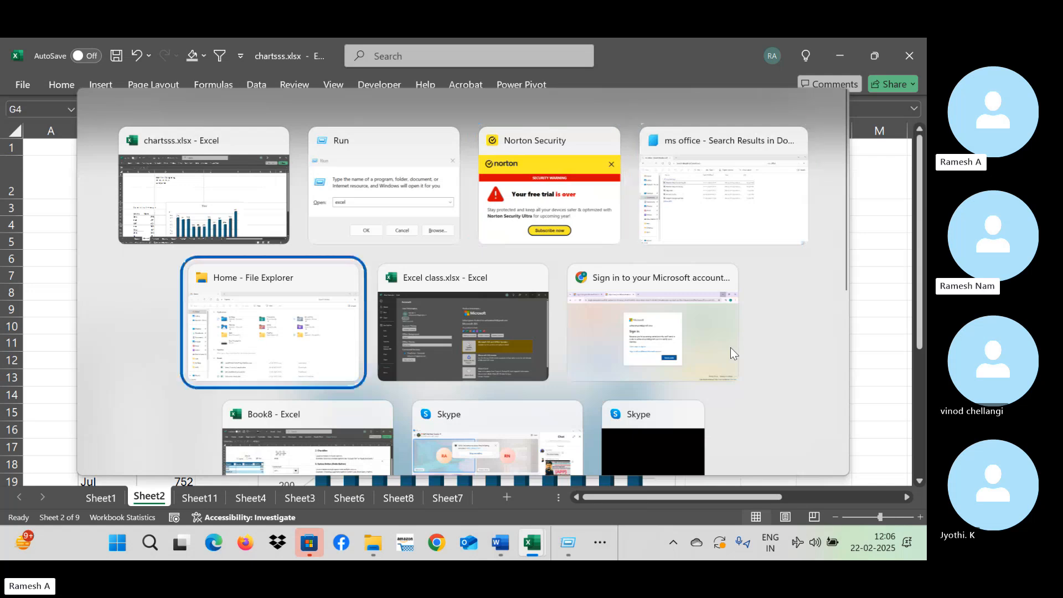
key("alt+Tab")
key("alt+Tab")
key("alt+Tab")
key("alt+Tab")
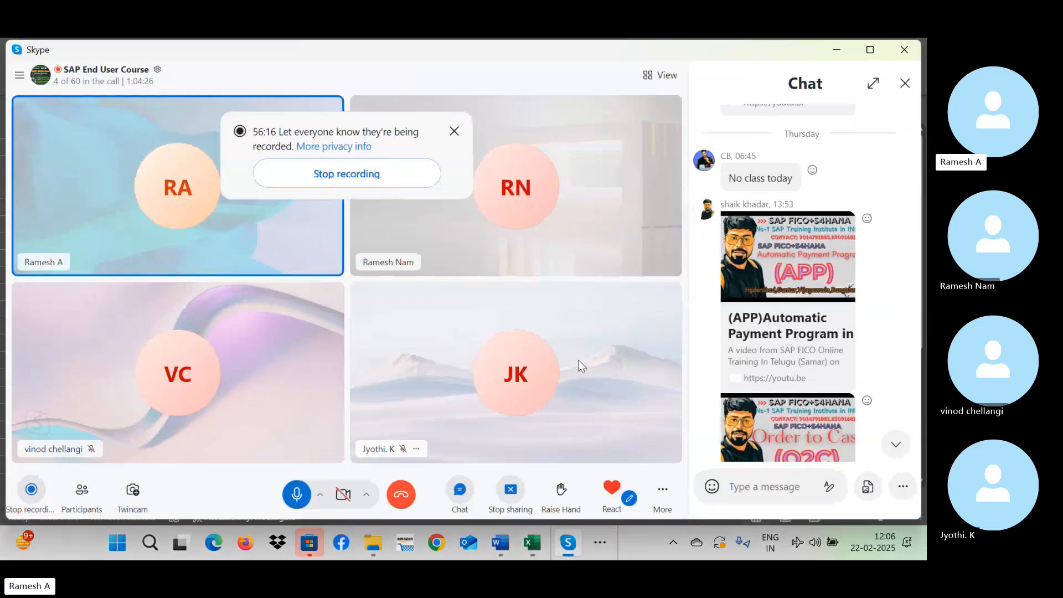